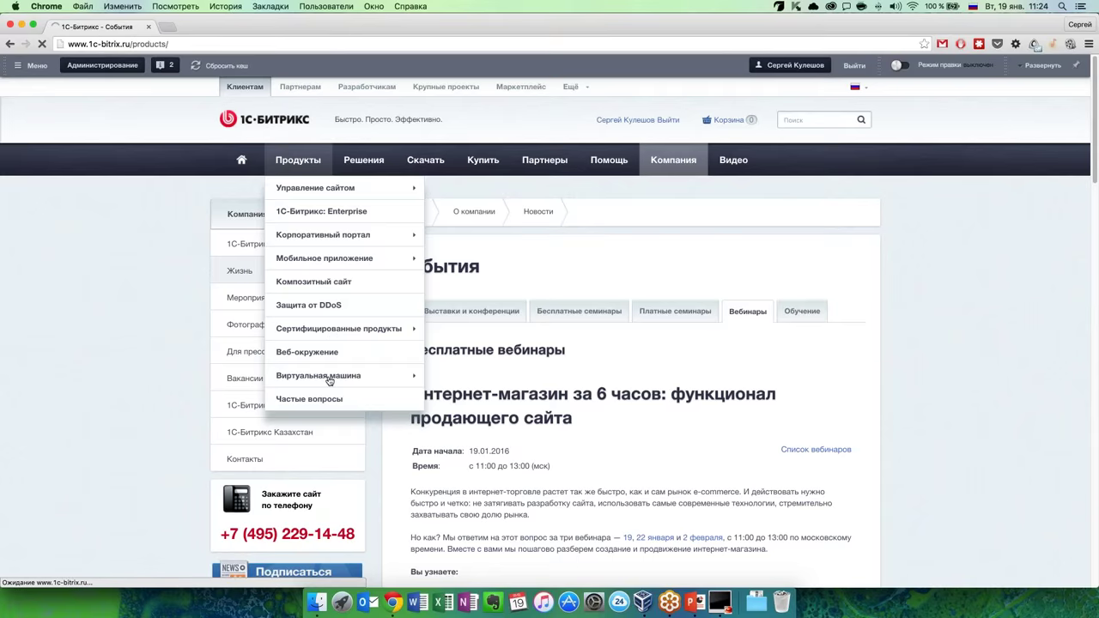
Open the Virtual Machine page and highlight VirtualBox in the BitrixVM 5.1.5 download table
{"action": "left_click", "coordinate": [286, 461]}
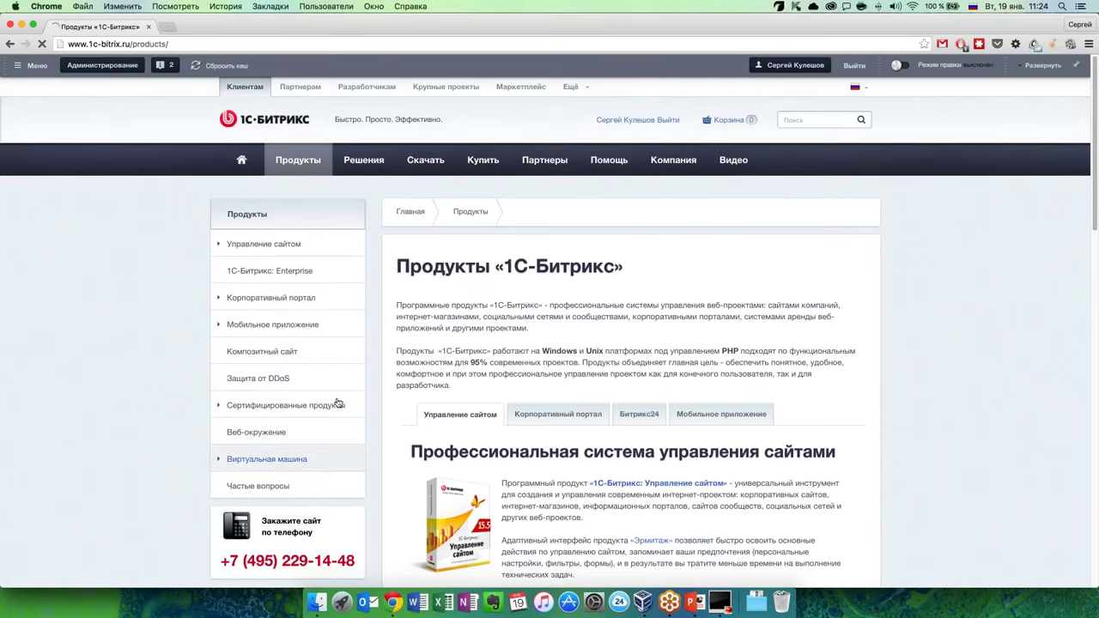
{"action": "scroll", "coordinate": [629, 357], "scroll_direction": "down", "scroll_amount": 1}
{"action": "scroll", "coordinate": [630, 357], "scroll_direction": "down", "scroll_amount": 4}
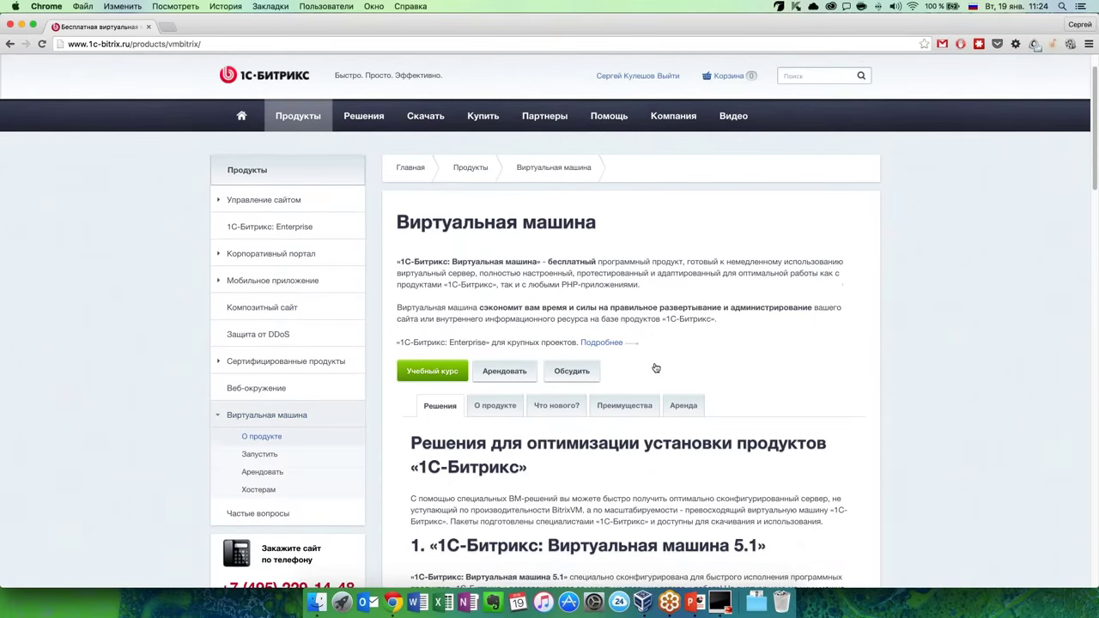
{"action": "scroll", "coordinate": [655, 368], "scroll_direction": "down", "scroll_amount": 5}
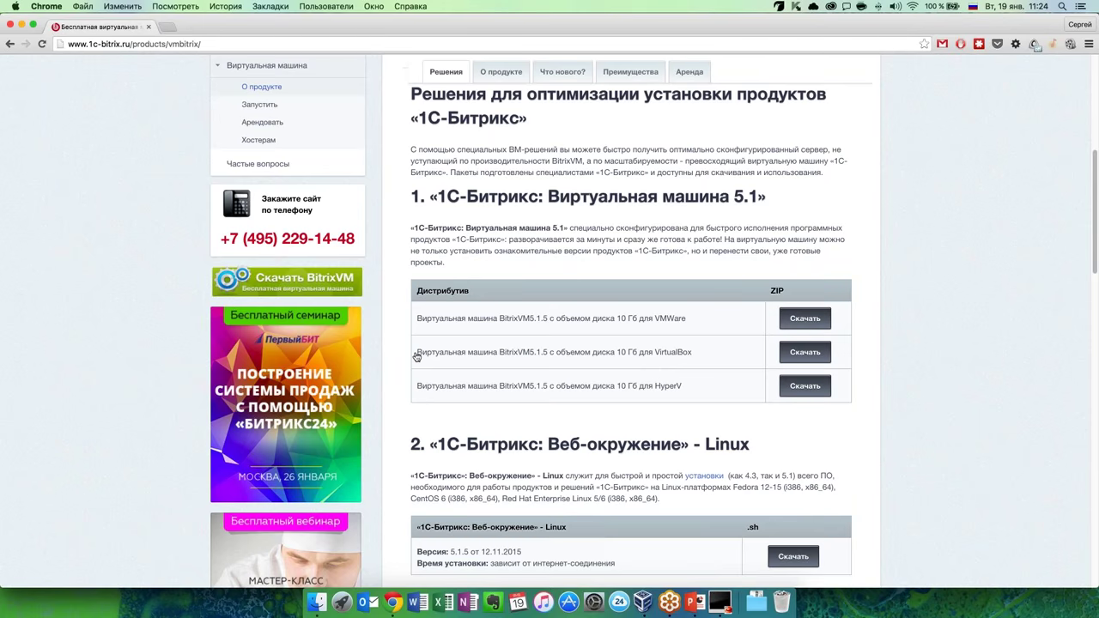
{"action": "left_click_drag", "start_coordinate": [416, 356], "coordinate": [658, 356]}
{"action": "left_click", "coordinate": [657, 353]}
{"action": "left_click", "coordinate": [644, 602]}
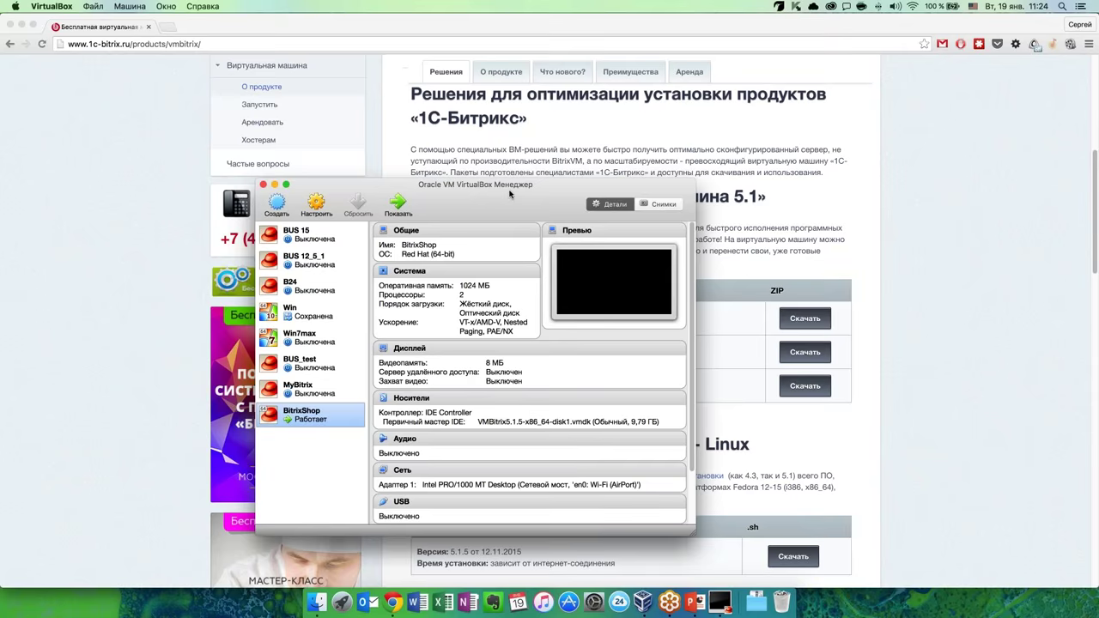
{"action": "left_click_drag", "start_coordinate": [479, 161], "coordinate": [348, 130]}
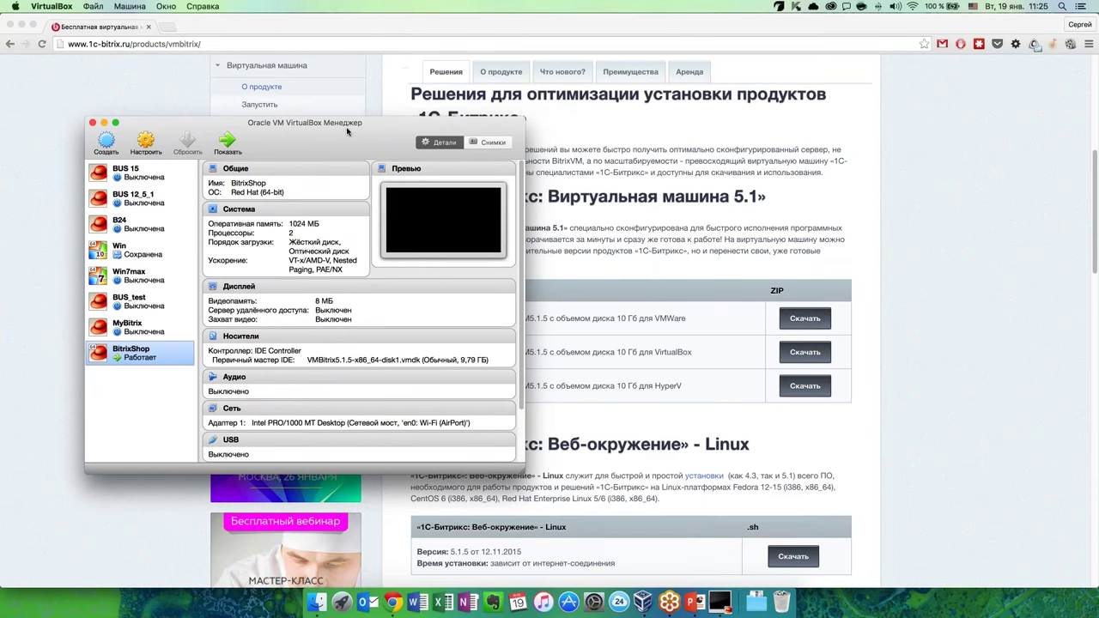
{"action": "left_click_drag", "start_coordinate": [348, 126], "coordinate": [369, 135]}
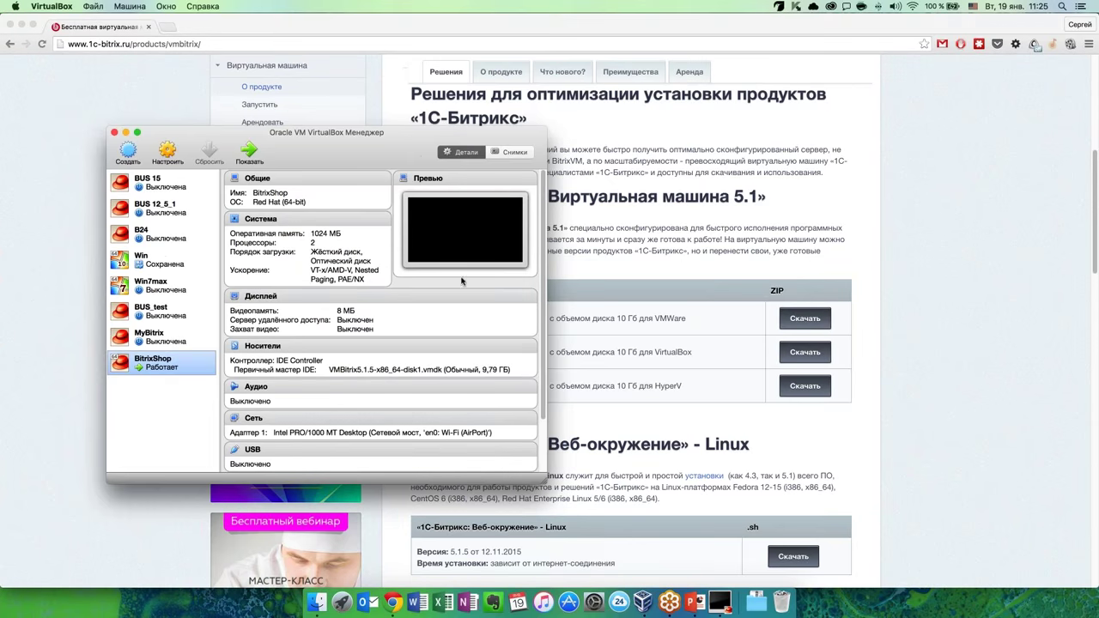
{"action": "left_click", "coordinate": [738, 354]}
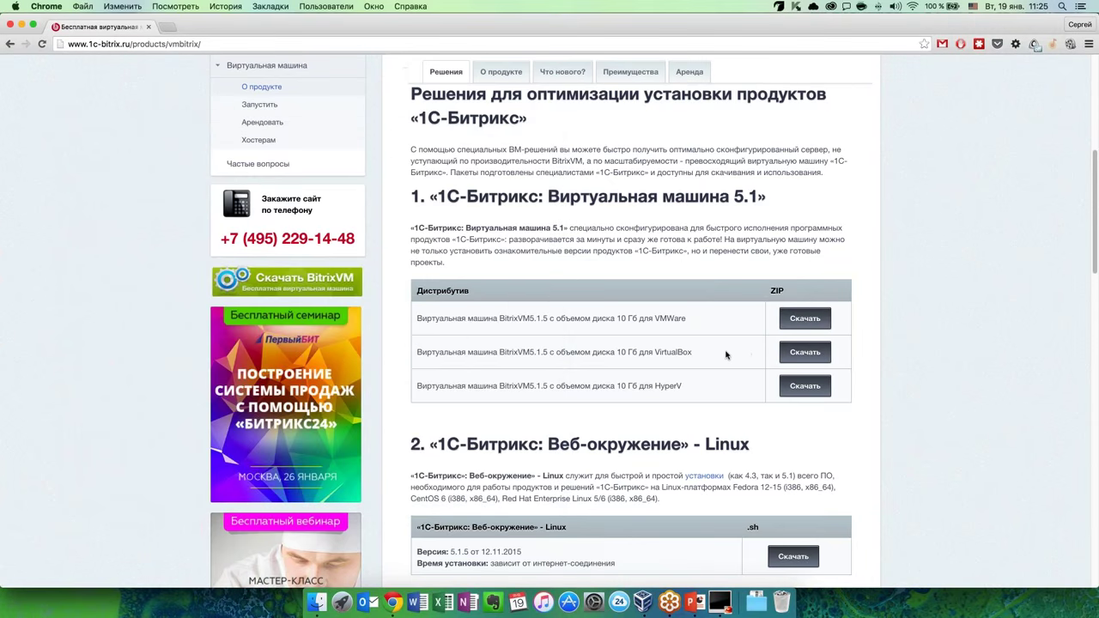
{"action": "left_click", "coordinate": [798, 354]}
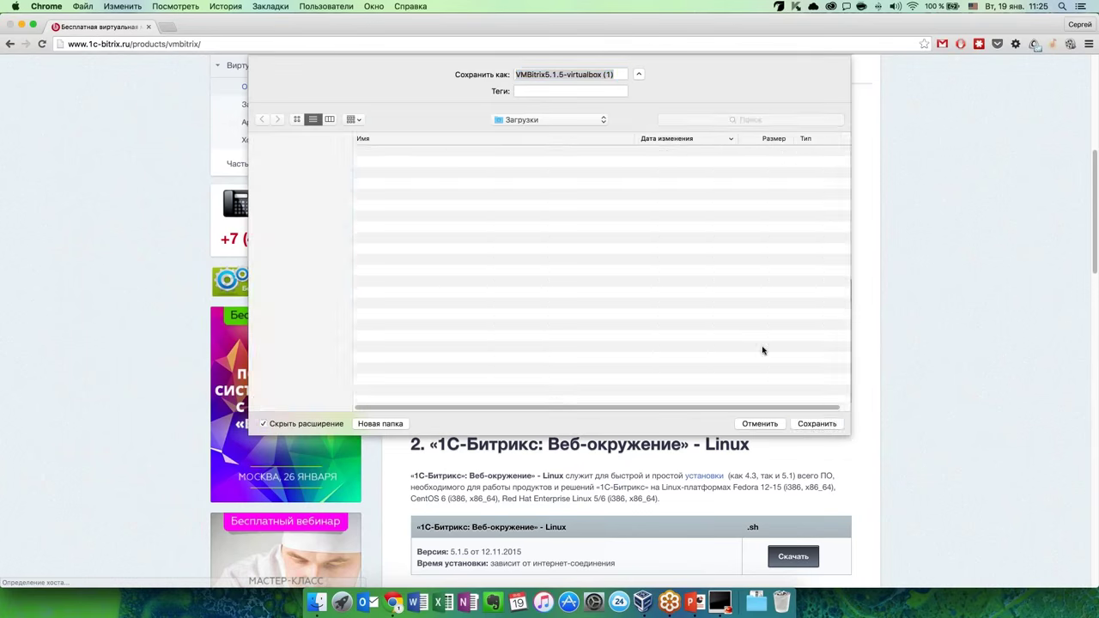
{"action": "left_click", "coordinate": [759, 424]}
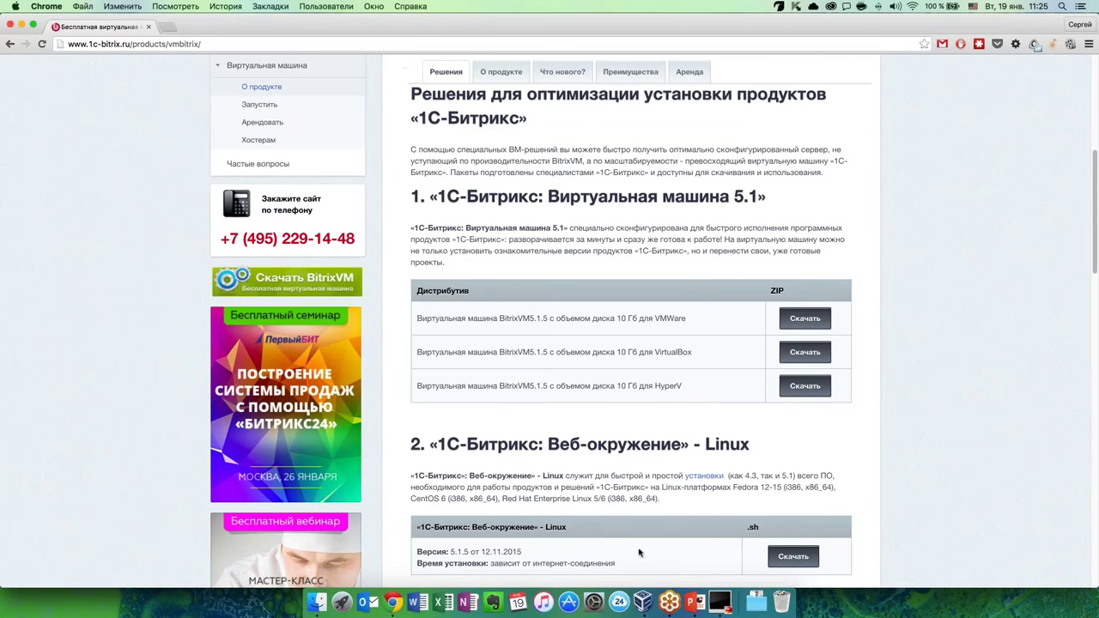
Bring VirtualBox Manager in front of Chrome, reposition it, and show the Файл menu
{"action": "left_click", "coordinate": [646, 602]}
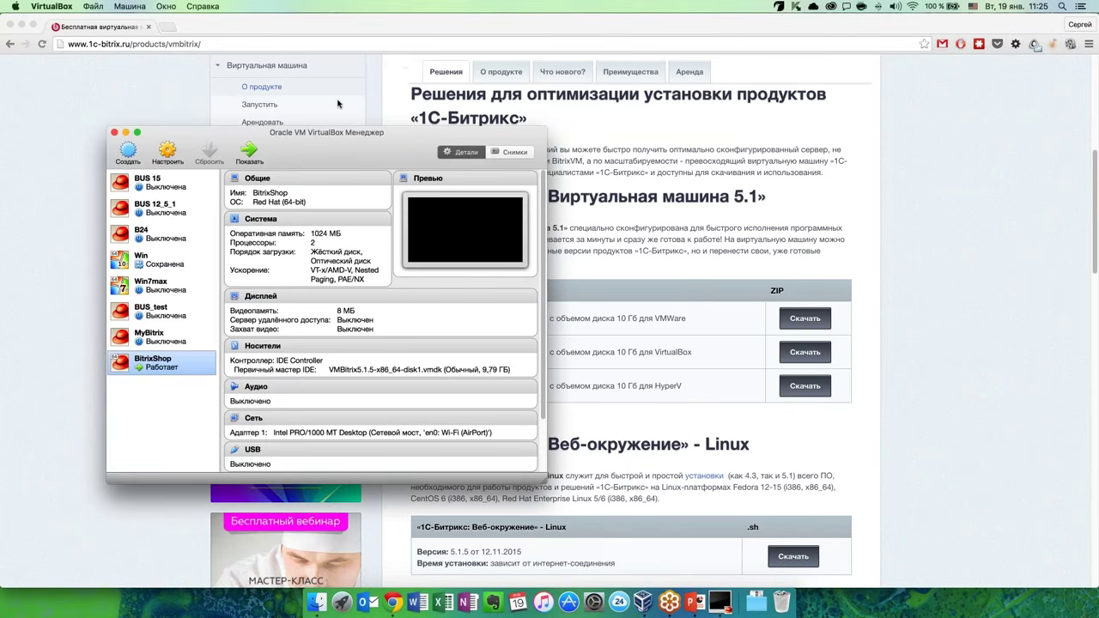
{"action": "left_click_drag", "start_coordinate": [312, 128], "coordinate": [486, 127]}
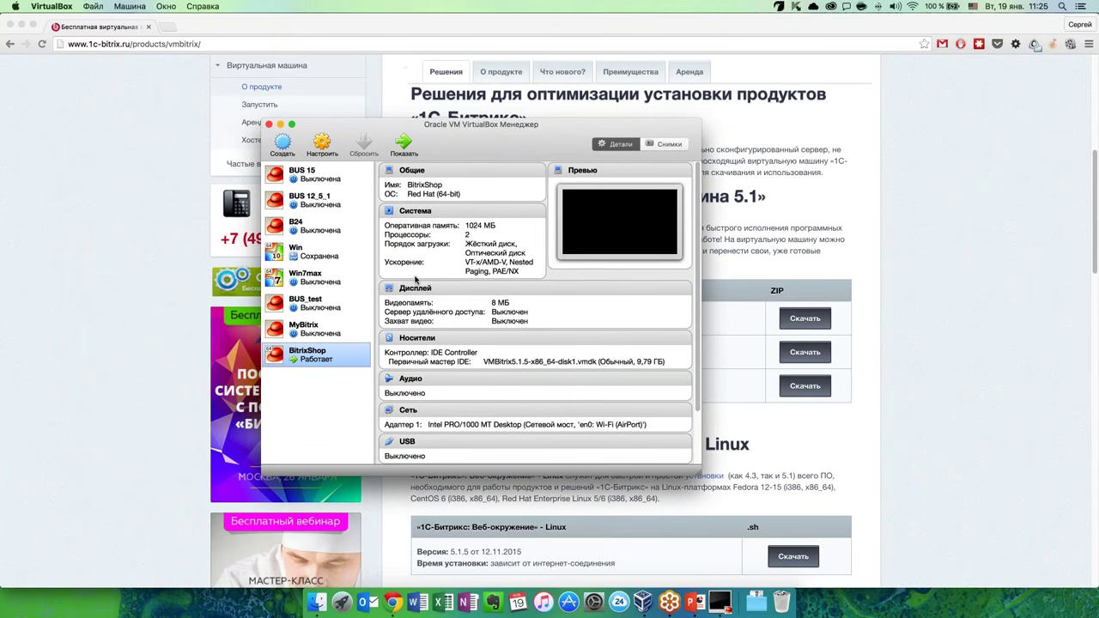
{"action": "left_click_drag", "start_coordinate": [474, 135], "coordinate": [468, 131]}
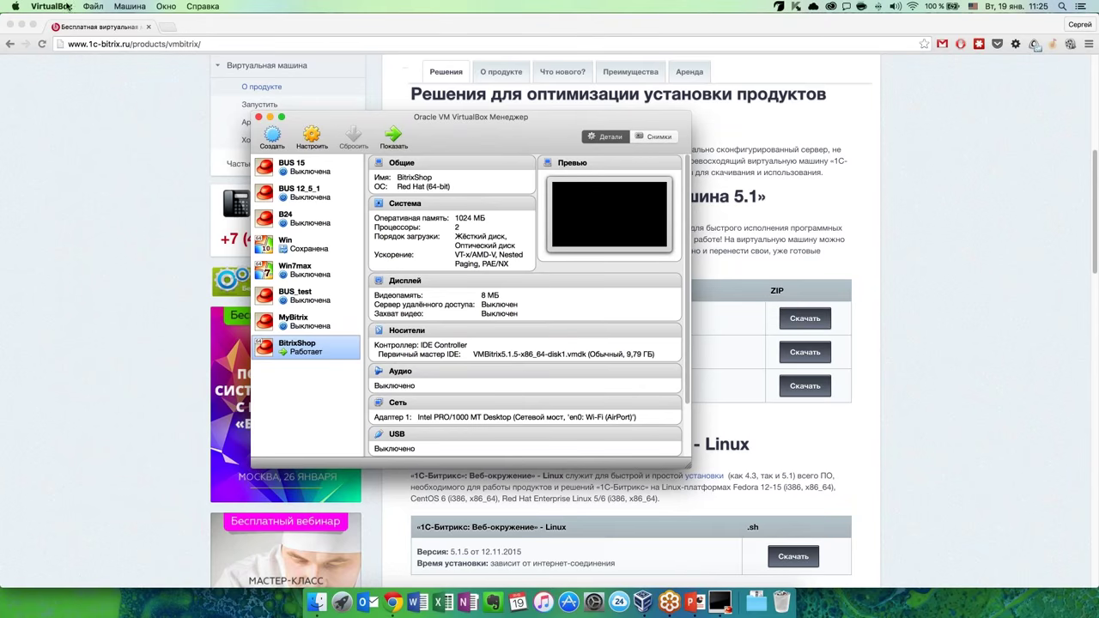
{"action": "left_click", "coordinate": [93, 9]}
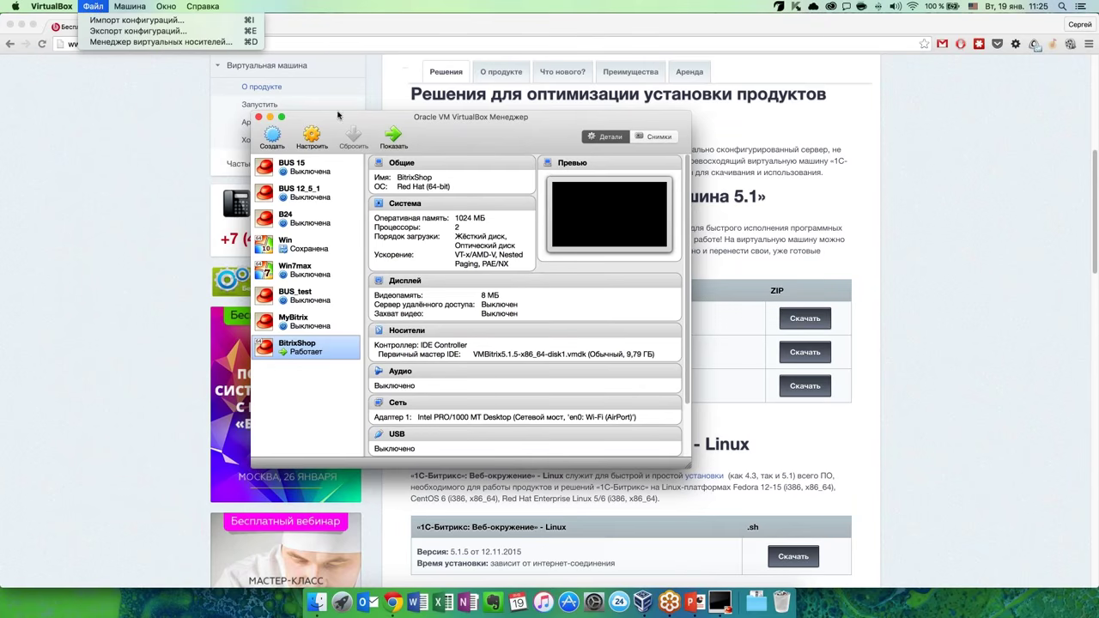
{"action": "left_click", "coordinate": [396, 123]}
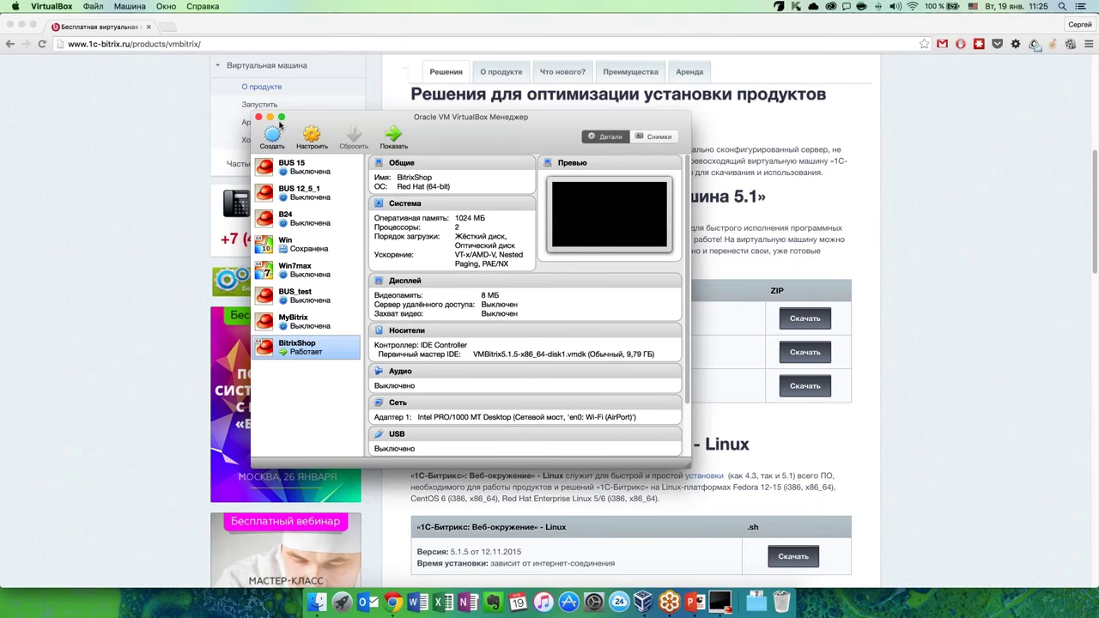
{"action": "left_click", "coordinate": [88, 6]}
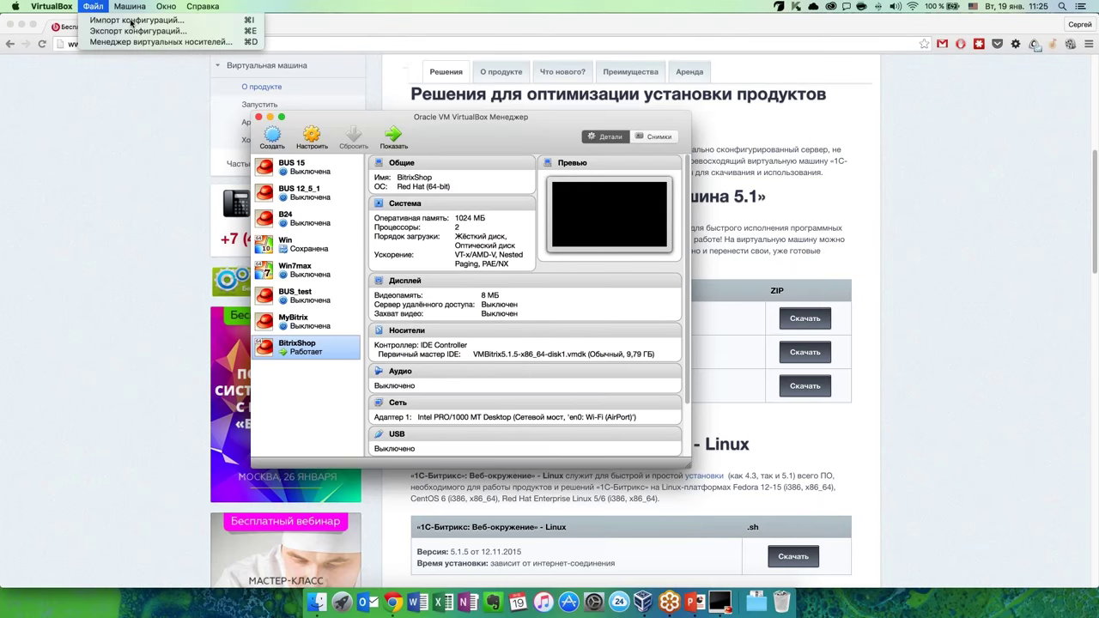
Choose VMBitrix5.1.5-x86_64.ova from the Desktop as the appliance to import
{"action": "left_click", "coordinate": [136, 20]}
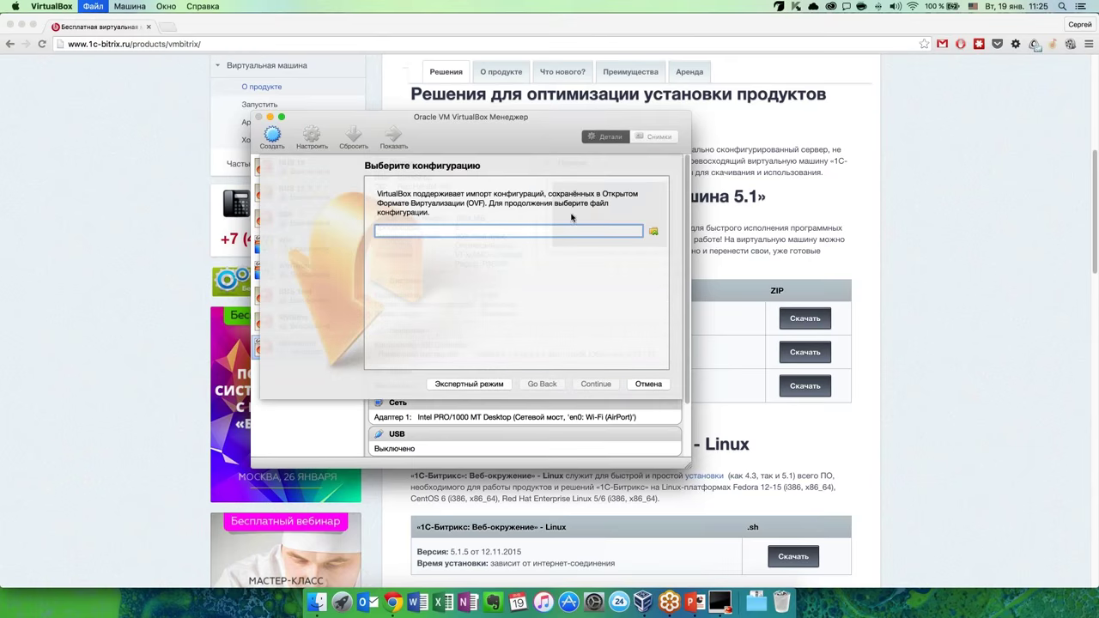
{"action": "left_click", "coordinate": [653, 233]}
{"action": "left_click", "coordinate": [258, 316]}
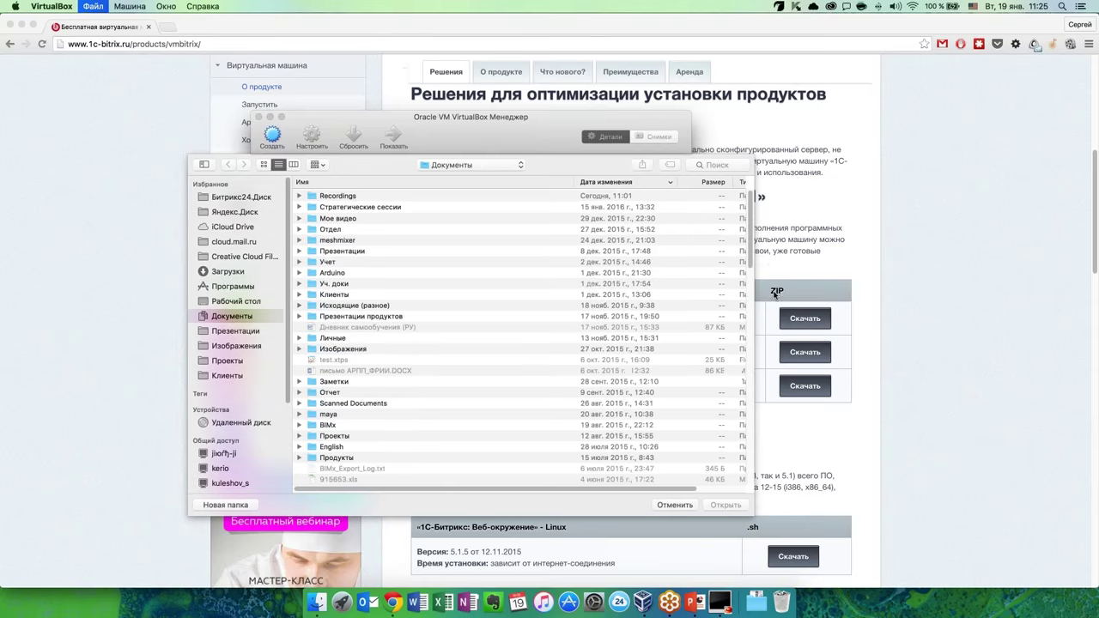
{"action": "left_click", "coordinate": [257, 301]}
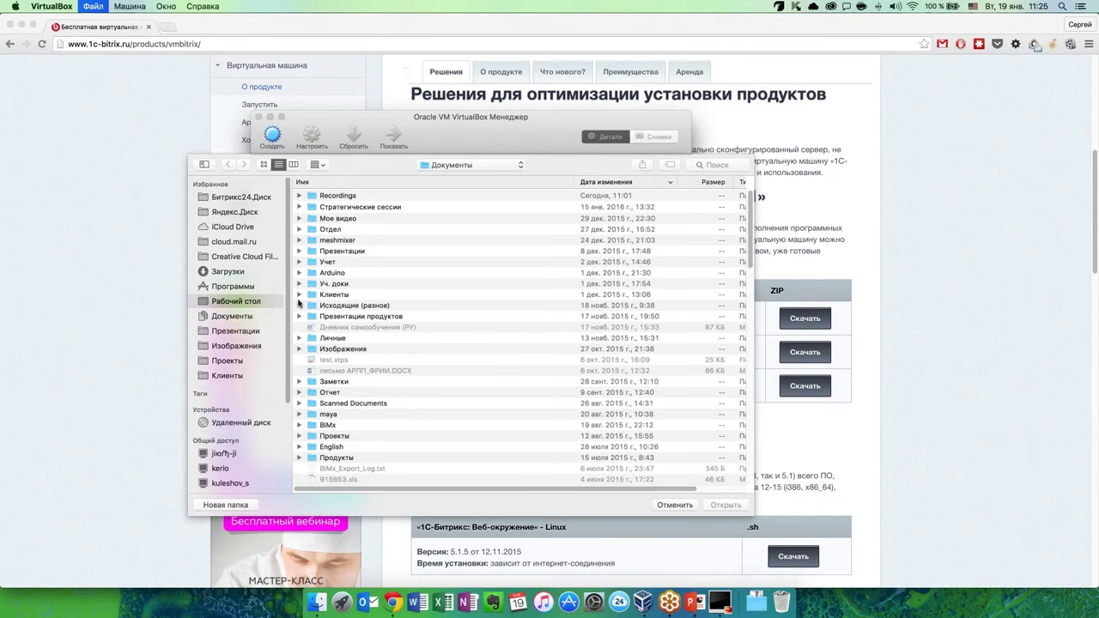
{"action": "left_click", "coordinate": [337, 330]}
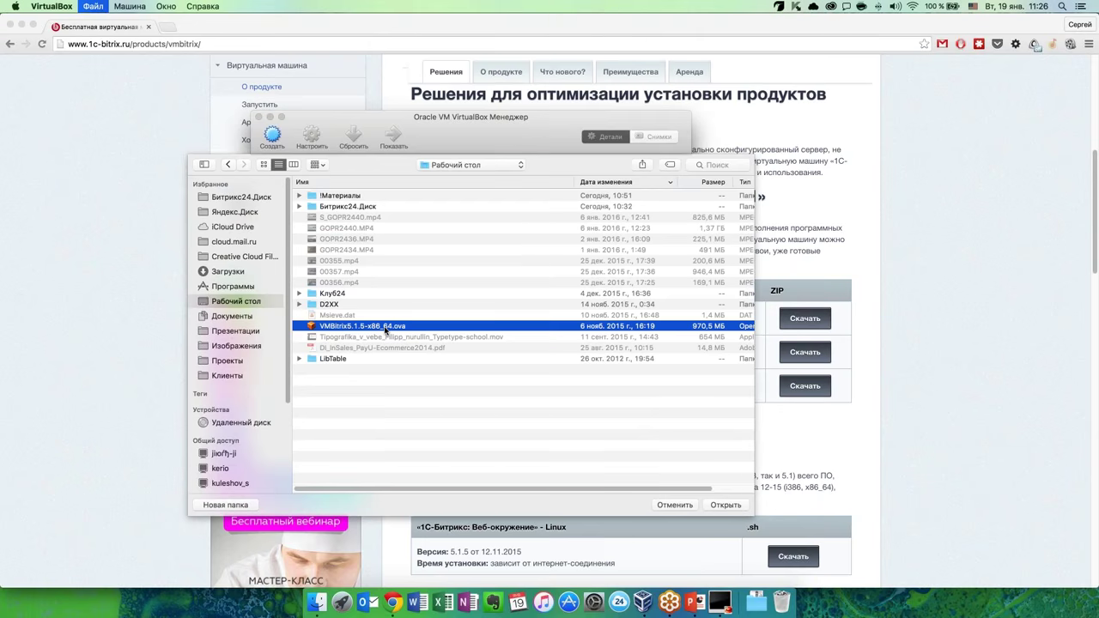
{"action": "double_click", "coordinate": [385, 330]}
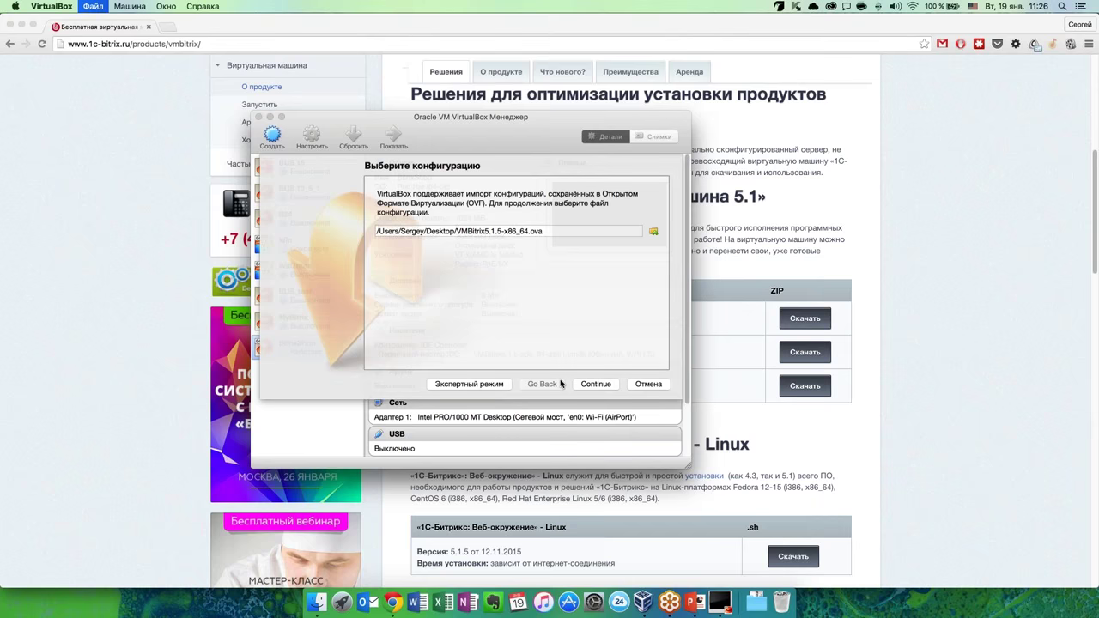
Give the appliance 2 processors and 1024 MB RAM, then start the import
{"action": "left_click", "coordinate": [591, 383]}
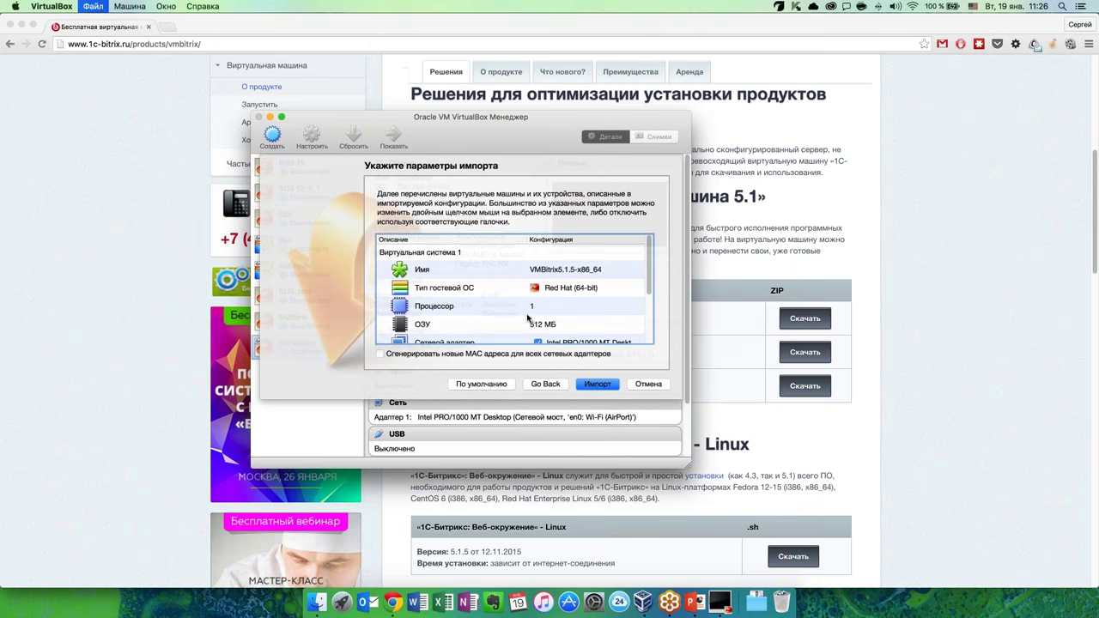
{"action": "scroll", "coordinate": [528, 319], "scroll_direction": "down", "scroll_amount": 1}
{"action": "scroll", "coordinate": [528, 319], "scroll_direction": "up", "scroll_amount": 1}
{"action": "scroll", "coordinate": [528, 319], "scroll_direction": "down", "scroll_amount": 1}
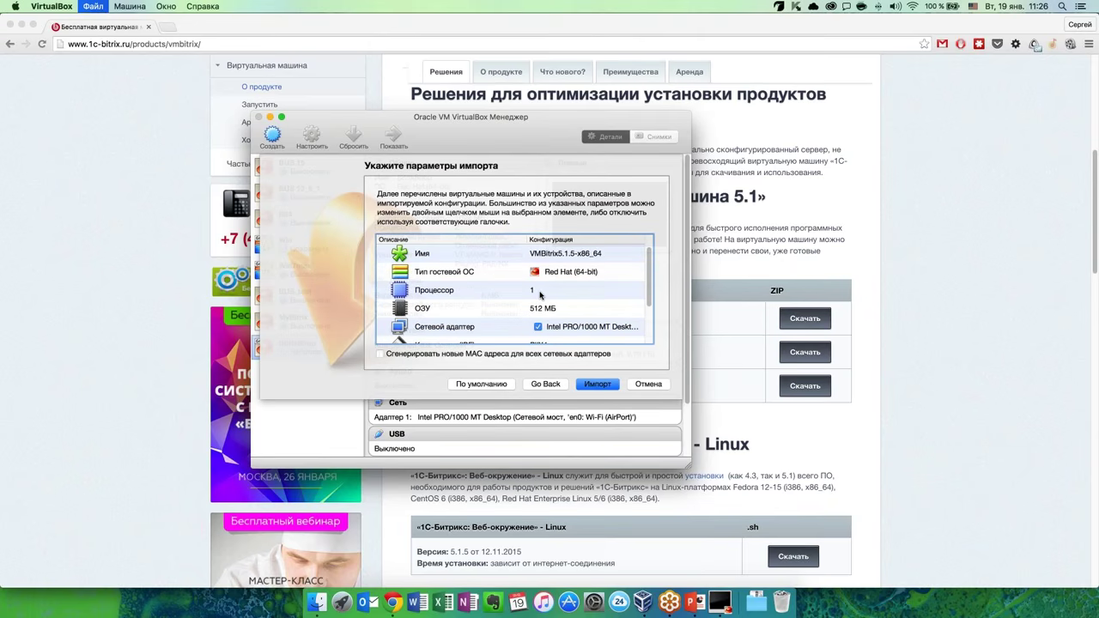
{"action": "left_click", "coordinate": [540, 294]}
{"action": "double_click", "coordinate": [539, 294]}
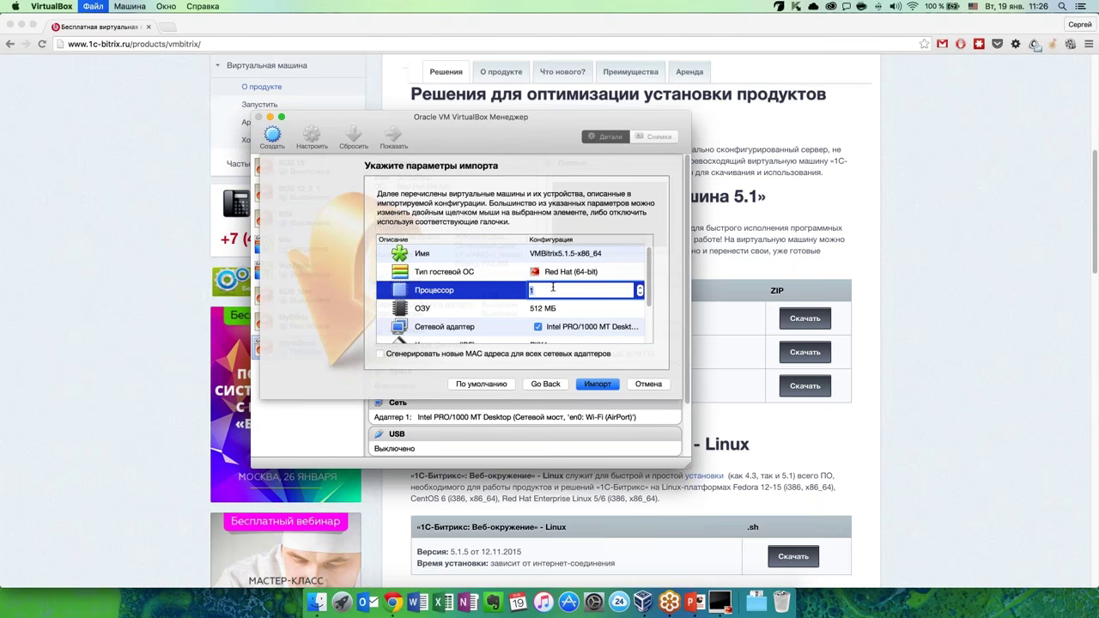
{"action": "left_click", "coordinate": [640, 288]}
{"action": "left_click", "coordinate": [539, 310]}
{"action": "double_click", "coordinate": [539, 310]}
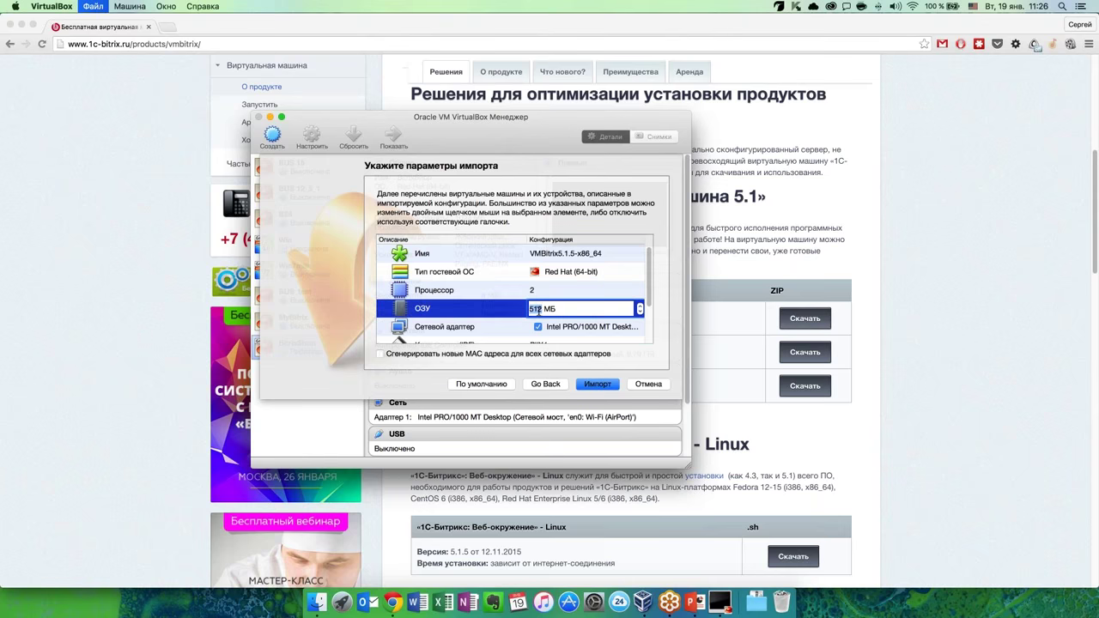
{"action": "type", "text": "1024"}
{"action": "left_click", "coordinate": [553, 294]}
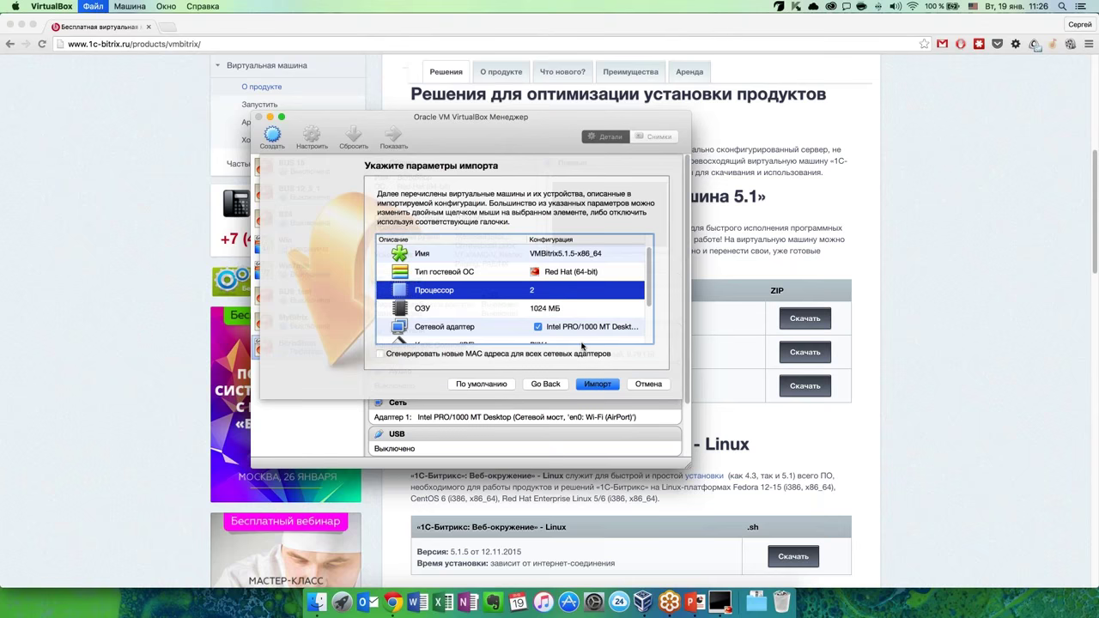
{"action": "left_click", "coordinate": [587, 386]}
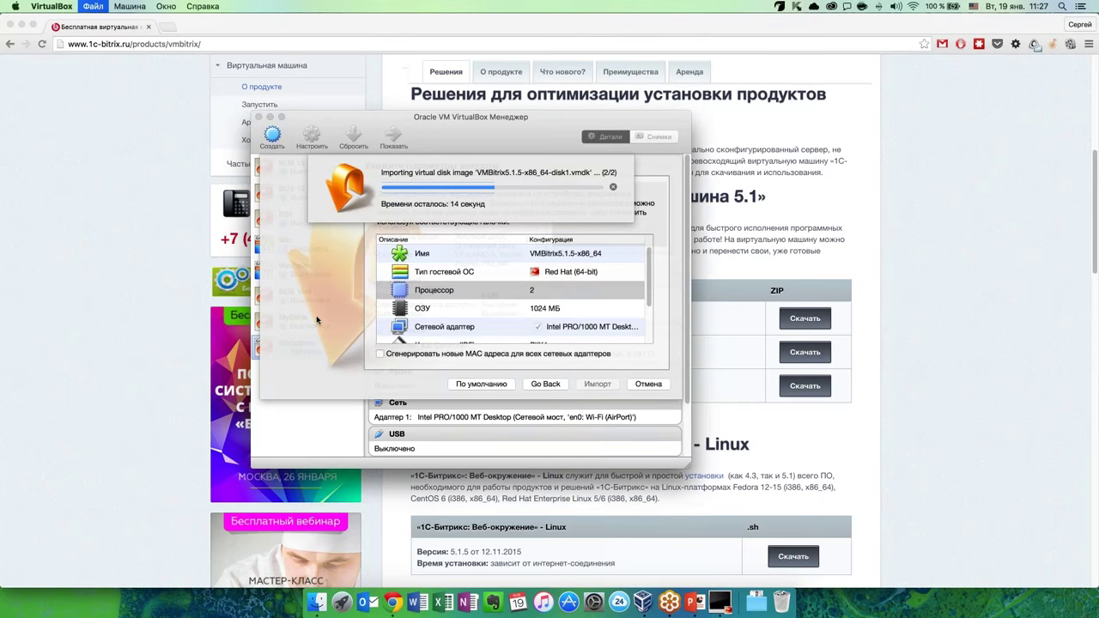
Return to the BitrixVM download page and select the HyperV entry in its table
{"action": "left_click", "coordinate": [778, 241]}
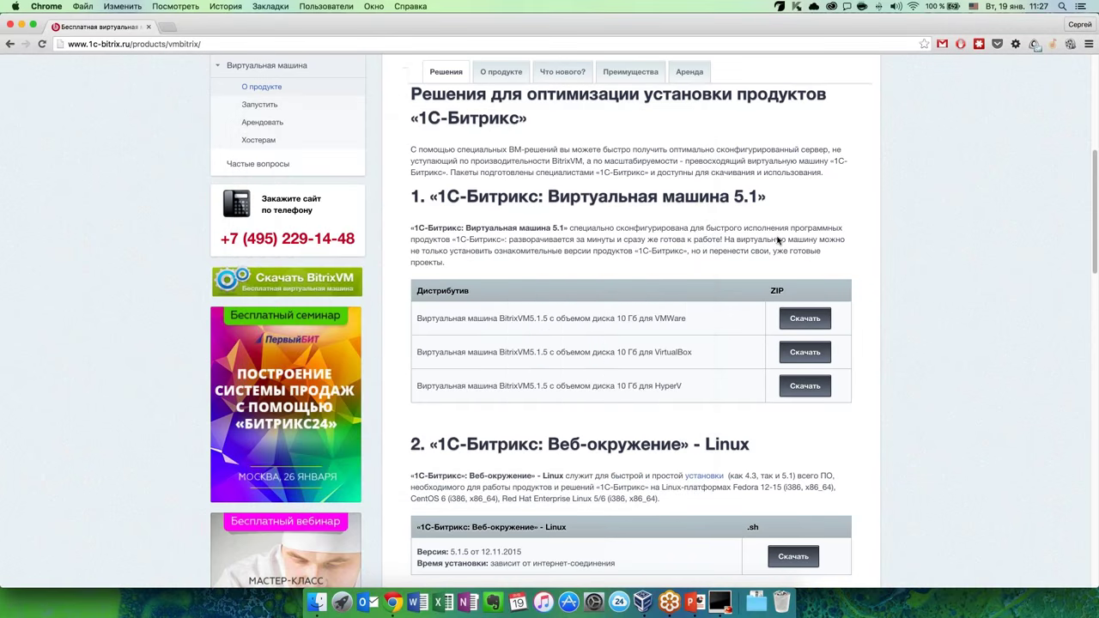
{"action": "scroll", "coordinate": [585, 331], "scroll_direction": "down", "scroll_amount": 1}
{"action": "scroll", "coordinate": [585, 331], "scroll_direction": "down", "scroll_amount": 1}
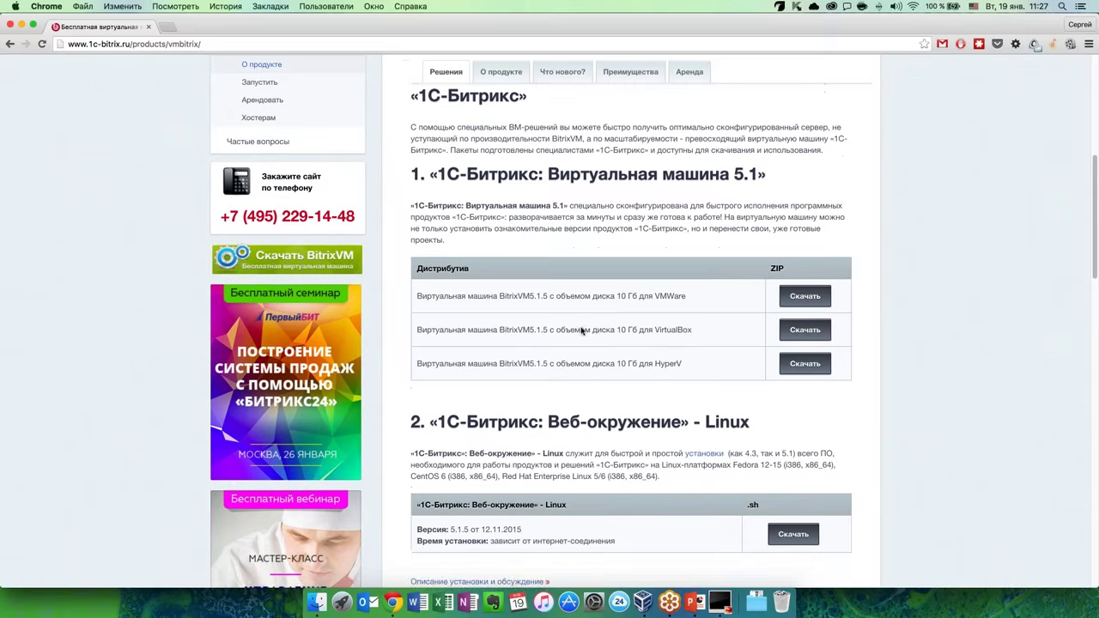
{"action": "scroll", "coordinate": [707, 338], "scroll_direction": "up", "scroll_amount": 1}
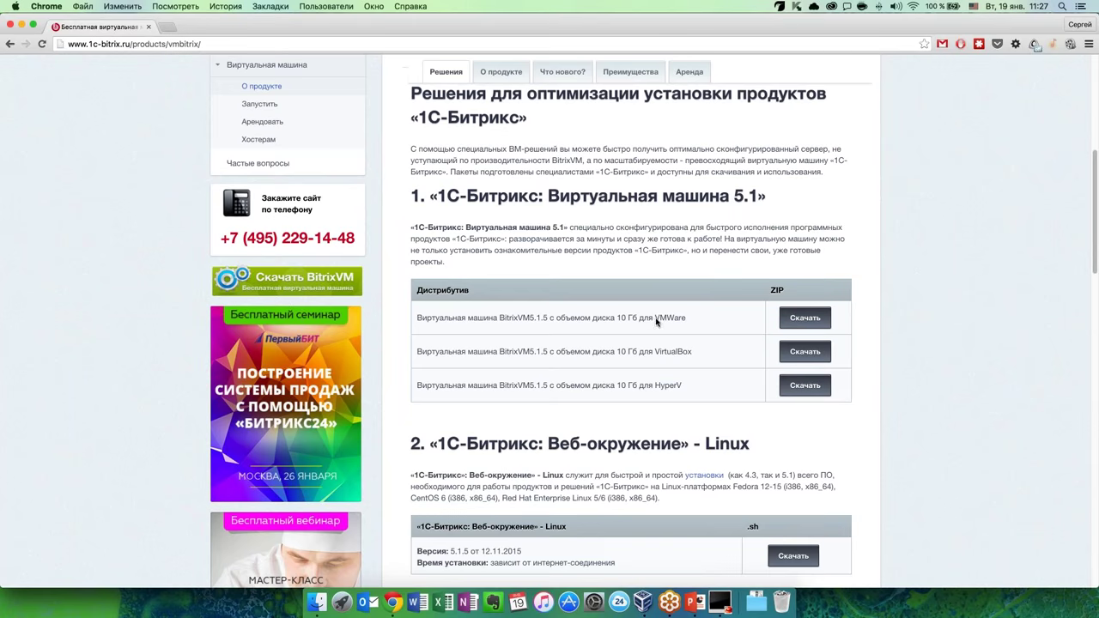
{"action": "left_click_drag", "start_coordinate": [654, 392], "coordinate": [689, 388]}
{"action": "left_click", "coordinate": [657, 316]}
{"action": "left_click_drag", "start_coordinate": [654, 316], "coordinate": [691, 318]}
{"action": "left_click", "coordinate": [691, 318]}
Open the Управление сайтом product page from the left product menu
{"action": "scroll", "coordinate": [645, 368], "scroll_direction": "down", "scroll_amount": 3}
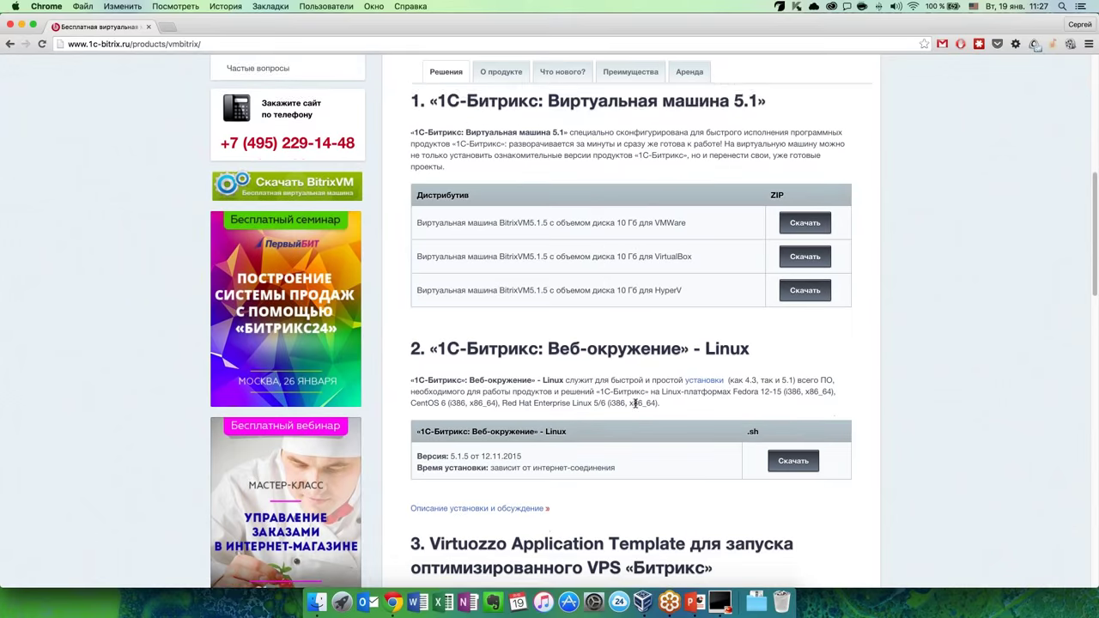
{"action": "scroll", "coordinate": [636, 397], "scroll_direction": "down", "scroll_amount": 1}
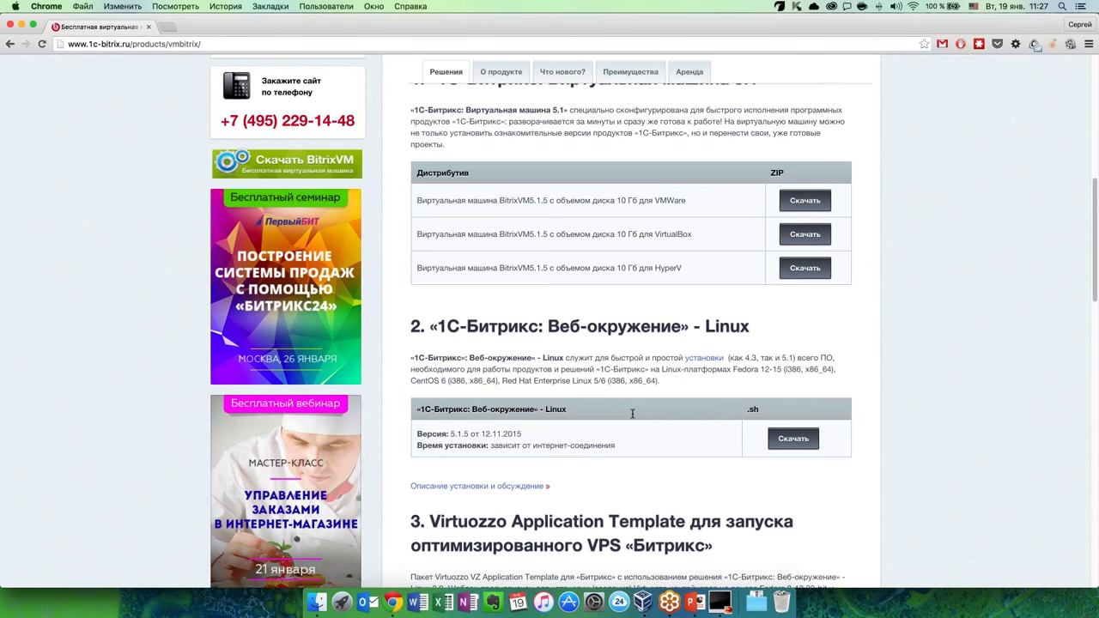
{"action": "scroll", "coordinate": [632, 414], "scroll_direction": "up", "scroll_amount": 10}
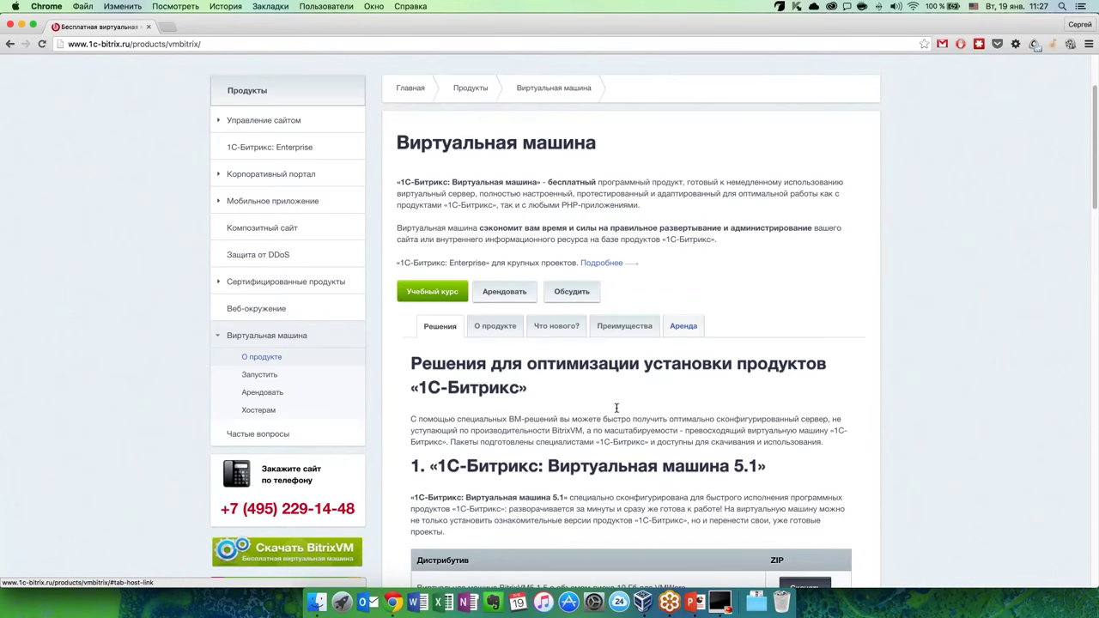
{"action": "scroll", "coordinate": [616, 408], "scroll_direction": "up", "scroll_amount": 3}
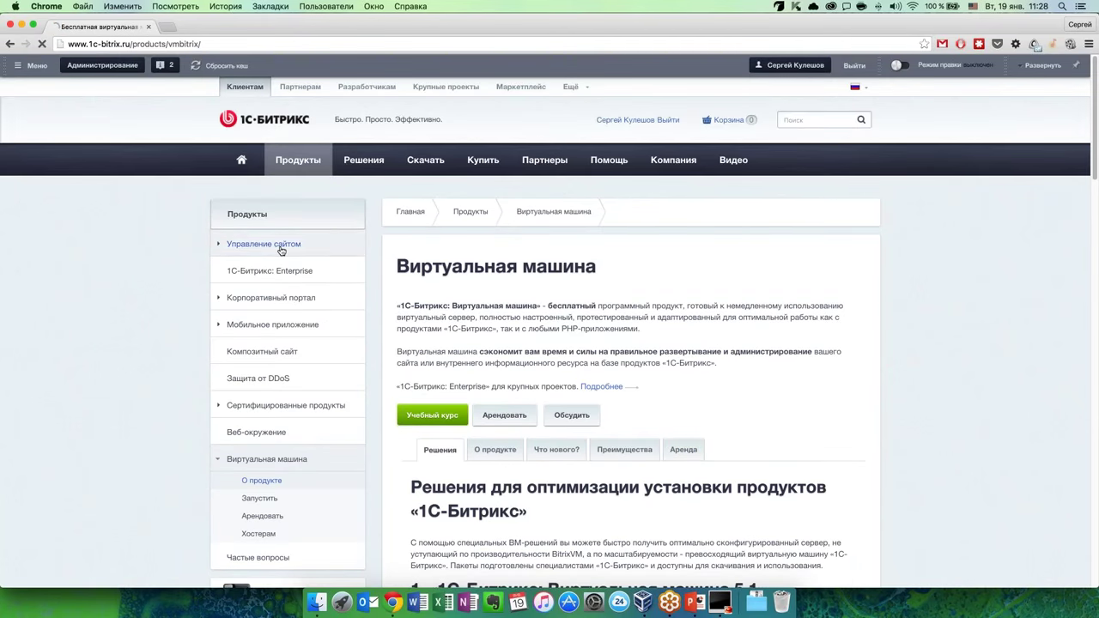
{"action": "left_click", "coordinate": [235, 272]}
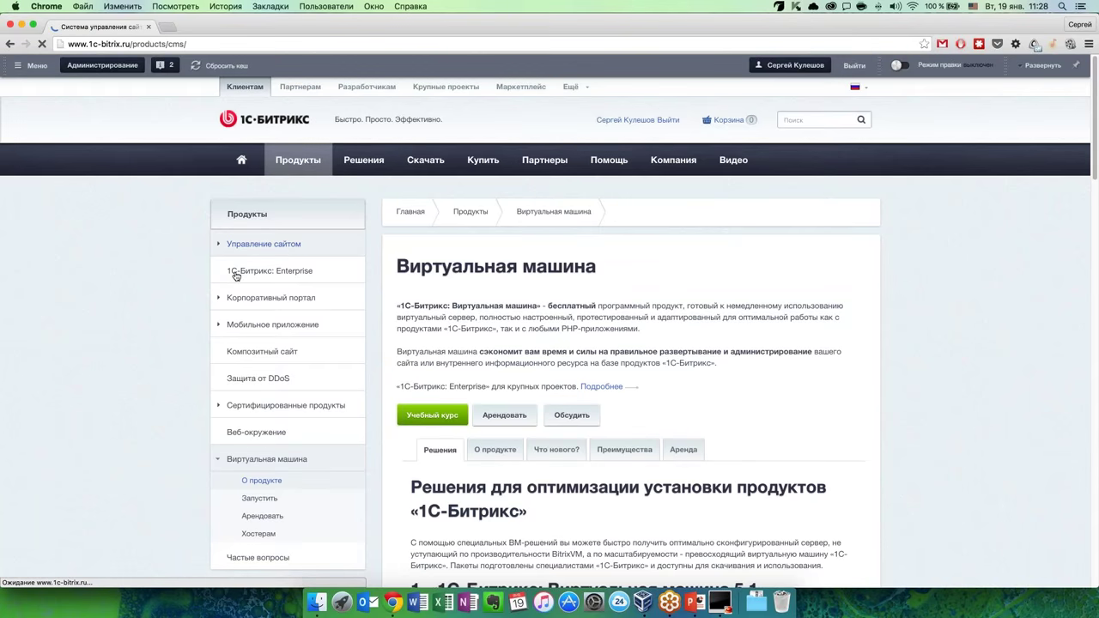
Browse the Управление сайтом page and open its Бизнес 15.5.1 trial download section
{"action": "scroll", "coordinate": [704, 391], "scroll_direction": "down", "scroll_amount": 2}
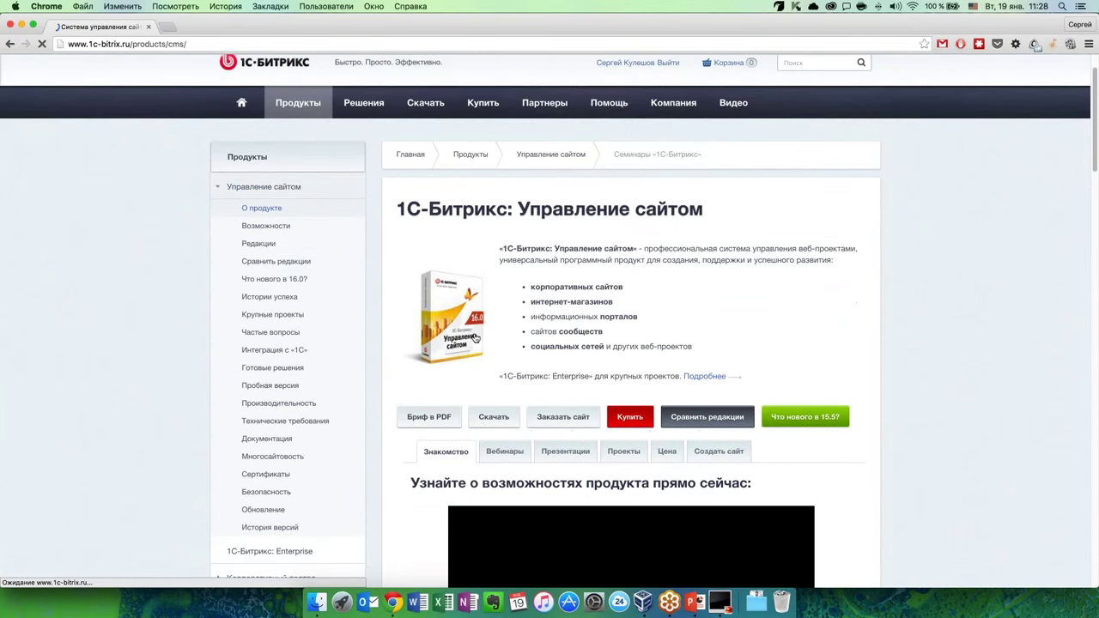
{"action": "scroll", "coordinate": [529, 385], "scroll_direction": "down", "scroll_amount": 2}
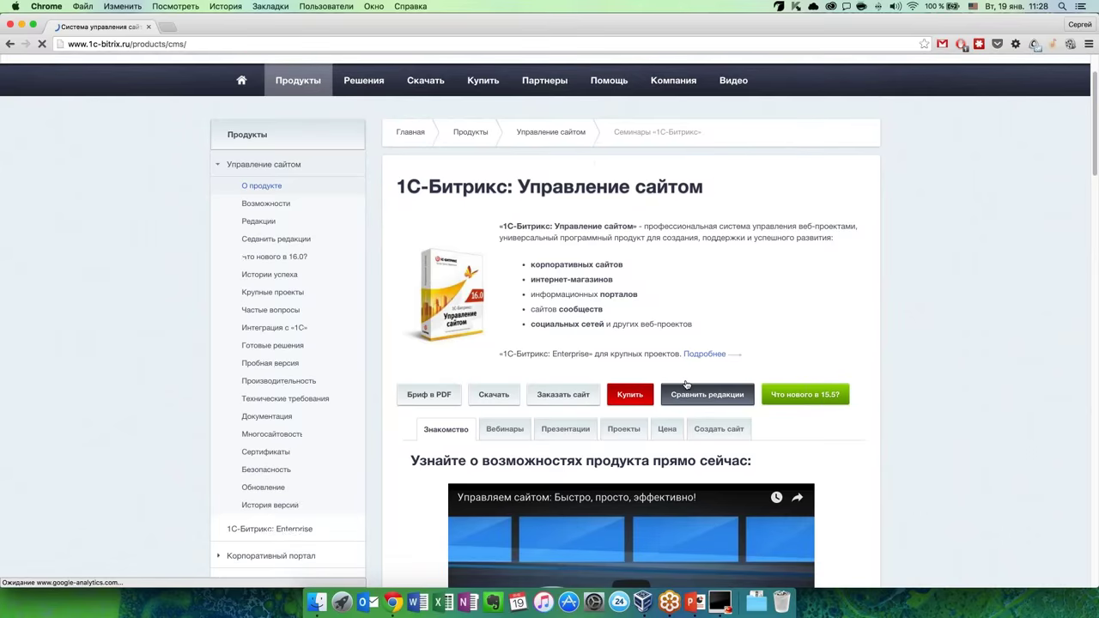
{"action": "scroll", "coordinate": [450, 385], "scroll_direction": "down", "scroll_amount": 1}
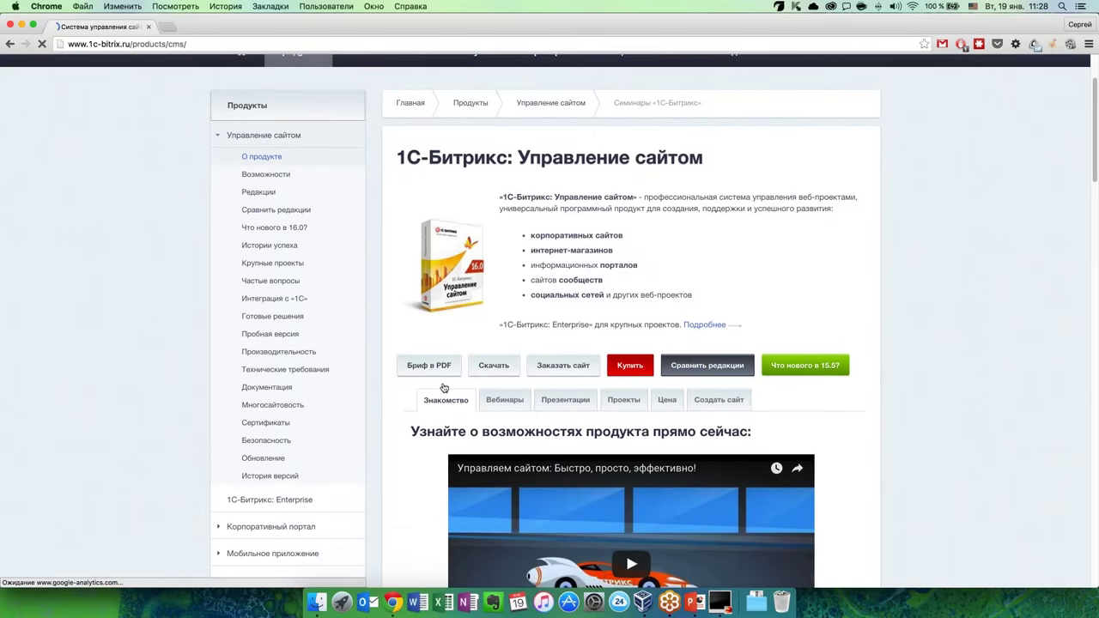
{"action": "scroll", "coordinate": [429, 391], "scroll_direction": "down", "scroll_amount": 1}
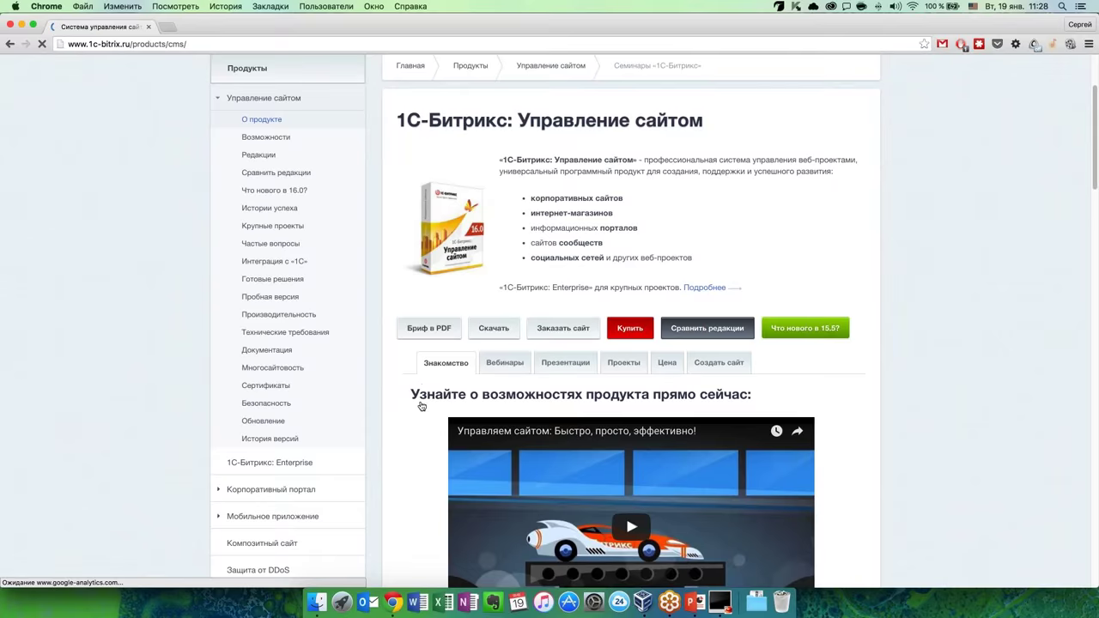
{"action": "scroll", "coordinate": [422, 406], "scroll_direction": "down", "scroll_amount": 4}
{"action": "scroll", "coordinate": [422, 406], "scroll_direction": "down", "scroll_amount": 4}
{"action": "scroll", "coordinate": [422, 406], "scroll_direction": "down", "scroll_amount": 15}
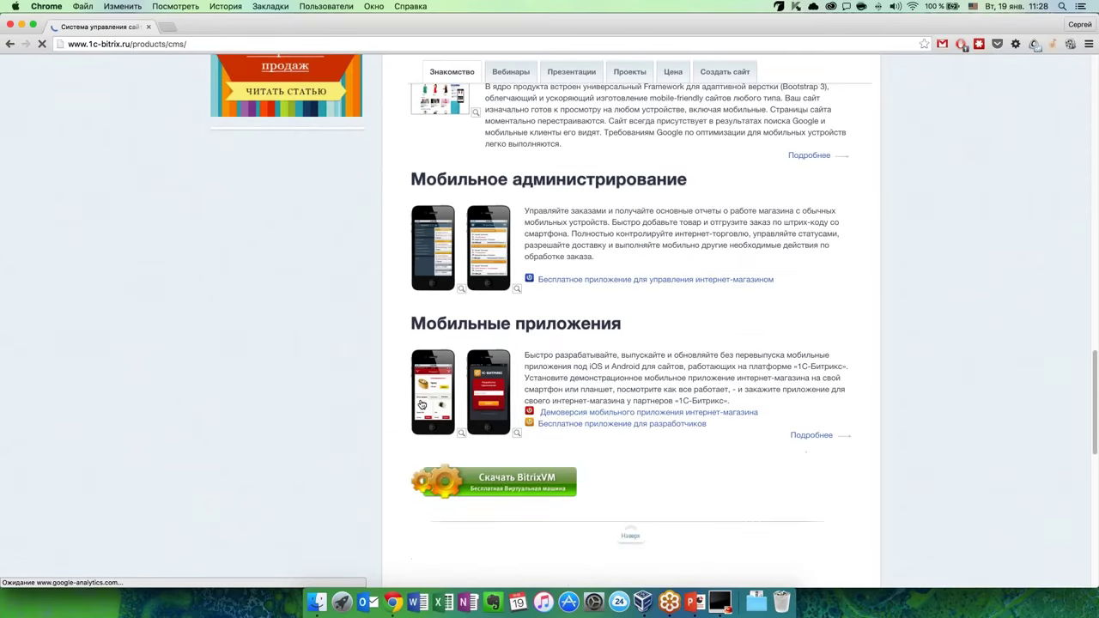
{"action": "scroll", "coordinate": [418, 386], "scroll_direction": "up", "scroll_amount": 20}
{"action": "scroll", "coordinate": [418, 378], "scroll_direction": "down", "scroll_amount": 1}
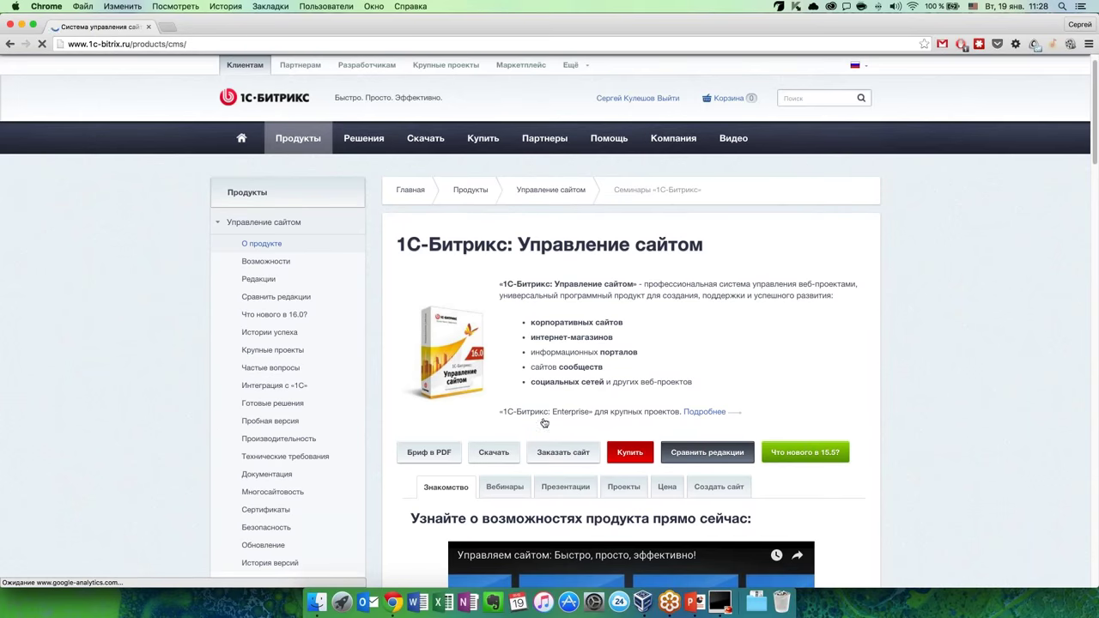
{"action": "left_click", "coordinate": [514, 455]}
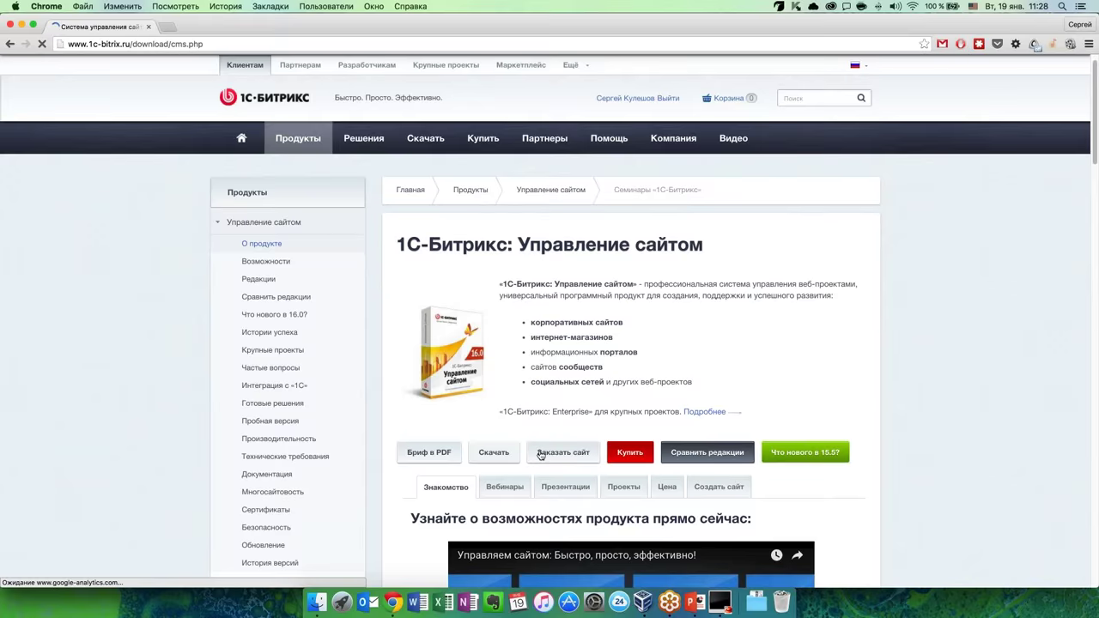
{"action": "scroll", "coordinate": [567, 444], "scroll_direction": "down", "scroll_amount": 2}
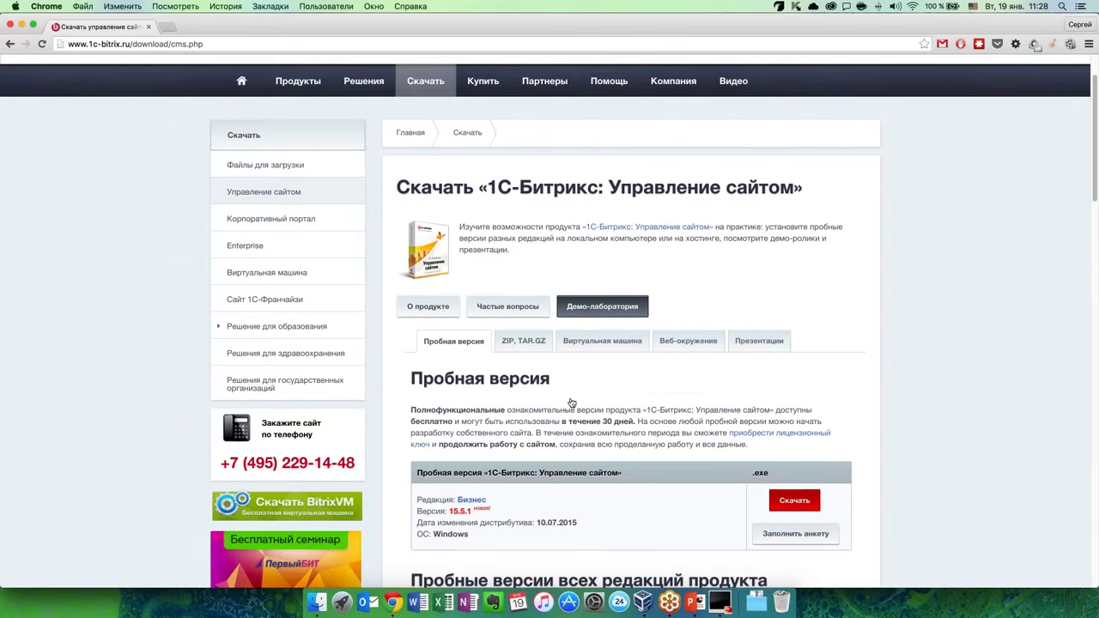
{"action": "scroll", "coordinate": [571, 405], "scroll_direction": "down", "scroll_amount": 1}
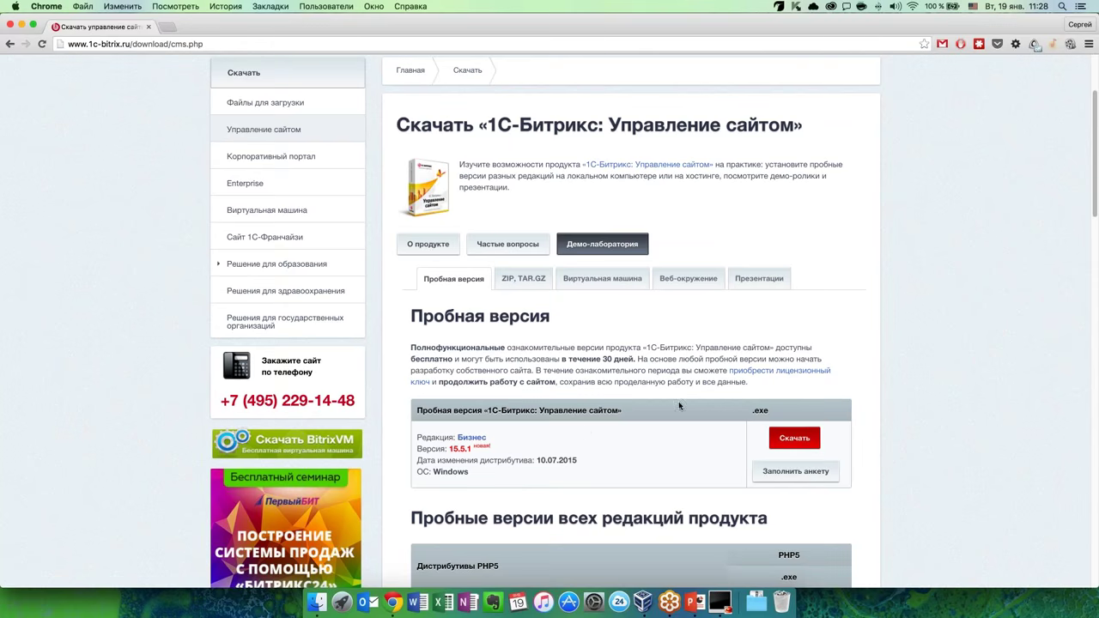
Start the virtual laboratory test, reach the demo-site creation form, then return to VirtualBox
{"action": "left_click", "coordinate": [602, 246]}
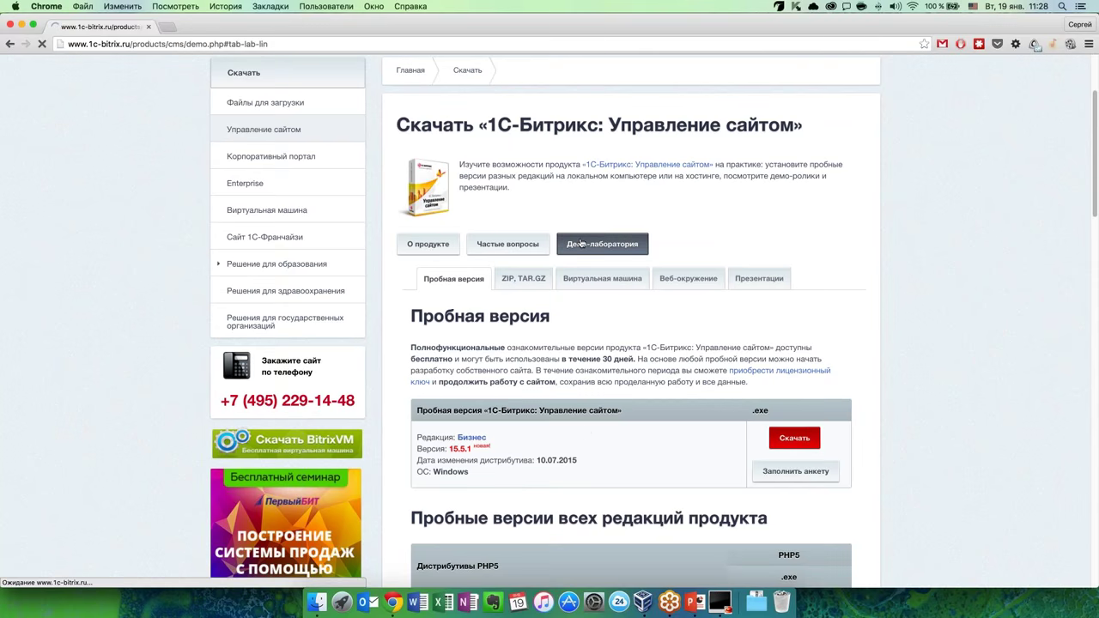
{"action": "scroll", "coordinate": [462, 361], "scroll_direction": "down", "scroll_amount": 2}
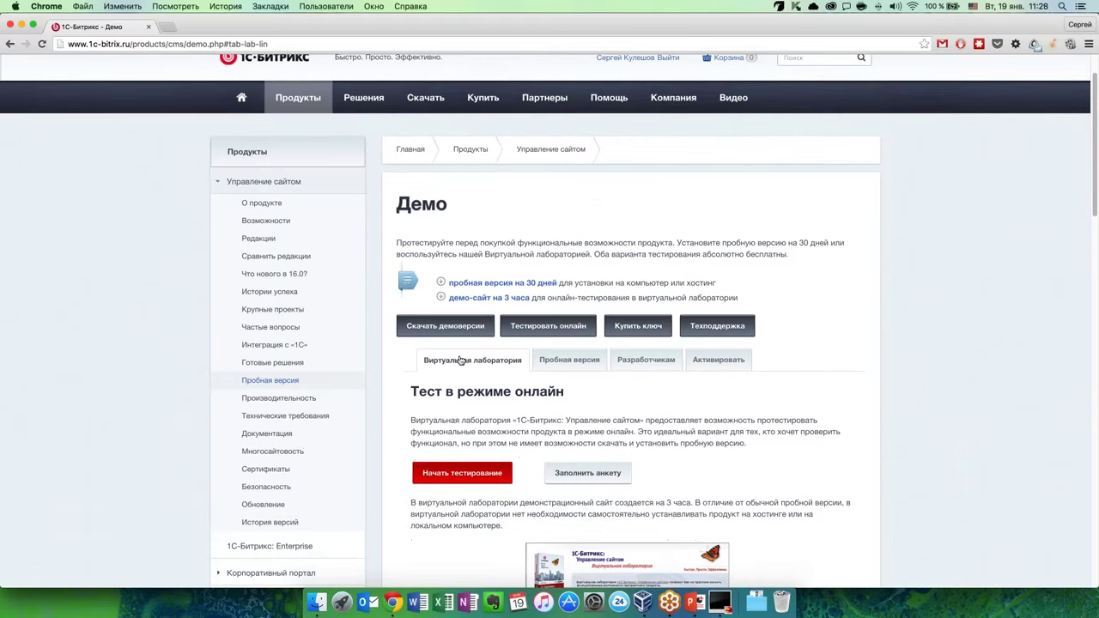
{"action": "scroll", "coordinate": [462, 360], "scroll_direction": "down", "scroll_amount": 5}
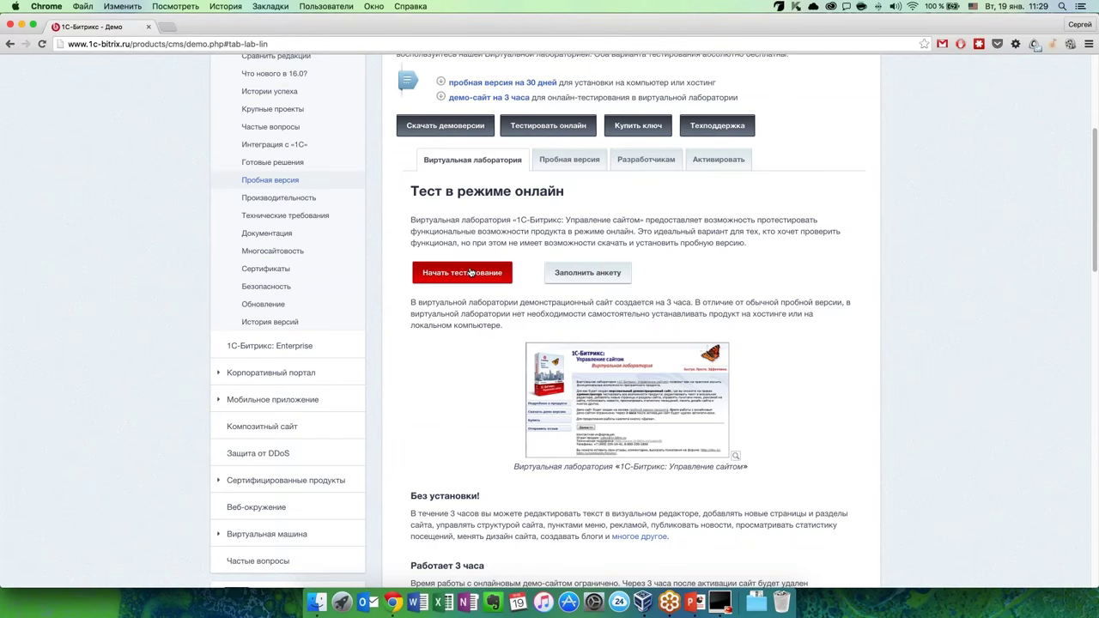
{"action": "left_click", "coordinate": [470, 272]}
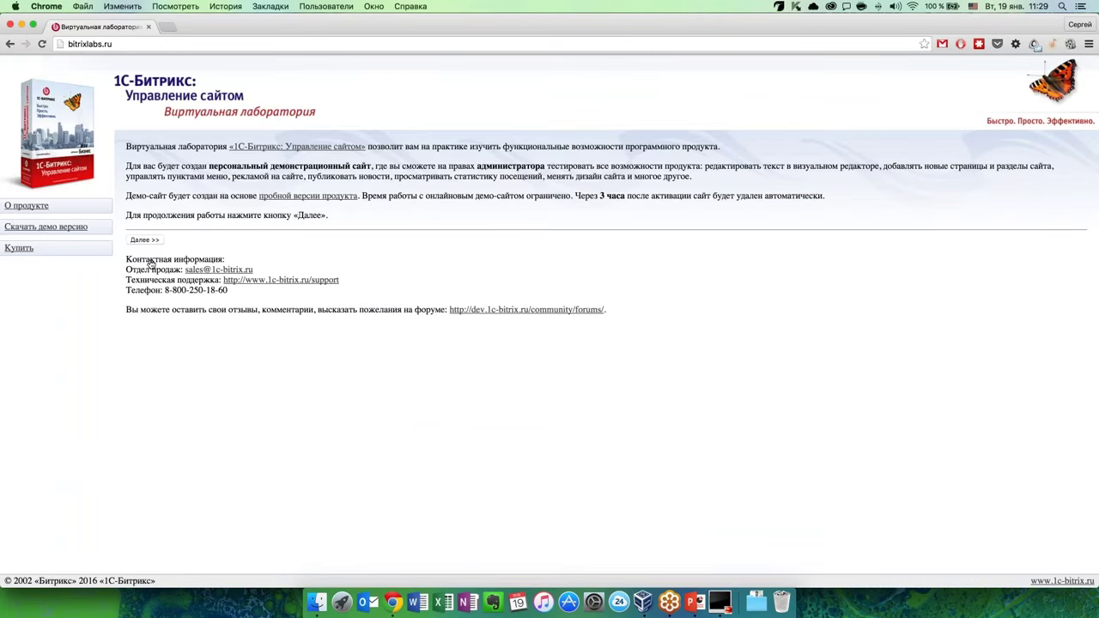
{"action": "left_click", "coordinate": [144, 241]}
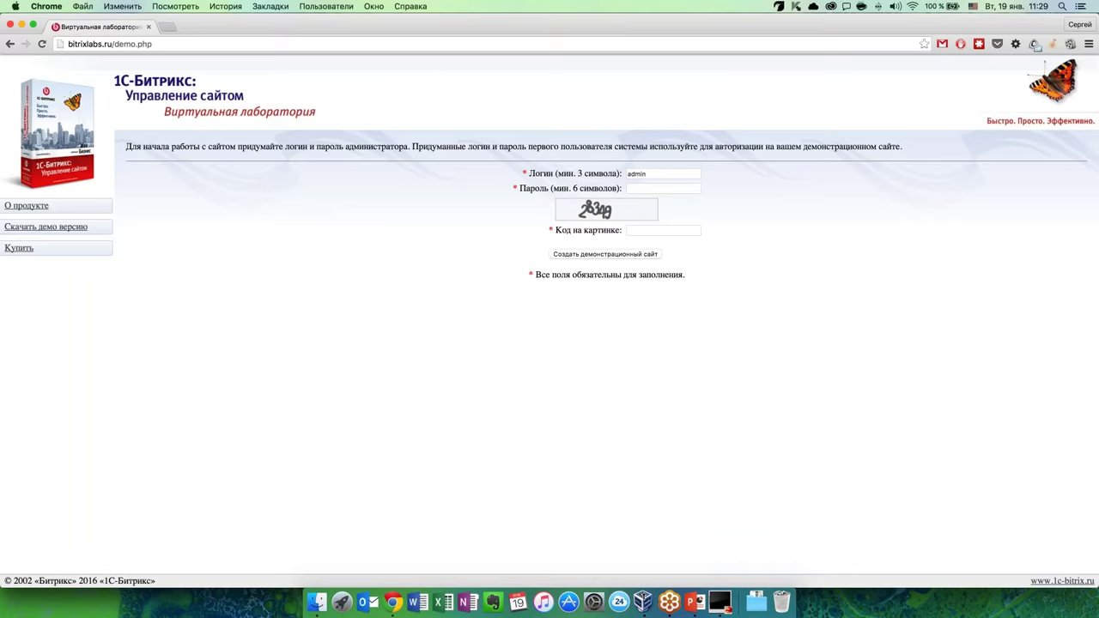
{"action": "left_click", "coordinate": [643, 601]}
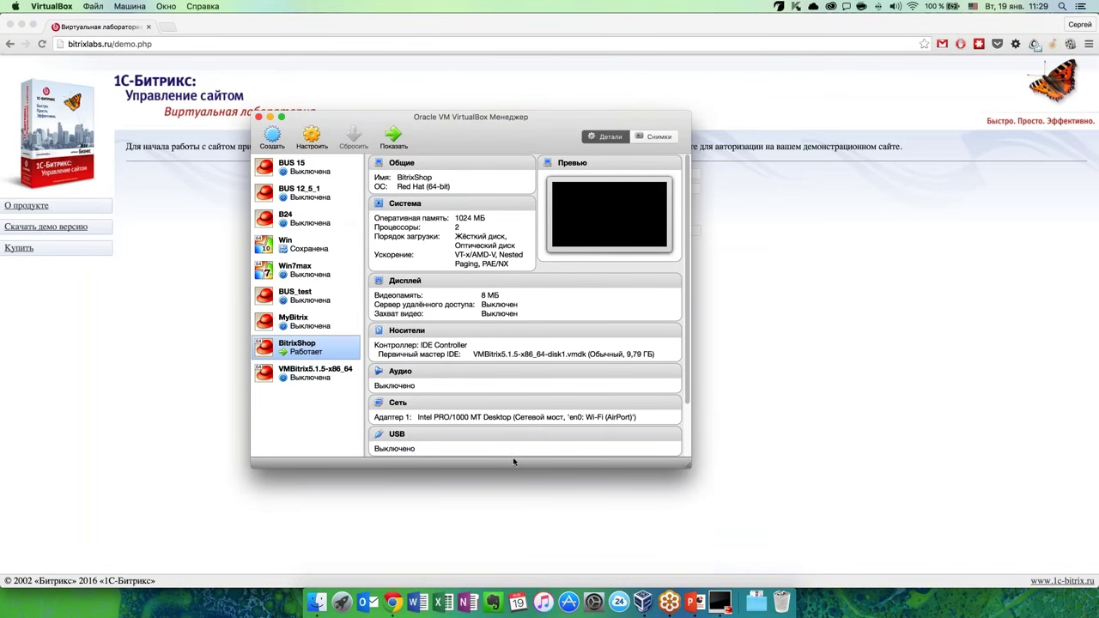
Rename the VMBitrix5.1.5-x86_64 machine to MyShop in its settings
{"action": "left_click", "coordinate": [318, 372]}
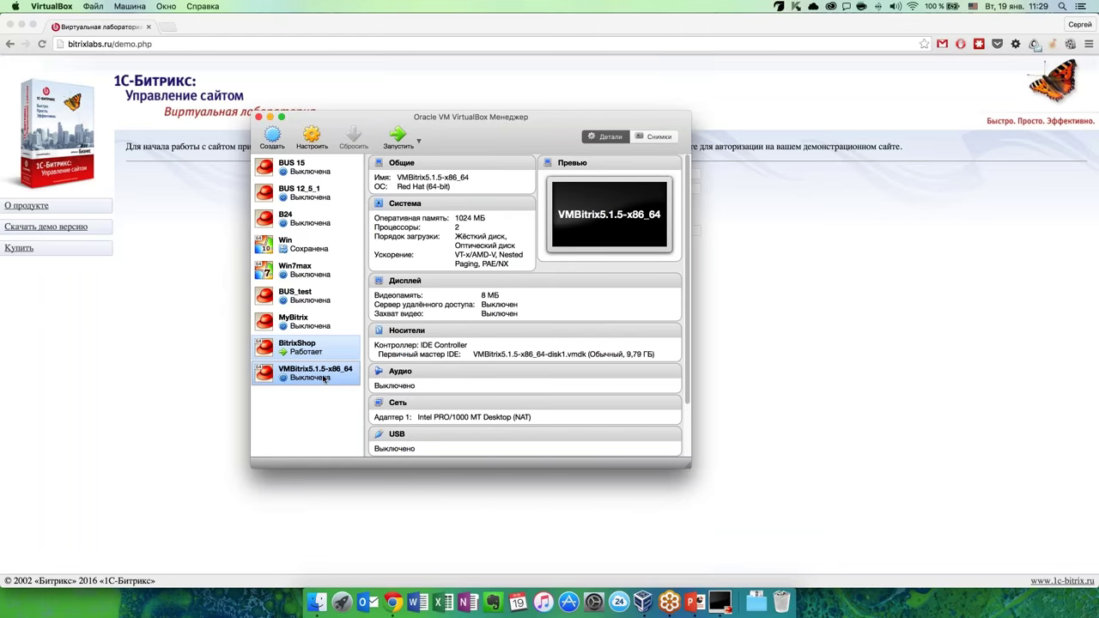
{"action": "left_click", "coordinate": [318, 144]}
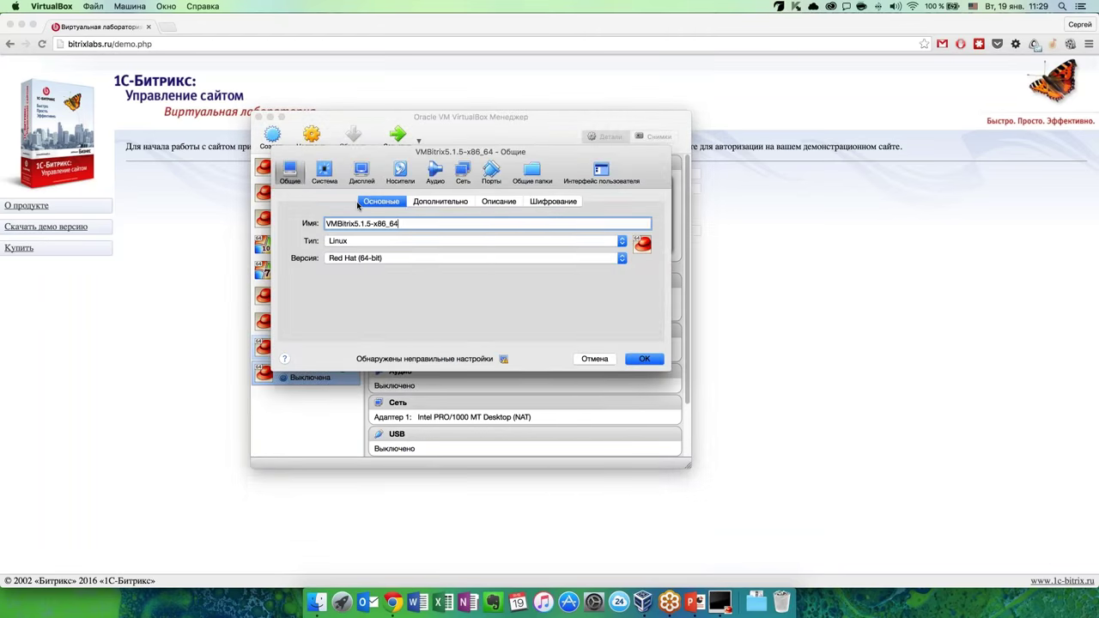
{"action": "triple_click", "coordinate": [301, 223]}
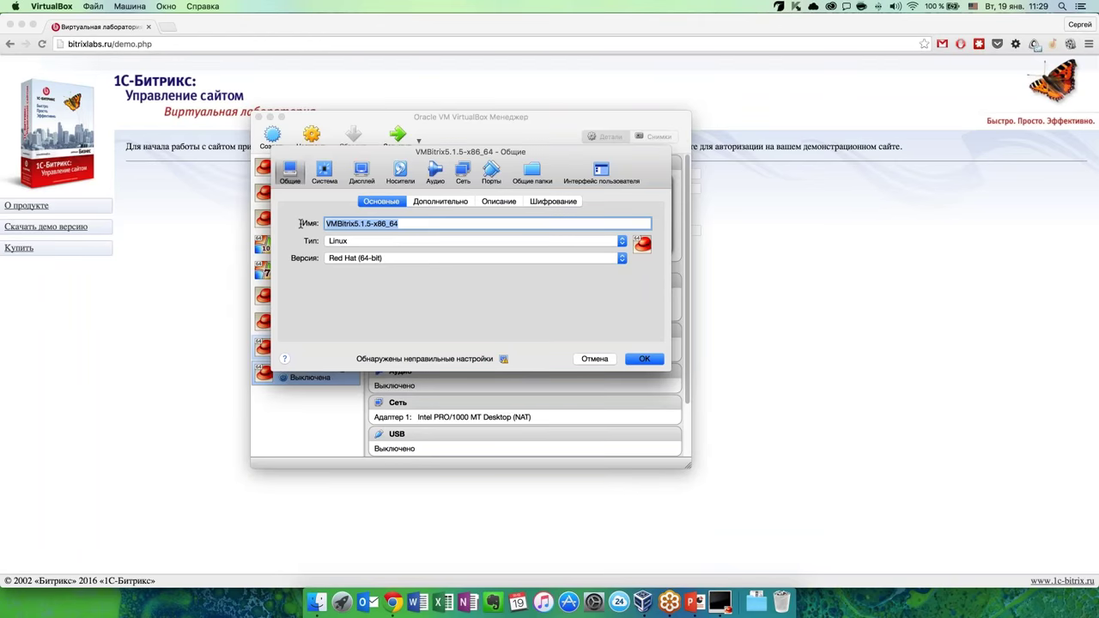
{"action": "key", "text": "BackSpace"}
{"action": "type", "text": "MyShop"}
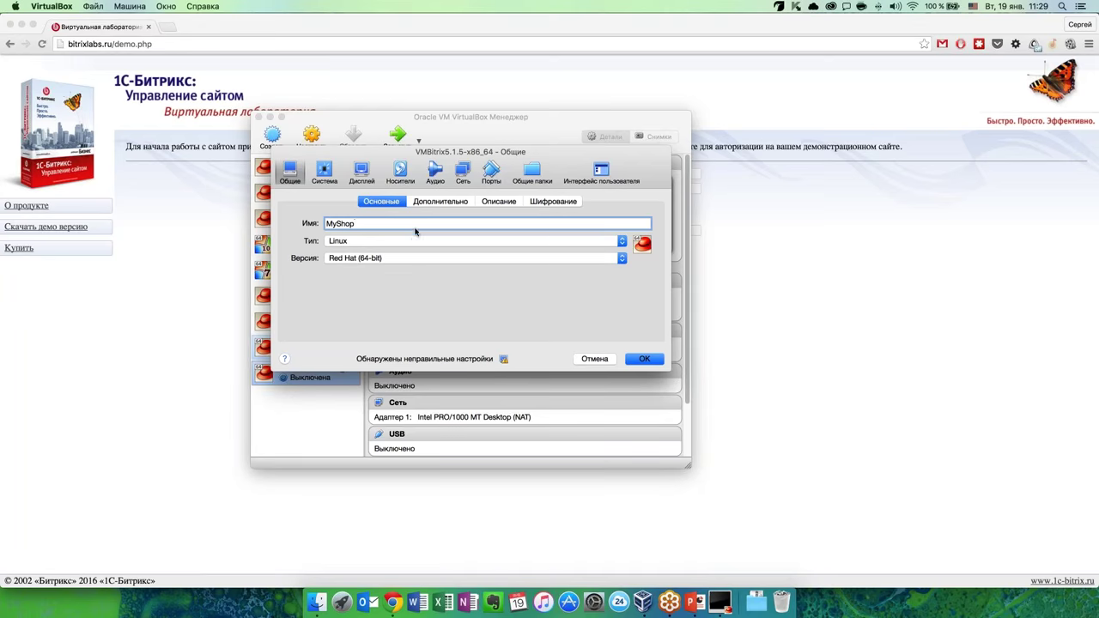
Switch the network adapter to Сетевой мост on en0: Wi-Fi (AirPort) and save
{"action": "left_click", "coordinate": [463, 172]}
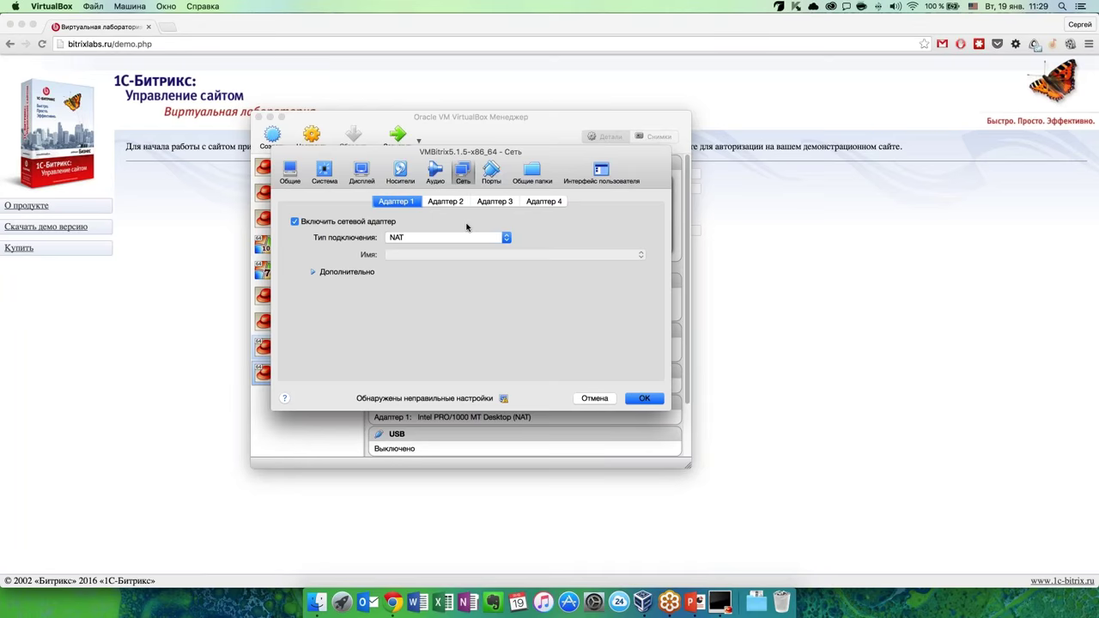
{"action": "left_click", "coordinate": [399, 240]}
{"action": "left_click", "coordinate": [414, 257]}
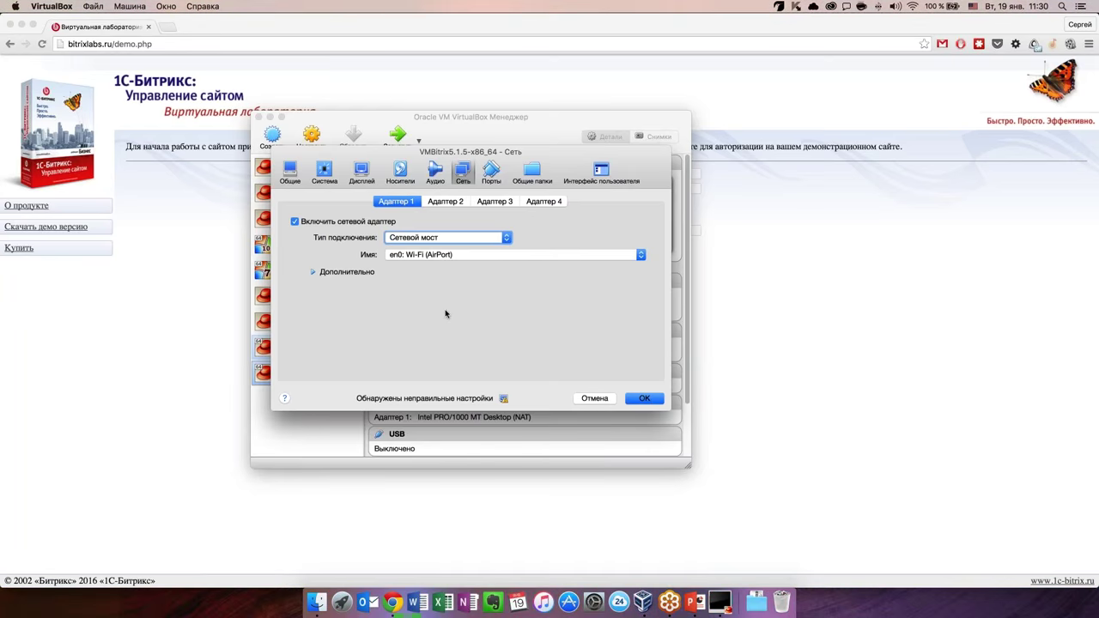
{"action": "left_click", "coordinate": [644, 399]}
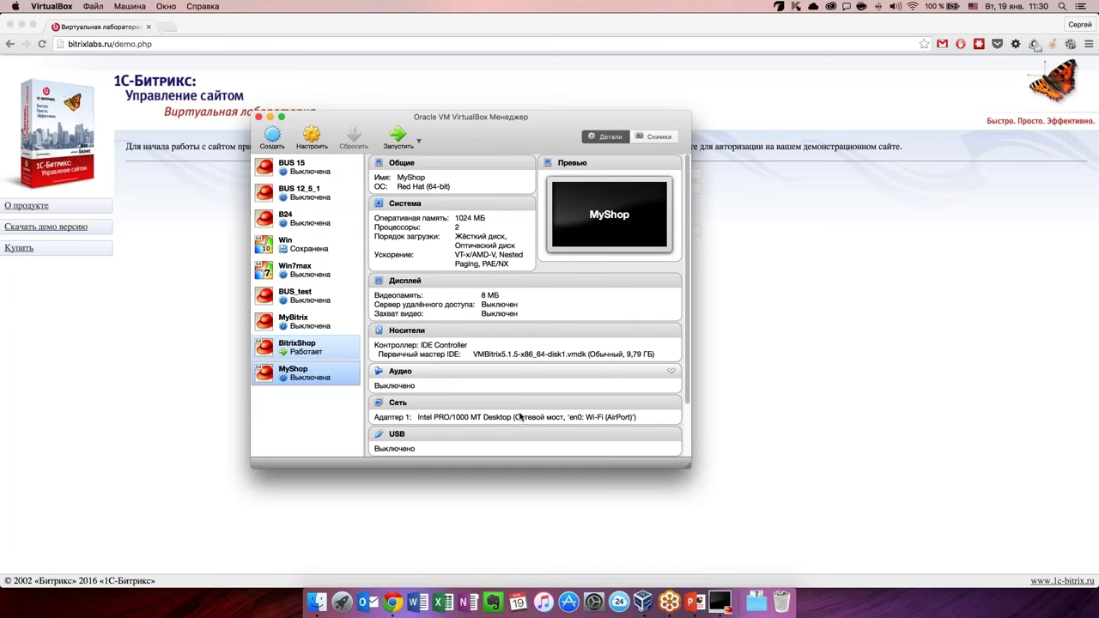
Power off the running BitrixShop machine and close its window
{"action": "left_click", "coordinate": [720, 602]}
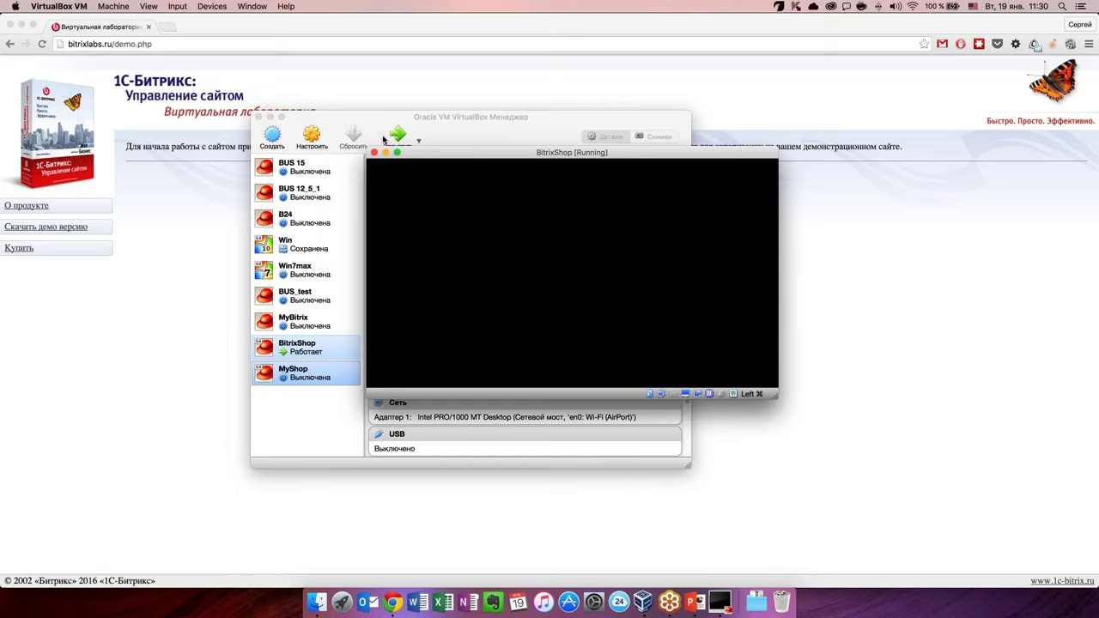
{"action": "left_click", "coordinate": [269, 117]}
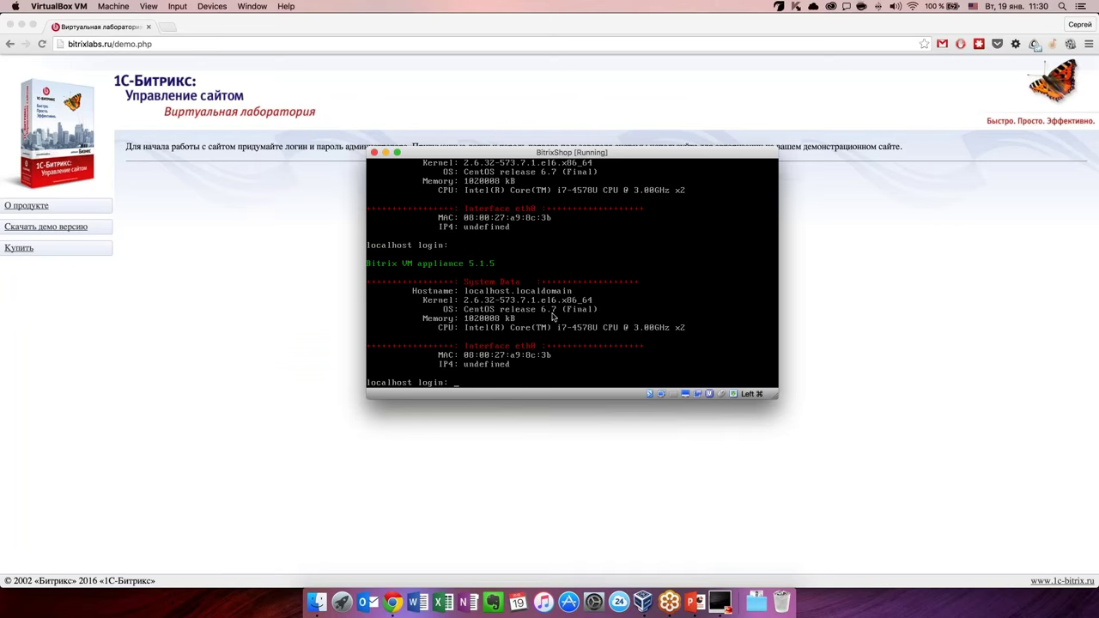
{"action": "left_click", "coordinate": [375, 152]}
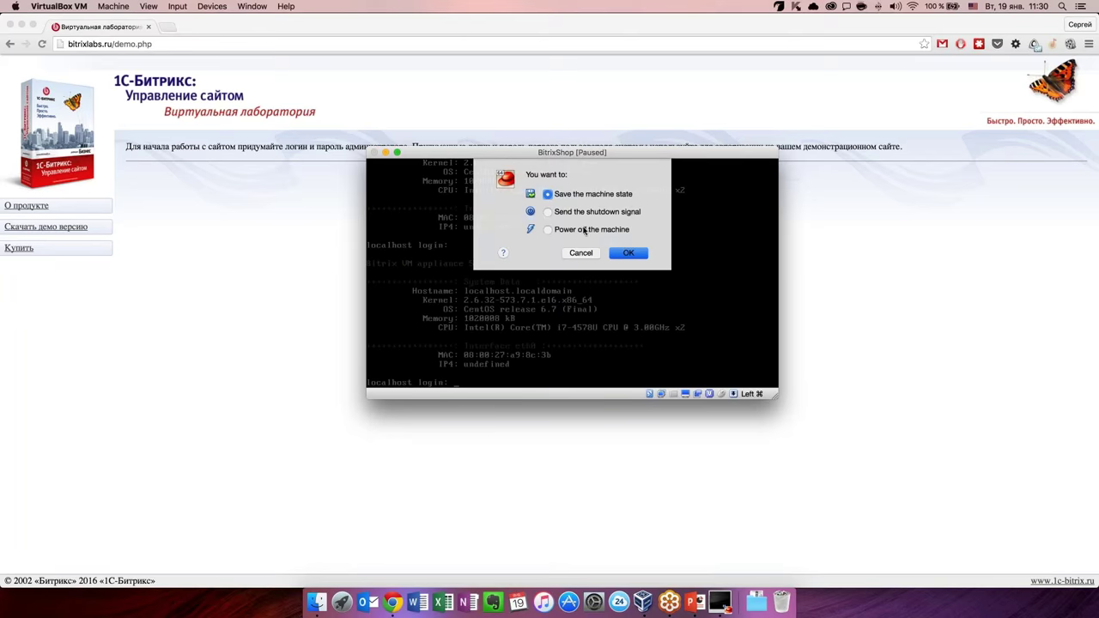
{"action": "left_click", "coordinate": [584, 229]}
{"action": "left_click", "coordinate": [627, 253]}
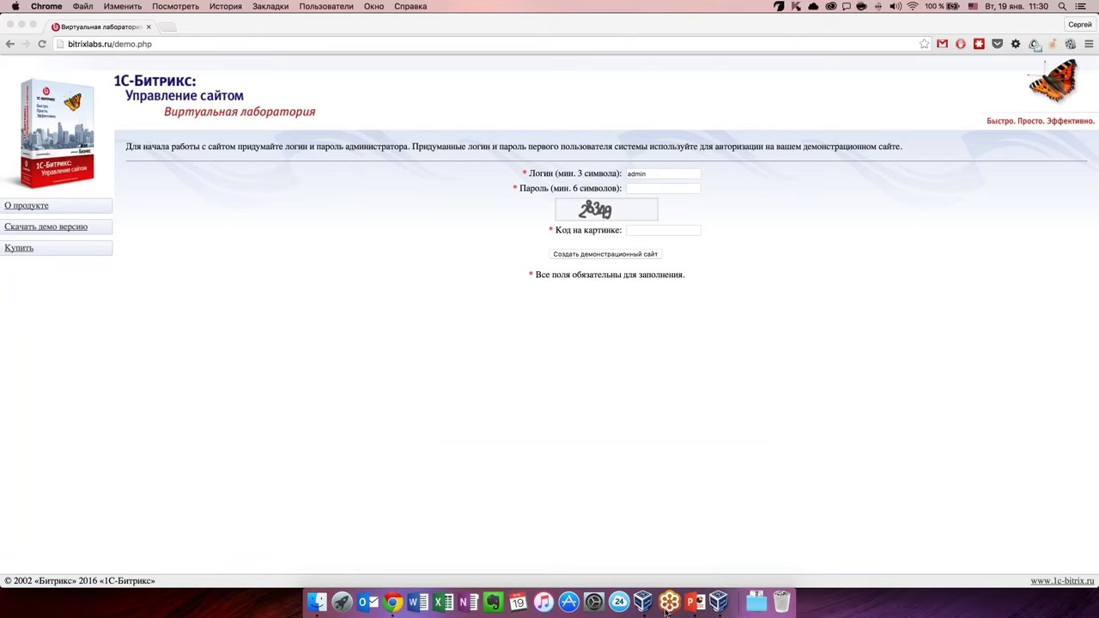
Confirm MyShop's bridged network settings and boot the MyShop machine
{"action": "left_click", "coordinate": [655, 601]}
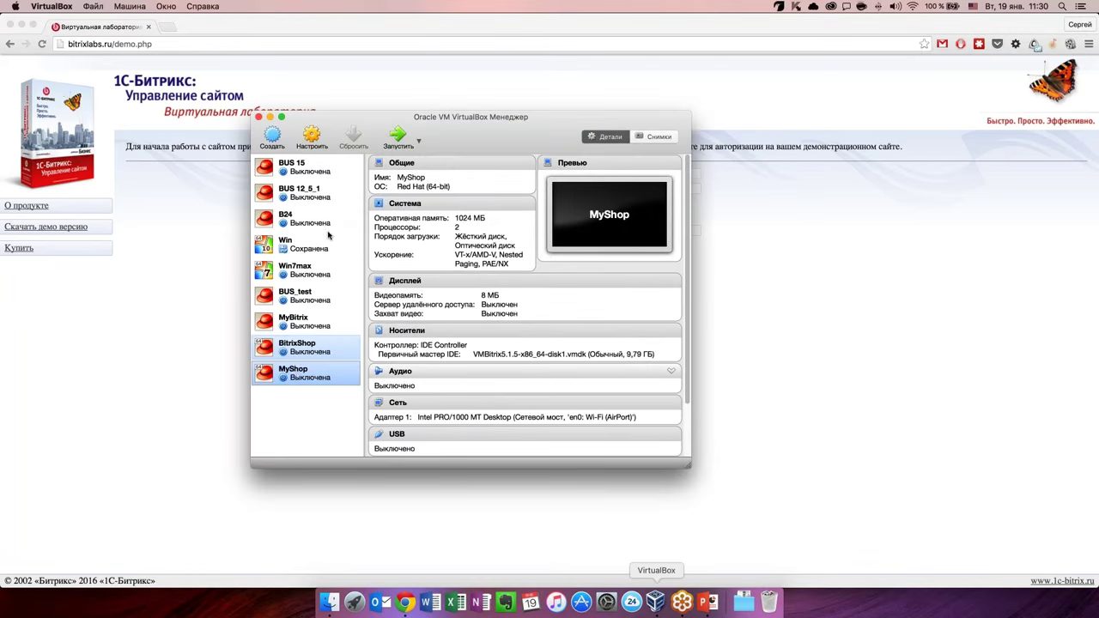
{"action": "left_click", "coordinate": [311, 372]}
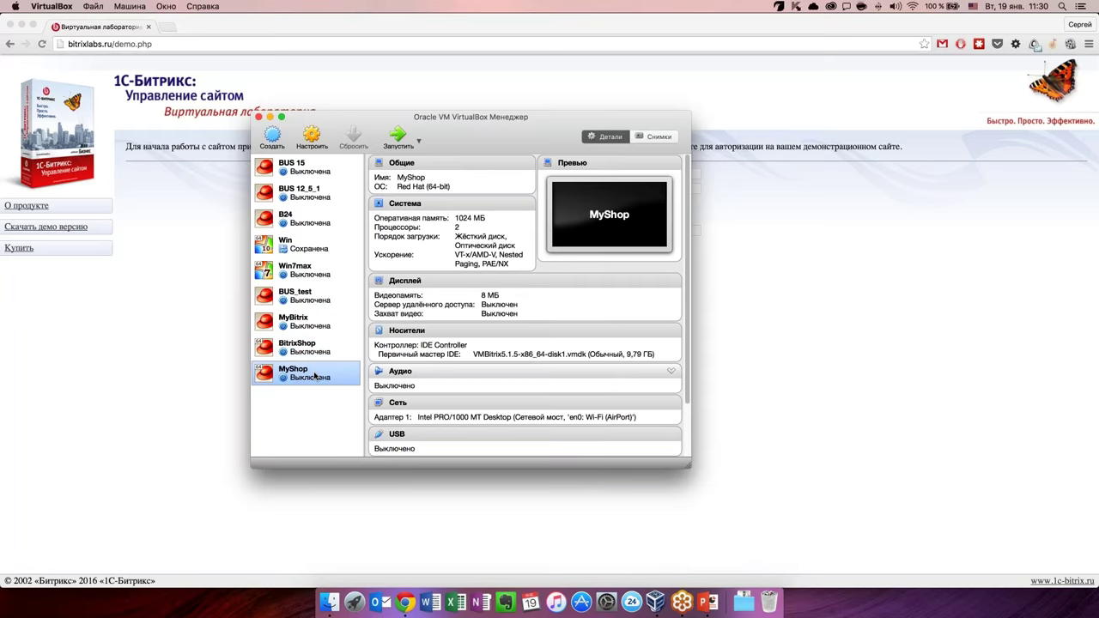
{"action": "left_click", "coordinate": [313, 137]}
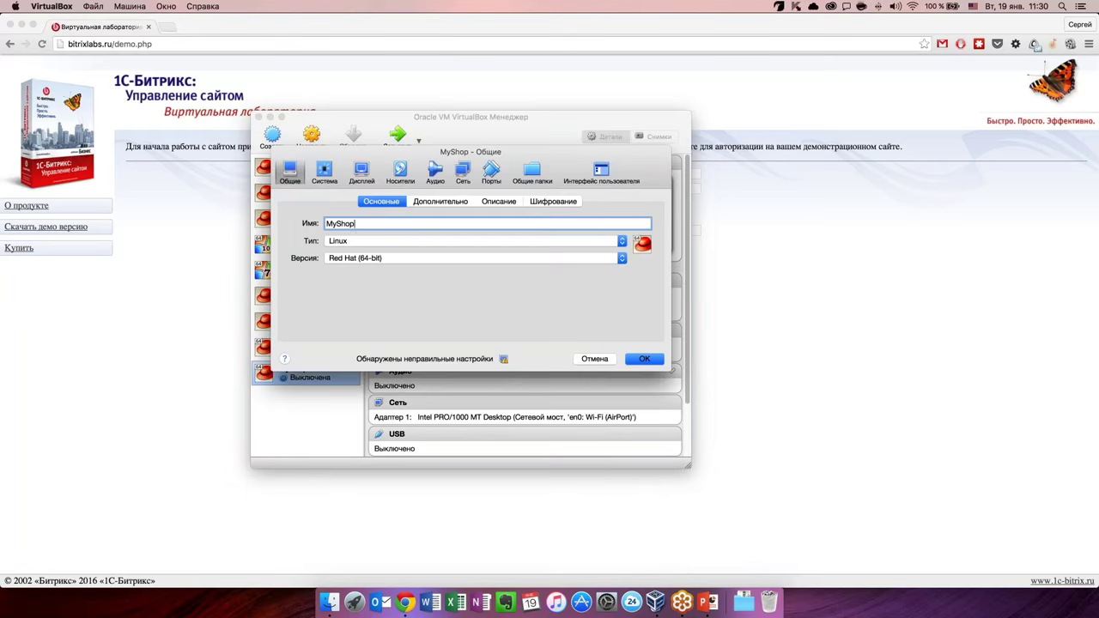
{"action": "left_click", "coordinate": [463, 174]}
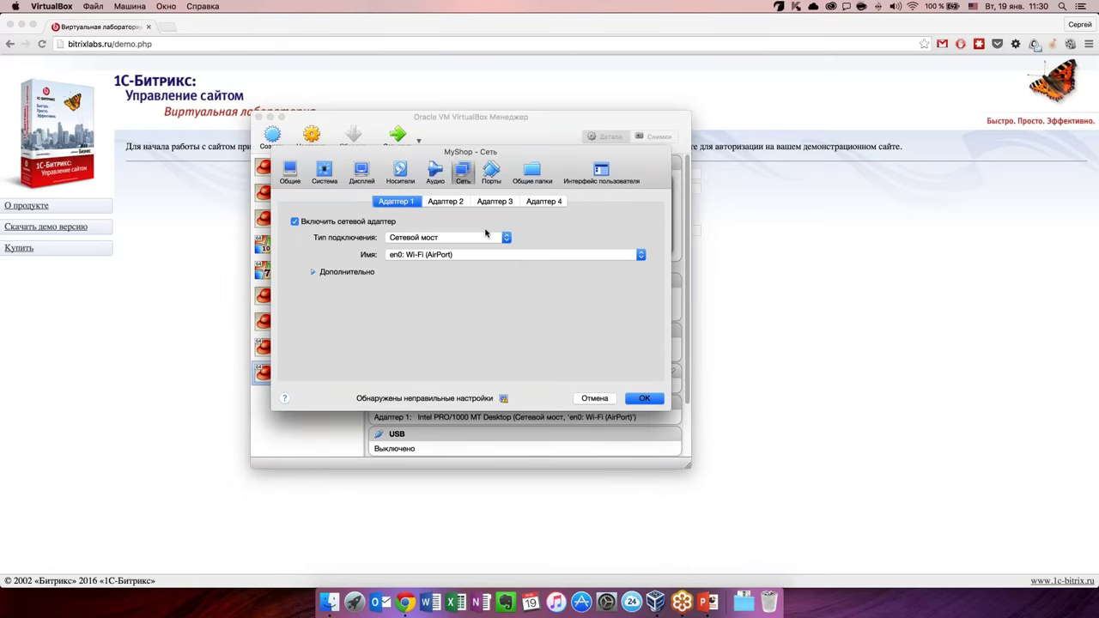
{"action": "left_click", "coordinate": [644, 398]}
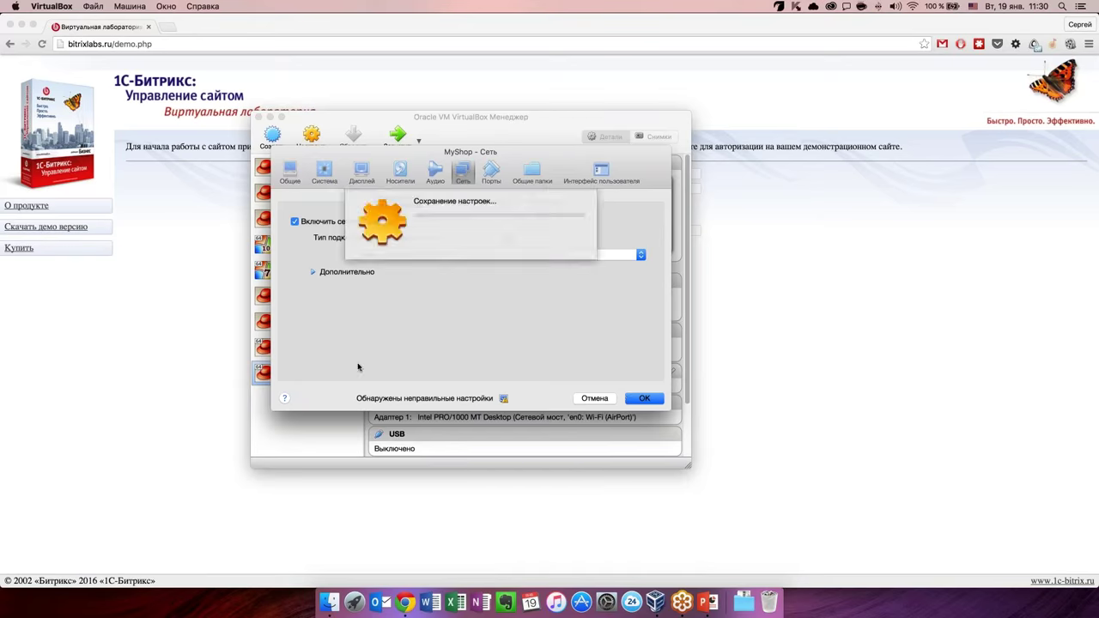
{"action": "double_click", "coordinate": [311, 372]}
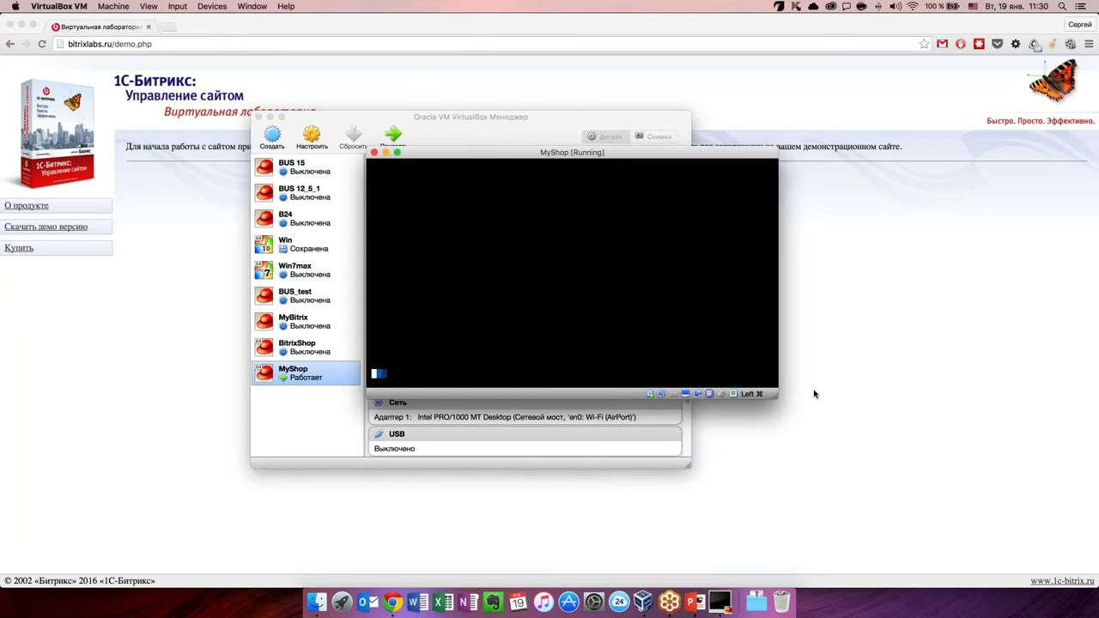
{"action": "left_click", "coordinate": [171, 29]}
{"action": "type", "text": "www.1c-bitrix.ru"}
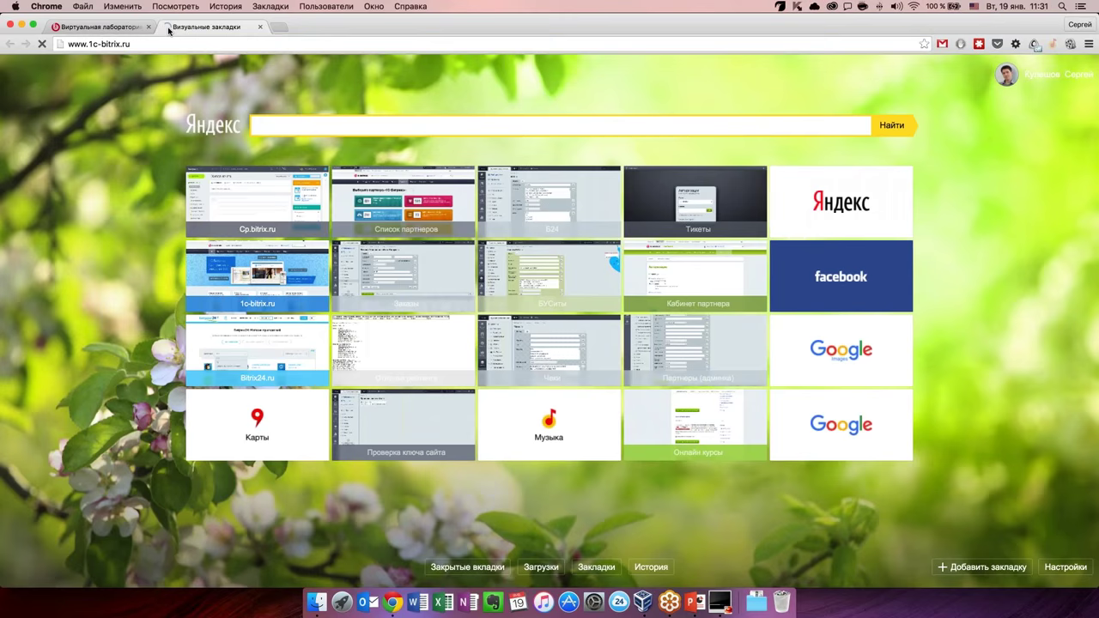
{"action": "key", "text": "Return"}
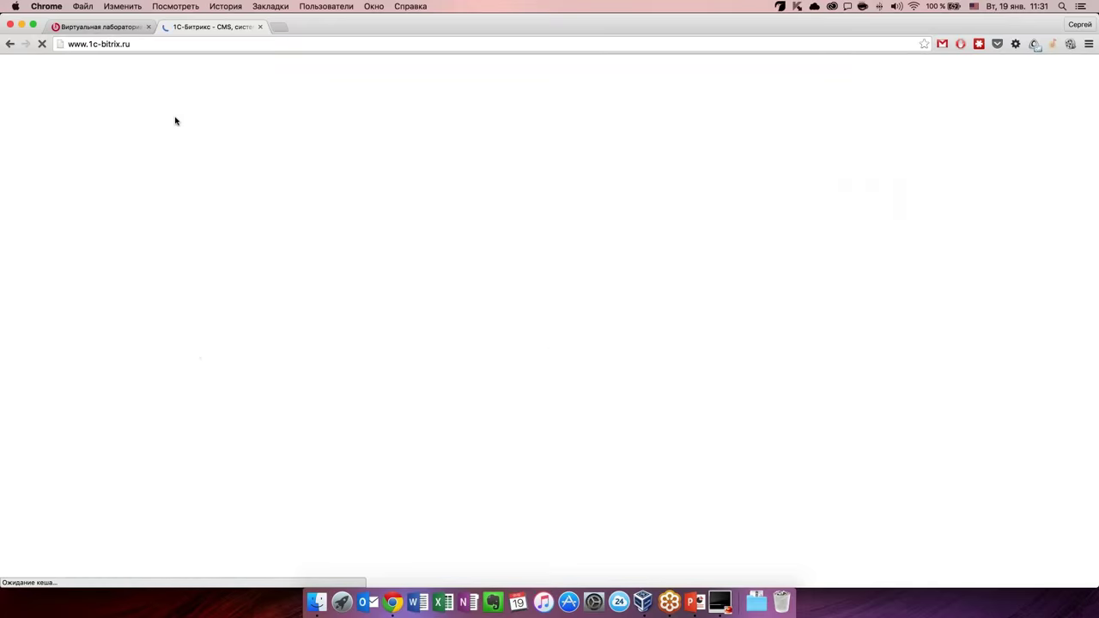
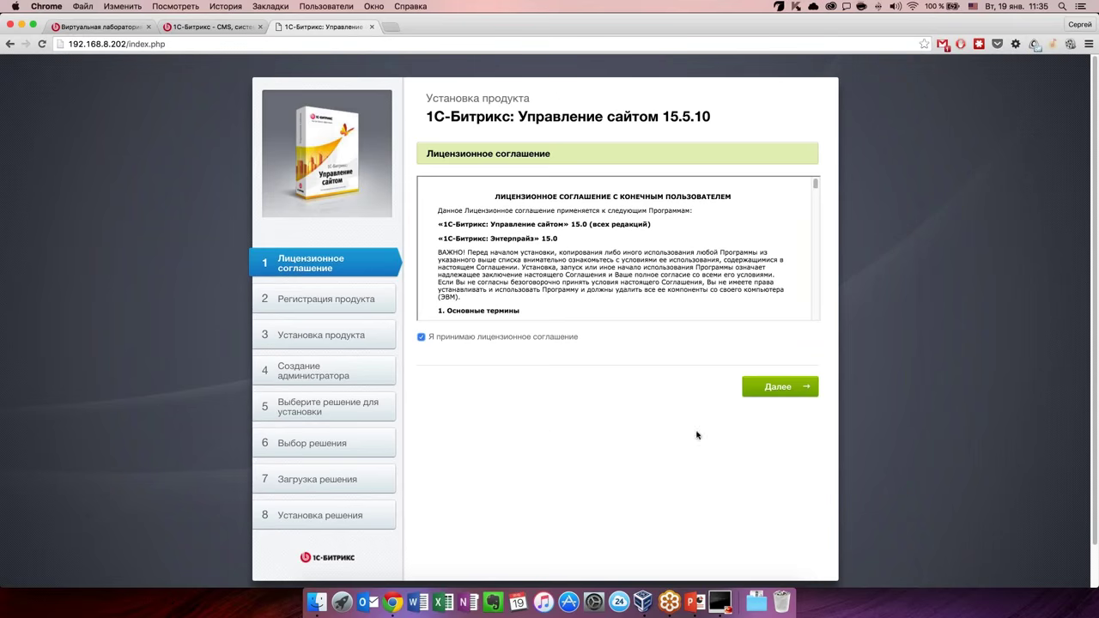
Accept the licence agreement and enter the registrant's first name and surname
{"action": "left_click", "coordinate": [754, 395]}
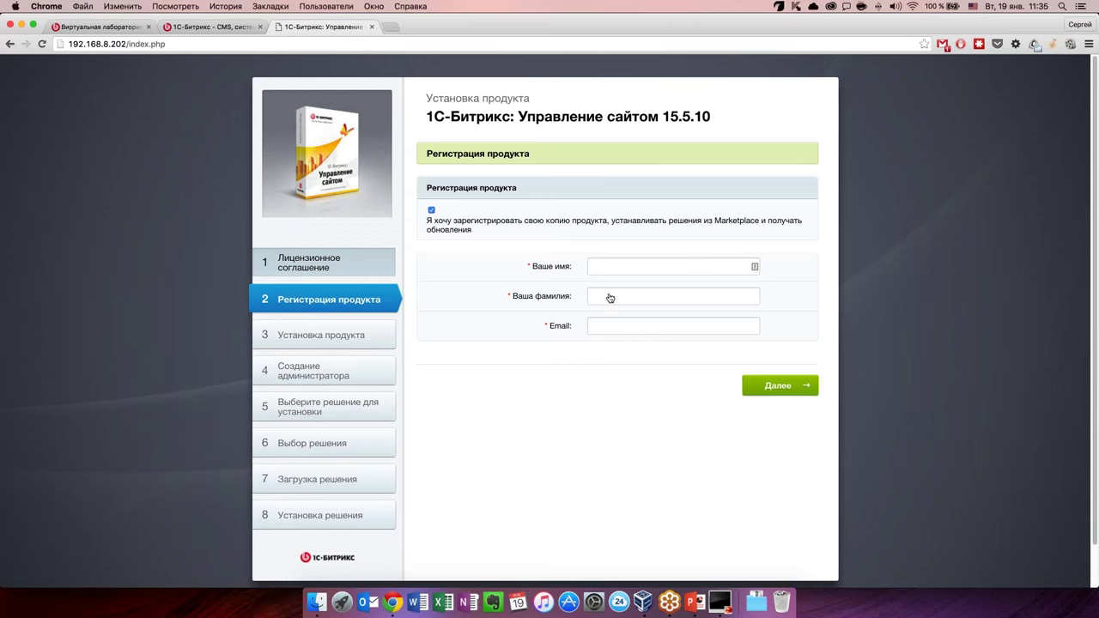
{"action": "type", "text": "Cthu"}
{"action": "key", "text": "BackSpace"}
{"action": "key", "text": "BackSpace"}
{"action": "key", "text": "BackSpace"}
{"action": "key", "text": "BackSpace"}
{"action": "key", "text": "super+space"}
{"action": "key", "text": "super+space"}
Enter the registrant's e-mail address and submit the product registration
{"action": "type", "text": "s"}
{"action": "key", "text": "BackSpace"}
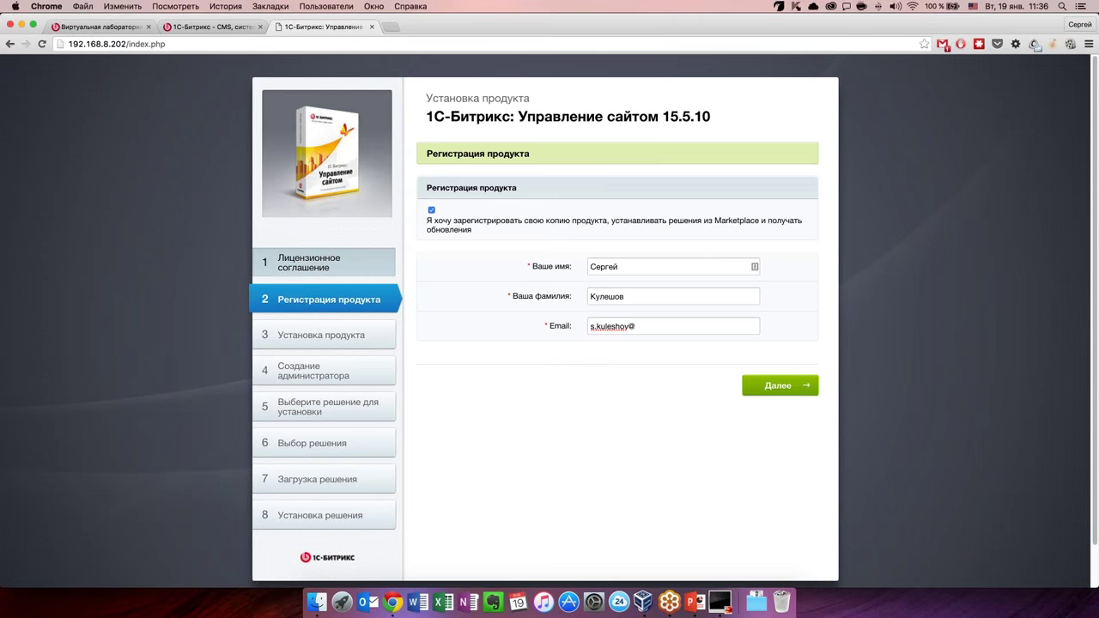
{"action": "left_click", "coordinate": [777, 386]}
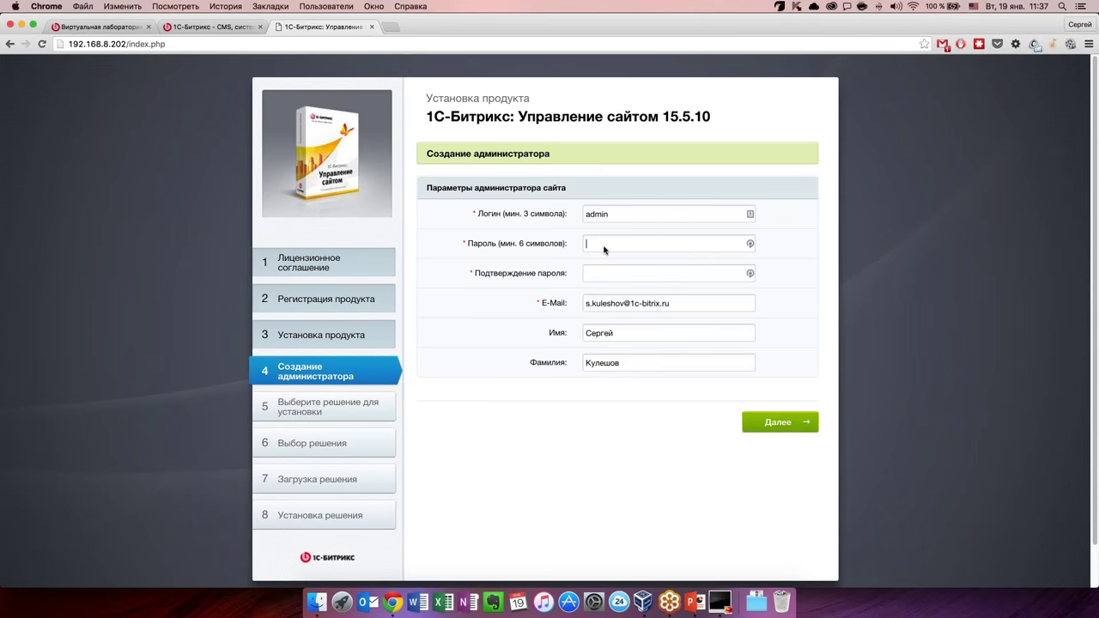
Enter the administrator password in both password fields and save the account
{"action": "left_click", "coordinate": [780, 422]}
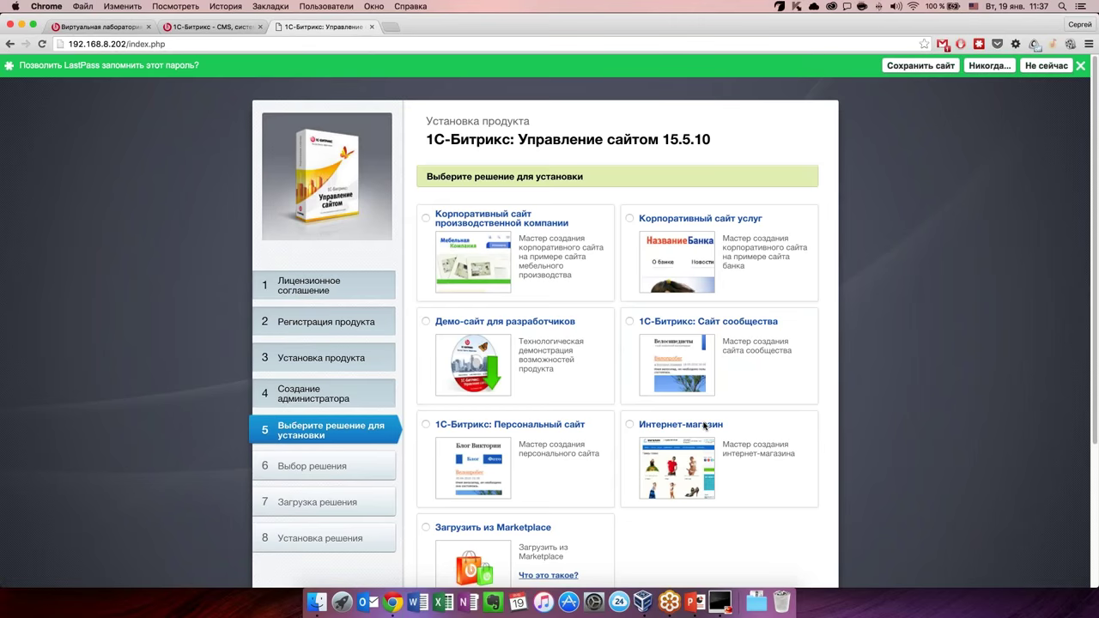
Select 'Загрузить из Marketplace' and go on to the Marketplace solution list
{"action": "scroll", "coordinate": [704, 425], "scroll_direction": "down", "scroll_amount": 1}
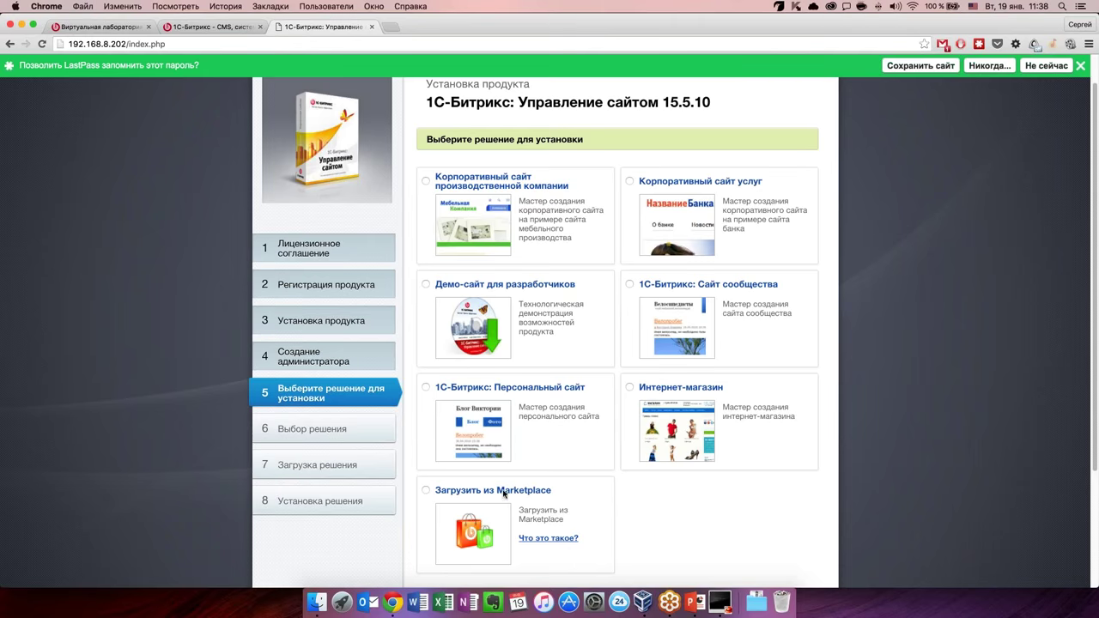
{"action": "left_click", "coordinate": [504, 493]}
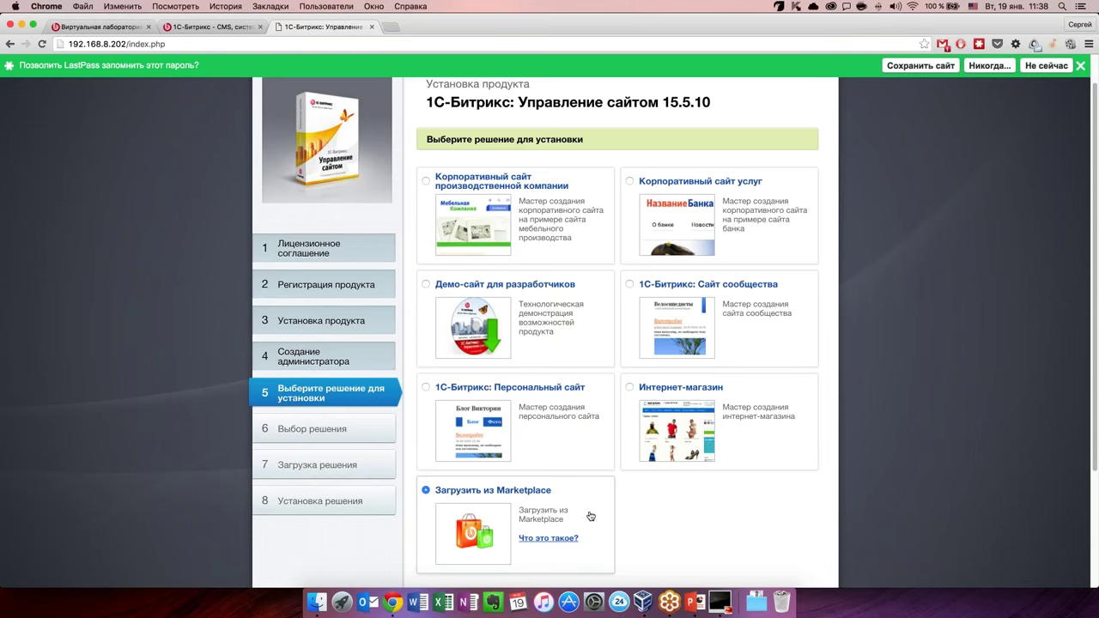
{"action": "scroll", "coordinate": [591, 516], "scroll_direction": "down", "scroll_amount": 2}
{"action": "left_click", "coordinate": [781, 537]}
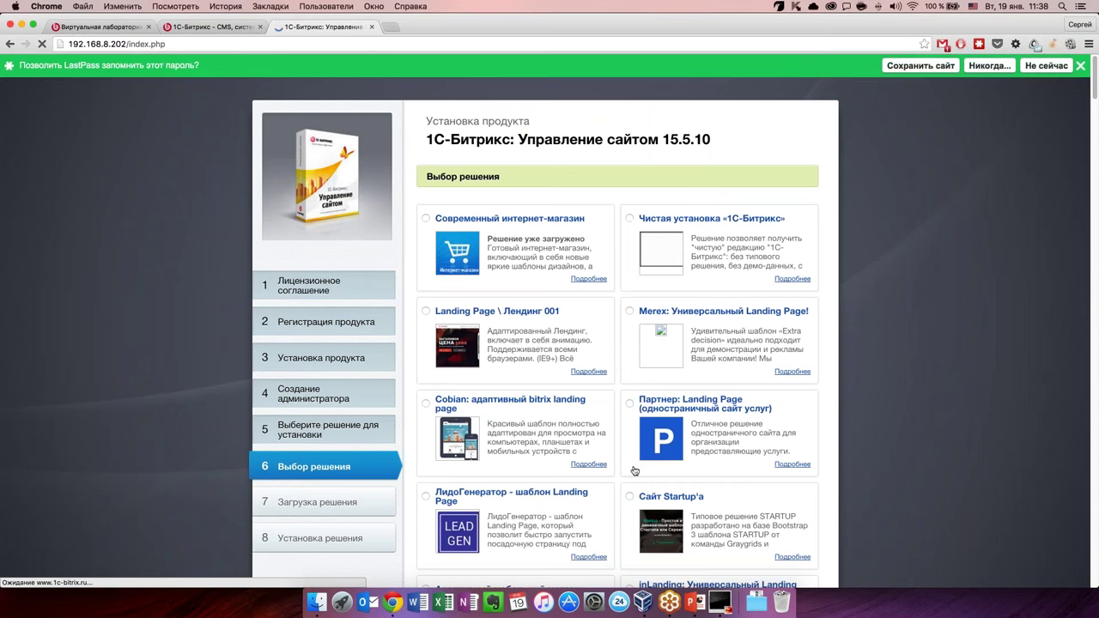
{"action": "scroll", "coordinate": [634, 471], "scroll_direction": "down", "scroll_amount": 10}
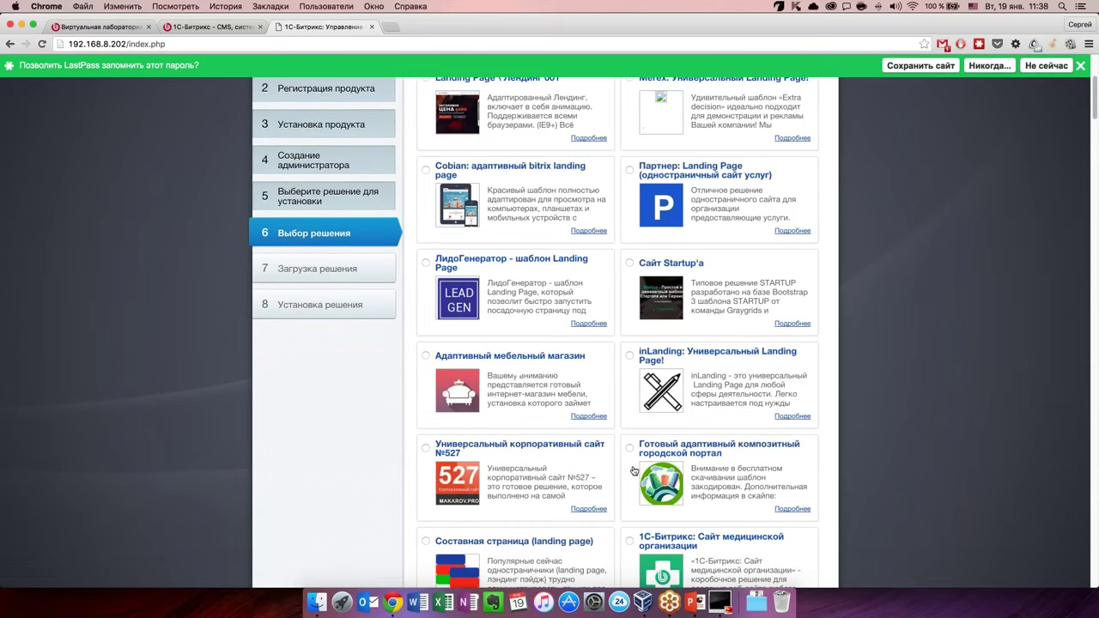
{"action": "scroll", "coordinate": [634, 471], "scroll_direction": "down", "scroll_amount": 15}
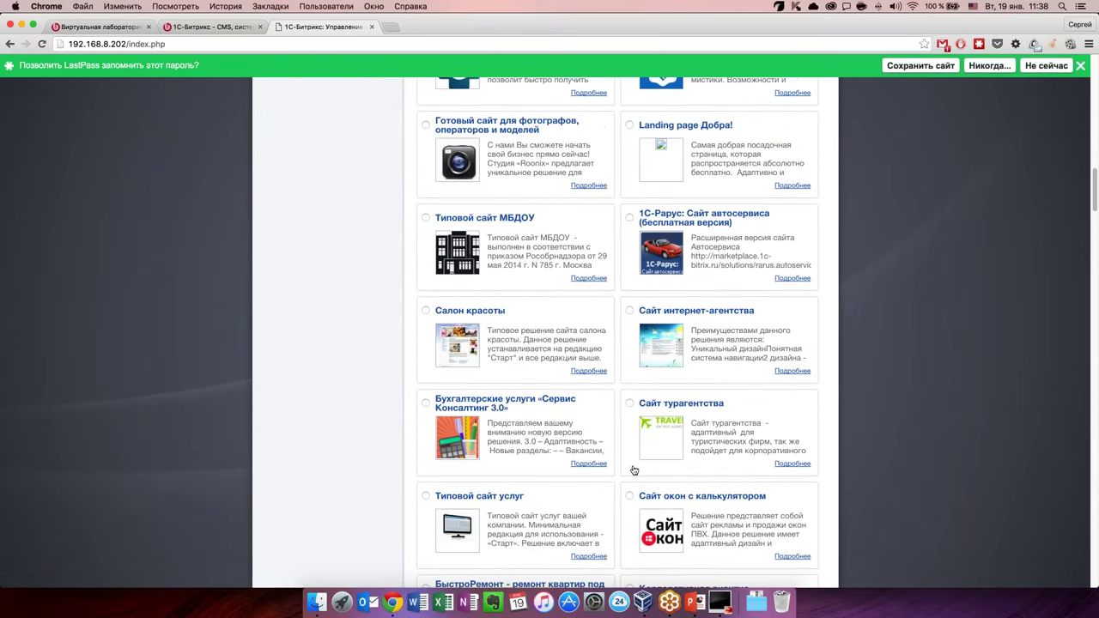
{"action": "scroll", "coordinate": [633, 470], "scroll_direction": "down", "scroll_amount": 10}
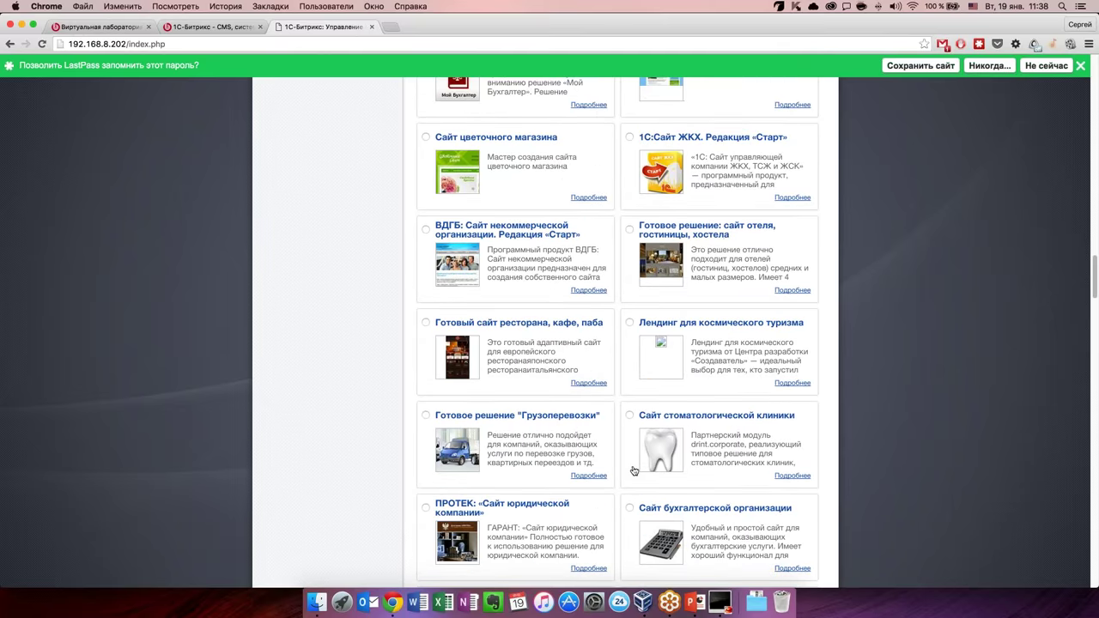
{"action": "scroll", "coordinate": [633, 470], "scroll_direction": "down", "scroll_amount": 7}
{"action": "scroll", "coordinate": [634, 473], "scroll_direction": "down", "scroll_amount": 17}
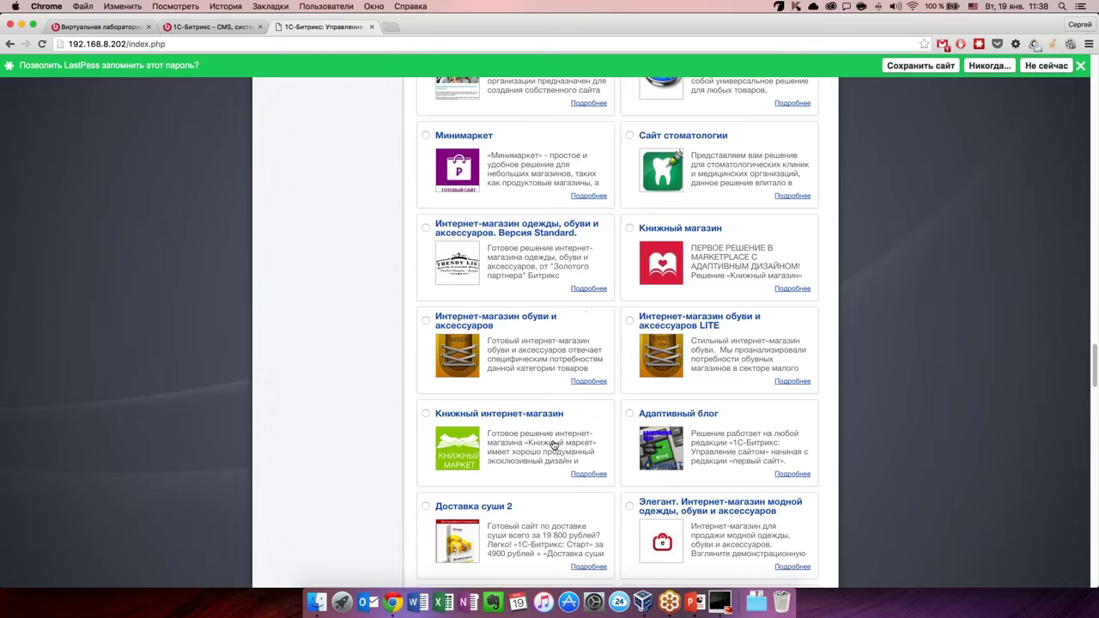
{"action": "scroll", "coordinate": [564, 454], "scroll_direction": "down", "scroll_amount": 15}
{"action": "scroll", "coordinate": [564, 455], "scroll_direction": "down", "scroll_amount": 20}
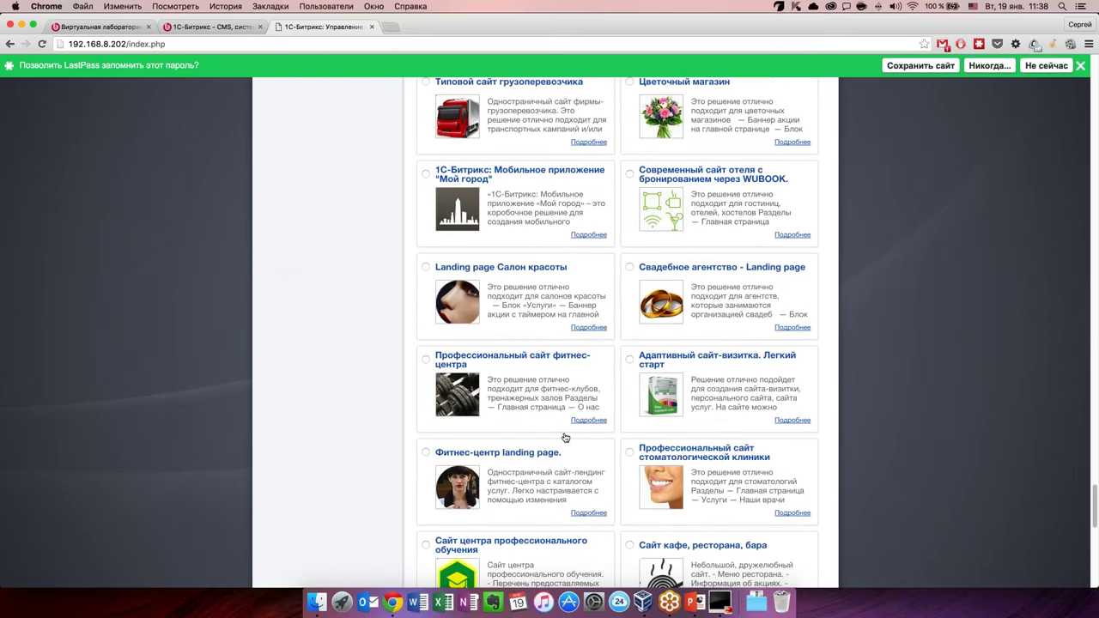
{"action": "scroll", "coordinate": [564, 438], "scroll_direction": "down", "scroll_amount": 10}
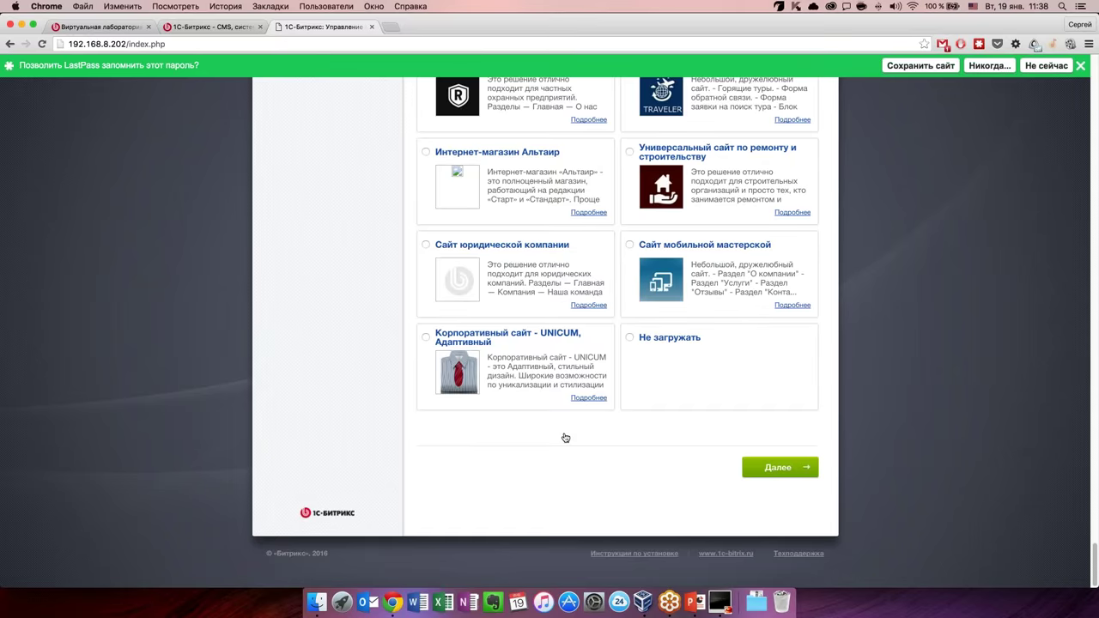
{"action": "scroll", "coordinate": [565, 437], "scroll_direction": "up", "scroll_amount": 20}
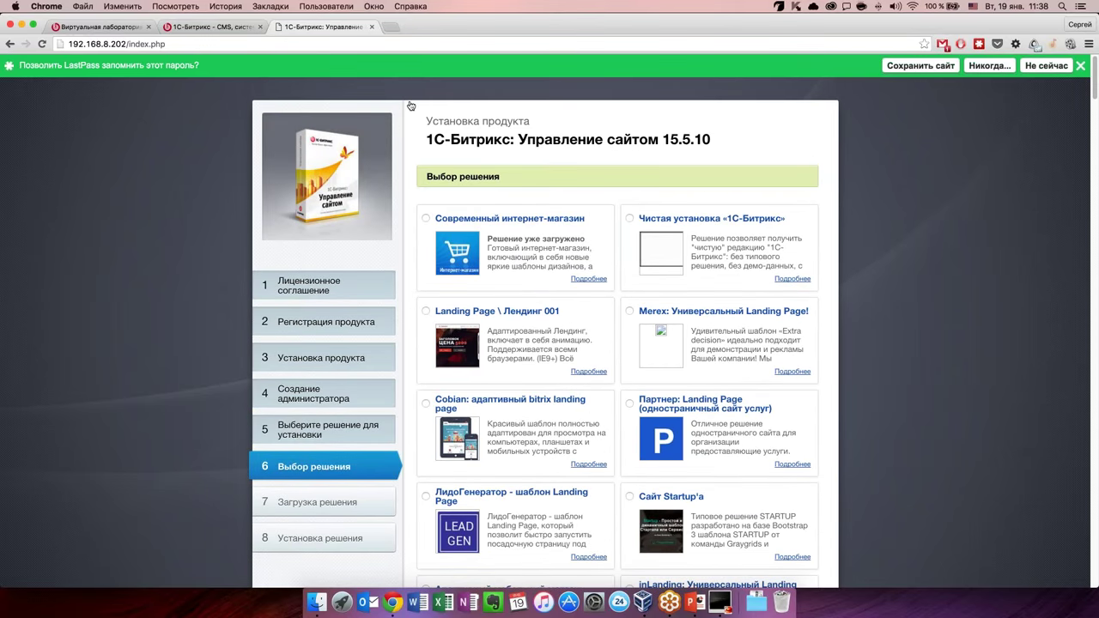
{"action": "left_click", "coordinate": [194, 28]}
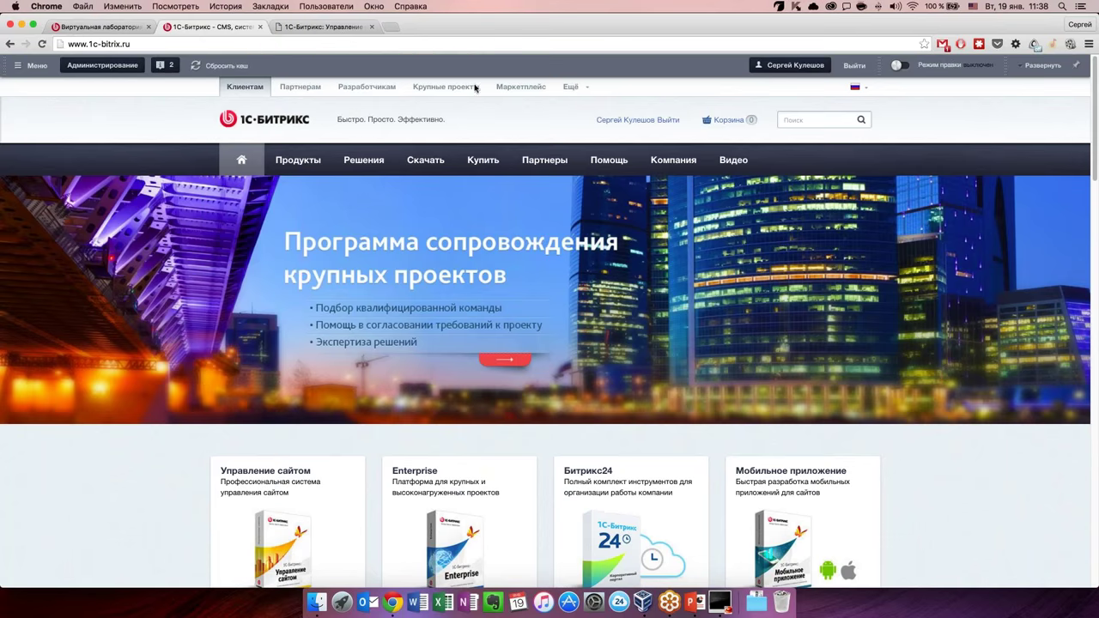
Open Marketplace's Готовые интернет-магазины category and the Битроник 2 solution page
{"action": "left_click", "coordinate": [526, 89]}
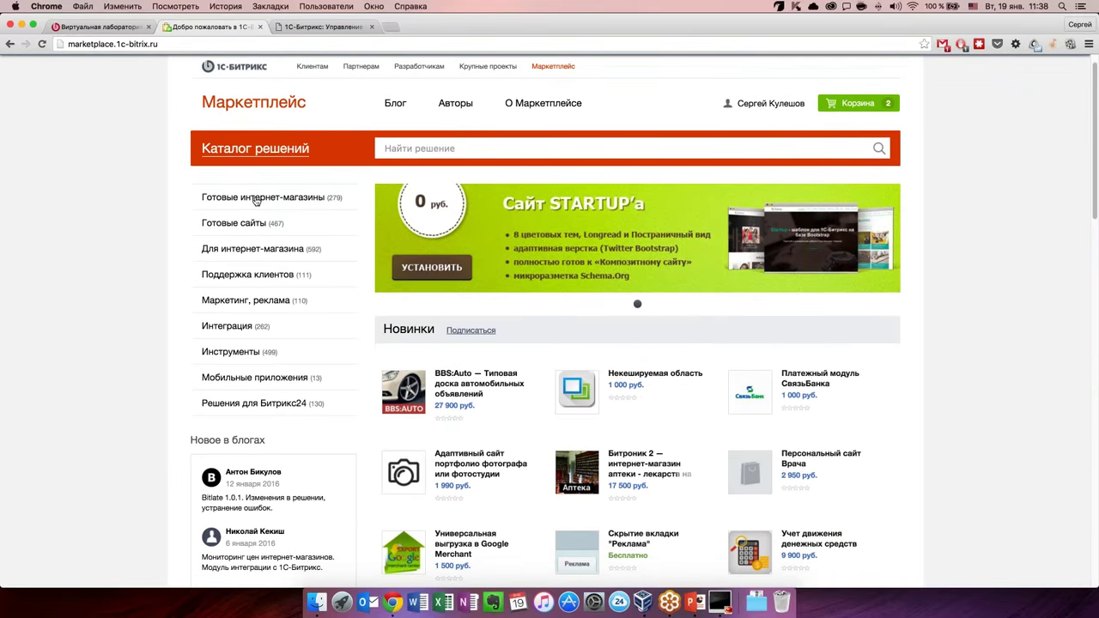
{"action": "left_click", "coordinate": [257, 200]}
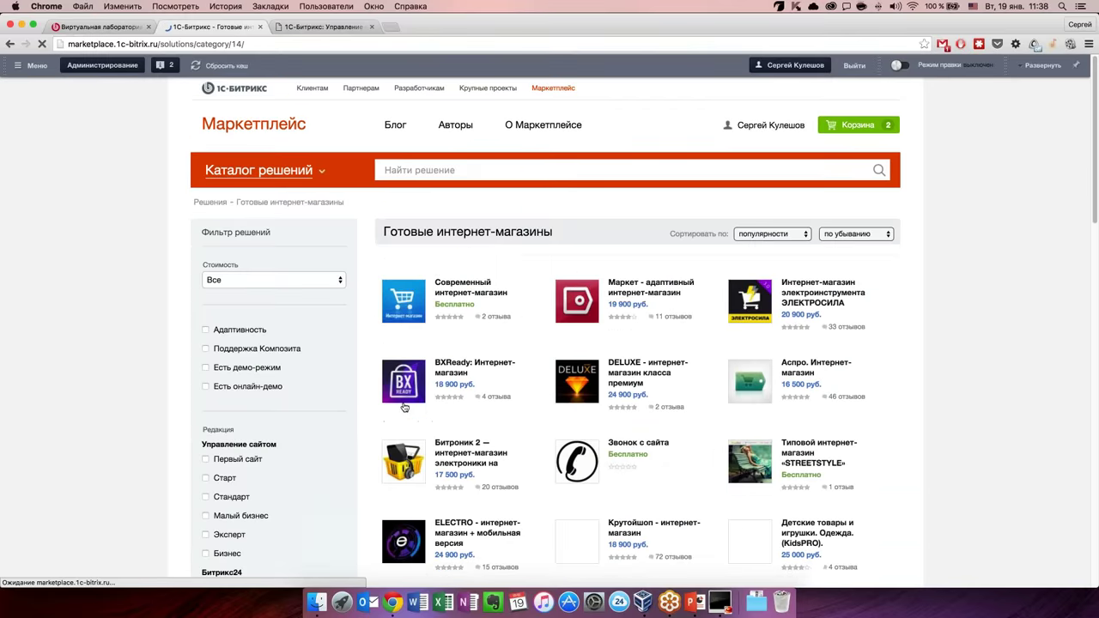
{"action": "scroll", "coordinate": [305, 448], "scroll_direction": "down", "scroll_amount": 2}
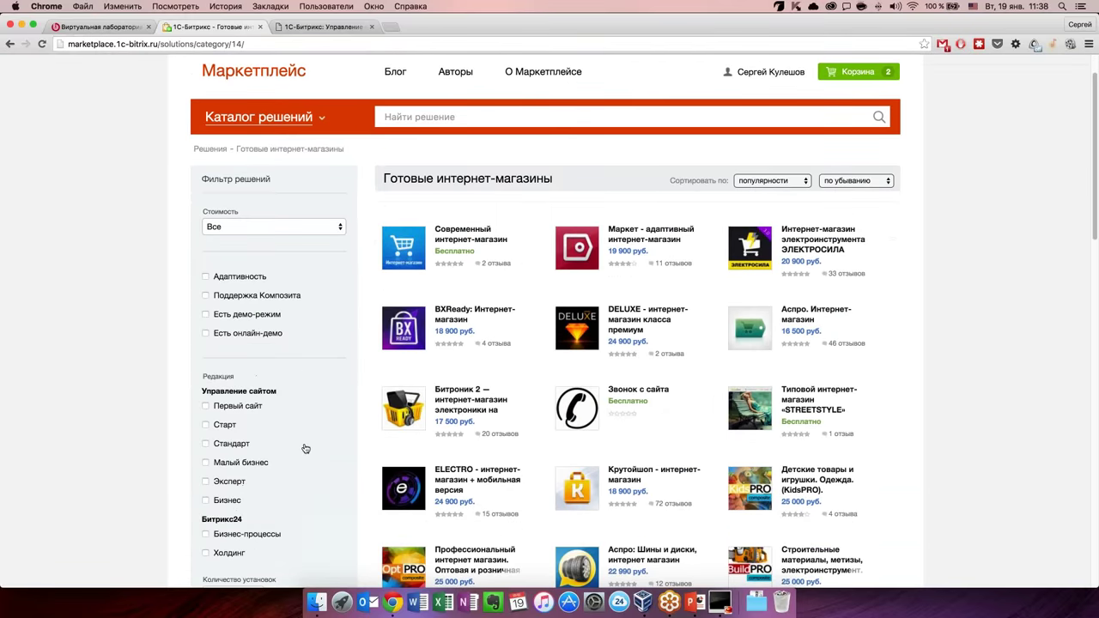
{"action": "scroll", "coordinate": [313, 421], "scroll_direction": "down", "scroll_amount": 1}
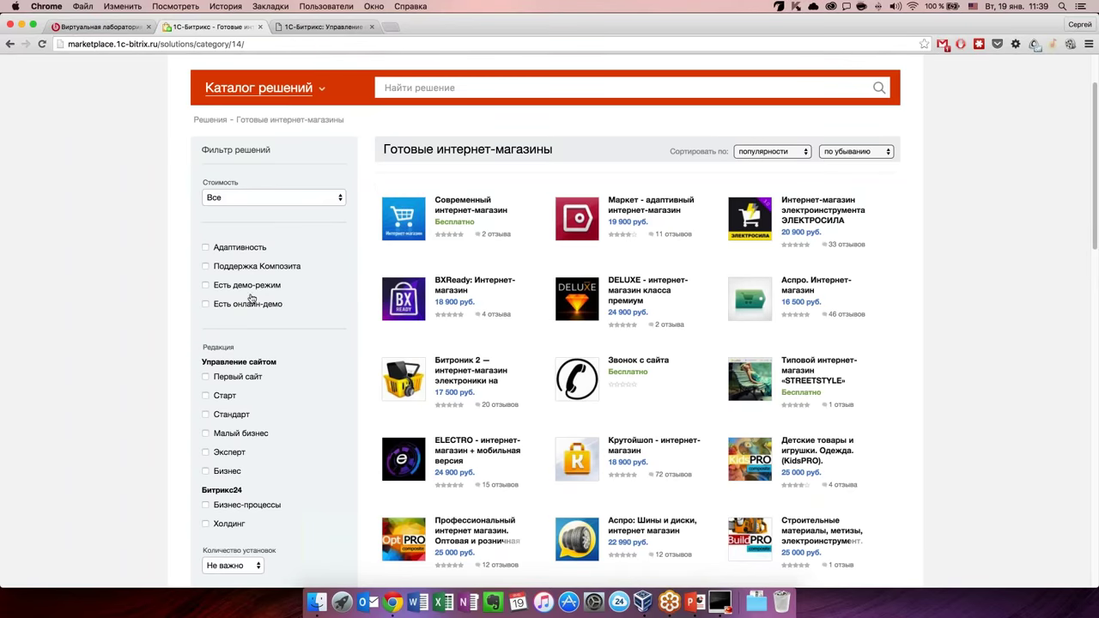
{"action": "scroll", "coordinate": [265, 316], "scroll_direction": "down", "scroll_amount": 1}
{"action": "scroll", "coordinate": [265, 317], "scroll_direction": "down", "scroll_amount": 2}
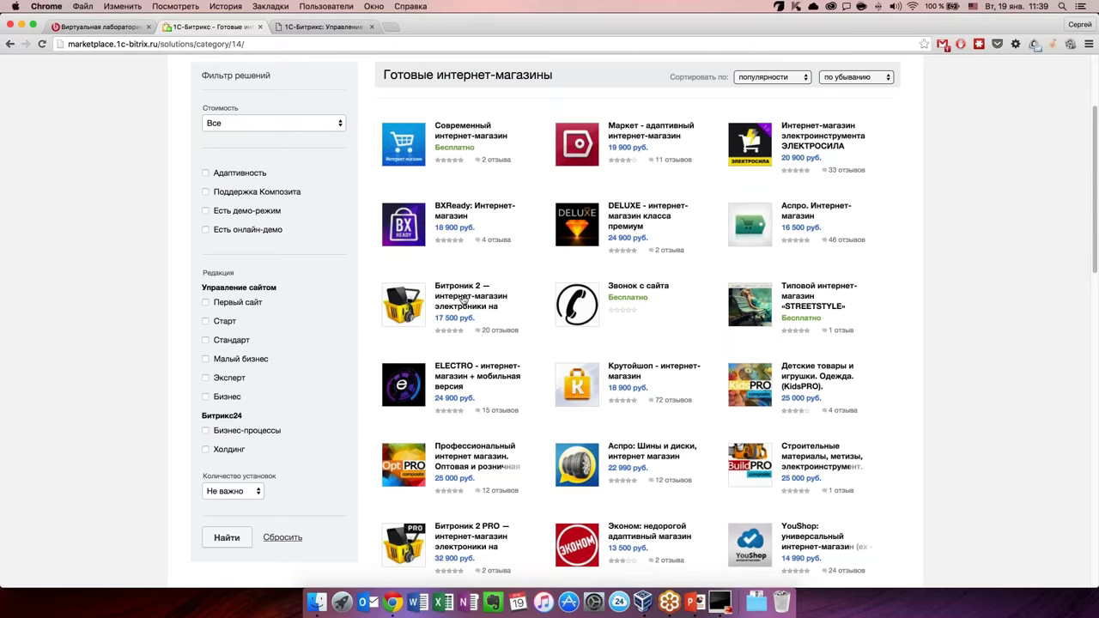
{"action": "left_click", "coordinate": [464, 299]}
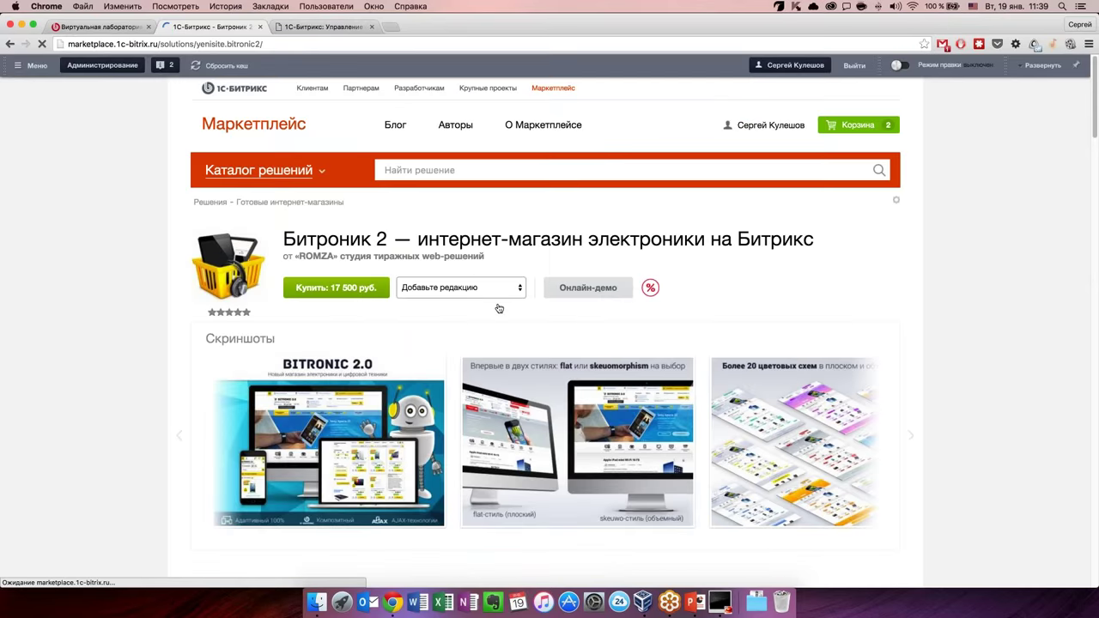
Preview the Битроник 2 online demo, then return to the installer's solution list
{"action": "scroll", "coordinate": [486, 322], "scroll_direction": "down", "scroll_amount": 5}
{"action": "scroll", "coordinate": [350, 306], "scroll_direction": "down", "scroll_amount": 5}
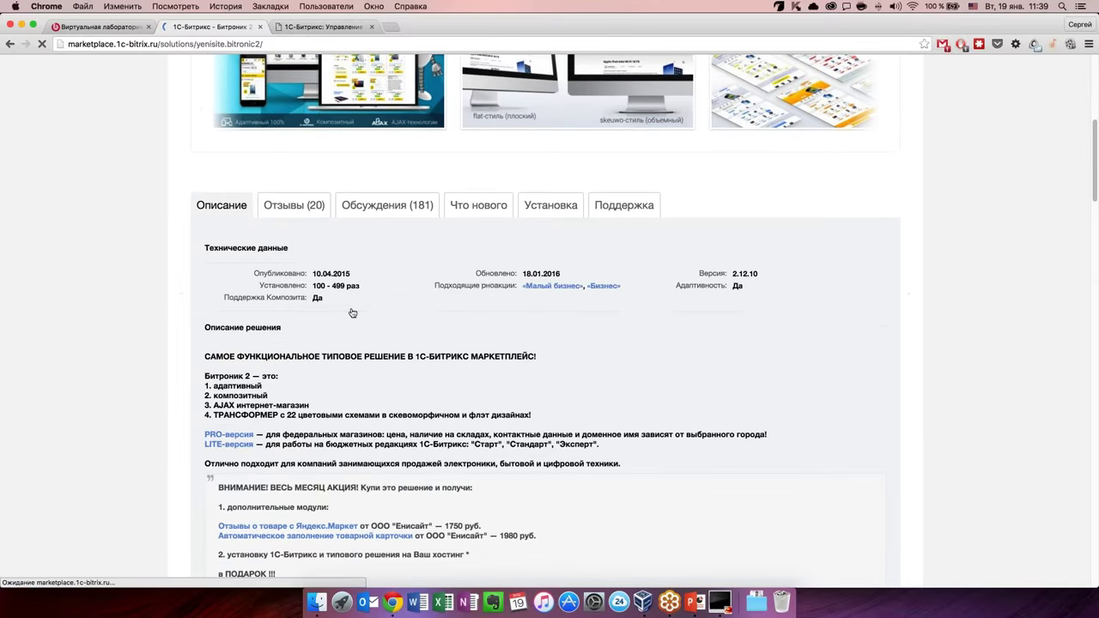
{"action": "scroll", "coordinate": [549, 345], "scroll_direction": "down", "scroll_amount": 7}
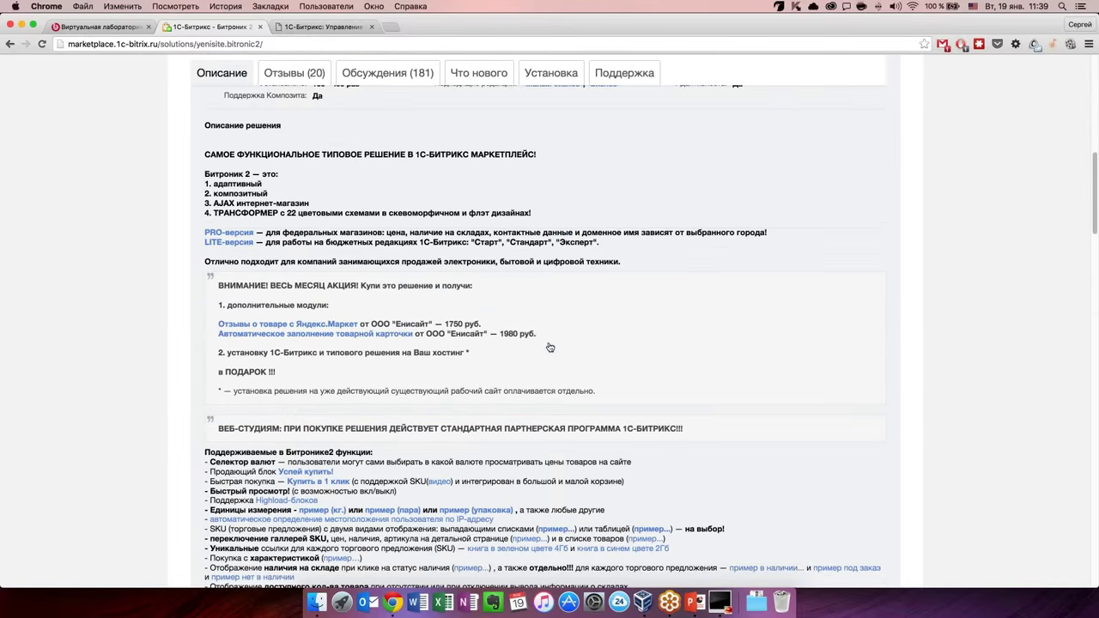
{"action": "scroll", "coordinate": [549, 348], "scroll_direction": "down", "scroll_amount": 10}
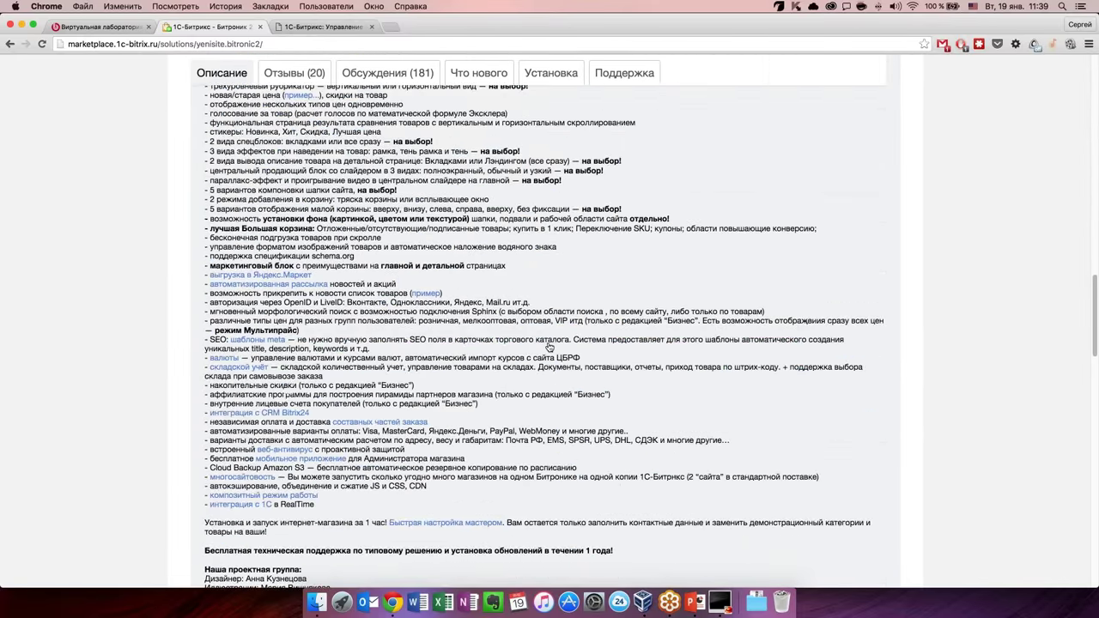
{"action": "scroll", "coordinate": [550, 347], "scroll_direction": "up", "scroll_amount": 15}
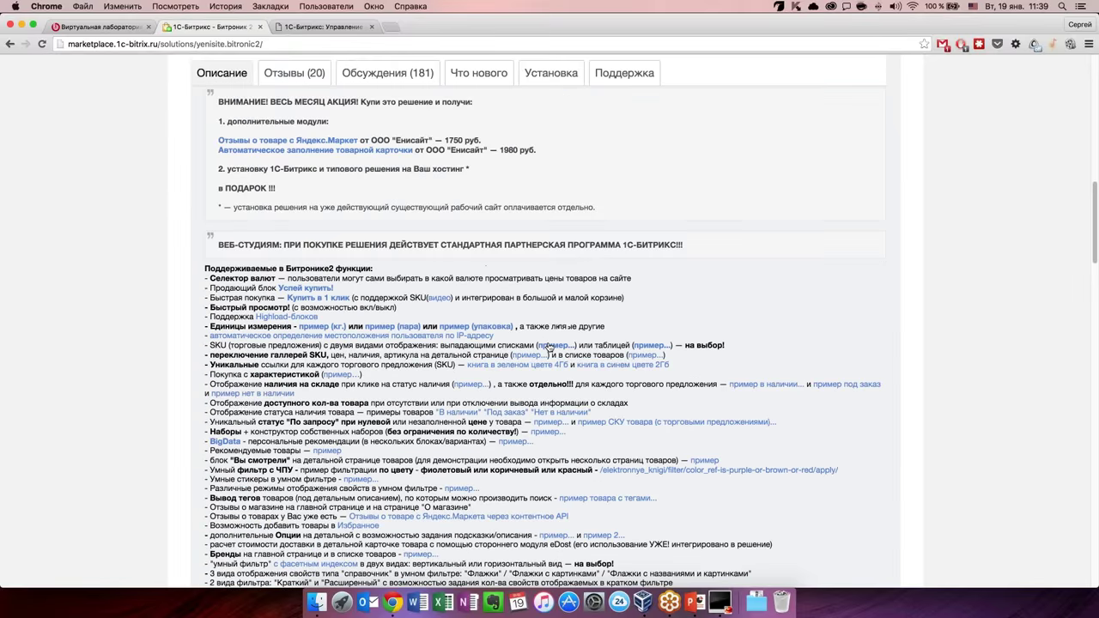
{"action": "scroll", "coordinate": [550, 348], "scroll_direction": "up", "scroll_amount": 15}
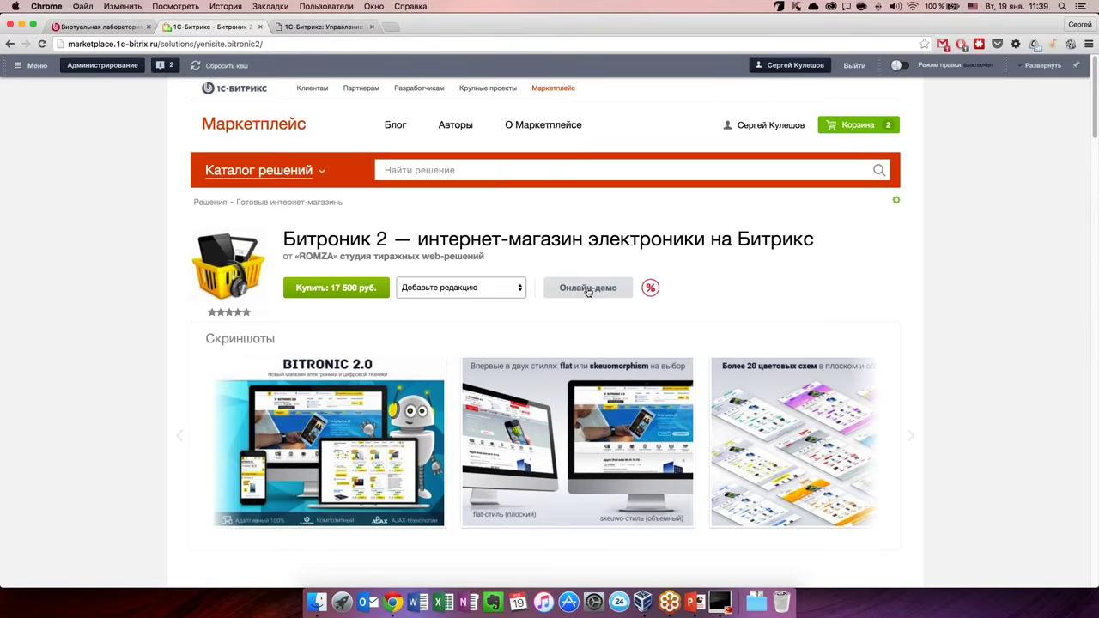
{"action": "left_click", "coordinate": [588, 289]}
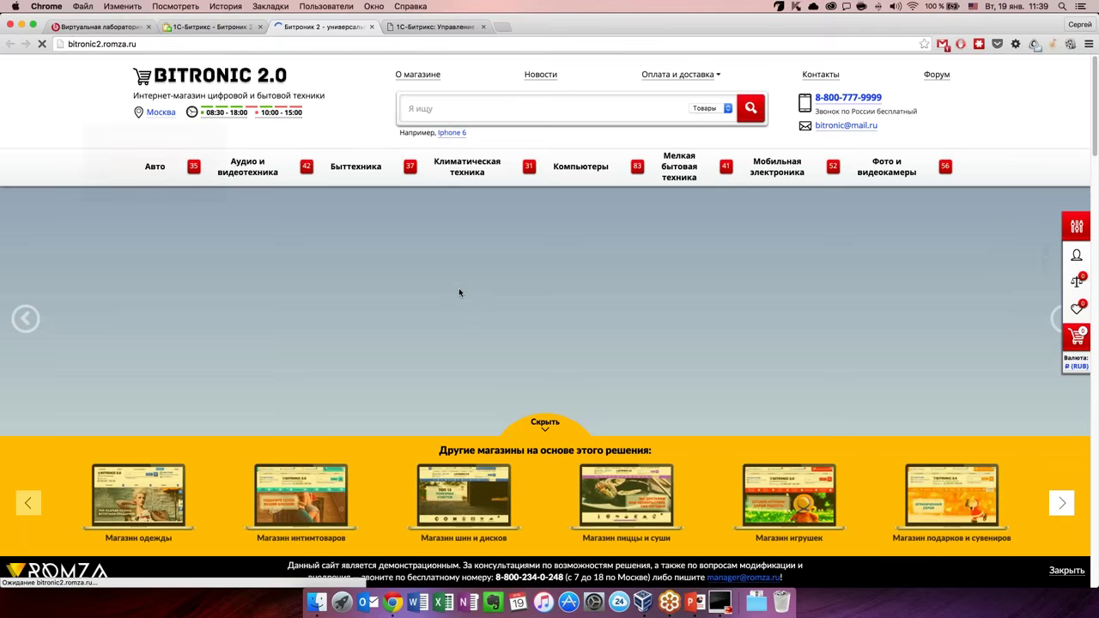
{"action": "scroll", "coordinate": [459, 293], "scroll_direction": "down", "scroll_amount": 3}
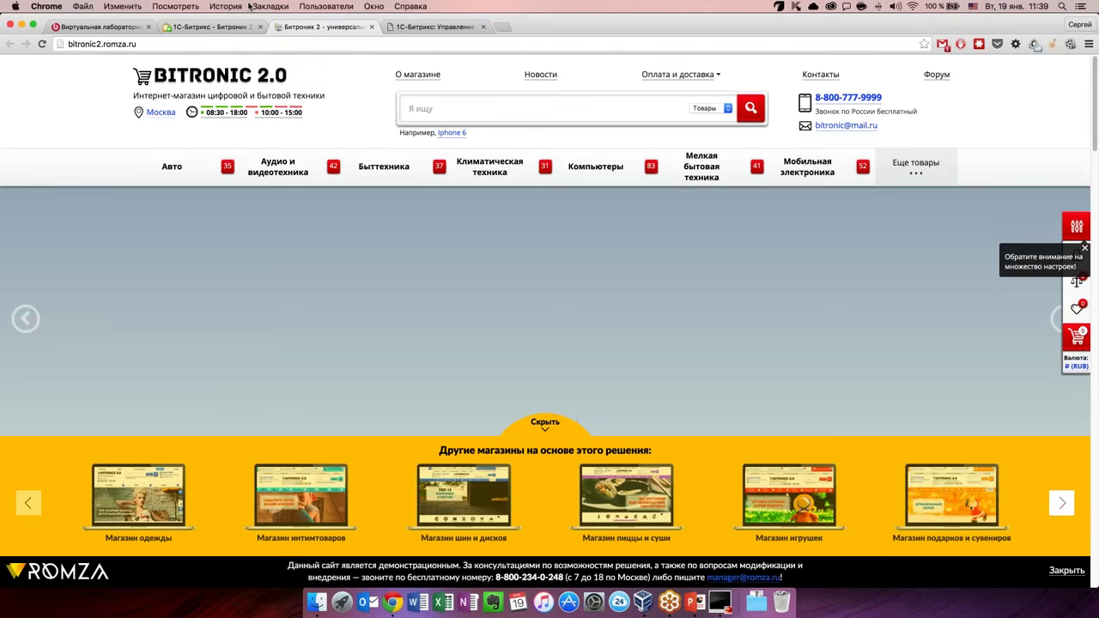
{"action": "left_click", "coordinate": [210, 26]}
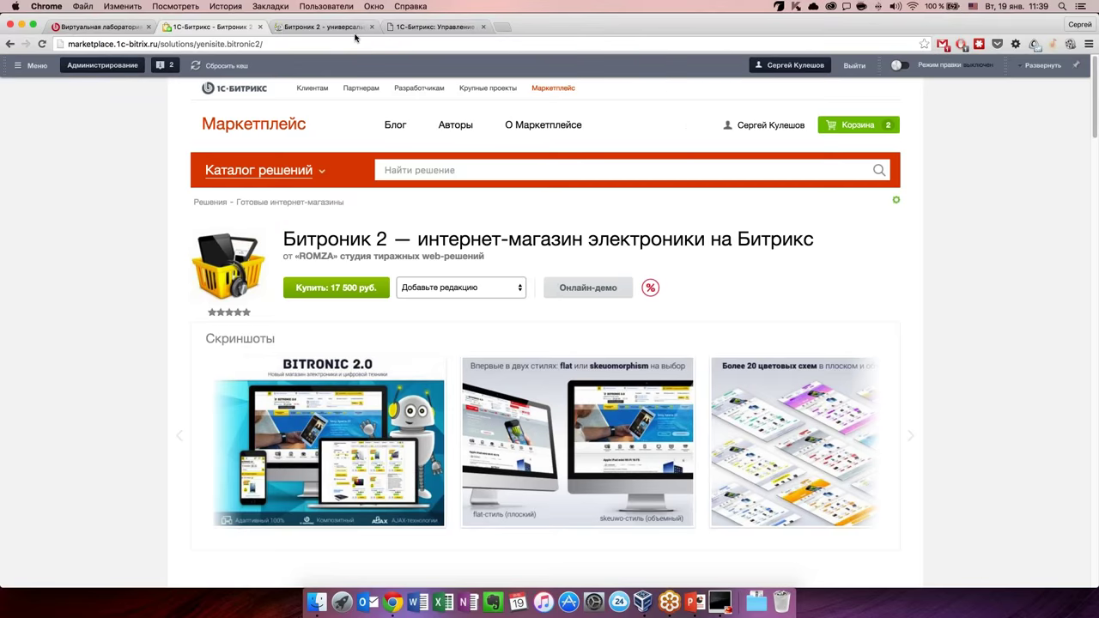
{"action": "left_click", "coordinate": [449, 28]}
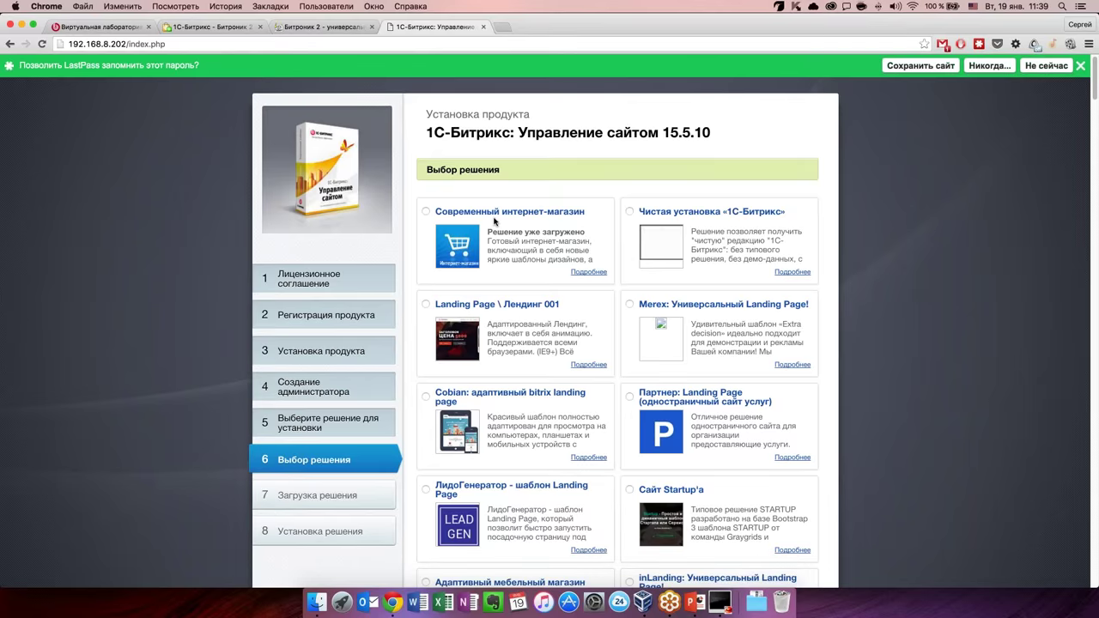
Choose 'Не загружать' to skip downloading a Marketplace solution
{"action": "scroll", "coordinate": [495, 221], "scroll_direction": "down", "scroll_amount": 2}
{"action": "scroll", "coordinate": [539, 471], "scroll_direction": "down", "scroll_amount": 5}
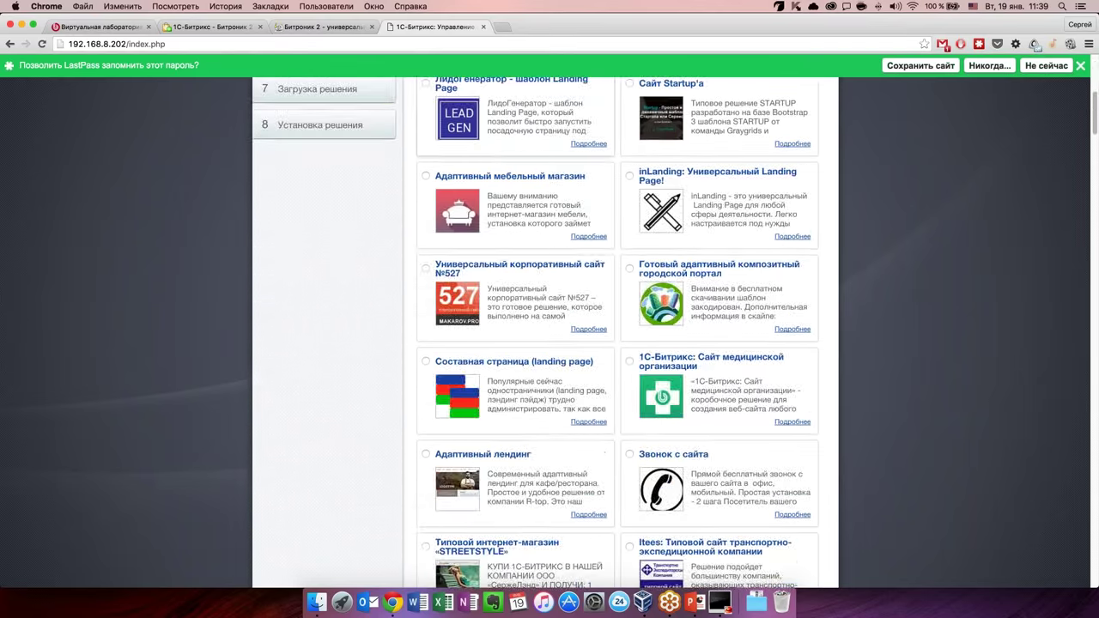
{"action": "scroll", "coordinate": [539, 470], "scroll_direction": "up", "scroll_amount": 6}
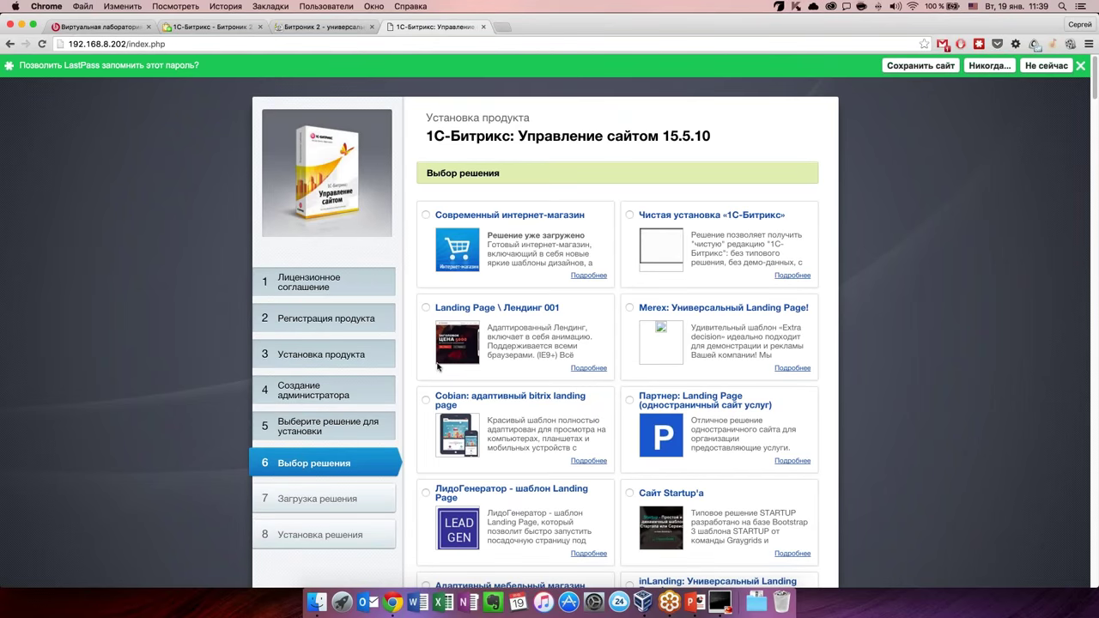
{"action": "scroll", "coordinate": [516, 378], "scroll_direction": "down", "scroll_amount": 15}
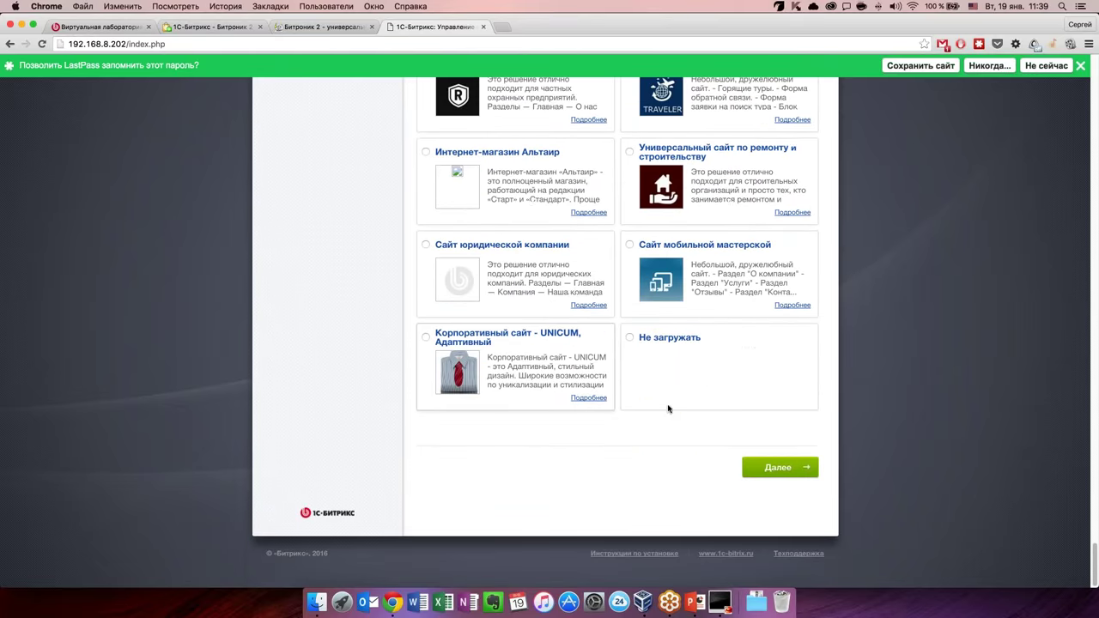
{"action": "left_click", "coordinate": [632, 339]}
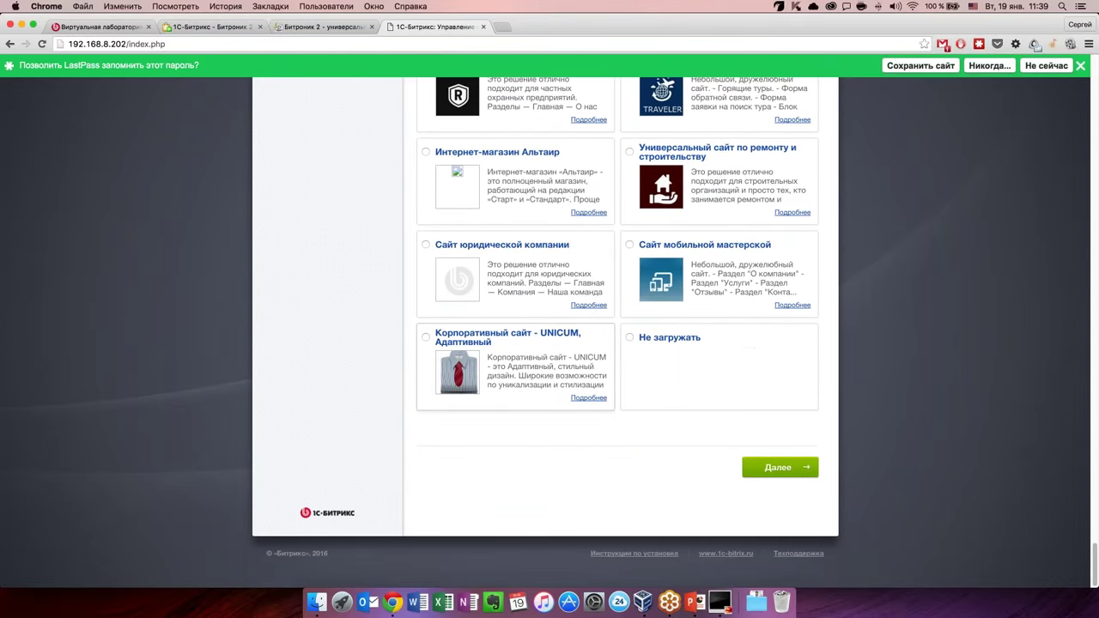
{"action": "left_click", "coordinate": [767, 482]}
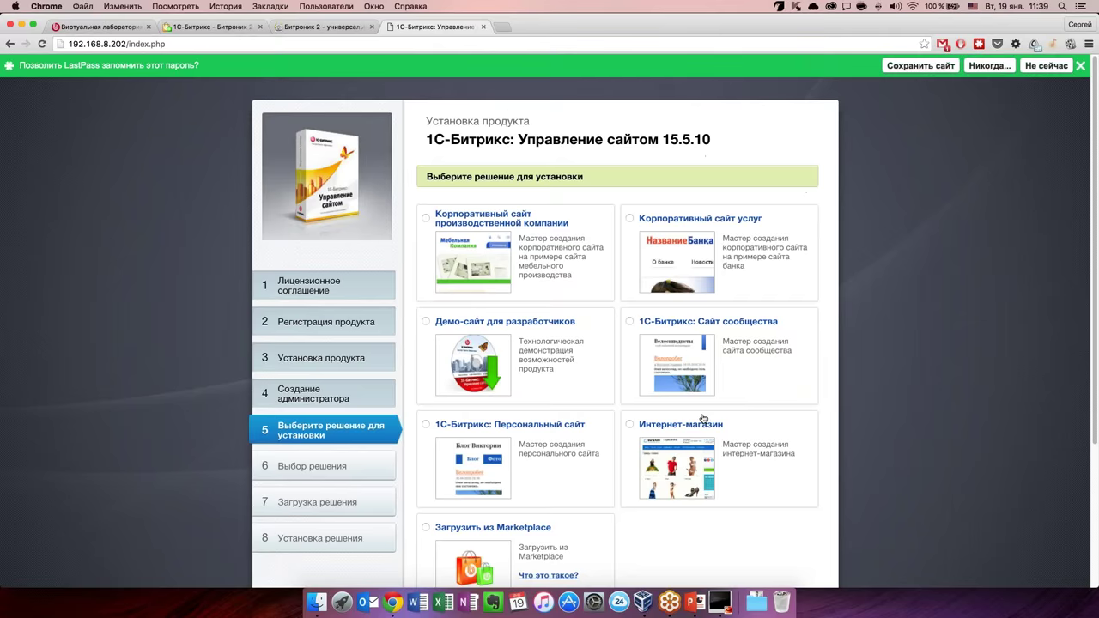
Dismiss the password-saving prompt and choose the Интернет-магазин solution to install
{"action": "scroll", "coordinate": [697, 415], "scroll_direction": "down", "scroll_amount": 2}
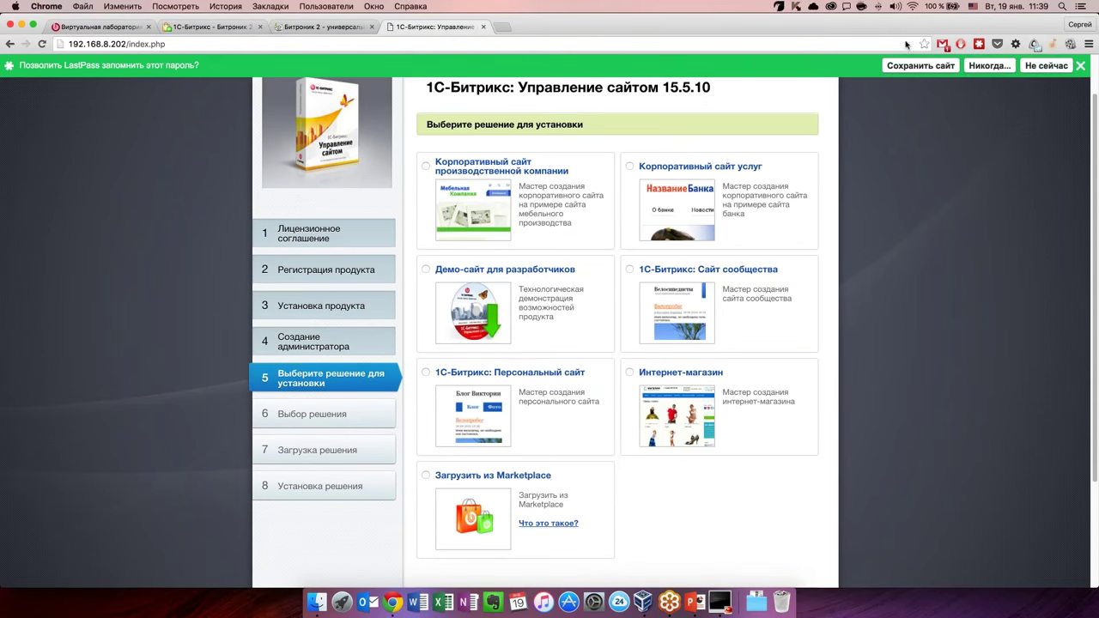
{"action": "left_click", "coordinate": [1046, 67]}
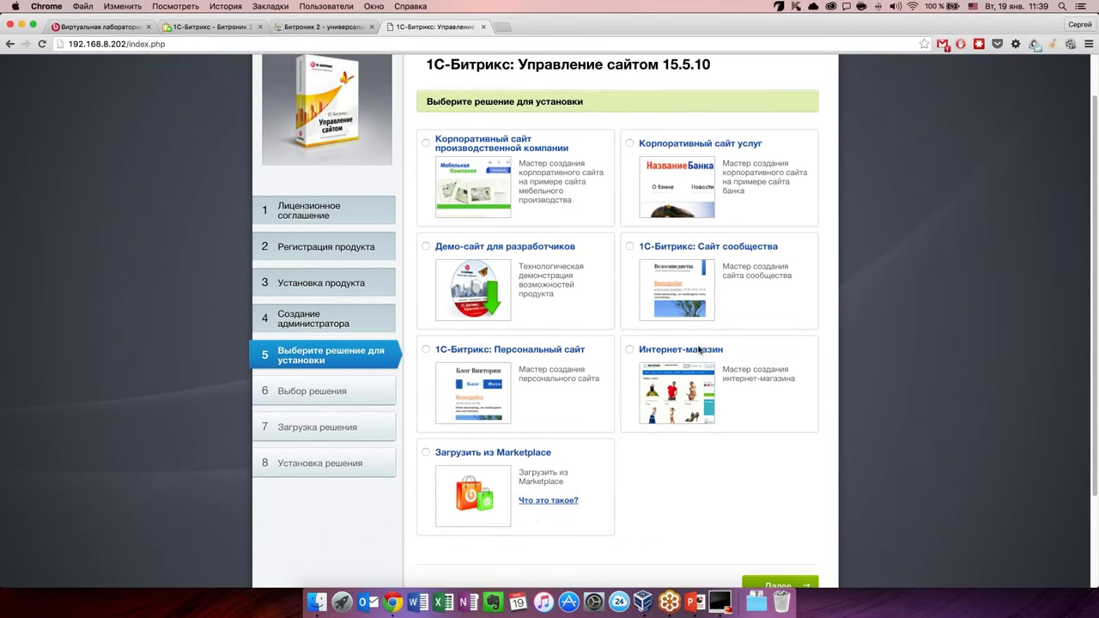
{"action": "left_click", "coordinate": [630, 350]}
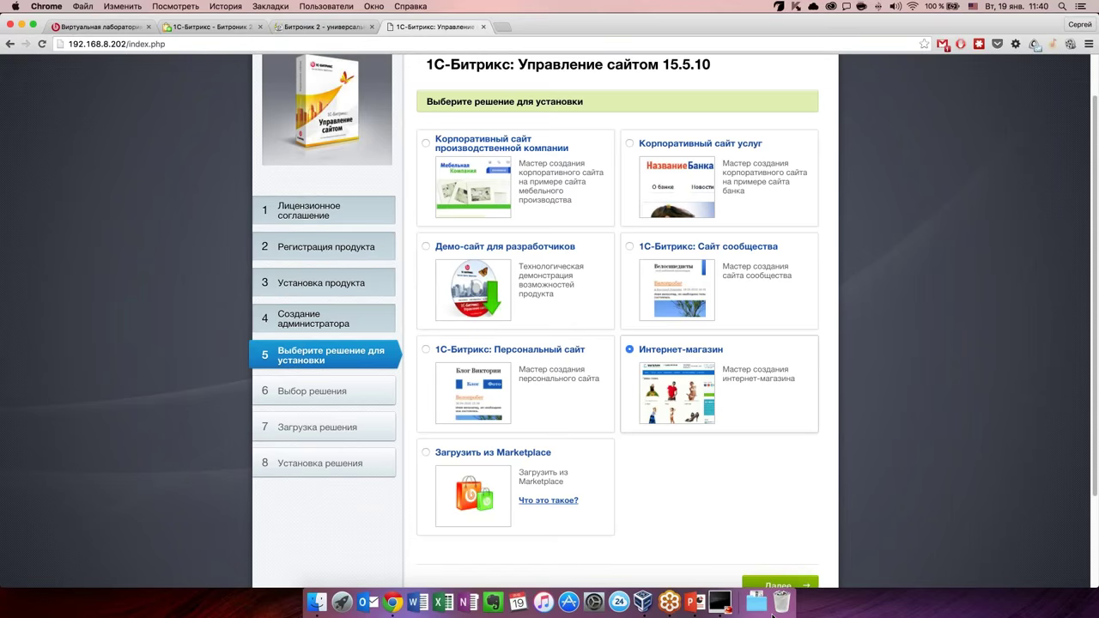
{"action": "scroll", "coordinate": [782, 553], "scroll_direction": "down", "scroll_amount": 1}
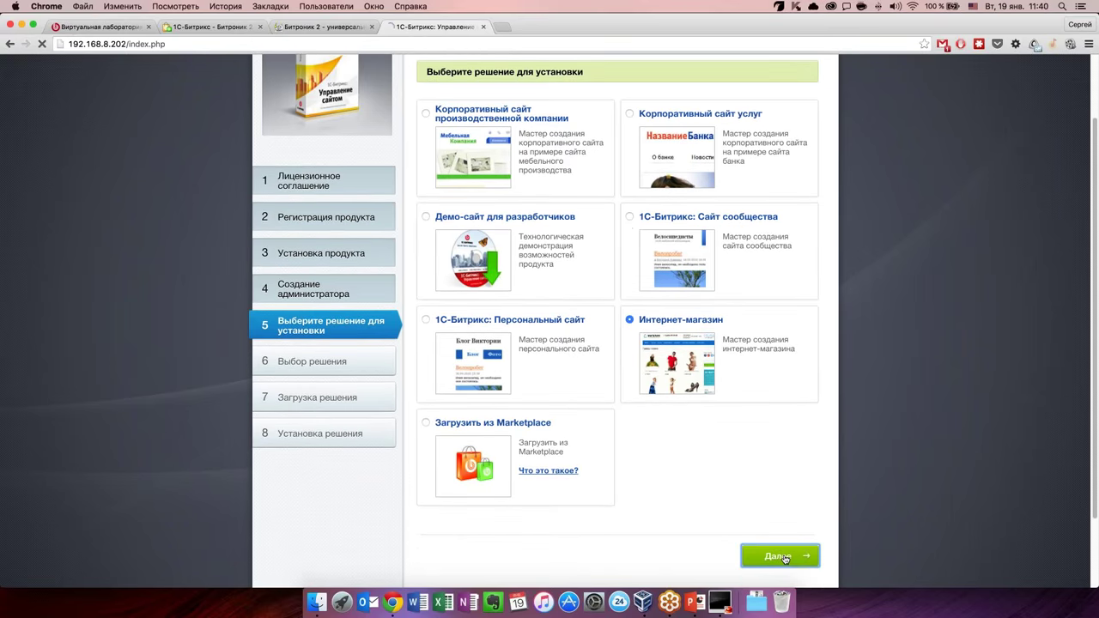
{"action": "left_click", "coordinate": [777, 556]}
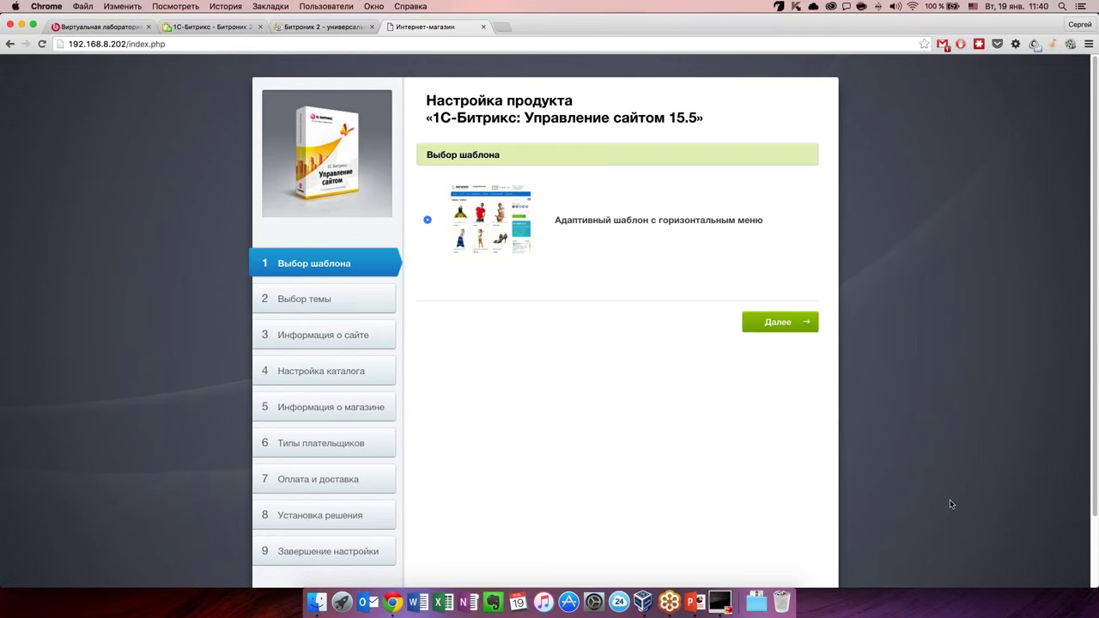
Keep the adaptive template, compare colour themes and pick 4. Красный
{"action": "left_click", "coordinate": [781, 321]}
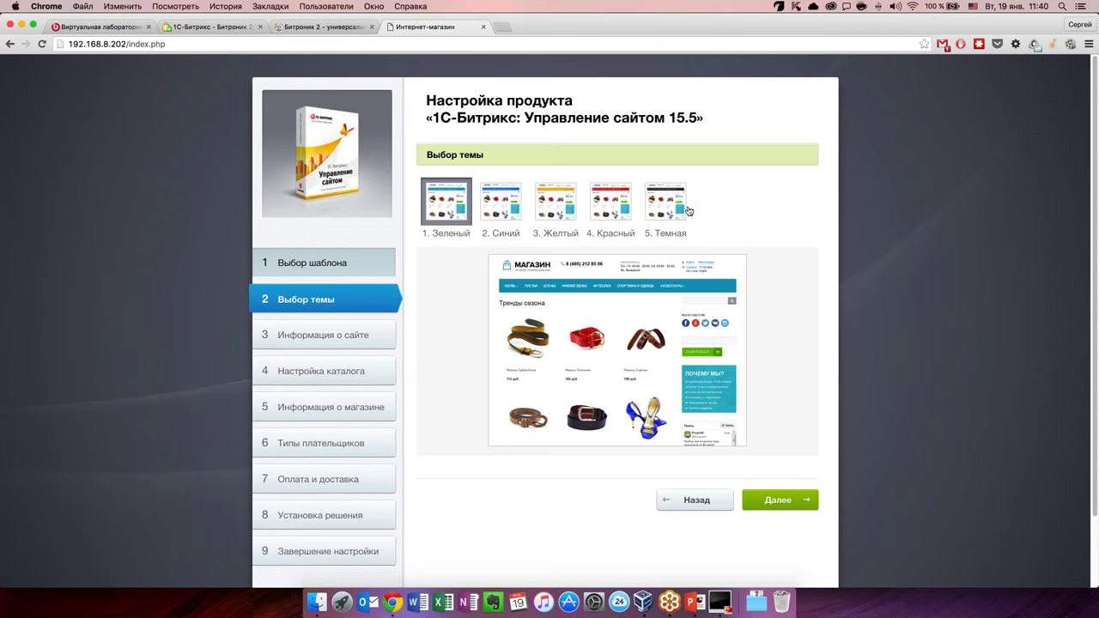
{"action": "left_click", "coordinate": [684, 209]}
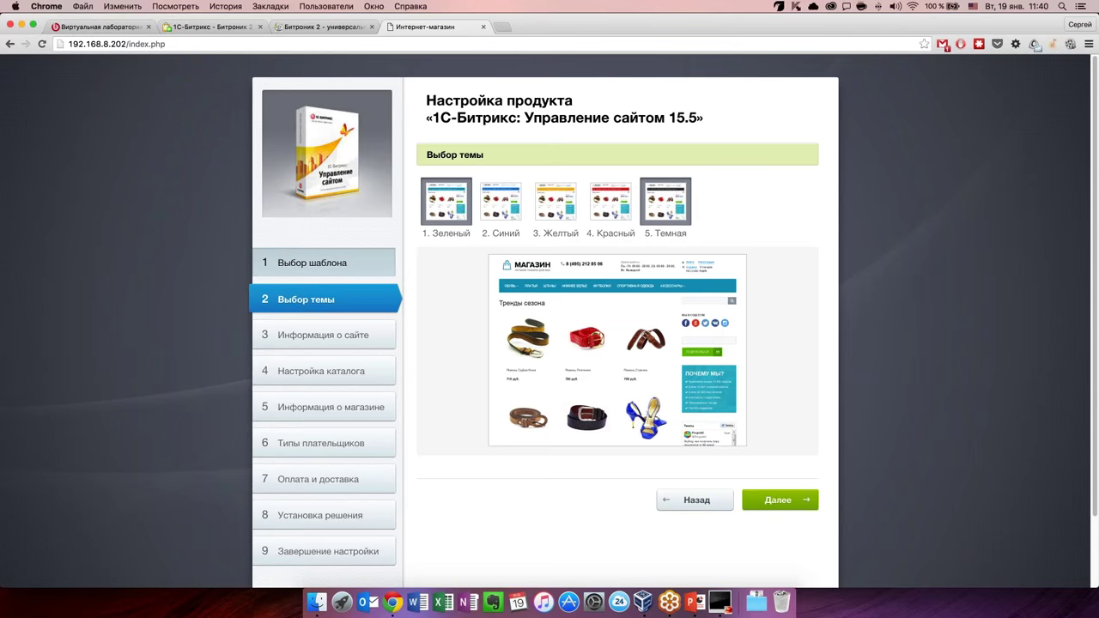
{"action": "left_click", "coordinate": [616, 211]}
{"action": "left_click", "coordinate": [522, 215]}
{"action": "left_click", "coordinate": [551, 213]}
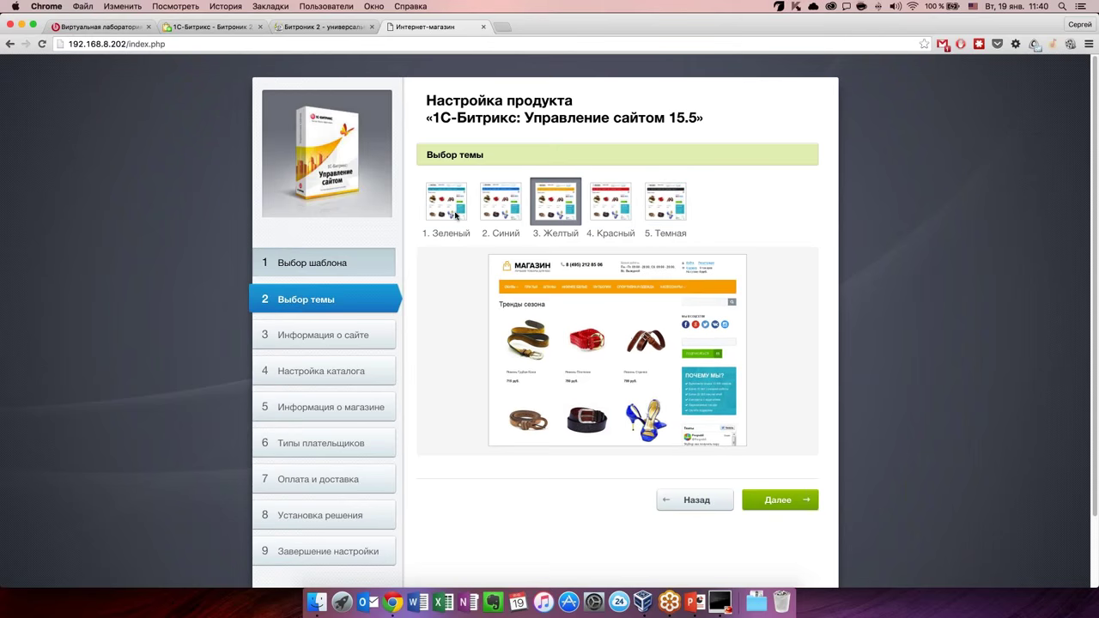
{"action": "left_click", "coordinate": [456, 215]}
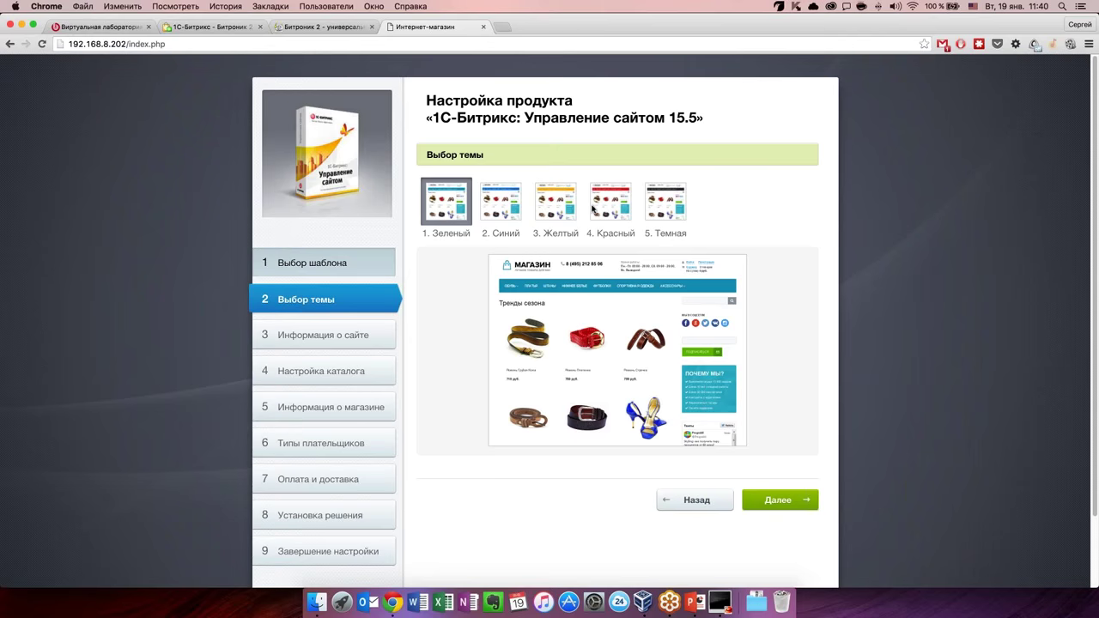
{"action": "left_click", "coordinate": [598, 206]}
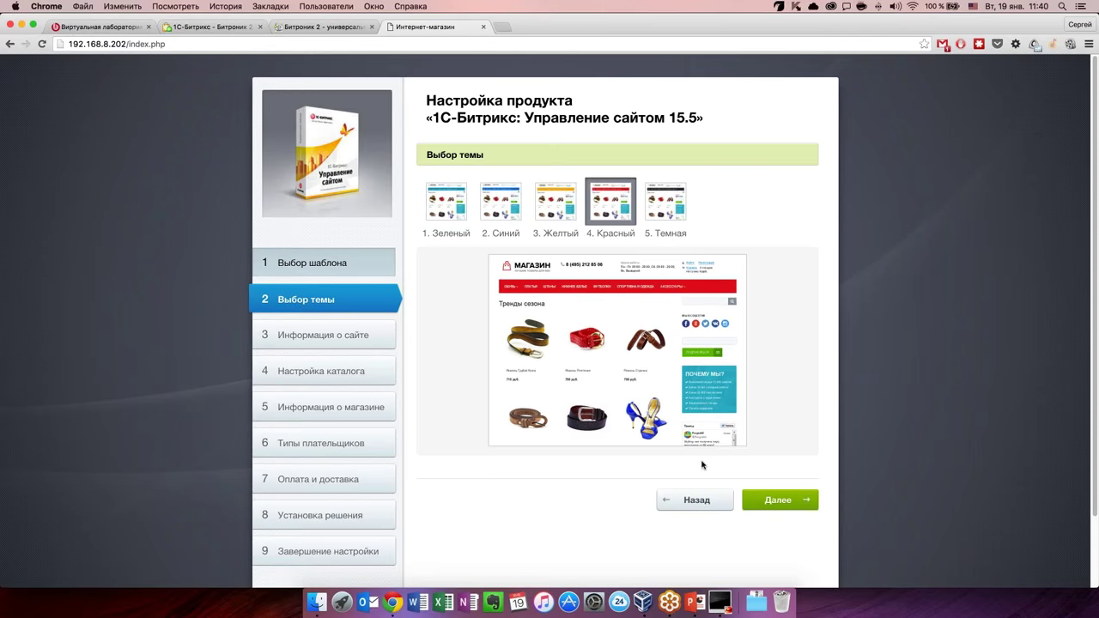
{"action": "left_click", "coordinate": [766, 492]}
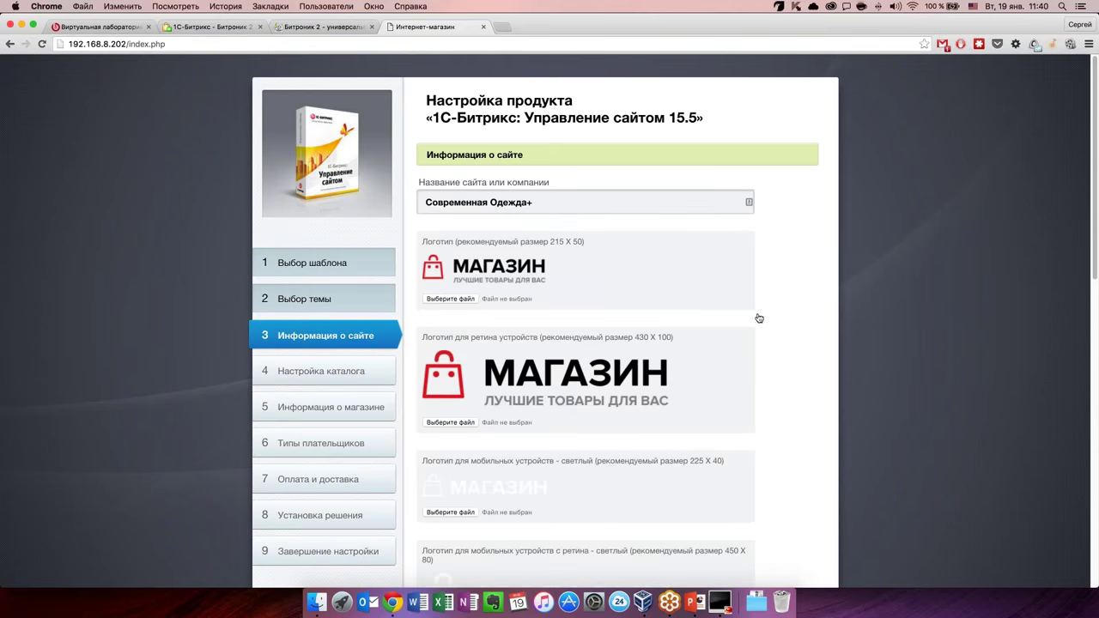
Rename the site to 'БитриксМагазин' on the site information step
{"action": "scroll", "coordinate": [789, 314], "scroll_direction": "down", "scroll_amount": 1}
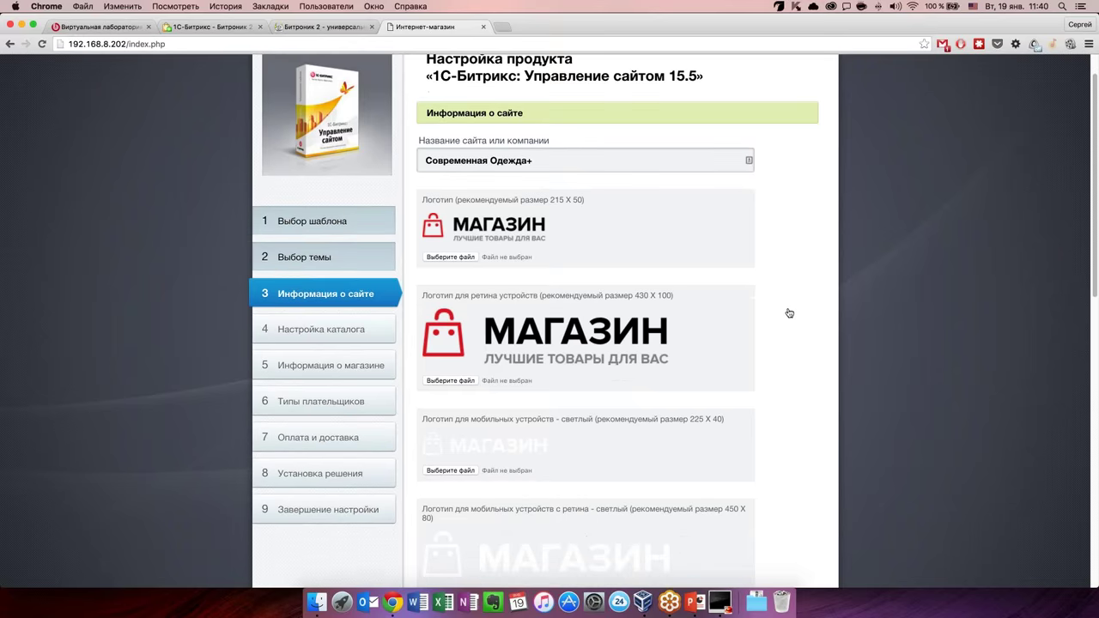
{"action": "scroll", "coordinate": [790, 314], "scroll_direction": "down", "scroll_amount": 2}
{"action": "scroll", "coordinate": [790, 315], "scroll_direction": "down", "scroll_amount": 1}
{"action": "scroll", "coordinate": [791, 313], "scroll_direction": "up", "scroll_amount": 2}
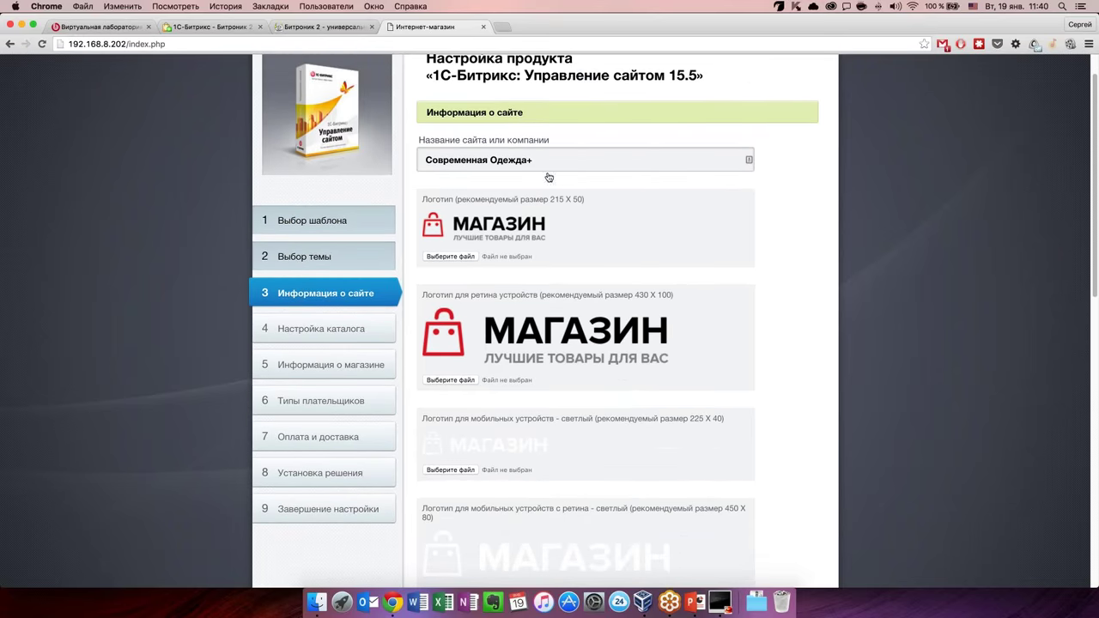
{"action": "left_click_drag", "start_coordinate": [532, 159], "coordinate": [423, 163]}
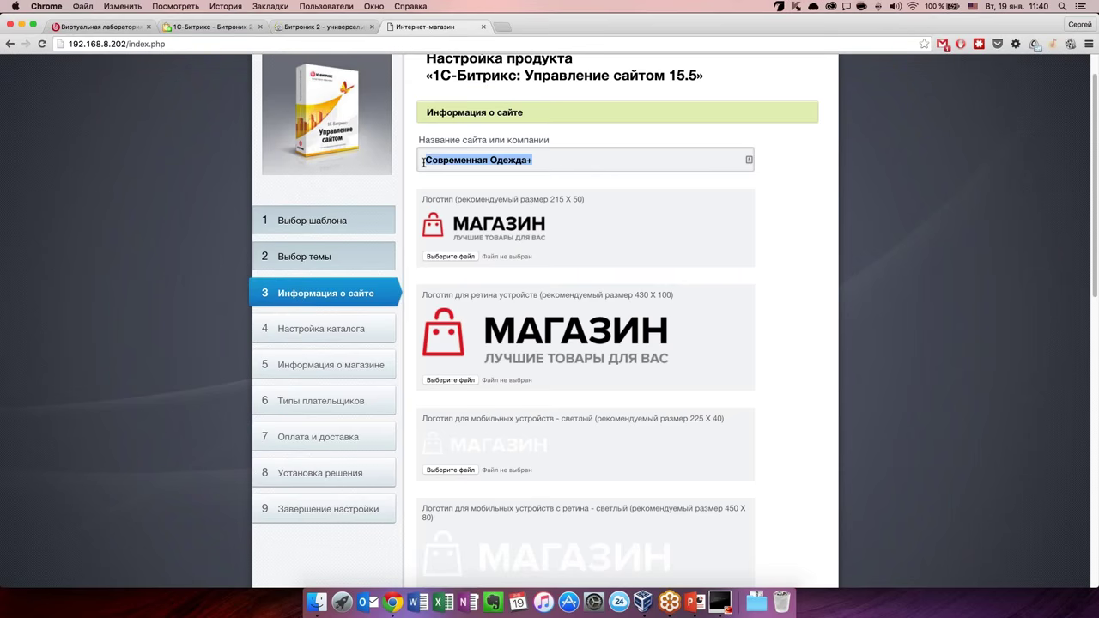
{"action": "type", "text": "<BhrbcVfuf"}
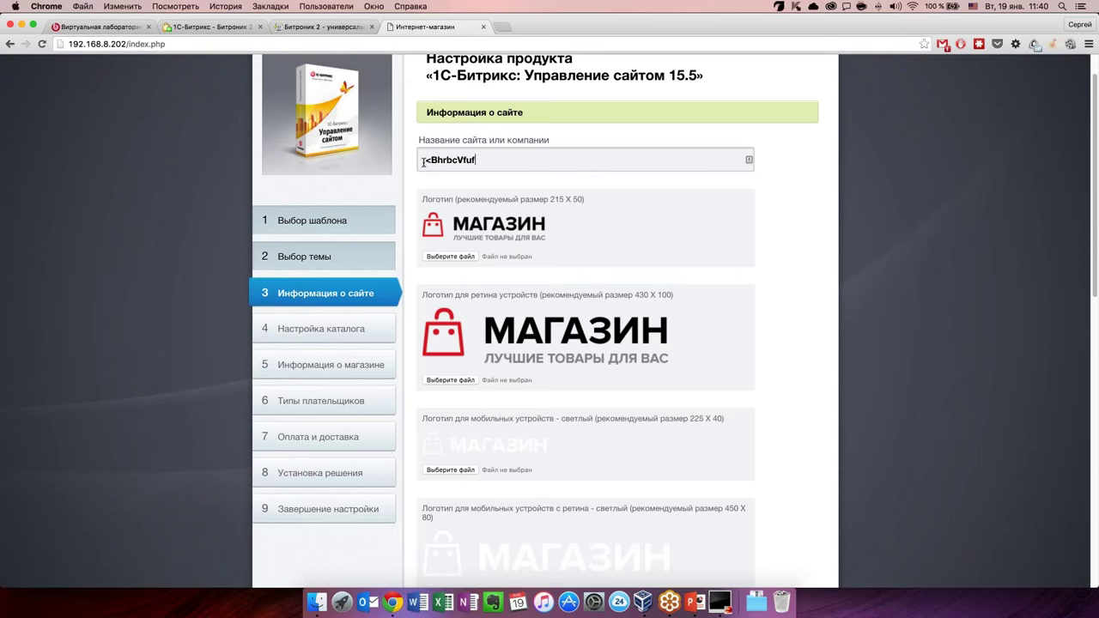
{"action": "type", "text": "pby"}
{"action": "key", "text": "super+a"}
{"action": "key", "text": "ctrl+space"}
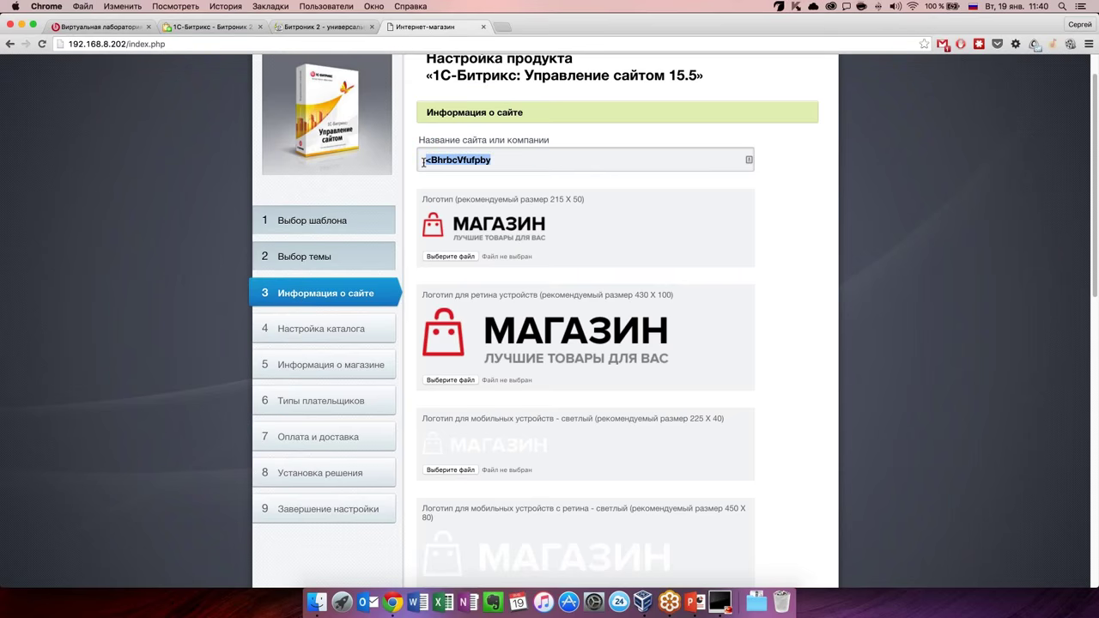
{"action": "type", "text": "Битриксмагазин"}
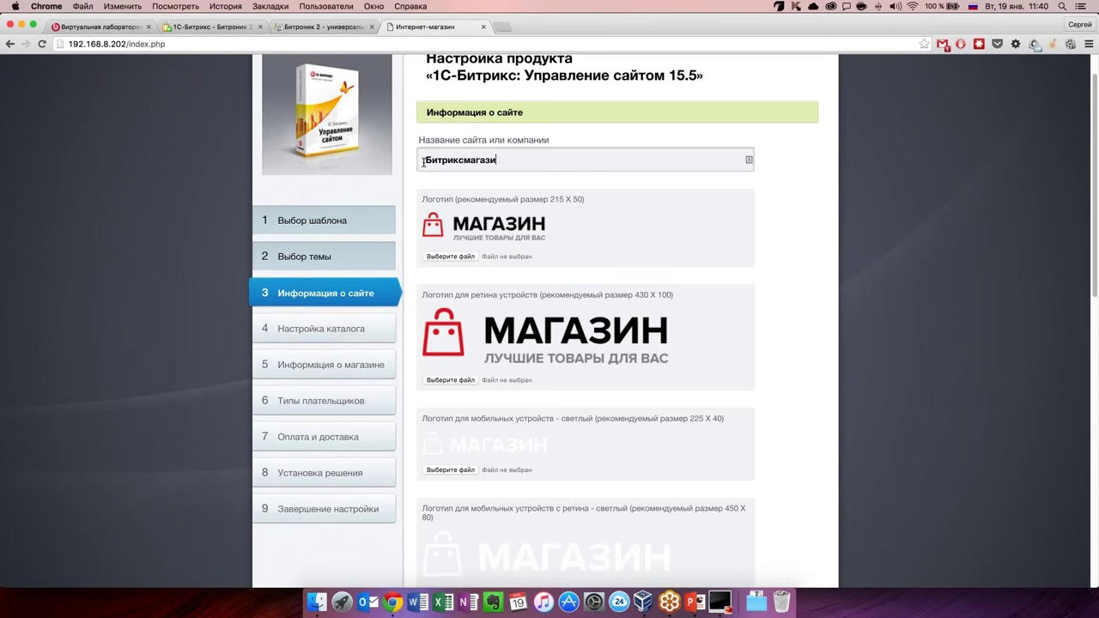
{"action": "key", "text": "Left"}
{"action": "key", "text": "Left"}
{"action": "key", "text": "Left"}
{"action": "key", "text": "Left"}
{"action": "key", "text": "Left"}
{"action": "key", "text": "Left"}
{"action": "key", "text": "Left"}
{"action": "key", "text": "BackSpace"}
{"action": "type", "text": "М"}
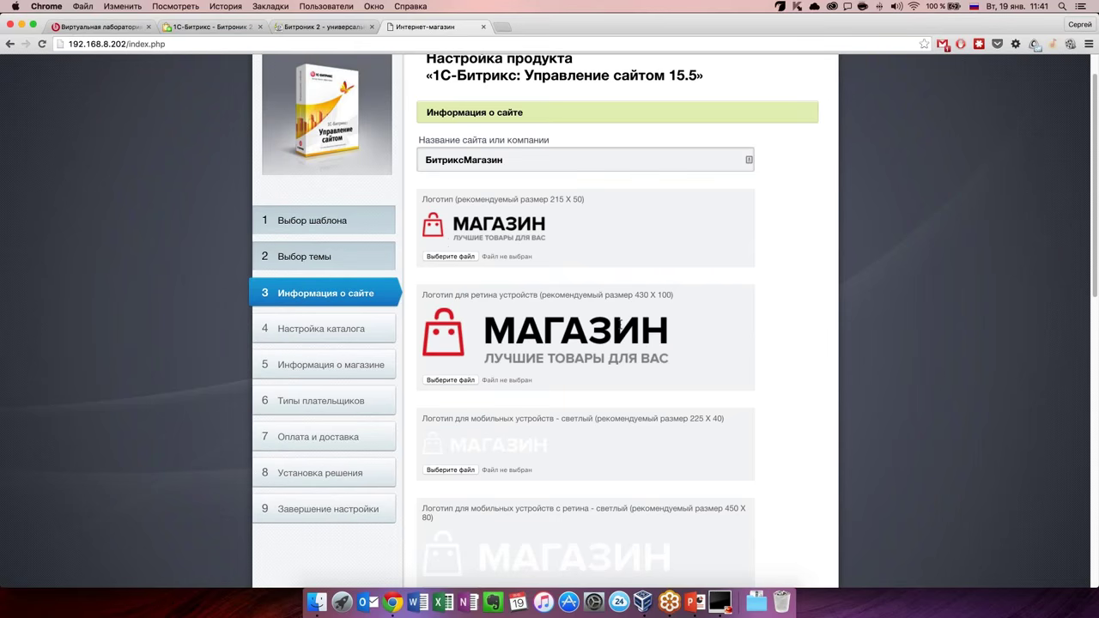
{"action": "scroll", "coordinate": [550, 337], "scroll_direction": "down", "scroll_amount": 1}
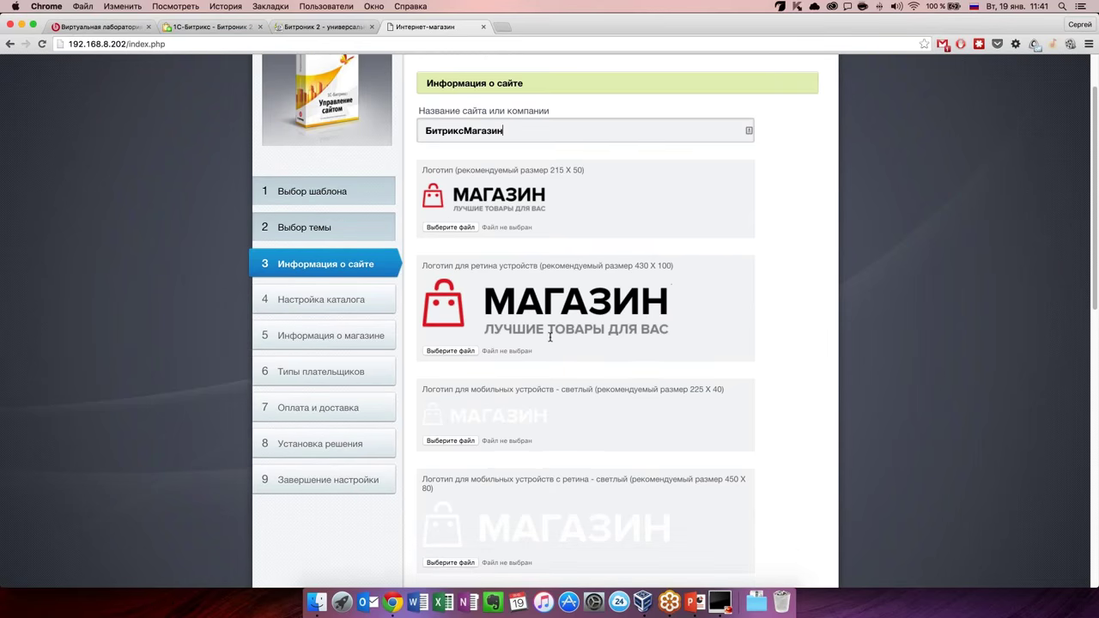
{"action": "scroll", "coordinate": [549, 337], "scroll_direction": "down", "scroll_amount": 1}
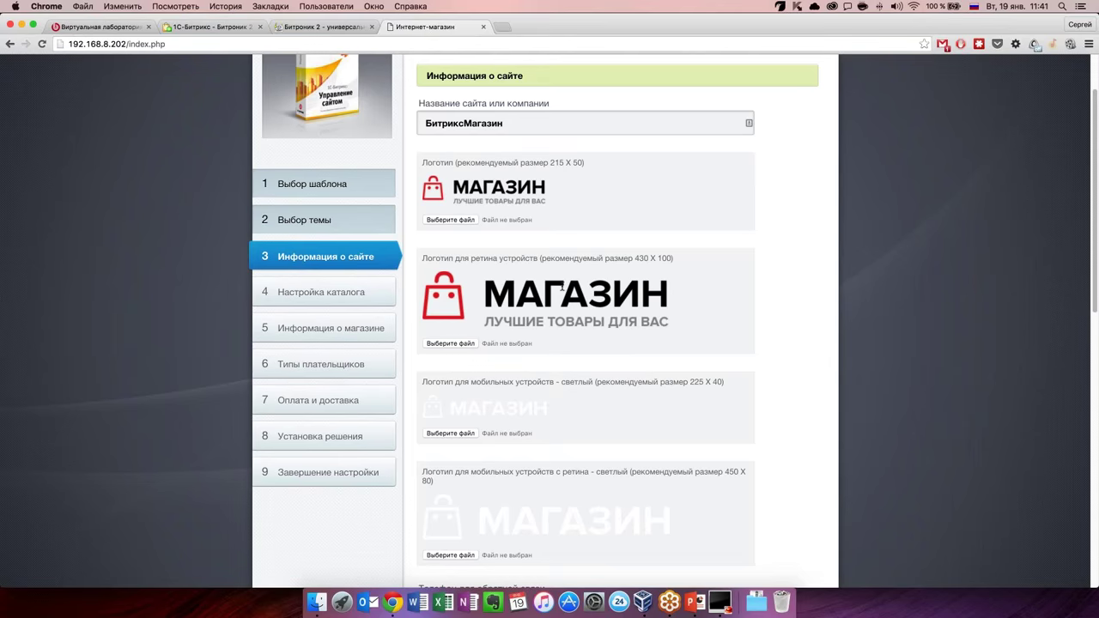
{"action": "scroll", "coordinate": [567, 288], "scroll_direction": "down", "scroll_amount": 2}
{"action": "scroll", "coordinate": [571, 296], "scroll_direction": "down", "scroll_amount": 5}
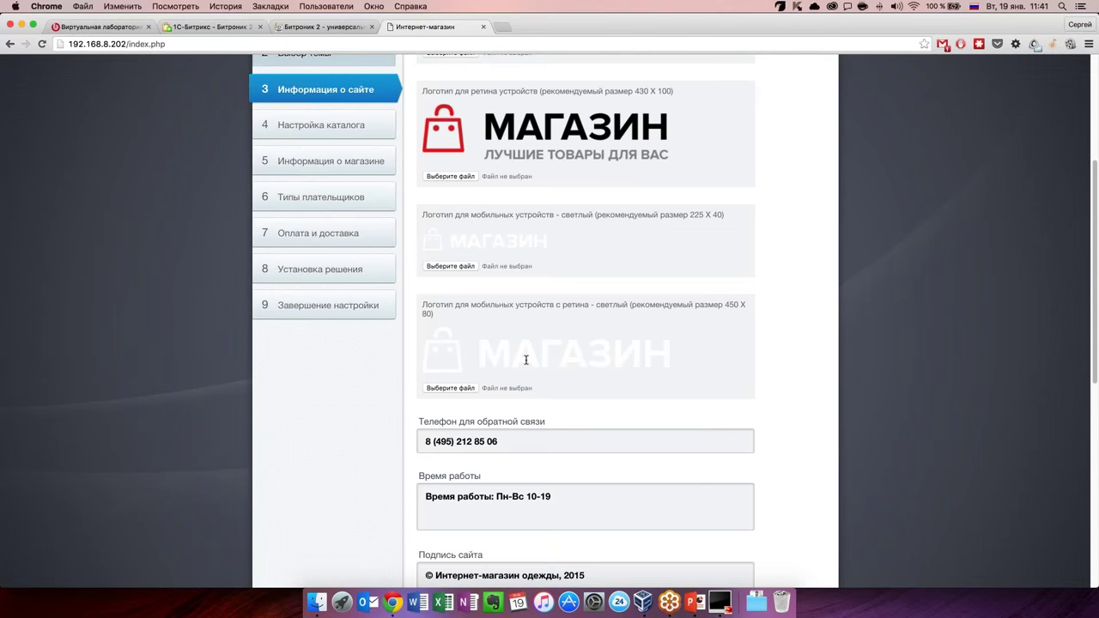
Review the site description and accept it with mobile-app and base-price access left enabled
{"action": "scroll", "coordinate": [525, 360], "scroll_direction": "down", "scroll_amount": 2}
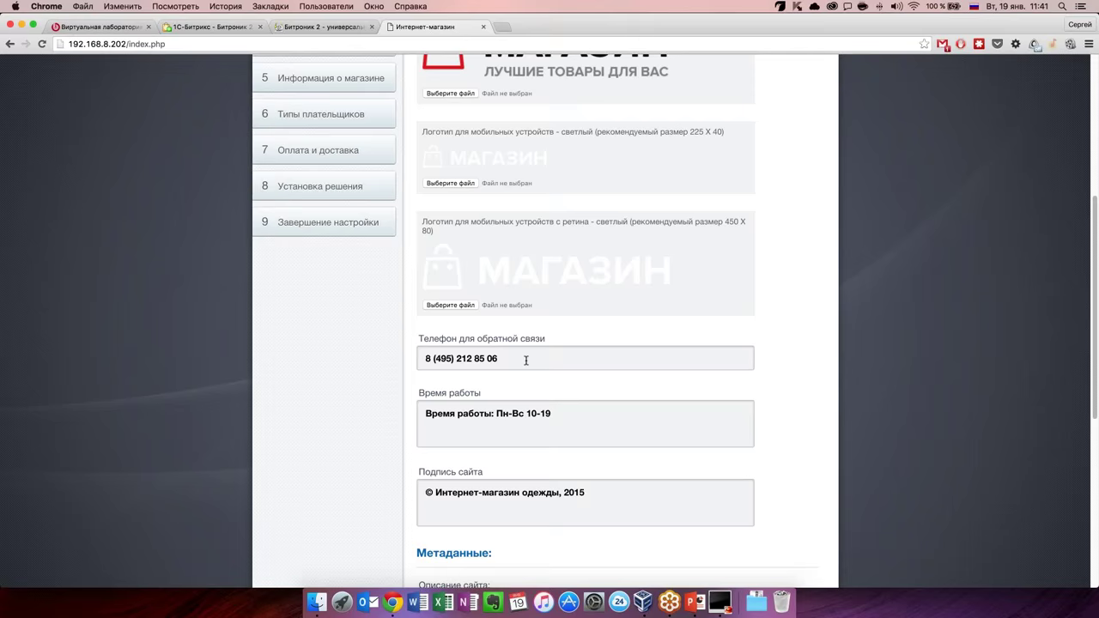
{"action": "scroll", "coordinate": [526, 360], "scroll_direction": "down", "scroll_amount": 1}
{"action": "scroll", "coordinate": [530, 362], "scroll_direction": "down", "scroll_amount": 2}
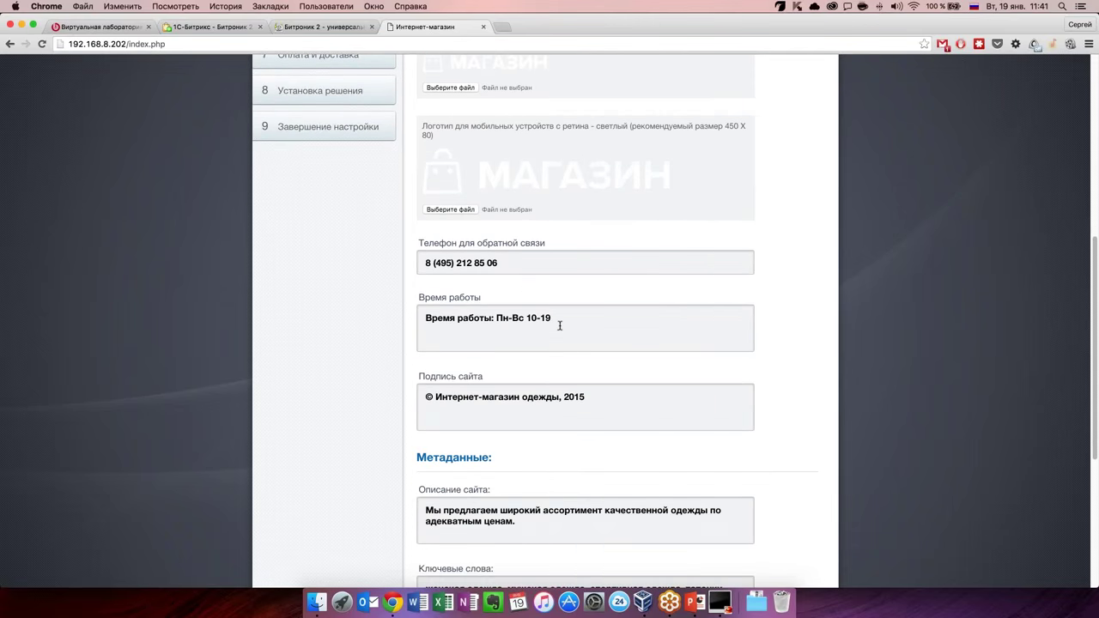
{"action": "scroll", "coordinate": [559, 325], "scroll_direction": "down", "scroll_amount": 5}
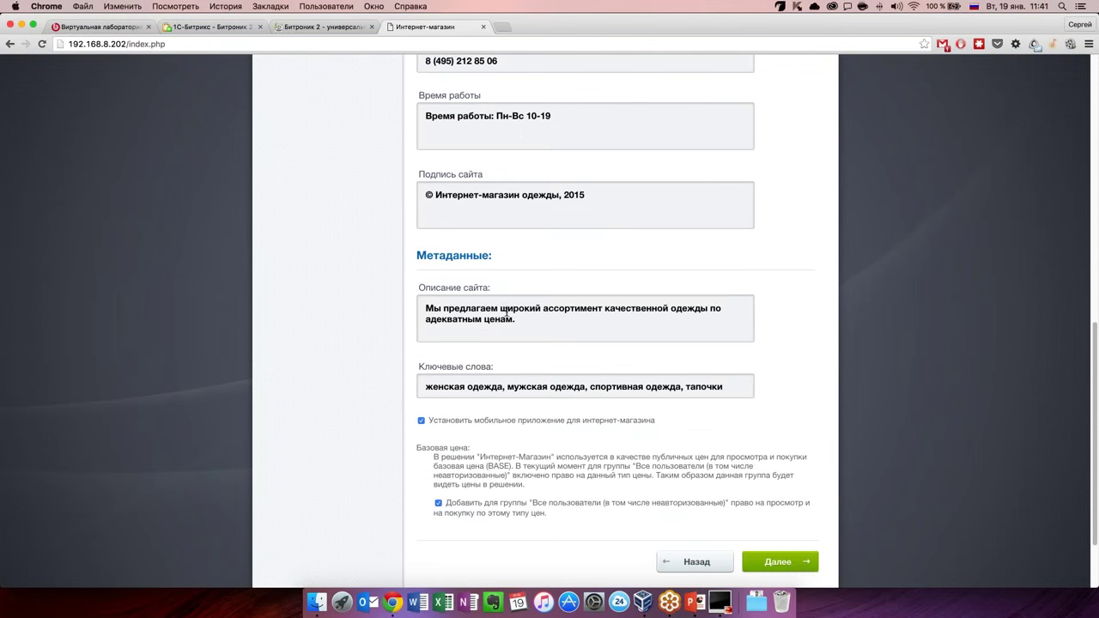
{"action": "left_click_drag", "start_coordinate": [376, 297], "coordinate": [515, 322]}
{"action": "left_click", "coordinate": [536, 343]}
{"action": "scroll", "coordinate": [517, 390], "scroll_direction": "down", "scroll_amount": 2}
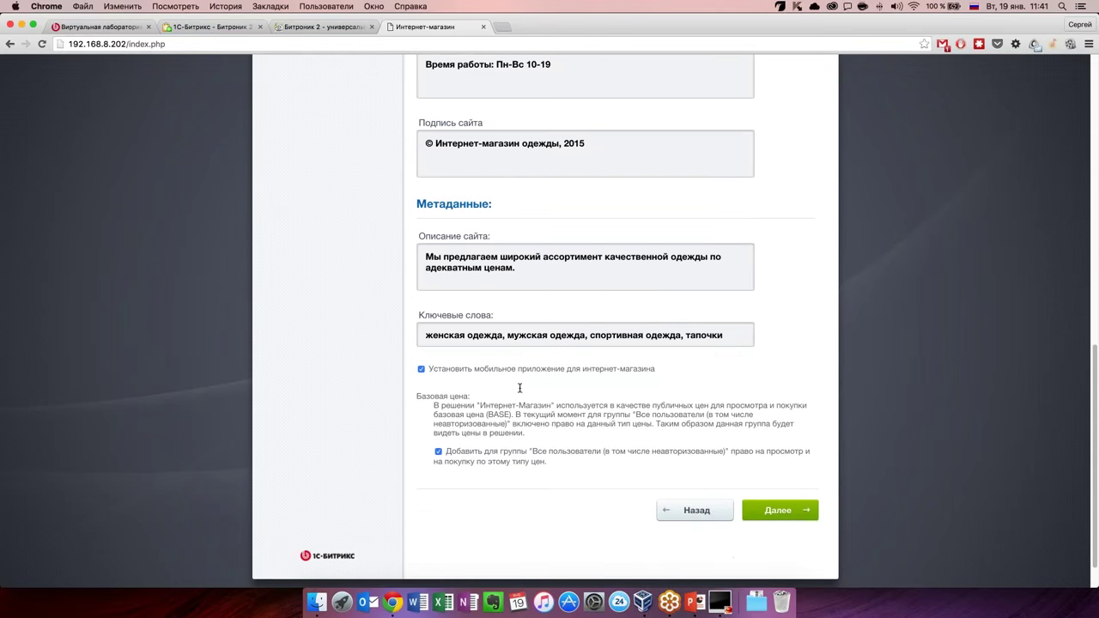
{"action": "scroll", "coordinate": [503, 388], "scroll_direction": "down", "scroll_amount": 1}
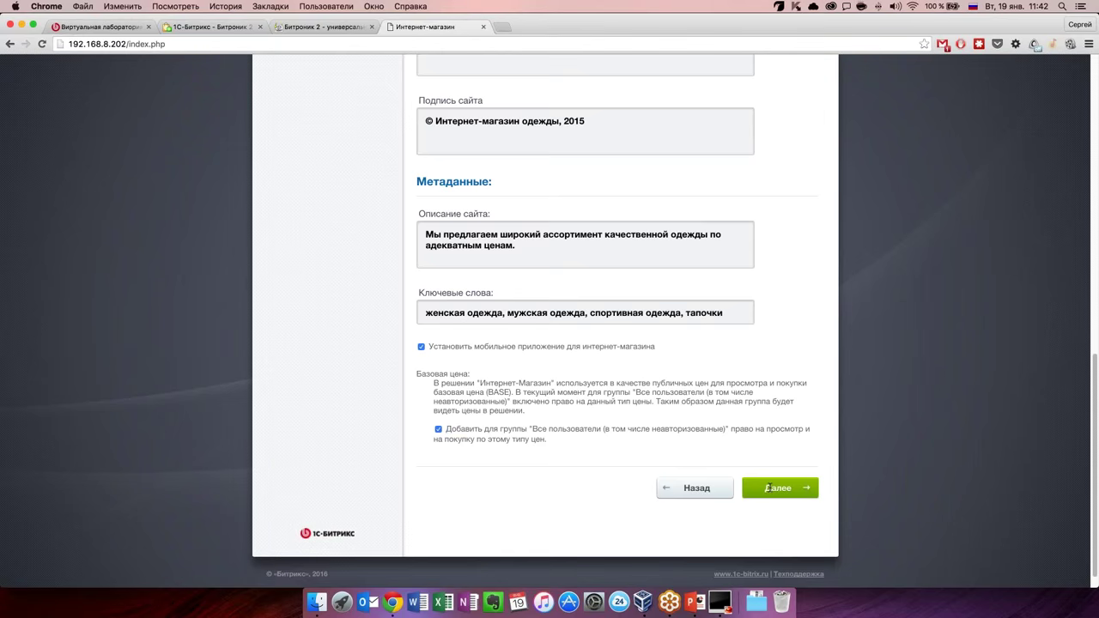
{"action": "left_click", "coordinate": [769, 488]}
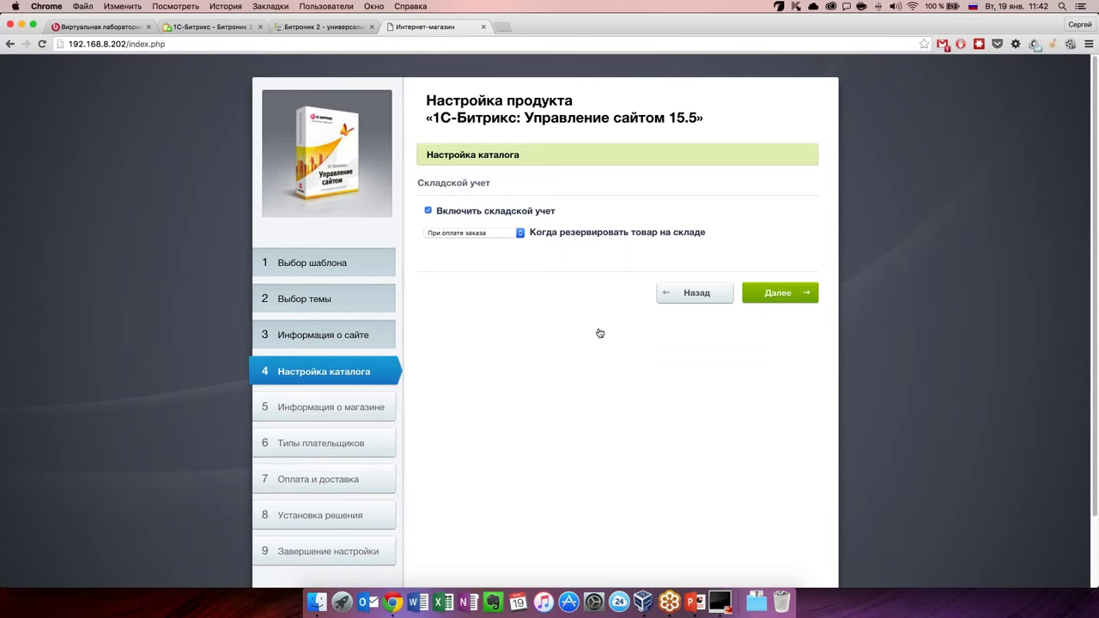
Disable stock accounting, leaving reservation set to При оплате заказа
{"action": "scroll", "coordinate": [591, 338], "scroll_direction": "down", "scroll_amount": 1}
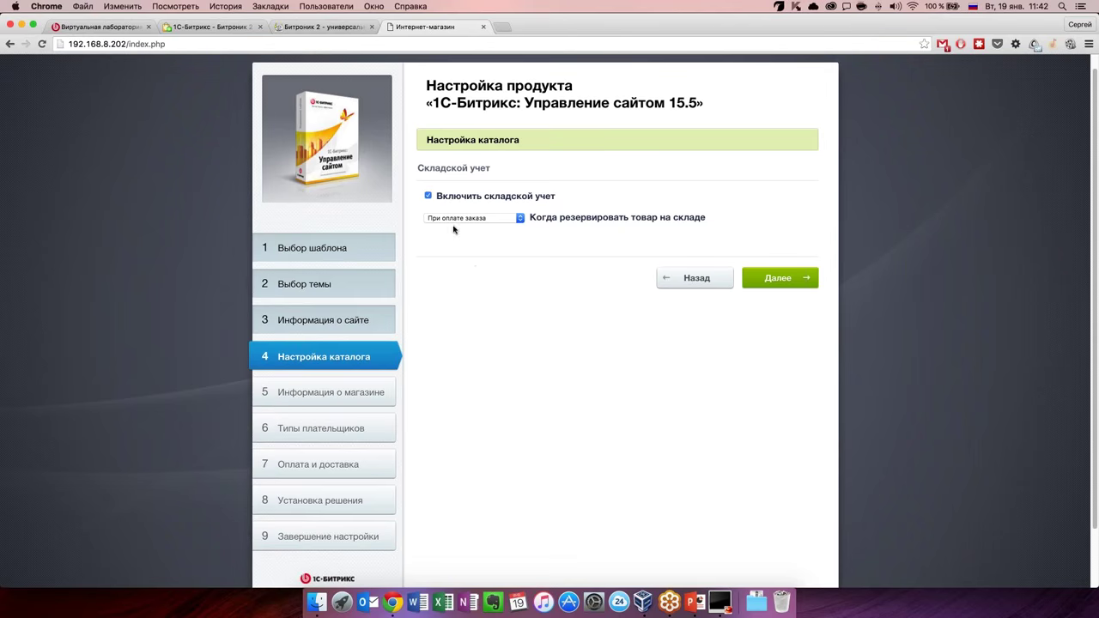
{"action": "left_click", "coordinate": [428, 196]}
{"action": "left_click", "coordinate": [464, 221]}
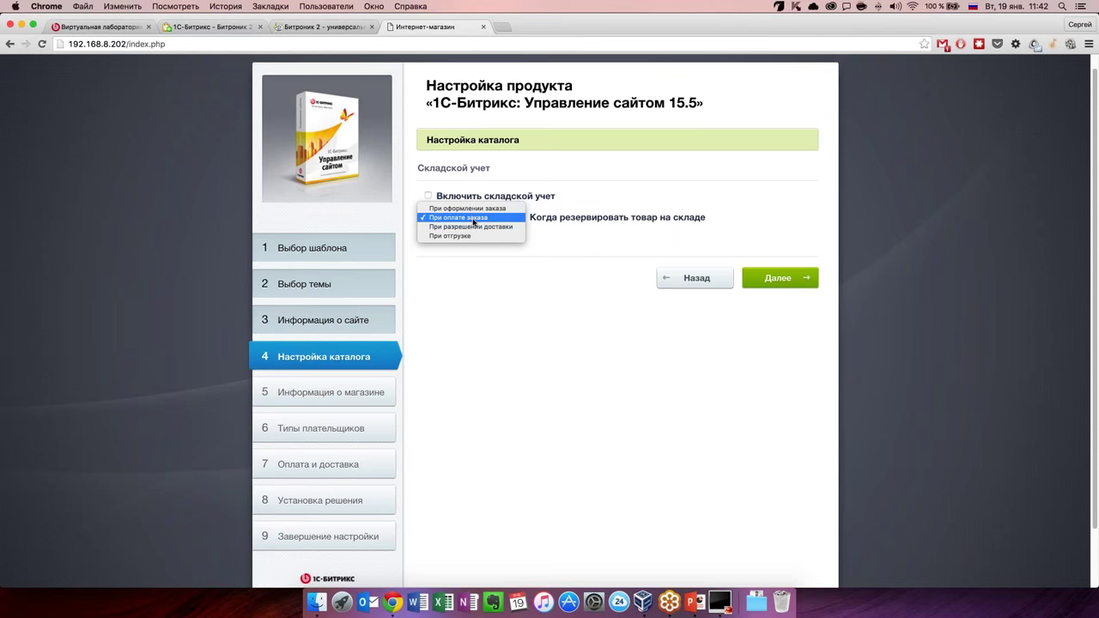
{"action": "left_click", "coordinate": [591, 234]}
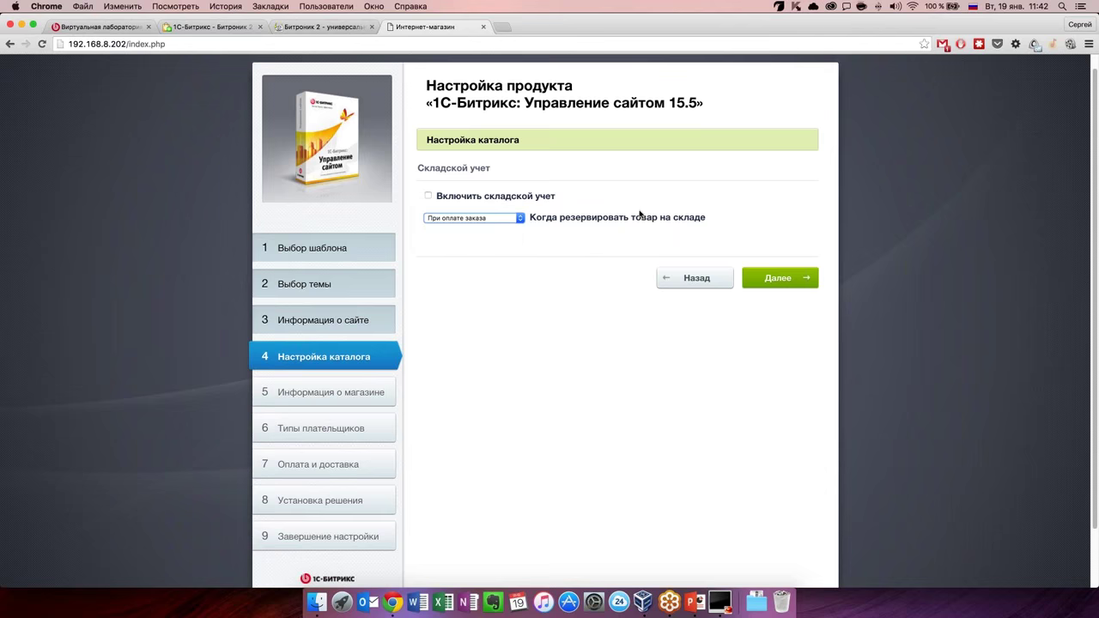
{"action": "left_click", "coordinate": [795, 283]}
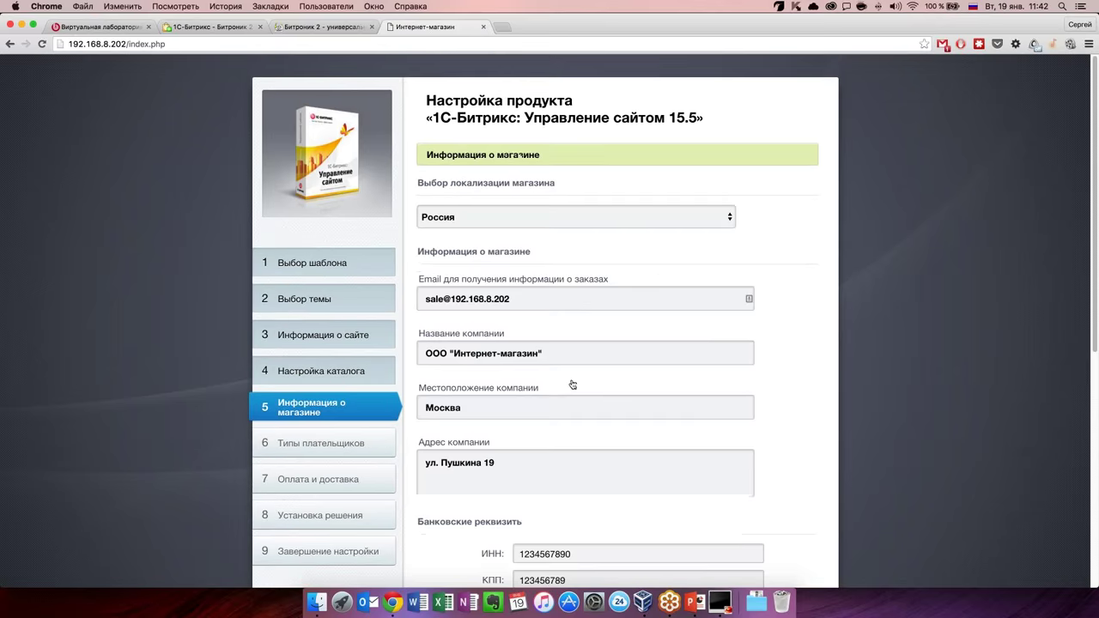
Keep Россия as the store location
{"action": "scroll", "coordinate": [781, 355], "scroll_direction": "down", "scroll_amount": 3}
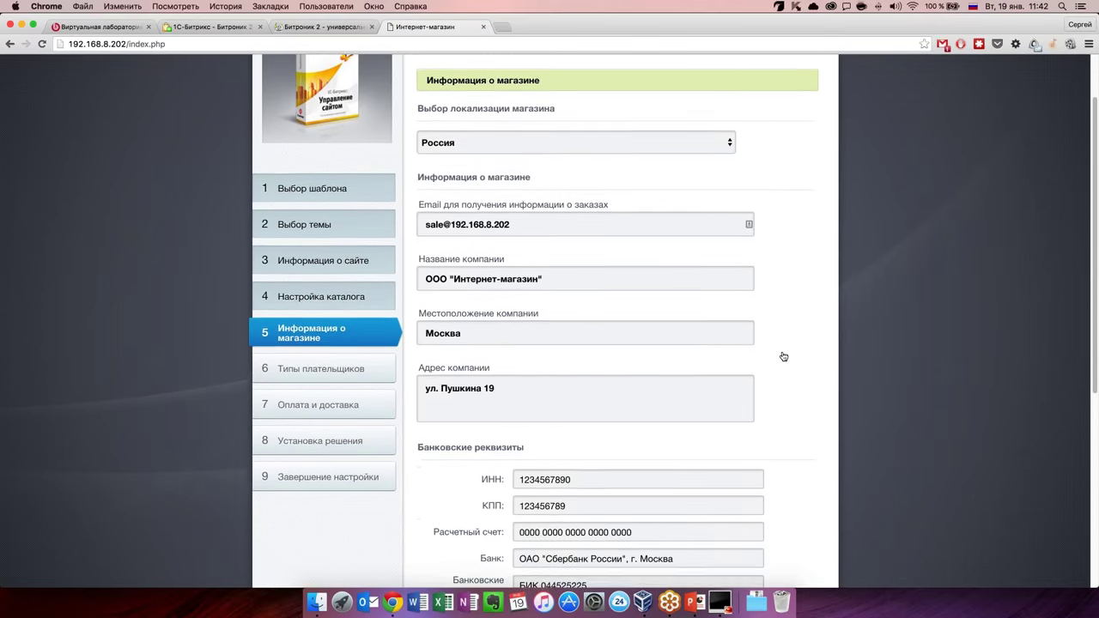
{"action": "scroll", "coordinate": [784, 356], "scroll_direction": "down", "scroll_amount": 1}
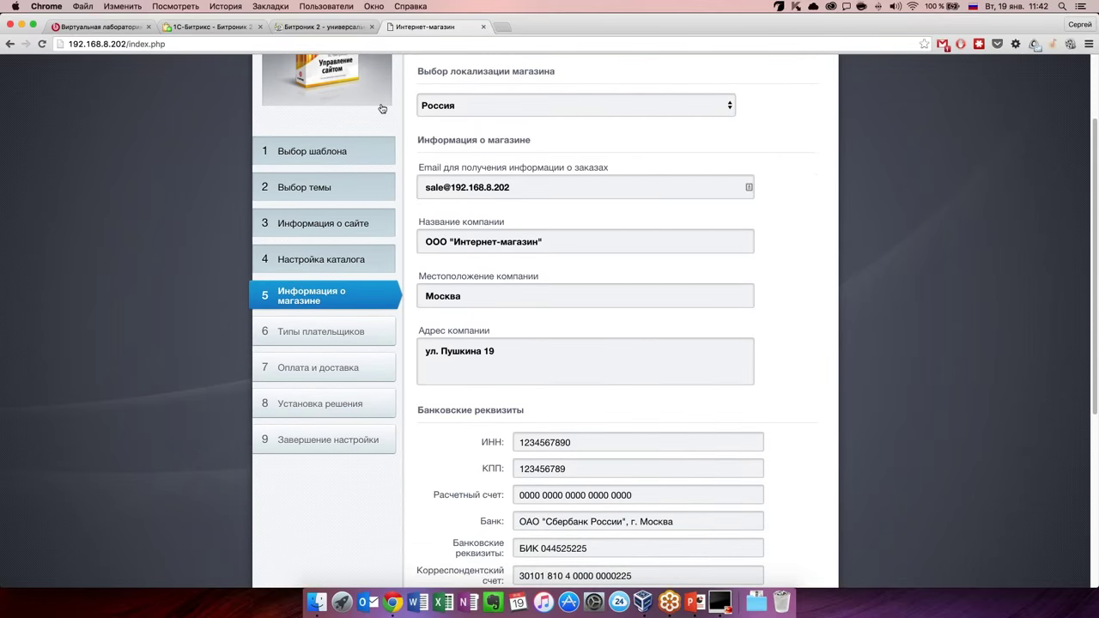
{"action": "left_click", "coordinate": [461, 105]}
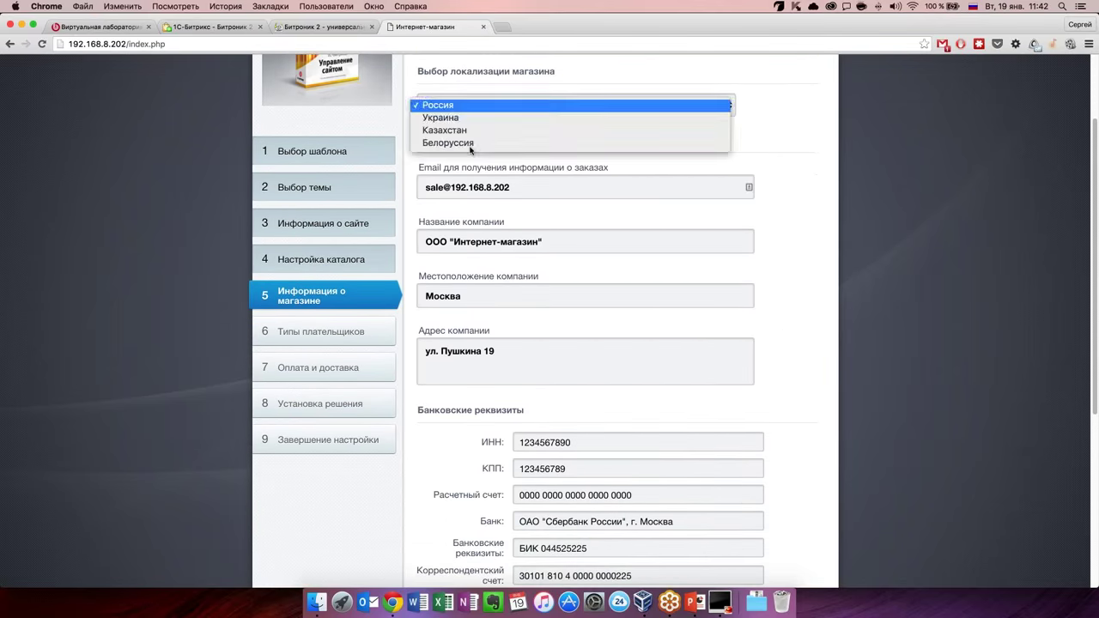
{"action": "left_click", "coordinate": [480, 105]}
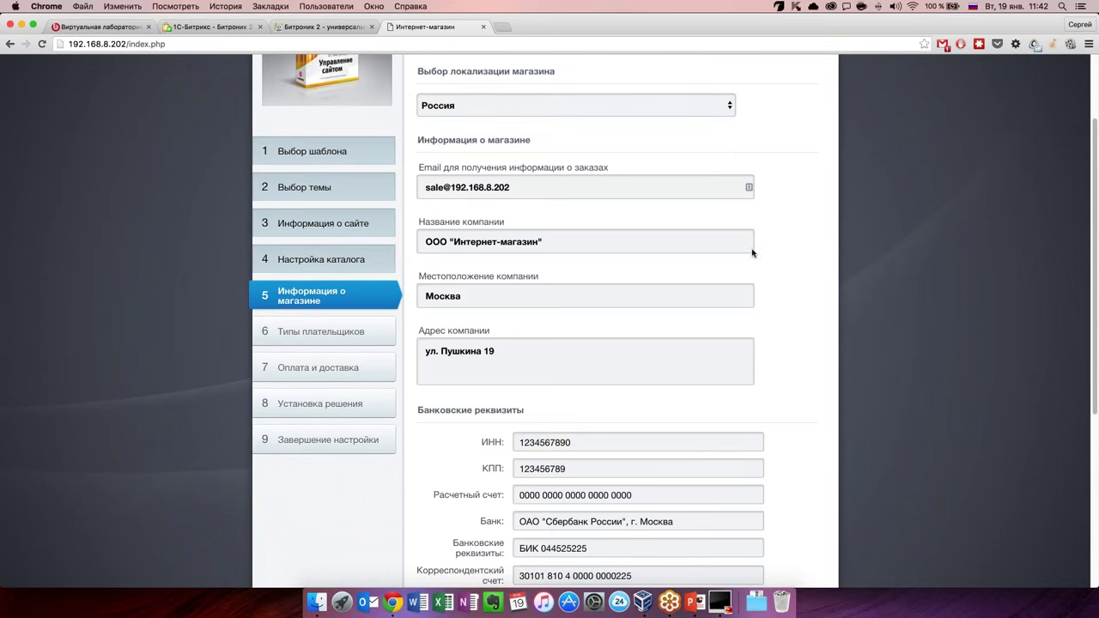
{"action": "scroll", "coordinate": [759, 291], "scroll_direction": "down", "scroll_amount": 1}
{"action": "scroll", "coordinate": [751, 291], "scroll_direction": "down", "scroll_amount": 5}
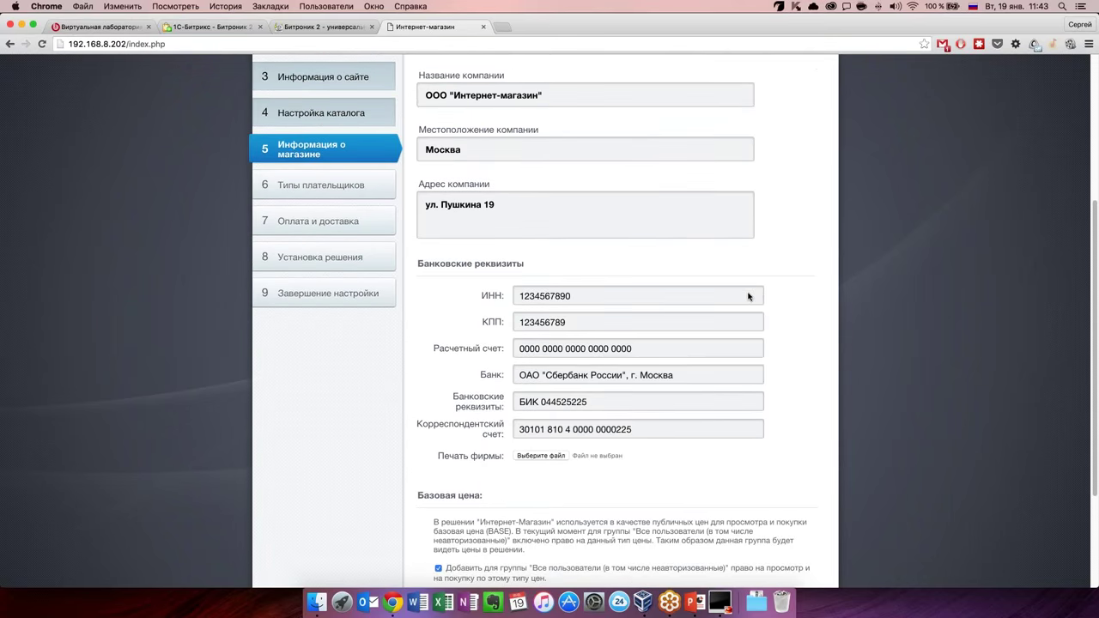
{"action": "scroll", "coordinate": [748, 294], "scroll_direction": "down", "scroll_amount": 2}
{"action": "scroll", "coordinate": [738, 354], "scroll_direction": "up", "scroll_amount": 7}
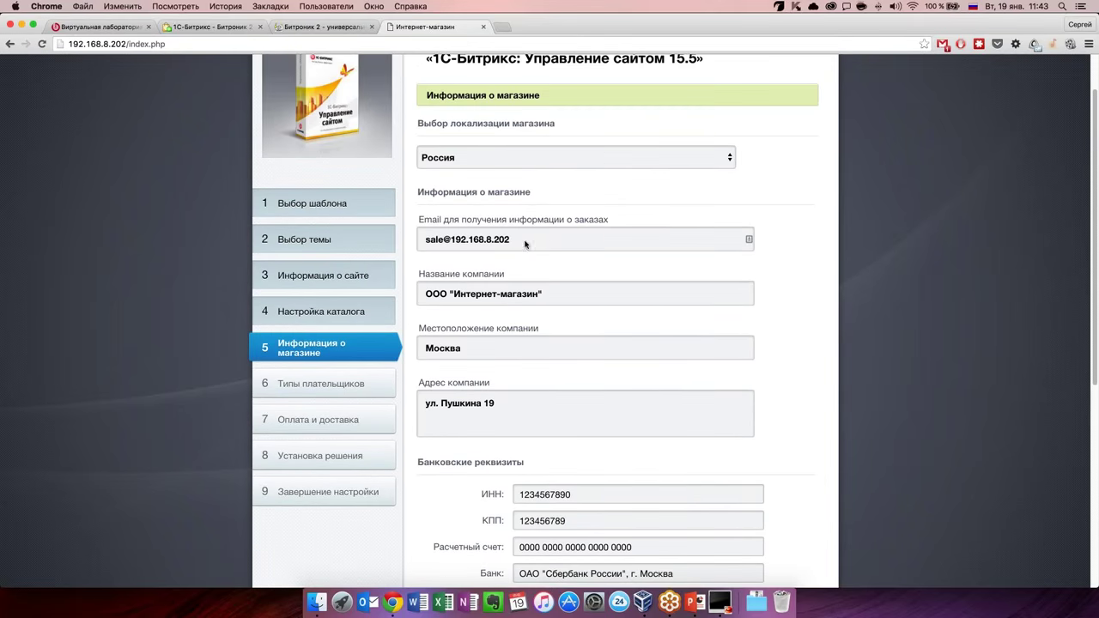
Change the company name to ООО "1С-Битрикс" and continue
{"action": "left_click_drag", "start_coordinate": [511, 240], "coordinate": [422, 239]}
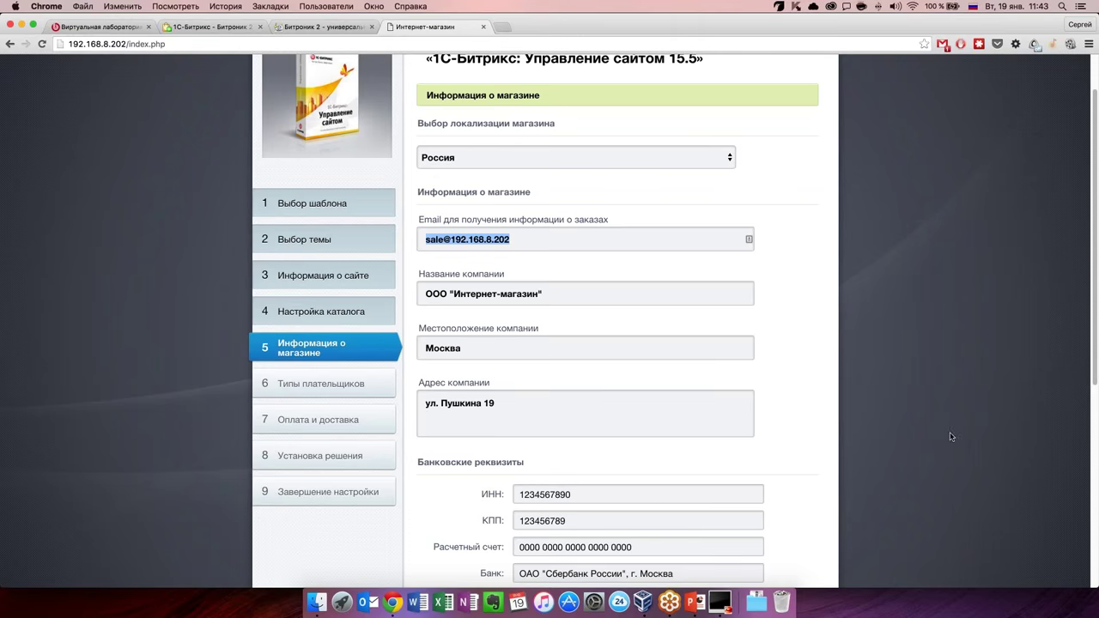
{"action": "left_click", "coordinate": [476, 294]}
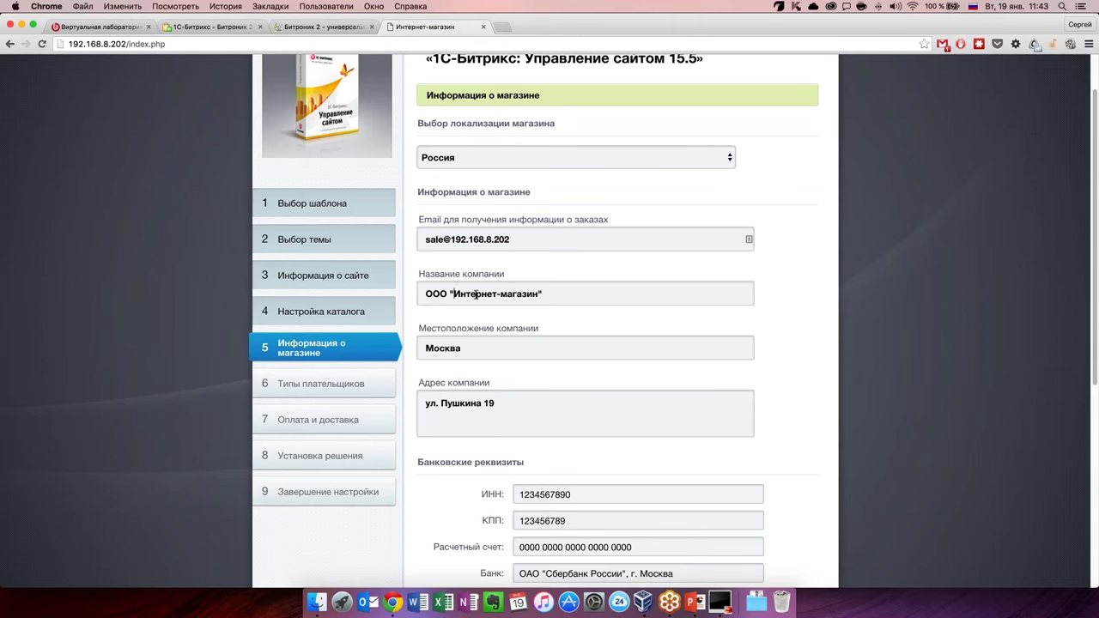
{"action": "left_click_drag", "start_coordinate": [476, 295], "coordinate": [526, 295]}
{"action": "type", "text": "БИтрикс"}
{"action": "key", "text": "BackSpace"}
{"action": "type", "text": "и"}
{"action": "key", "text": "Left"}
{"action": "key", "text": "Left"}
{"action": "type", "text": "1С-"}
{"action": "scroll", "coordinate": [455, 357], "scroll_direction": "down", "scroll_amount": 4}
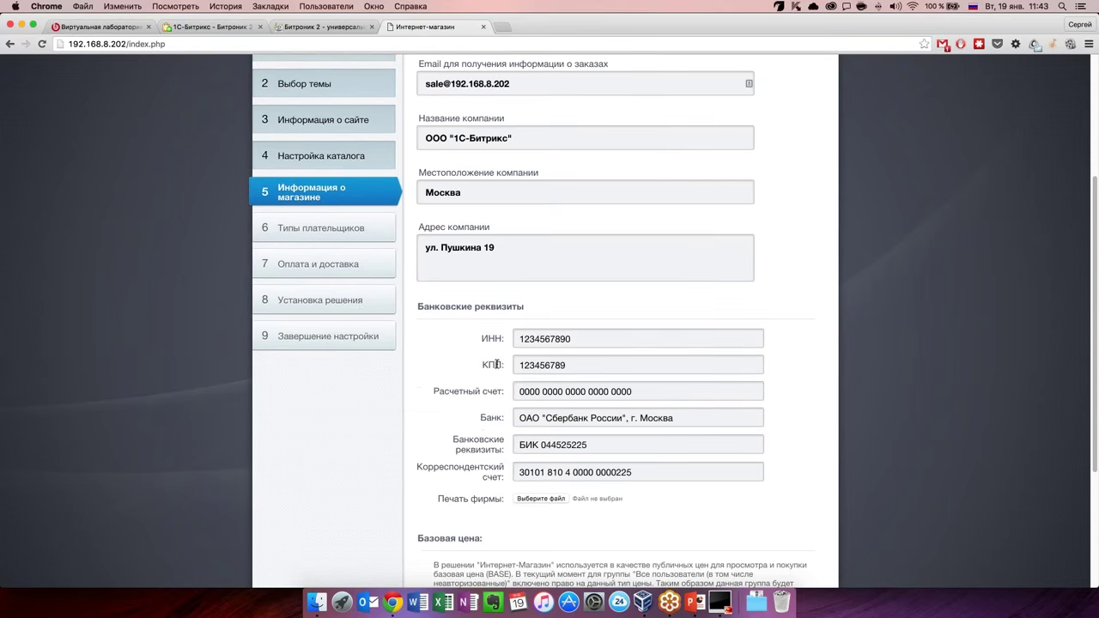
{"action": "scroll", "coordinate": [497, 364], "scroll_direction": "down", "scroll_amount": 4}
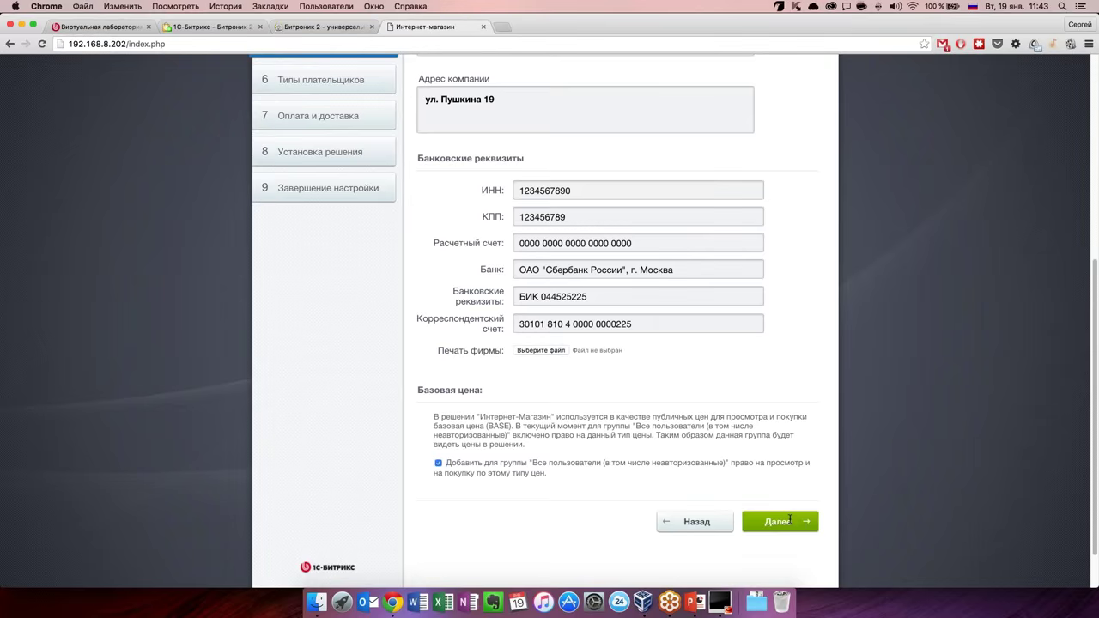
{"action": "left_click", "coordinate": [788, 520]}
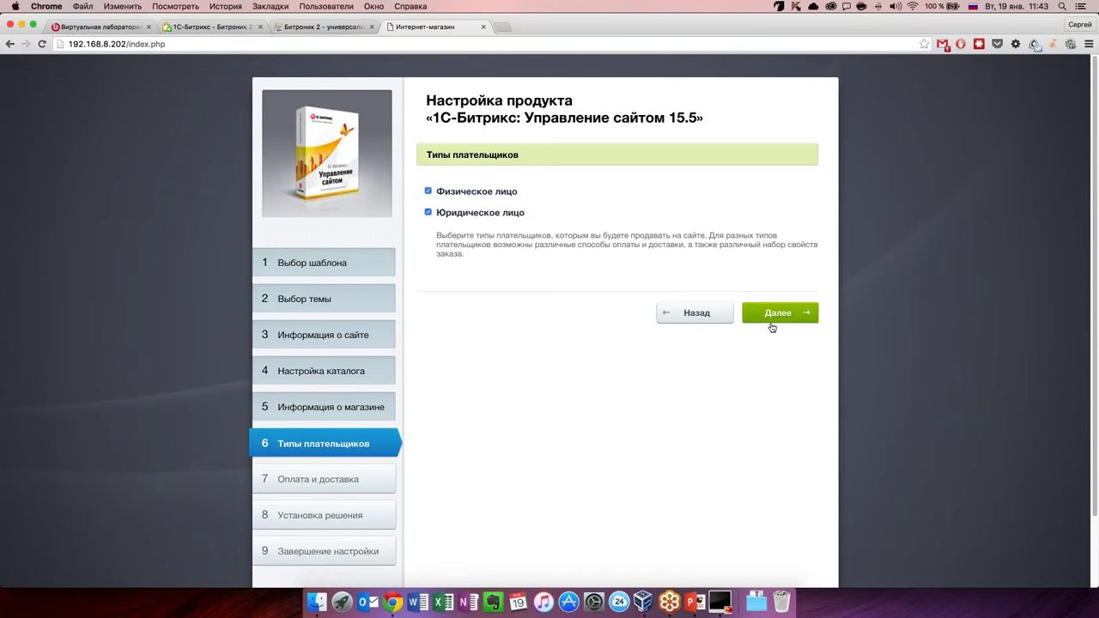
Keep both payer types, Физическое лицо and Юридическое лицо
{"action": "left_click", "coordinate": [778, 313]}
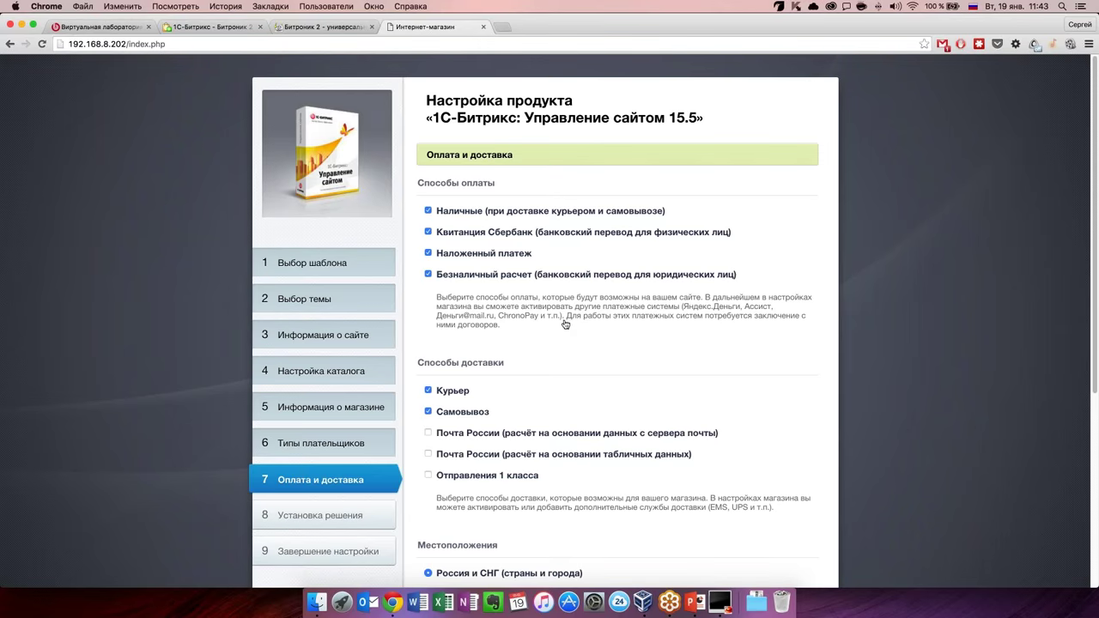
{"action": "scroll", "coordinate": [480, 318], "scroll_direction": "down", "scroll_amount": 5}
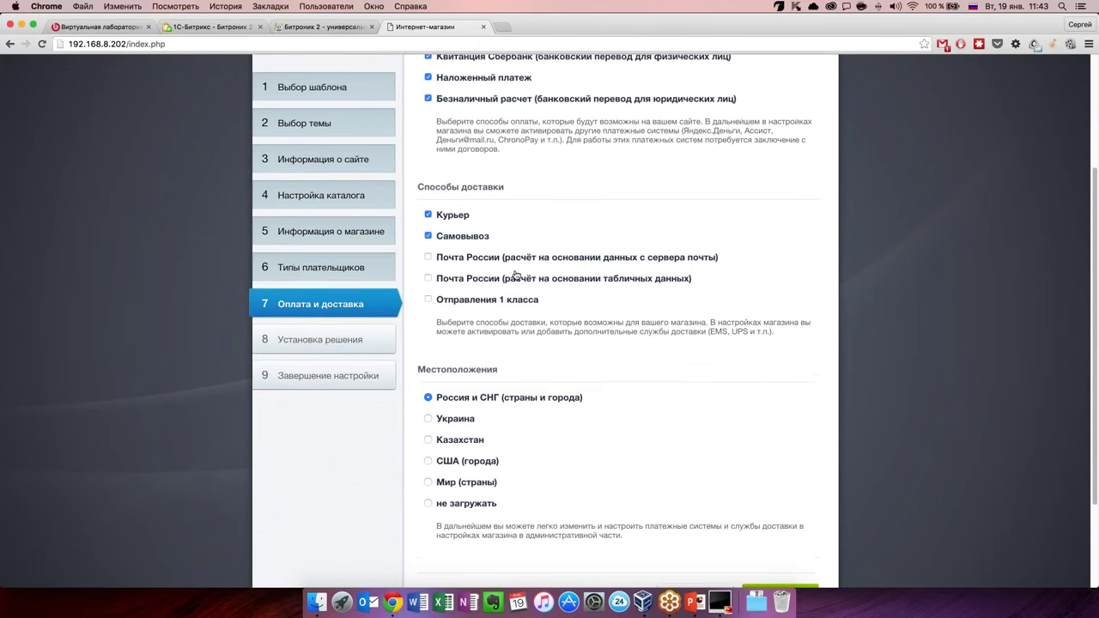
{"action": "scroll", "coordinate": [474, 207], "scroll_direction": "up", "scroll_amount": 2}
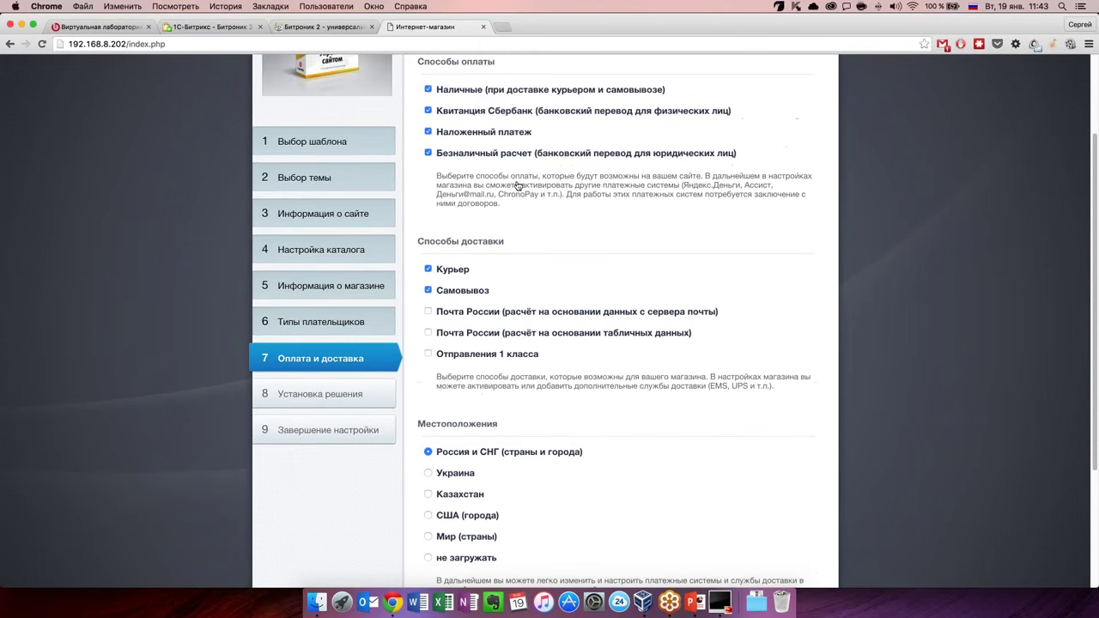
{"action": "scroll", "coordinate": [510, 219], "scroll_direction": "down", "scroll_amount": 5}
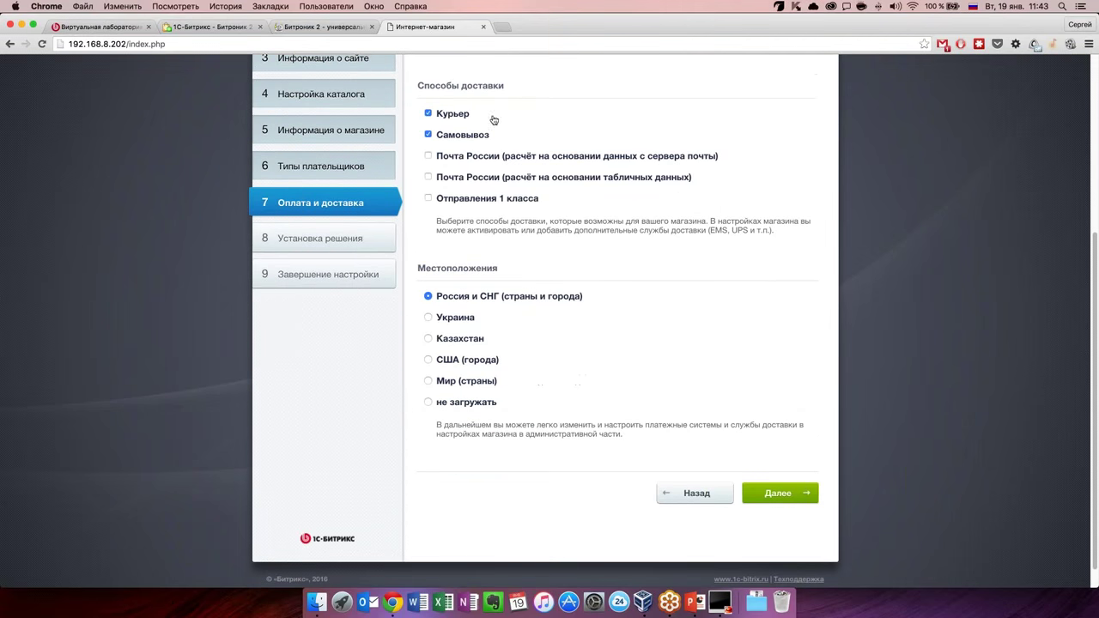
Enable server-calculated Почта России delivery and start installing the solution
{"action": "left_click", "coordinate": [429, 155]}
{"action": "left_click_drag", "start_coordinate": [504, 161], "coordinate": [715, 157]}
{"action": "left_click", "coordinate": [715, 156]}
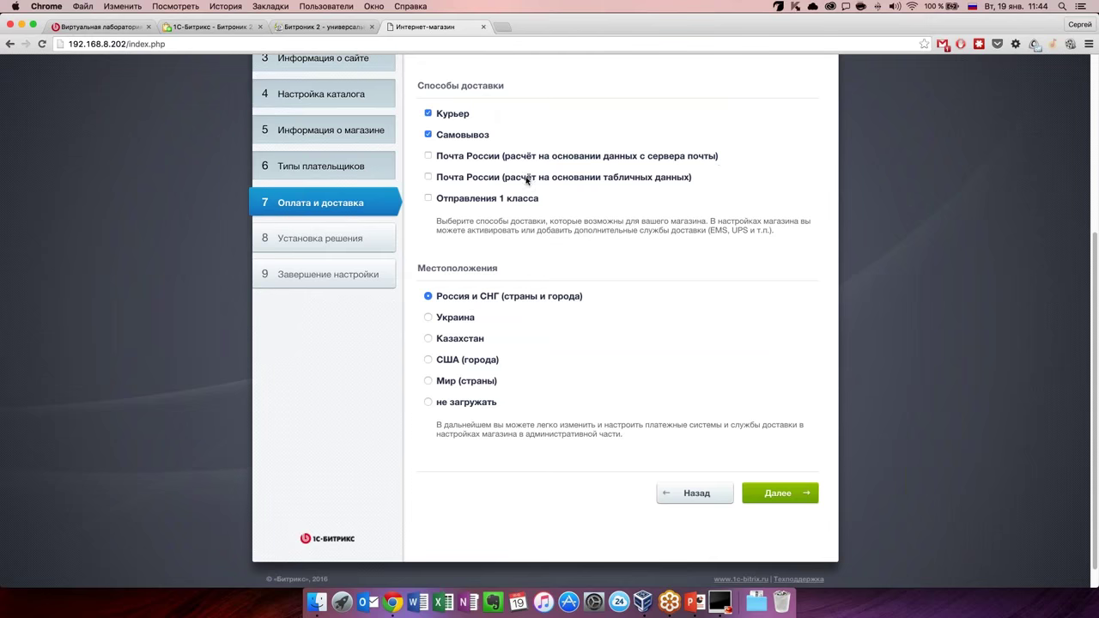
{"action": "left_click_drag", "start_coordinate": [579, 178], "coordinate": [648, 183]}
{"action": "left_click", "coordinate": [641, 180]}
{"action": "left_click", "coordinate": [427, 177]}
{"action": "left_click", "coordinate": [427, 156]}
{"action": "scroll", "coordinate": [614, 281], "scroll_direction": "down", "scroll_amount": 1}
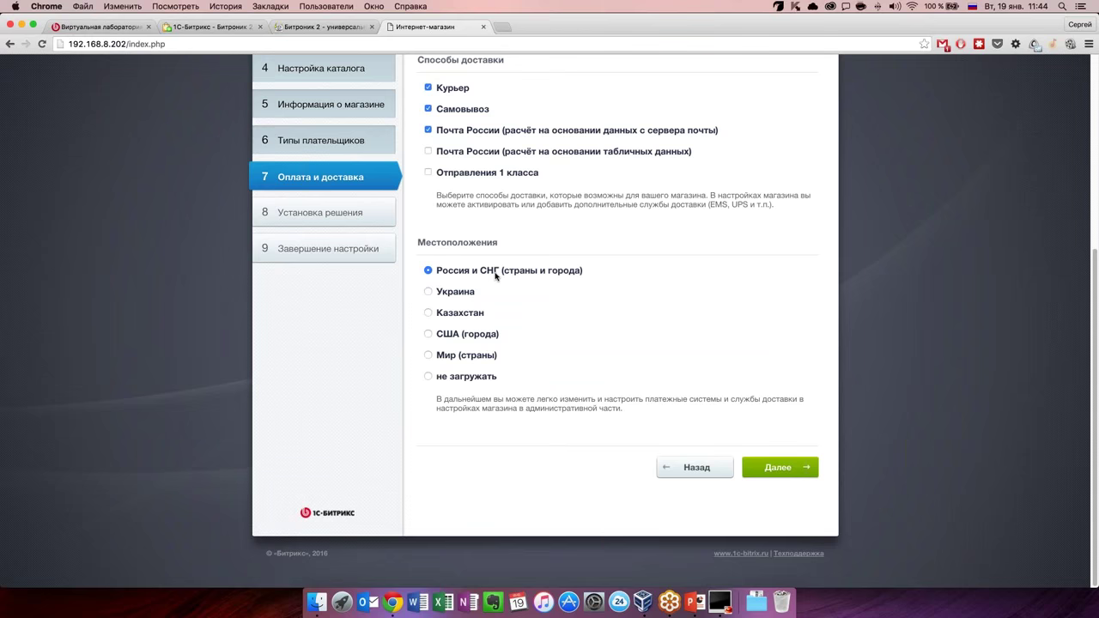
{"action": "left_click_drag", "start_coordinate": [502, 271], "coordinate": [584, 271]}
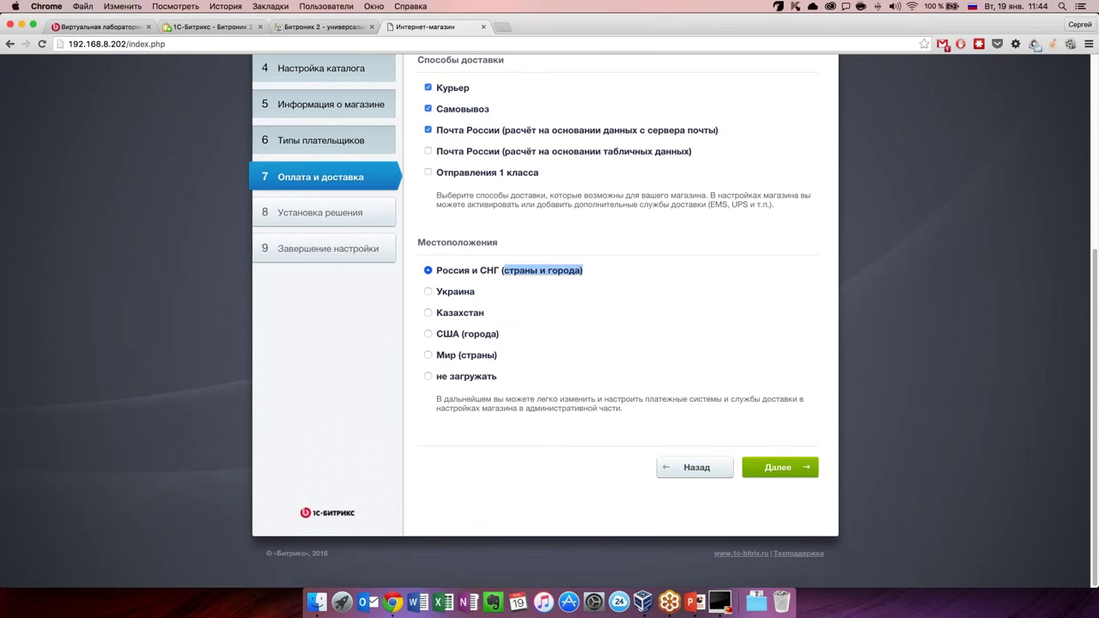
{"action": "left_click", "coordinate": [583, 272]}
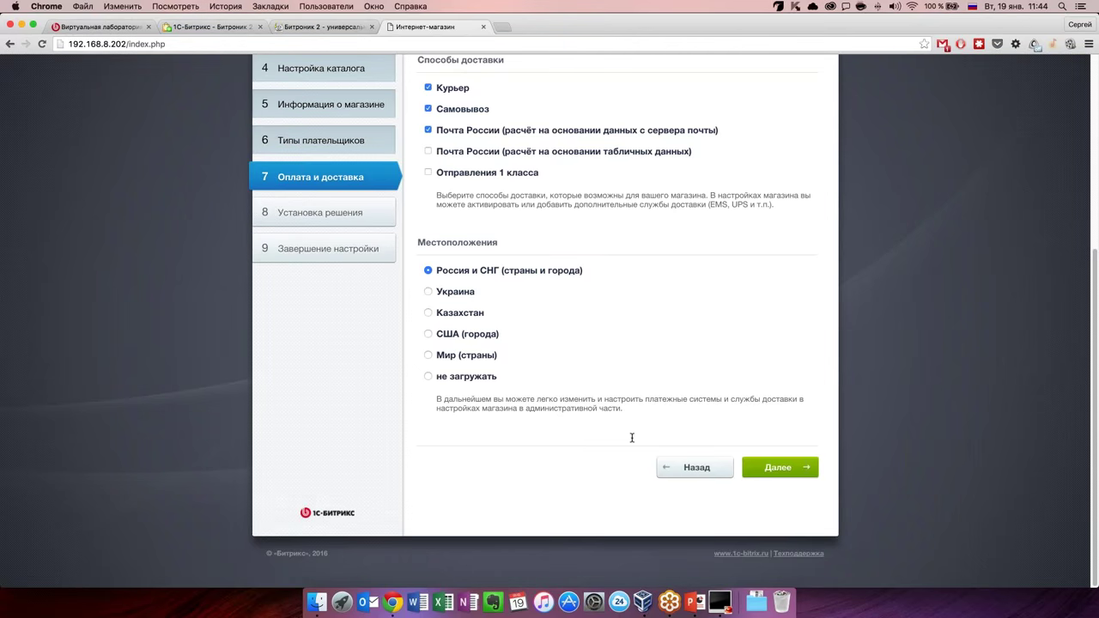
{"action": "left_click", "coordinate": [779, 467]}
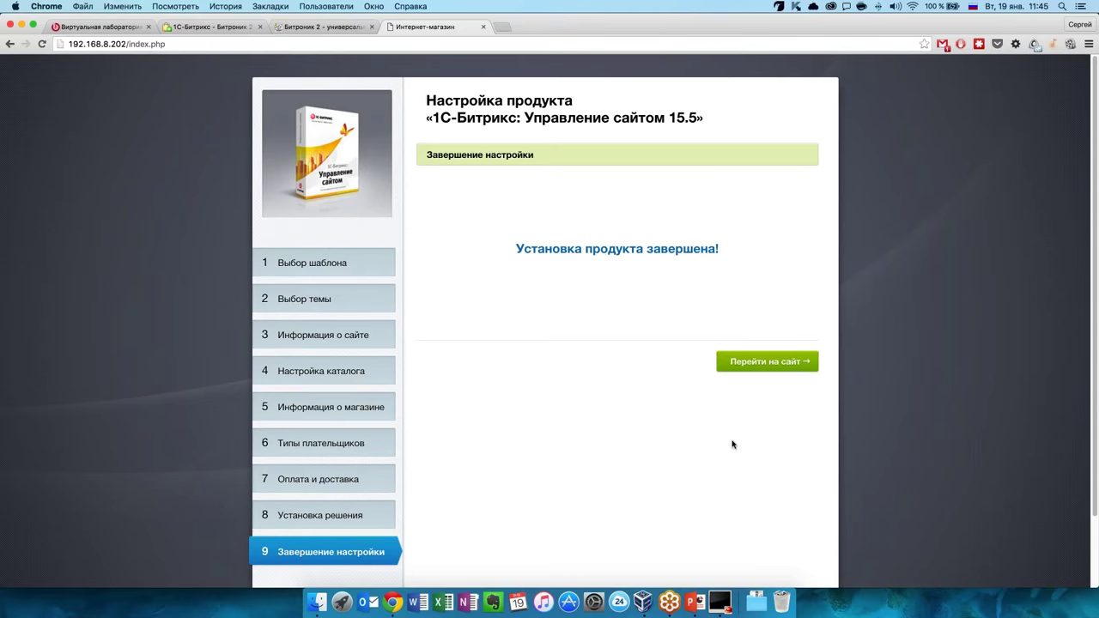
Switch to the Marketplace tab showing Битроник 2, priced at 17 500 руб
{"action": "left_click", "coordinate": [228, 28]}
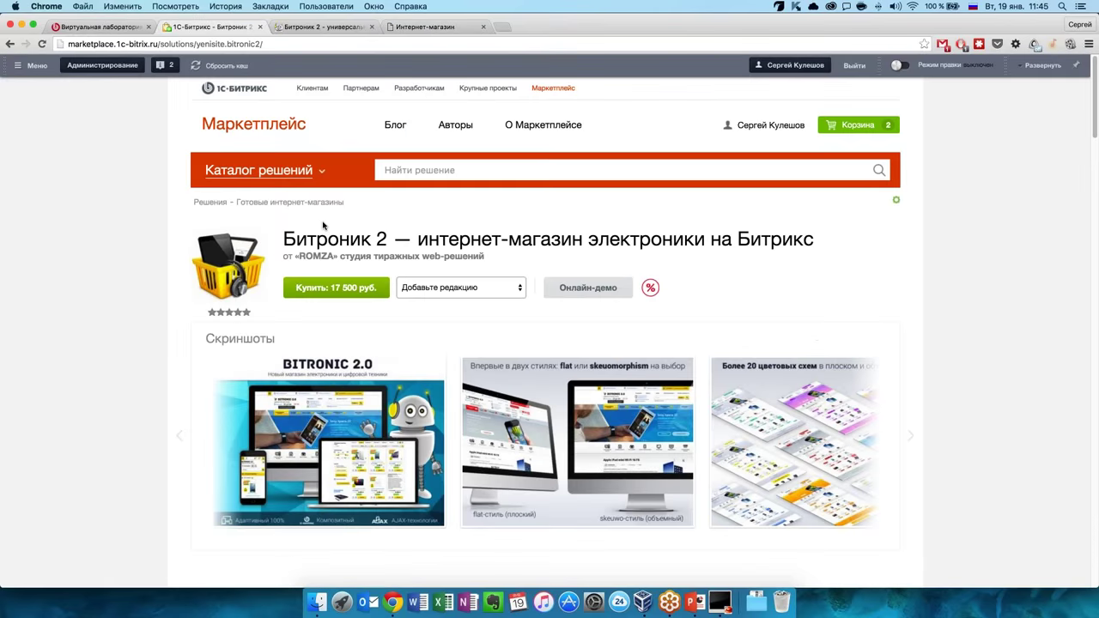
Browse the Готовые интернет-магазины category, then return to the catalog
{"action": "left_click", "coordinate": [246, 179]}
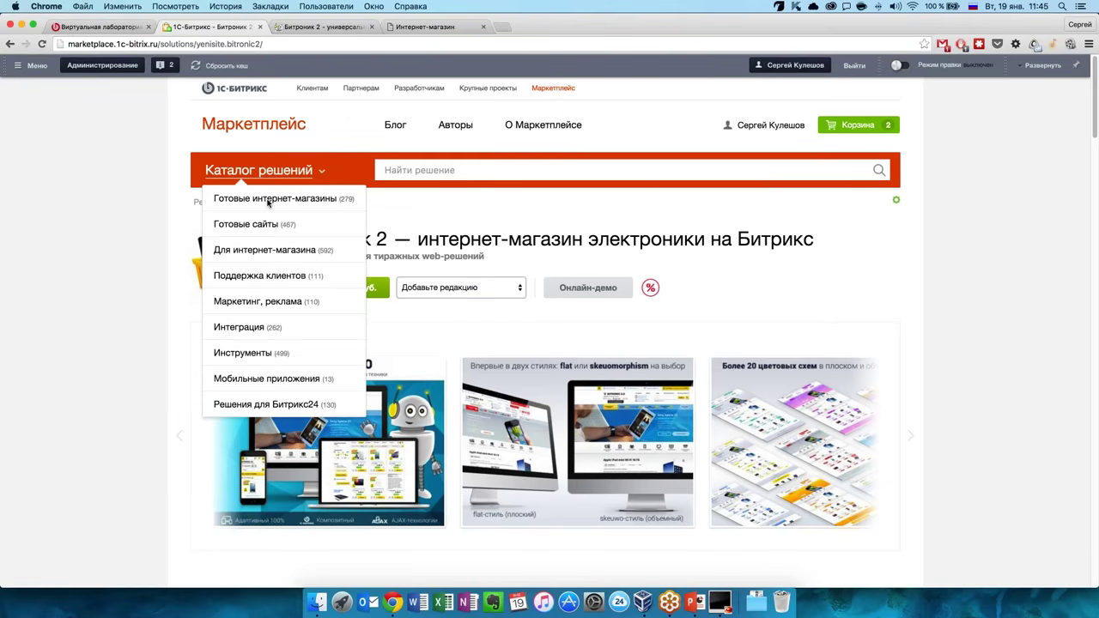
{"action": "left_click", "coordinate": [268, 203]}
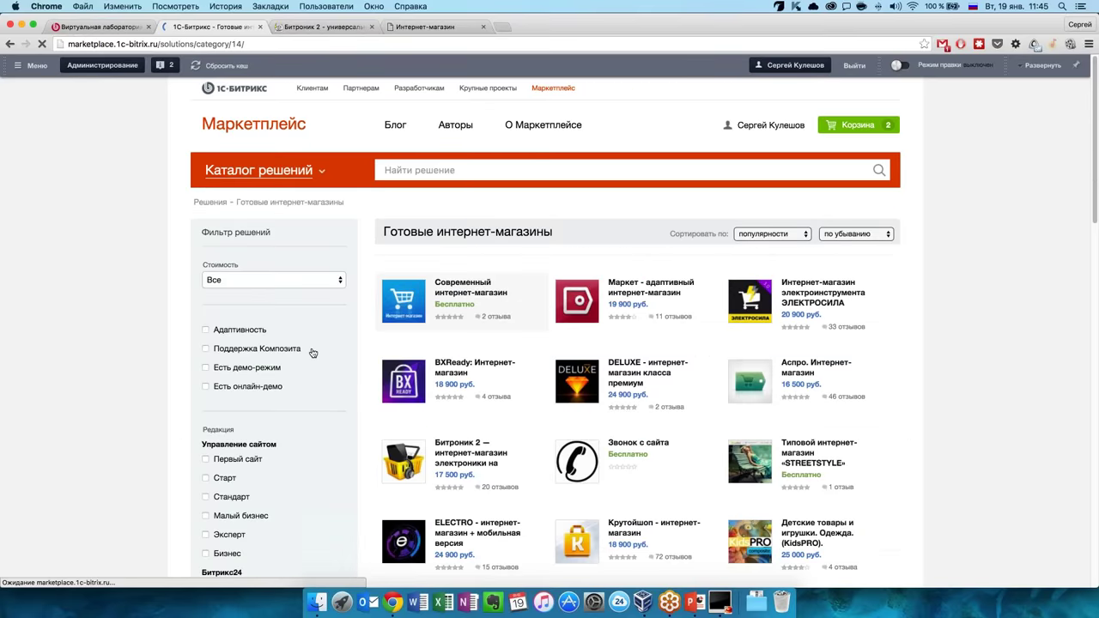
{"action": "scroll", "coordinate": [328, 298], "scroll_direction": "down", "scroll_amount": 1}
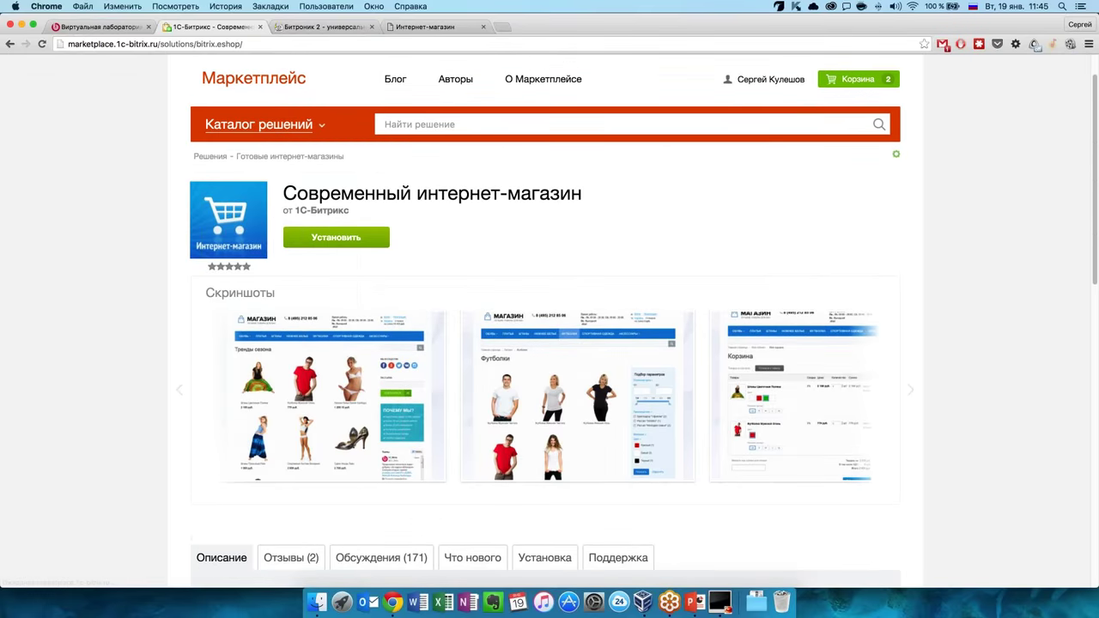
{"action": "key", "text": "super+Left"}
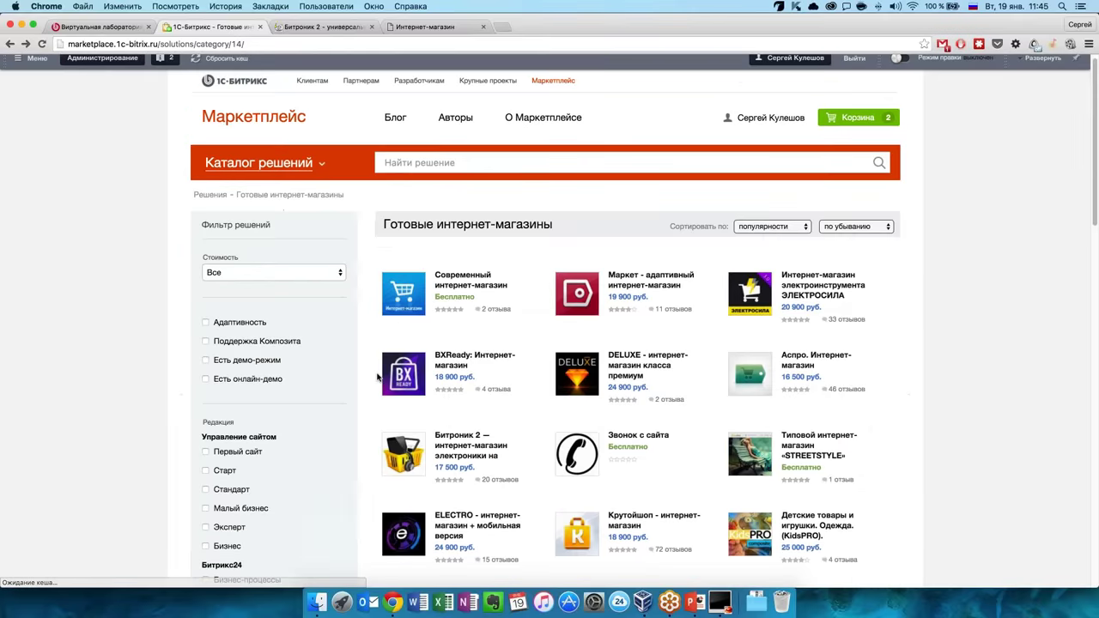
{"action": "scroll", "coordinate": [367, 398], "scroll_direction": "down", "scroll_amount": 5}
{"action": "scroll", "coordinate": [367, 398], "scroll_direction": "up", "scroll_amount": 4}
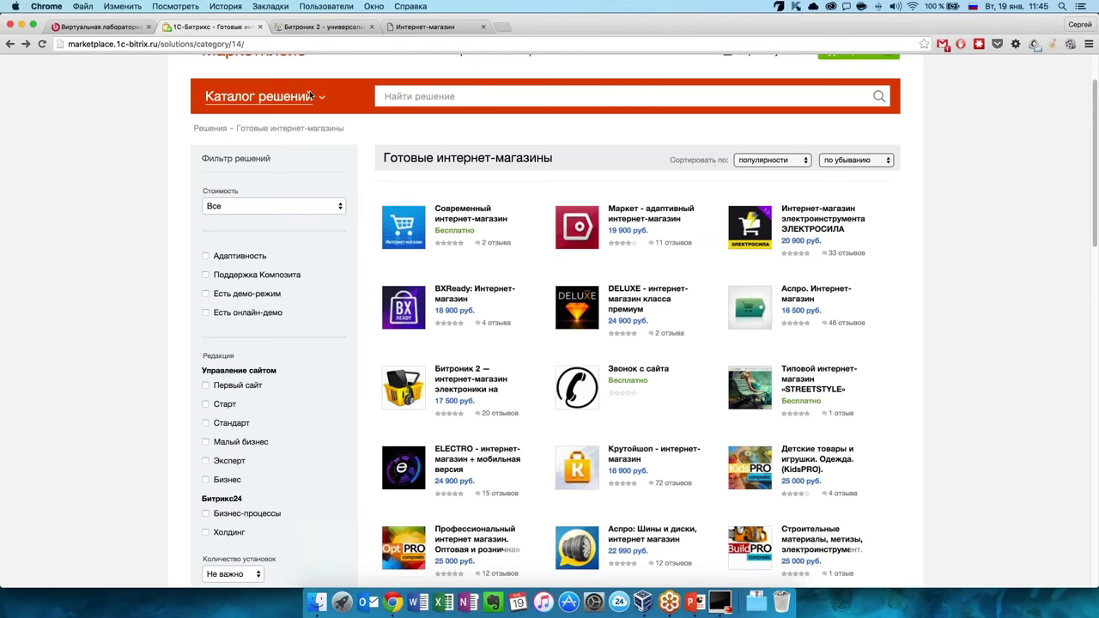
Open the Одежда (69) clothing-store category and scroll through its solutions
{"action": "left_click", "coordinate": [318, 97]}
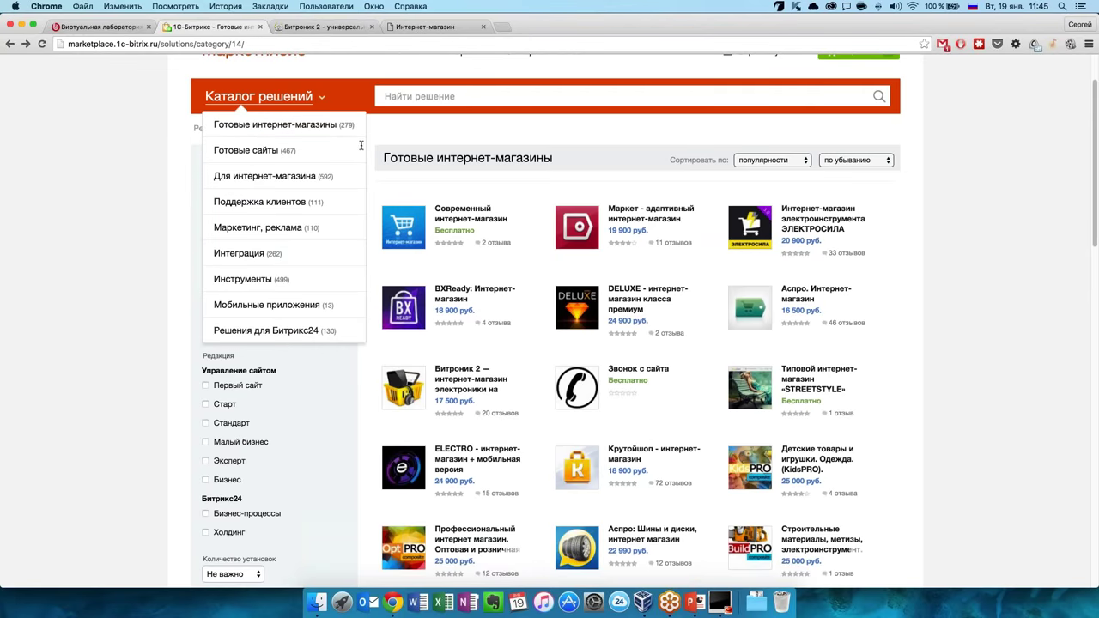
{"action": "mouse_move", "coordinate": [371, 136]}
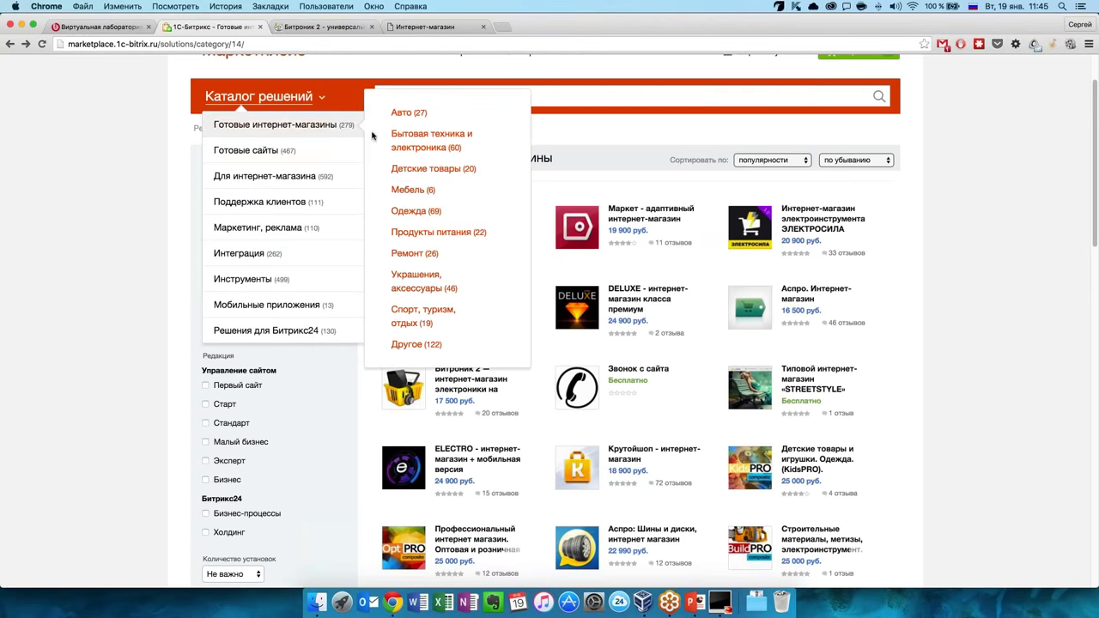
{"action": "left_click", "coordinate": [407, 210]}
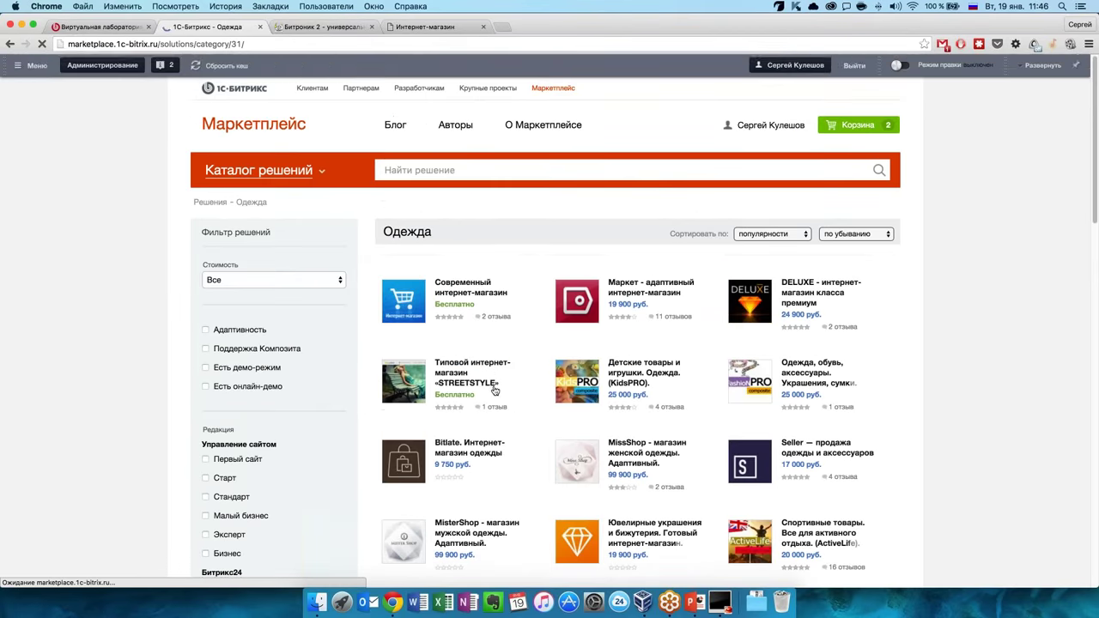
{"action": "scroll", "coordinate": [495, 391], "scroll_direction": "down", "scroll_amount": 5}
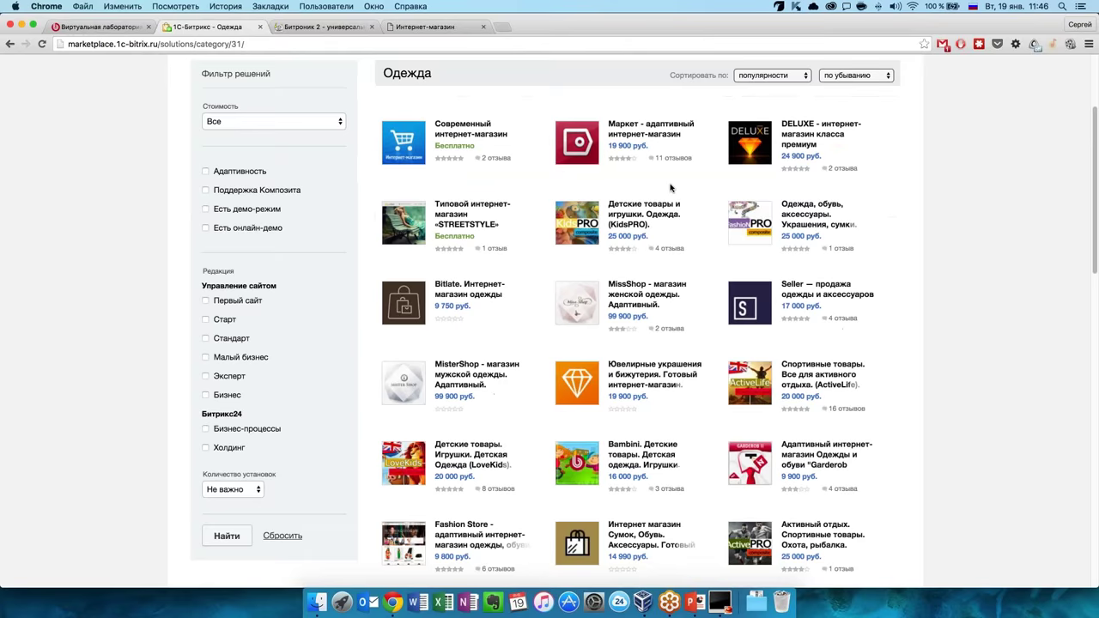
{"action": "scroll", "coordinate": [619, 274], "scroll_direction": "down", "scroll_amount": 1}
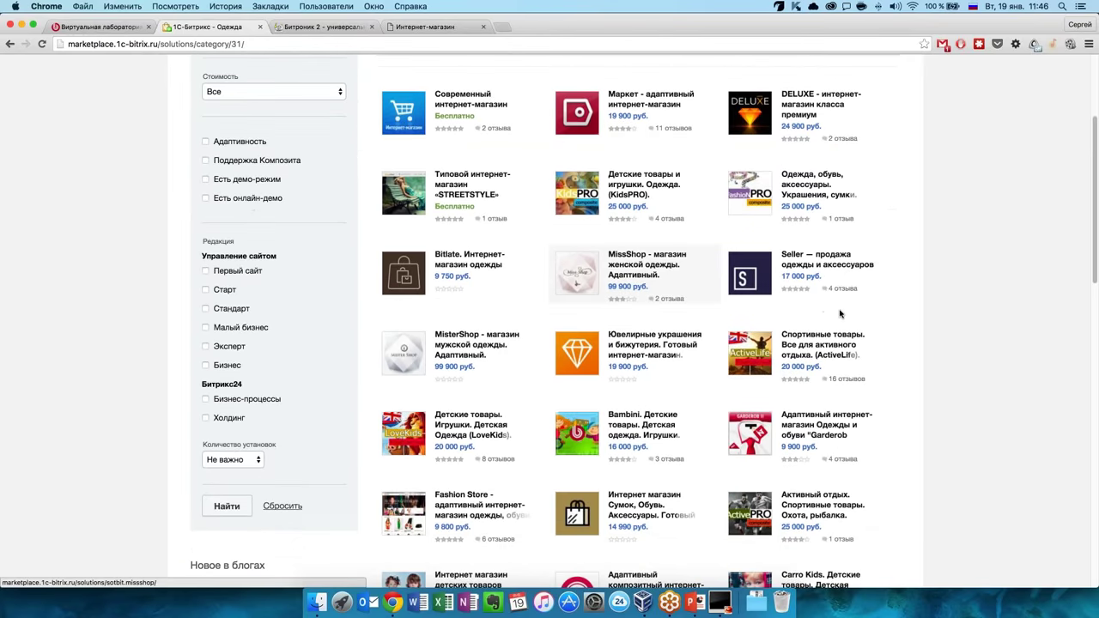
{"action": "scroll", "coordinate": [599, 409], "scroll_direction": "down", "scroll_amount": 4}
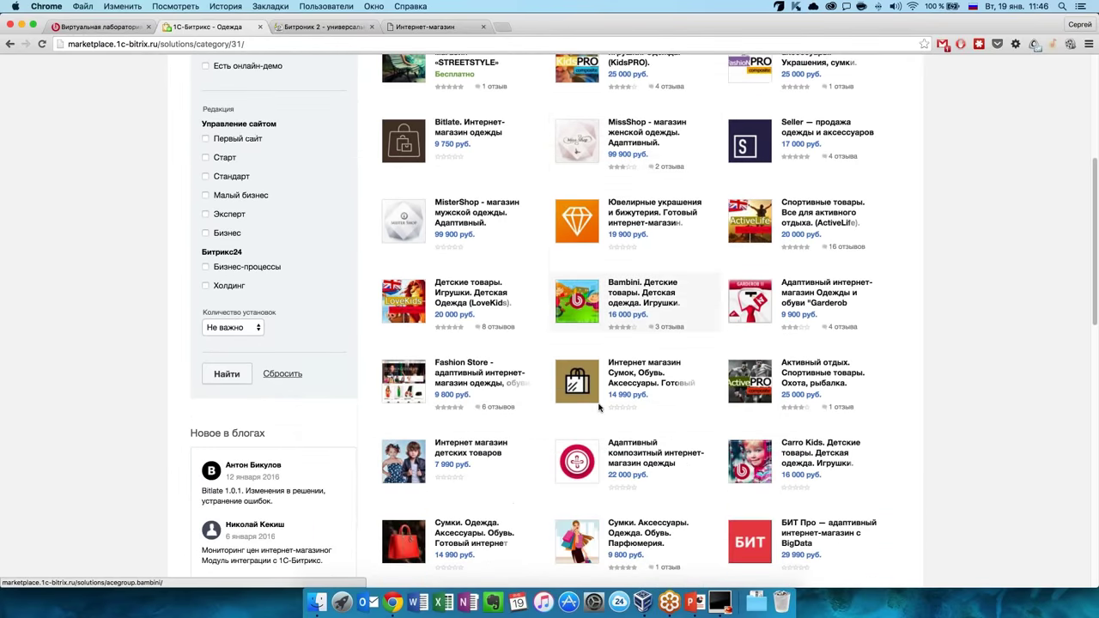
{"action": "scroll", "coordinate": [599, 409], "scroll_direction": "down", "scroll_amount": 2}
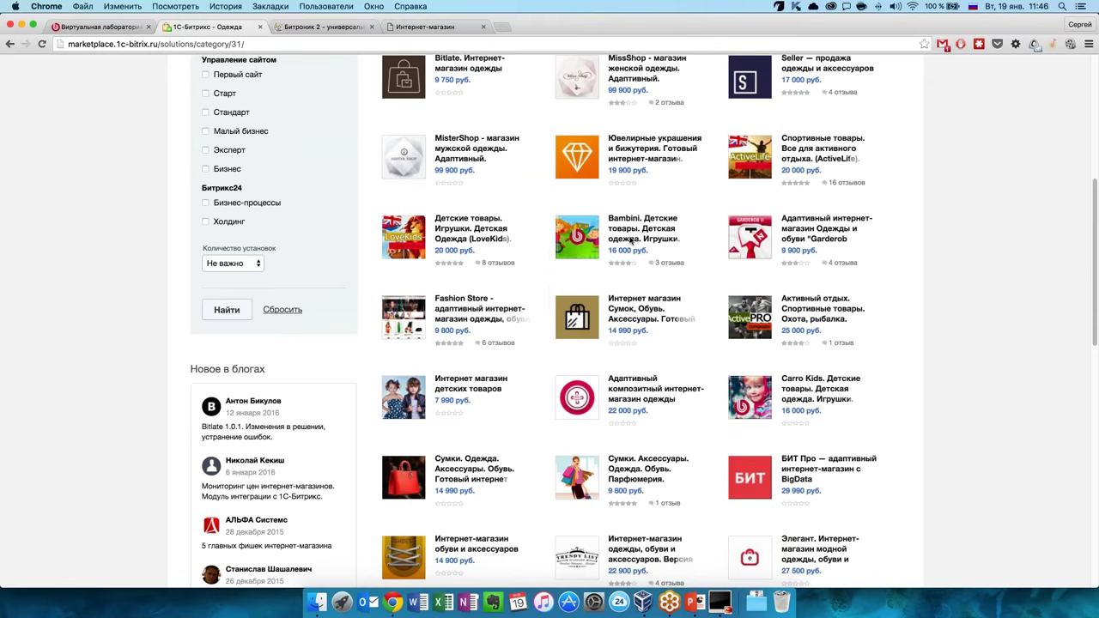
{"action": "scroll", "coordinate": [491, 307], "scroll_direction": "up", "scroll_amount": 4}
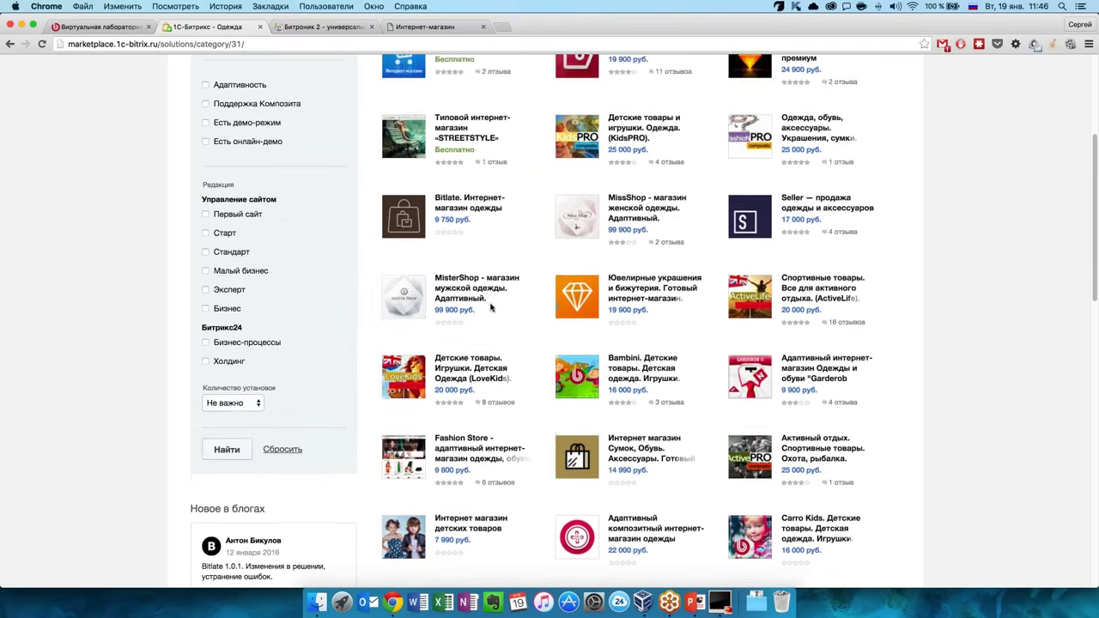
{"action": "scroll", "coordinate": [492, 307], "scroll_direction": "up", "scroll_amount": 7}
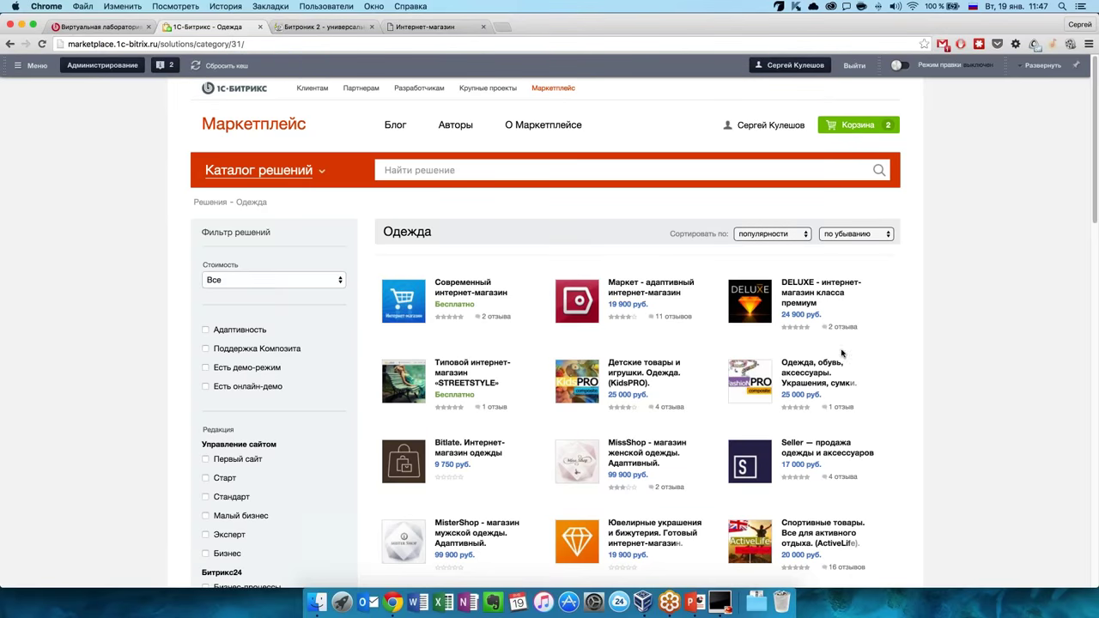
Search Google for 'virtualbox' in a new tab
{"action": "left_click", "coordinate": [505, 28]}
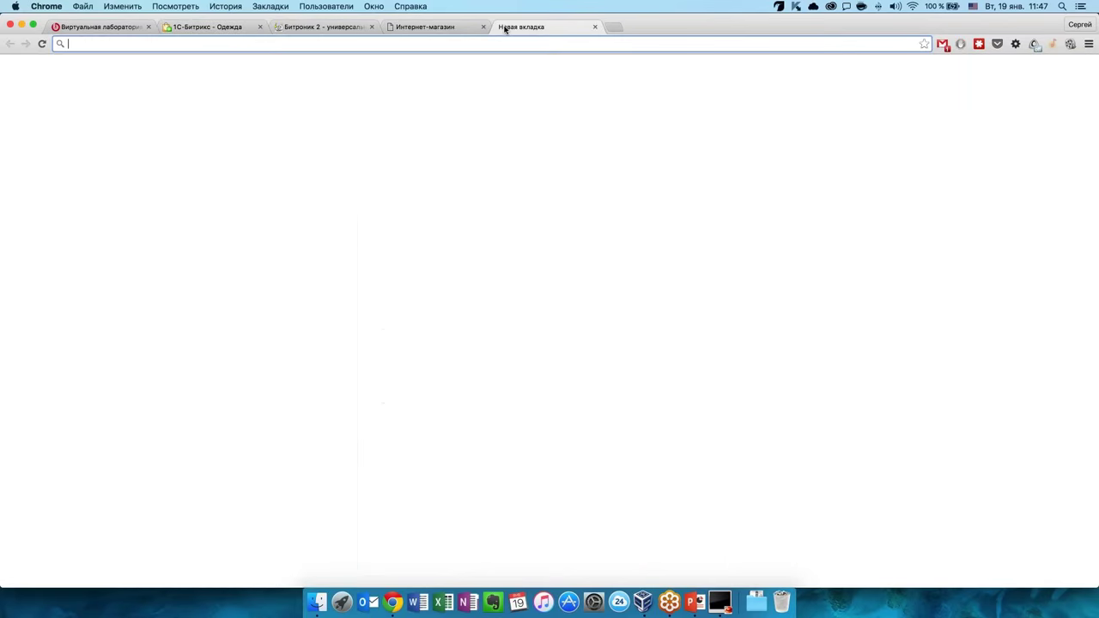
{"action": "type", "text": "google"}
{"action": "key", "text": "Return"}
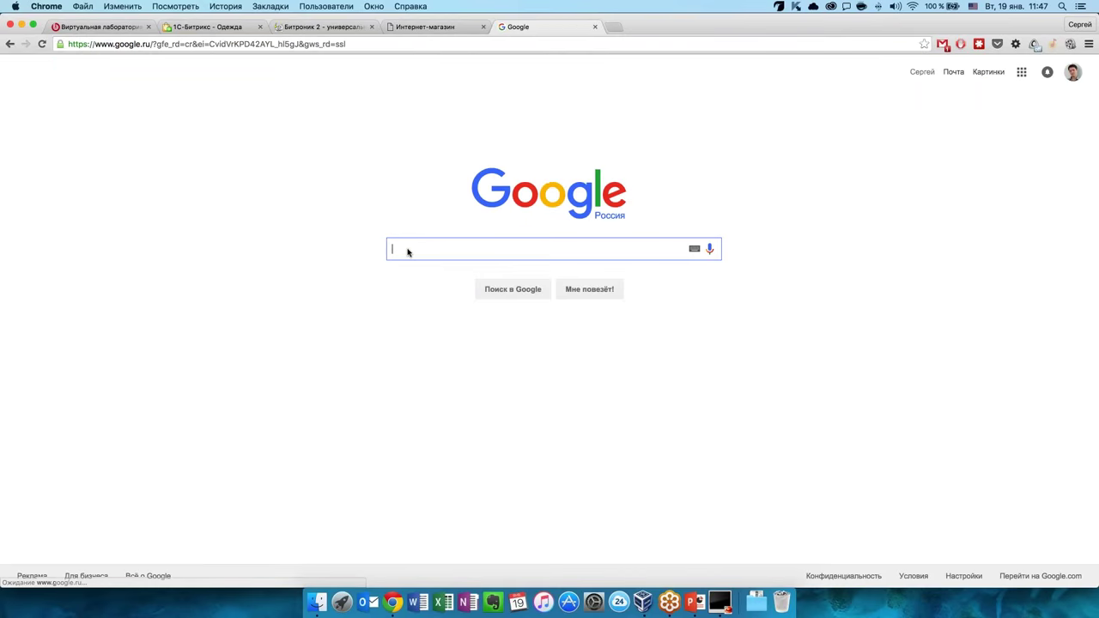
{"action": "type", "text": "virtu"}
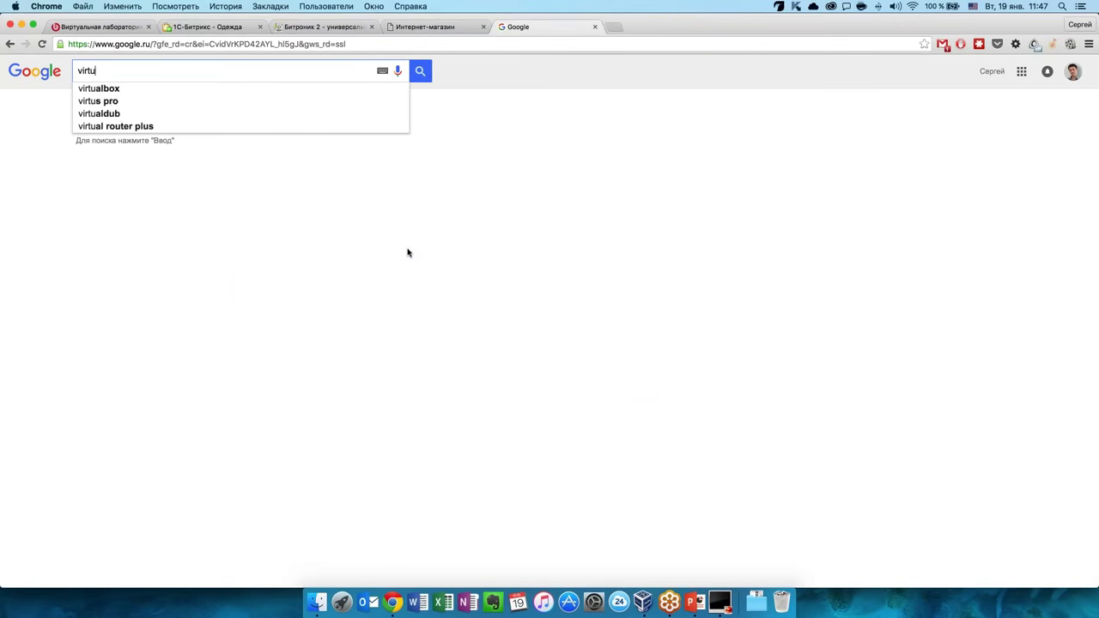
{"action": "type", "text": "albox"}
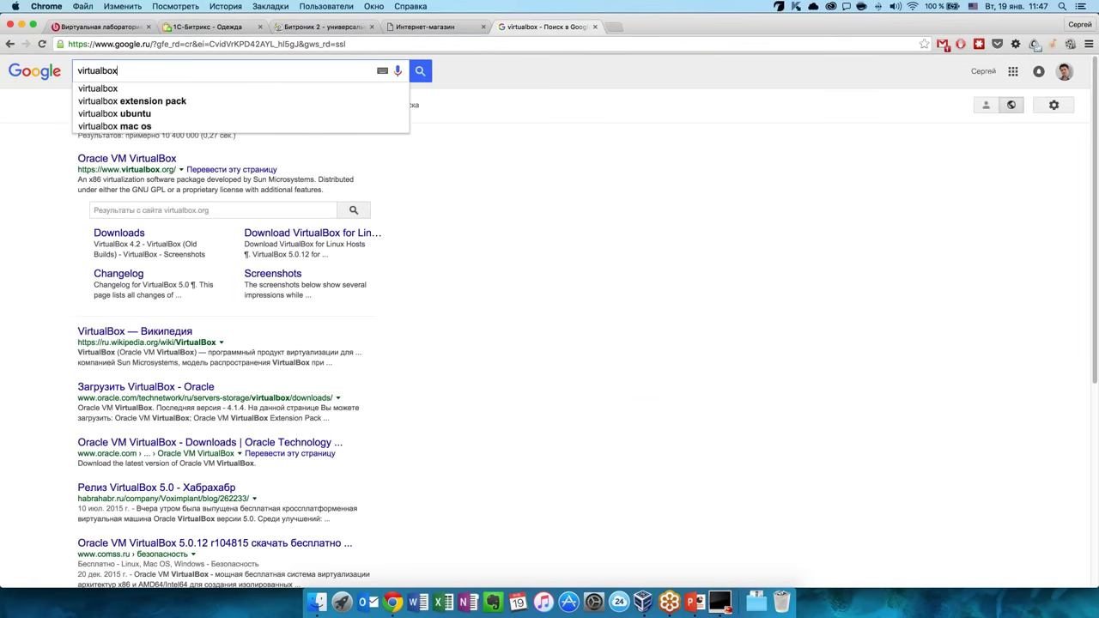
{"action": "key", "text": "Return"}
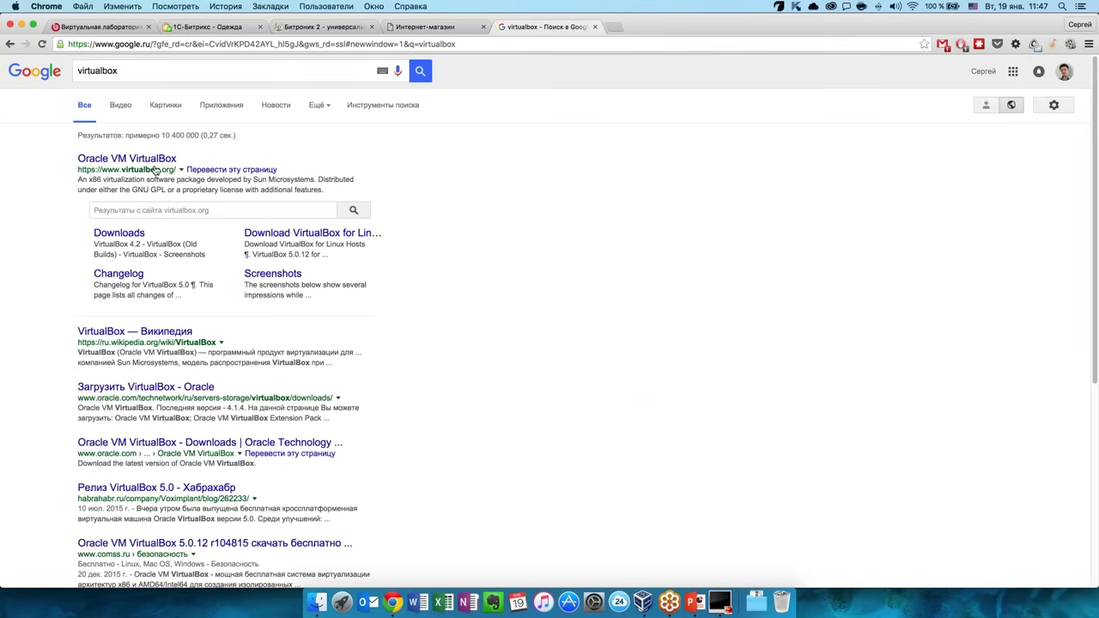
Visit the Oracle VM VirtualBox site, then close both VirtualBox tabs
{"action": "left_click", "coordinate": [160, 161]}
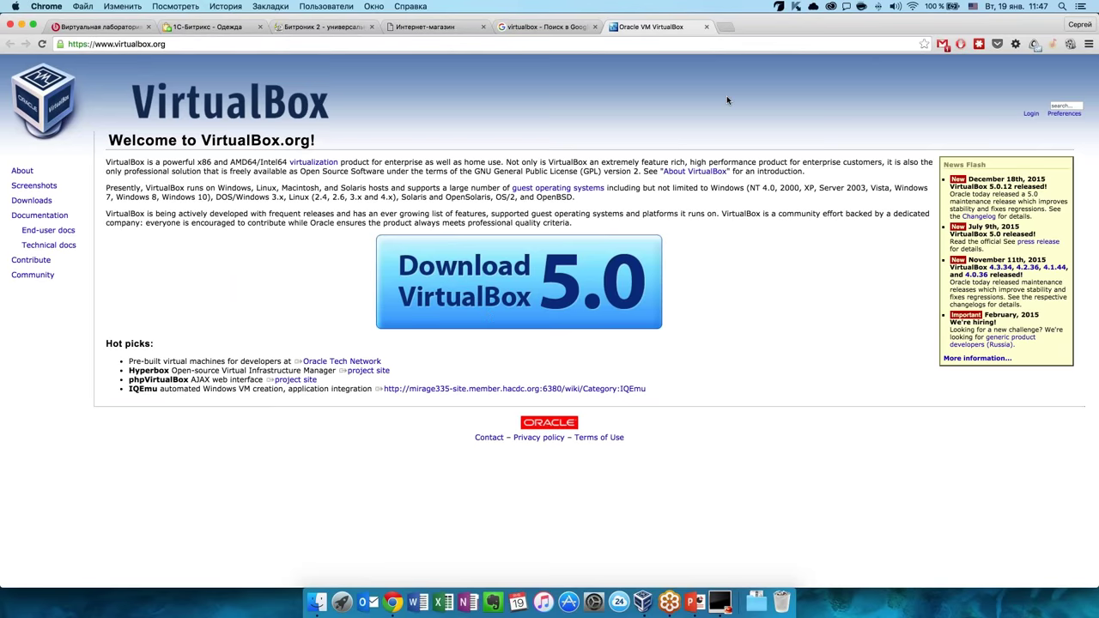
{"action": "middle_click", "coordinate": [580, 29]}
{"action": "middle_click", "coordinate": [580, 28]}
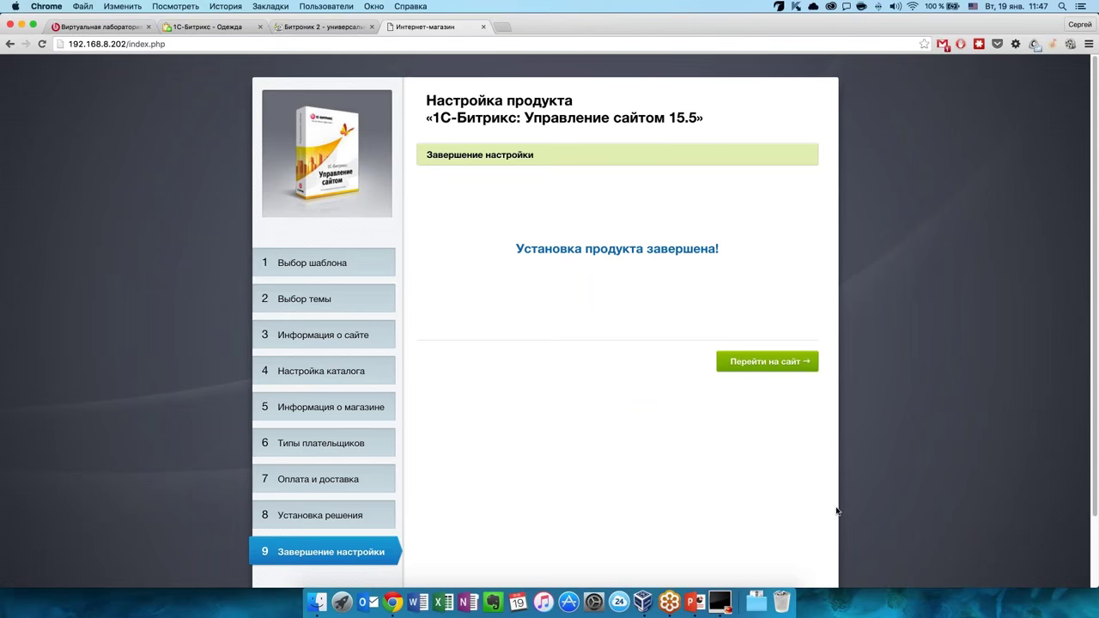
Go from the Виртуальная лаборатория sign-up form to the Демо page, then bring up VirtualBox Manager with MyShop
{"action": "left_click", "coordinate": [76, 28]}
{"action": "left_click", "coordinate": [11, 43]}
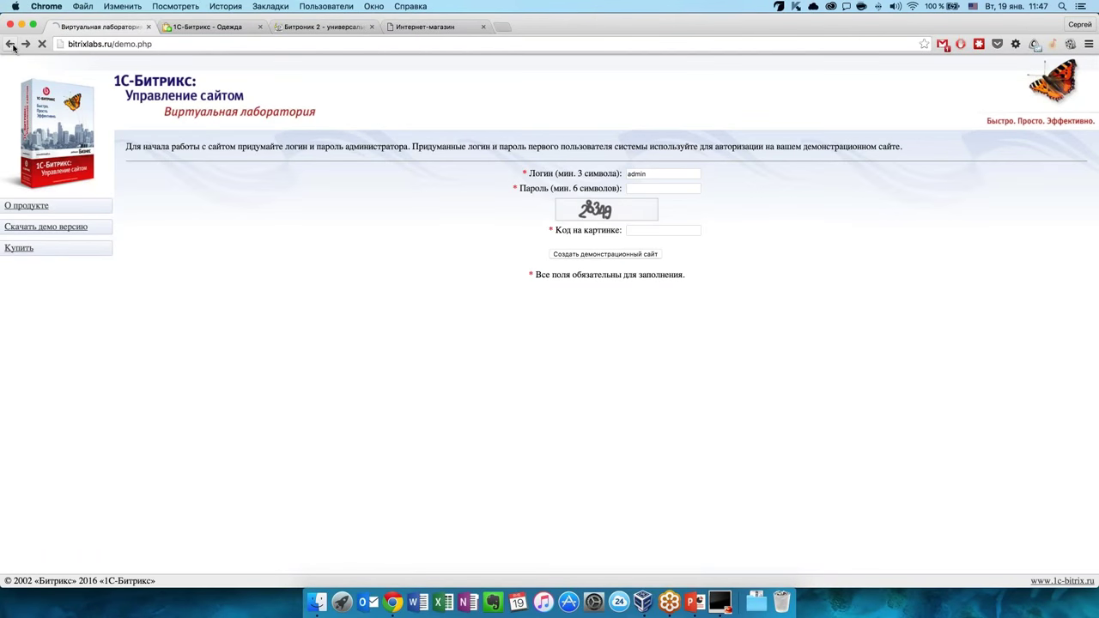
{"action": "left_click", "coordinate": [12, 45]}
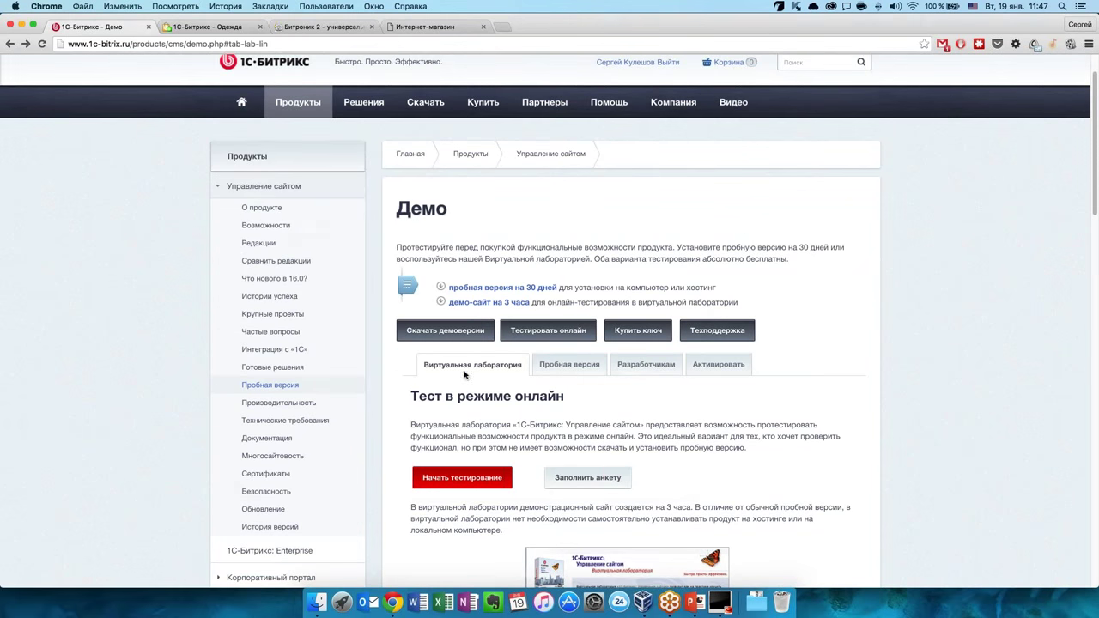
{"action": "left_click", "coordinate": [643, 603]}
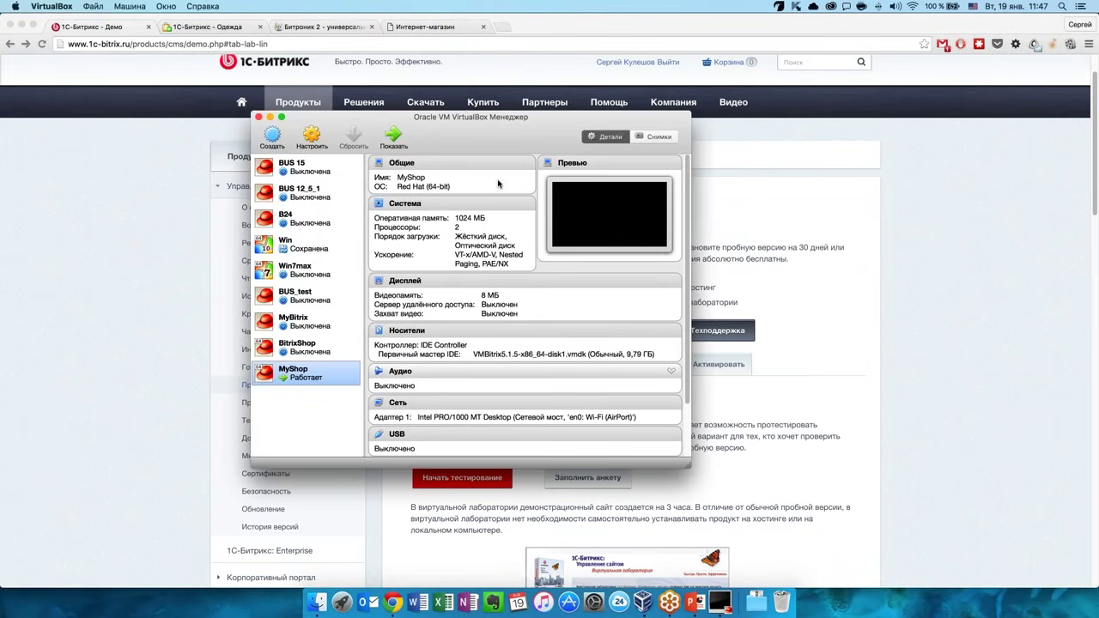
Bring Chrome's 1C-Bitrix Демо page back in front of VirtualBox Manager
{"action": "left_click", "coordinate": [754, 127]}
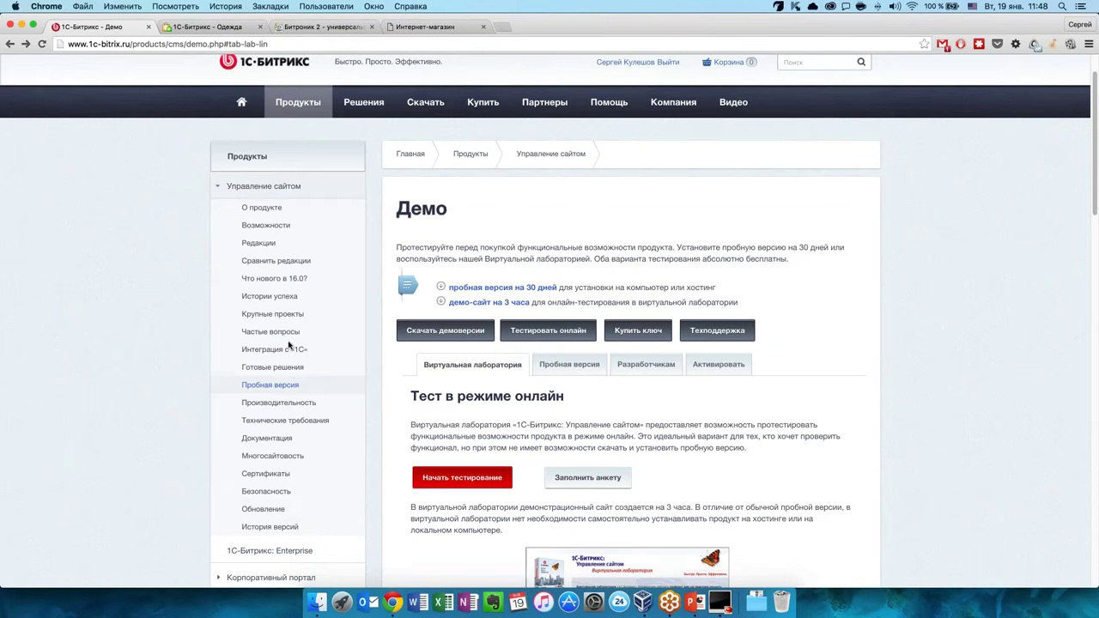
{"action": "scroll", "coordinate": [275, 421], "scroll_direction": "down", "scroll_amount": 5}
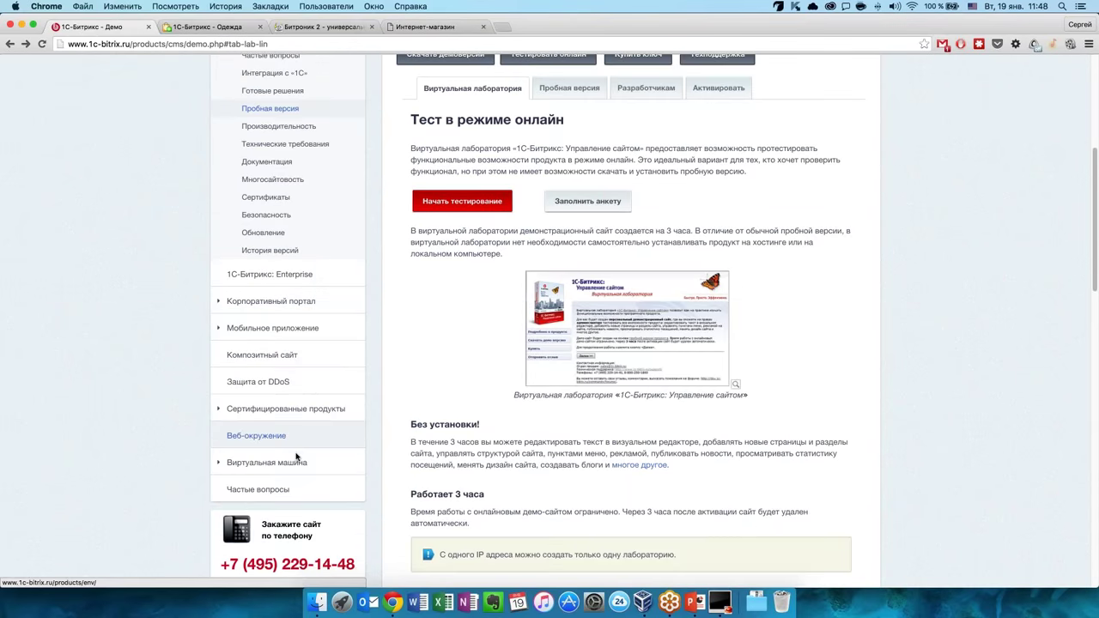
{"action": "left_click", "coordinate": [355, 458]}
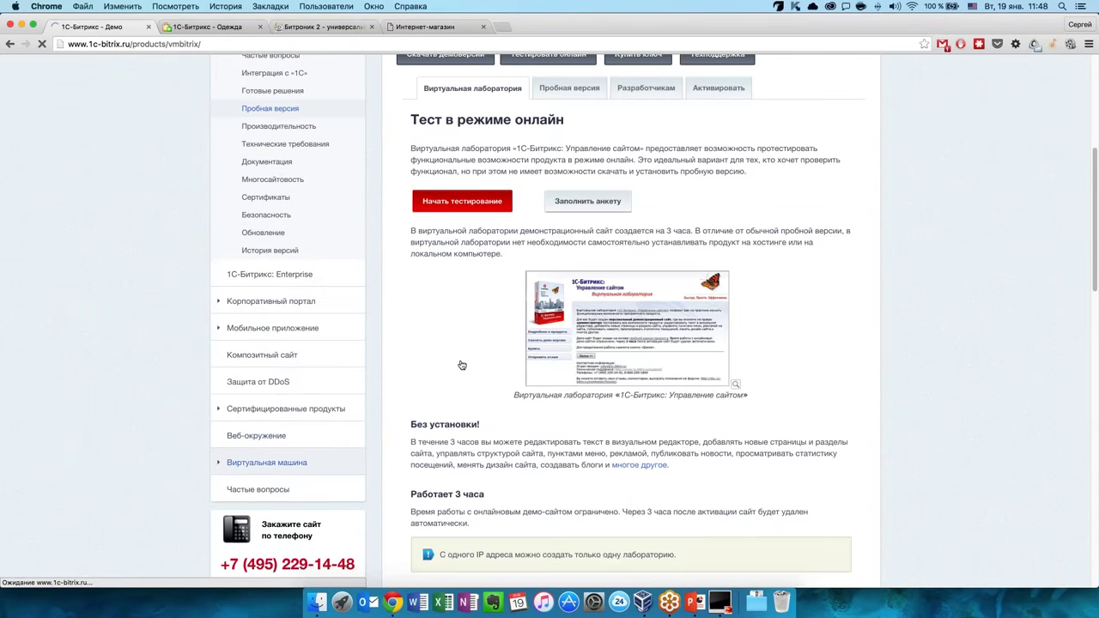
{"action": "scroll", "coordinate": [468, 370], "scroll_direction": "down", "scroll_amount": 5}
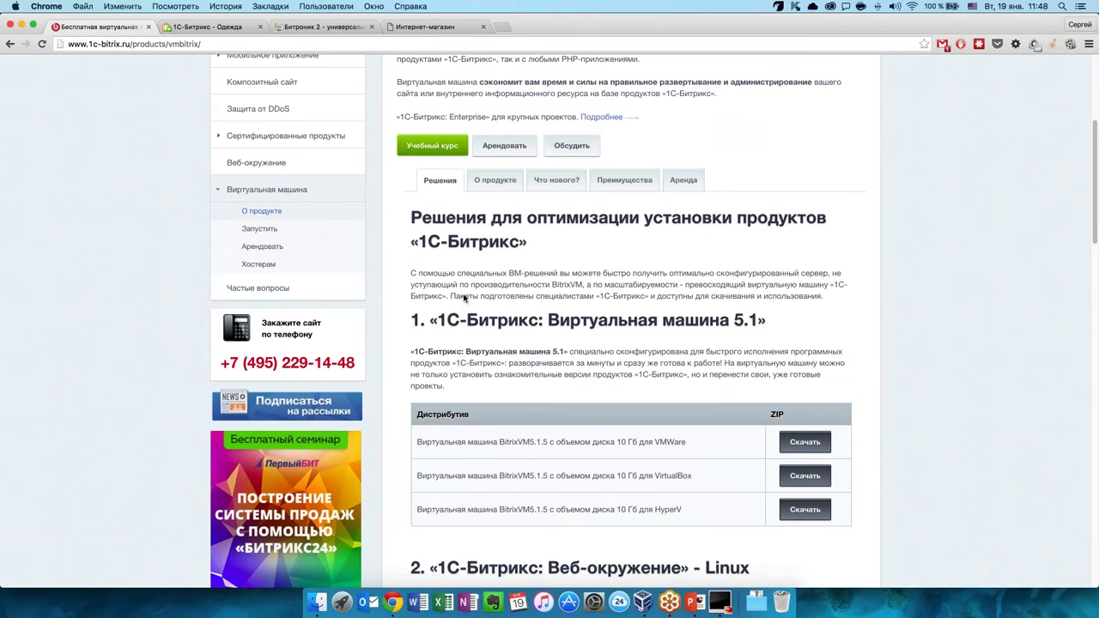
{"action": "scroll", "coordinate": [342, 260], "scroll_direction": "up", "scroll_amount": 5}
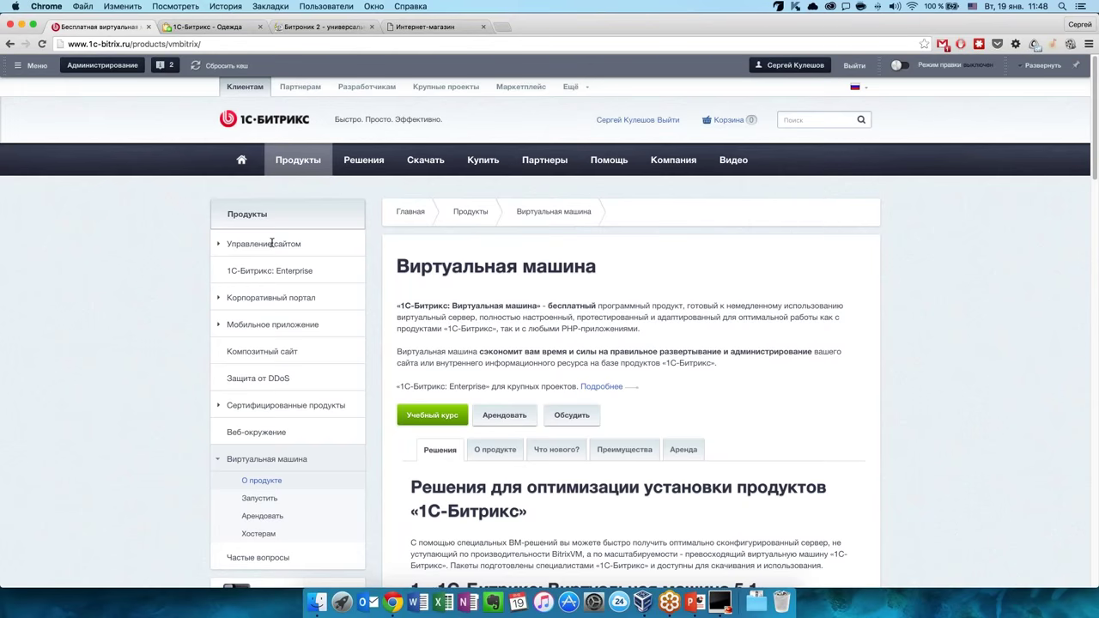
{"action": "left_click", "coordinate": [258, 124]}
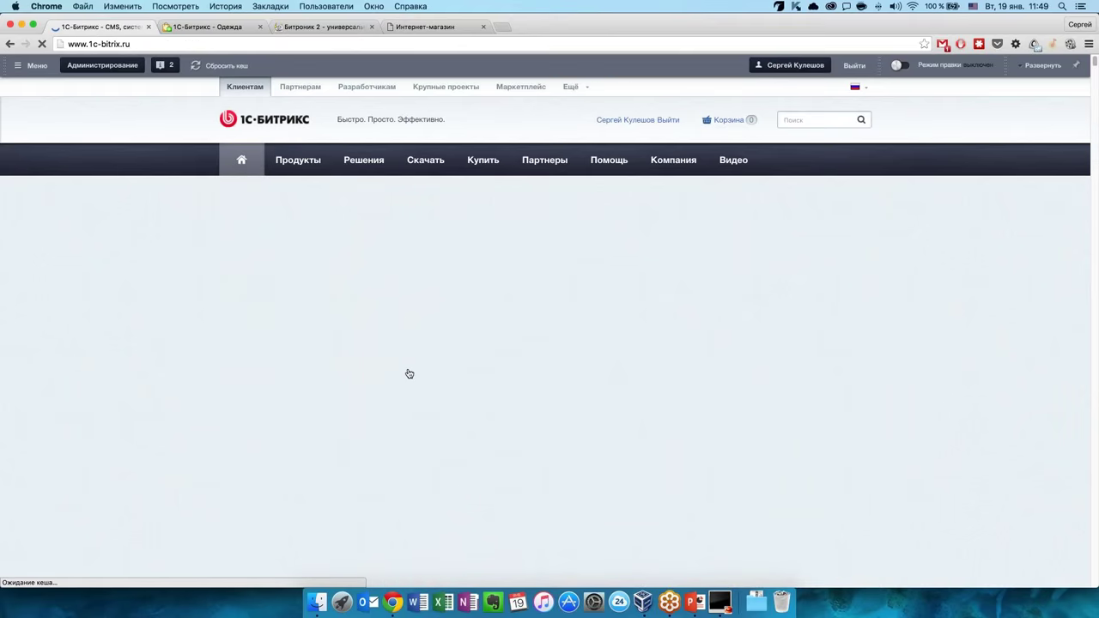
Browse older and newest events in the free seminars carousel
{"action": "scroll", "coordinate": [418, 386], "scroll_direction": "down", "scroll_amount": 10}
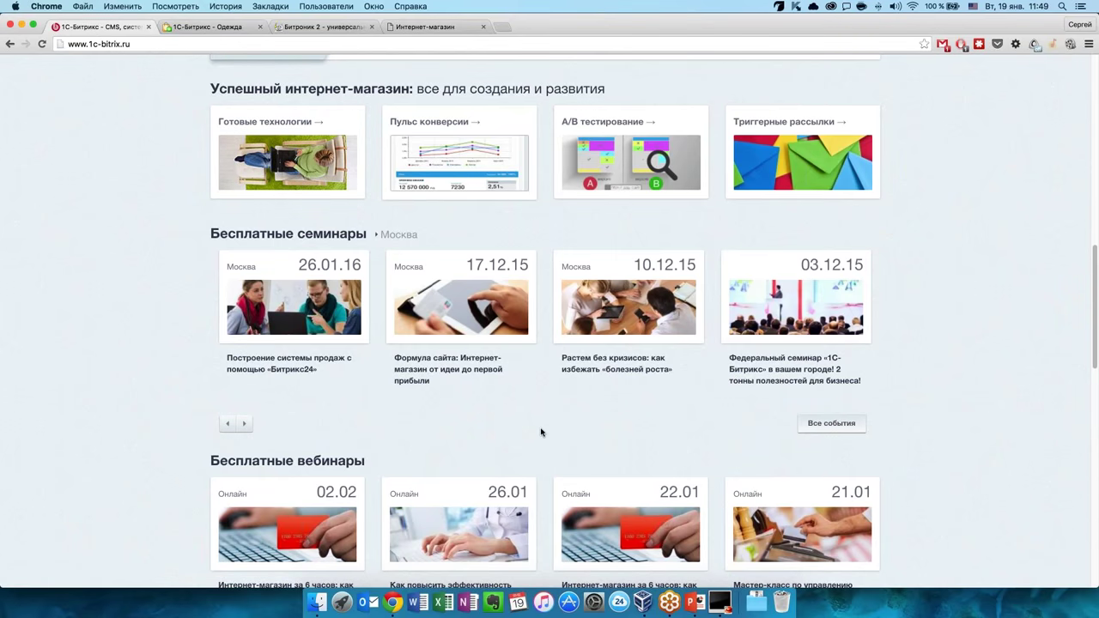
{"action": "left_click", "coordinate": [243, 425]}
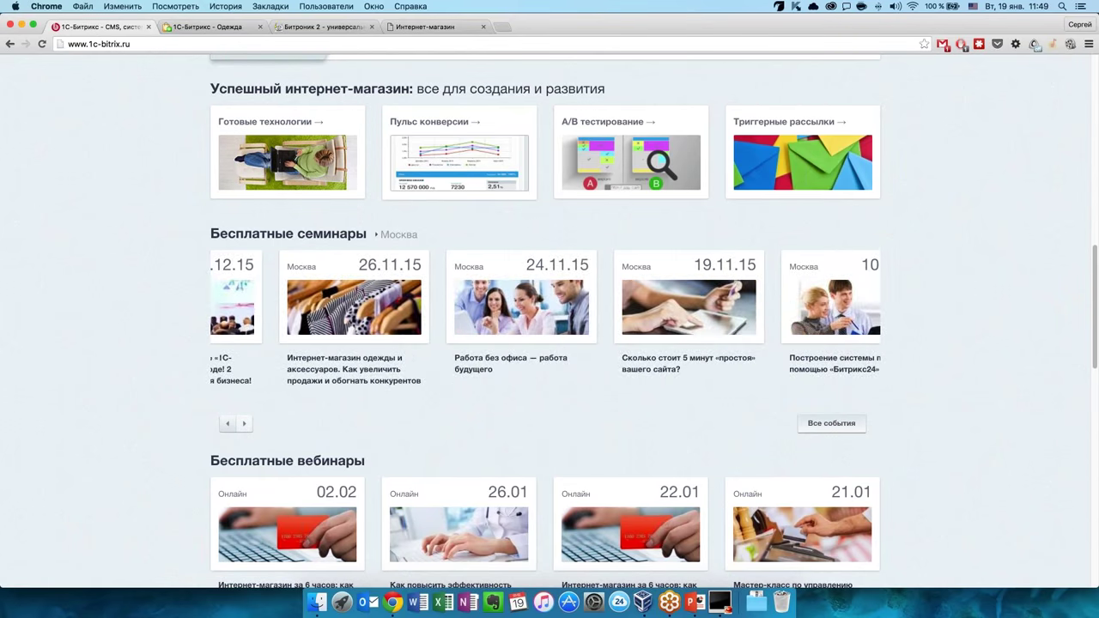
{"action": "left_click", "coordinate": [229, 425]}
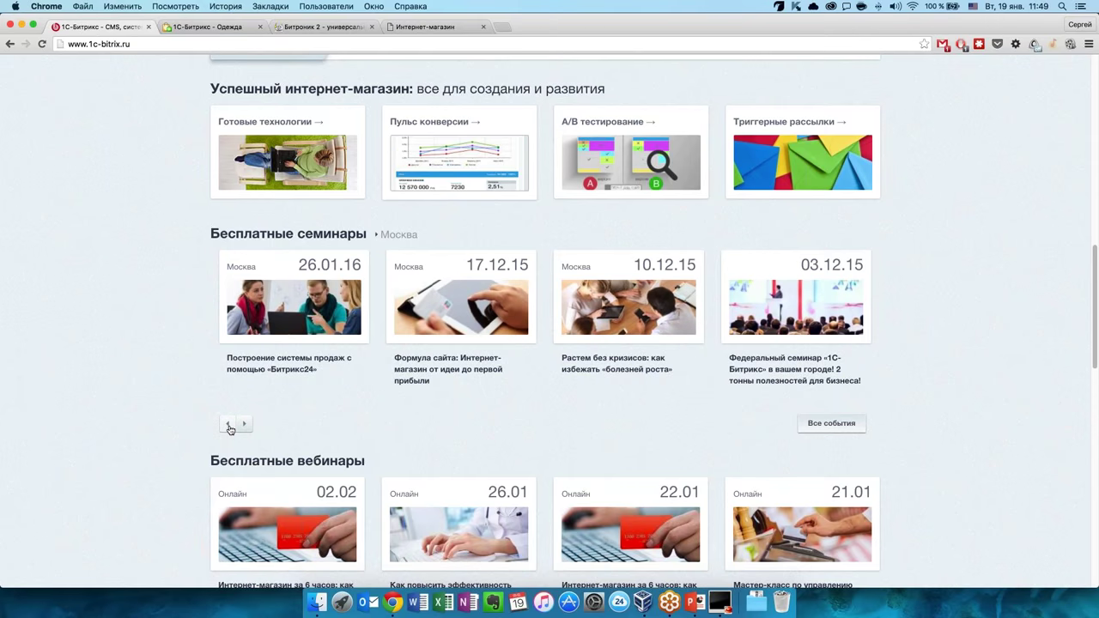
{"action": "left_click", "coordinate": [229, 425]}
{"action": "left_click", "coordinate": [245, 425]}
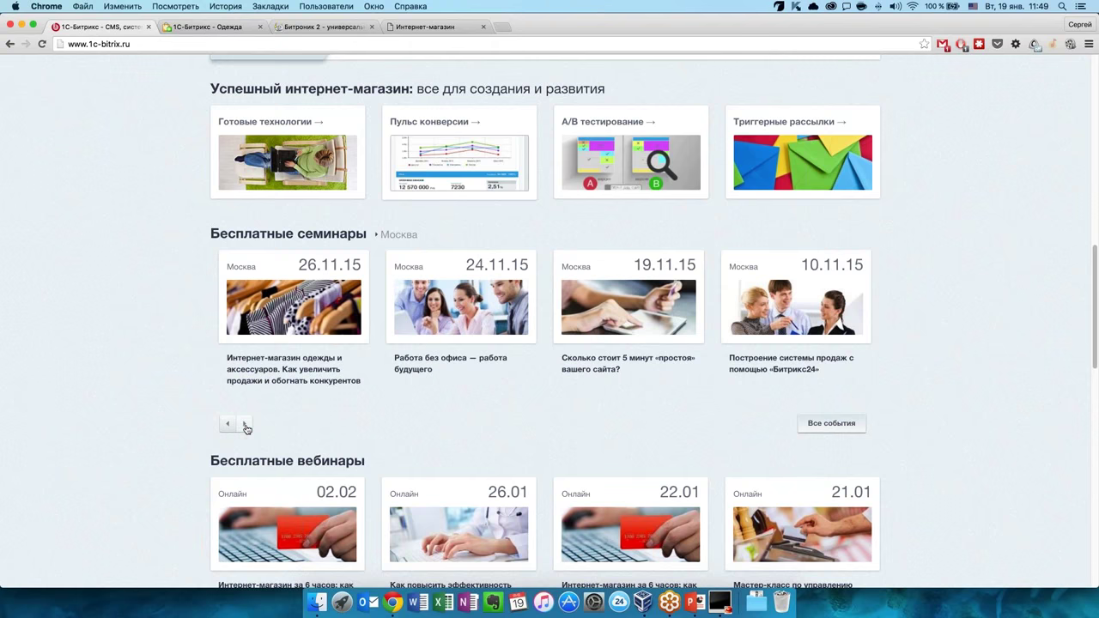
{"action": "left_click", "coordinate": [228, 426]}
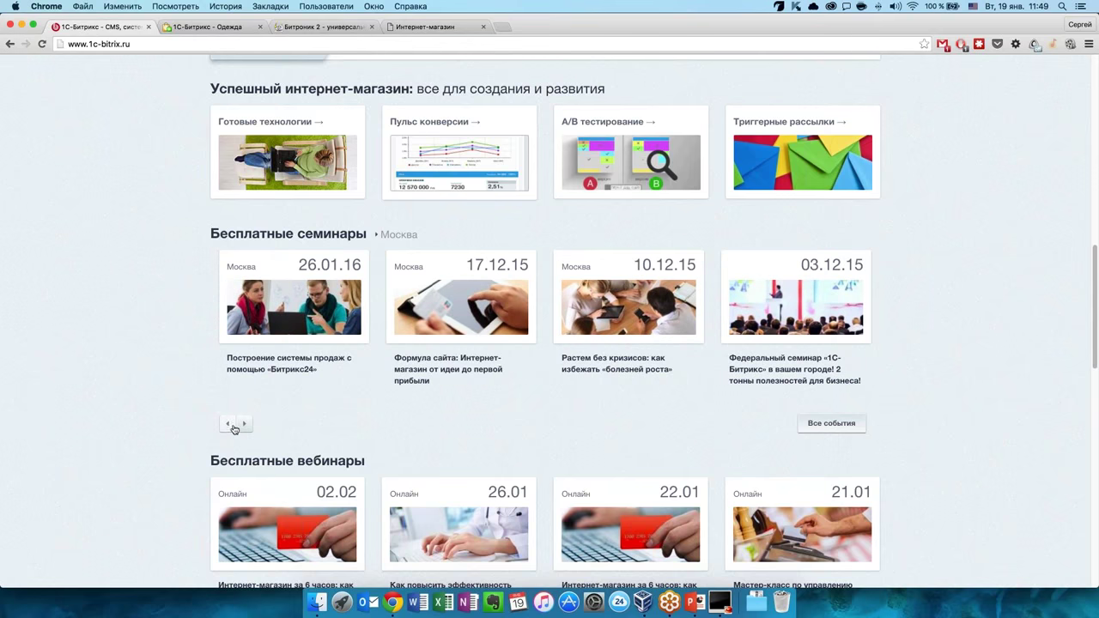
Reload the page and open the 21.01 order-management master-class webinar
{"action": "key", "text": "super+r"}
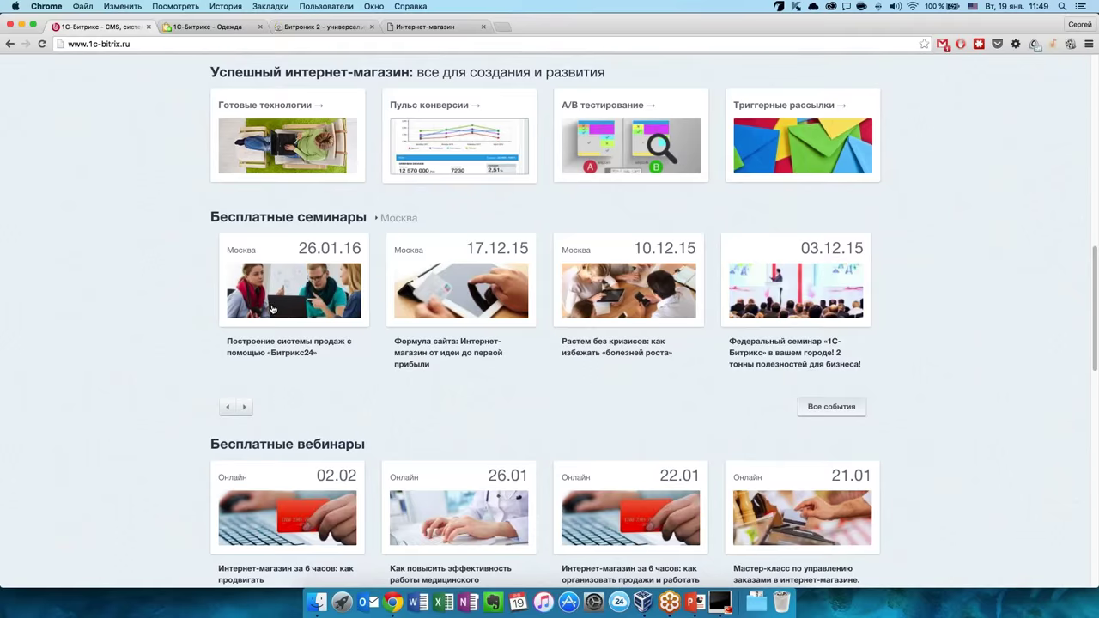
{"action": "scroll", "coordinate": [269, 364], "scroll_direction": "down", "scroll_amount": 3}
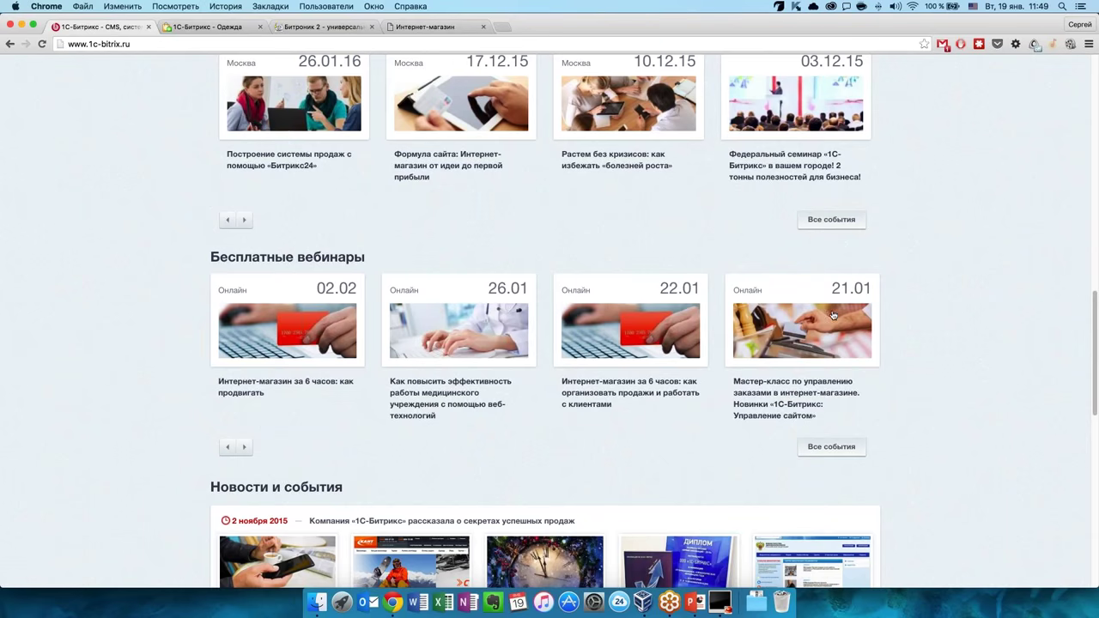
{"action": "left_click", "coordinate": [756, 393]}
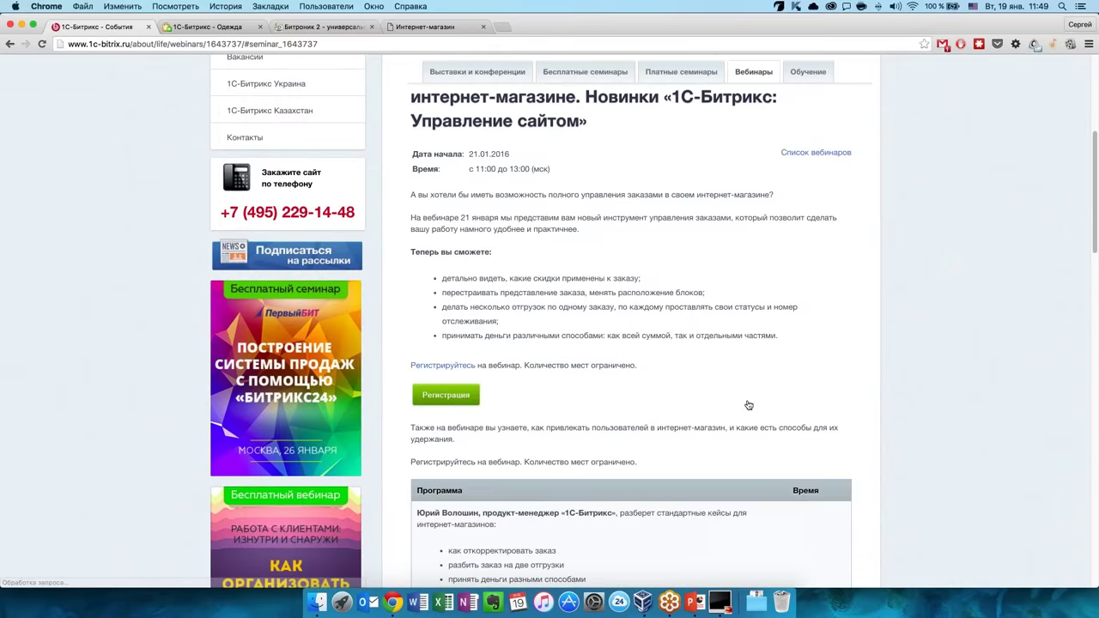
Read the webinar programme, go back, and open the События list of all free webinars
{"action": "scroll", "coordinate": [748, 406], "scroll_direction": "down", "scroll_amount": 5}
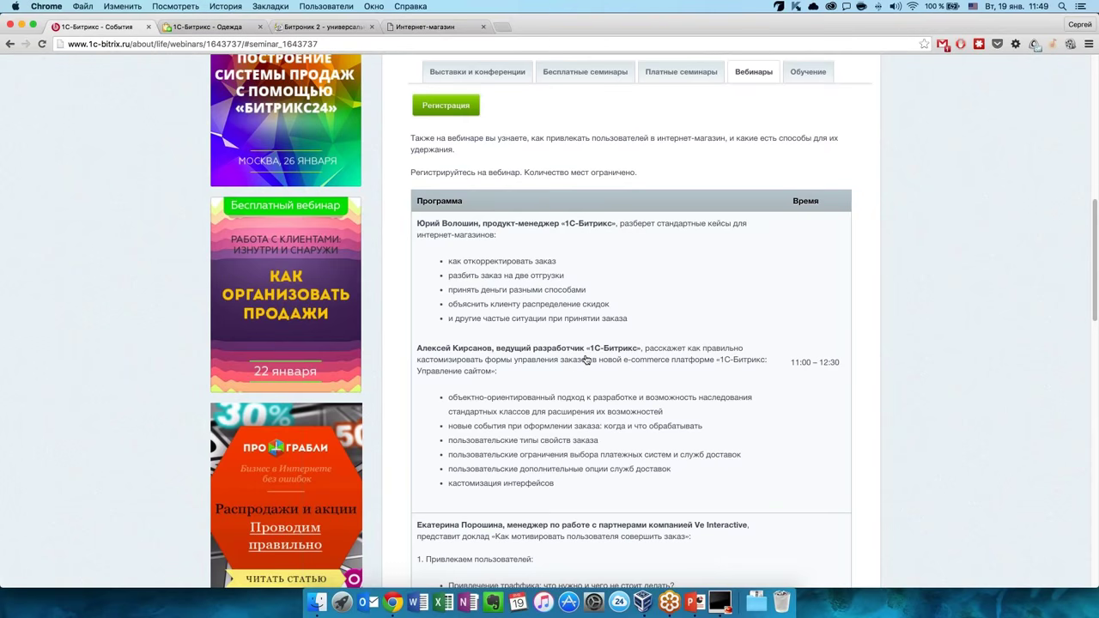
{"action": "scroll", "coordinate": [586, 360], "scroll_direction": "down", "scroll_amount": 1}
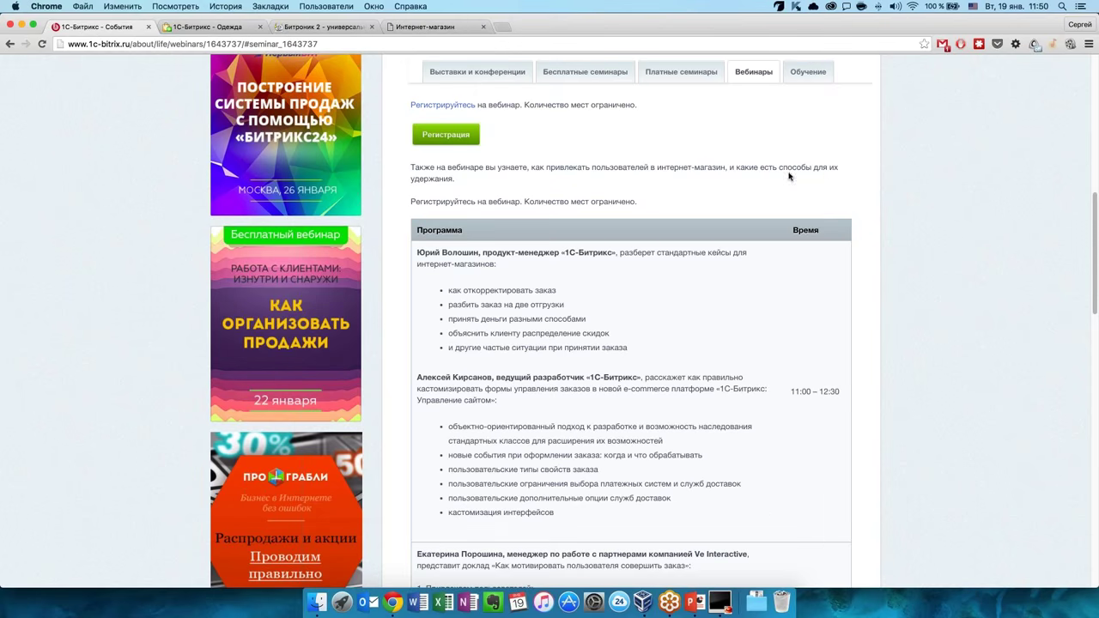
{"action": "scroll", "coordinate": [606, 201], "scroll_direction": "up", "scroll_amount": 10}
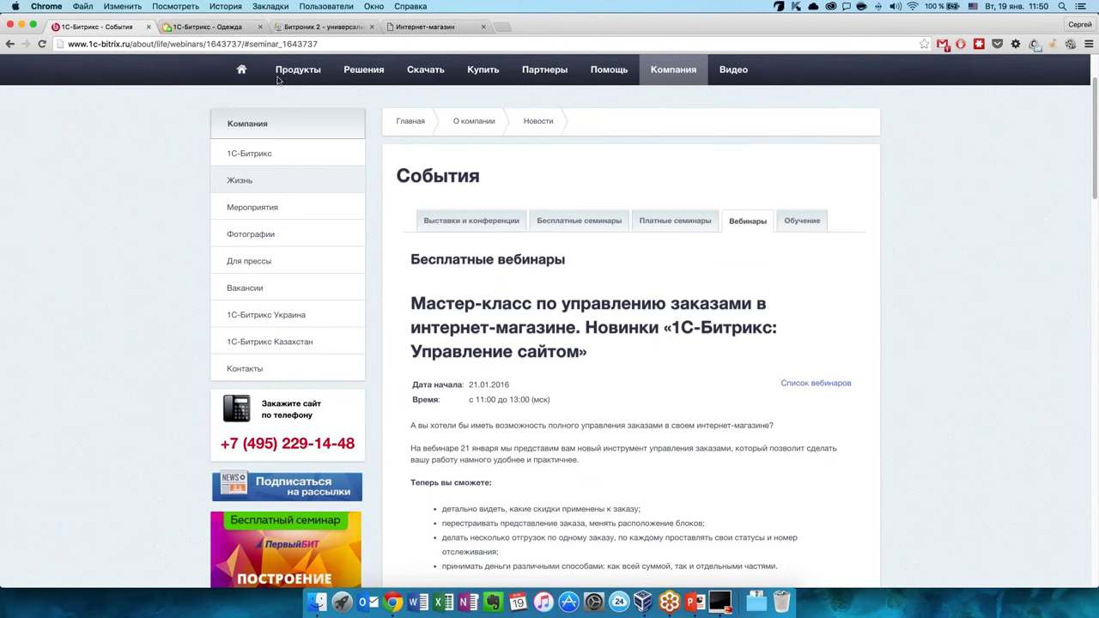
{"action": "left_click", "coordinate": [9, 43]}
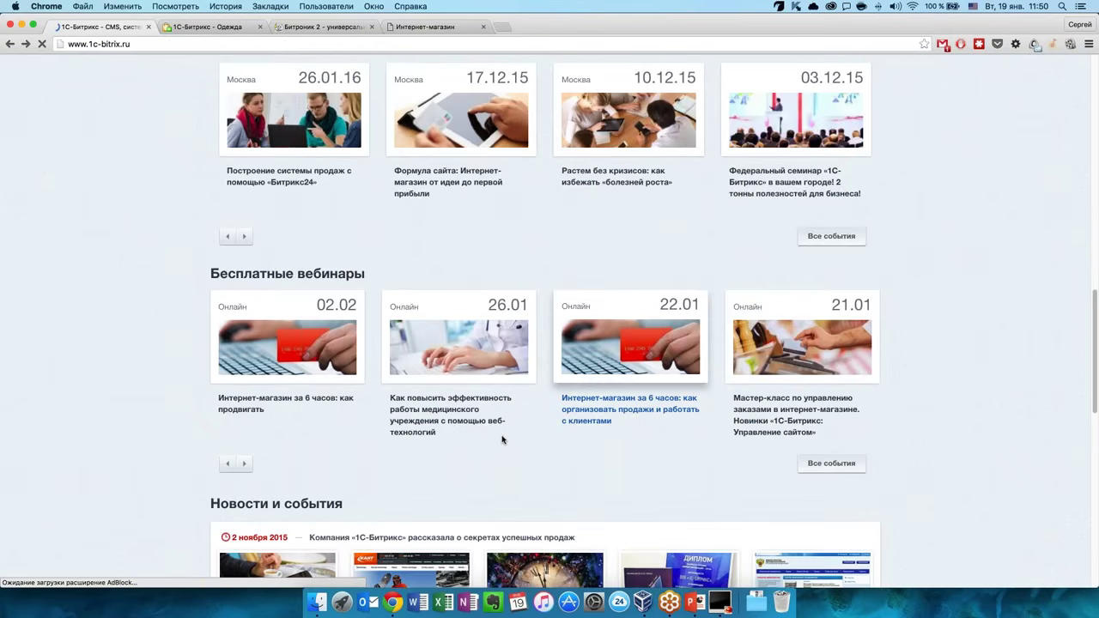
{"action": "left_click", "coordinate": [830, 463]}
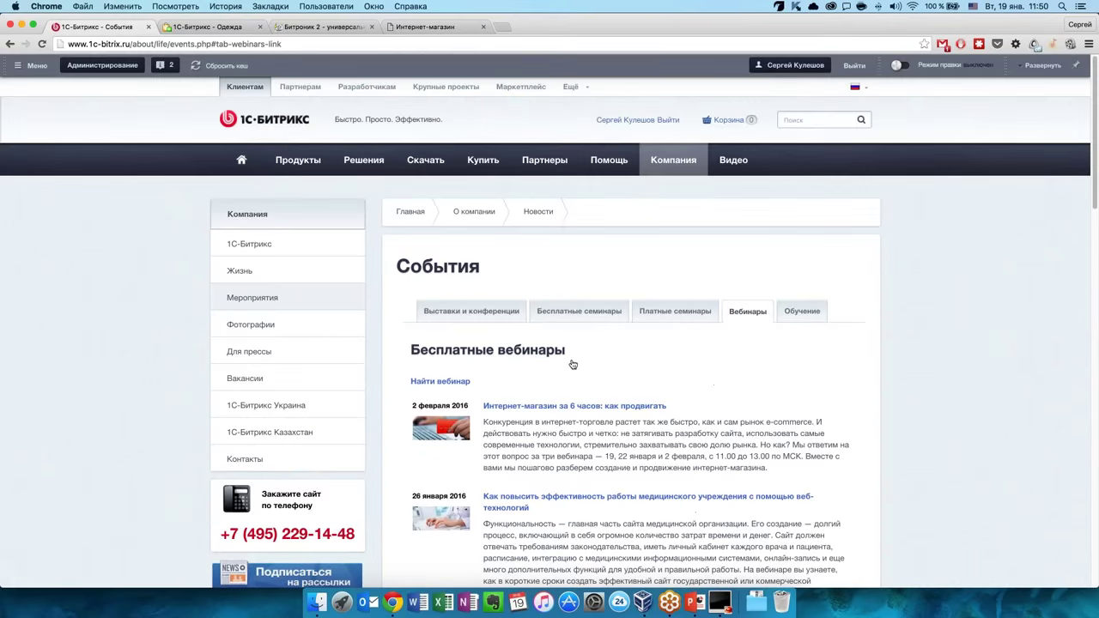
In Найти вебинар, select topic Интернет-магазины and product 1С-Битрикс: Управление сайтом
{"action": "scroll", "coordinate": [573, 364], "scroll_direction": "down", "scroll_amount": 4}
{"action": "left_click", "coordinate": [453, 232]}
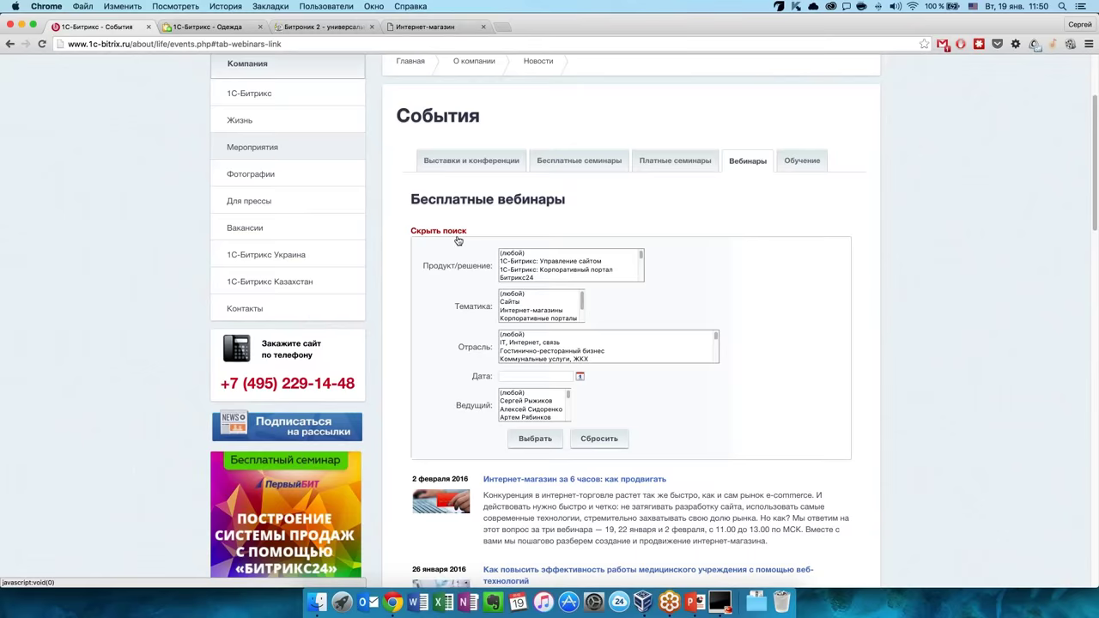
{"action": "scroll", "coordinate": [457, 240], "scroll_direction": "down", "scroll_amount": 2}
{"action": "scroll", "coordinate": [531, 260], "scroll_direction": "down", "scroll_amount": 1}
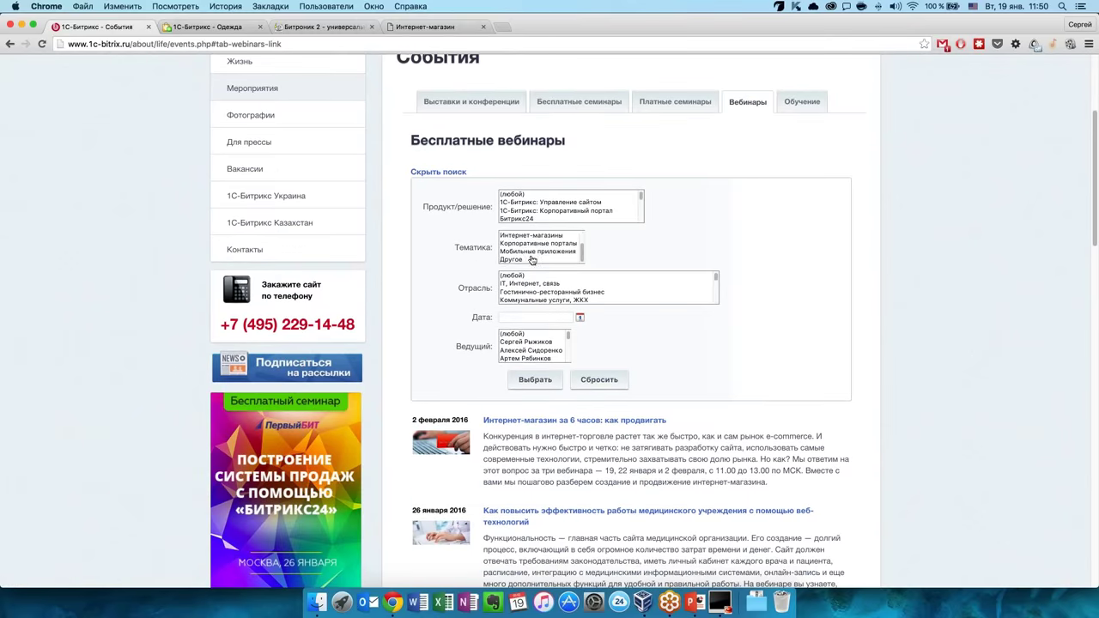
{"action": "scroll", "coordinate": [532, 260], "scroll_direction": "down", "scroll_amount": 1}
{"action": "left_click", "coordinate": [532, 227]}
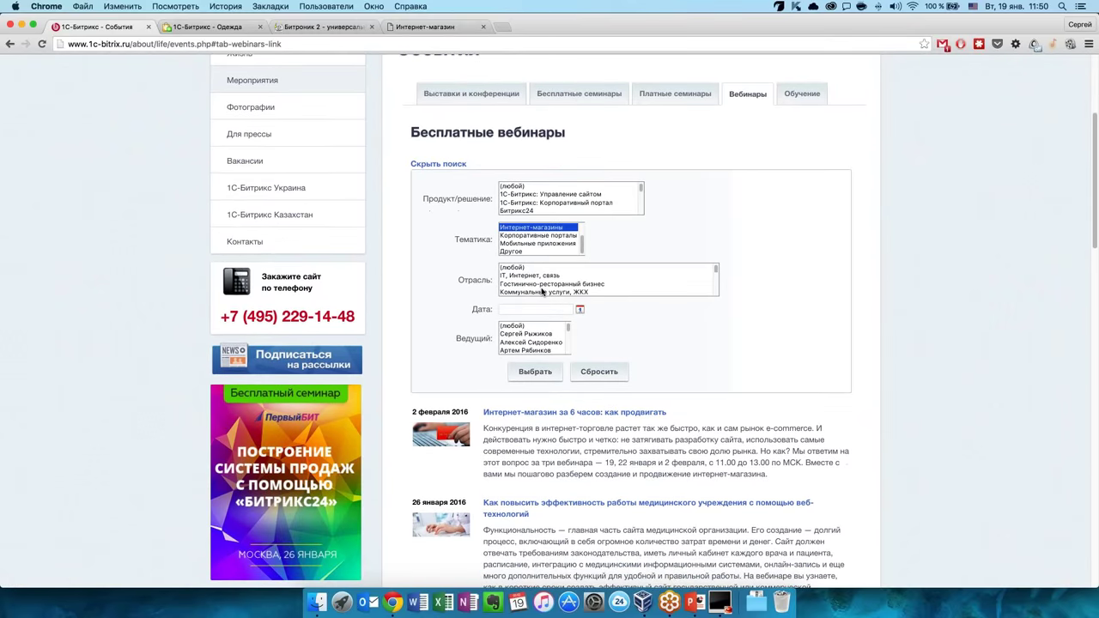
{"action": "scroll", "coordinate": [542, 283], "scroll_direction": "down", "scroll_amount": 1}
{"action": "scroll", "coordinate": [534, 245], "scroll_direction": "up", "scroll_amount": 1}
{"action": "scroll", "coordinate": [548, 202], "scroll_direction": "down", "scroll_amount": 2}
{"action": "scroll", "coordinate": [550, 200], "scroll_direction": "up", "scroll_amount": 2}
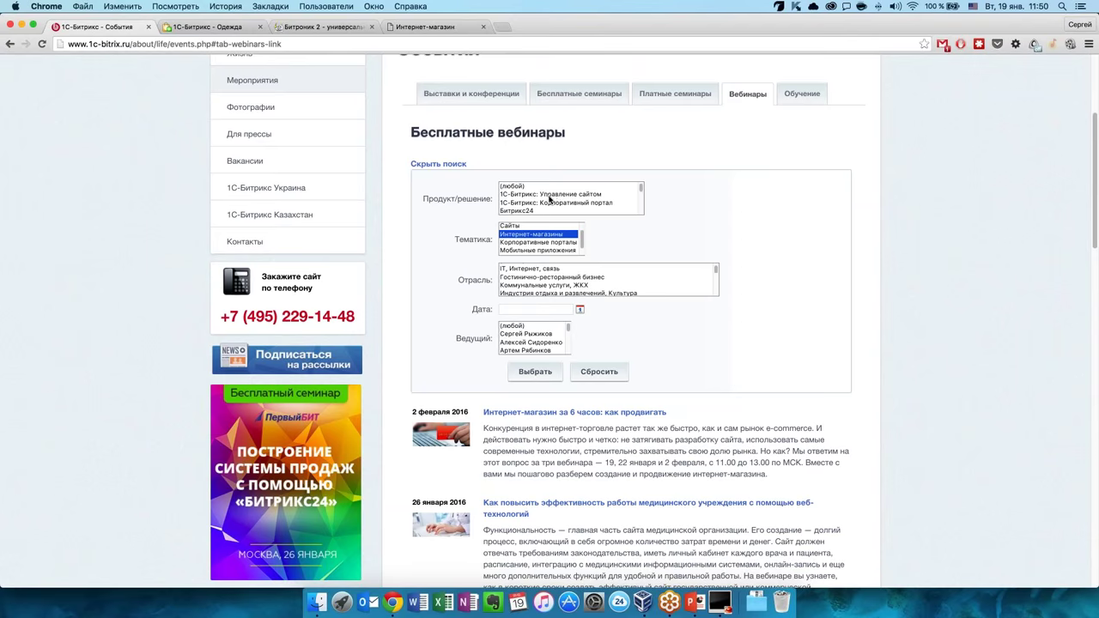
{"action": "left_click", "coordinate": [550, 194]}
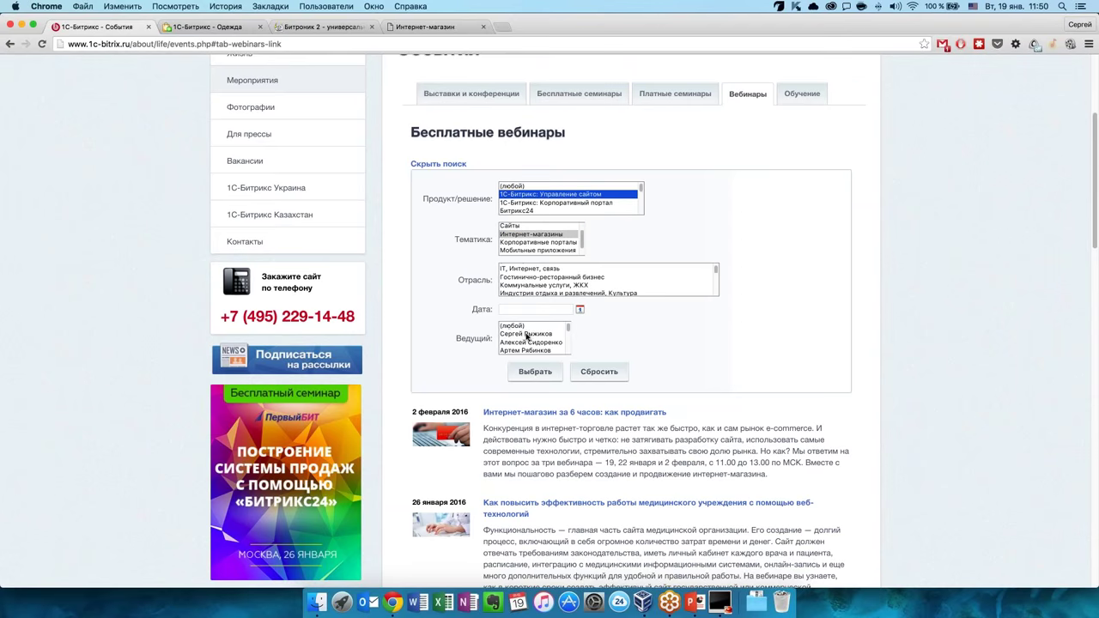
Apply the filter and scroll webinars 1–11 of 102 back to 25 November 2015
{"action": "scroll", "coordinate": [530, 339], "scroll_direction": "down", "scroll_amount": 5}
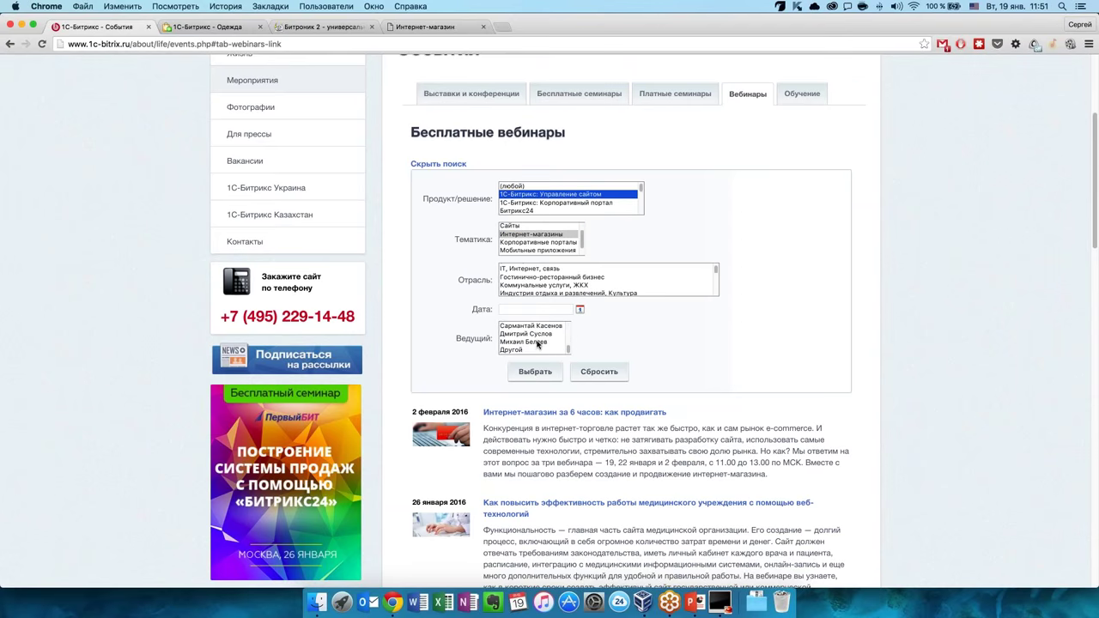
{"action": "scroll", "coordinate": [537, 344], "scroll_direction": "down", "scroll_amount": 1}
{"action": "scroll", "coordinate": [536, 333], "scroll_direction": "up", "scroll_amount": 5}
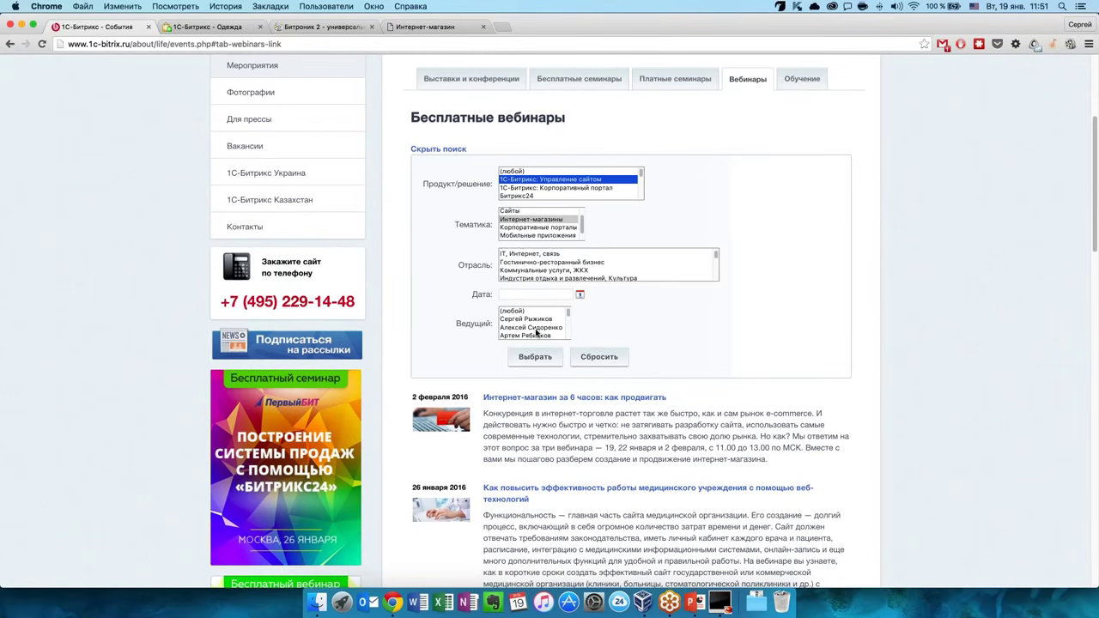
{"action": "scroll", "coordinate": [536, 335], "scroll_direction": "down", "scroll_amount": 2}
{"action": "left_click", "coordinate": [541, 361]}
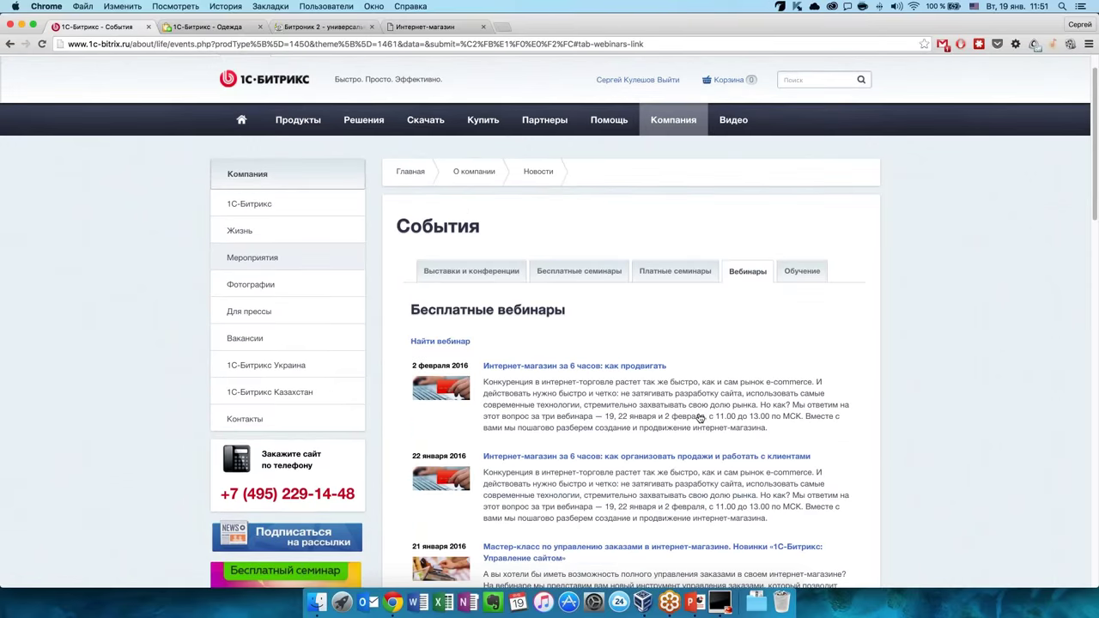
{"action": "scroll", "coordinate": [700, 418], "scroll_direction": "down", "scroll_amount": 5}
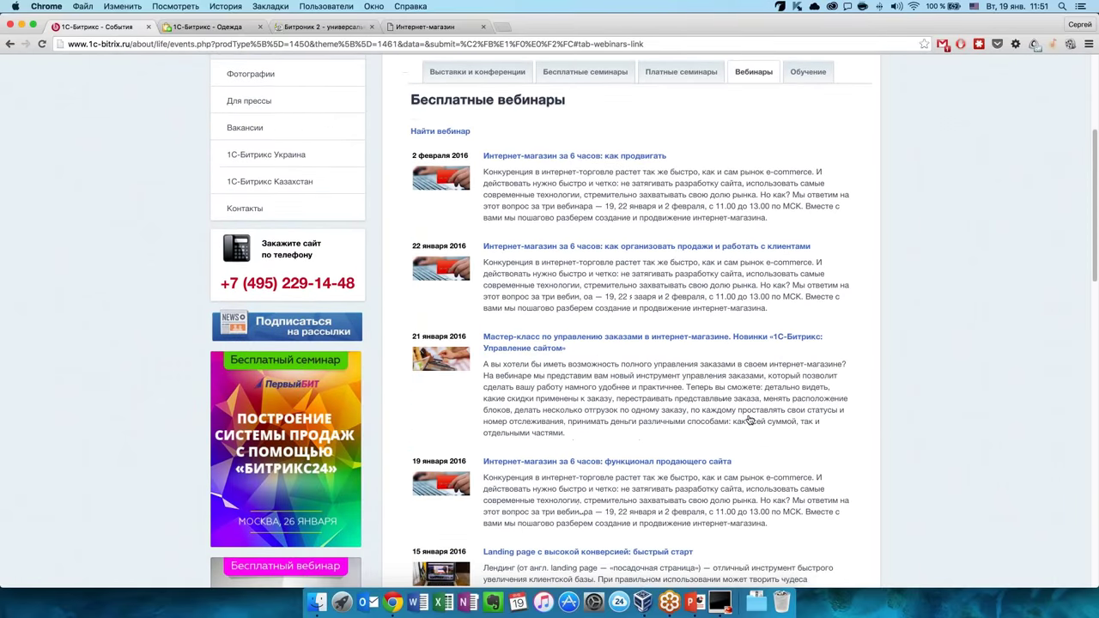
{"action": "scroll", "coordinate": [750, 420], "scroll_direction": "down", "scroll_amount": 10}
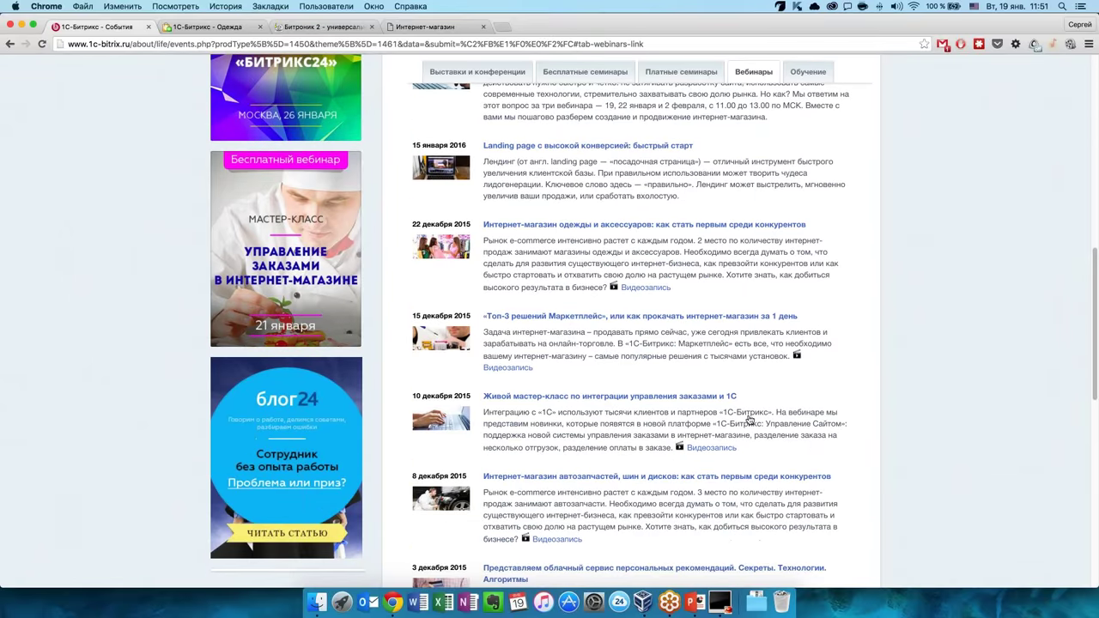
{"action": "scroll", "coordinate": [750, 420], "scroll_direction": "down", "scroll_amount": 2}
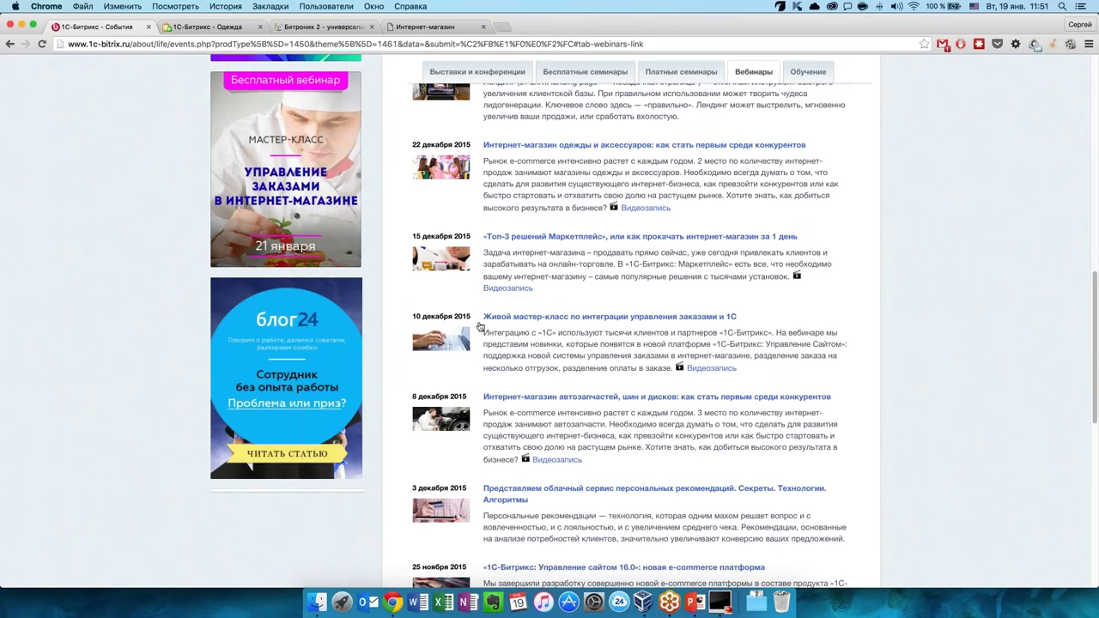
{"action": "scroll", "coordinate": [593, 329], "scroll_direction": "down", "scroll_amount": 5}
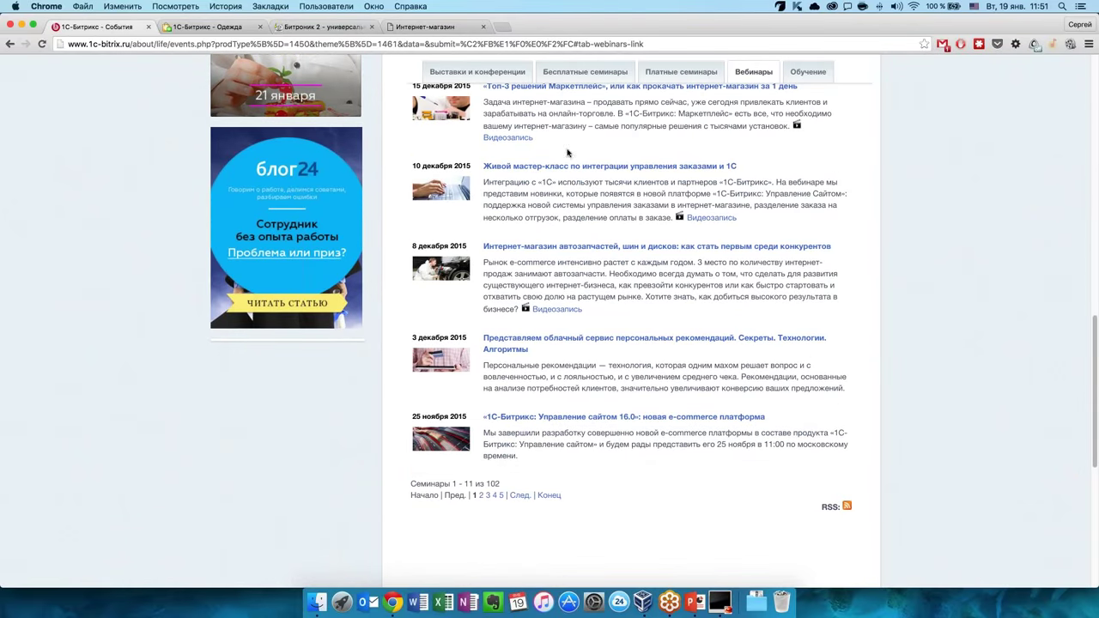
From the Интернет-магазин installation-complete tab, open the new red-themed МАГАЗИН store site
{"action": "left_click", "coordinate": [409, 29]}
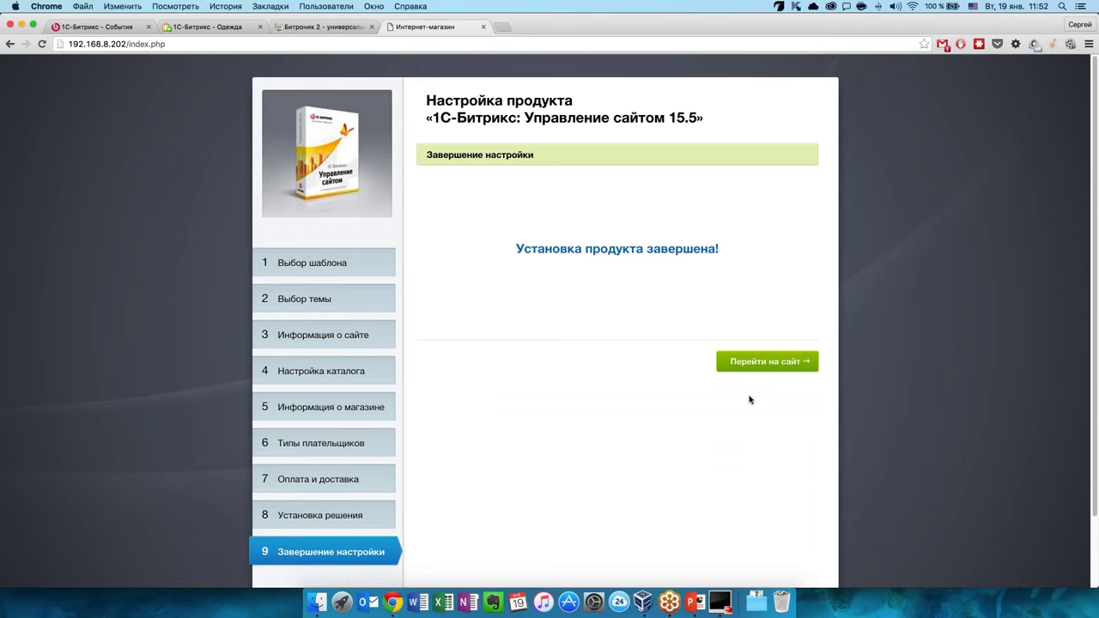
{"action": "left_click", "coordinate": [761, 369]}
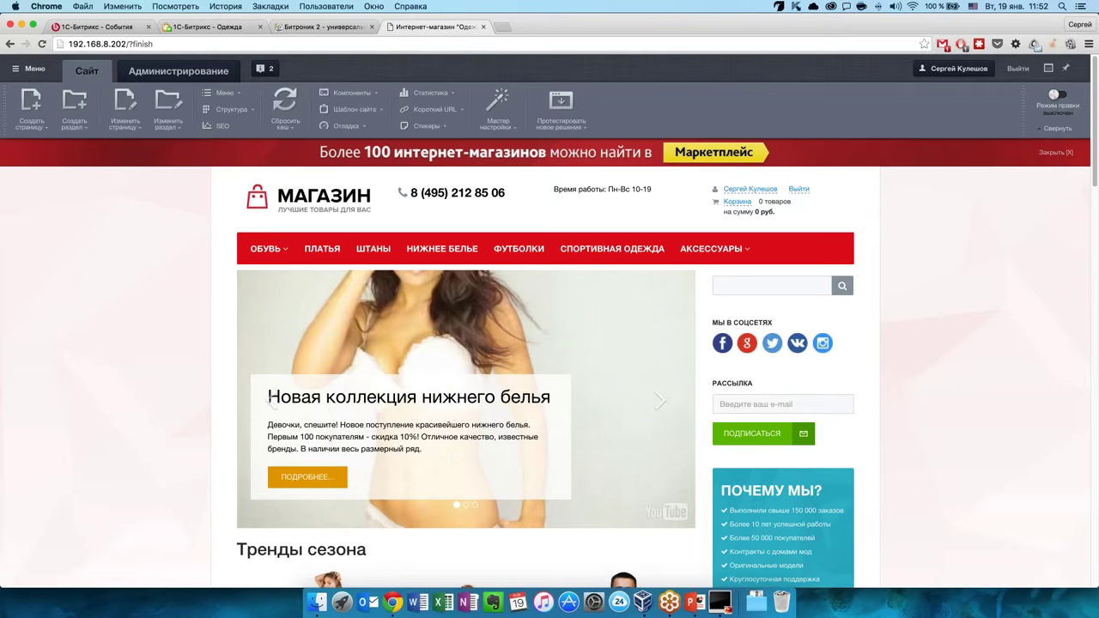
Collapse the admin panel and scroll through the store's home page and back to the top
{"action": "left_click", "coordinate": [1056, 128]}
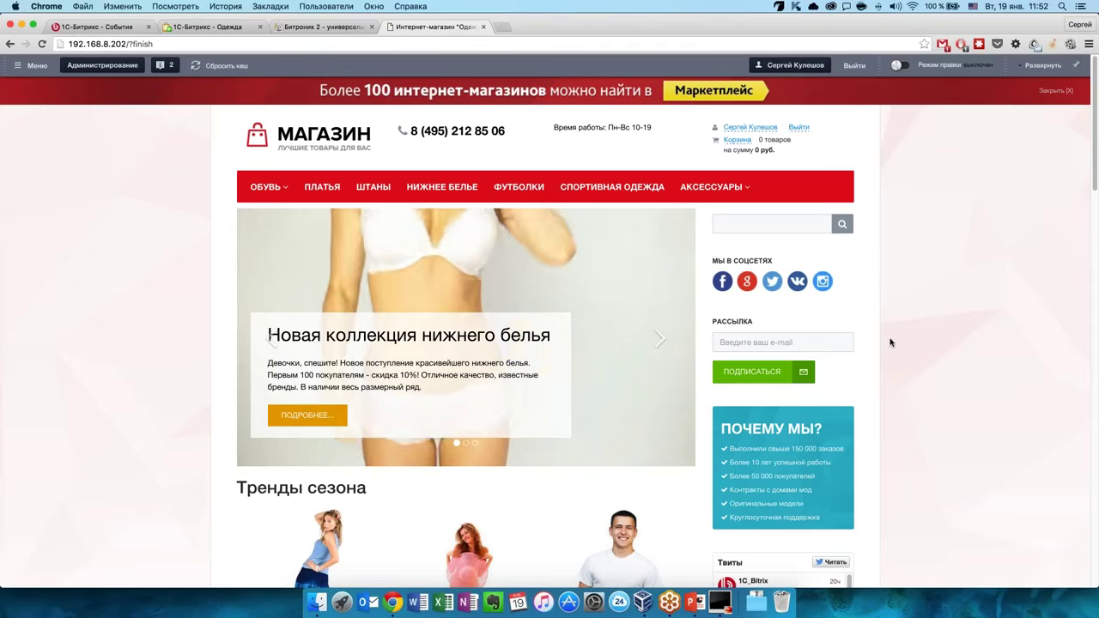
{"action": "scroll", "coordinate": [888, 343], "scroll_direction": "down", "scroll_amount": 1}
{"action": "scroll", "coordinate": [890, 347], "scroll_direction": "down", "scroll_amount": 10}
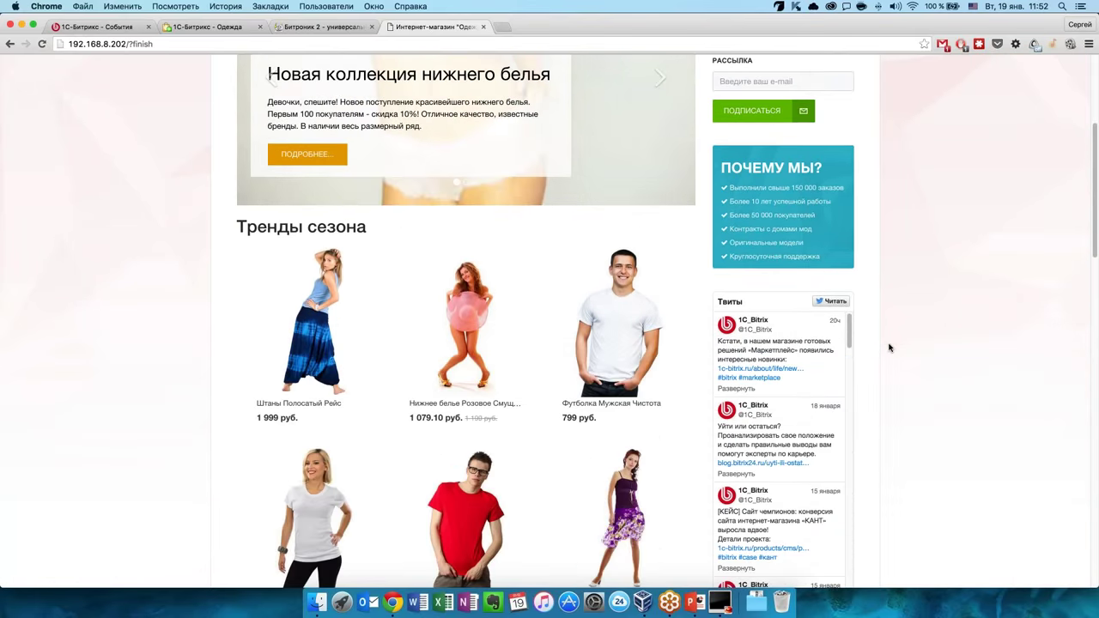
{"action": "scroll", "coordinate": [891, 350], "scroll_direction": "down", "scroll_amount": 8}
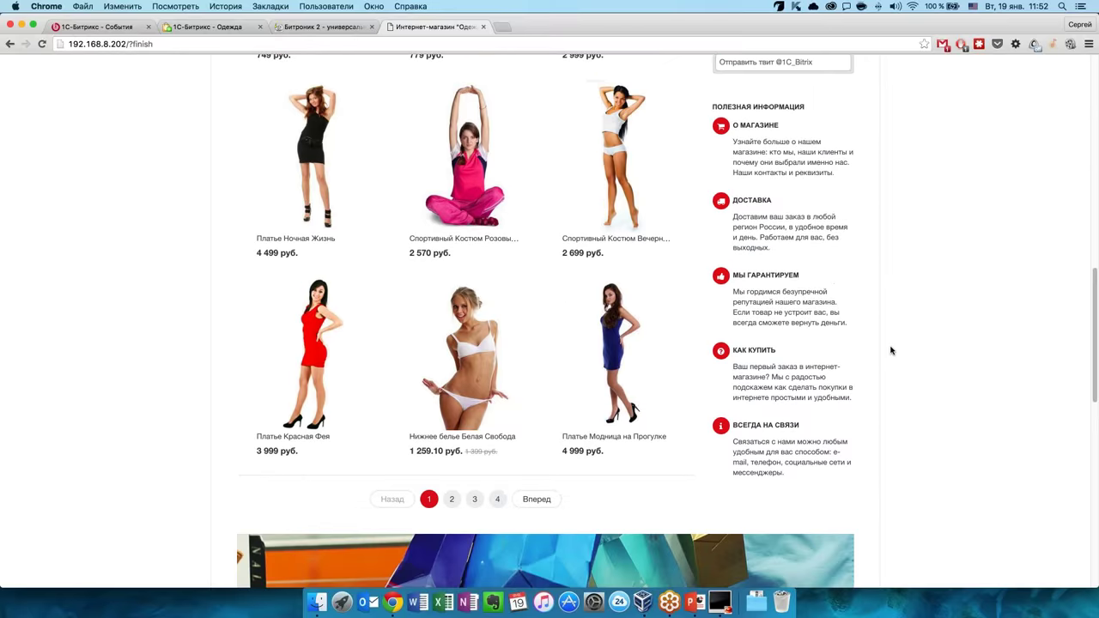
{"action": "scroll", "coordinate": [890, 351], "scroll_direction": "down", "scroll_amount": 3}
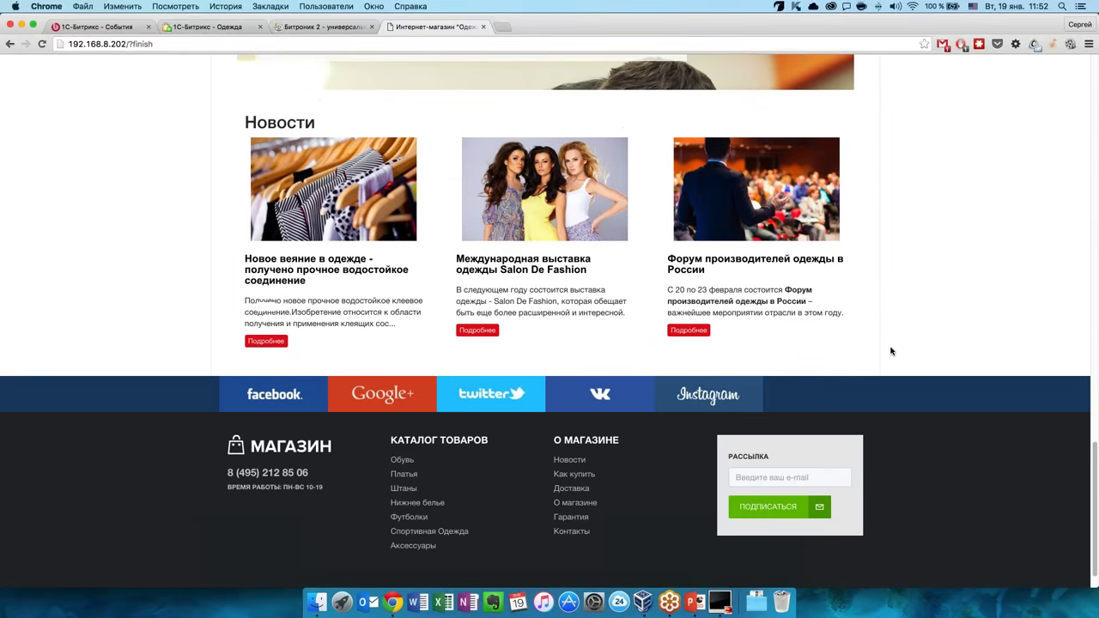
{"action": "scroll", "coordinate": [891, 350], "scroll_direction": "up", "scroll_amount": 4}
{"action": "scroll", "coordinate": [891, 351], "scroll_direction": "down", "scroll_amount": 5}
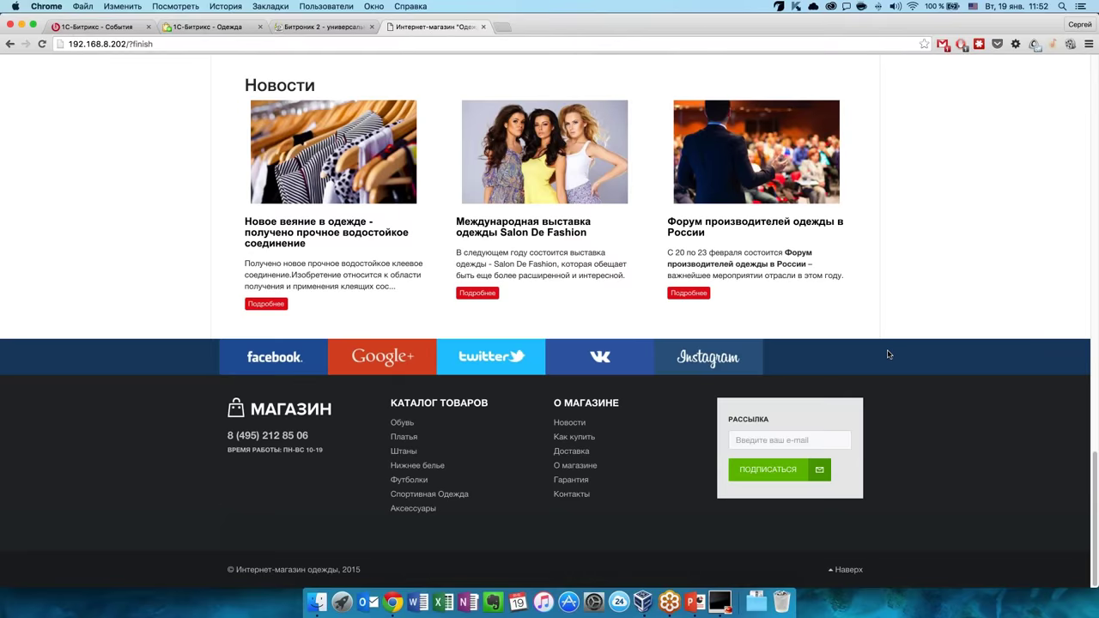
{"action": "scroll", "coordinate": [889, 353], "scroll_direction": "up", "scroll_amount": 6}
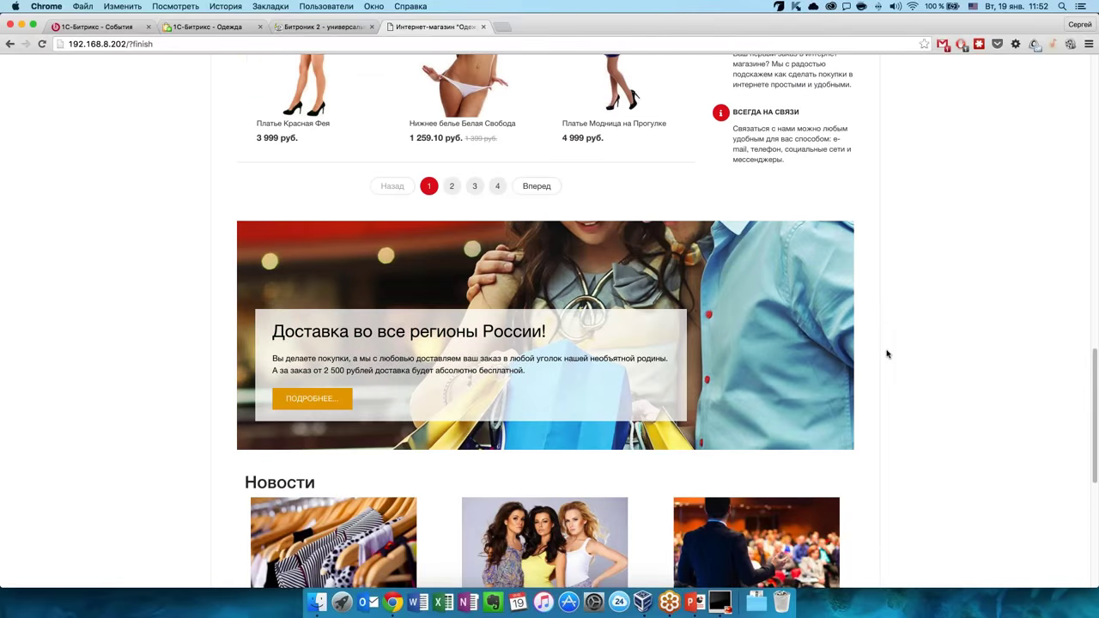
{"action": "scroll", "coordinate": [888, 354], "scroll_direction": "up", "scroll_amount": 4}
{"action": "scroll", "coordinate": [888, 350], "scroll_direction": "up", "scroll_amount": 4}
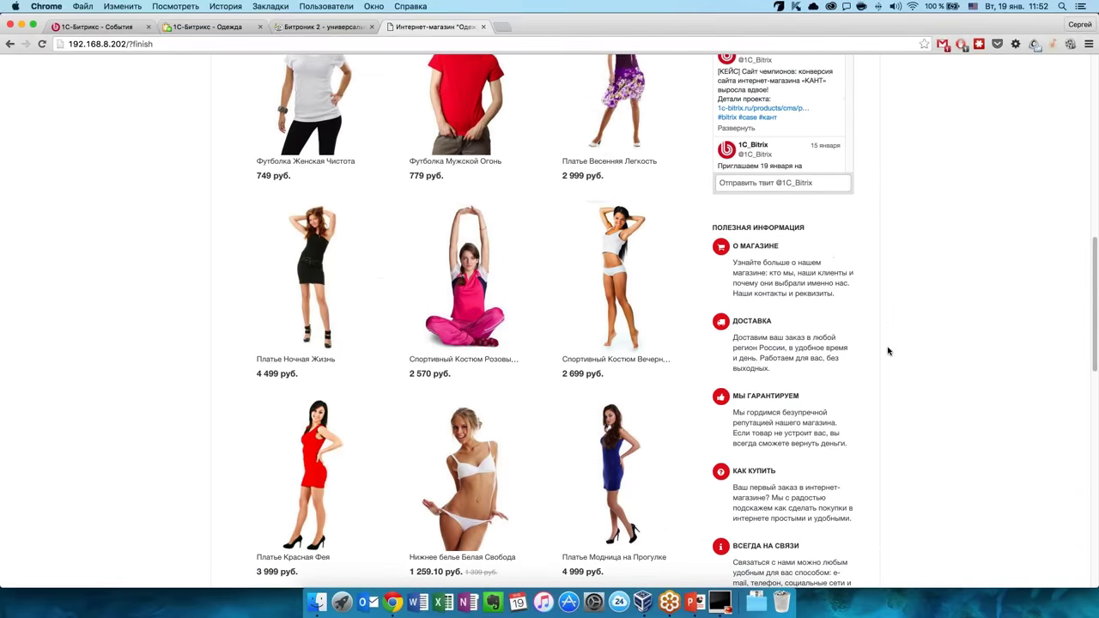
{"action": "scroll", "coordinate": [888, 351], "scroll_direction": "up", "scroll_amount": 8}
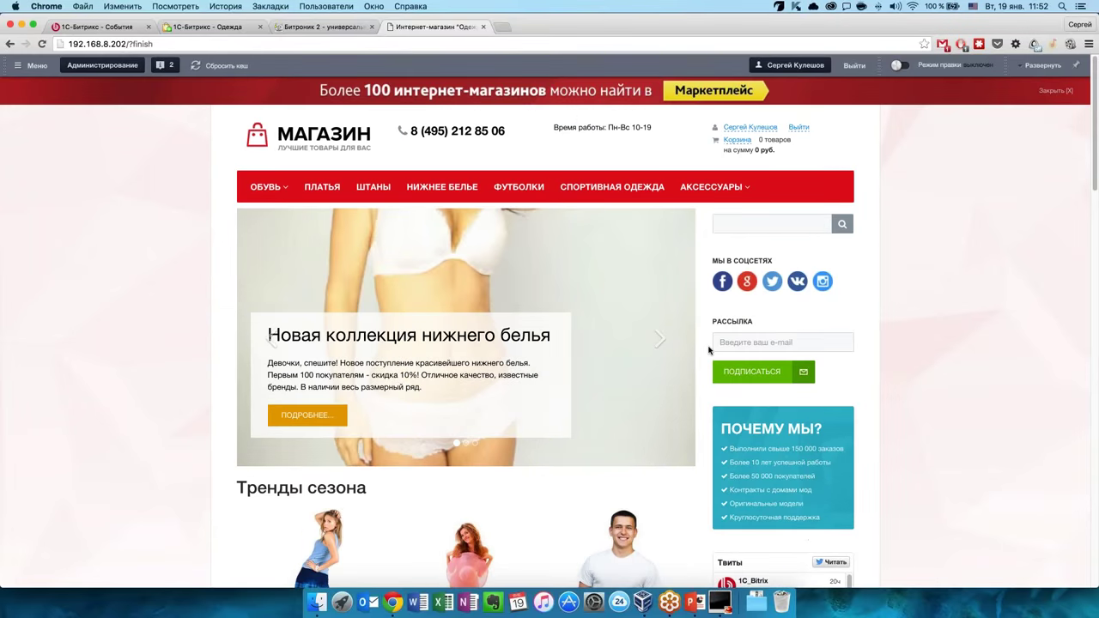
Advance the home page slider to the shoes slide, then the Ценопад sale slide
{"action": "left_click", "coordinate": [659, 341]}
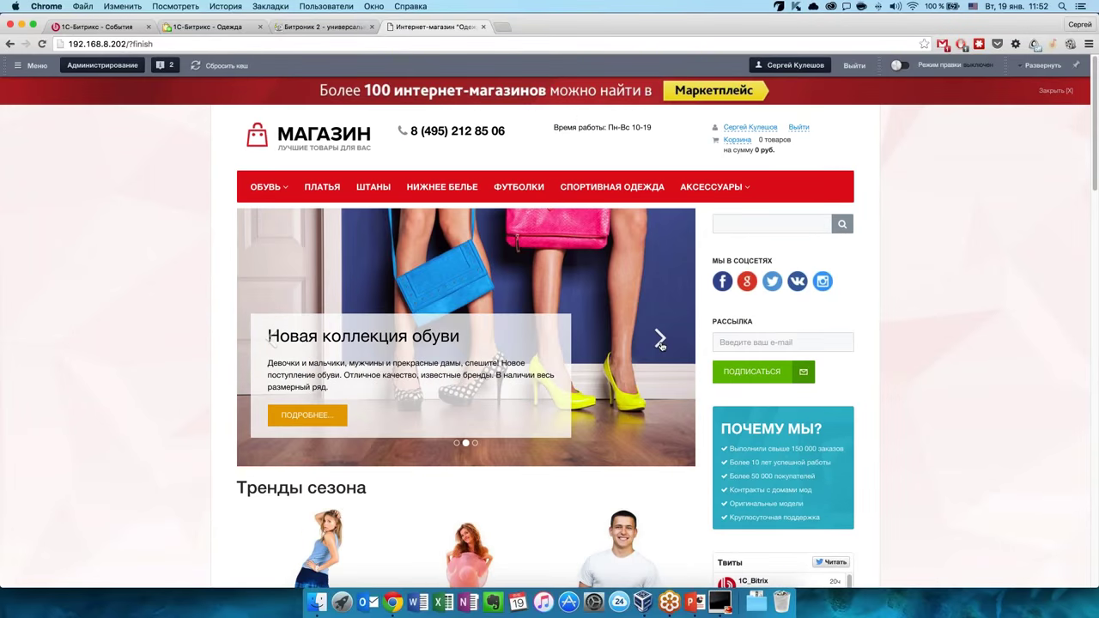
{"action": "left_click", "coordinate": [660, 341]}
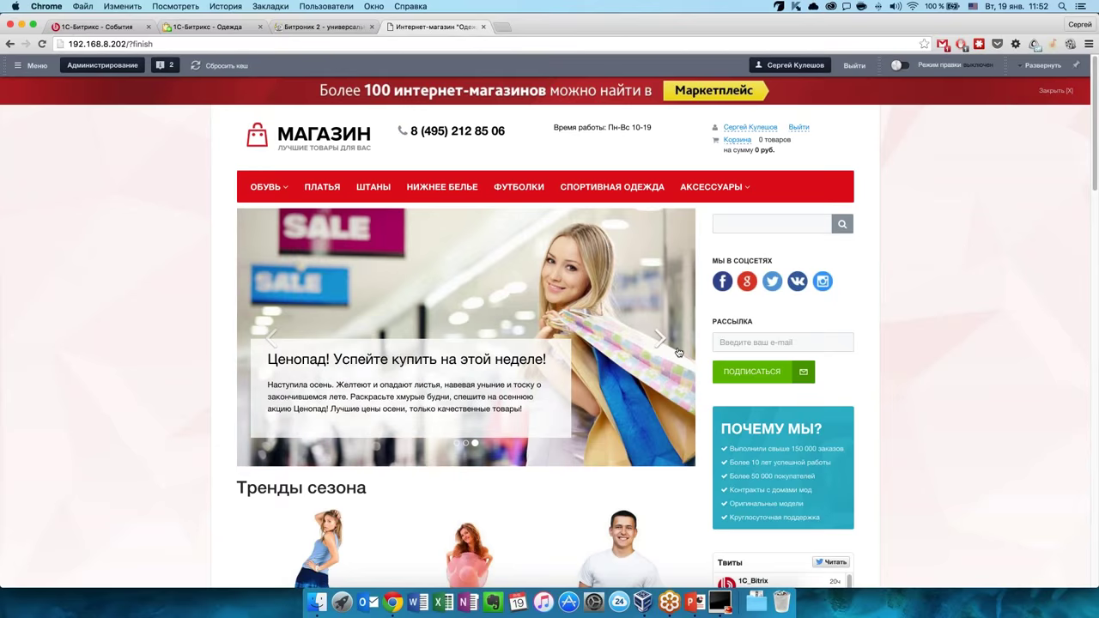
{"action": "scroll", "coordinate": [613, 478], "scroll_direction": "down", "scroll_amount": 2}
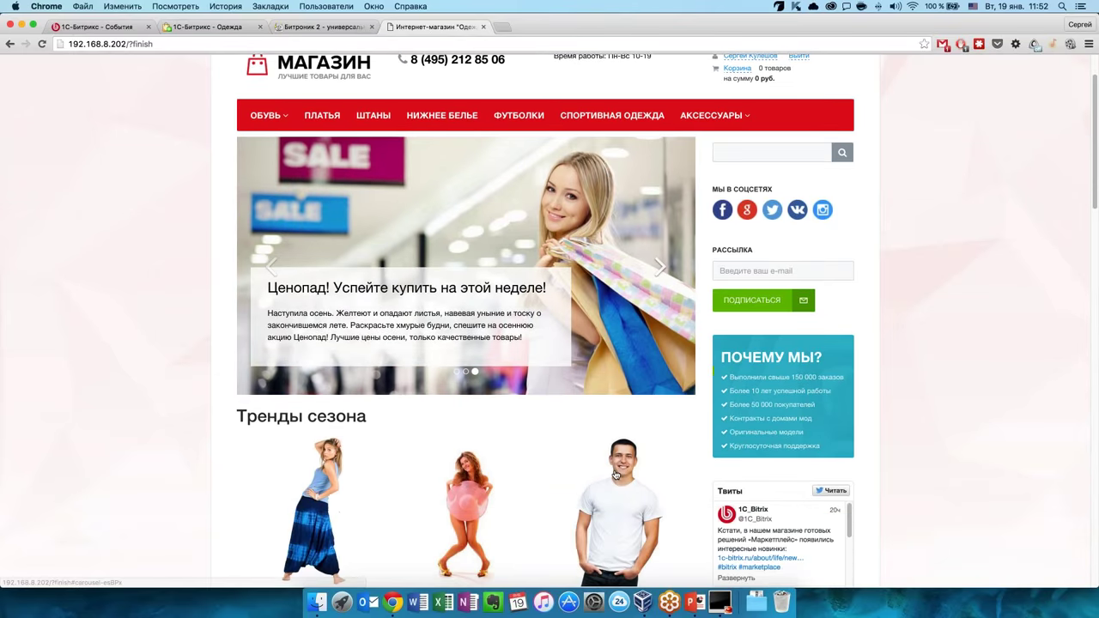
{"action": "scroll", "coordinate": [613, 478], "scroll_direction": "up", "scroll_amount": 2}
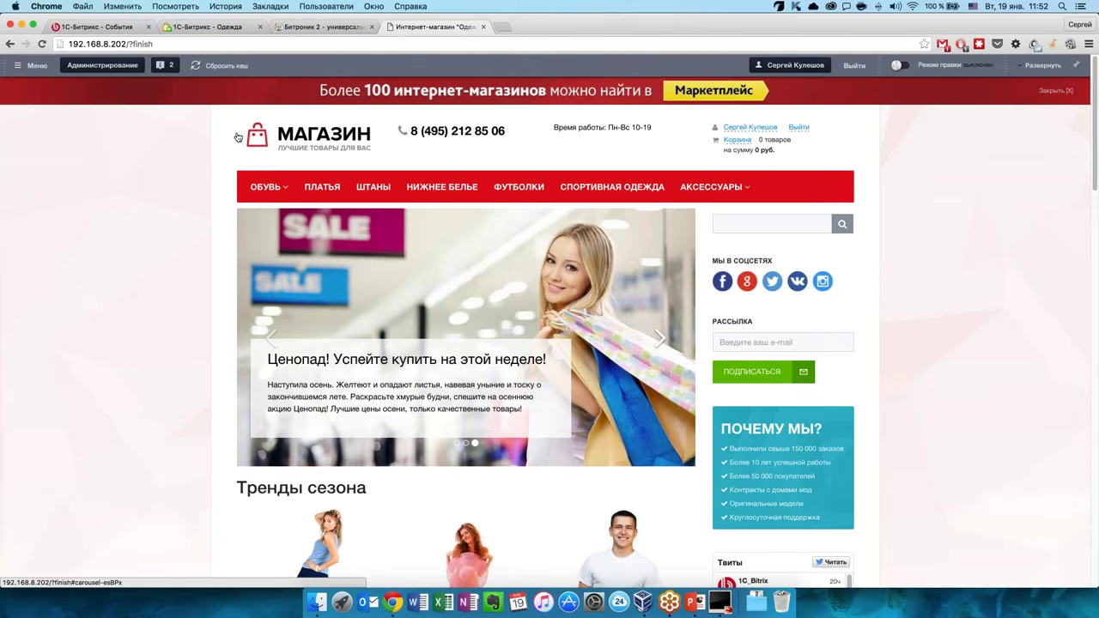
Open the Обувь footwear catalog section from the menu dropdown and look over it
{"action": "mouse_move", "coordinate": [268, 183]}
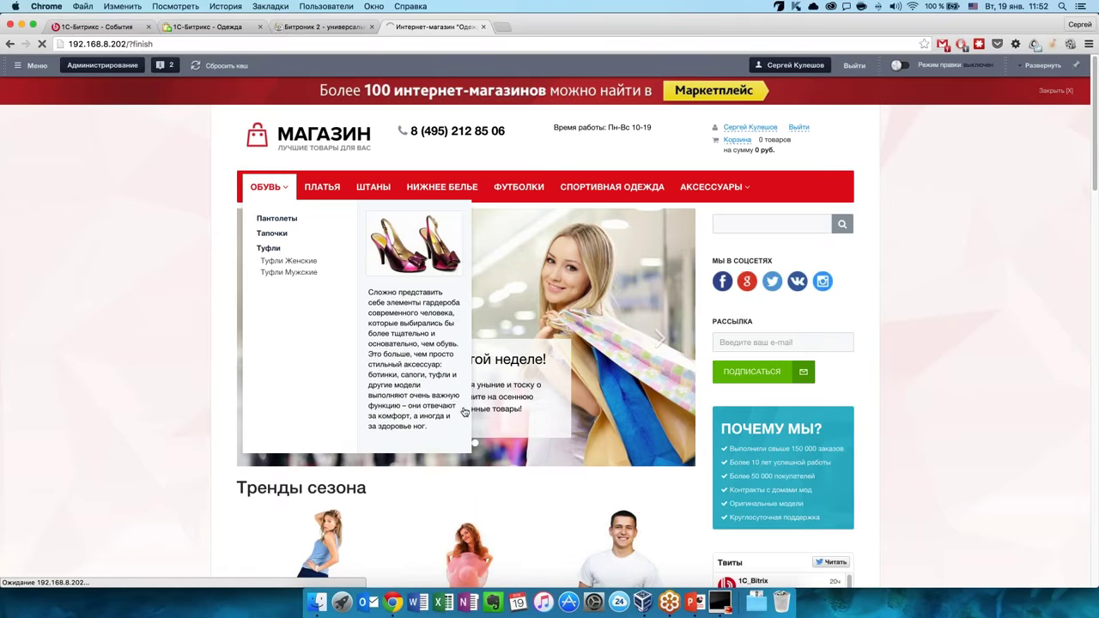
{"action": "left_click", "coordinate": [466, 412]}
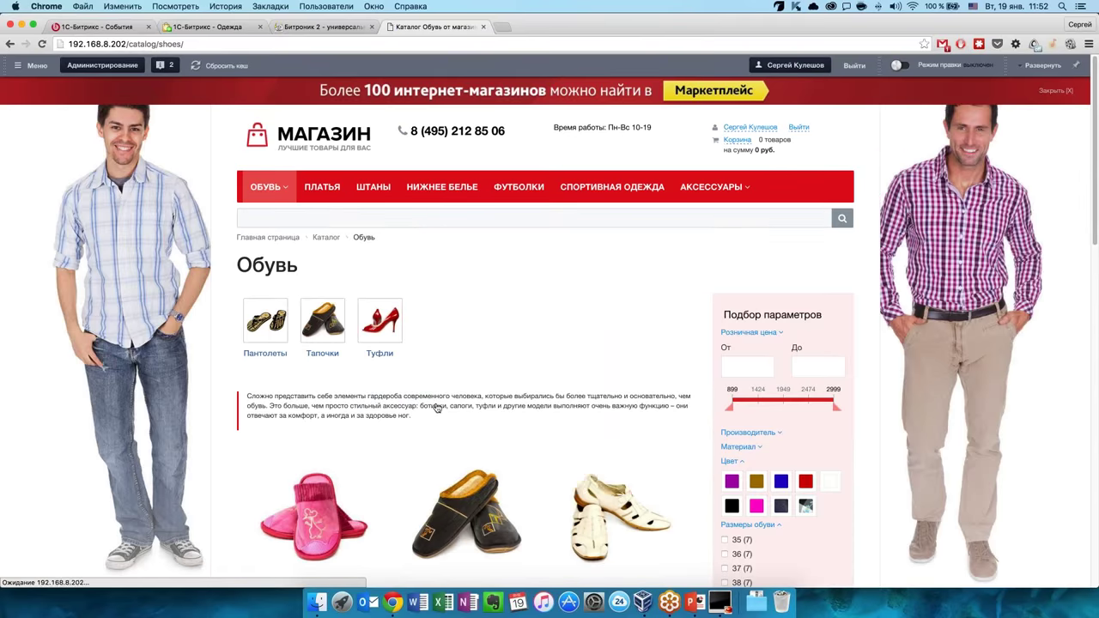
{"action": "scroll", "coordinate": [451, 401], "scroll_direction": "down", "scroll_amount": 3}
{"action": "scroll", "coordinate": [451, 401], "scroll_direction": "up", "scroll_amount": 3}
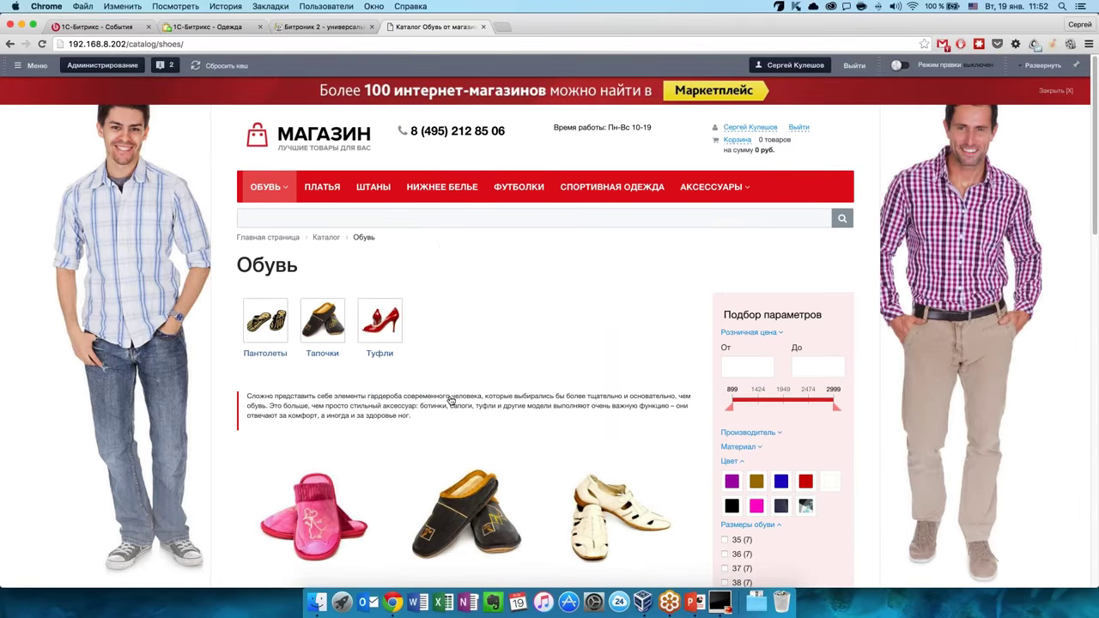
{"action": "scroll", "coordinate": [453, 398], "scroll_direction": "down", "scroll_amount": 3}
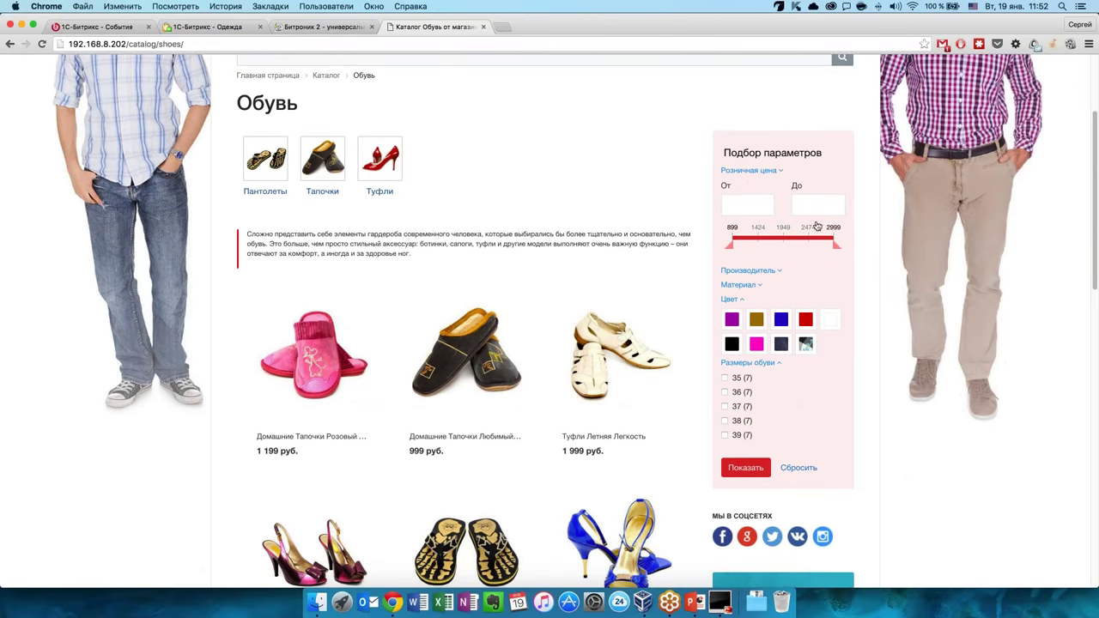
{"action": "scroll", "coordinate": [740, 341], "scroll_direction": "up", "scroll_amount": 3}
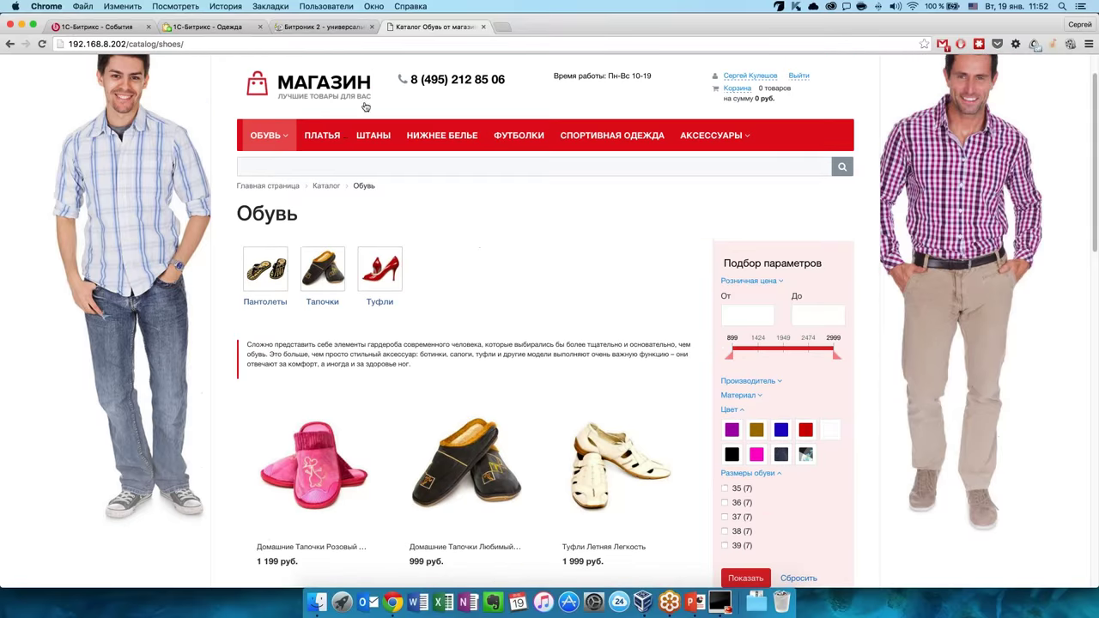
Open the Платья dresses catalog, search for 'шта' and dismiss the Штаны suggestions
{"action": "left_click", "coordinate": [347, 140]}
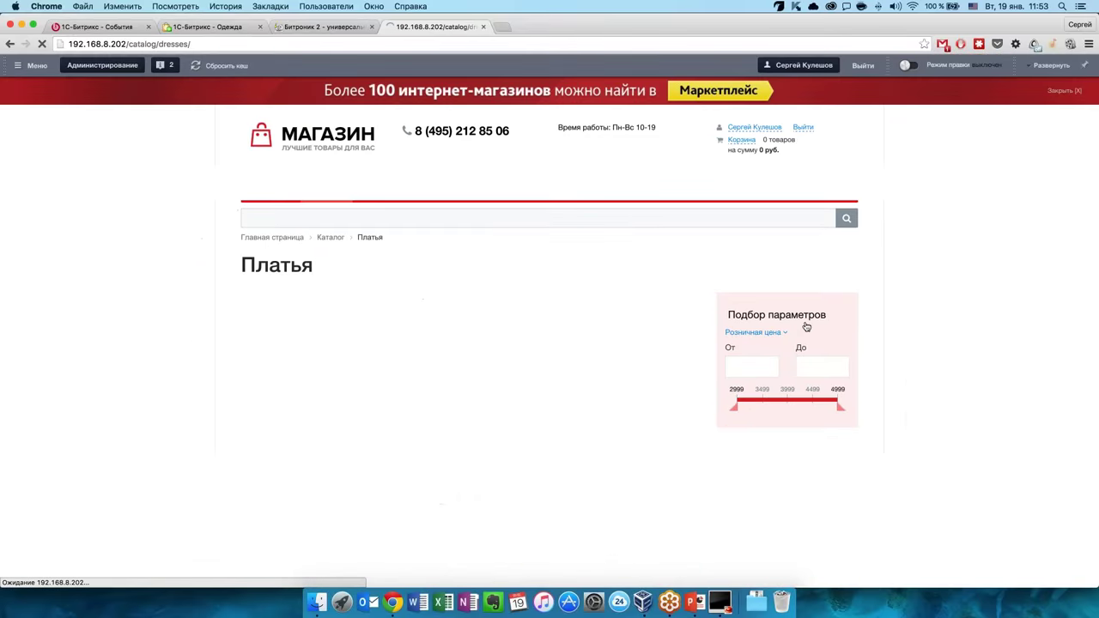
{"action": "scroll", "coordinate": [715, 406], "scroll_direction": "down", "scroll_amount": 1}
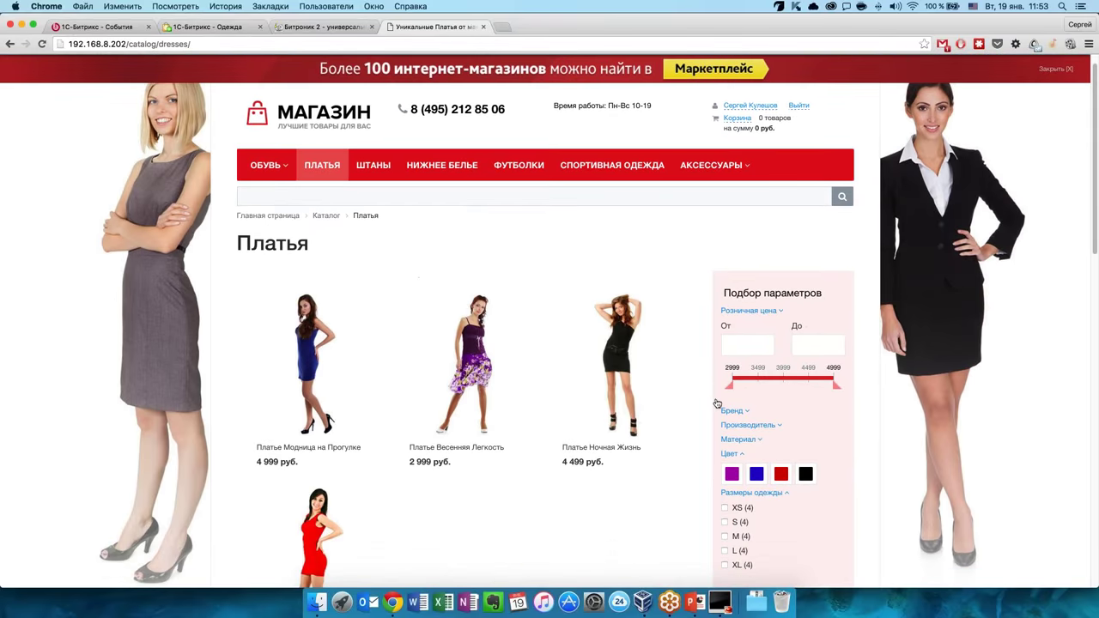
{"action": "scroll", "coordinate": [704, 412], "scroll_direction": "down", "scroll_amount": 1}
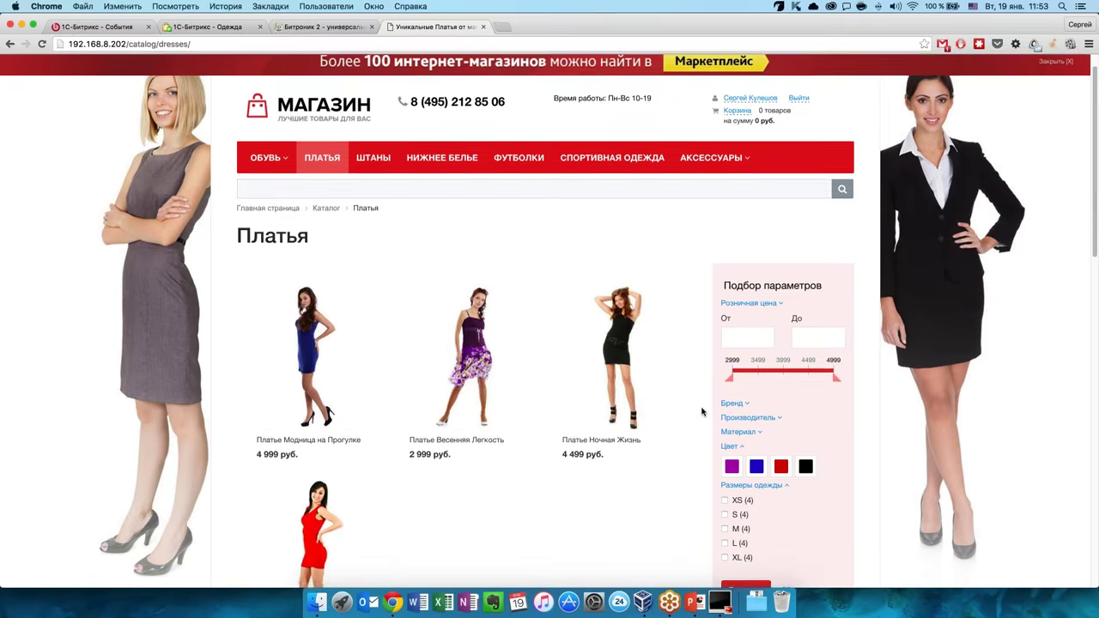
{"action": "scroll", "coordinate": [701, 412], "scroll_direction": "down", "scroll_amount": 3}
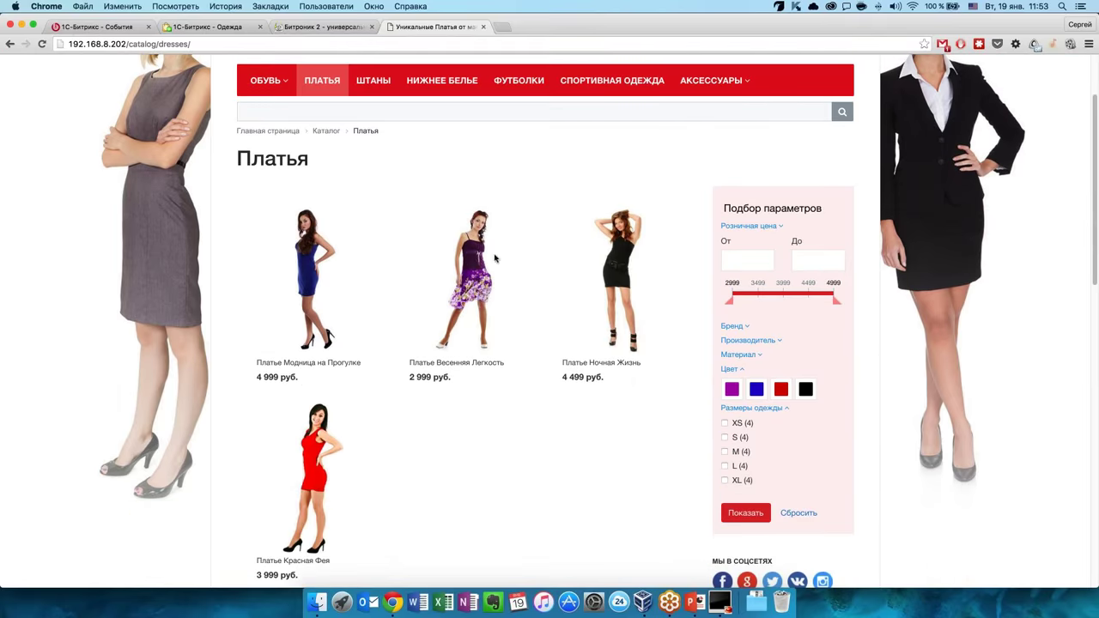
{"action": "scroll", "coordinate": [498, 241], "scroll_direction": "up", "scroll_amount": 4}
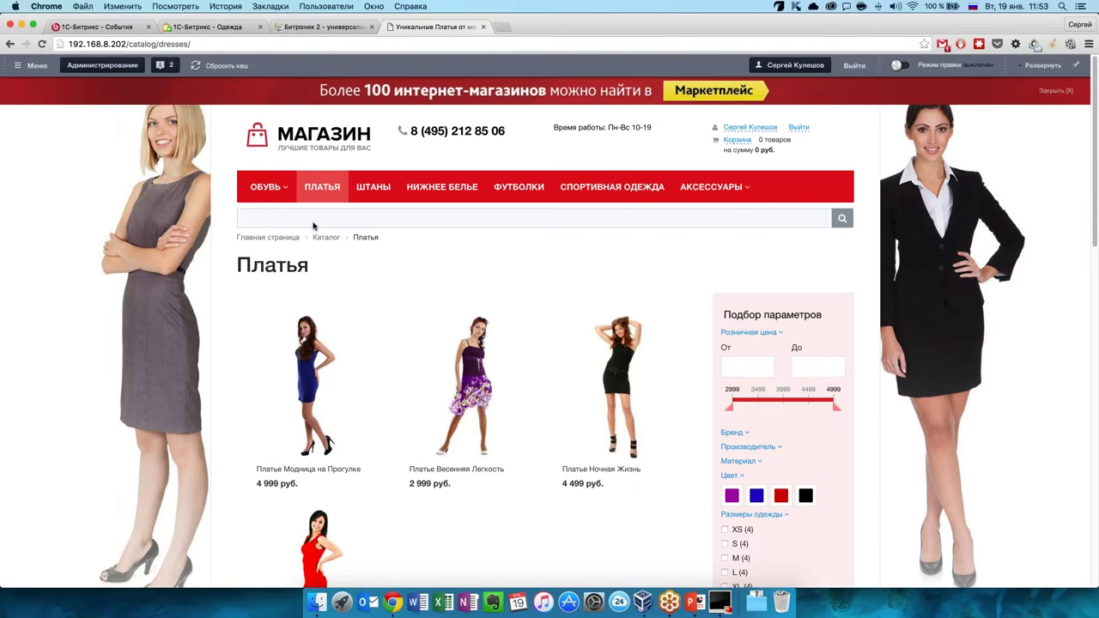
{"action": "type", "text": "шта"}
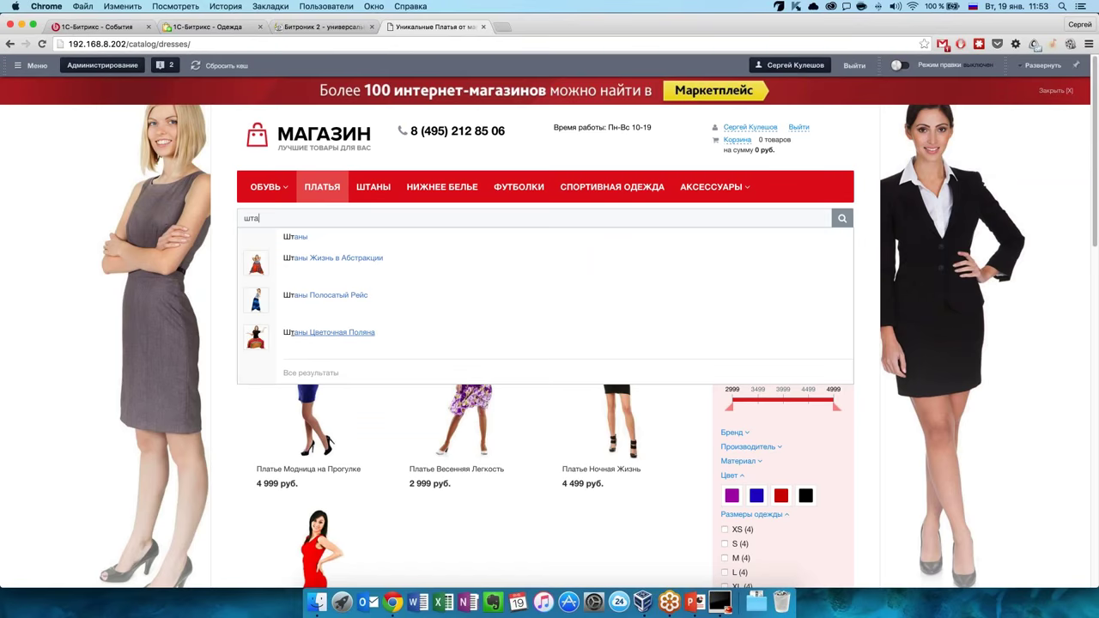
{"action": "left_click", "coordinate": [299, 337]}
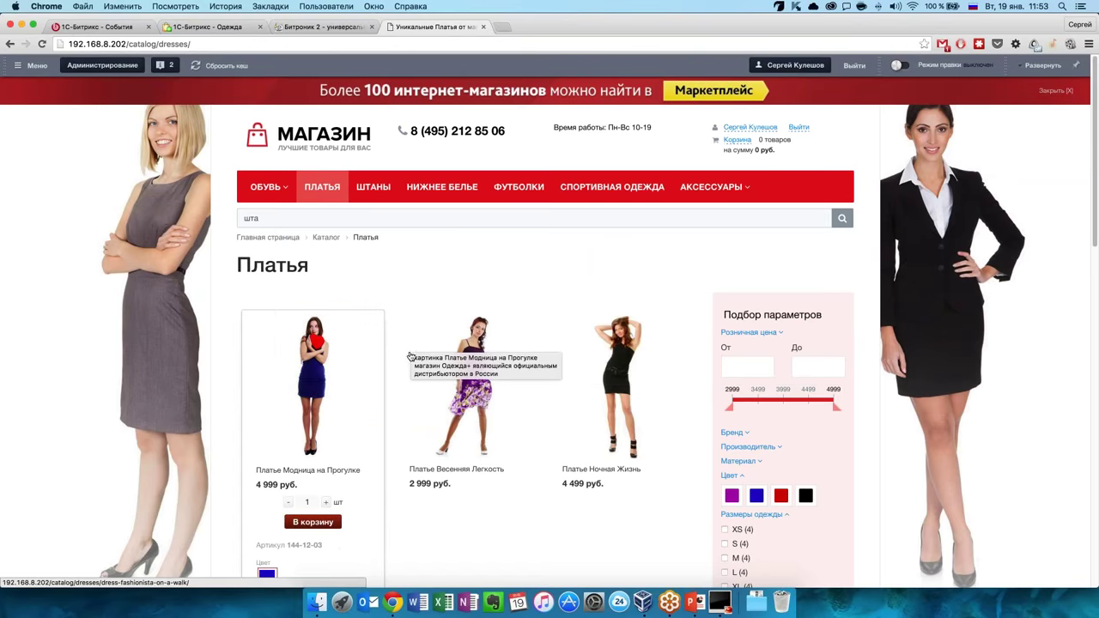
Scroll through the dresses, close the Маркетплейс banner and return to the home page
{"action": "scroll", "coordinate": [450, 338], "scroll_direction": "down", "scroll_amount": 4}
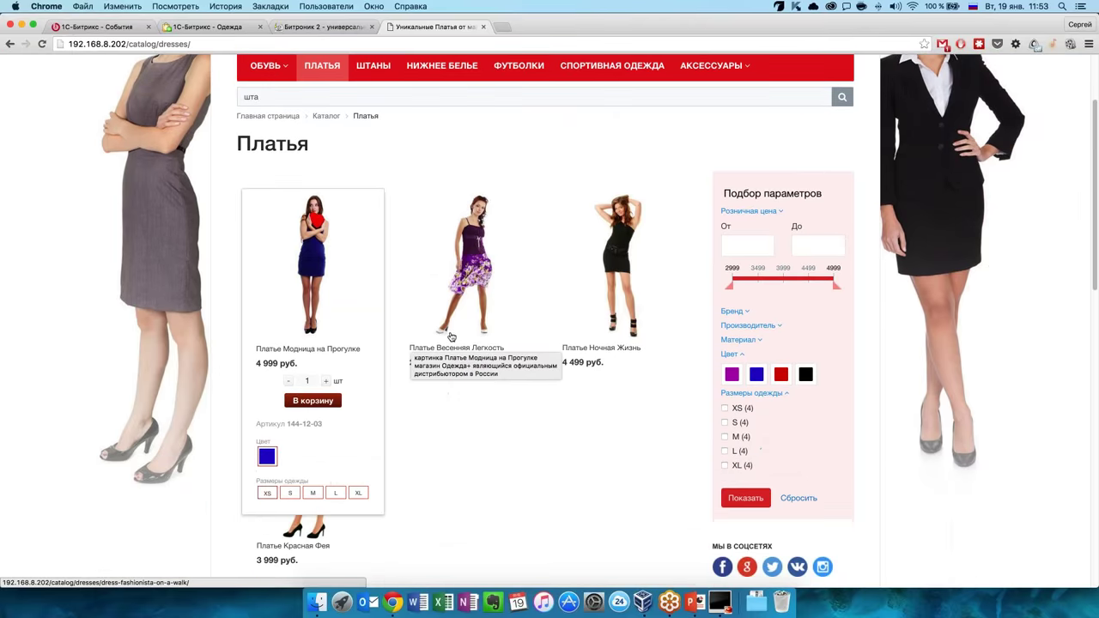
{"action": "scroll", "coordinate": [456, 336], "scroll_direction": "down", "scroll_amount": 5}
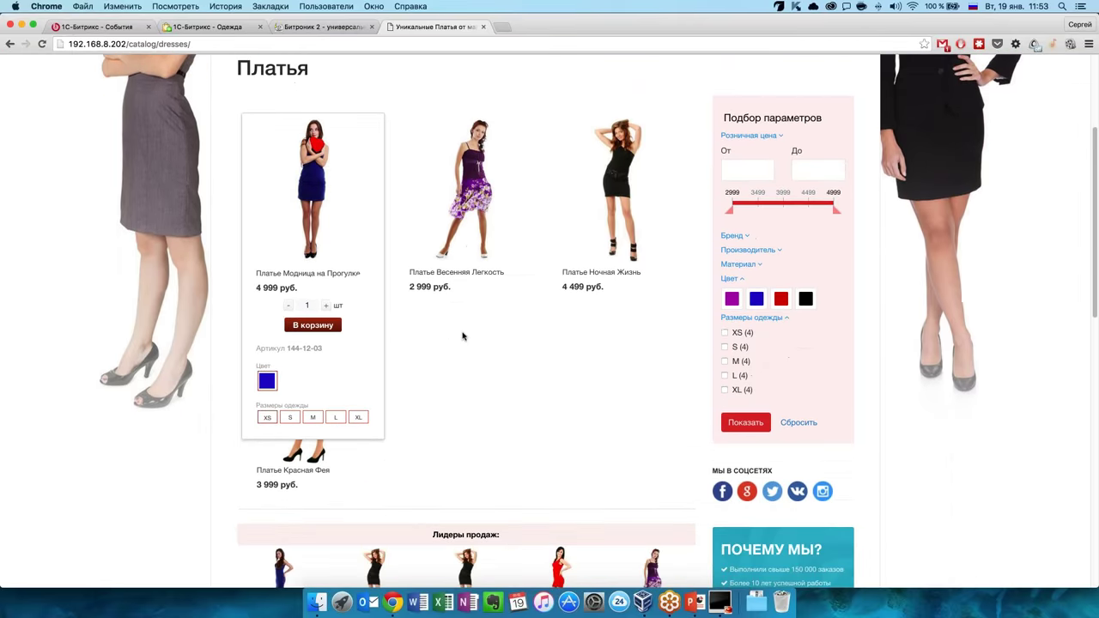
{"action": "scroll", "coordinate": [466, 337], "scroll_direction": "down", "scroll_amount": 2}
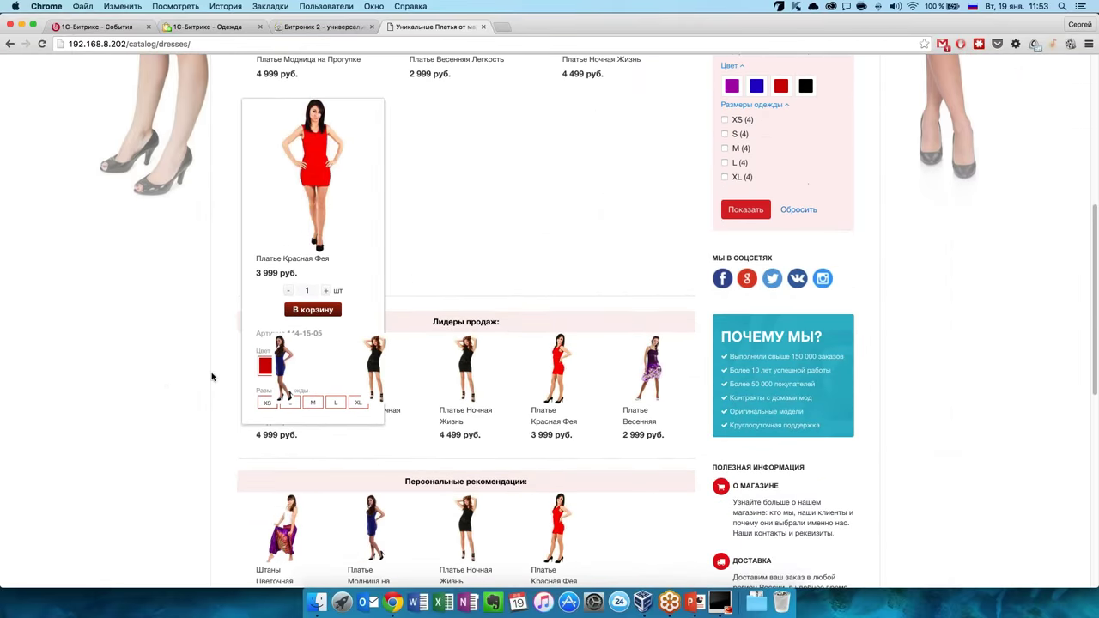
{"action": "scroll", "coordinate": [172, 381], "scroll_direction": "down", "scroll_amount": 3}
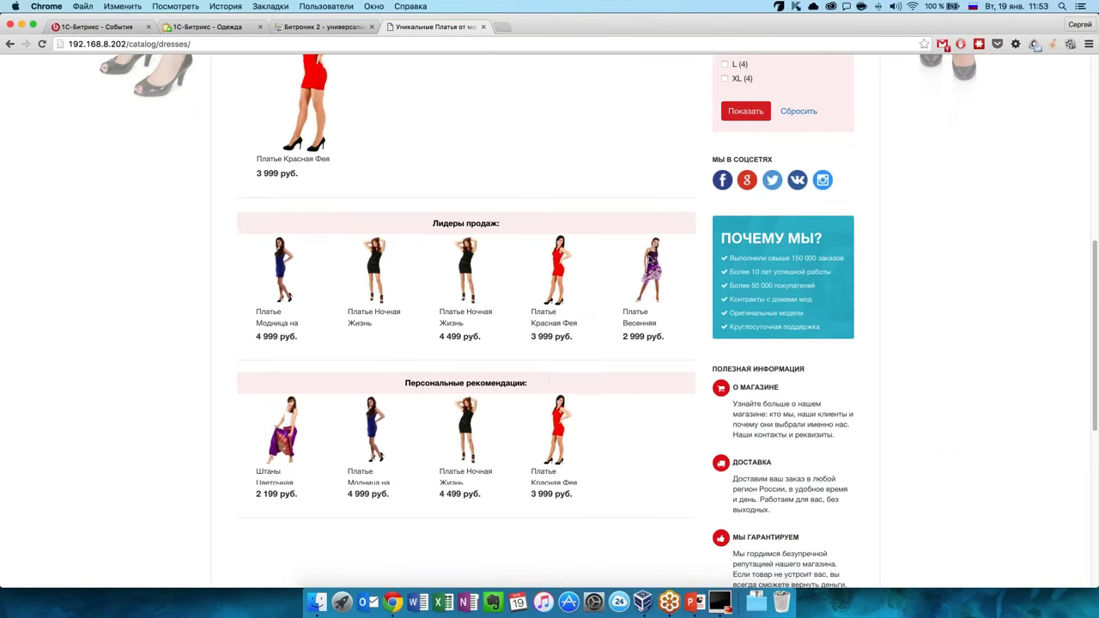
{"action": "scroll", "coordinate": [574, 382], "scroll_direction": "down", "scroll_amount": 1}
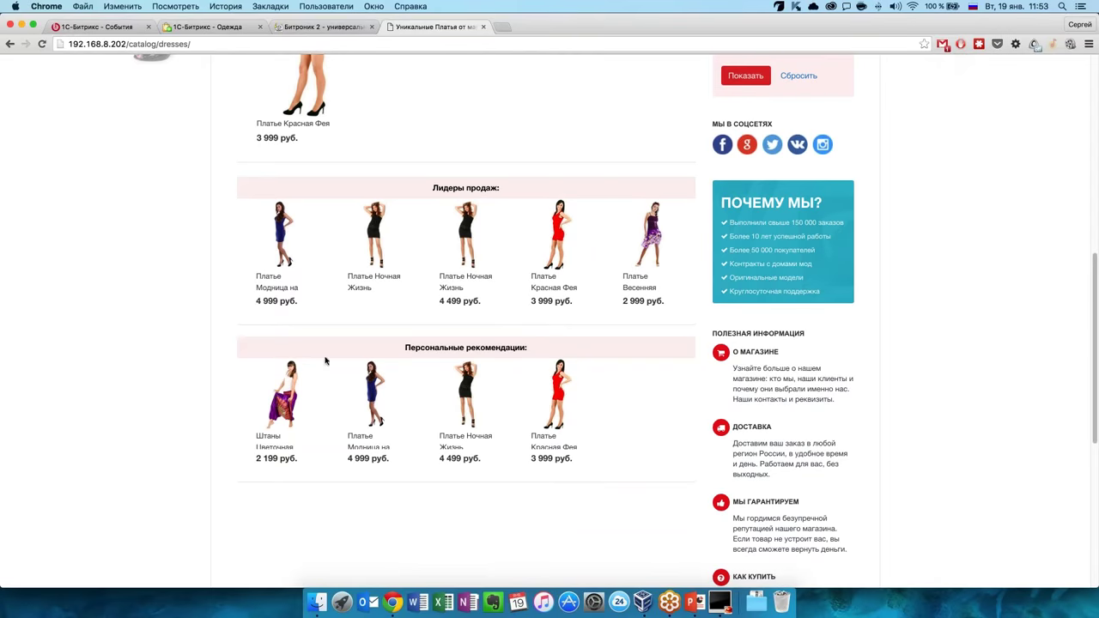
{"action": "scroll", "coordinate": [605, 500], "scroll_direction": "down", "scroll_amount": 2}
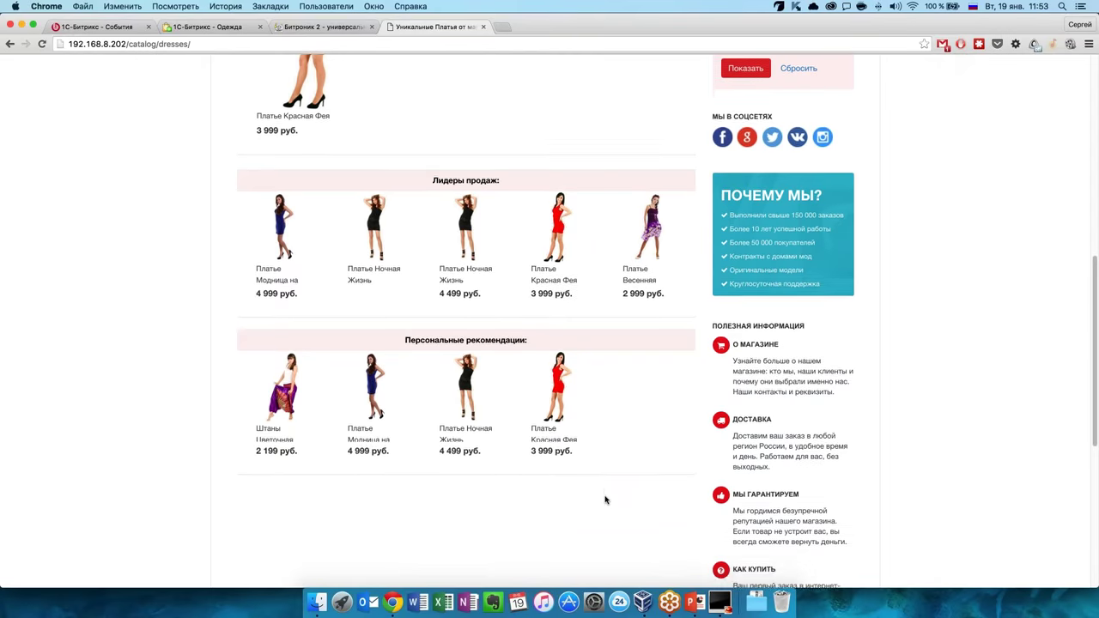
{"action": "scroll", "coordinate": [606, 500], "scroll_direction": "up", "scroll_amount": 1}
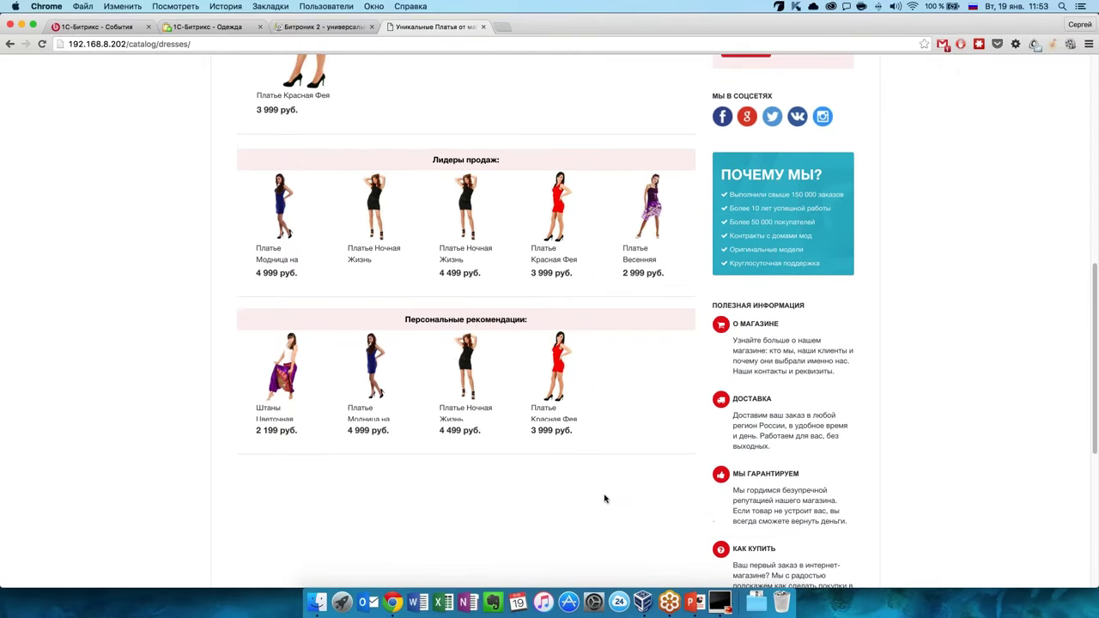
{"action": "scroll", "coordinate": [604, 497], "scroll_direction": "up", "scroll_amount": 1}
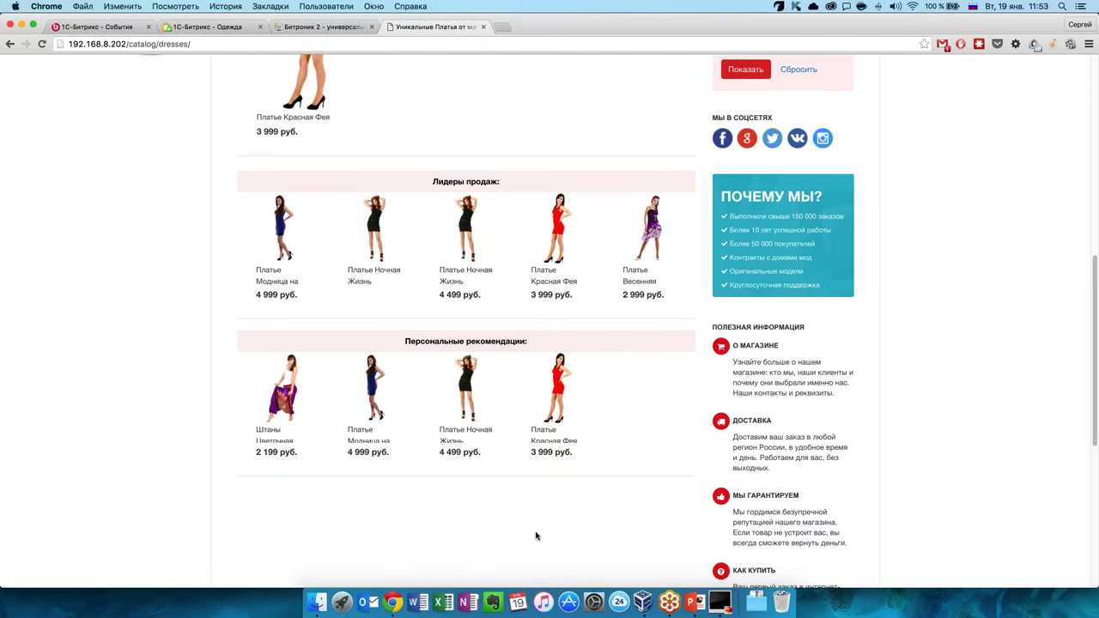
{"action": "scroll", "coordinate": [536, 536], "scroll_direction": "up", "scroll_amount": 15}
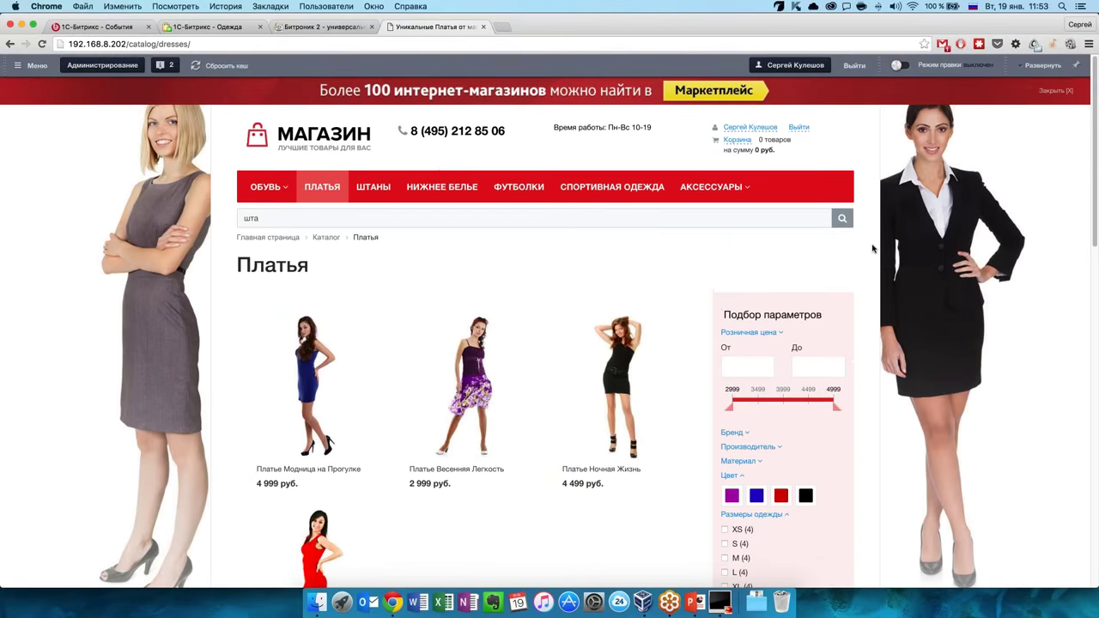
{"action": "left_click", "coordinate": [1056, 90]}
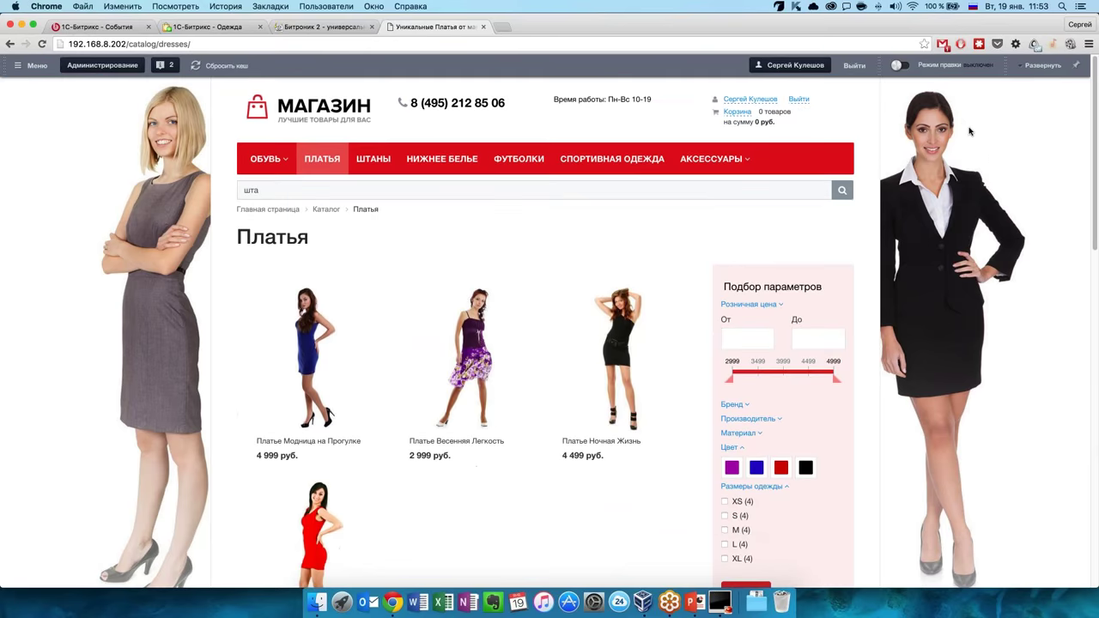
{"action": "left_click", "coordinate": [245, 110]}
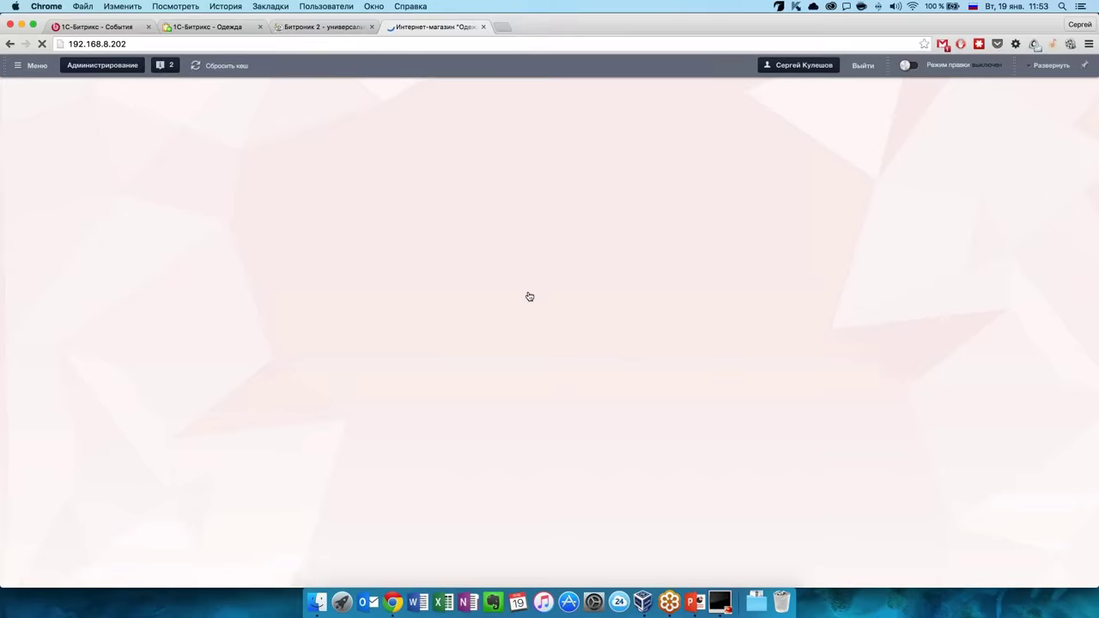
Open the shoes catalogue and the Домашние Тапочки Розовый Рай product page
{"action": "scroll", "coordinate": [567, 371], "scroll_direction": "down", "scroll_amount": 5}
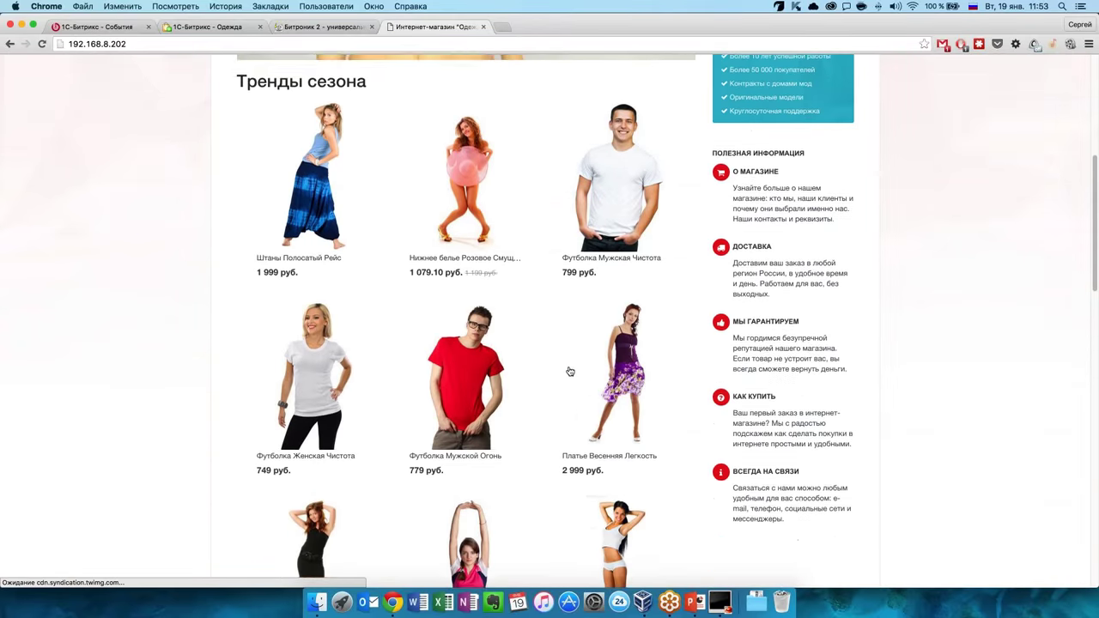
{"action": "scroll", "coordinate": [570, 371], "scroll_direction": "down", "scroll_amount": 1}
{"action": "scroll", "coordinate": [561, 367], "scroll_direction": "down", "scroll_amount": 1}
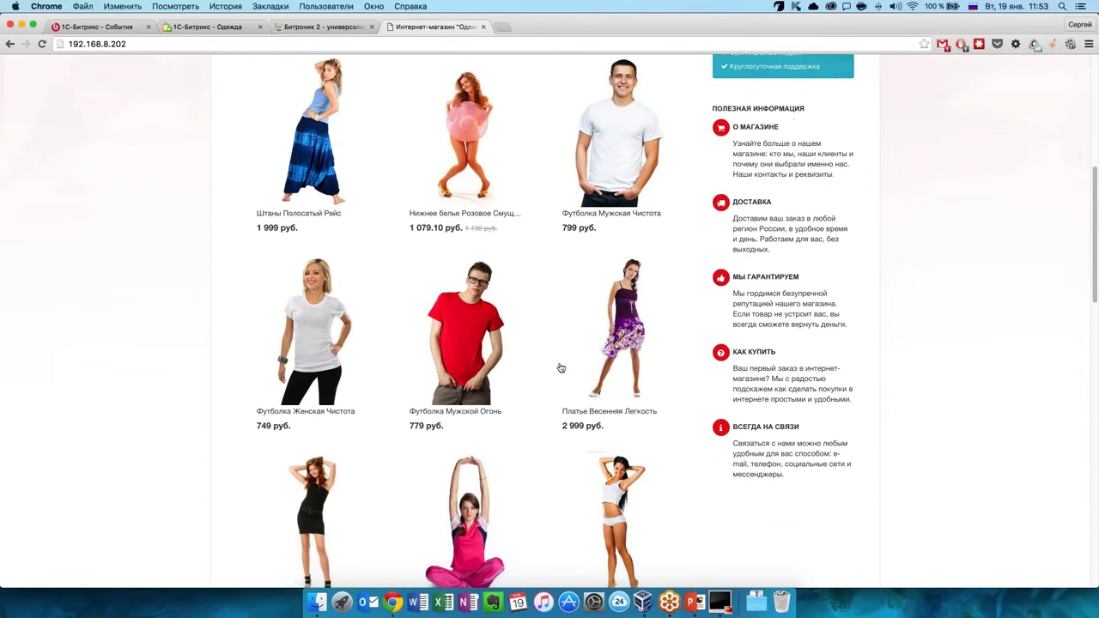
{"action": "scroll", "coordinate": [611, 371], "scroll_direction": "up", "scroll_amount": 10}
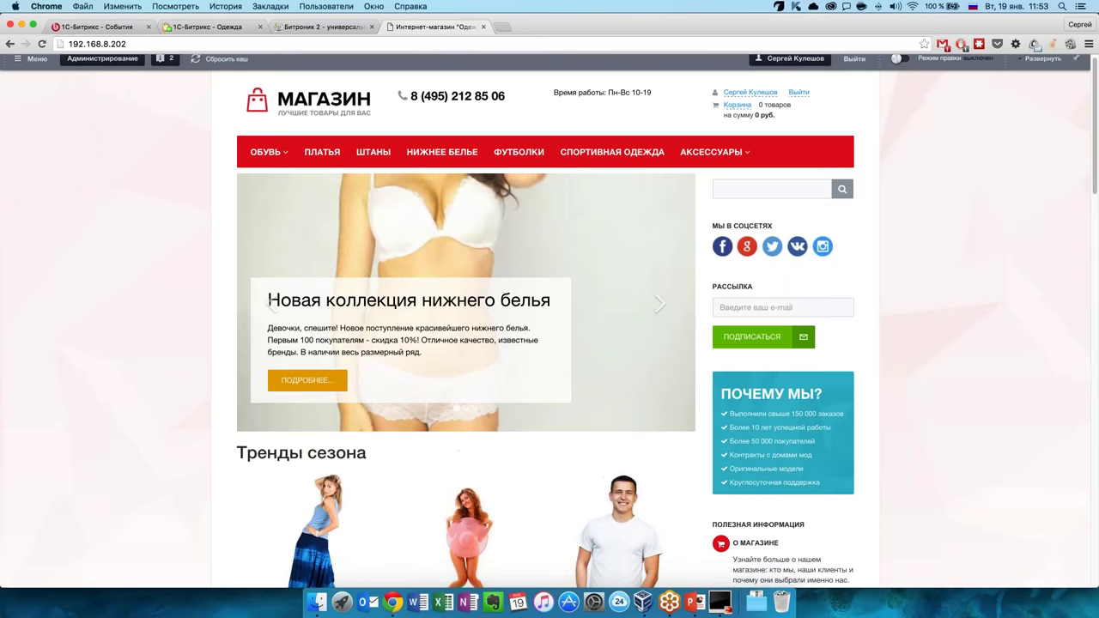
{"action": "left_click", "coordinate": [266, 152]}
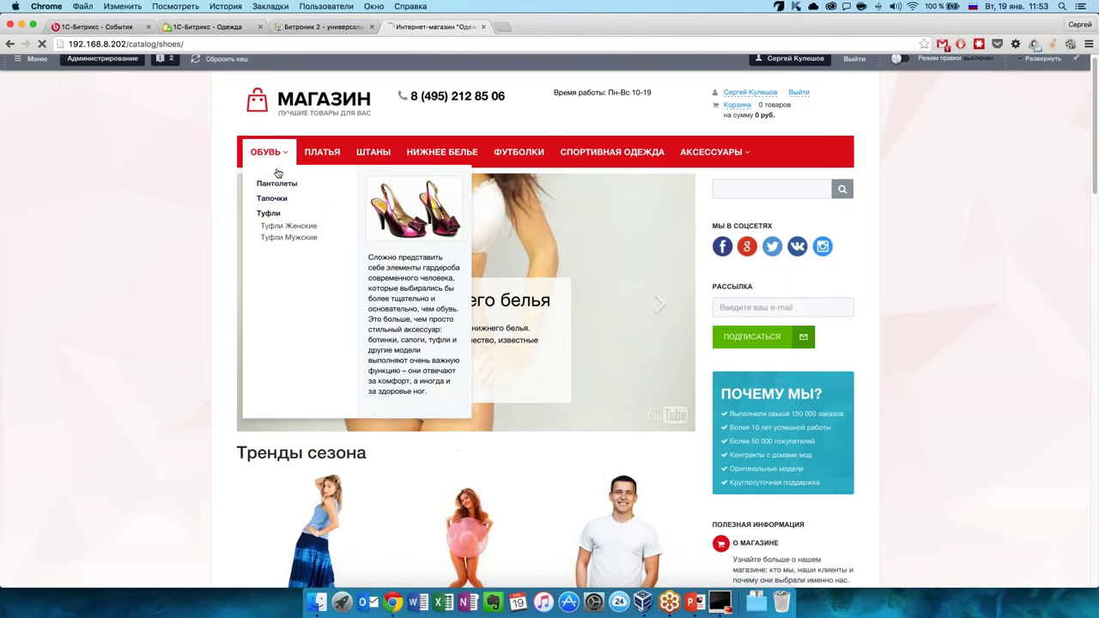
{"action": "scroll", "coordinate": [398, 332], "scroll_direction": "down", "scroll_amount": 5}
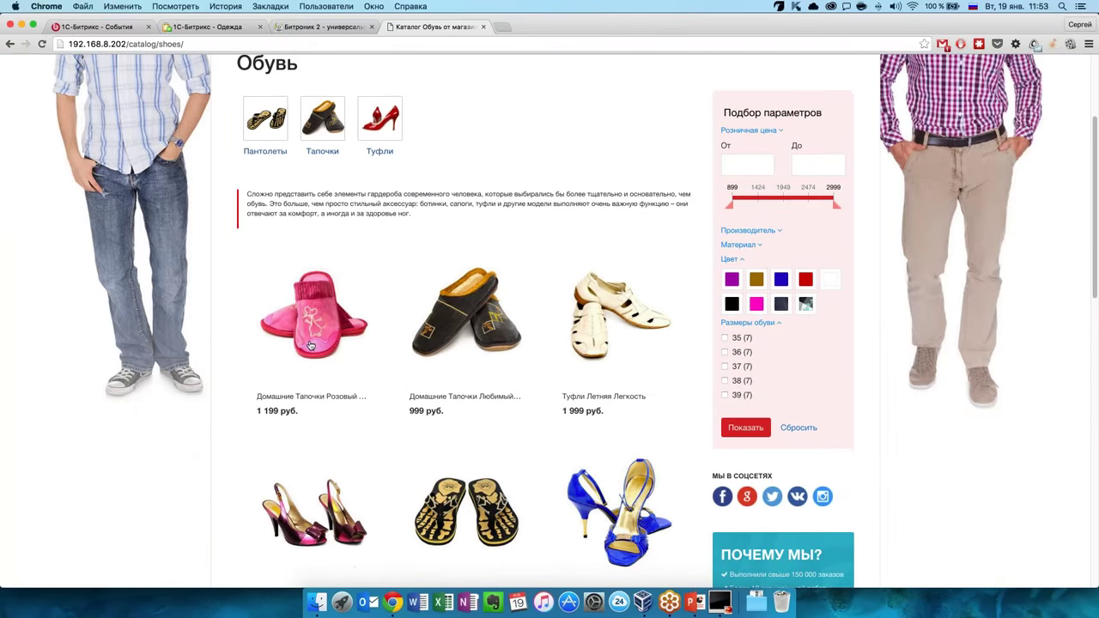
{"action": "left_click", "coordinate": [318, 322]}
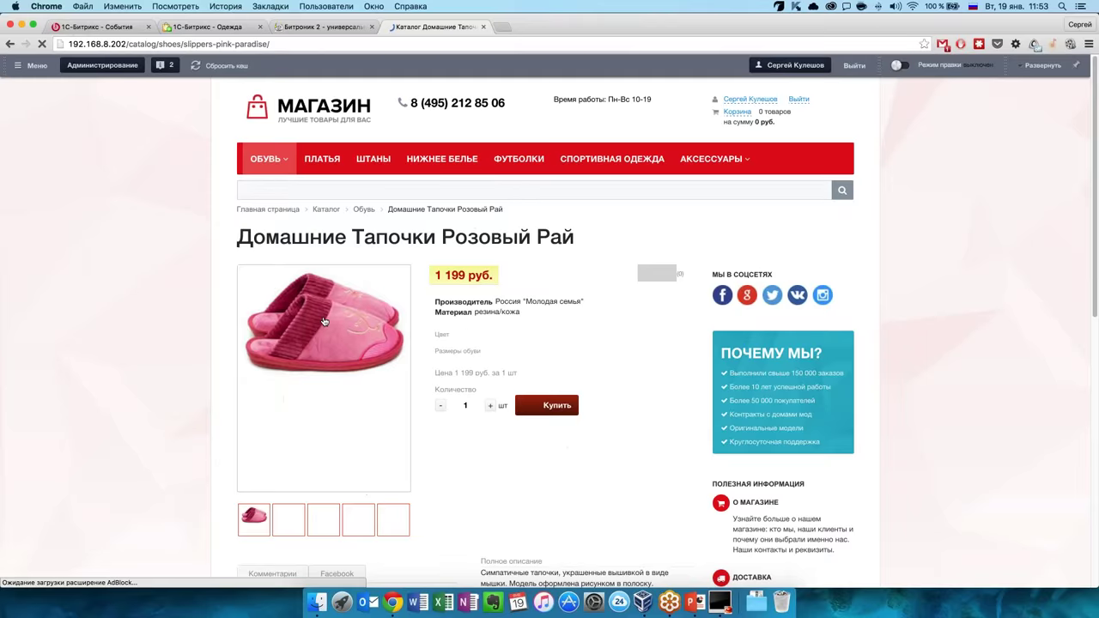
Check the Facebook comments tab and flip between the slipper's front and side photos
{"action": "scroll", "coordinate": [592, 384], "scroll_direction": "down", "scroll_amount": 1}
{"action": "scroll", "coordinate": [611, 379], "scroll_direction": "down", "scroll_amount": 3}
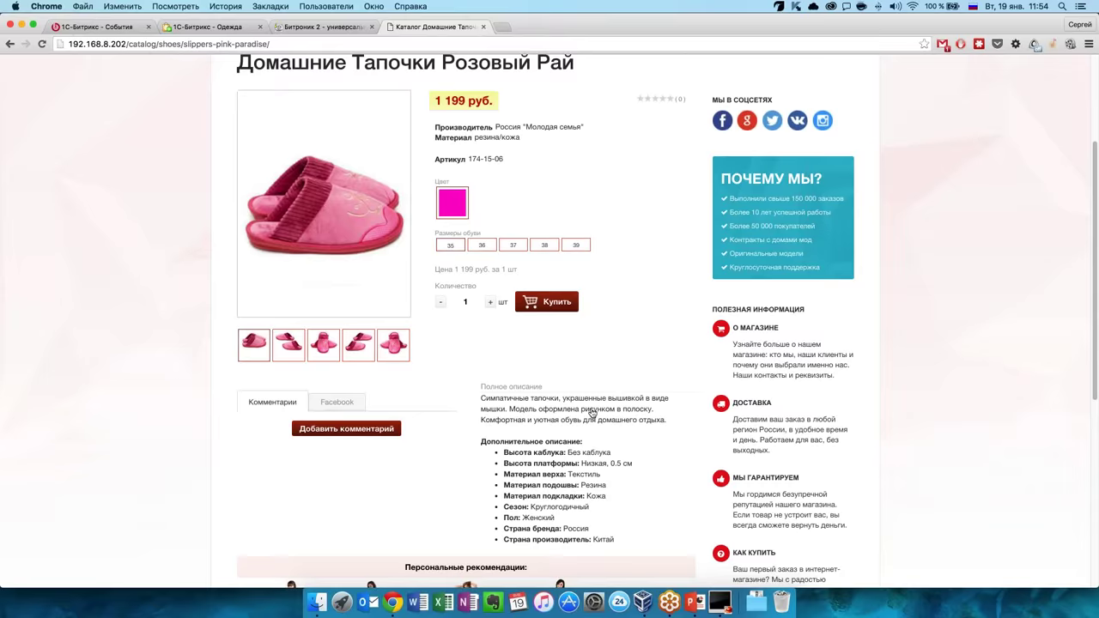
{"action": "scroll", "coordinate": [593, 413], "scroll_direction": "down", "scroll_amount": 4}
{"action": "scroll", "coordinate": [592, 413], "scroll_direction": "up", "scroll_amount": 6}
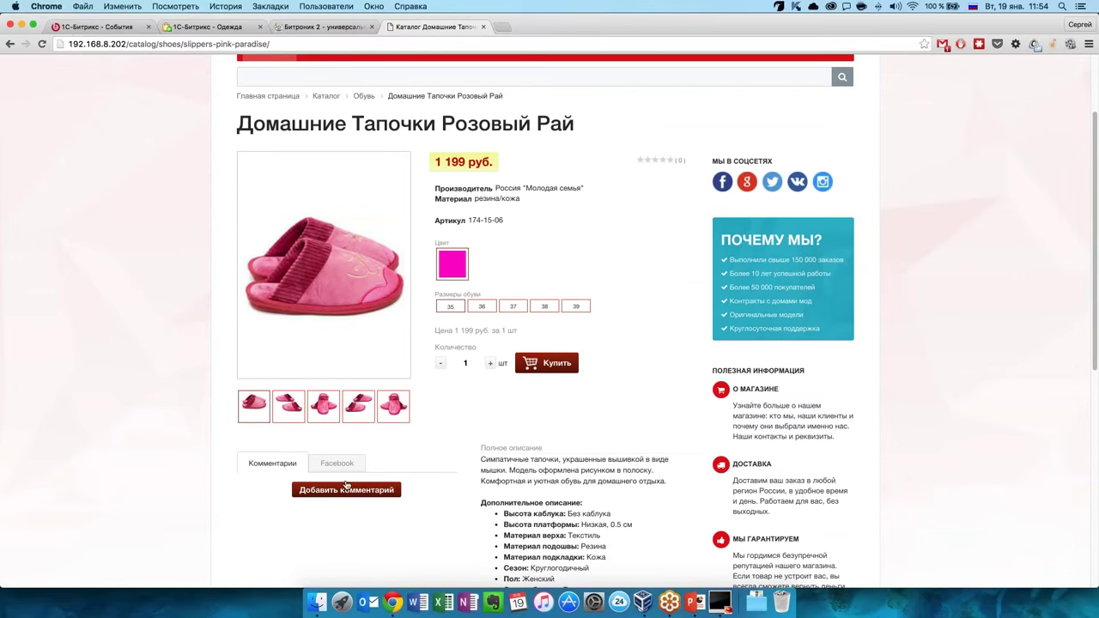
{"action": "left_click", "coordinate": [341, 463]}
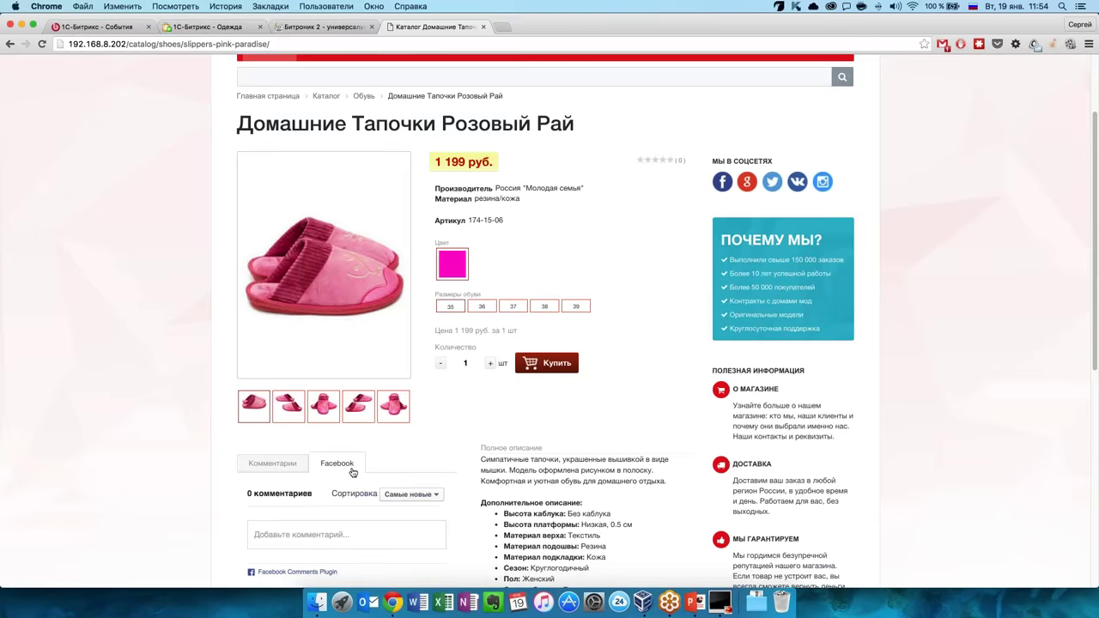
{"action": "scroll", "coordinate": [314, 473], "scroll_direction": "down", "scroll_amount": 2}
{"action": "scroll", "coordinate": [555, 431], "scroll_direction": "up", "scroll_amount": 1}
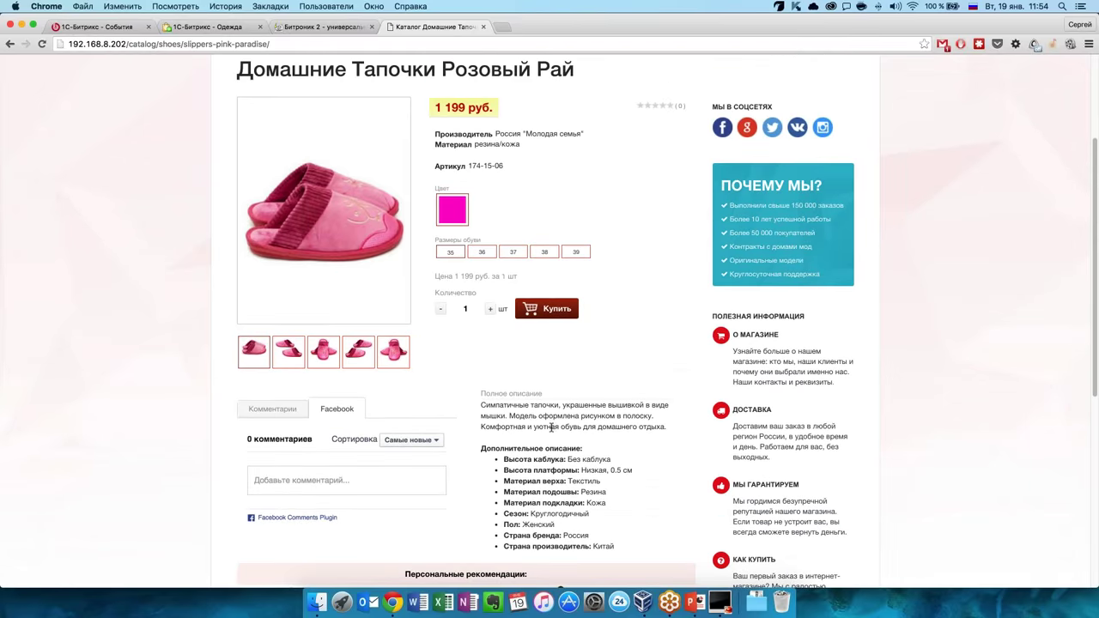
{"action": "left_click", "coordinate": [323, 350]}
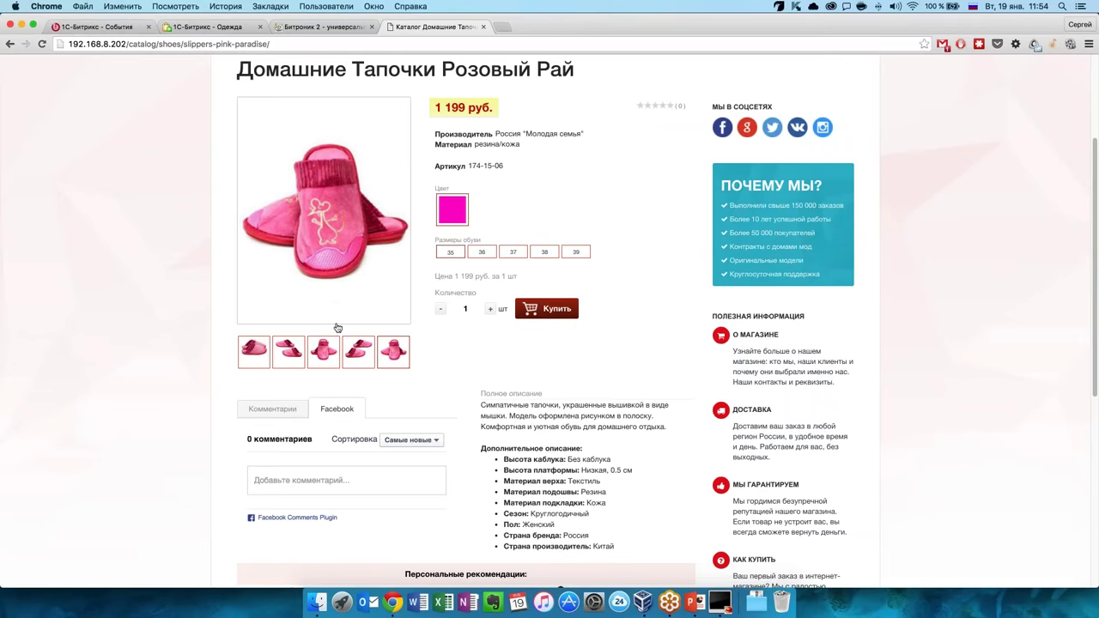
{"action": "left_click", "coordinate": [254, 350]}
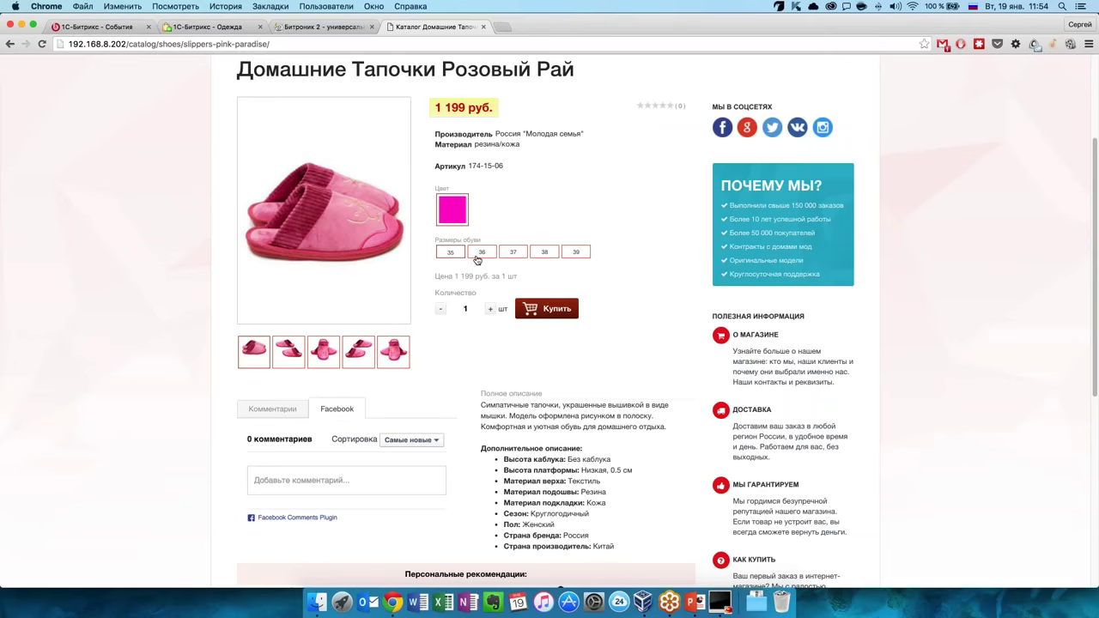
Select size 39 for the pink slippers
{"action": "left_click", "coordinate": [547, 253]}
{"action": "left_click", "coordinate": [585, 254]}
{"action": "scroll", "coordinate": [687, 303], "scroll_direction": "down", "scroll_amount": 2}
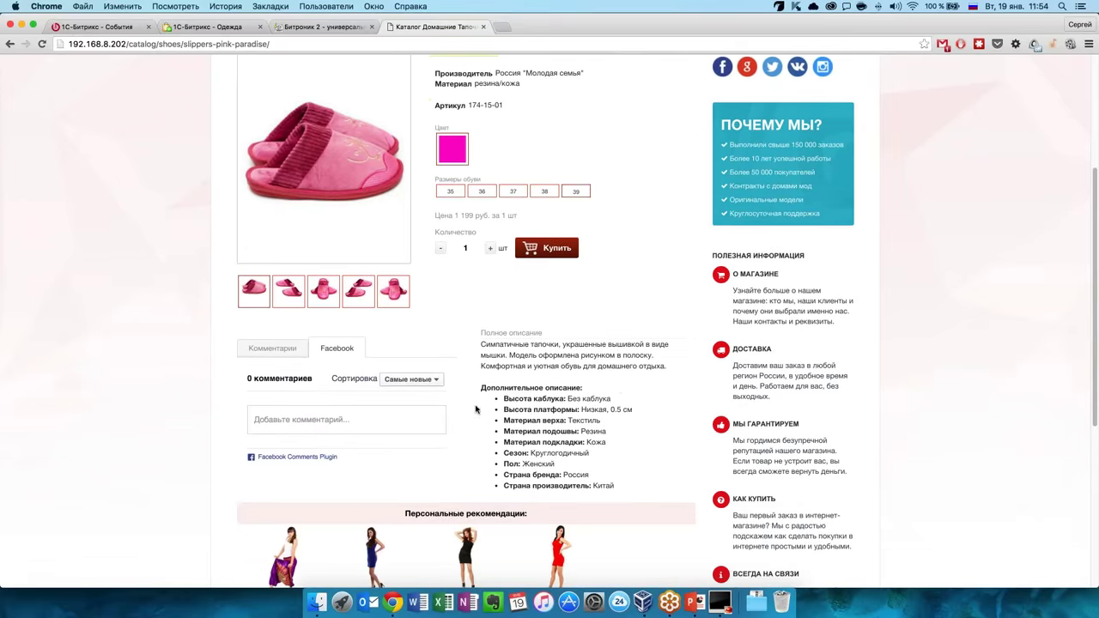
{"action": "scroll", "coordinate": [492, 407], "scroll_direction": "up", "scroll_amount": 4}
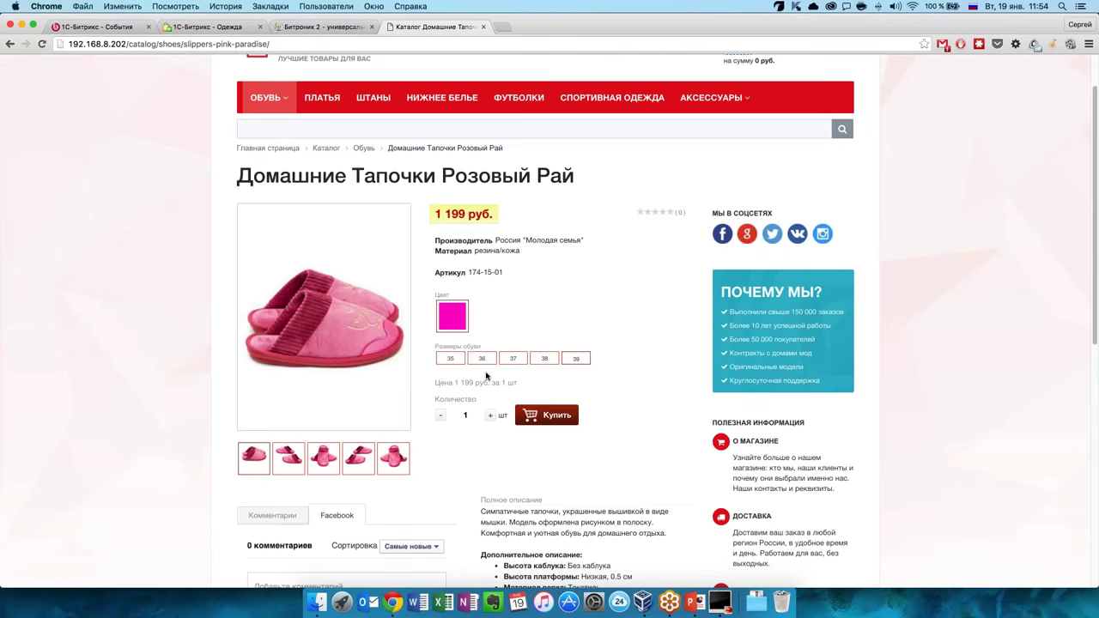
{"action": "scroll", "coordinate": [486, 376], "scroll_direction": "down", "scroll_amount": 2}
Add the pink slippers to the cart and set quantity 3 for a 3 597 руб. total
{"action": "left_click", "coordinate": [554, 318]}
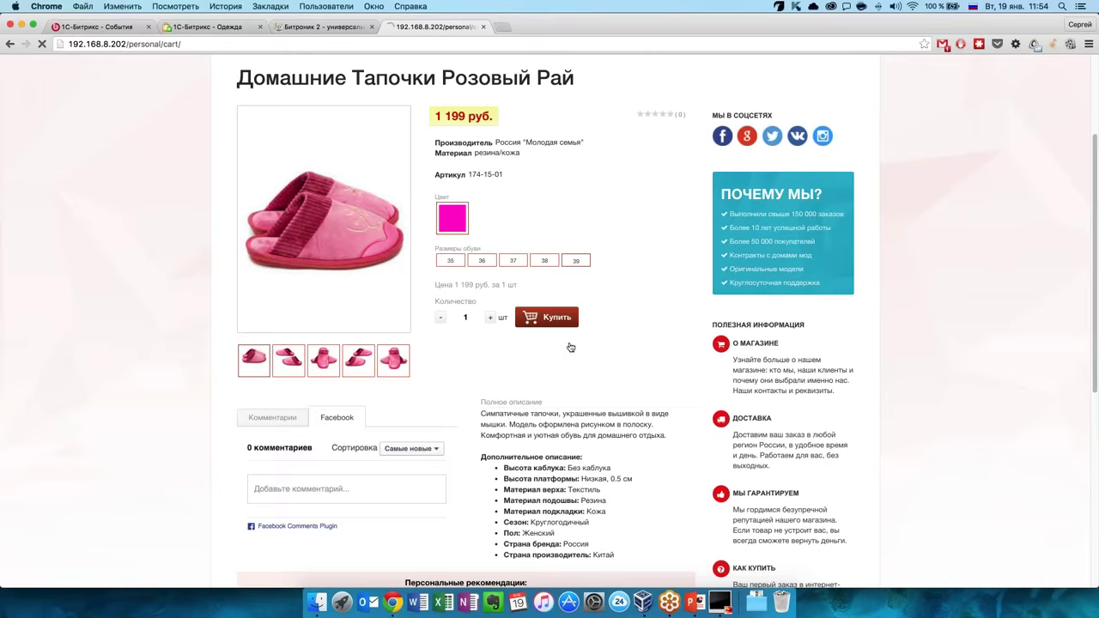
{"action": "scroll", "coordinate": [471, 419], "scroll_direction": "down", "scroll_amount": 1}
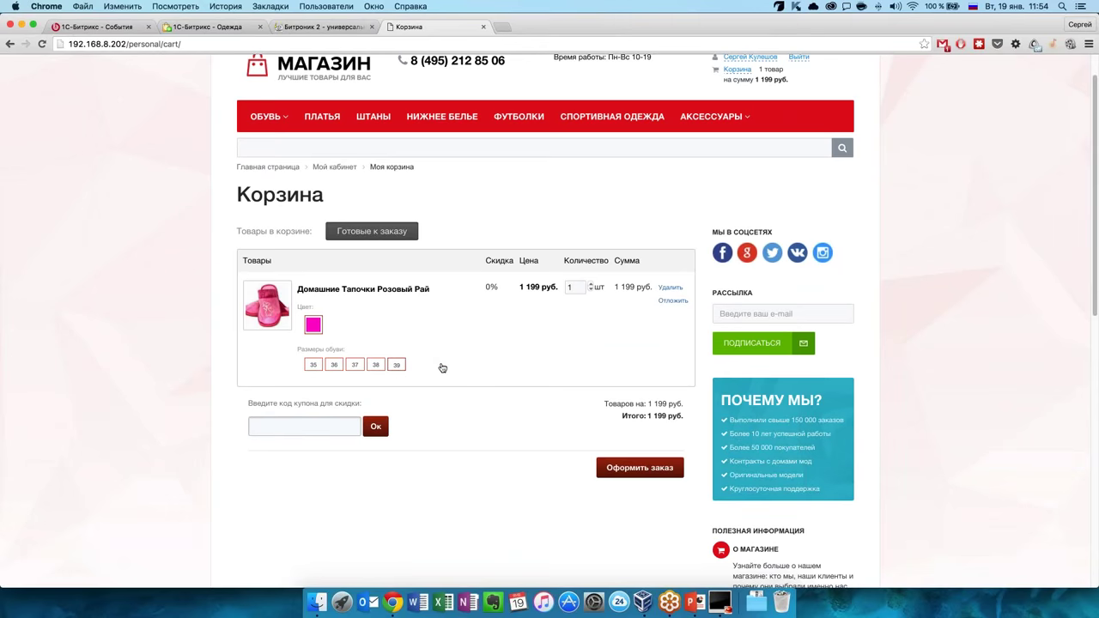
{"action": "double_click", "coordinate": [590, 284]}
{"action": "scroll", "coordinate": [578, 488], "scroll_direction": "down", "scroll_amount": 1}
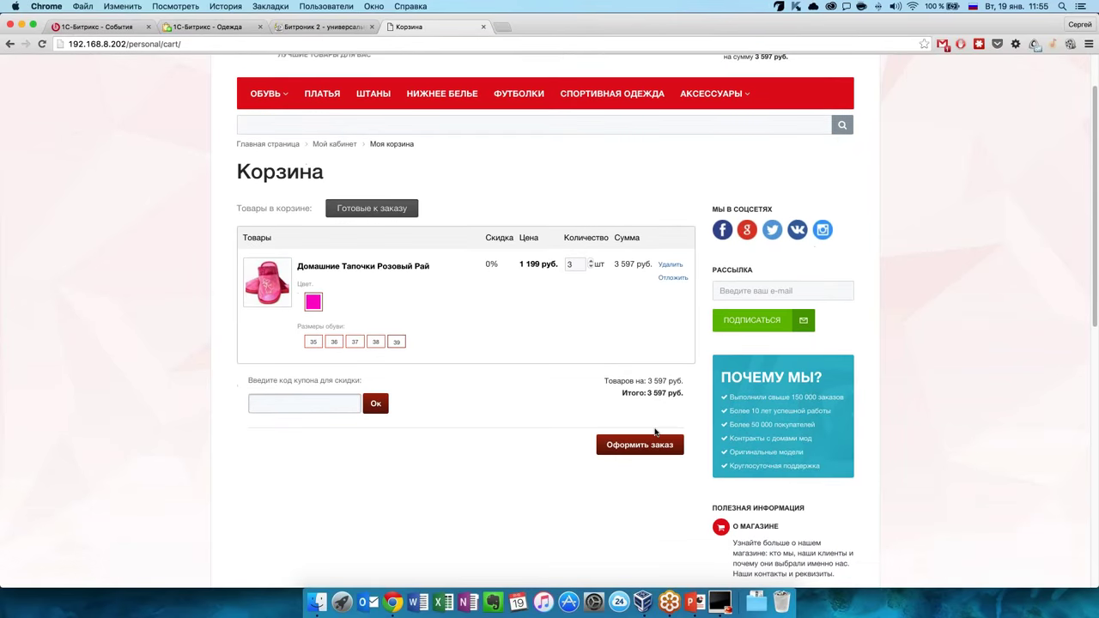
Proceed from the cart to the checkout form and look it over
{"action": "left_click", "coordinate": [690, 443]}
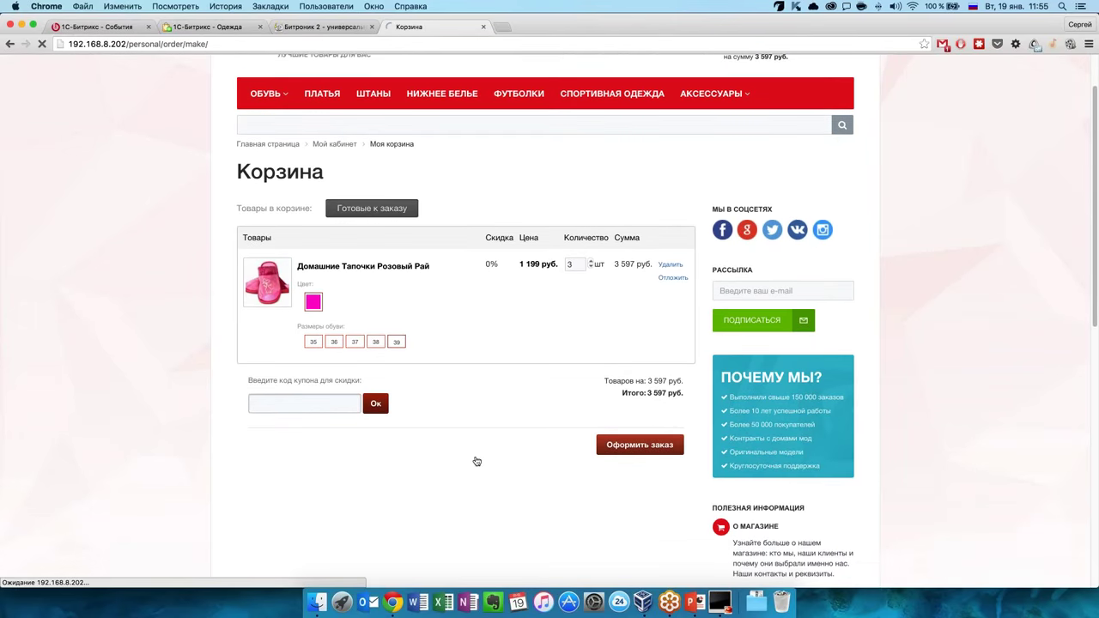
{"action": "scroll", "coordinate": [108, 381], "scroll_direction": "down", "scroll_amount": 5}
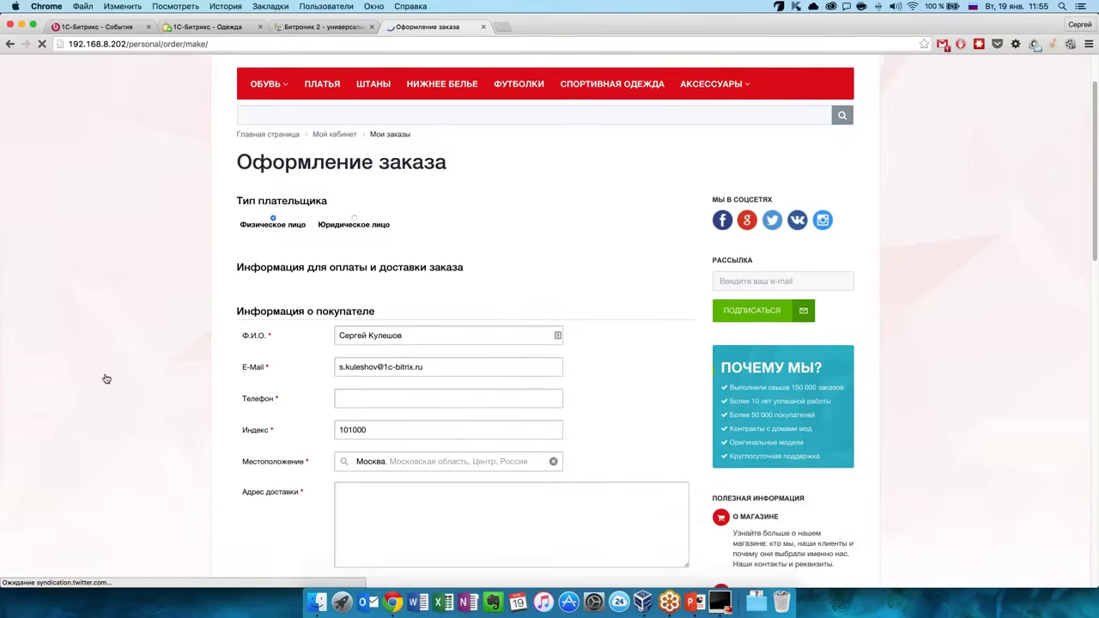
{"action": "scroll", "coordinate": [183, 270], "scroll_direction": "up", "scroll_amount": 3}
{"action": "scroll", "coordinate": [178, 290], "scroll_direction": "up", "scroll_amount": 2}
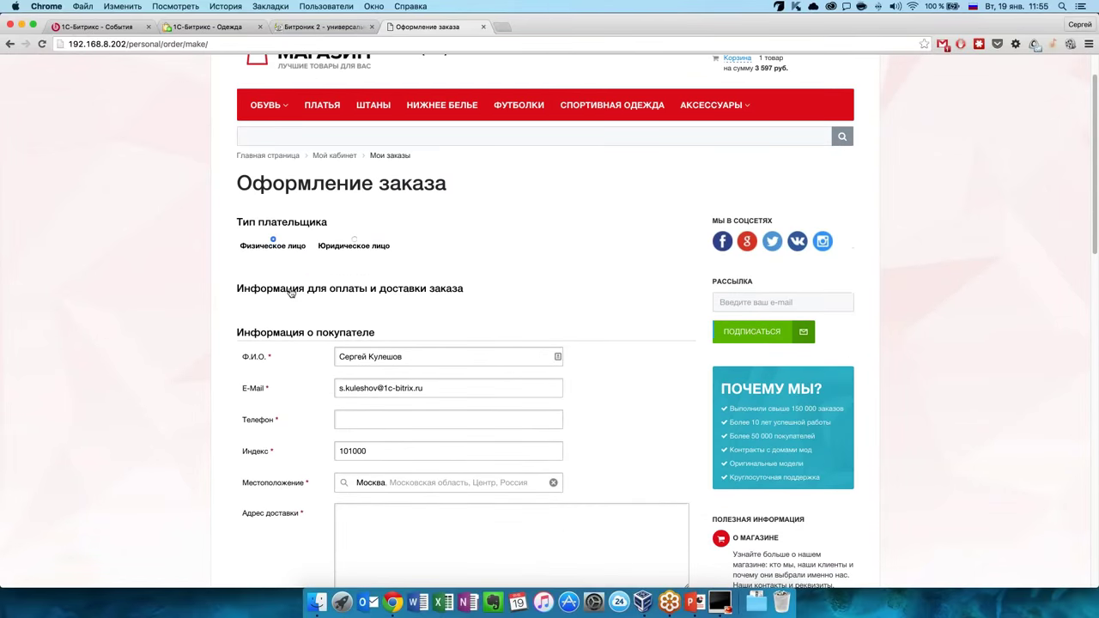
{"action": "scroll", "coordinate": [291, 292], "scroll_direction": "down", "scroll_amount": 5}
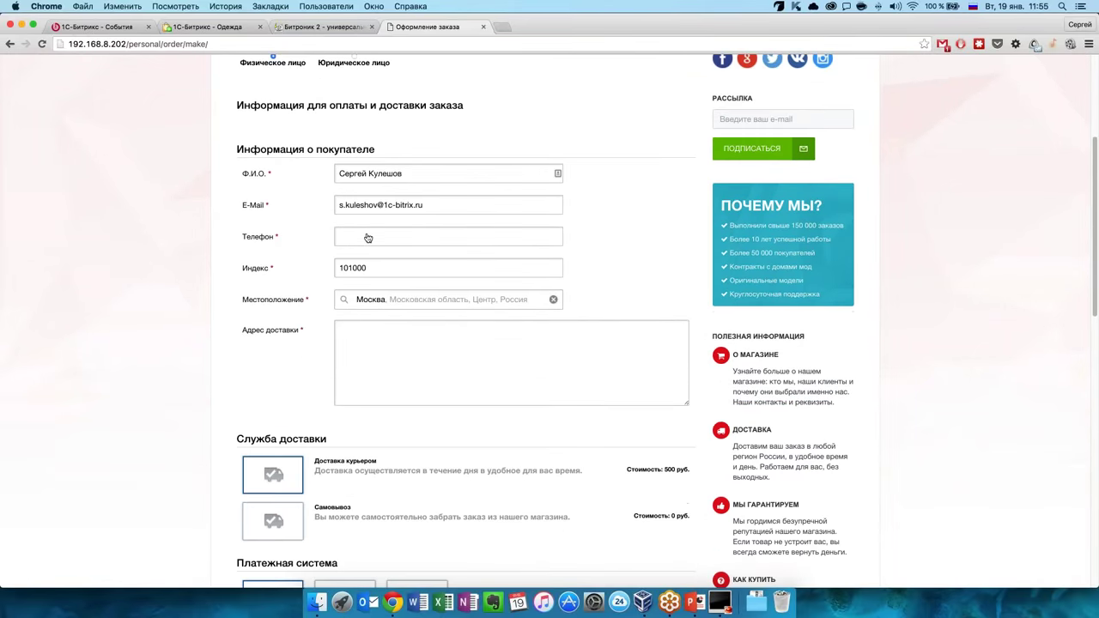
{"action": "scroll", "coordinate": [665, 283], "scroll_direction": "up", "scroll_amount": 4}
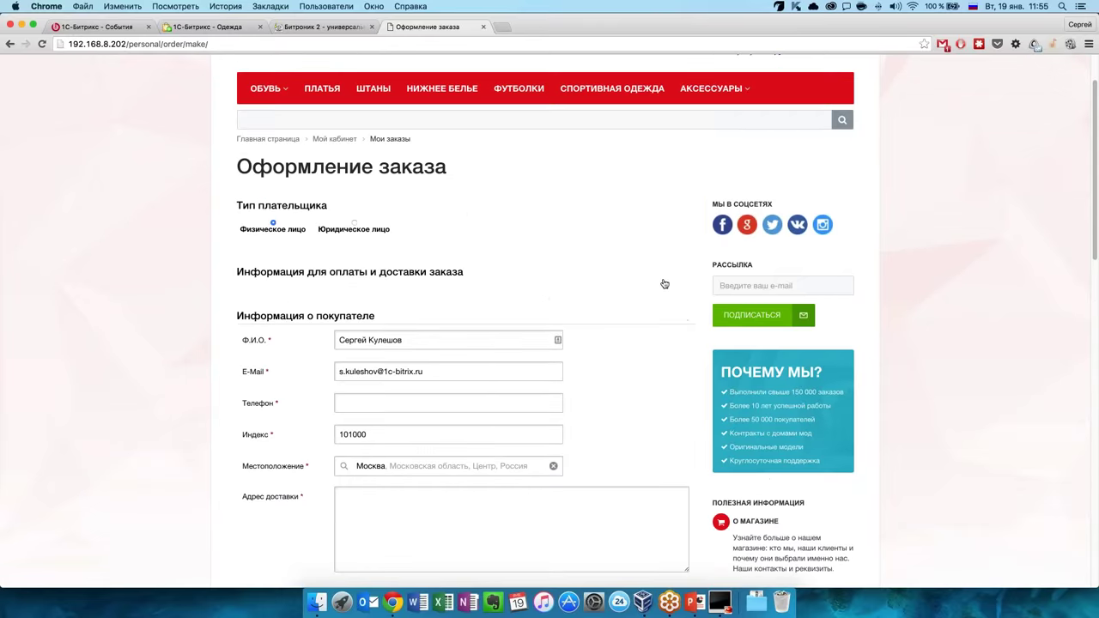
{"action": "scroll", "coordinate": [665, 283], "scroll_direction": "down", "scroll_amount": 1}
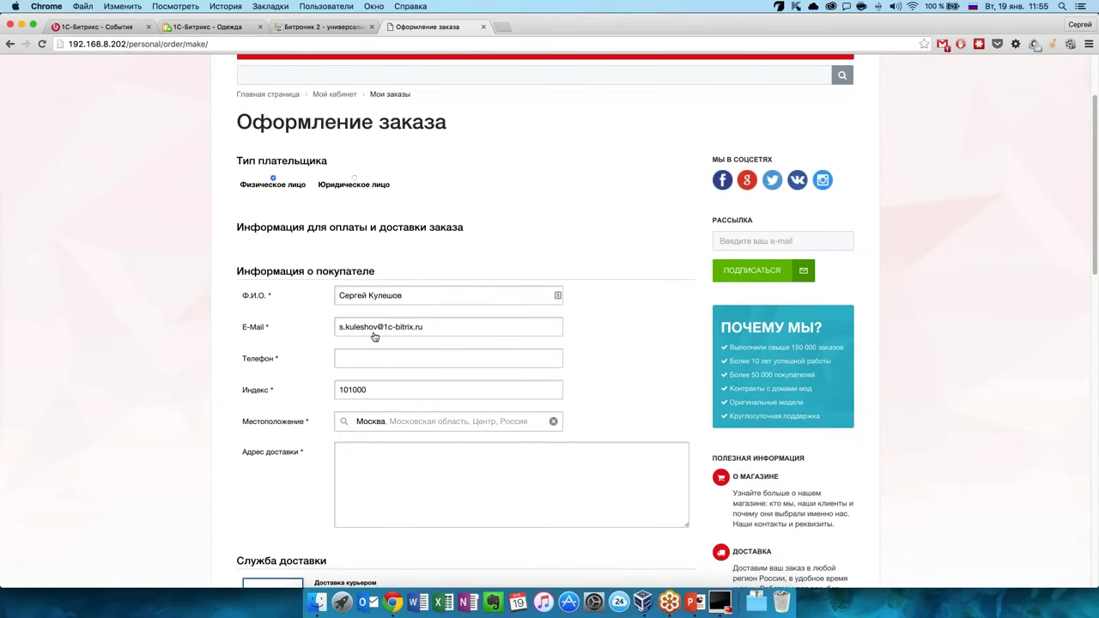
Fill in the buyer's phone number and the delivery address fields
{"action": "scroll", "coordinate": [283, 350], "scroll_direction": "down", "scroll_amount": 4}
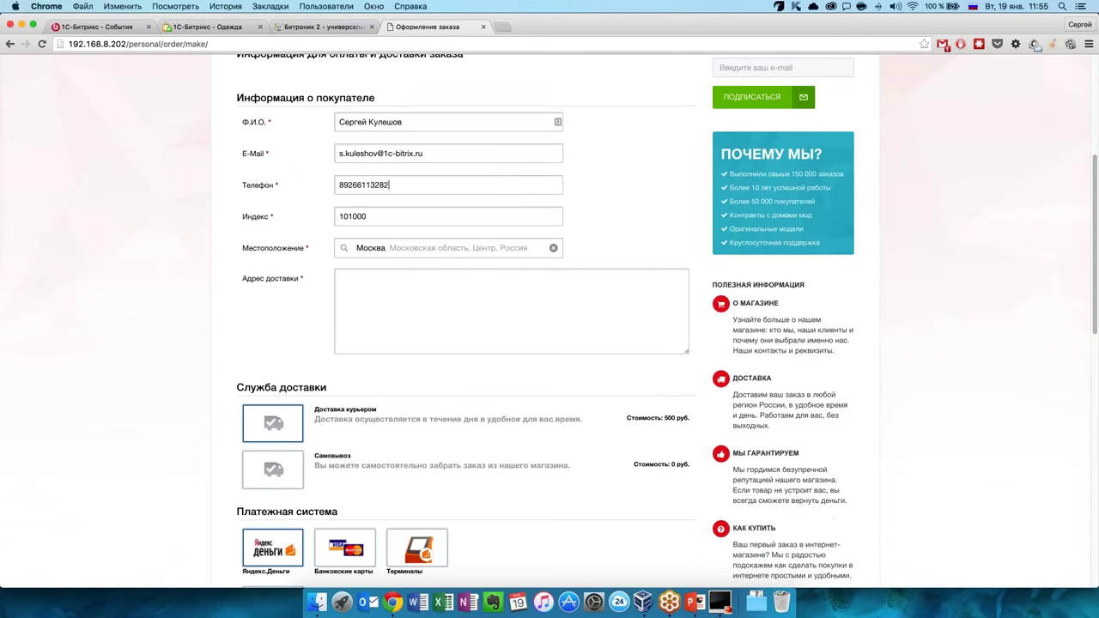
{"action": "type", "text": "дрес"}
{"action": "scroll", "coordinate": [298, 233], "scroll_direction": "down", "scroll_amount": 4}
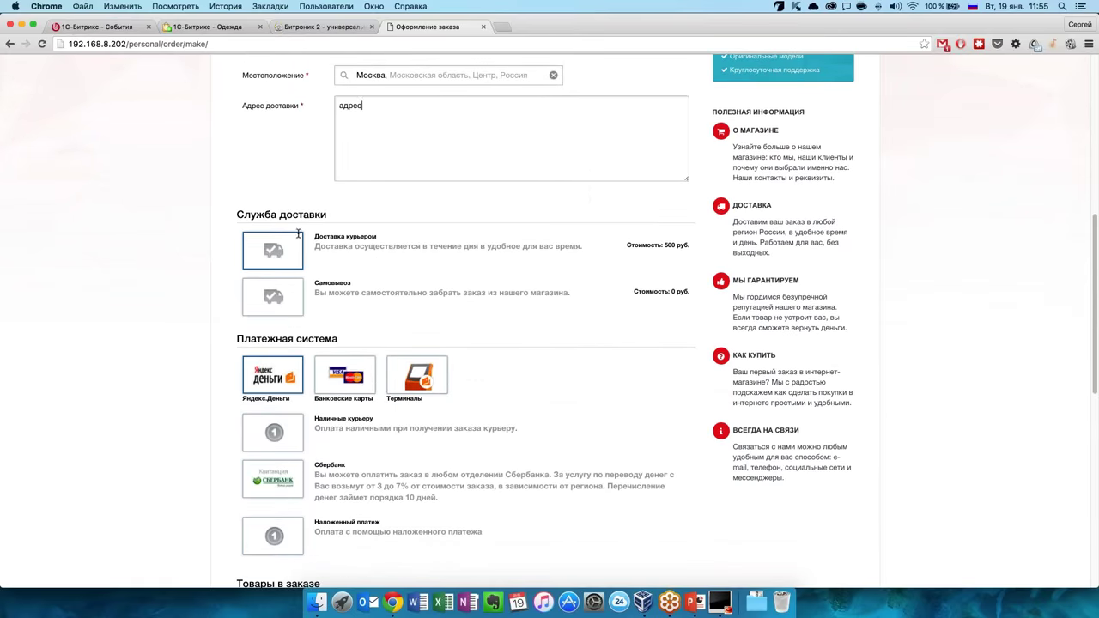
{"action": "scroll", "coordinate": [302, 343], "scroll_direction": "down", "scroll_amount": 2}
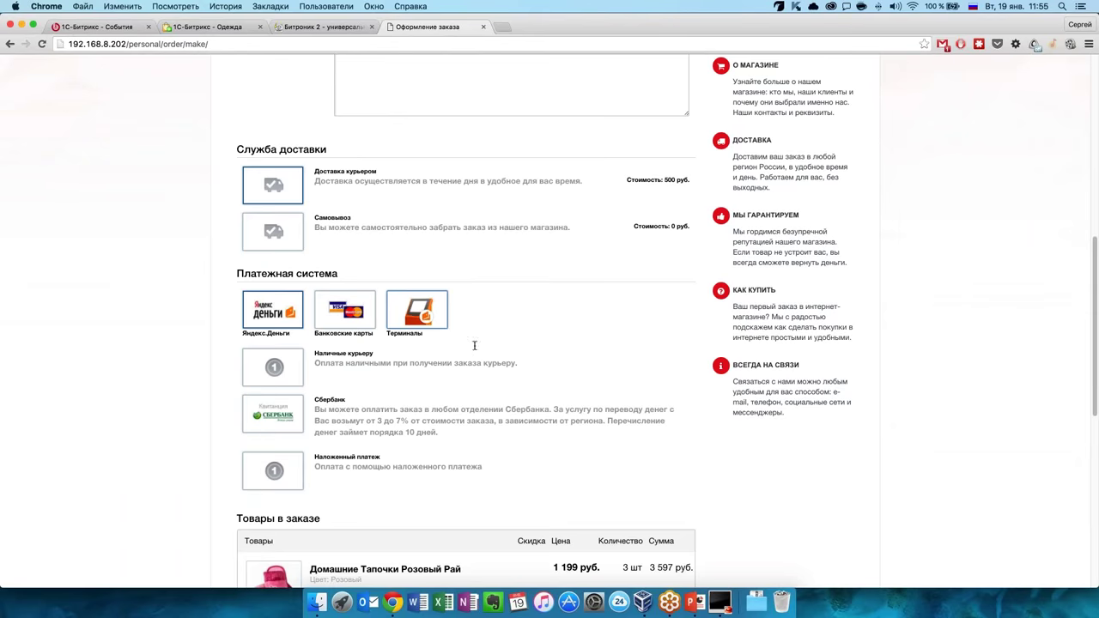
Choose Самовывоз in-store pickup and submit the order
{"action": "left_click", "coordinate": [300, 246]}
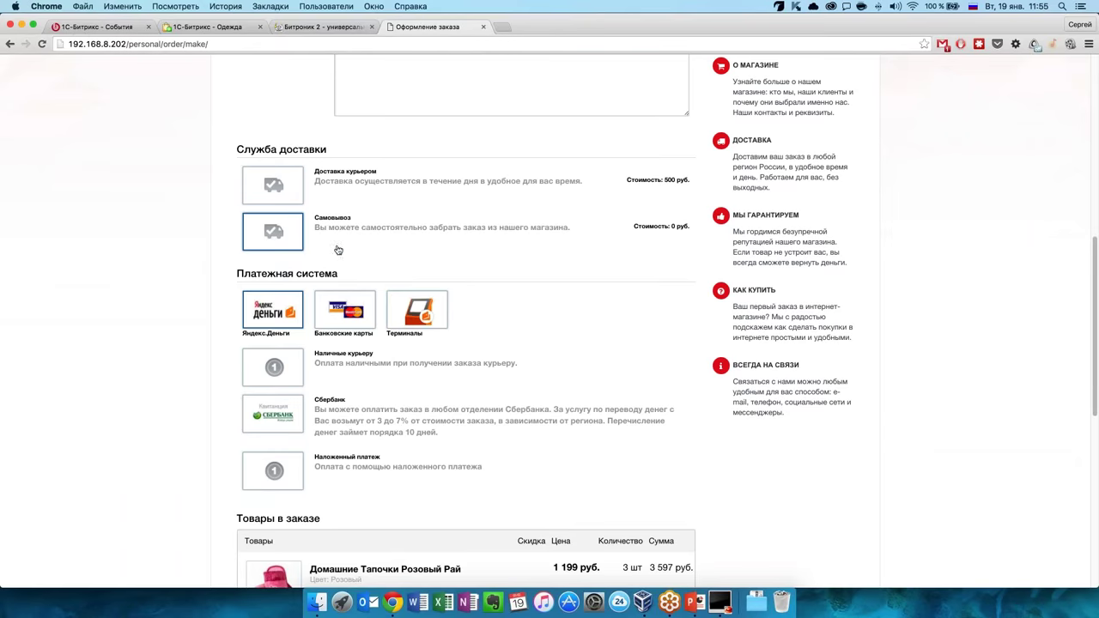
{"action": "scroll", "coordinate": [350, 458], "scroll_direction": "down", "scroll_amount": 1}
{"action": "scroll", "coordinate": [351, 458], "scroll_direction": "down", "scroll_amount": 8}
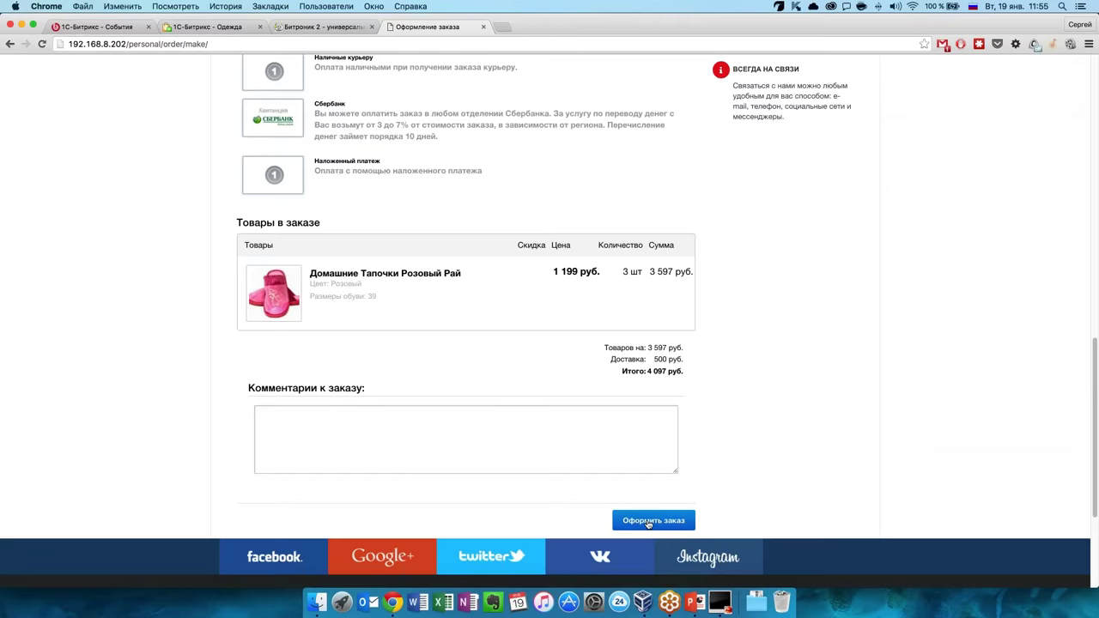
{"action": "left_click", "coordinate": [649, 521]}
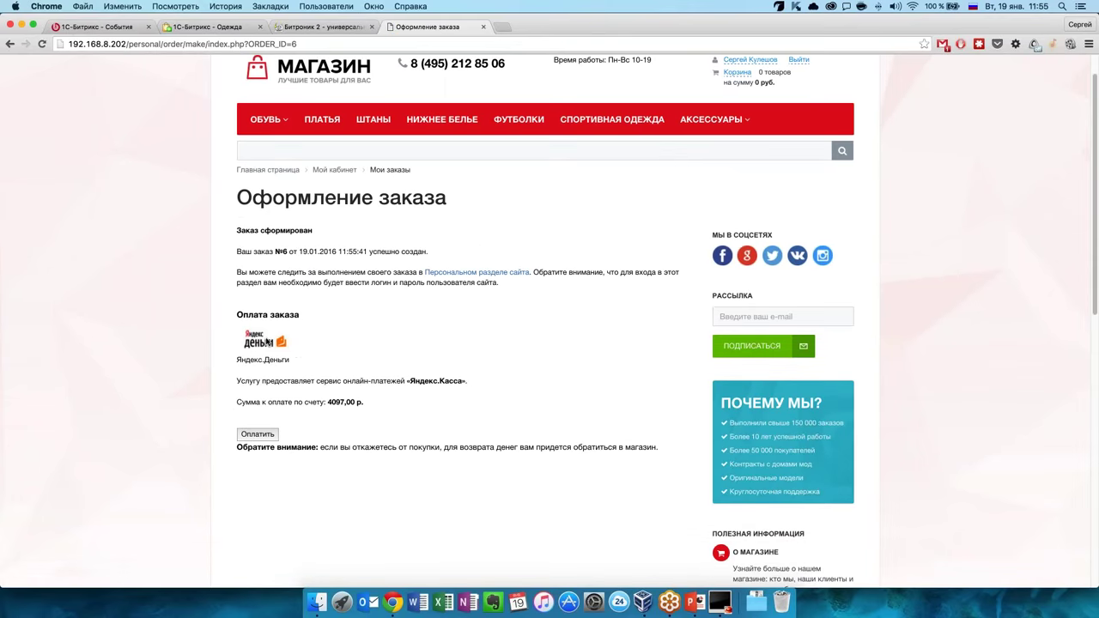
Highlight the Яндекс.Касса payment service and order number 6 on the confirmation page
{"action": "left_click_drag", "start_coordinate": [408, 381], "coordinate": [447, 383]}
{"action": "left_click", "coordinate": [437, 429]}
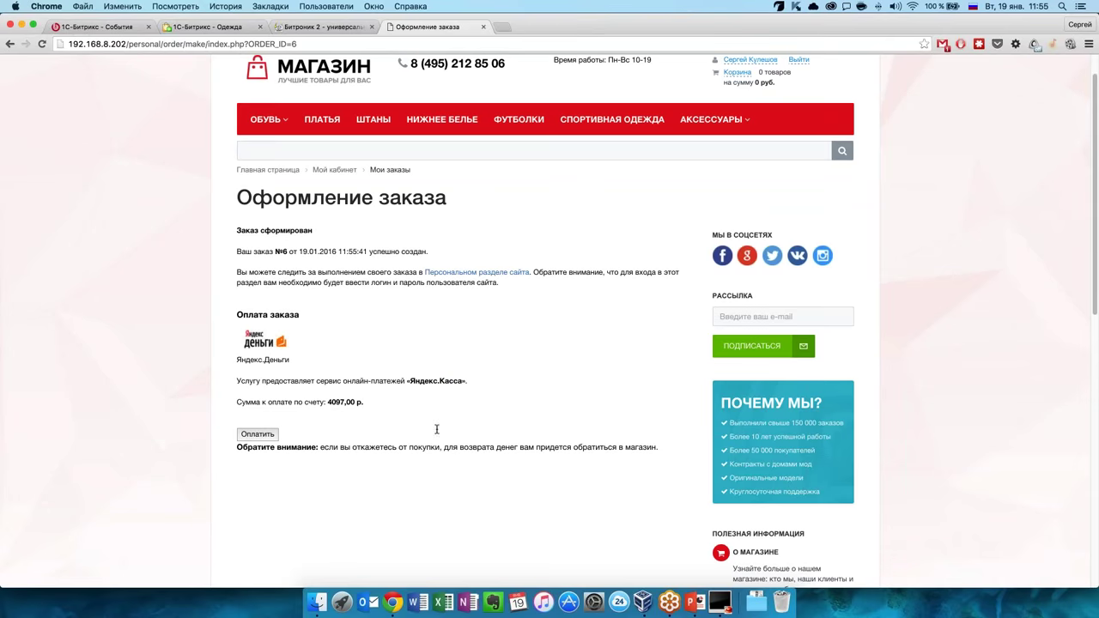
{"action": "double_click", "coordinate": [284, 252]}
Open the online payment page, close it, and return to the shop's home page
{"action": "left_click", "coordinate": [257, 435]}
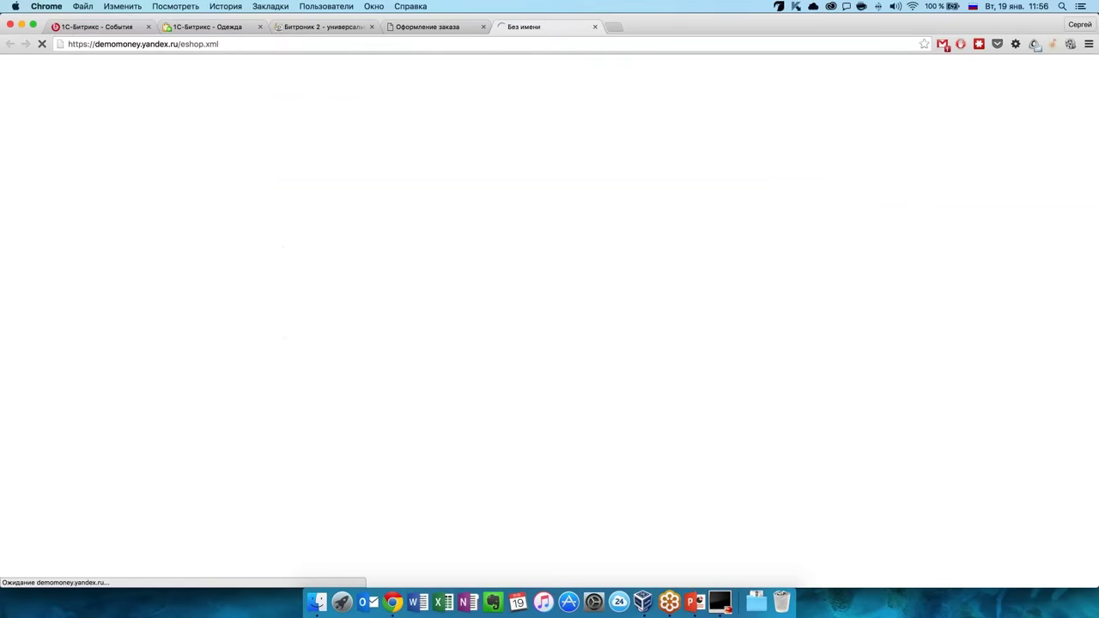
{"action": "middle_click", "coordinate": [538, 28]}
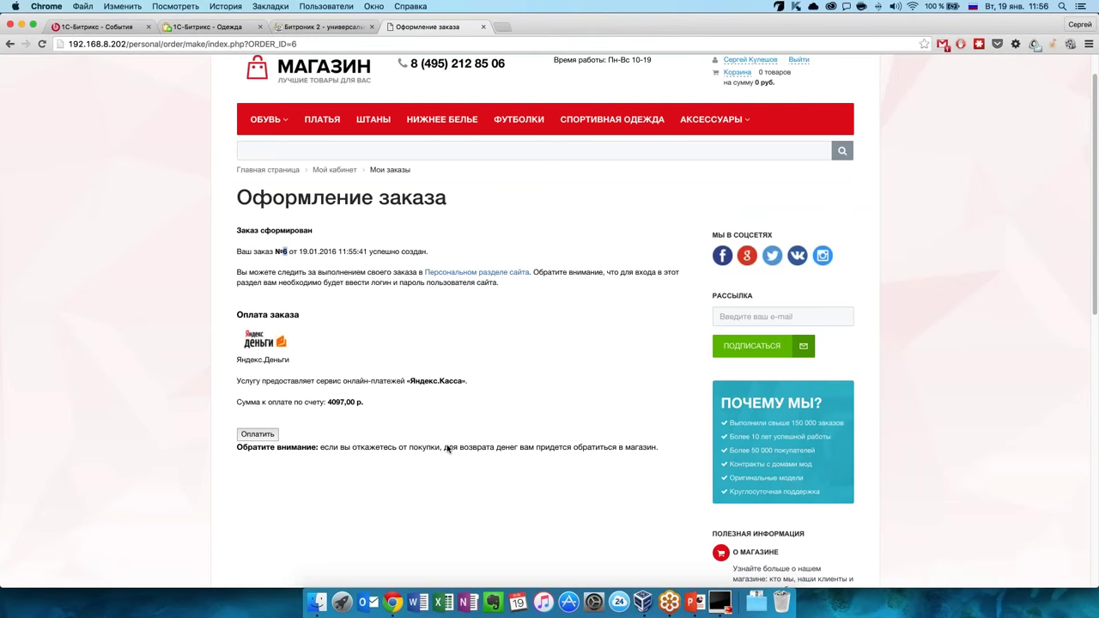
{"action": "scroll", "coordinate": [446, 439], "scroll_direction": "down", "scroll_amount": 10}
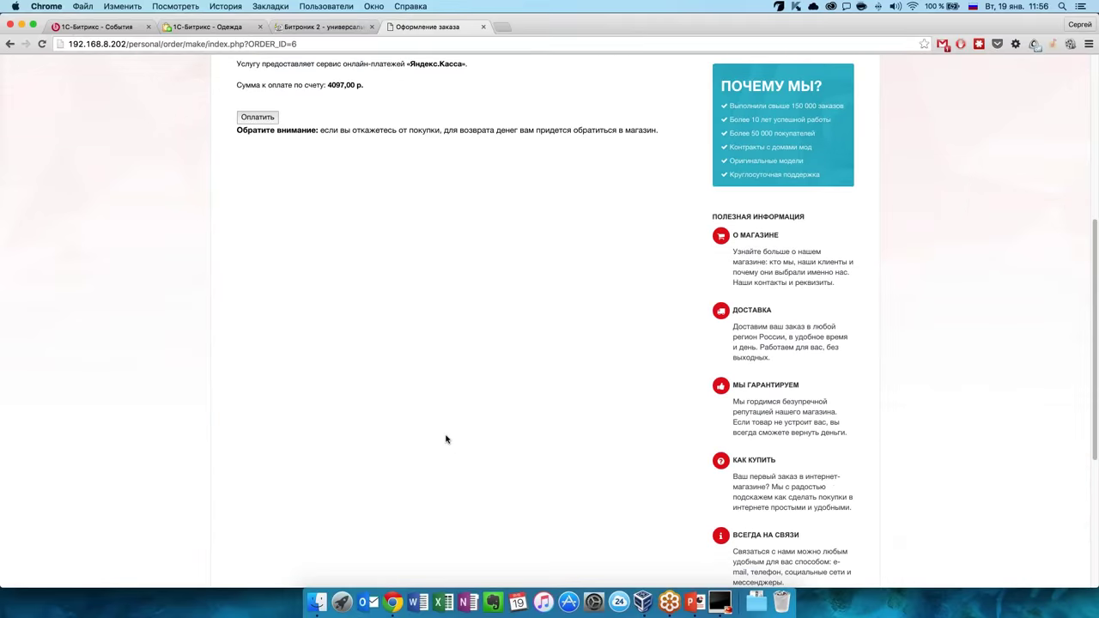
{"action": "scroll", "coordinate": [445, 445], "scroll_direction": "up", "scroll_amount": 10}
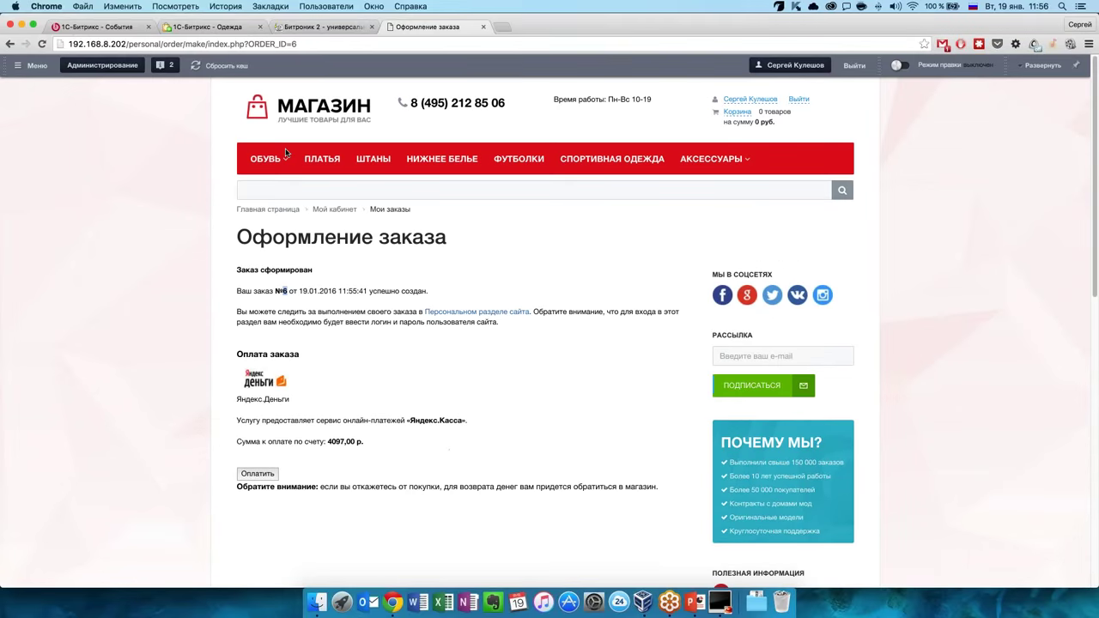
{"action": "left_click", "coordinate": [292, 118]}
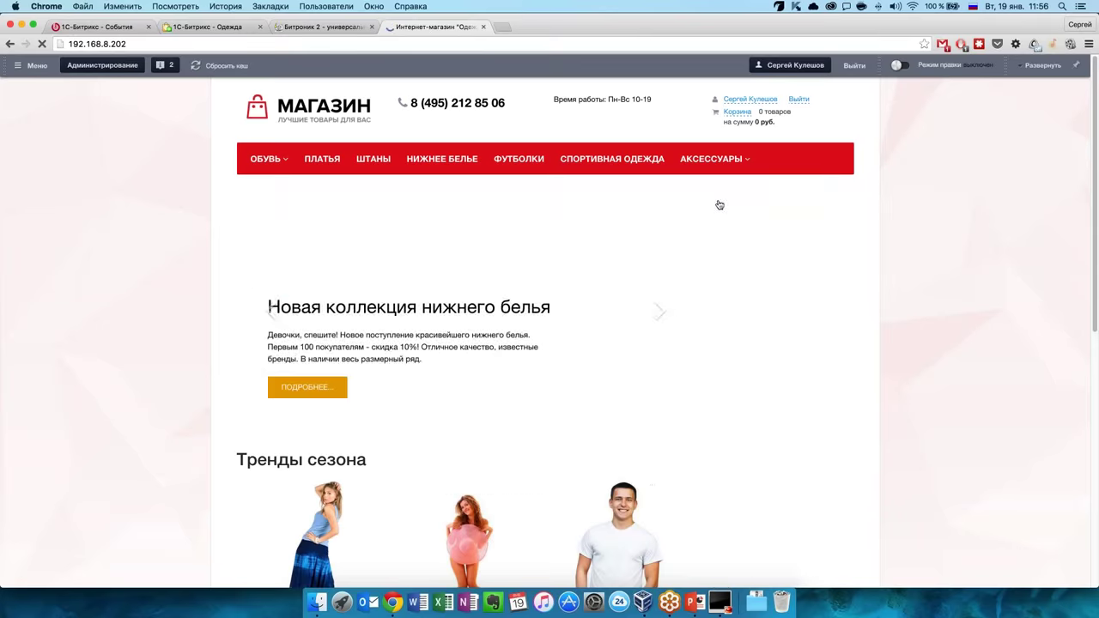
Open the personal account, glance at the profile form, then open Мои заказы
{"action": "left_click", "coordinate": [752, 101]}
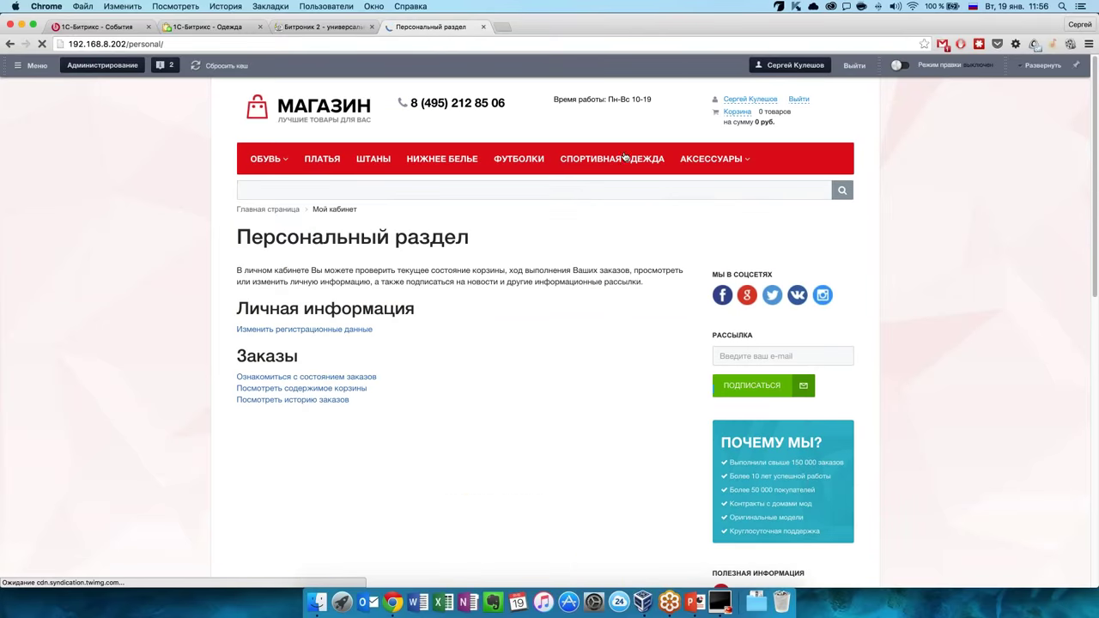
{"action": "left_click", "coordinate": [316, 332]}
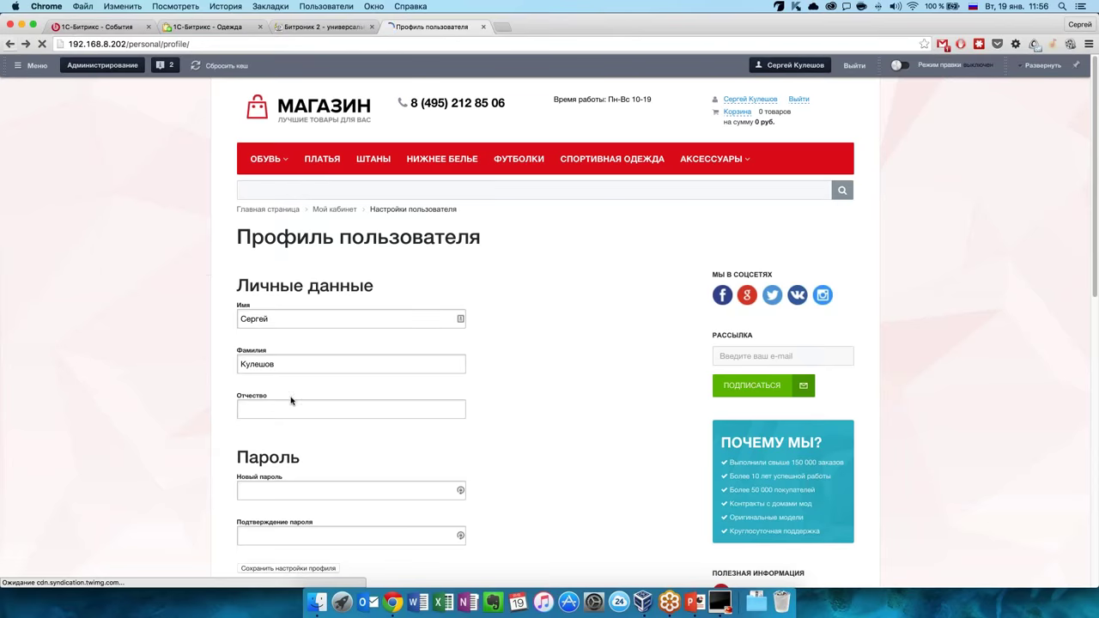
{"action": "key", "text": "super+bracketleft"}
{"action": "left_click", "coordinate": [314, 379]}
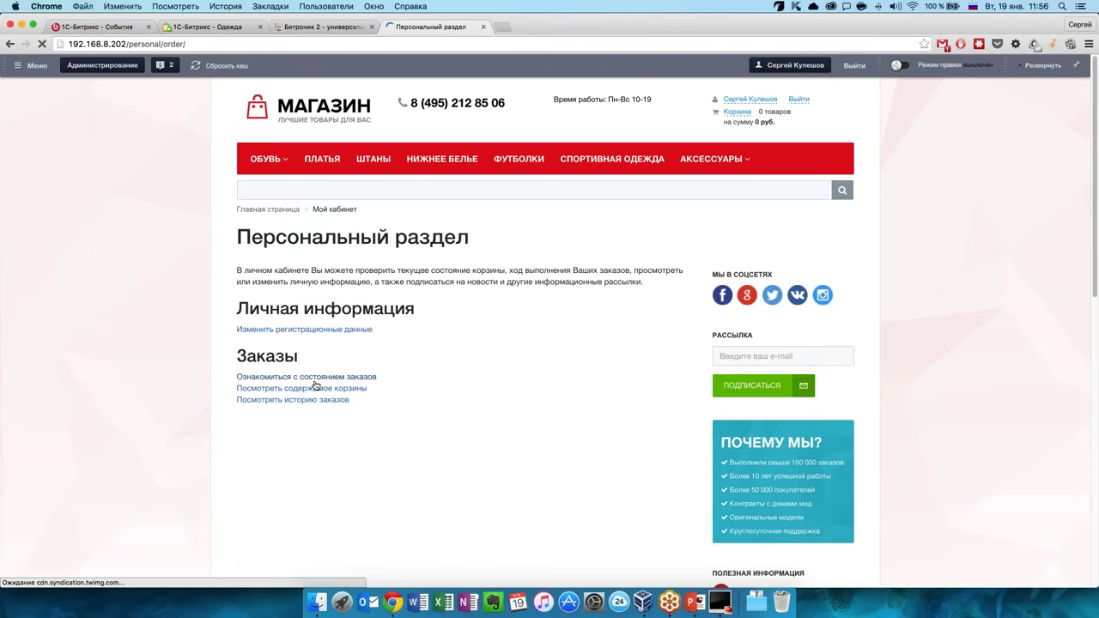
{"action": "scroll", "coordinate": [372, 395], "scroll_direction": "down", "scroll_amount": 5}
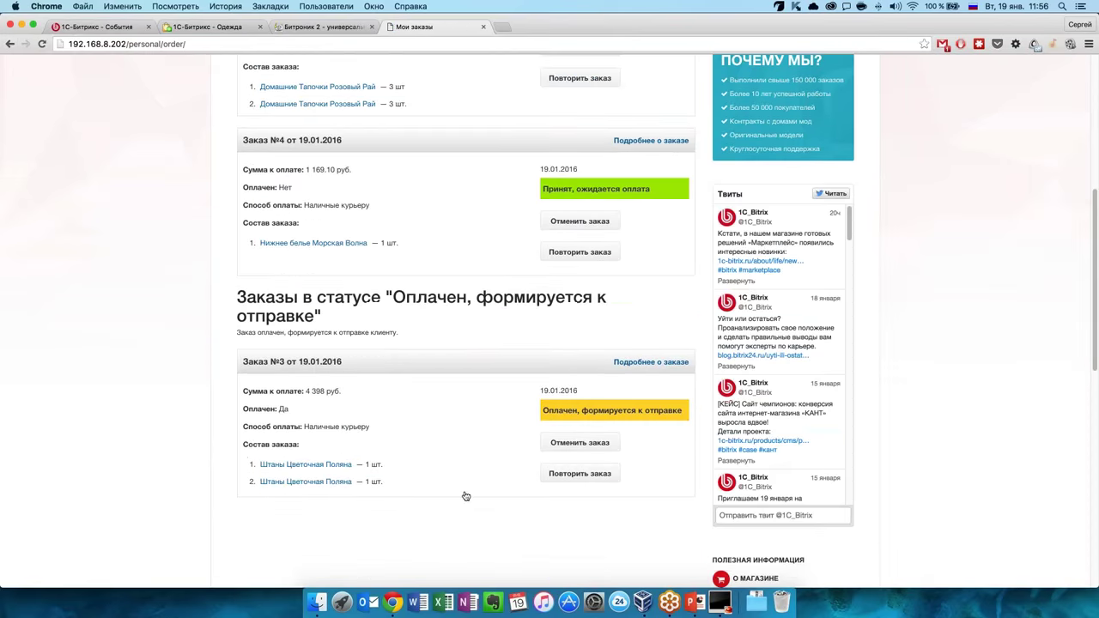
{"action": "scroll", "coordinate": [459, 494], "scroll_direction": "up", "scroll_amount": 5}
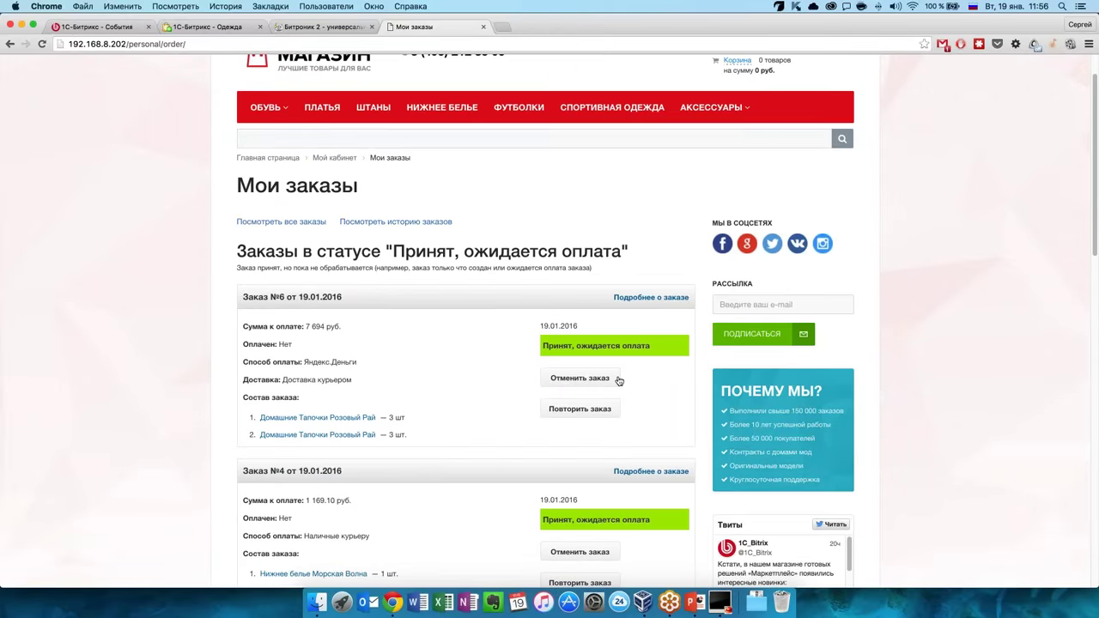
View order №6's details (7 694 руб. awaiting payment) and return to the home page
{"action": "left_click", "coordinate": [651, 298]}
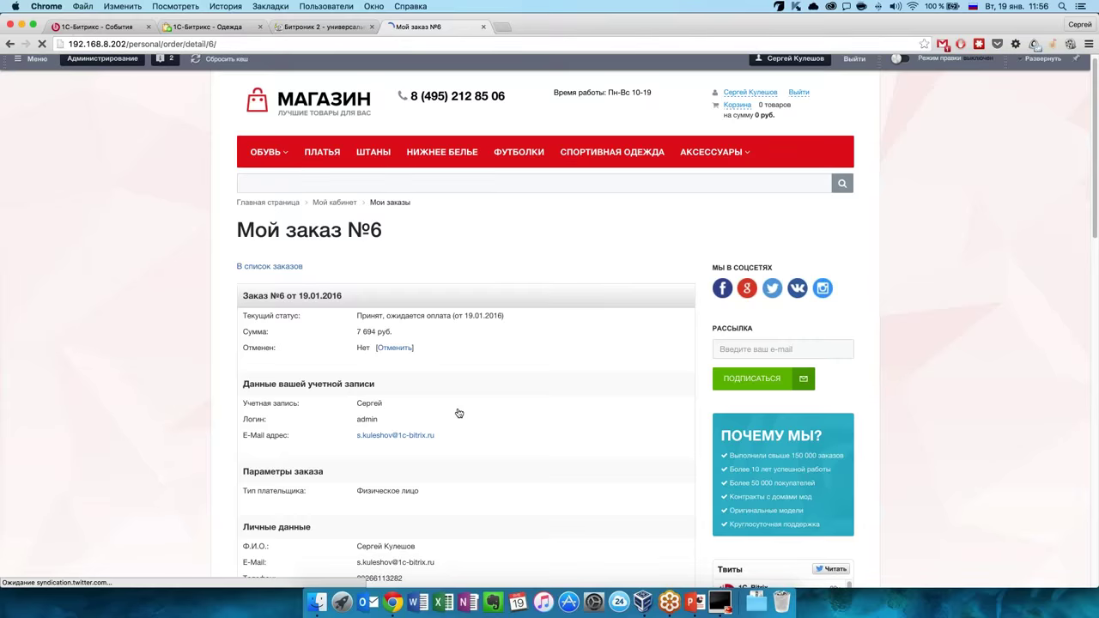
{"action": "scroll", "coordinate": [459, 413], "scroll_direction": "down", "scroll_amount": 10}
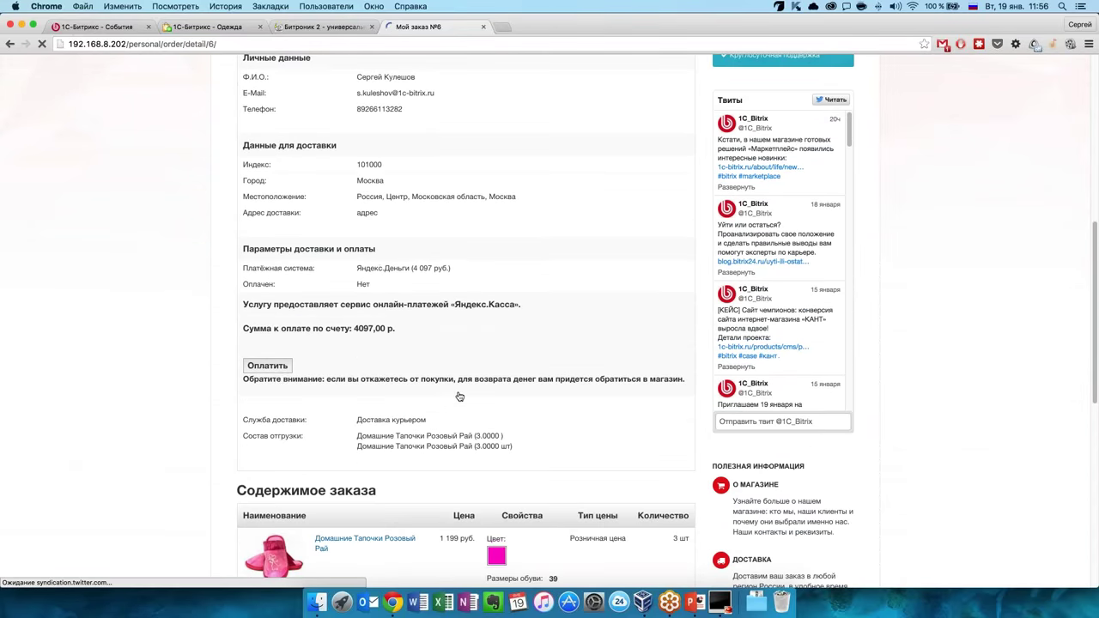
{"action": "scroll", "coordinate": [340, 405], "scroll_direction": "down", "scroll_amount": 5}
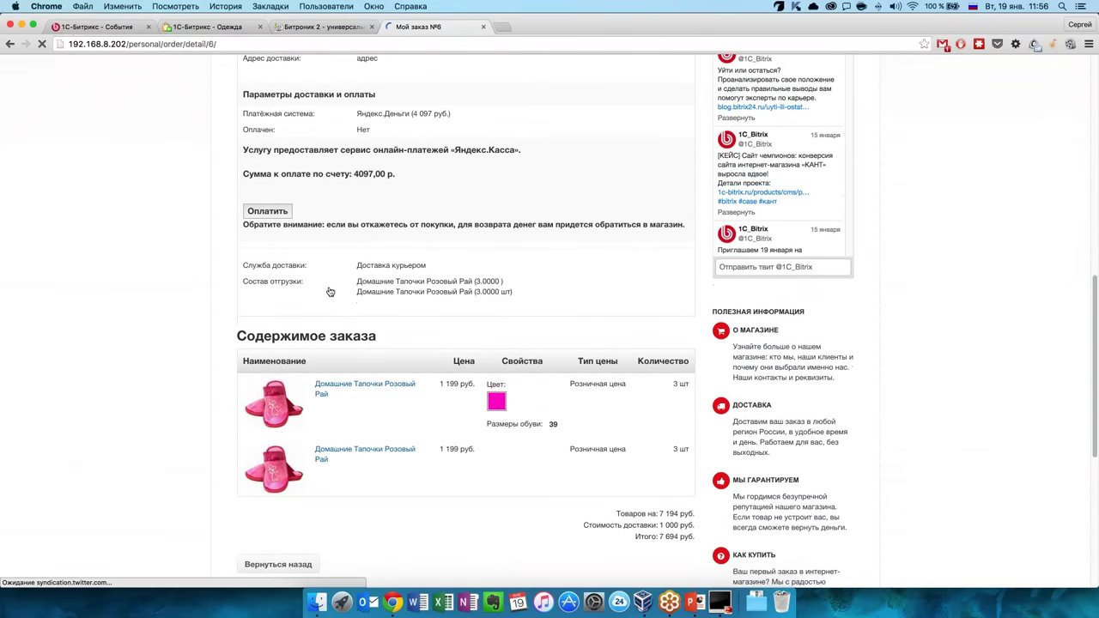
{"action": "scroll", "coordinate": [489, 333], "scroll_direction": "down", "scroll_amount": 3}
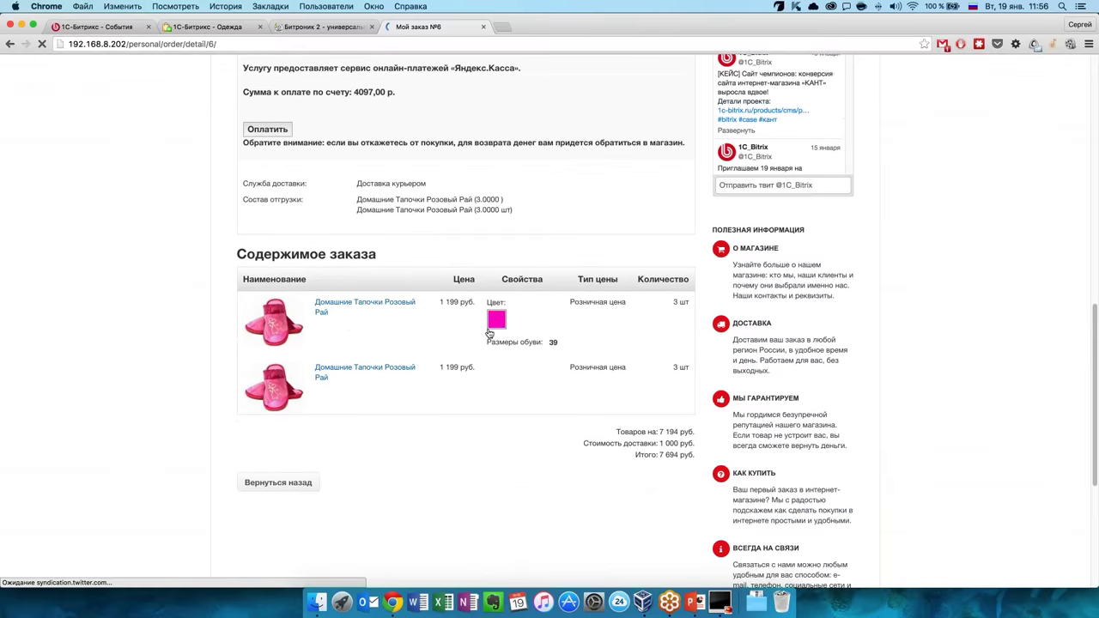
{"action": "scroll", "coordinate": [490, 333], "scroll_direction": "down", "scroll_amount": 1}
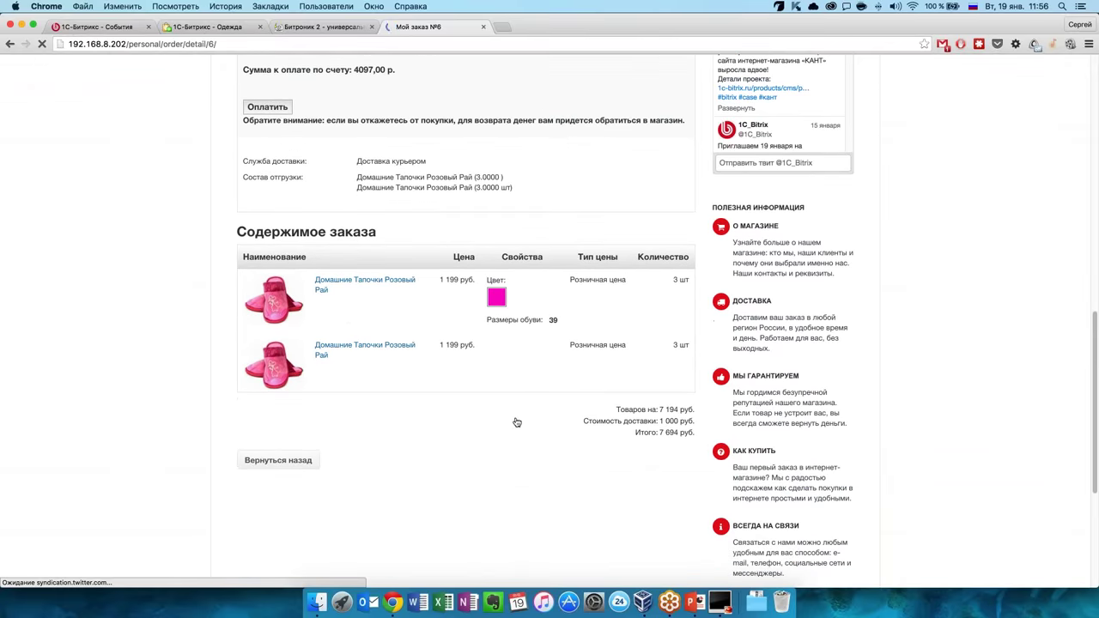
{"action": "scroll", "coordinate": [513, 422], "scroll_direction": "up", "scroll_amount": 15}
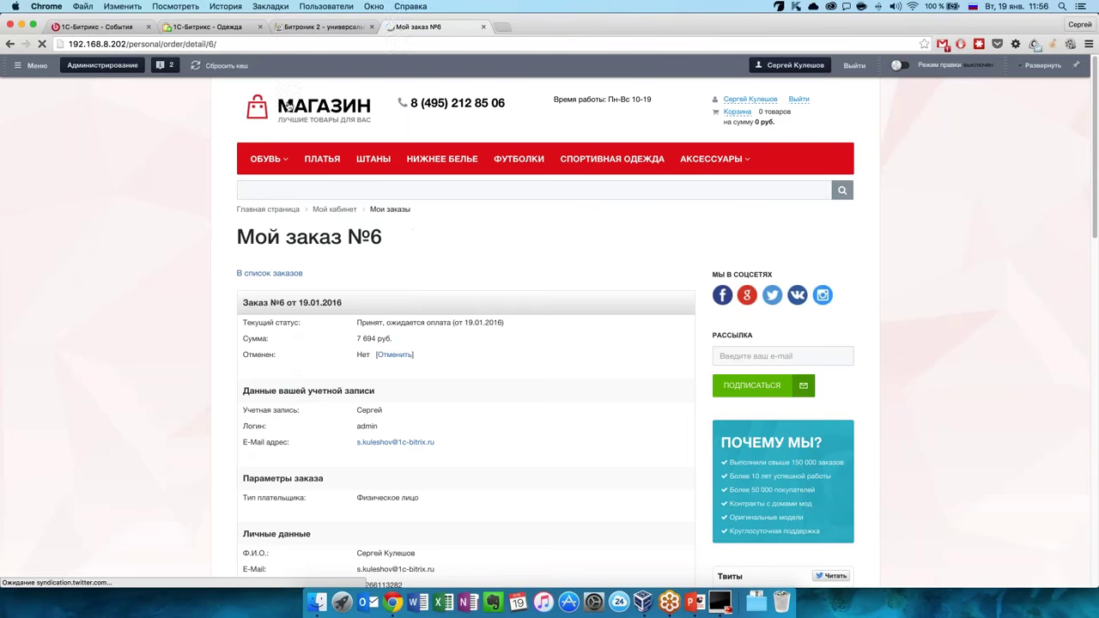
{"action": "left_click", "coordinate": [379, 124]}
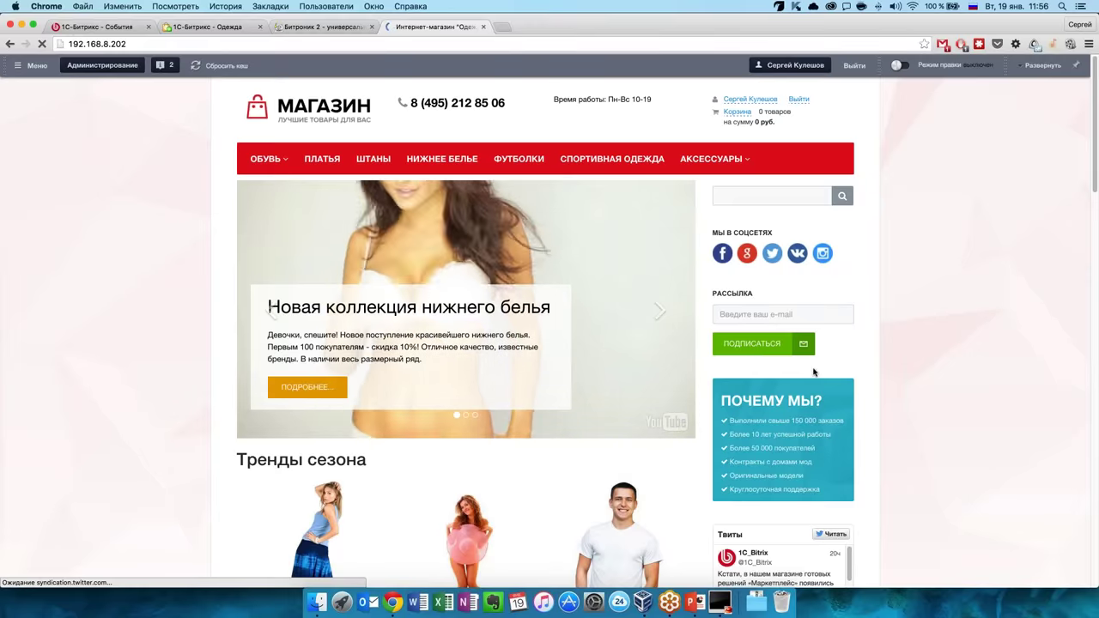
Scroll down to the Тренды сезона products, then switch to the 1C-Bitrix events page
{"action": "scroll", "coordinate": [862, 387], "scroll_direction": "down", "scroll_amount": 3}
{"action": "scroll", "coordinate": [861, 387], "scroll_direction": "down", "scroll_amount": 4}
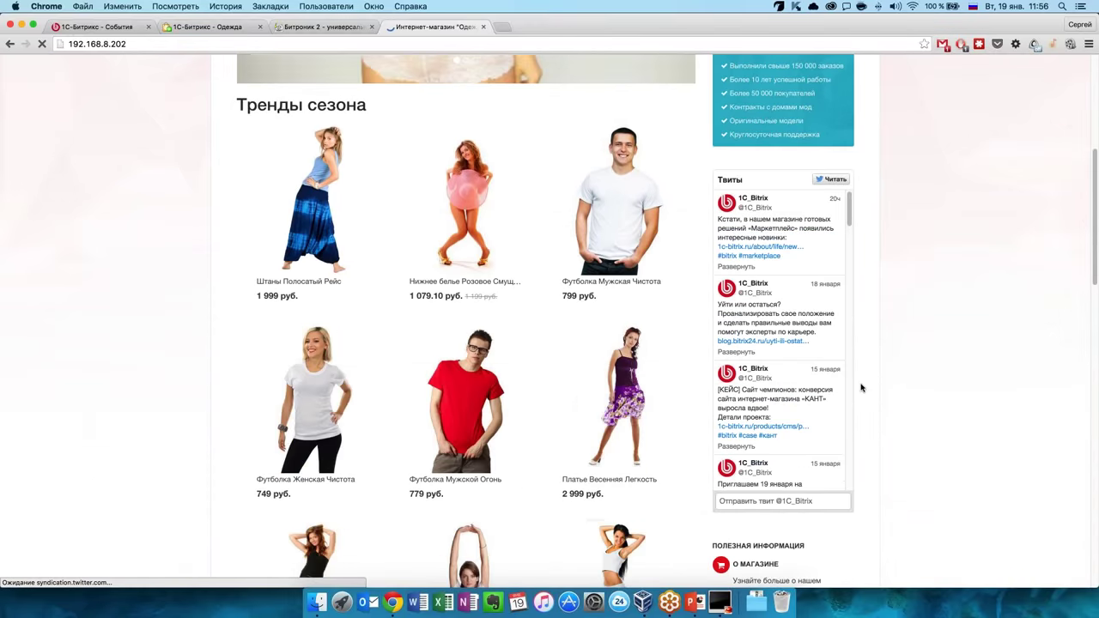
{"action": "scroll", "coordinate": [861, 387], "scroll_direction": "down", "scroll_amount": 2}
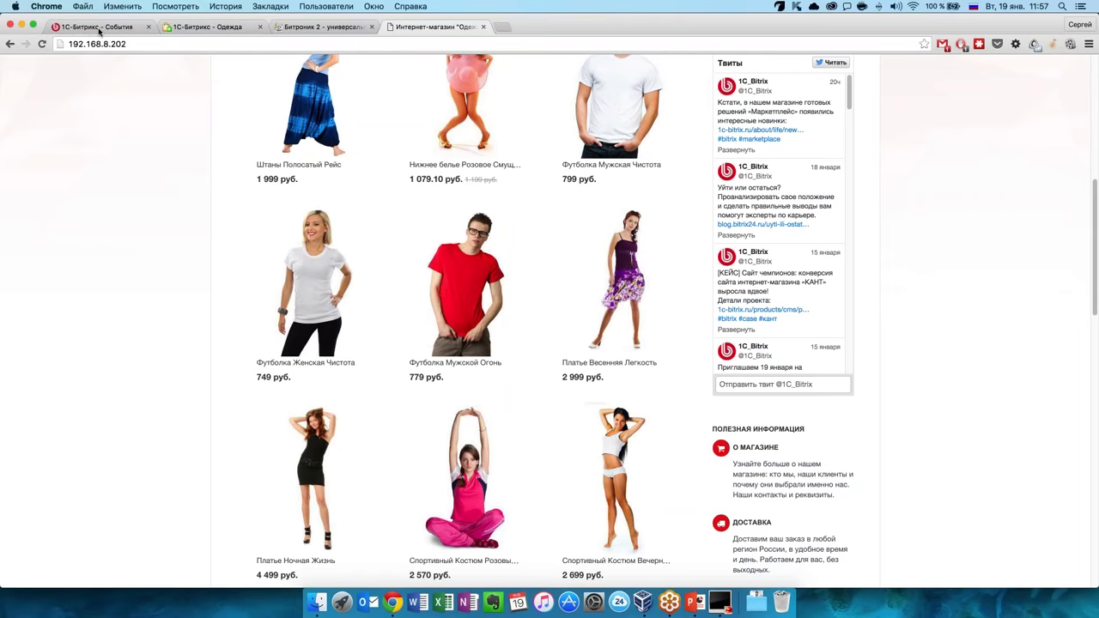
{"action": "left_click", "coordinate": [100, 31]}
{"action": "scroll", "coordinate": [288, 306], "scroll_direction": "up", "scroll_amount": 15}
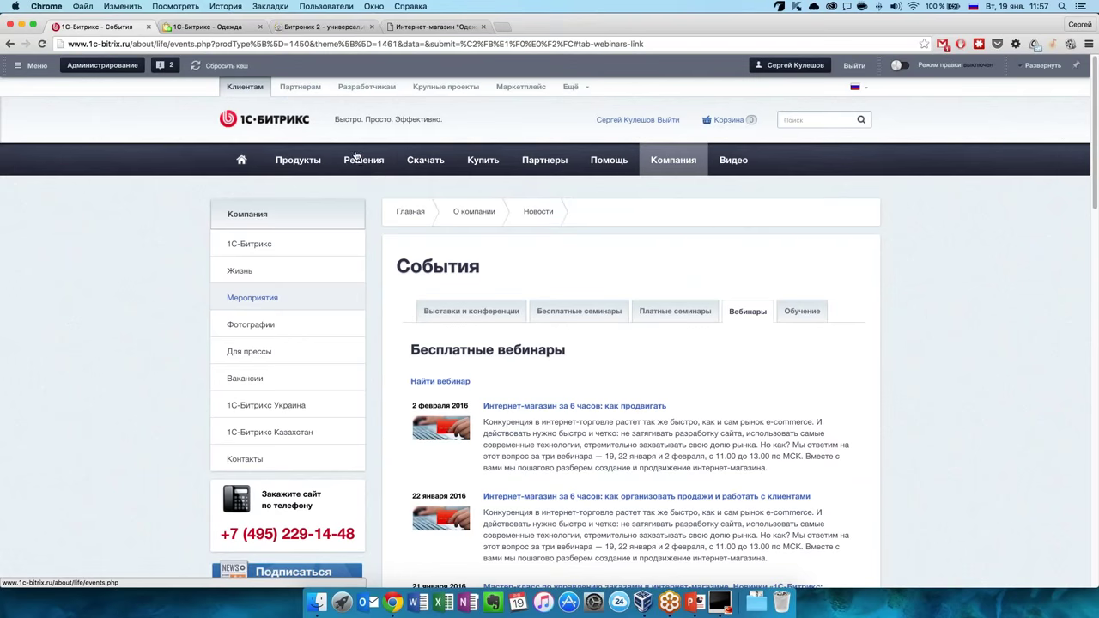
{"action": "left_click", "coordinate": [361, 159]}
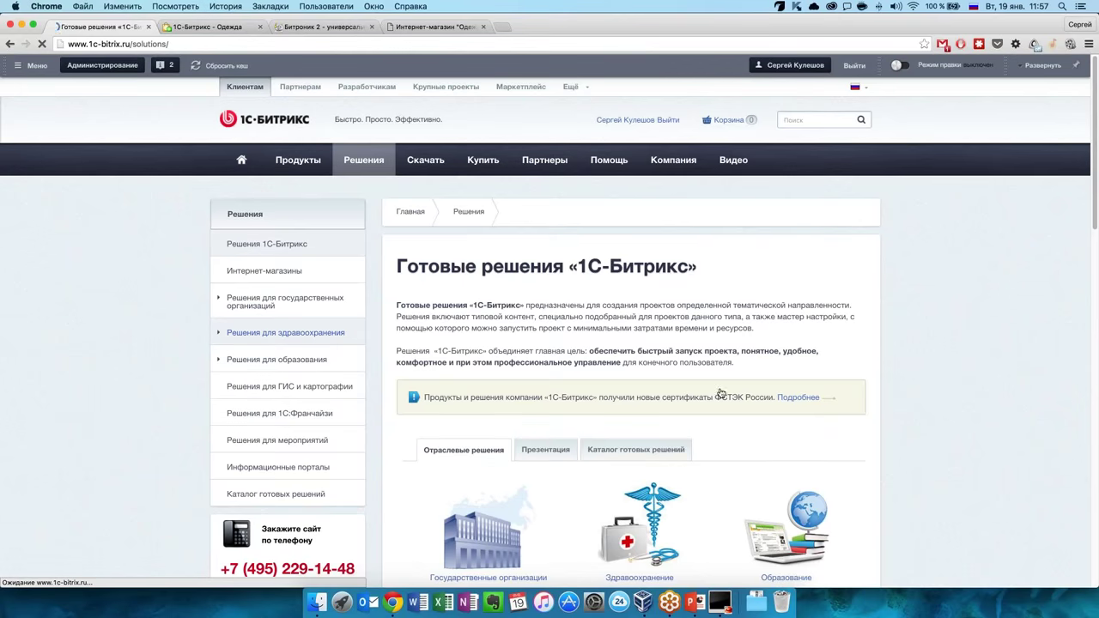
{"action": "scroll", "coordinate": [614, 362], "scroll_direction": "down", "scroll_amount": 10}
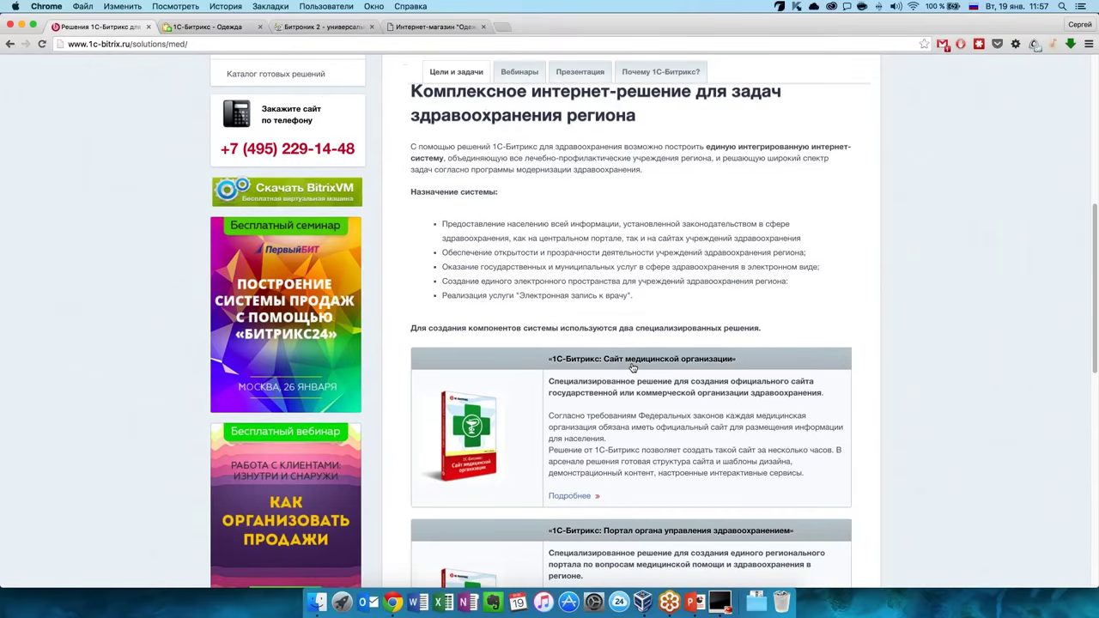
{"action": "scroll", "coordinate": [423, 225], "scroll_direction": "up", "scroll_amount": 10}
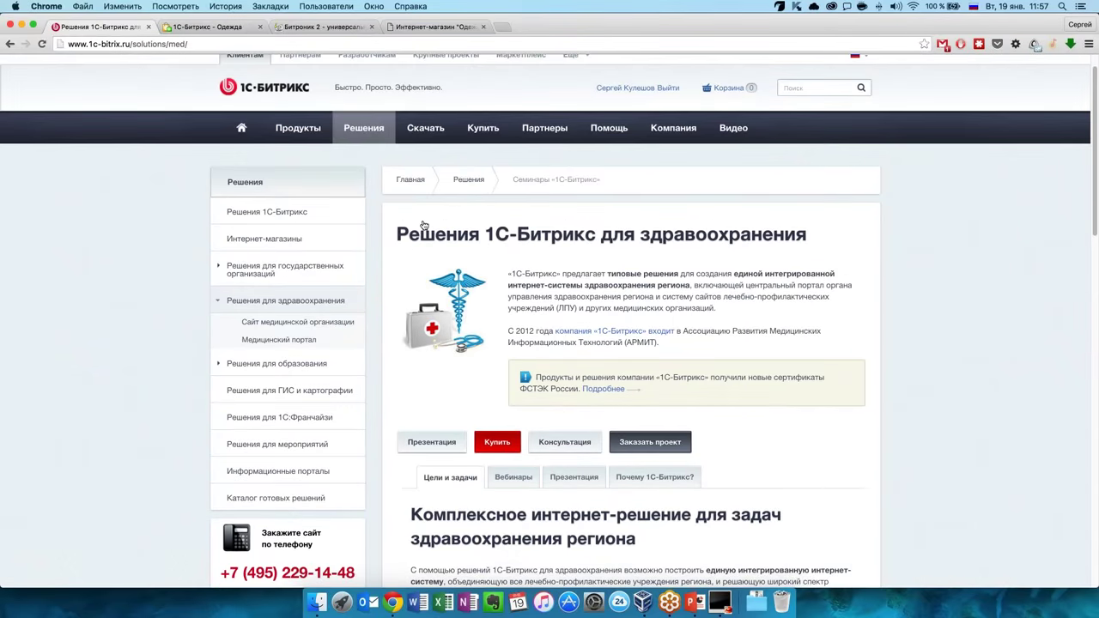
{"action": "left_click", "coordinate": [440, 28]}
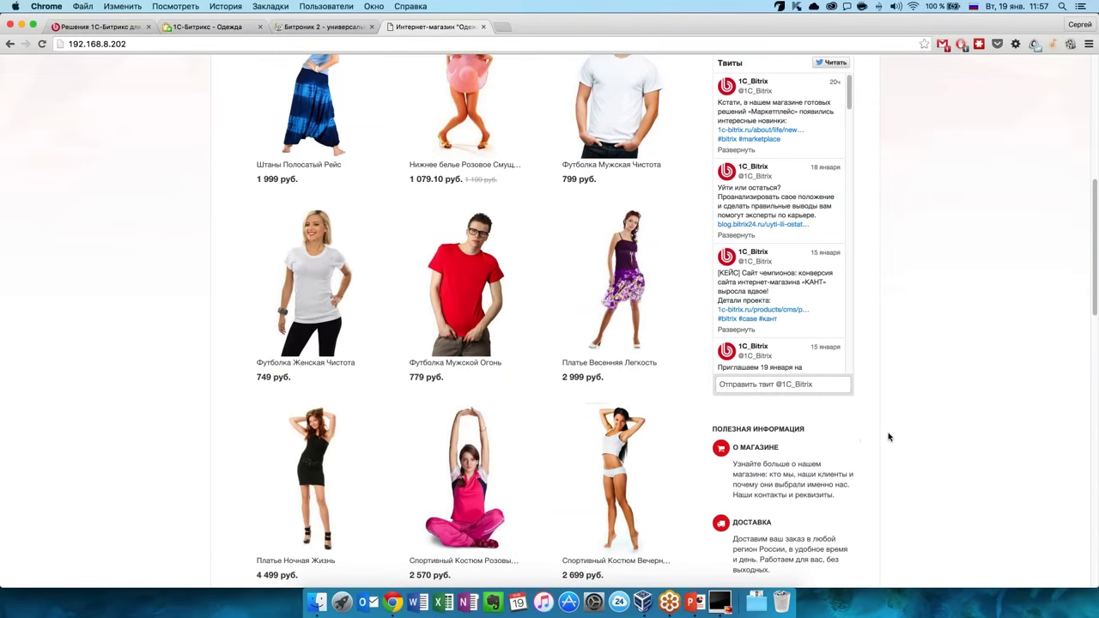
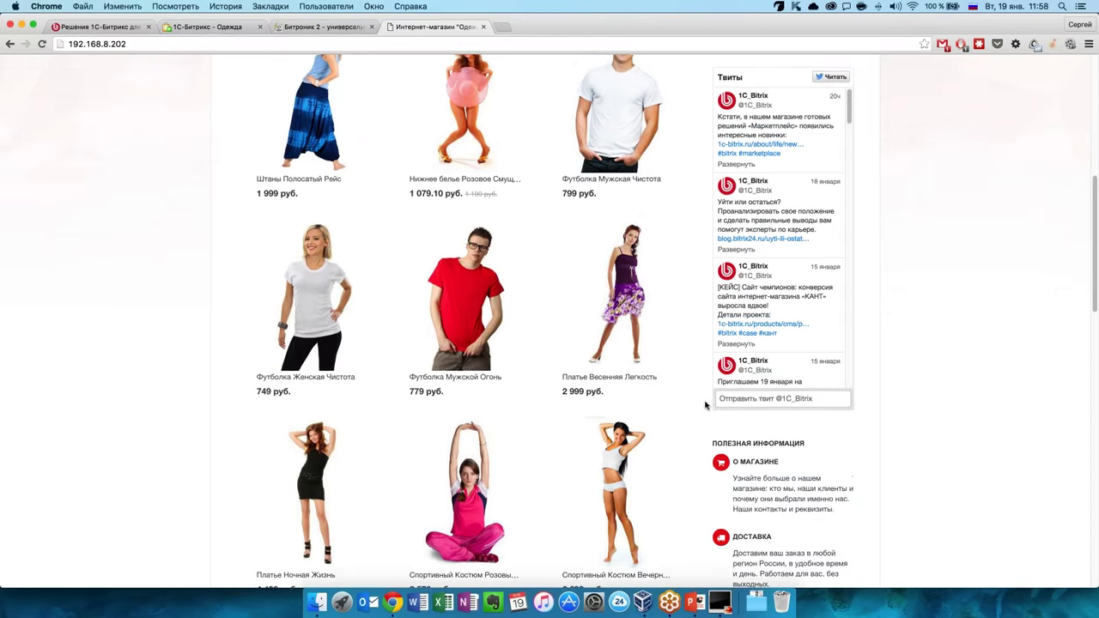
View the Спортивный Костюм Вечерний Спорт product page, then return to the store home page
{"action": "scroll", "coordinate": [706, 404], "scroll_direction": "up", "scroll_amount": 1}
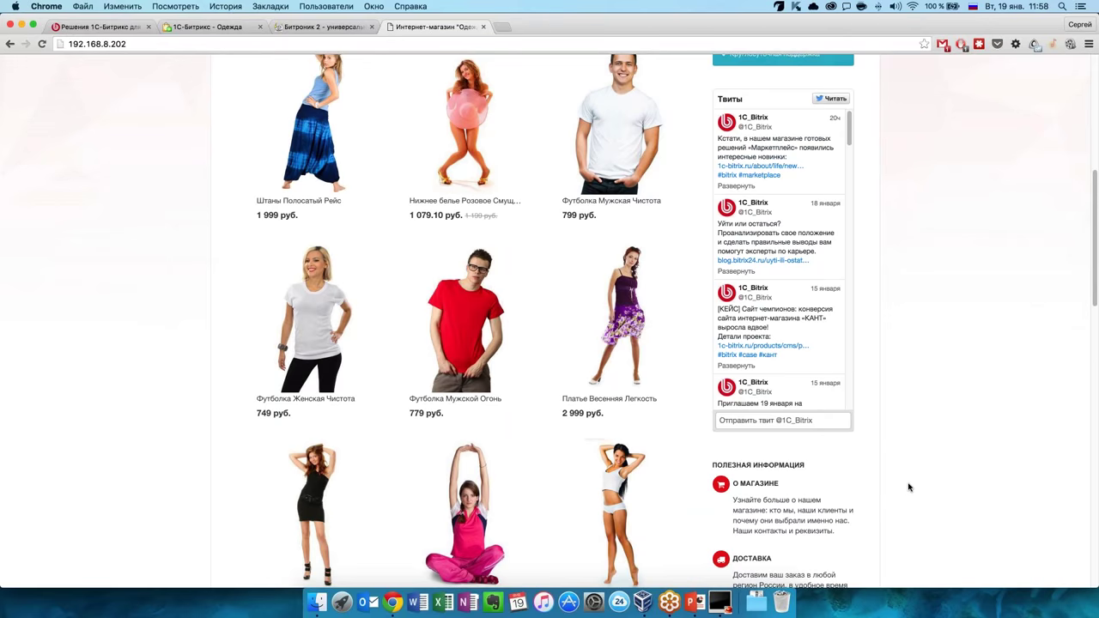
{"action": "scroll", "coordinate": [620, 513], "scroll_direction": "up", "scroll_amount": 1}
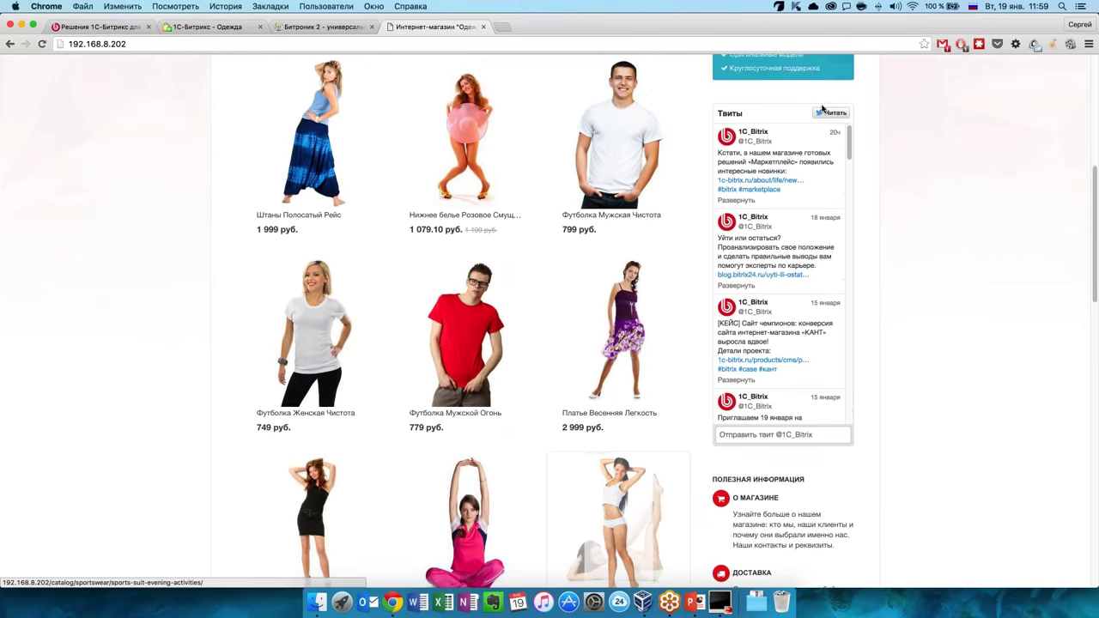
{"action": "left_click", "coordinate": [620, 515]}
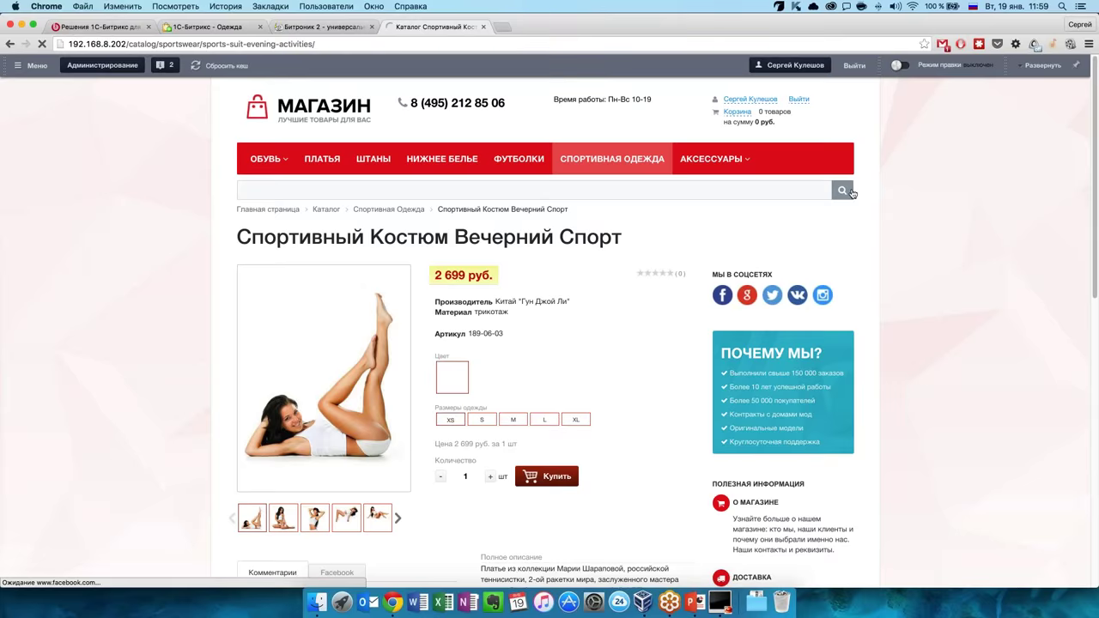
{"action": "left_click", "coordinate": [850, 191]}
{"action": "scroll", "coordinate": [798, 375], "scroll_direction": "down", "scroll_amount": 5}
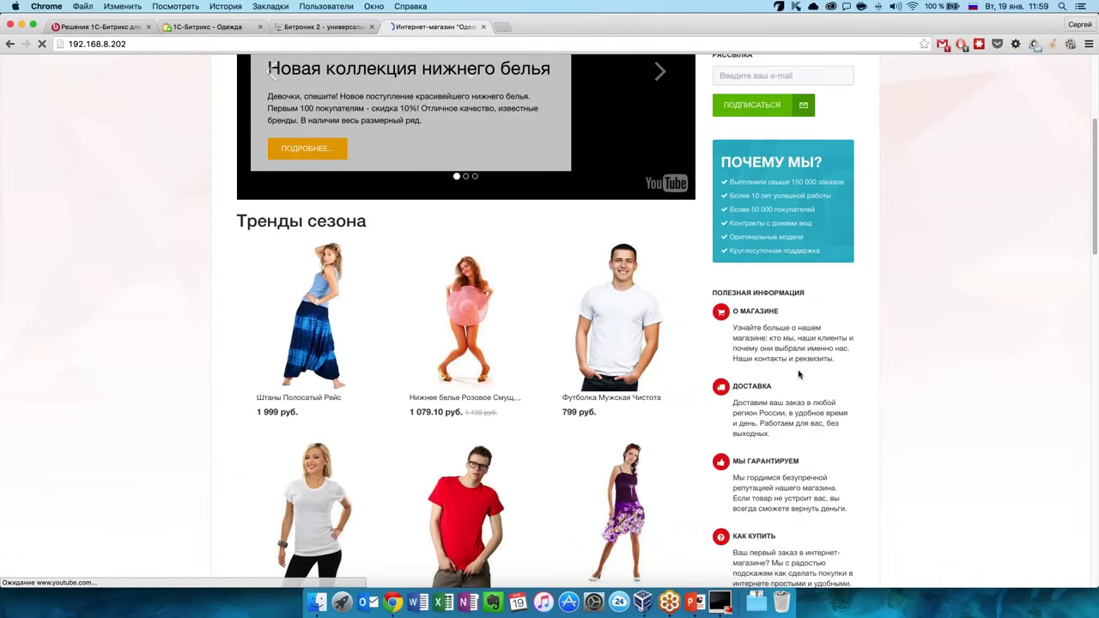
{"action": "scroll", "coordinate": [761, 456], "scroll_direction": "down", "scroll_amount": 6}
{"action": "scroll", "coordinate": [760, 453], "scroll_direction": "up", "scroll_amount": 4}
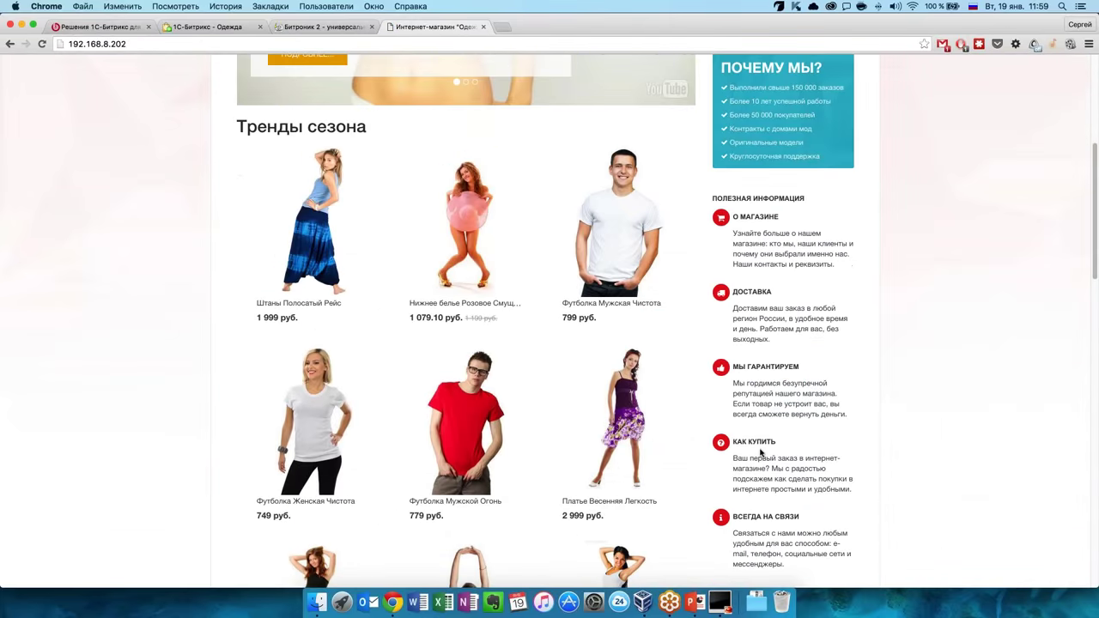
{"action": "scroll", "coordinate": [760, 451], "scroll_direction": "up", "scroll_amount": 5}
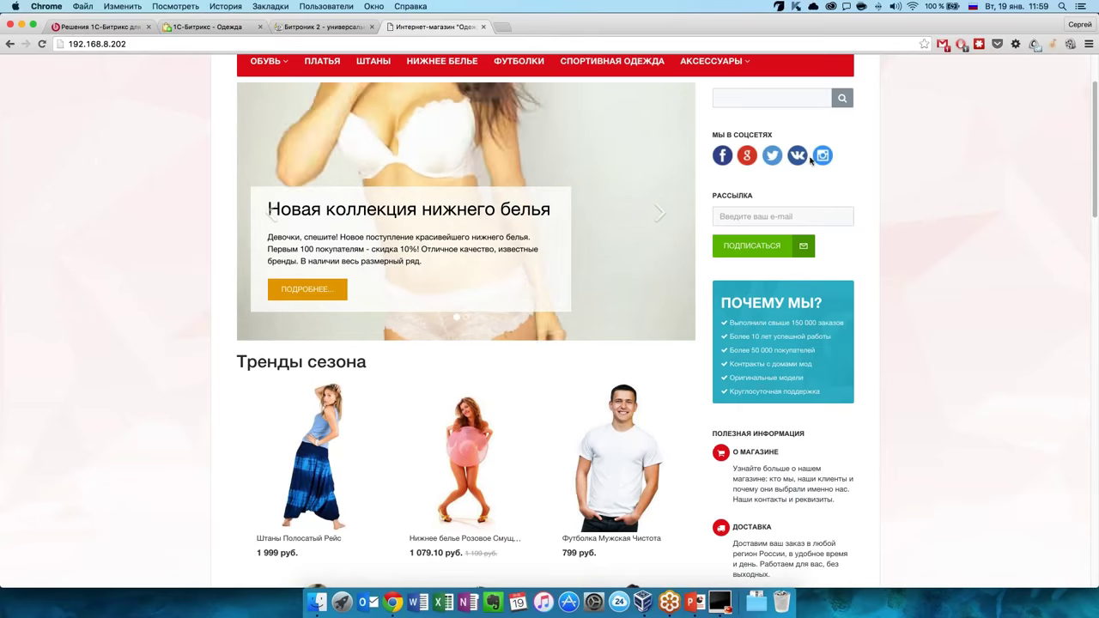
{"action": "scroll", "coordinate": [850, 414], "scroll_direction": "down", "scroll_amount": 2}
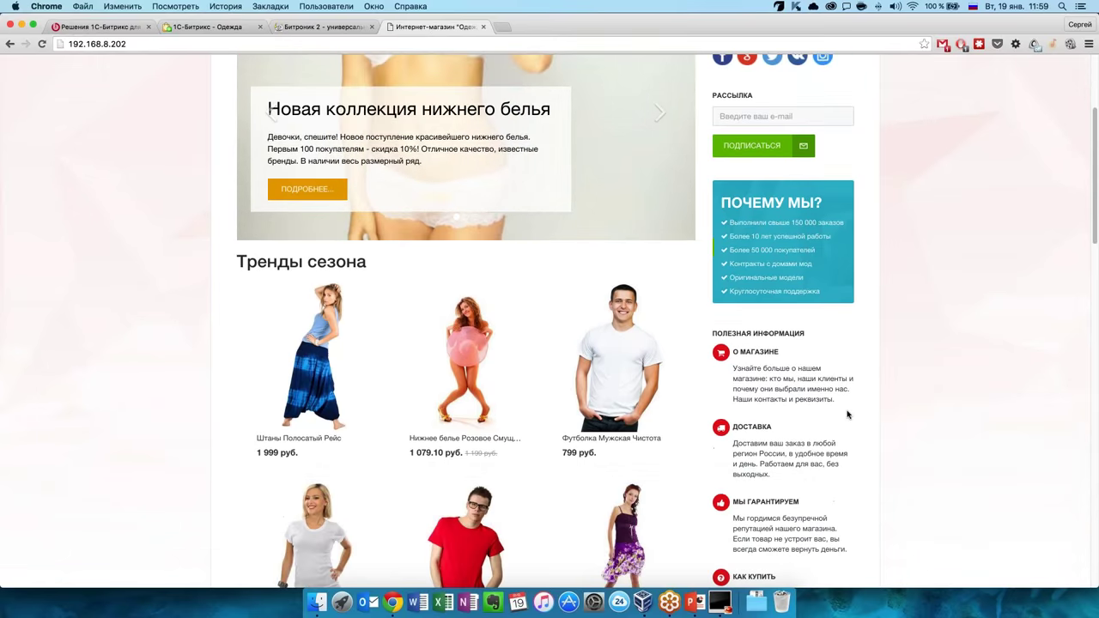
{"action": "scroll", "coordinate": [847, 415], "scroll_direction": "down", "scroll_amount": 10}
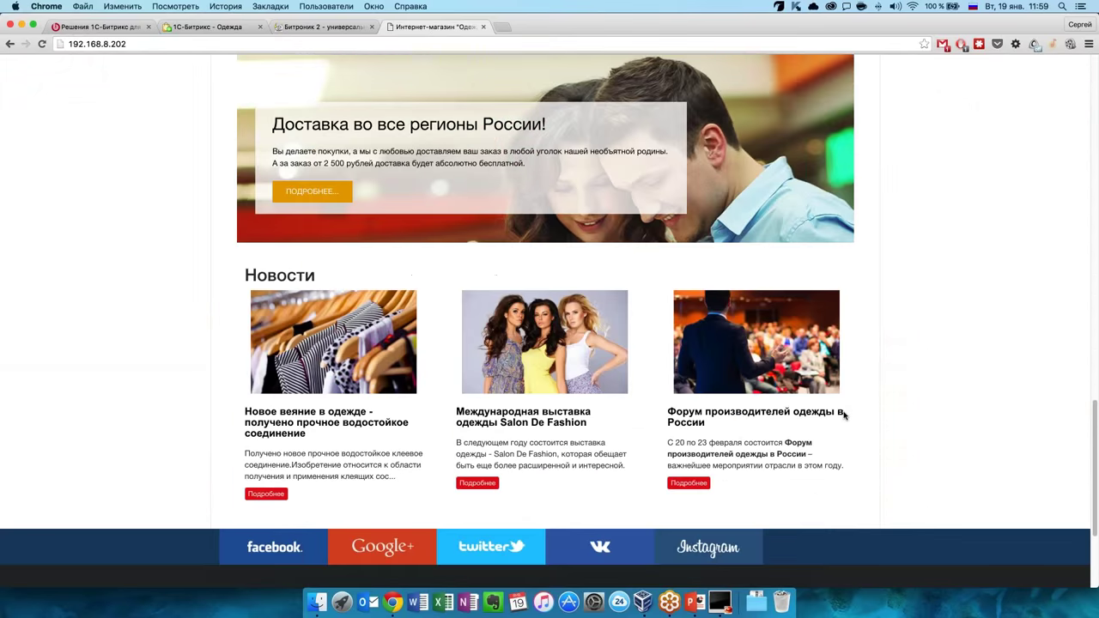
{"action": "scroll", "coordinate": [843, 414], "scroll_direction": "up", "scroll_amount": 15}
{"action": "scroll", "coordinate": [843, 412], "scroll_direction": "down", "scroll_amount": 4}
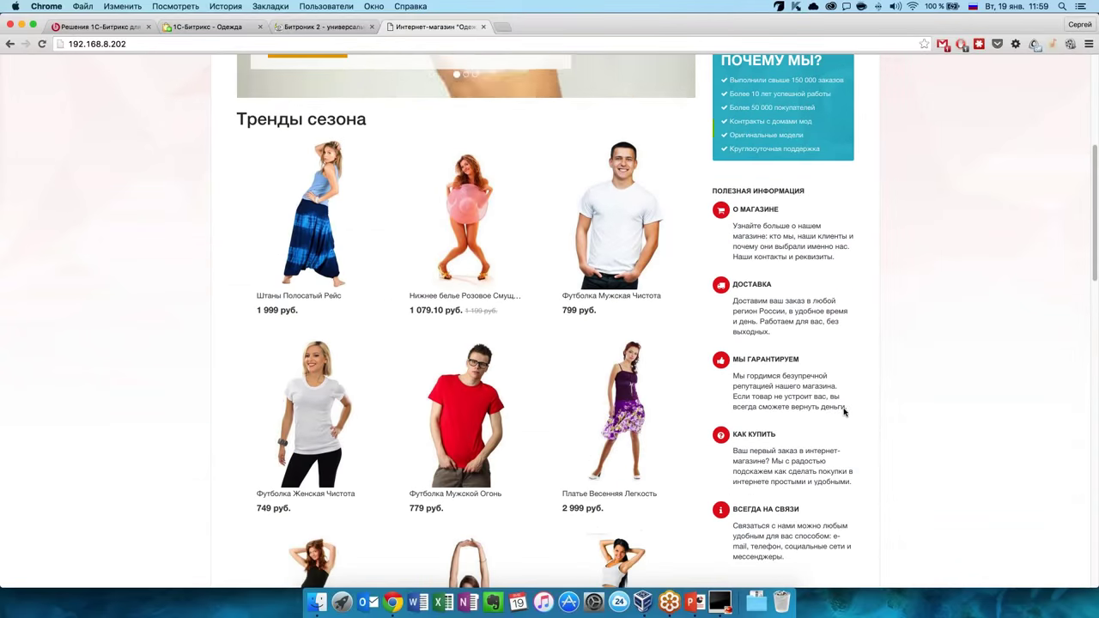
{"action": "scroll", "coordinate": [834, 402], "scroll_direction": "up", "scroll_amount": 5}
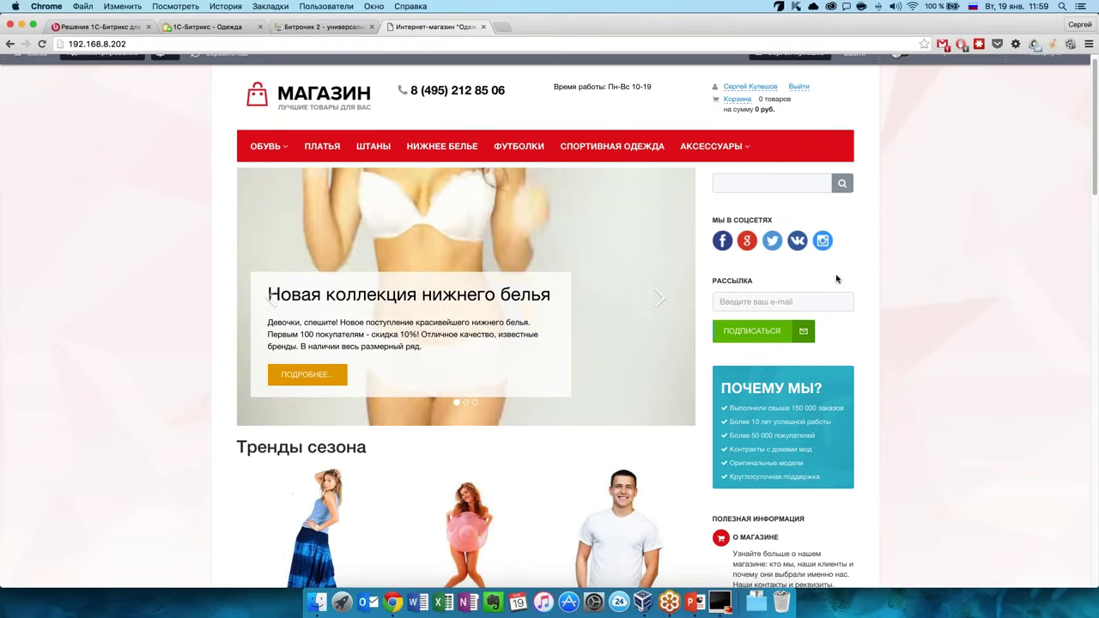
{"action": "scroll", "coordinate": [837, 279], "scroll_direction": "up", "scroll_amount": 1}
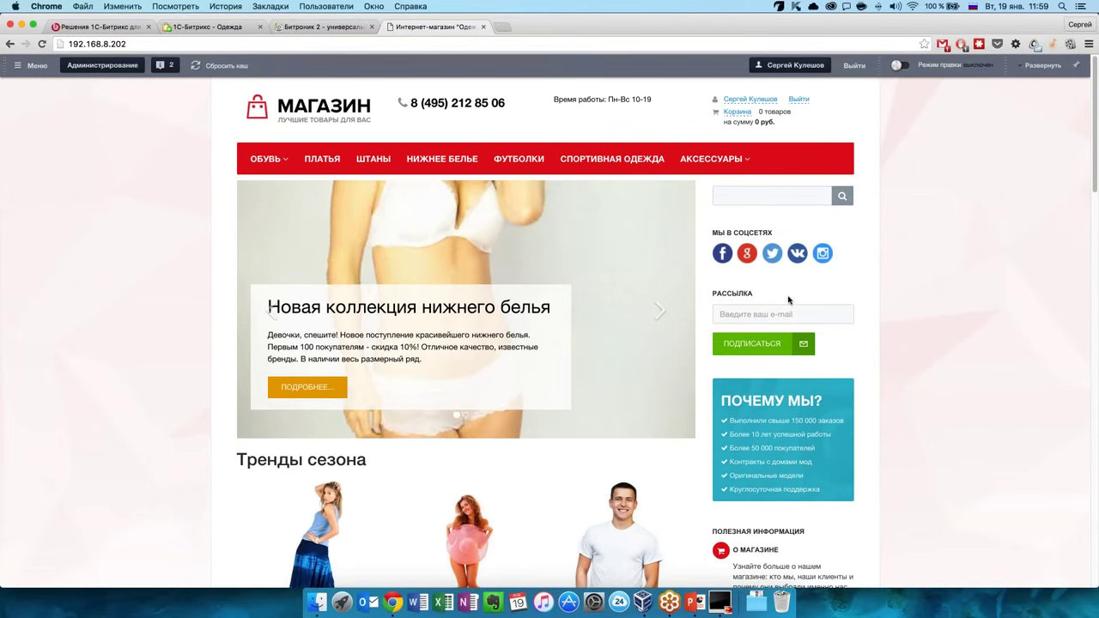
Turn on Режим правки and open the social-network links block's component parameters
{"action": "left_click", "coordinate": [899, 66]}
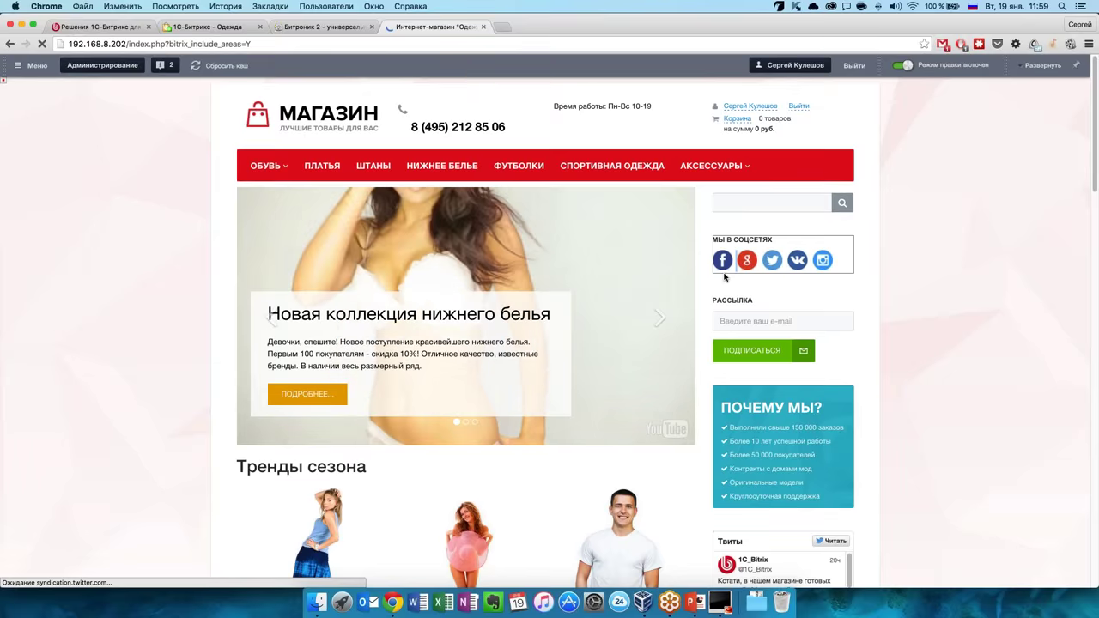
{"action": "double_click", "coordinate": [724, 277]}
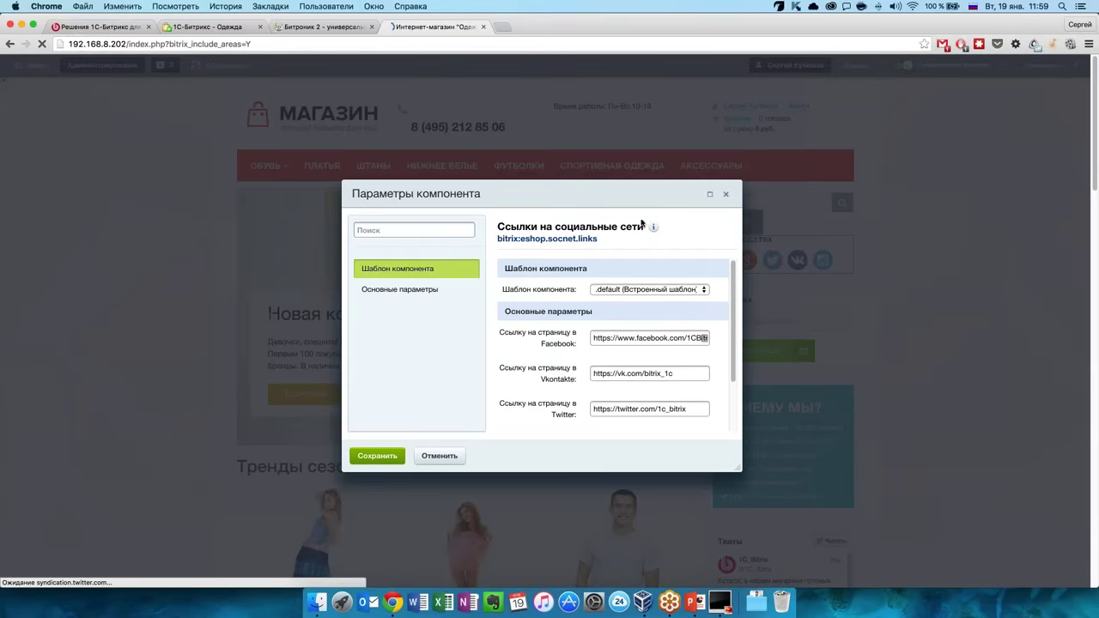
{"action": "left_click_drag", "start_coordinate": [549, 193], "coordinate": [514, 185]}
{"action": "scroll", "coordinate": [566, 306], "scroll_direction": "down", "scroll_amount": 2}
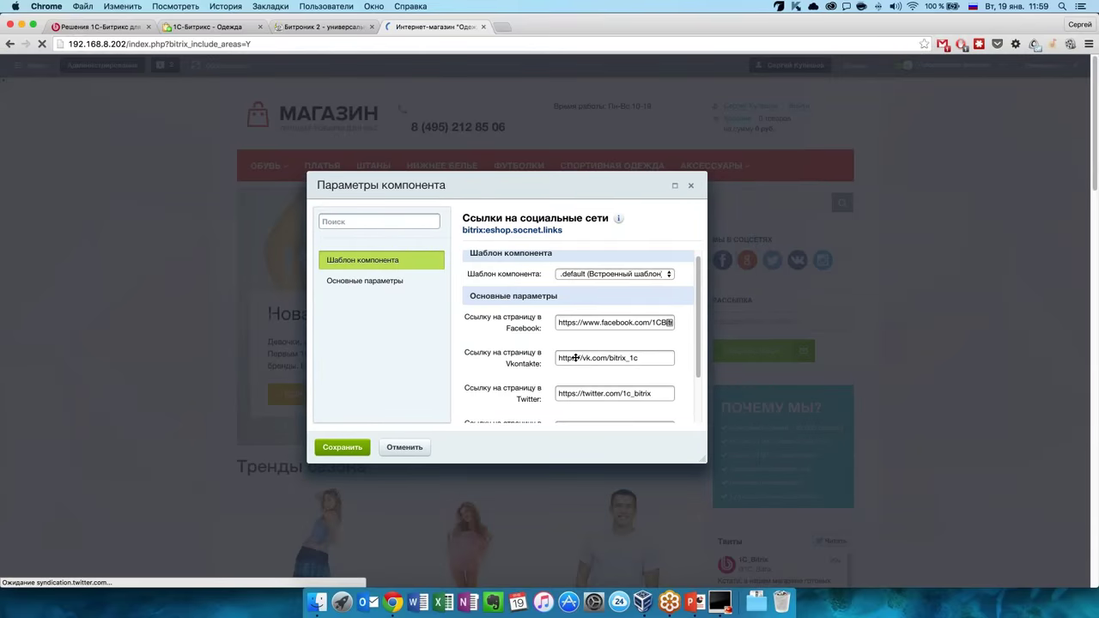
Check the Facebook, Vkontakte, Twitter, Google and Instagram page link fields
{"action": "triple_click", "coordinate": [669, 308]}
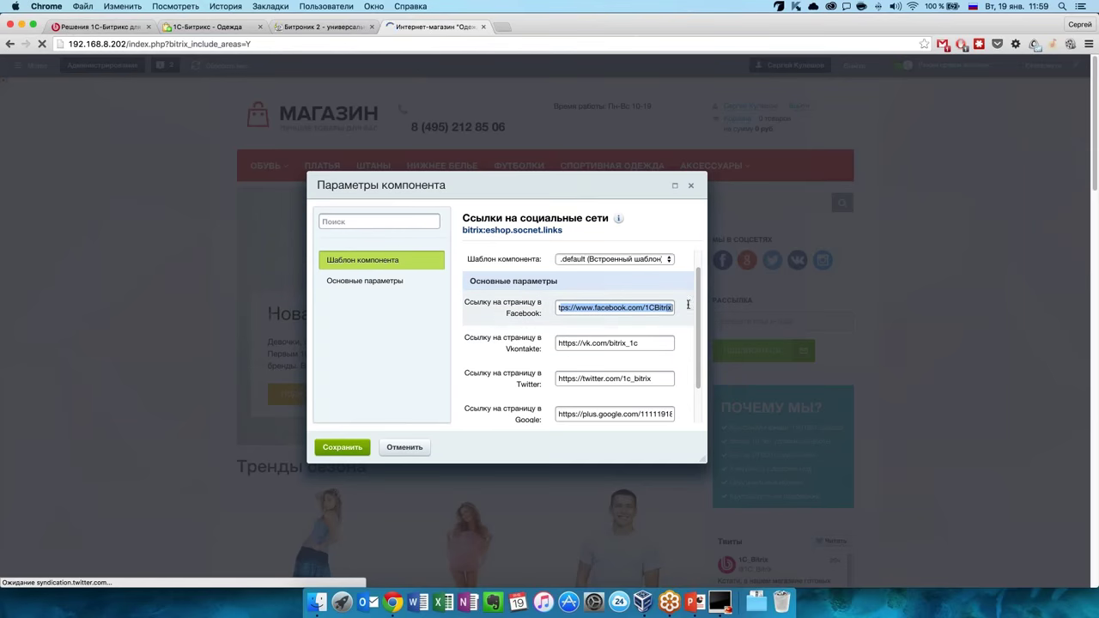
{"action": "triple_click", "coordinate": [634, 342]}
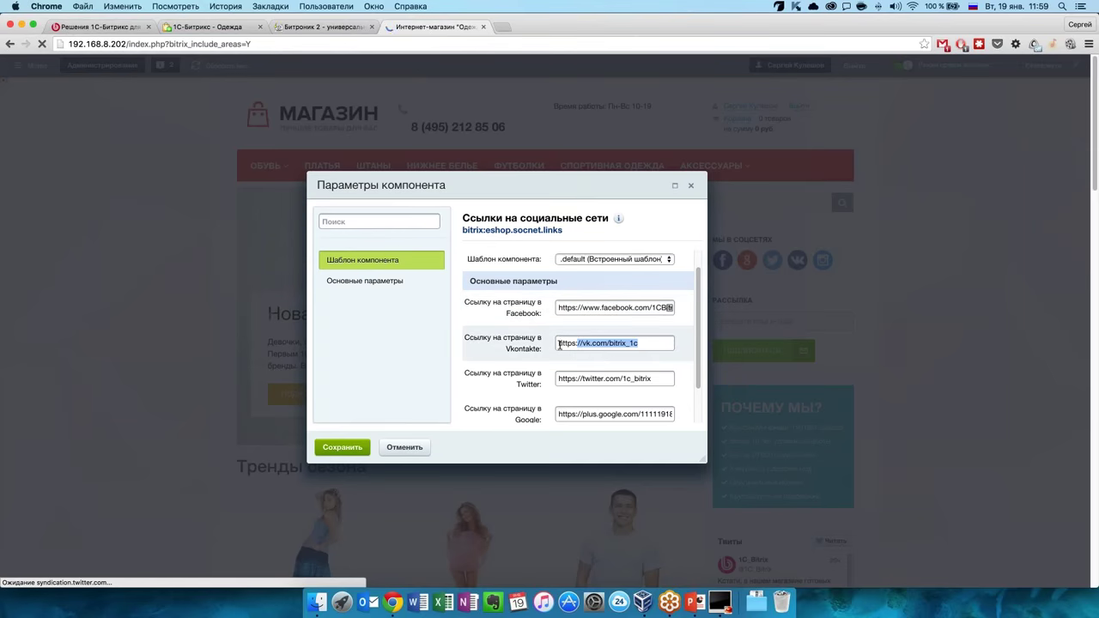
{"action": "triple_click", "coordinate": [657, 378]}
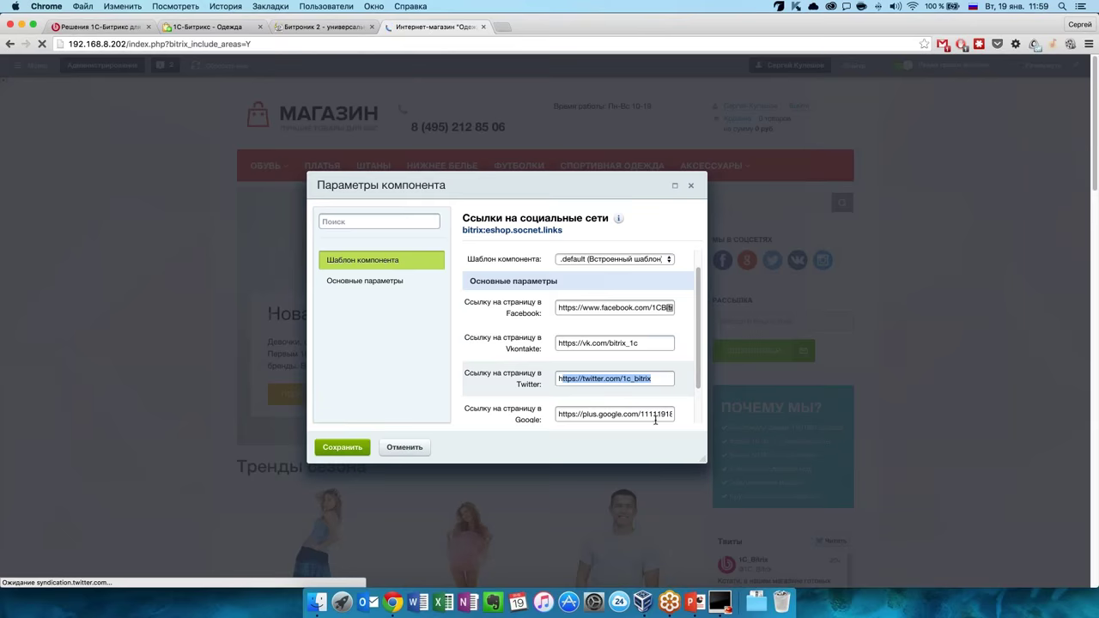
{"action": "triple_click", "coordinate": [656, 418]}
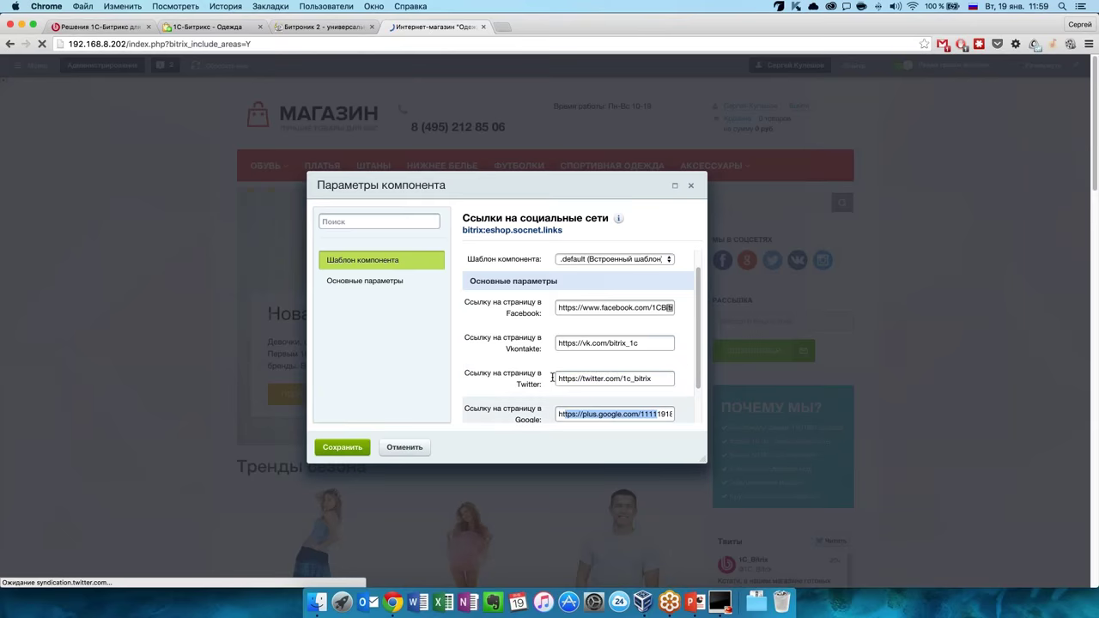
{"action": "triple_click", "coordinate": [556, 378]}
{"action": "scroll", "coordinate": [592, 370], "scroll_direction": "down", "scroll_amount": 3}
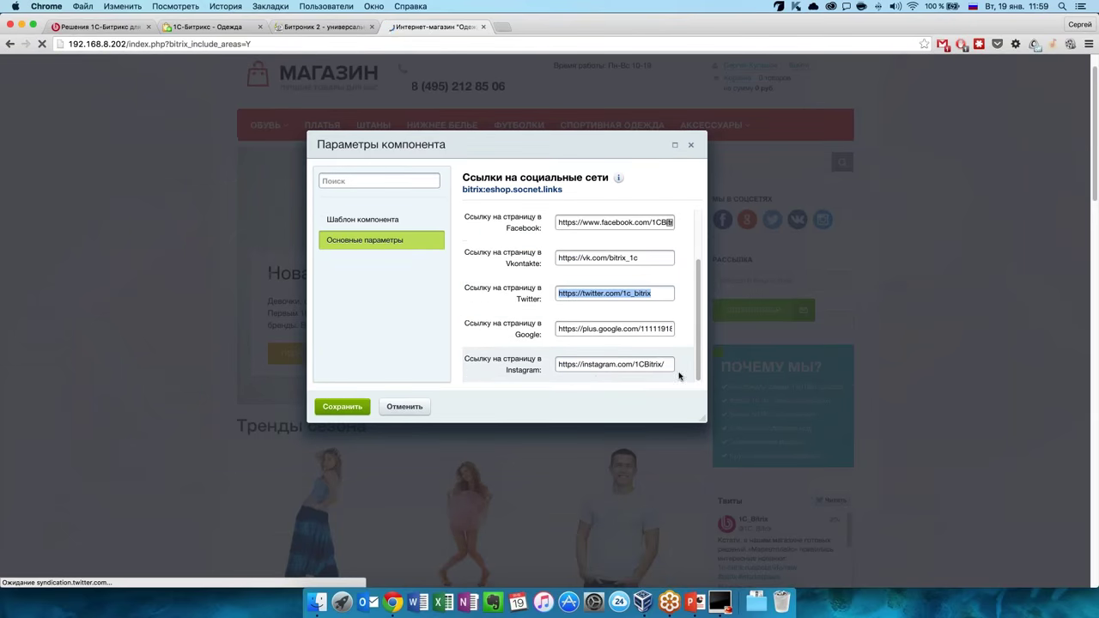
{"action": "left_click_drag", "start_coordinate": [673, 369], "coordinate": [546, 368]}
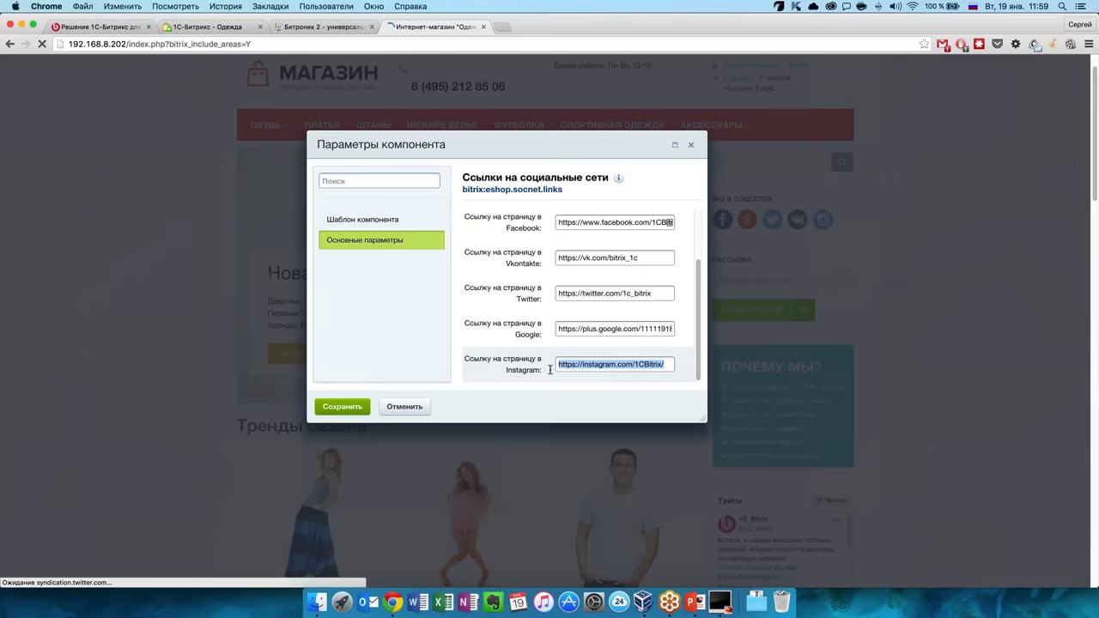
Empty the Google page link field and save the social links settings
{"action": "scroll", "coordinate": [661, 263], "scroll_direction": "up", "scroll_amount": 1}
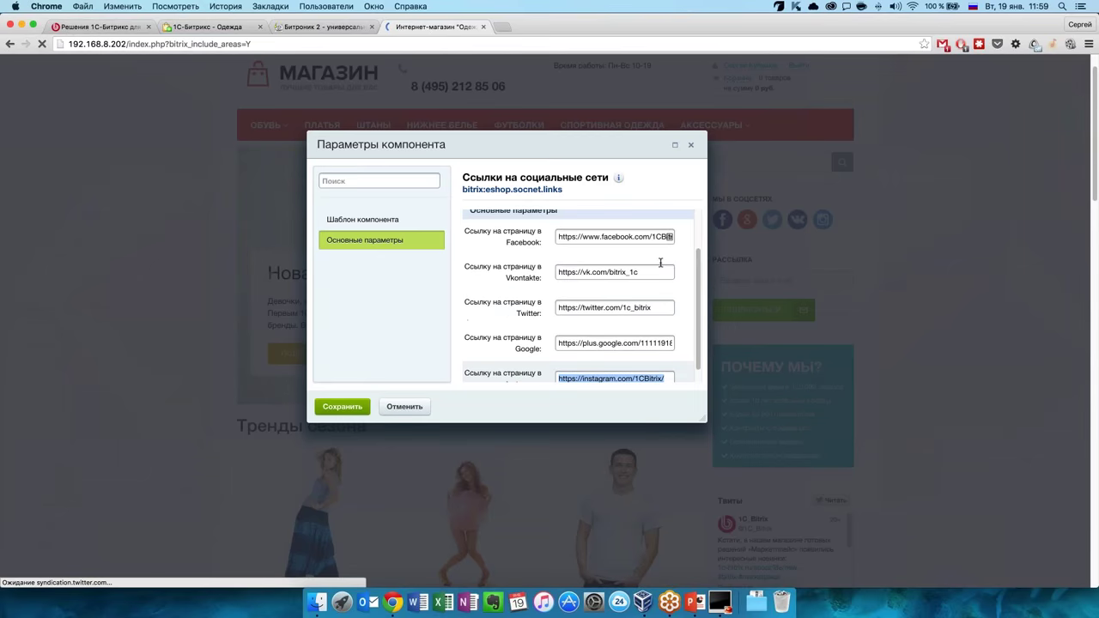
{"action": "left_click_drag", "start_coordinate": [669, 344], "coordinate": [527, 347]}
{"action": "key", "text": "Home"}
{"action": "key", "text": "Delete"}
{"action": "key", "text": "Delete"}
{"action": "key", "text": "Delete"}
{"action": "key", "text": "Delete"}
{"action": "key", "text": "Delete"}
{"action": "key", "text": "Delete"}
{"action": "key", "text": "Delete"}
{"action": "key", "text": "Delete"}
{"action": "key", "text": "Delete"}
{"action": "key", "text": "Delete"}
{"action": "key", "text": "Delete"}
{"action": "key", "text": "Delete"}
{"action": "key", "text": "Delete"}
{"action": "key", "text": "Delete"}
{"action": "key", "text": "Delete"}
{"action": "key", "text": "Delete"}
{"action": "key", "text": "Delete"}
{"action": "key", "text": "Delete"}
{"action": "key", "text": "Delete"}
{"action": "key", "text": "Delete"}
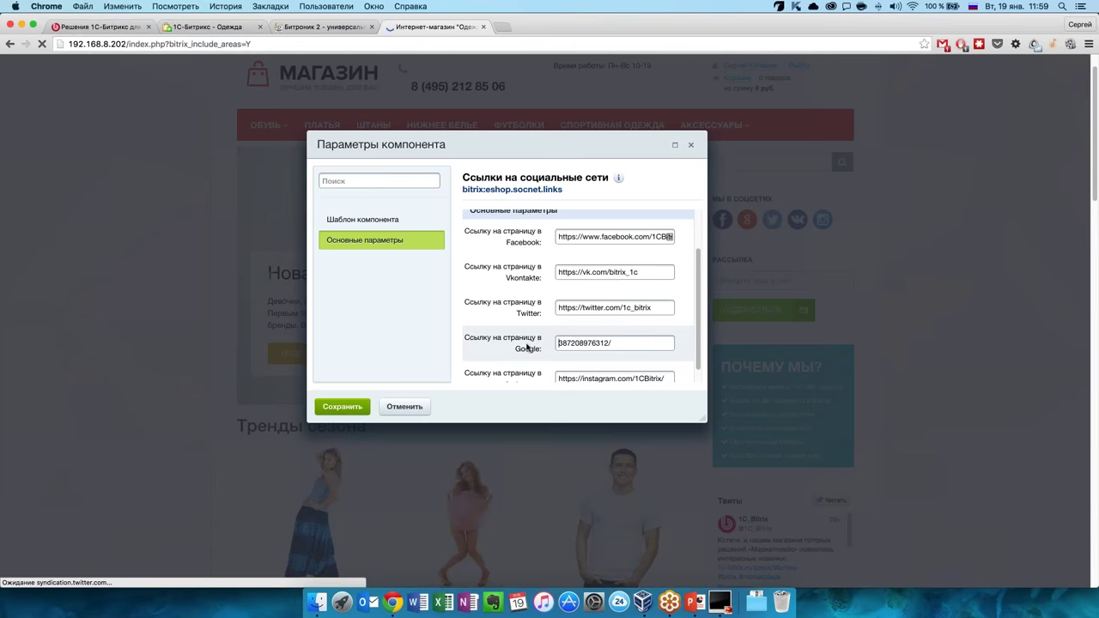
{"action": "key", "text": "super+a"}
{"action": "key", "text": "Delete"}
{"action": "left_click", "coordinate": [342, 406]}
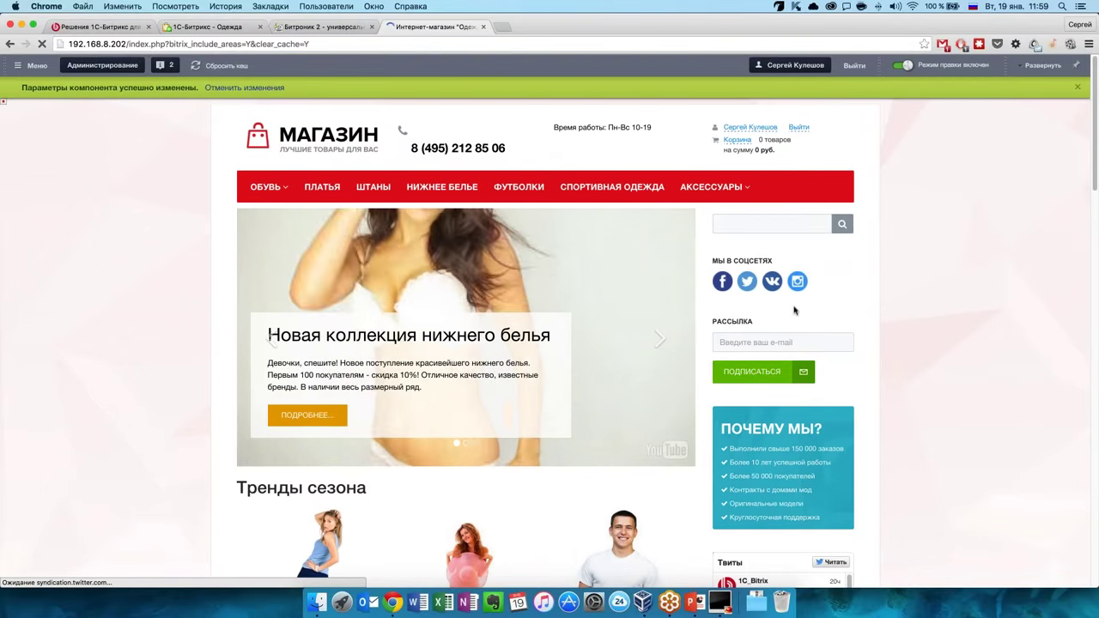
Open the Tweets feed block's settings, then close them and the browser context menu unchanged
{"action": "scroll", "coordinate": [791, 311], "scroll_direction": "down", "scroll_amount": 5}
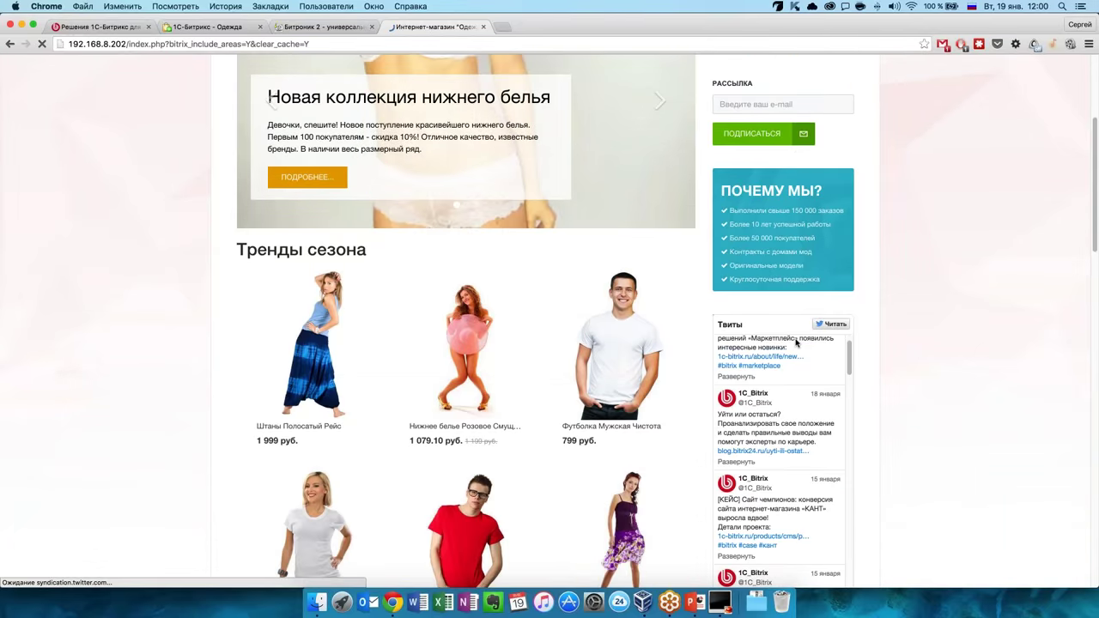
{"action": "scroll", "coordinate": [796, 343], "scroll_direction": "down", "scroll_amount": 1}
{"action": "scroll", "coordinate": [826, 196], "scroll_direction": "down", "scroll_amount": 2}
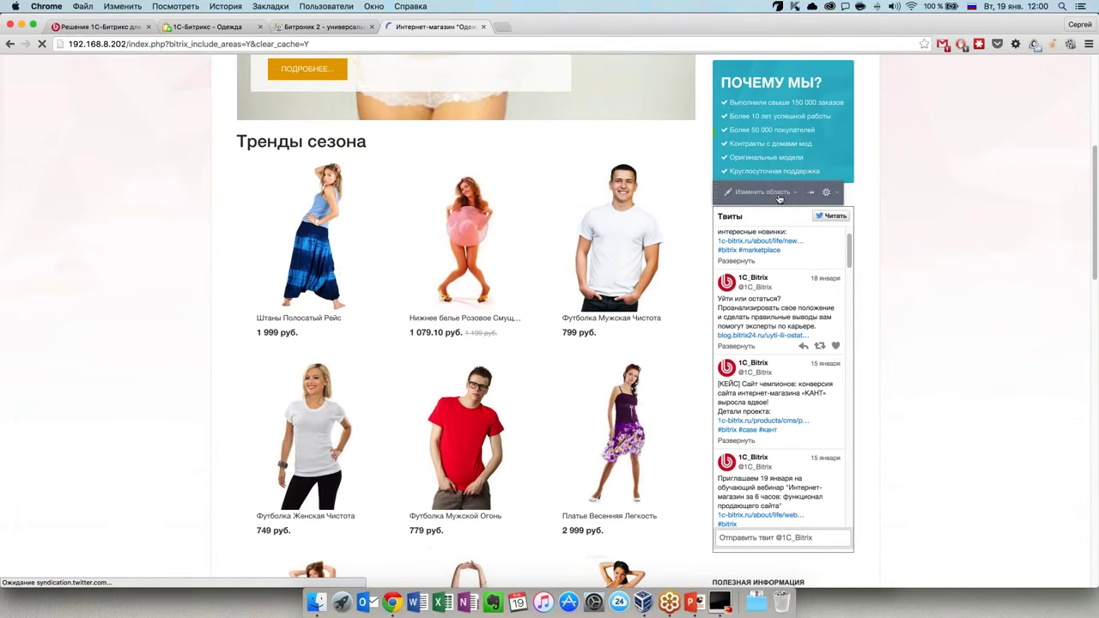
{"action": "left_click", "coordinate": [826, 196]}
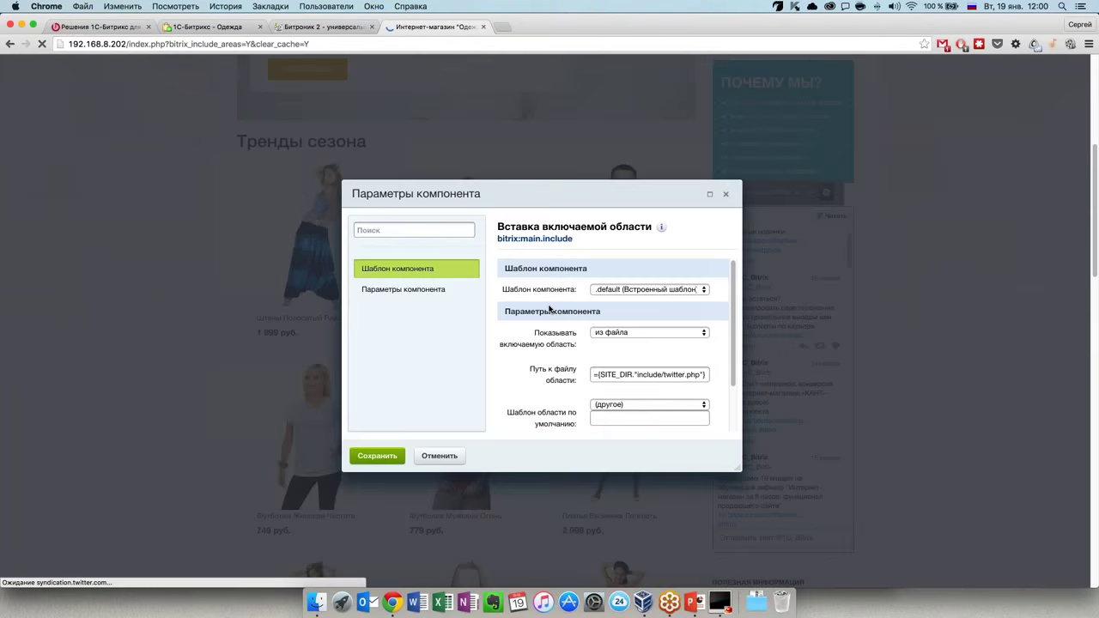
{"action": "scroll", "coordinate": [554, 347], "scroll_direction": "down", "scroll_amount": 1}
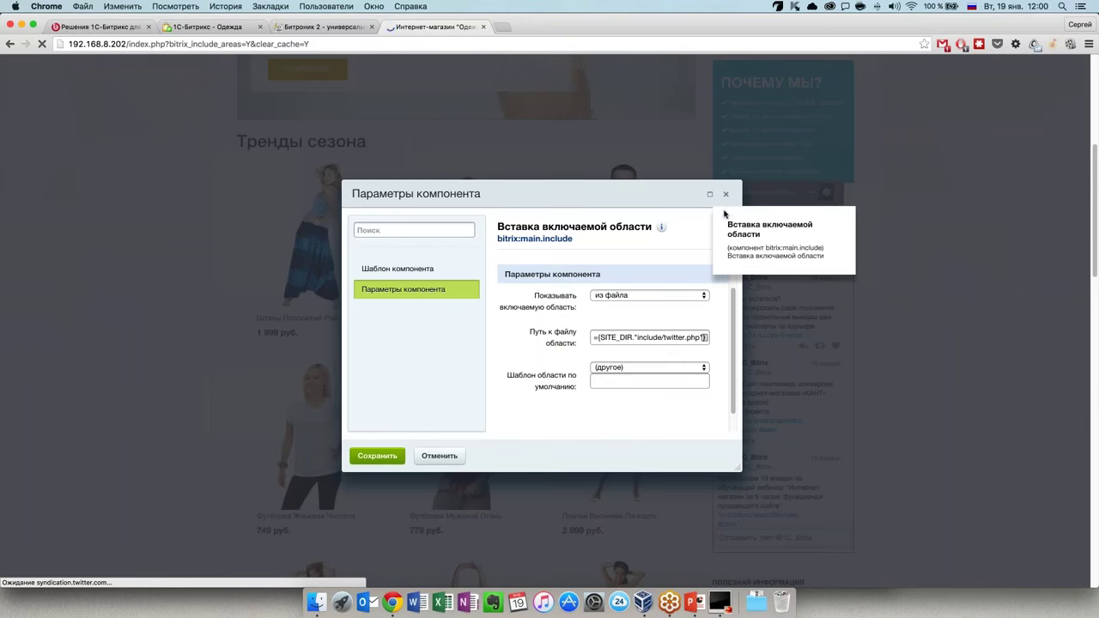
{"action": "key", "text": "Escape"}
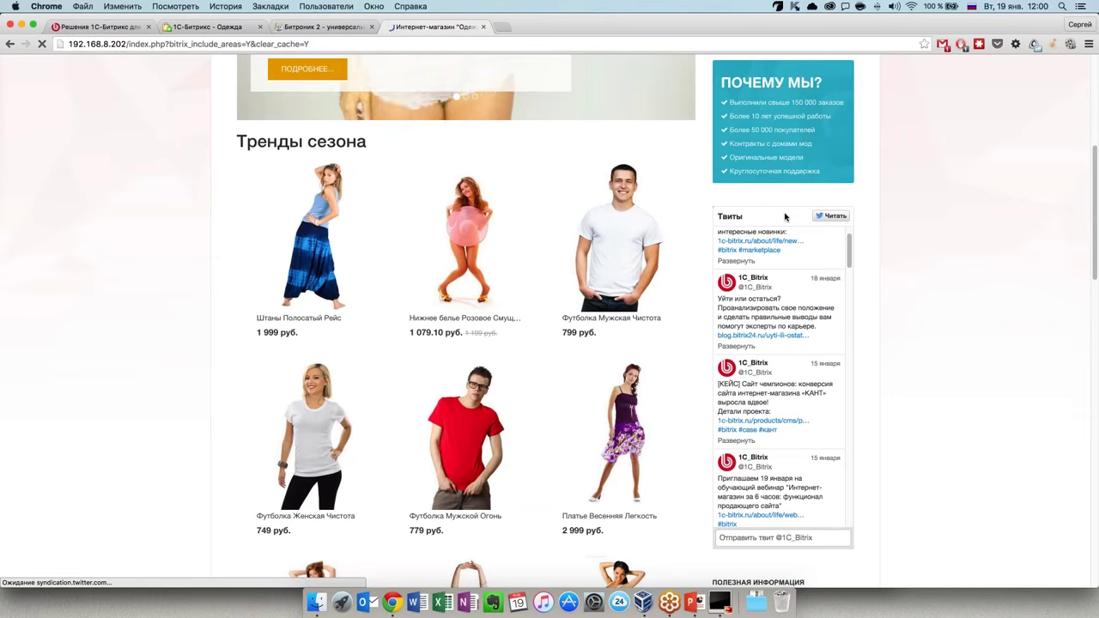
{"action": "right_click", "coordinate": [761, 218]}
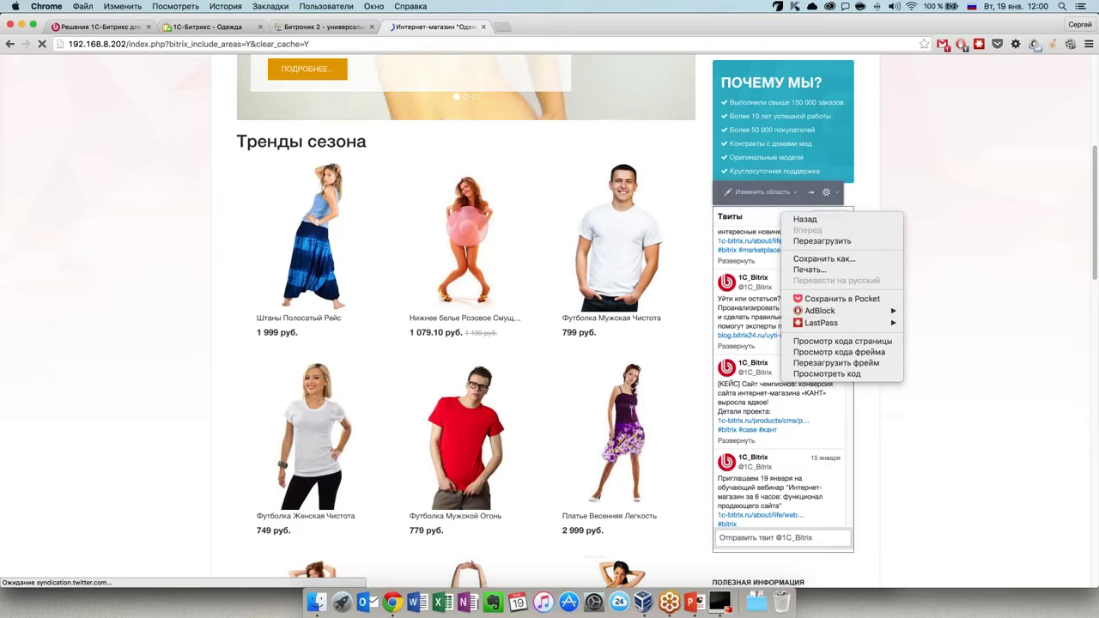
{"action": "key", "text": "Escape"}
{"action": "left_click", "coordinate": [756, 191]}
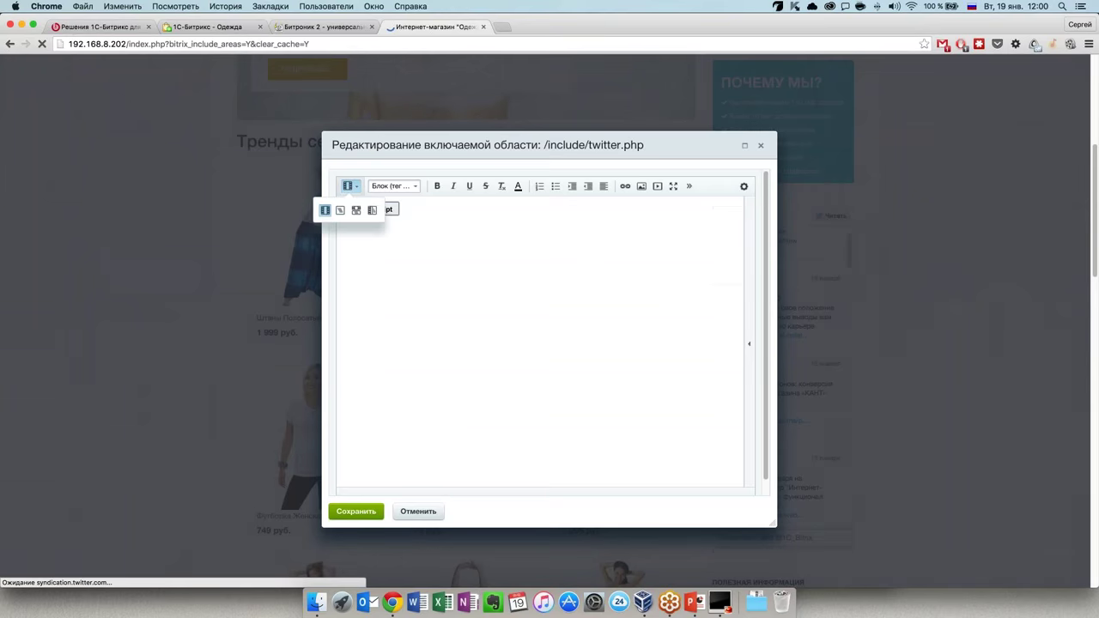
{"action": "mouse_move", "coordinate": [348, 186]}
{"action": "left_click", "coordinate": [339, 212]}
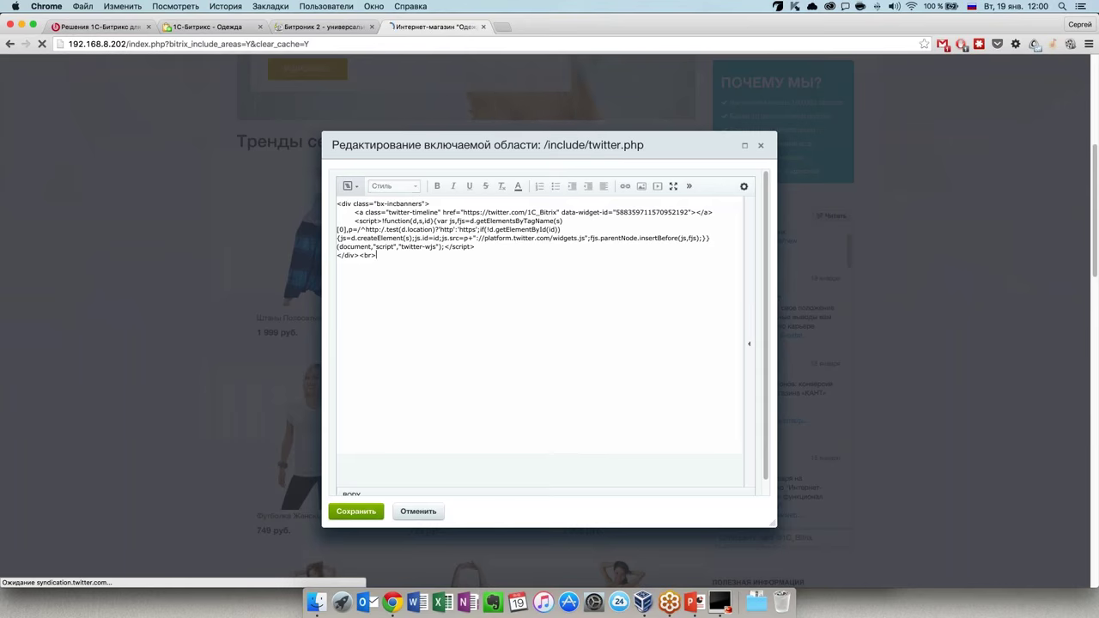
{"action": "key", "text": "super+a"}
{"action": "left_click", "coordinate": [456, 269]}
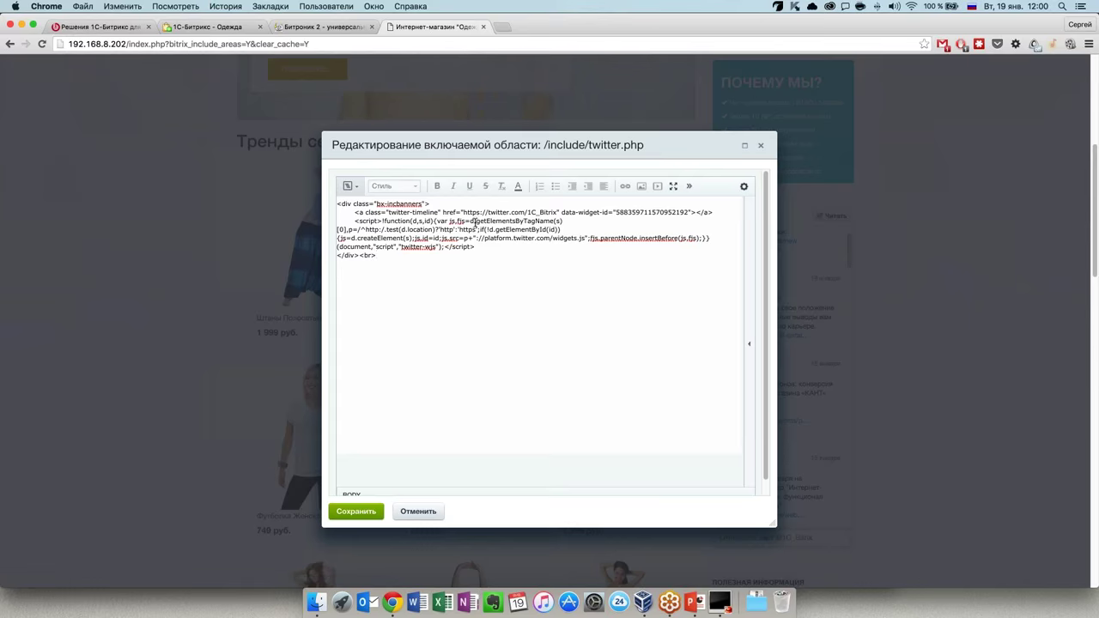
{"action": "key", "text": "super+a"}
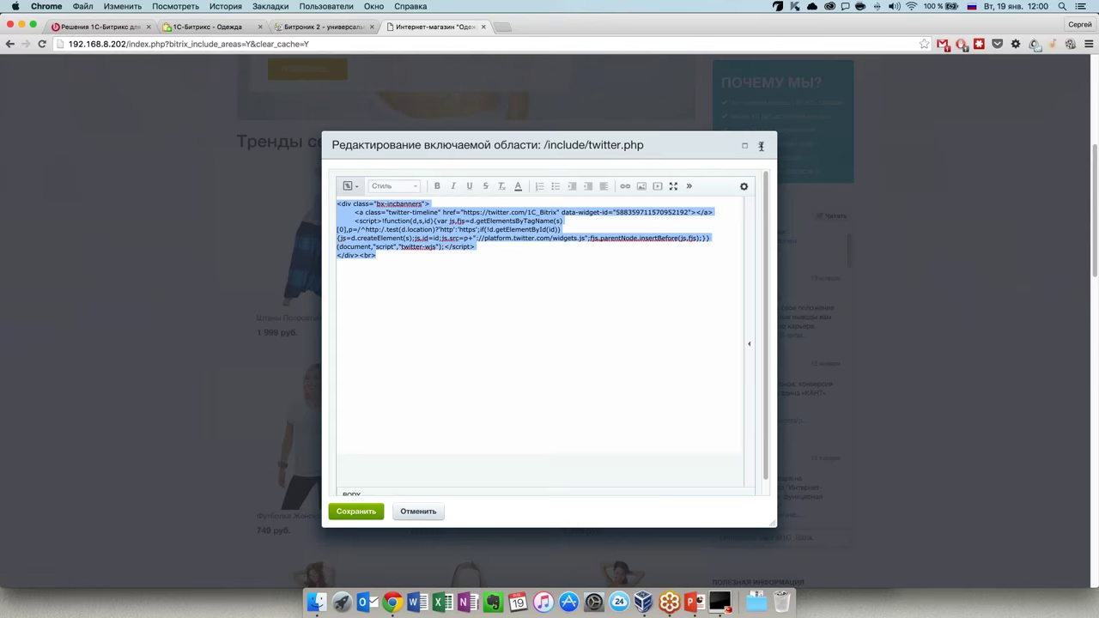
{"action": "left_click", "coordinate": [760, 146]}
{"action": "left_click", "coordinate": [645, 249]}
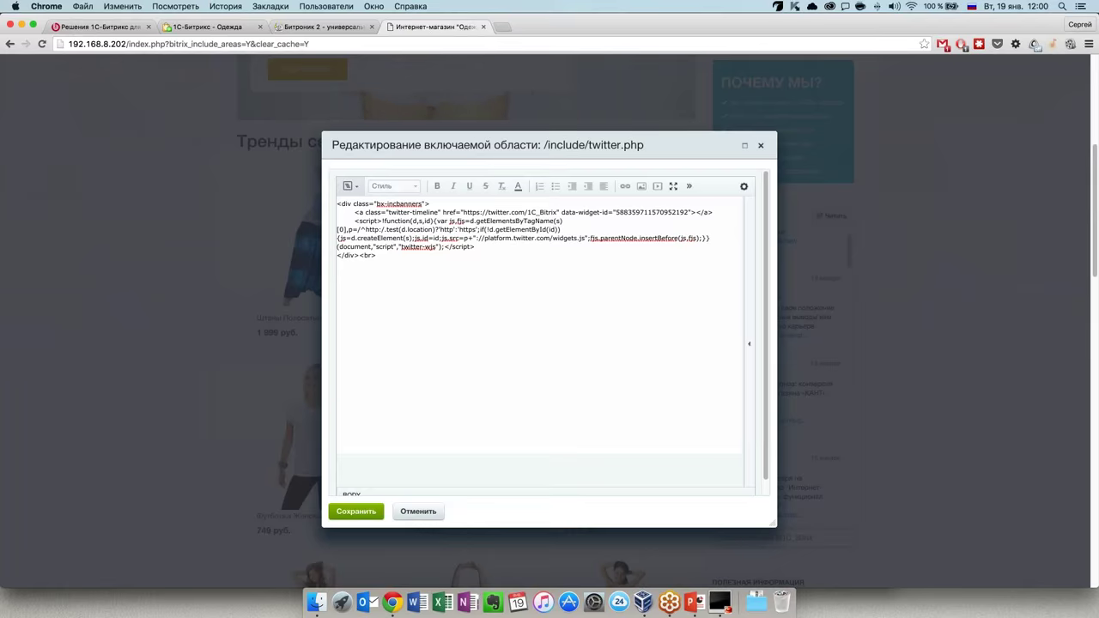
{"action": "key", "text": "Escape"}
{"action": "left_click", "coordinate": [571, 249]}
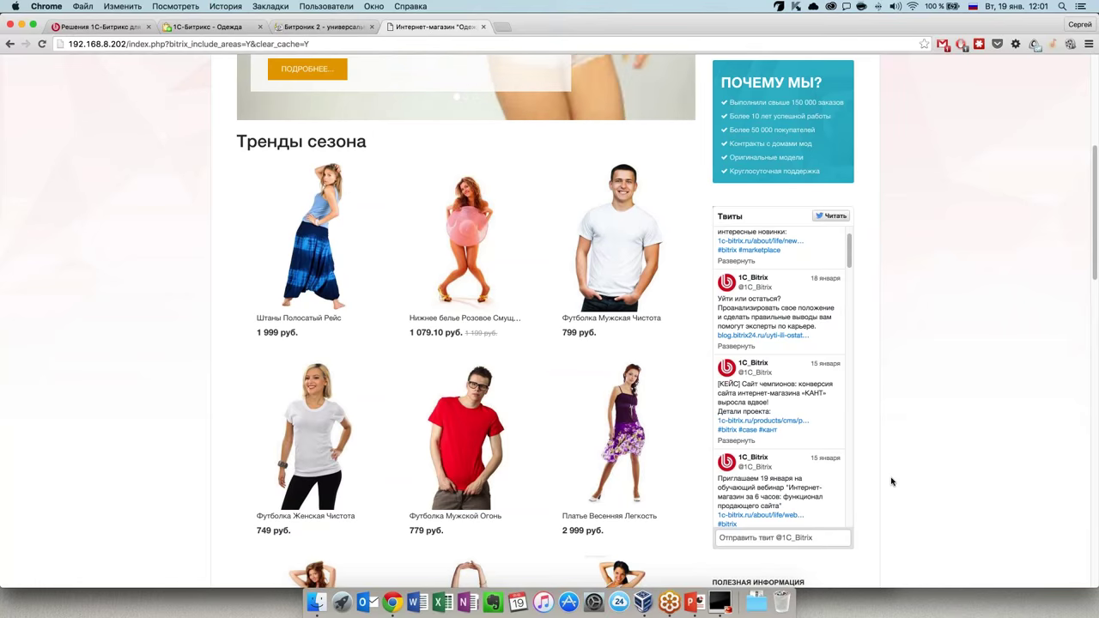
Switch the Режим правки toggle to выключен at the top of the home page
{"action": "scroll", "coordinate": [481, 430], "scroll_direction": "down", "scroll_amount": 5}
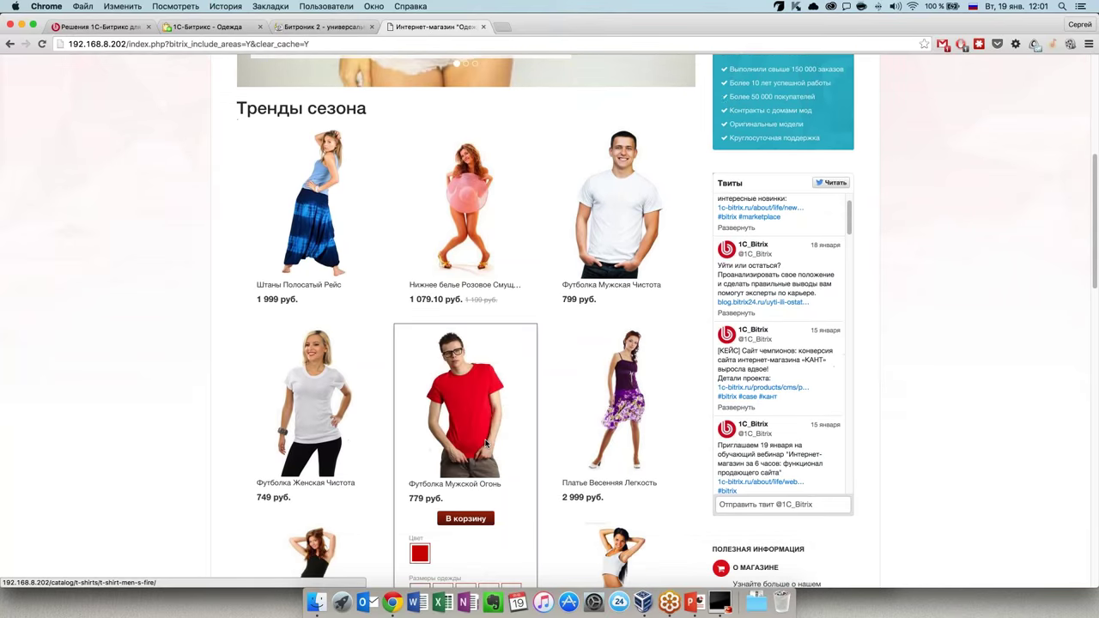
{"action": "scroll", "coordinate": [499, 452], "scroll_direction": "up", "scroll_amount": 10}
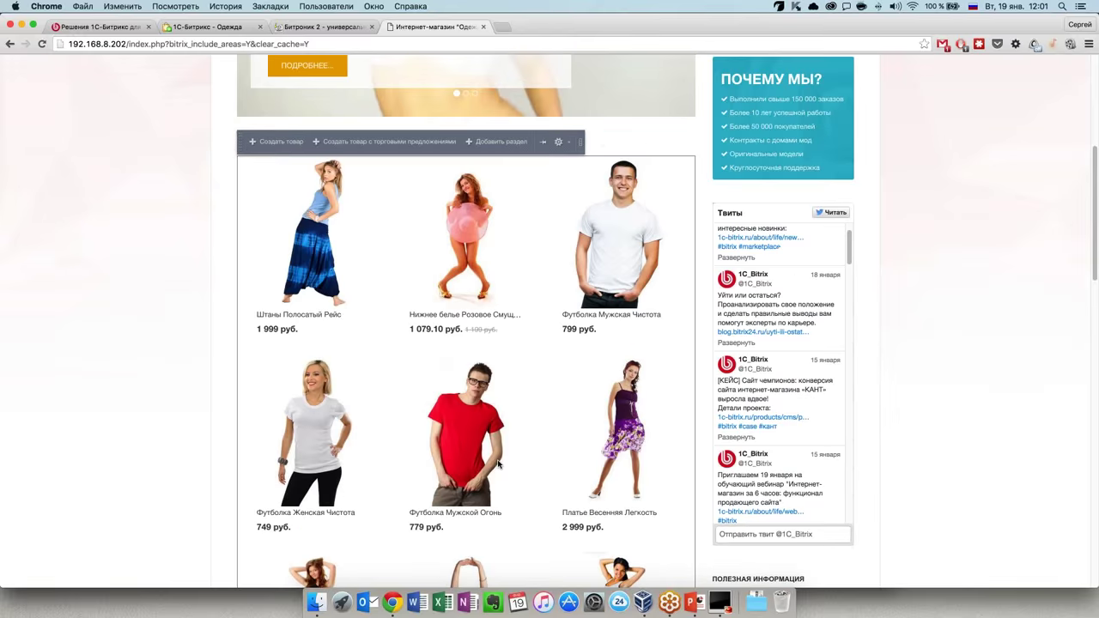
{"action": "left_click", "coordinate": [923, 67]}
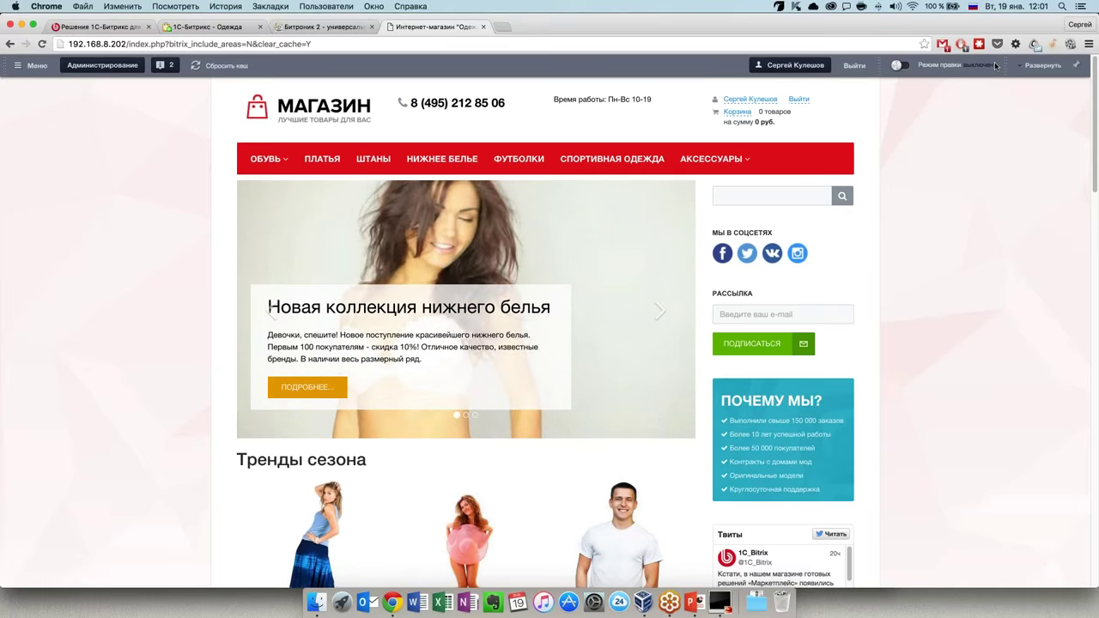
Expand the admin toolbar and open Администрирование in a new tab, switching to it
{"action": "left_click", "coordinate": [1020, 65]}
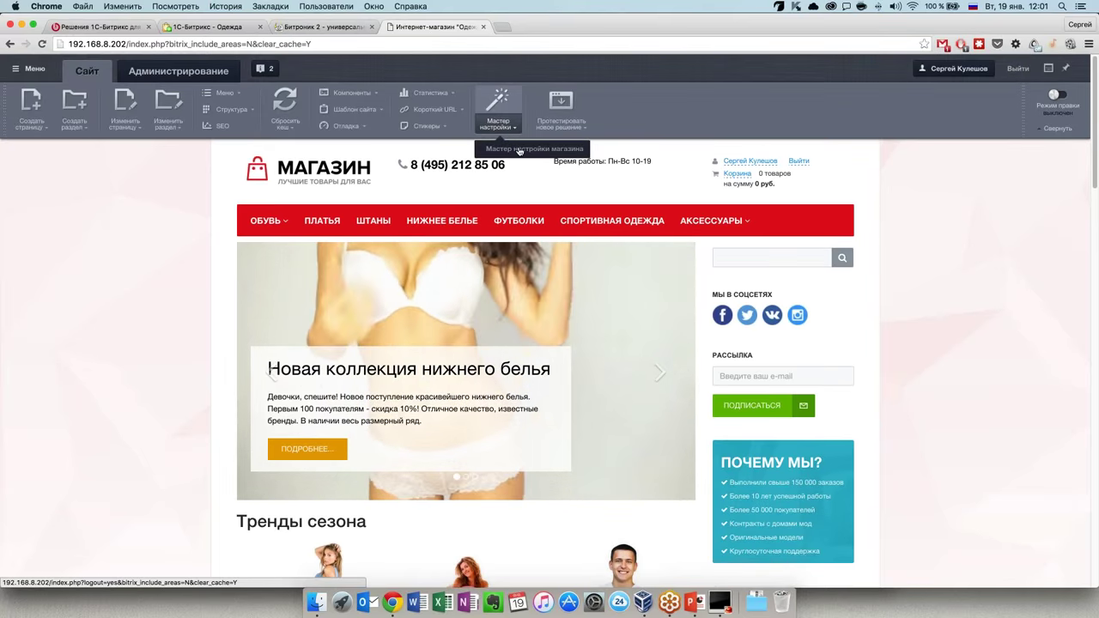
{"action": "left_click", "coordinate": [178, 71], "text": "super"}
{"action": "left_click", "coordinate": [525, 29]}
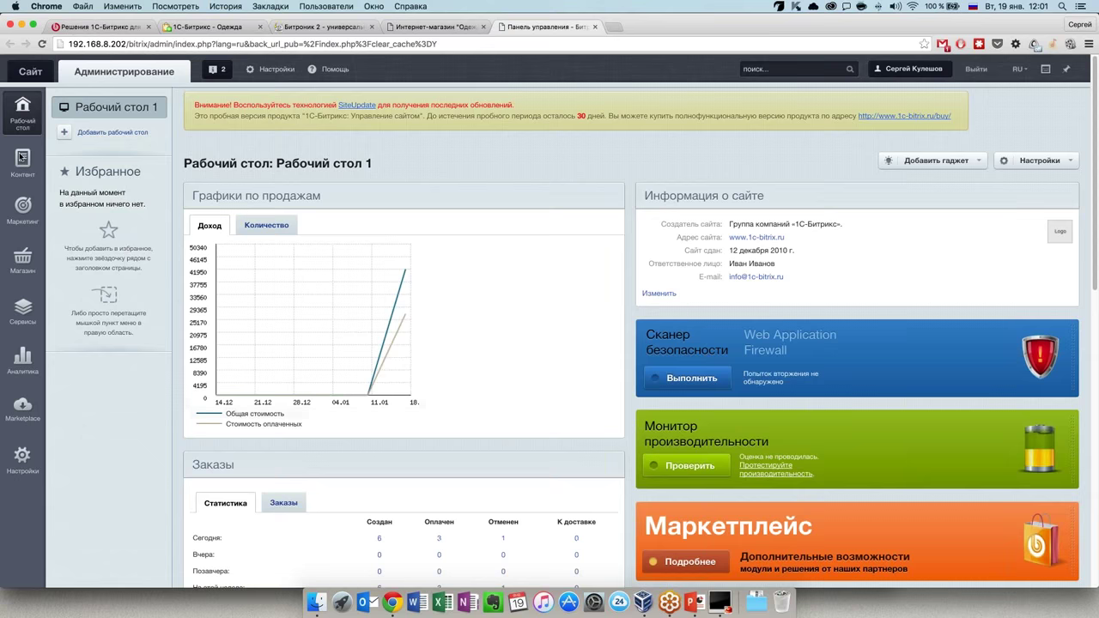
Open Настройки › Настройки продукта › Список мастеров, then go back to the public storefront
{"action": "left_click", "coordinate": [19, 468]}
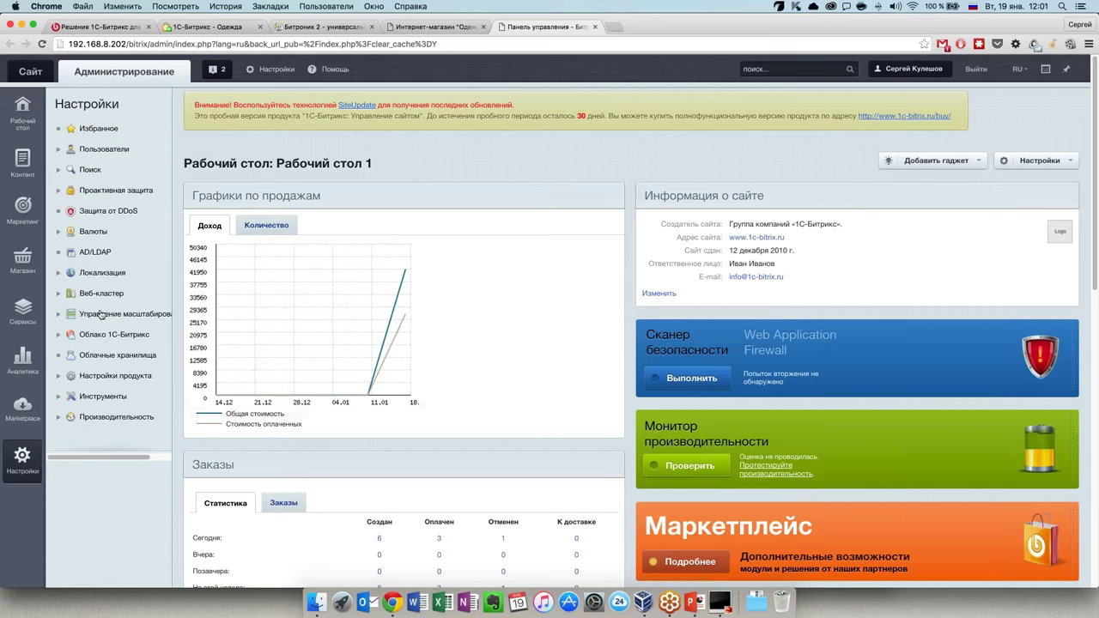
{"action": "left_click", "coordinate": [60, 379]}
{"action": "scroll", "coordinate": [60, 379], "scroll_direction": "down", "scroll_amount": 3}
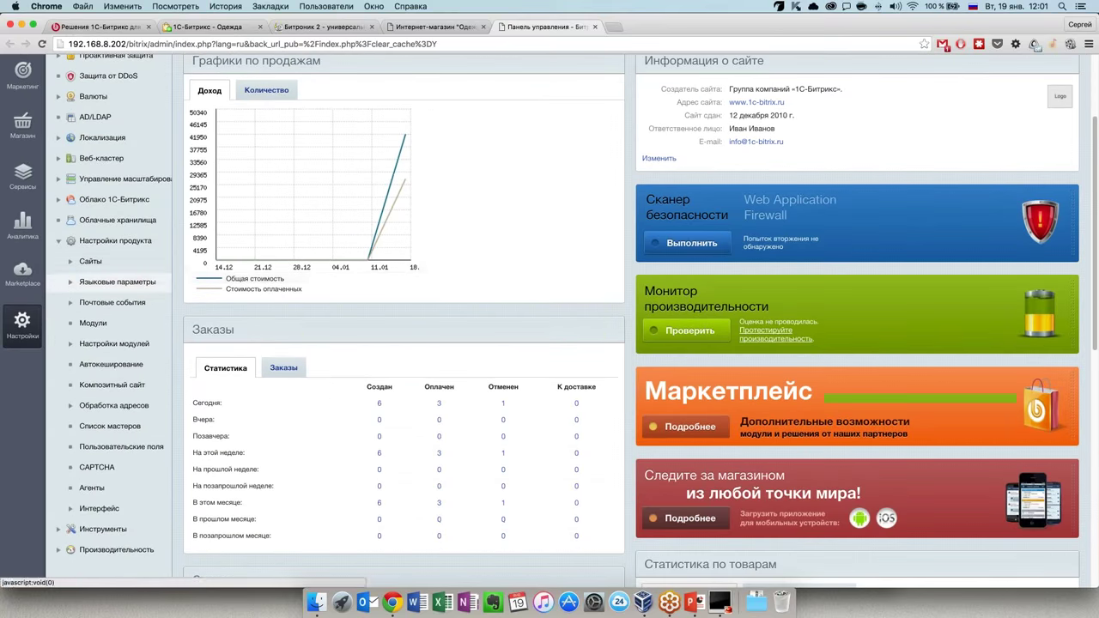
{"action": "left_click", "coordinate": [110, 426]}
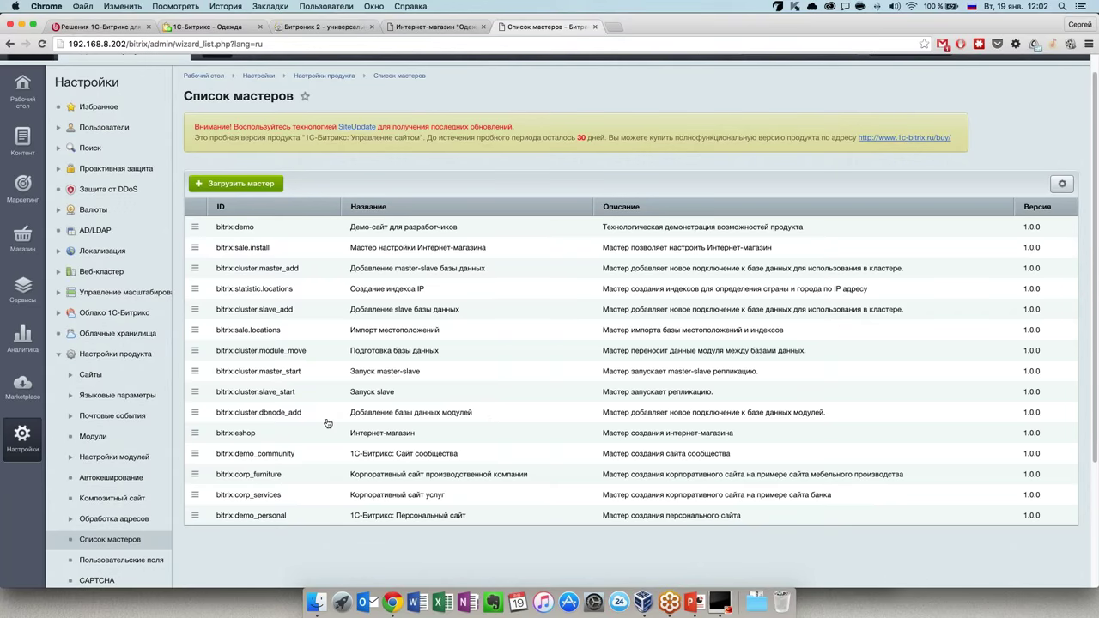
{"action": "scroll", "coordinate": [328, 423], "scroll_direction": "up", "scroll_amount": 1}
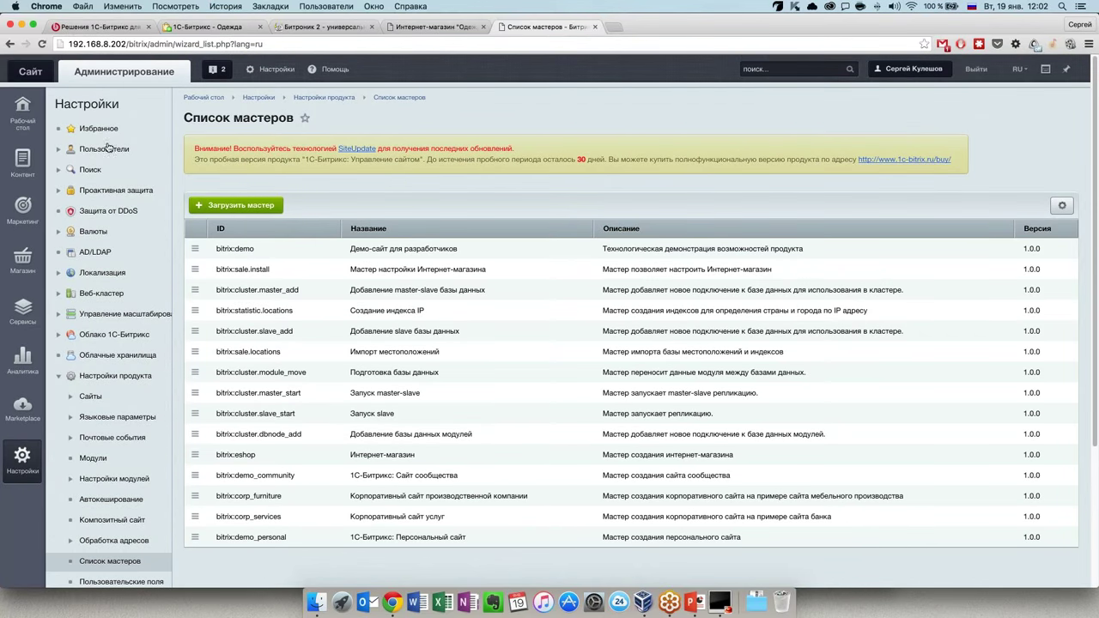
{"action": "left_click", "coordinate": [30, 71]}
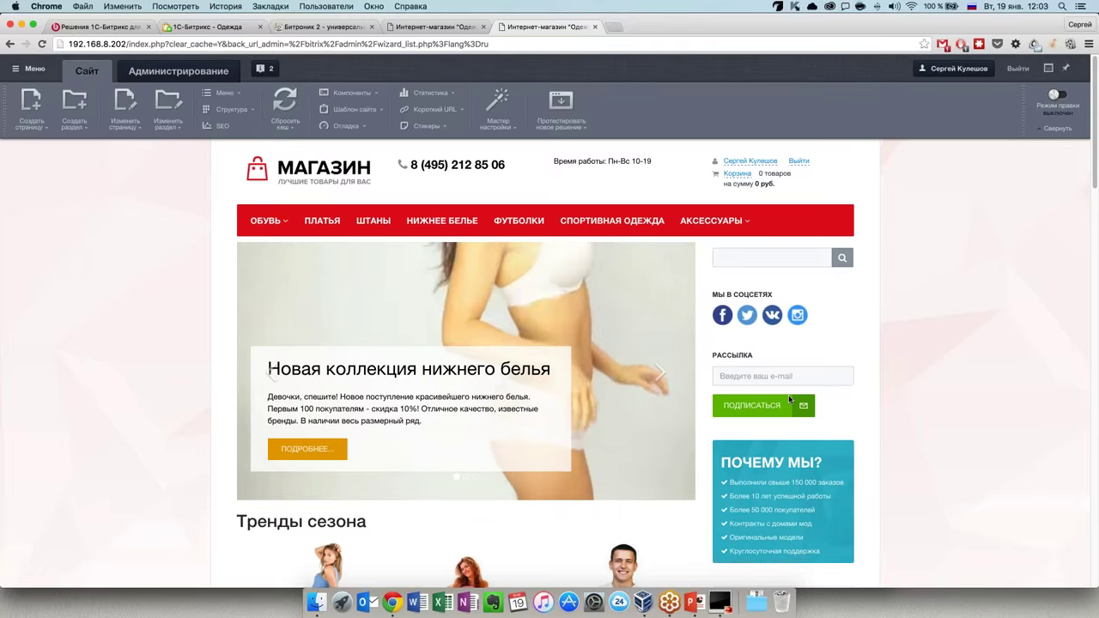
Open the ПЛАТЬЯ section from the red main menu on the home page
{"action": "scroll", "coordinate": [789, 400], "scroll_direction": "down", "scroll_amount": 5}
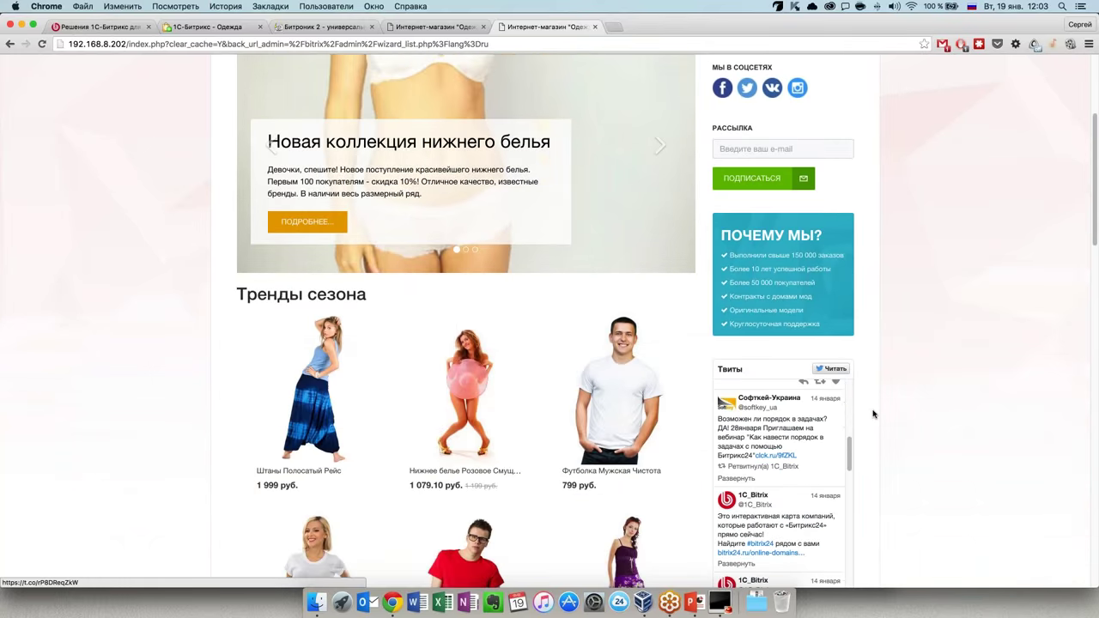
{"action": "scroll", "coordinate": [873, 414], "scroll_direction": "down", "scroll_amount": 13}
{"action": "scroll", "coordinate": [872, 412], "scroll_direction": "up", "scroll_amount": 18}
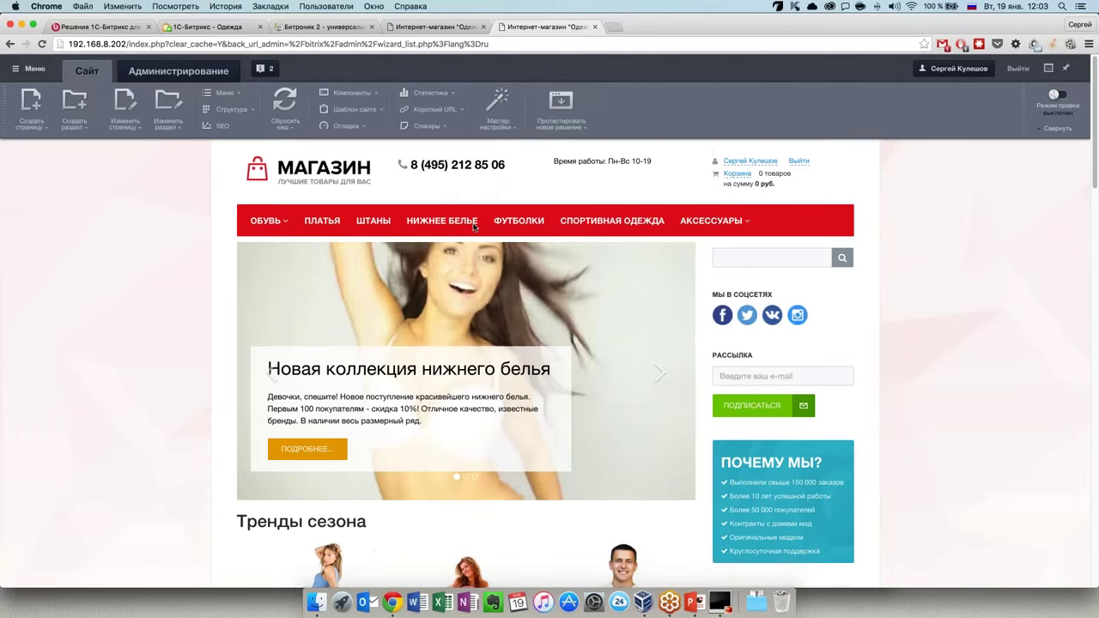
{"action": "left_click", "coordinate": [342, 220]}
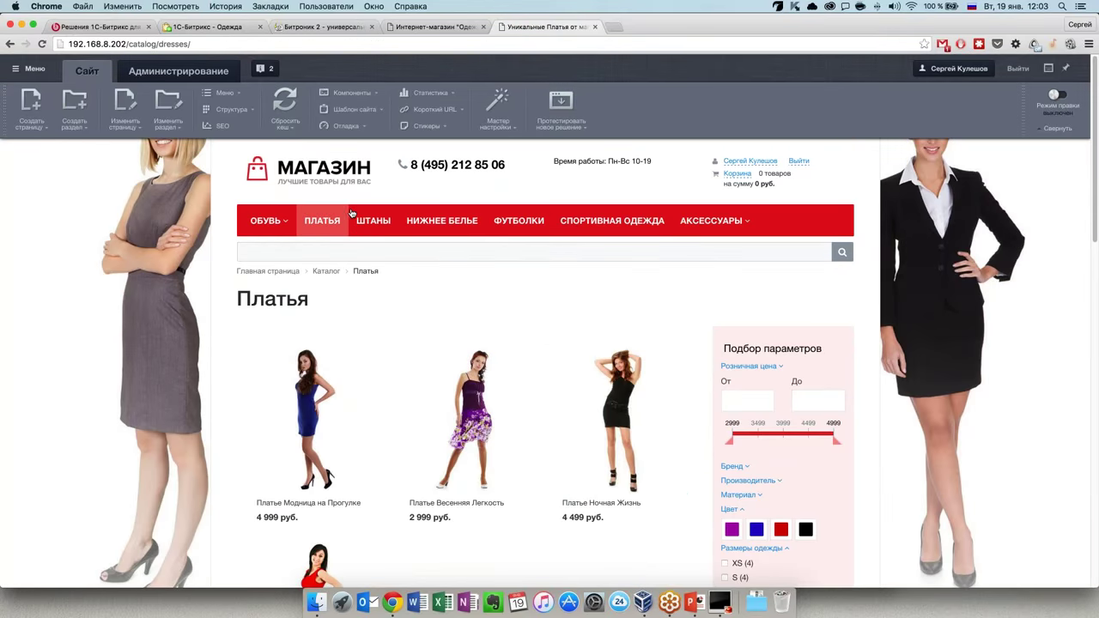
Collapse the admin toolbar and turn Режим правки back on
{"action": "left_click", "coordinate": [1051, 130]}
{"action": "left_click", "coordinate": [903, 65]}
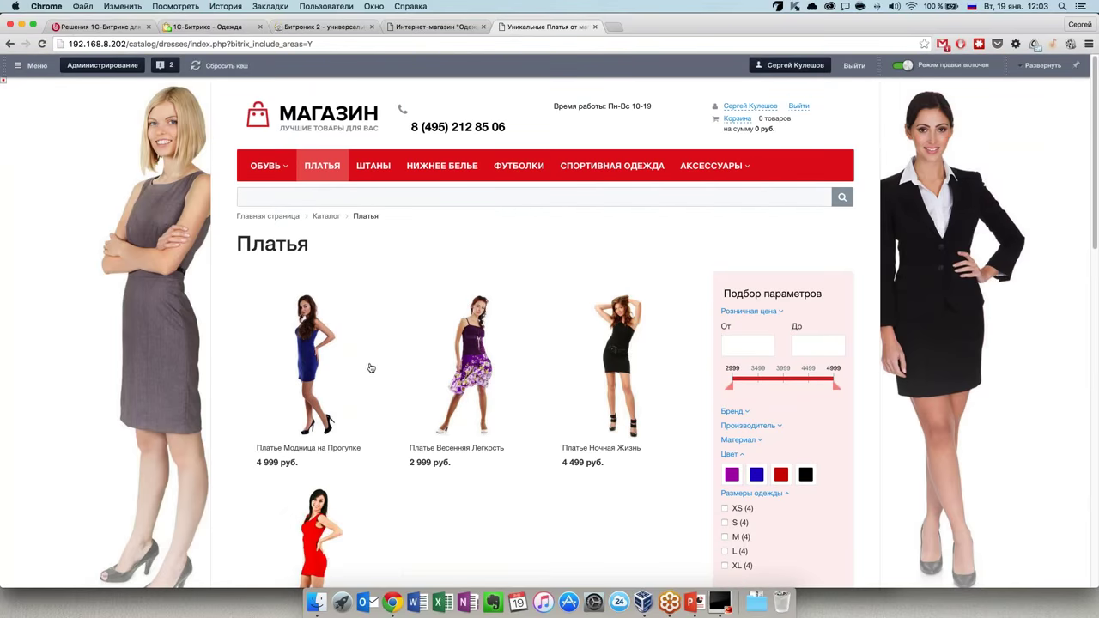
{"action": "scroll", "coordinate": [370, 367], "scroll_direction": "down", "scroll_amount": 1}
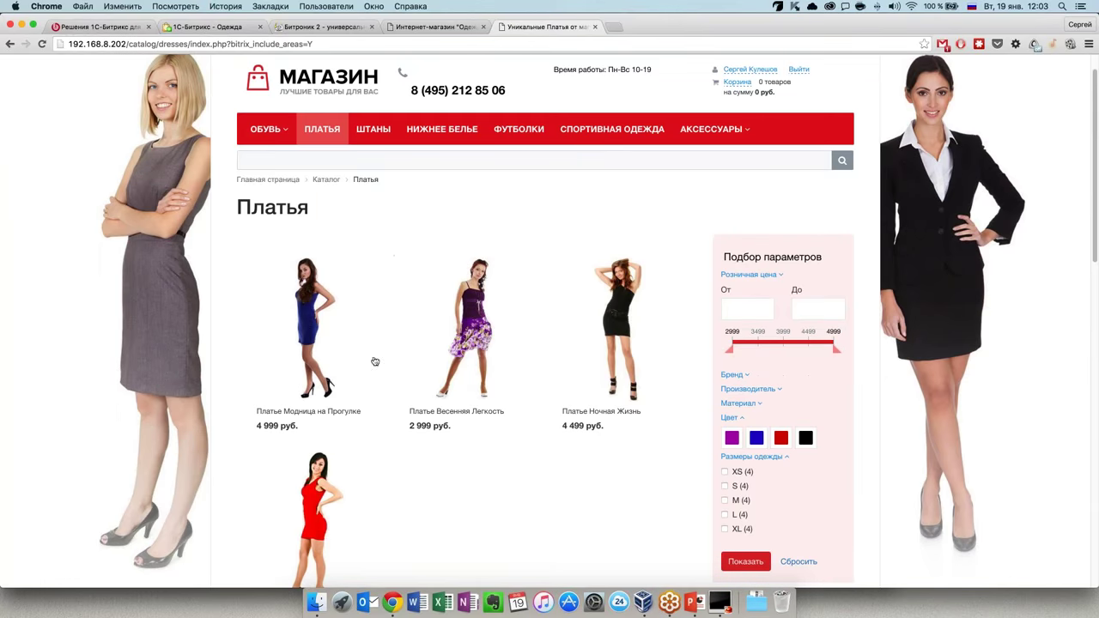
Open and close an included area editor, then bring up a dress card's menu
{"action": "mouse_move", "coordinate": [369, 252]}
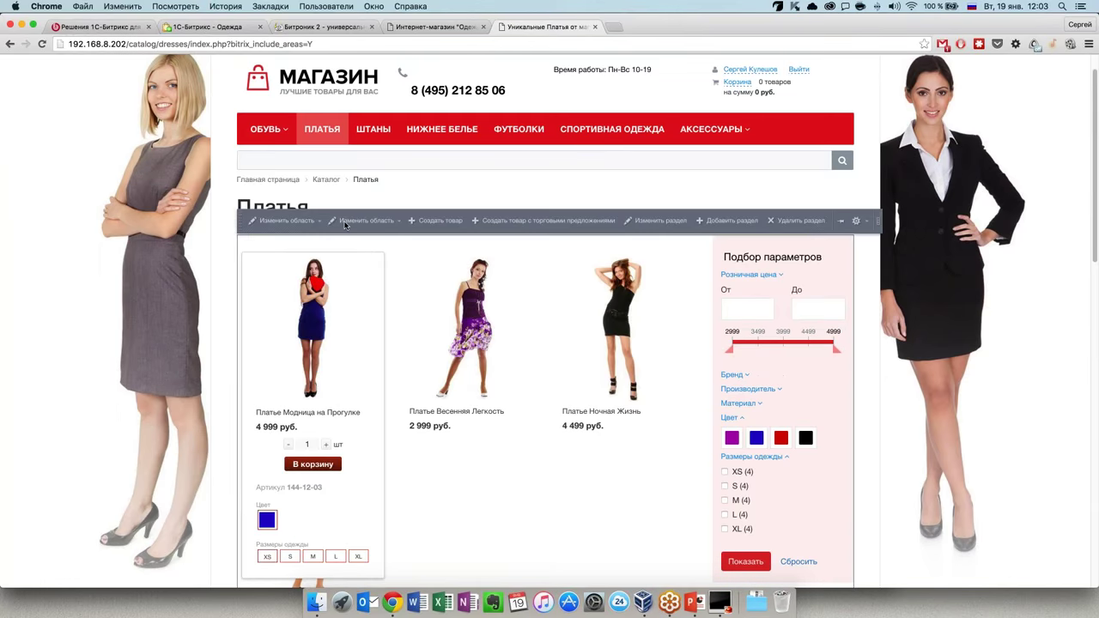
{"action": "left_click", "coordinate": [344, 223]}
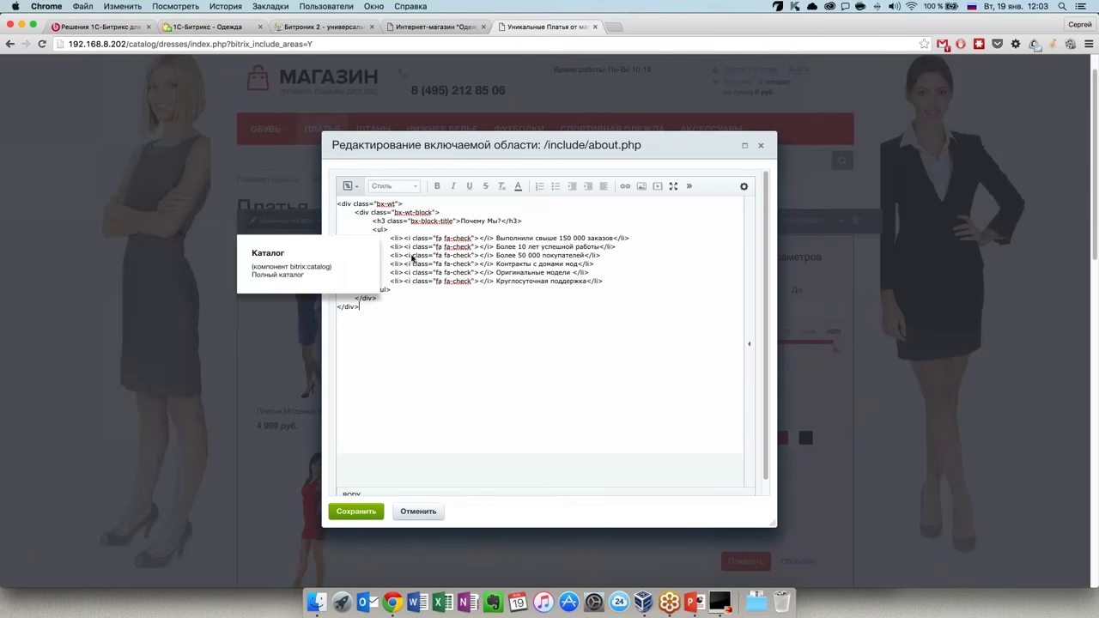
{"action": "key", "text": "Escape"}
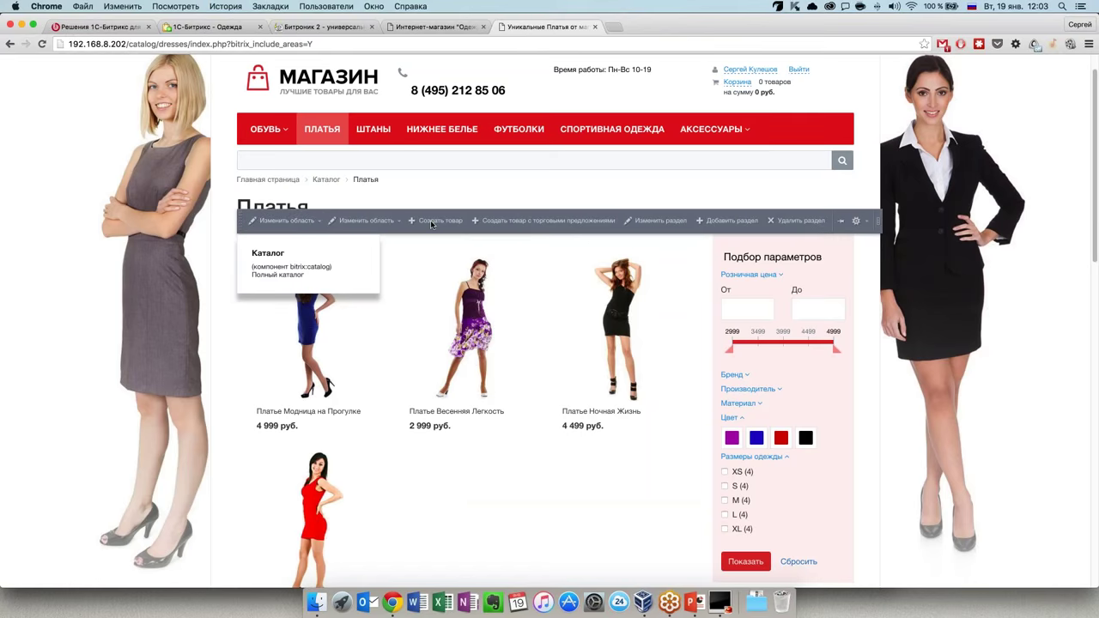
{"action": "right_click", "coordinate": [483, 316]}
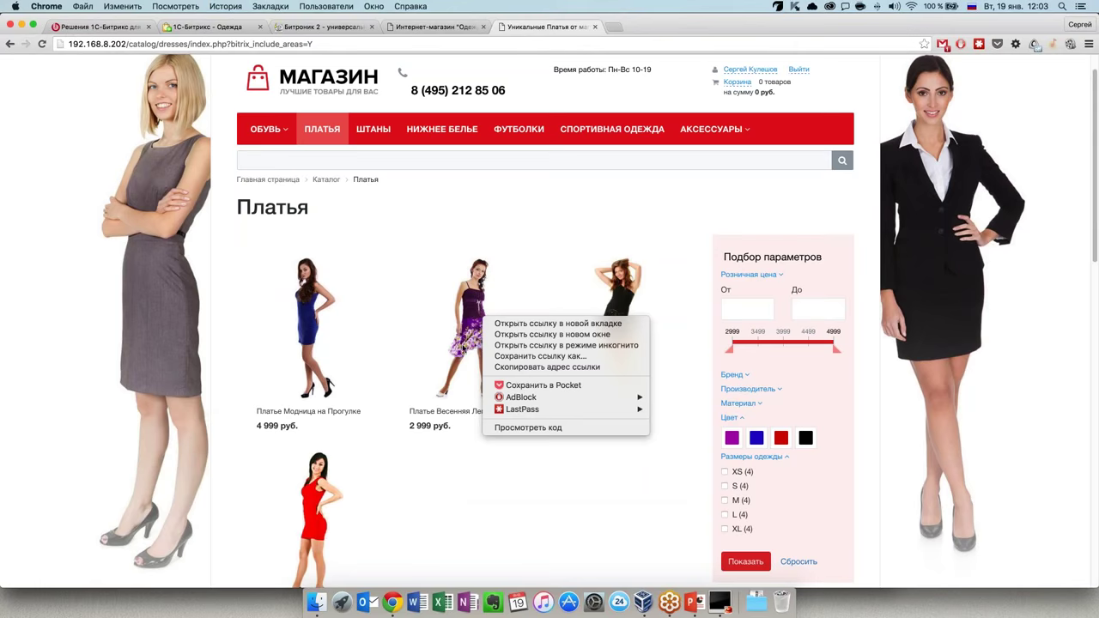
{"action": "left_click", "coordinate": [443, 362]}
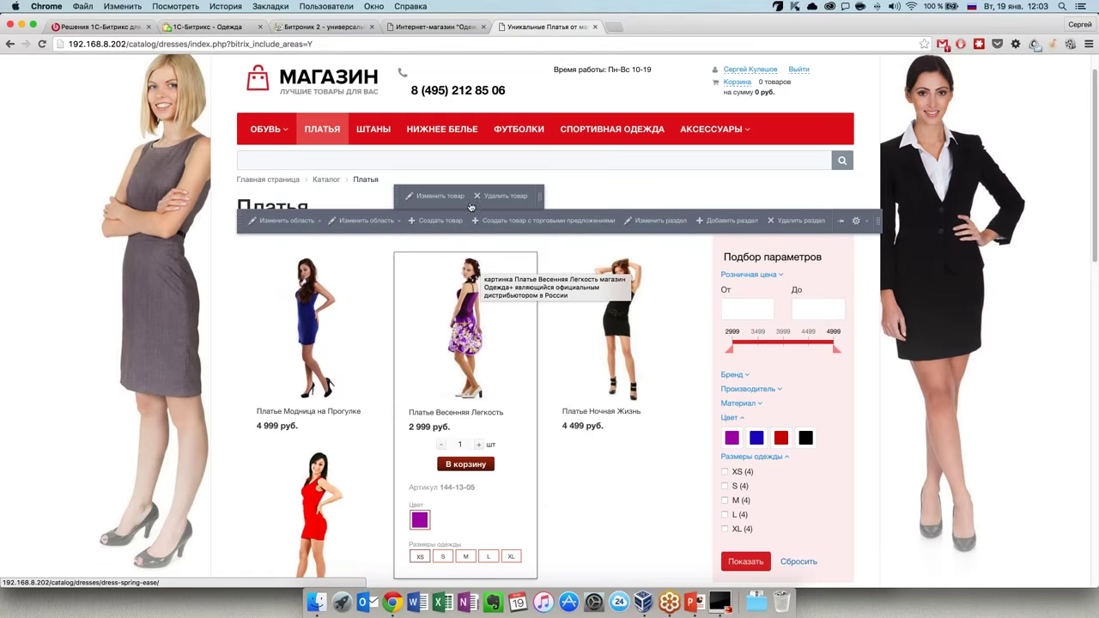
Open Платье Весенняя Легкость for editing and view its Торговые предложения list
{"action": "left_click", "coordinate": [432, 197]}
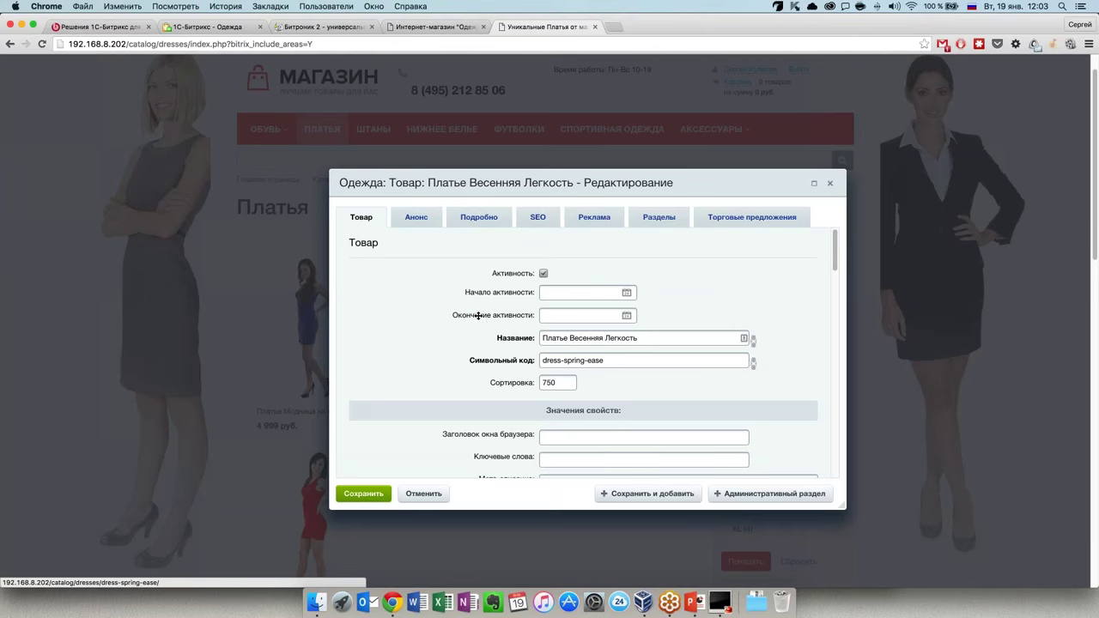
{"action": "scroll", "coordinate": [491, 355], "scroll_direction": "down", "scroll_amount": 4}
{"action": "scroll", "coordinate": [491, 354], "scroll_direction": "down", "scroll_amount": 10}
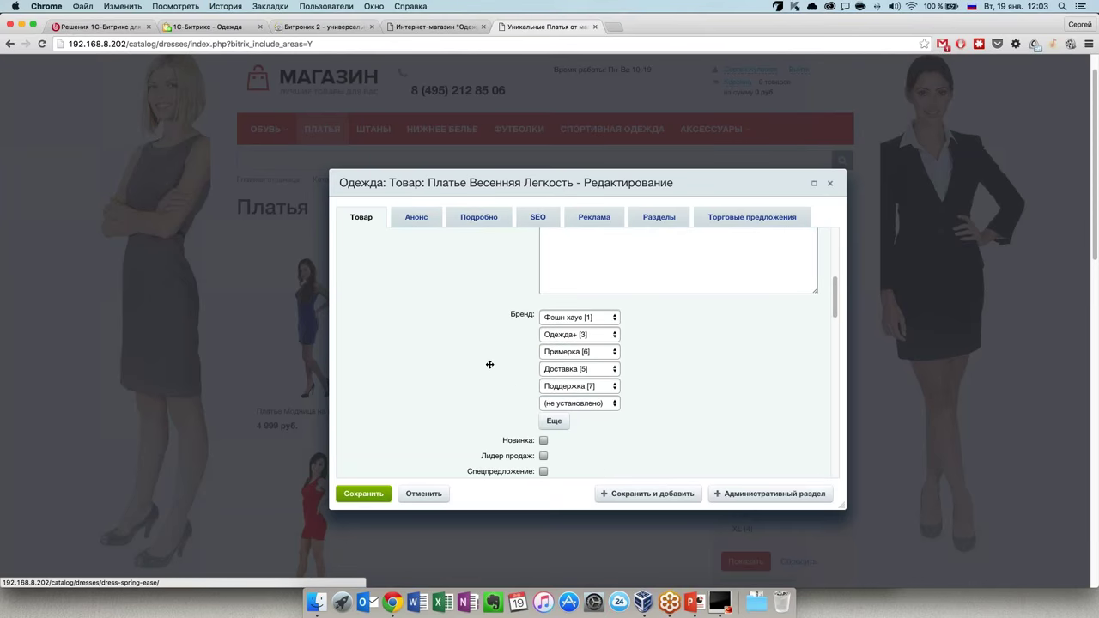
{"action": "scroll", "coordinate": [490, 364], "scroll_direction": "down", "scroll_amount": 6}
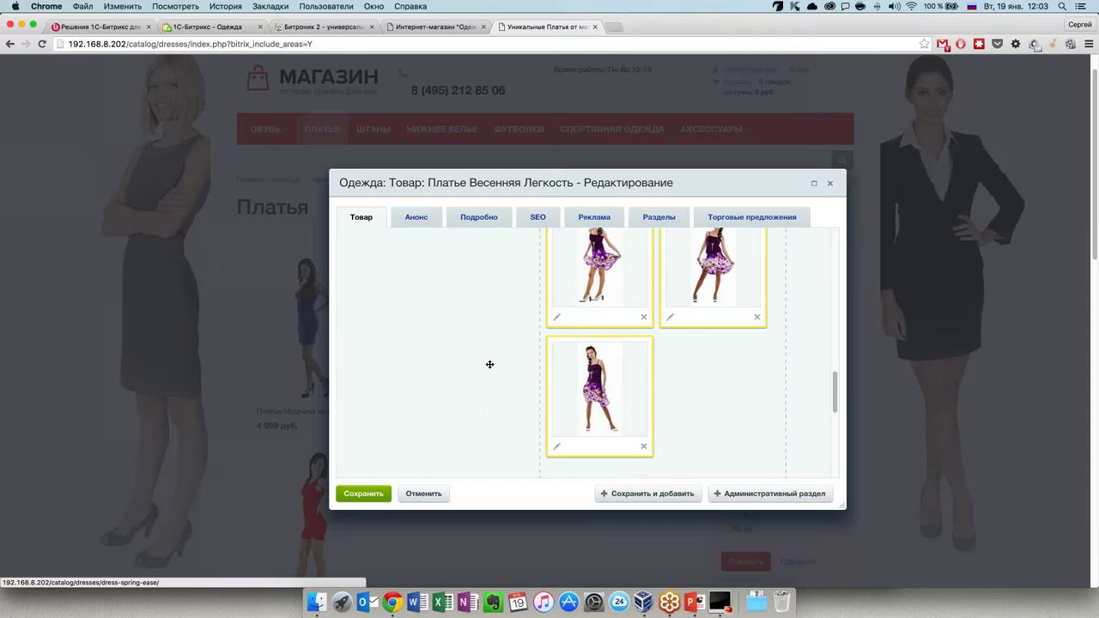
{"action": "scroll", "coordinate": [489, 364], "scroll_direction": "down", "scroll_amount": 4}
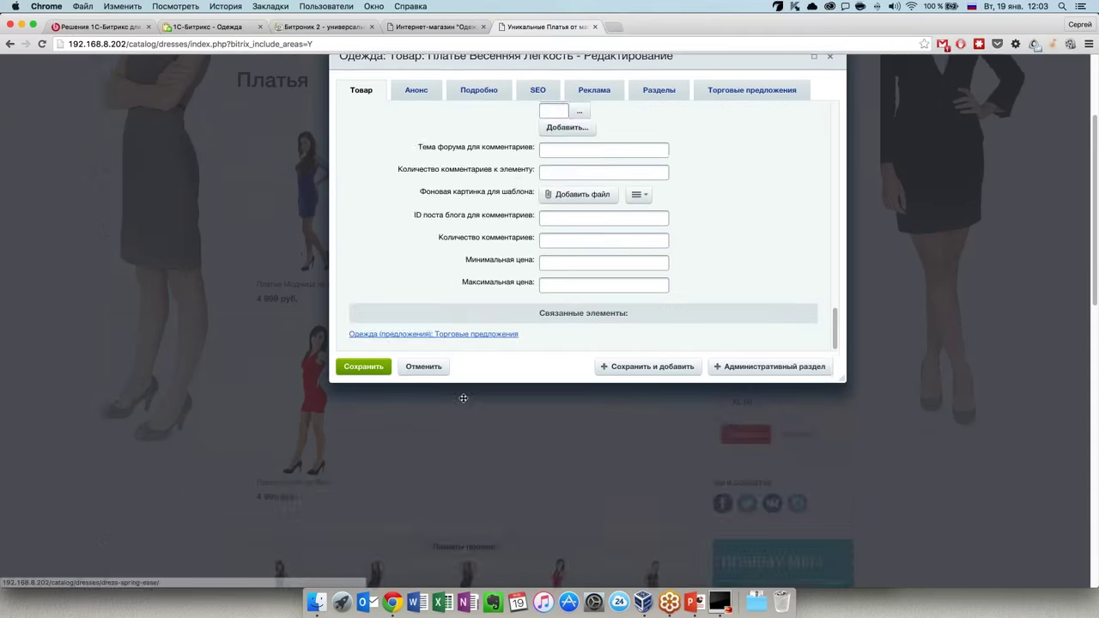
{"action": "scroll", "coordinate": [753, 207], "scroll_direction": "up", "scroll_amount": 5}
{"action": "left_click", "coordinate": [753, 206]}
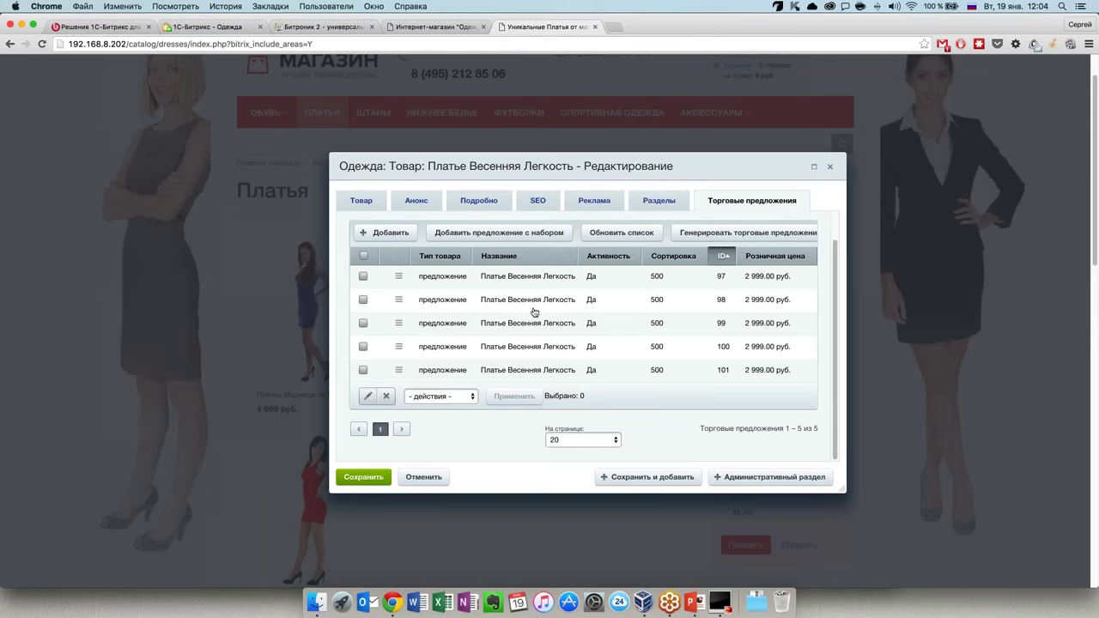
Browse the Подробно, Анонс, Реклама, SEO and Товар tabs, then cancel the editor unsaved
{"action": "left_click", "coordinate": [476, 201]}
{"action": "left_click", "coordinate": [410, 201]}
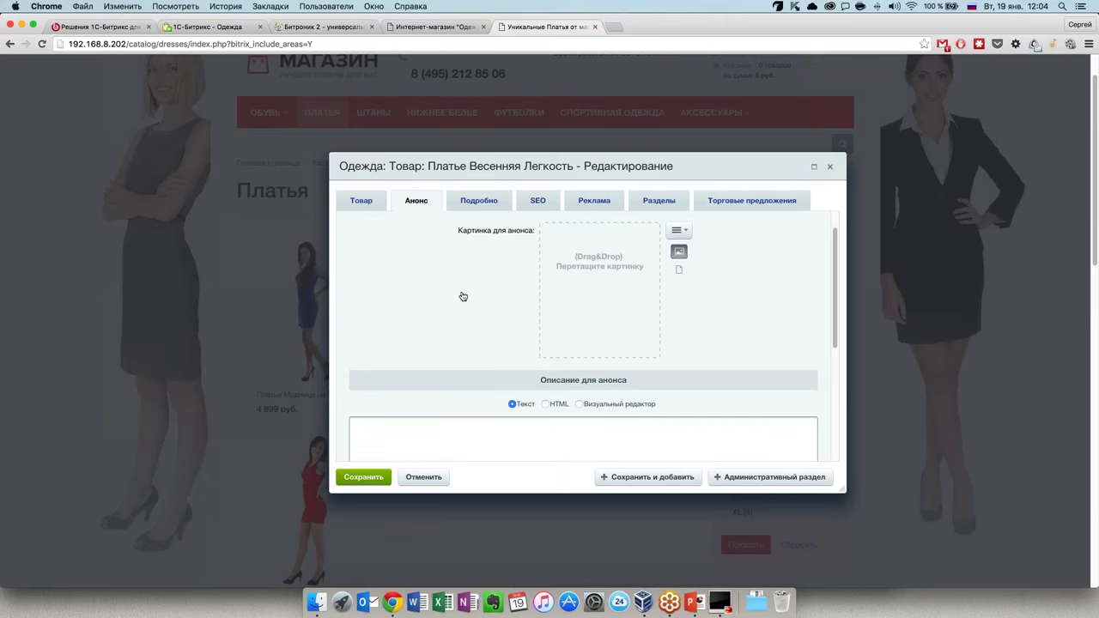
{"action": "scroll", "coordinate": [462, 297], "scroll_direction": "down", "scroll_amount": 3}
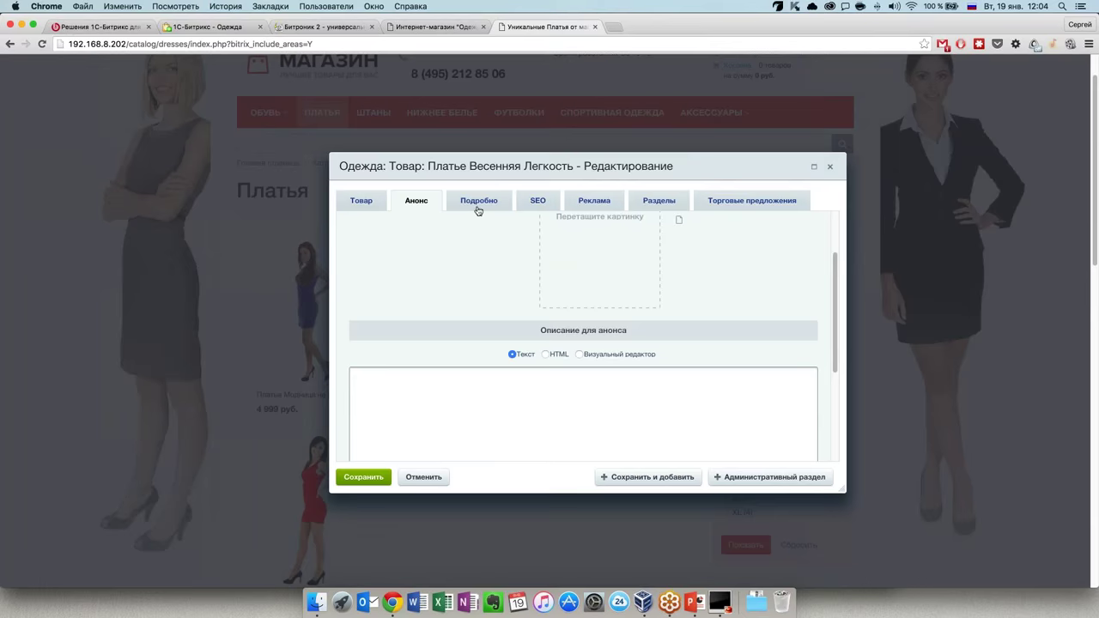
{"action": "left_click", "coordinate": [477, 209]}
{"action": "scroll", "coordinate": [535, 386], "scroll_direction": "down", "scroll_amount": 1}
{"action": "scroll", "coordinate": [535, 385], "scroll_direction": "down", "scroll_amount": 3}
{"action": "scroll", "coordinate": [543, 444], "scroll_direction": "up", "scroll_amount": 2}
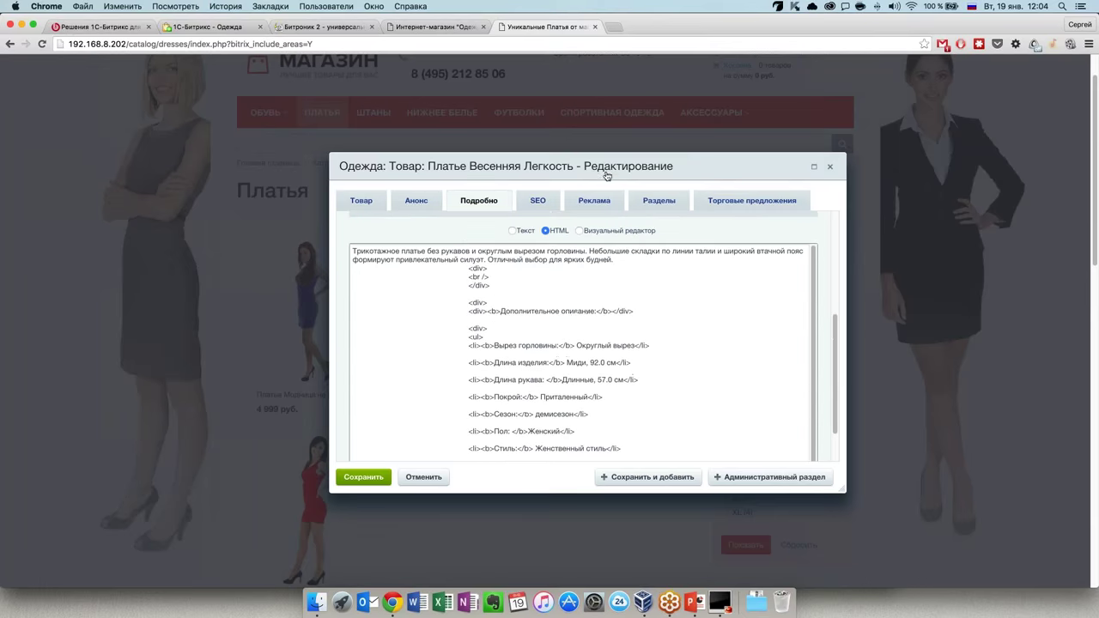
{"action": "left_click", "coordinate": [586, 199]}
{"action": "left_click", "coordinate": [537, 200]}
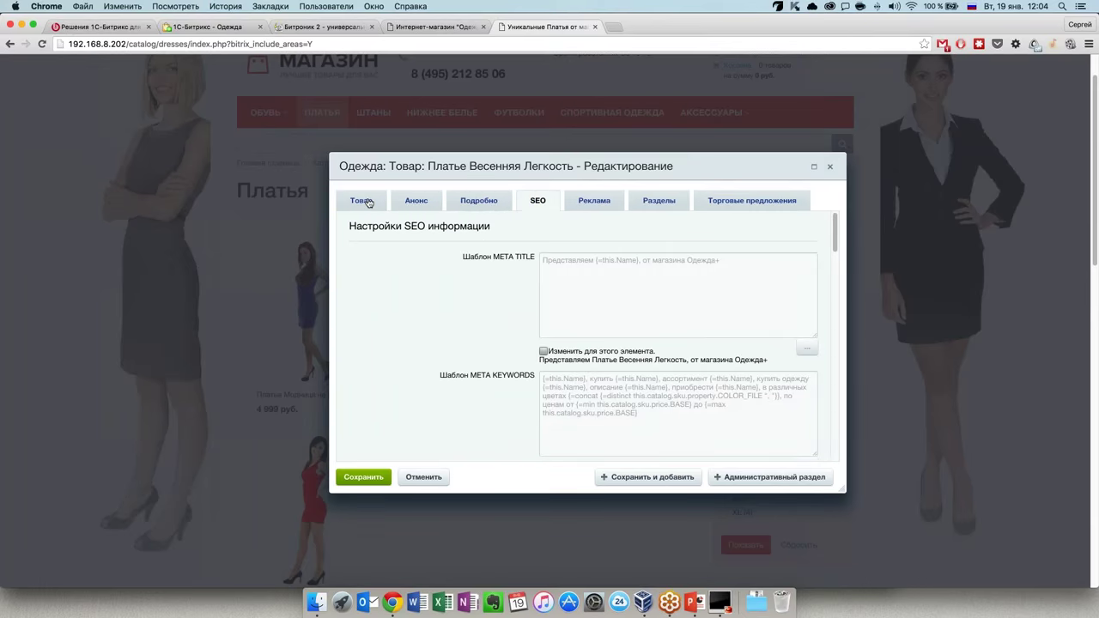
{"action": "left_click", "coordinate": [362, 200]}
{"action": "scroll", "coordinate": [507, 357], "scroll_direction": "down", "scroll_amount": 2}
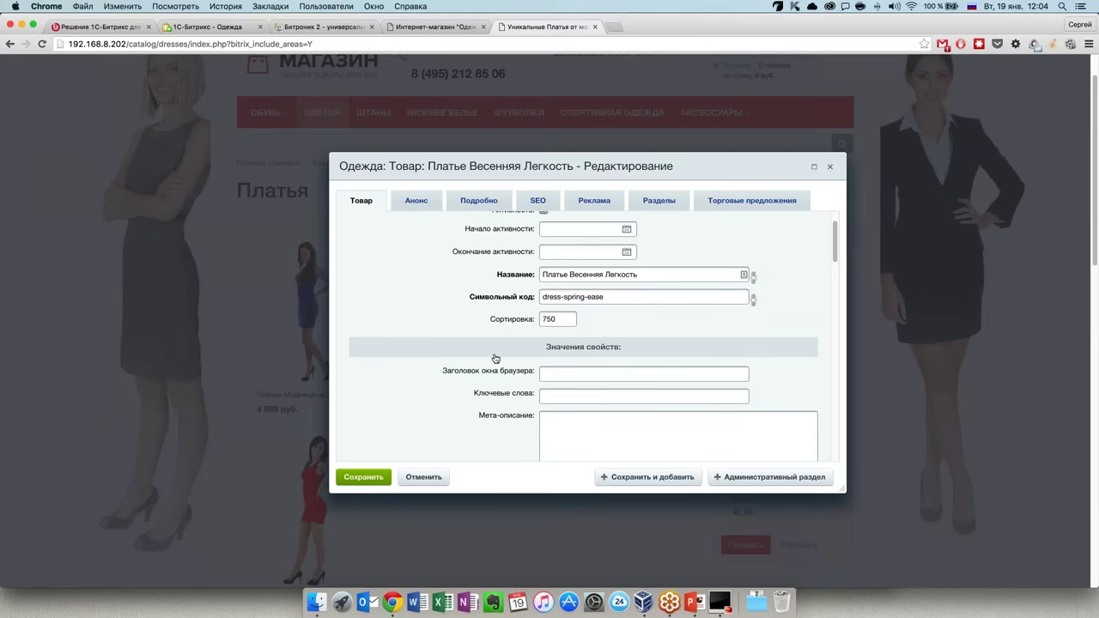
{"action": "left_click", "coordinate": [418, 479]}
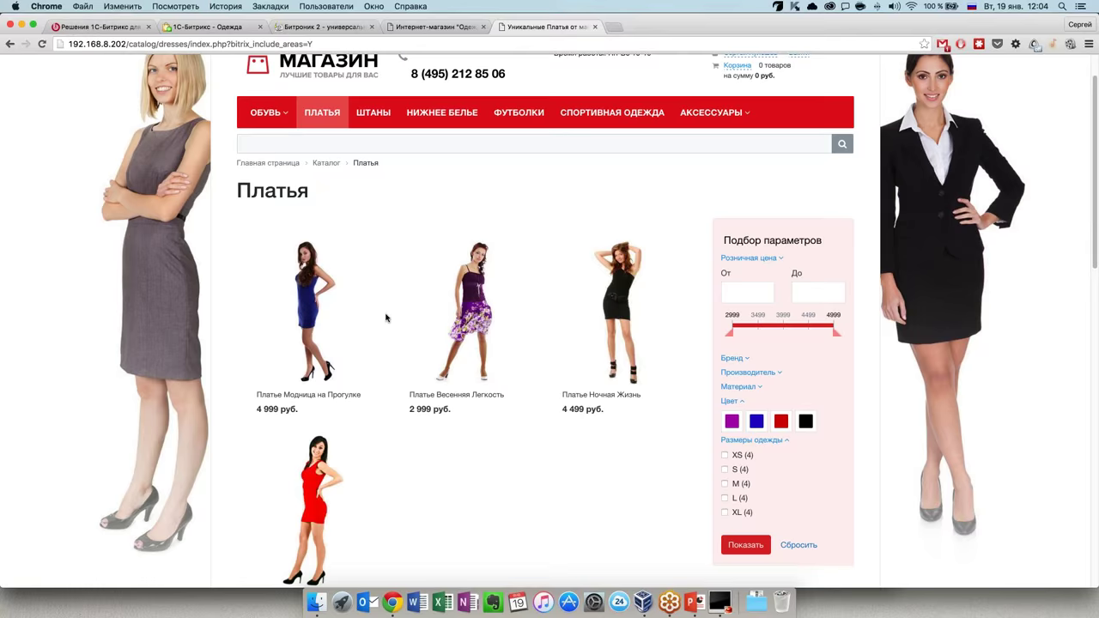
Scroll through the four dresses on Платья and switch Режим правки off
{"action": "scroll", "coordinate": [404, 344], "scroll_direction": "down", "scroll_amount": 1}
{"action": "scroll", "coordinate": [427, 388], "scroll_direction": "up", "scroll_amount": 2}
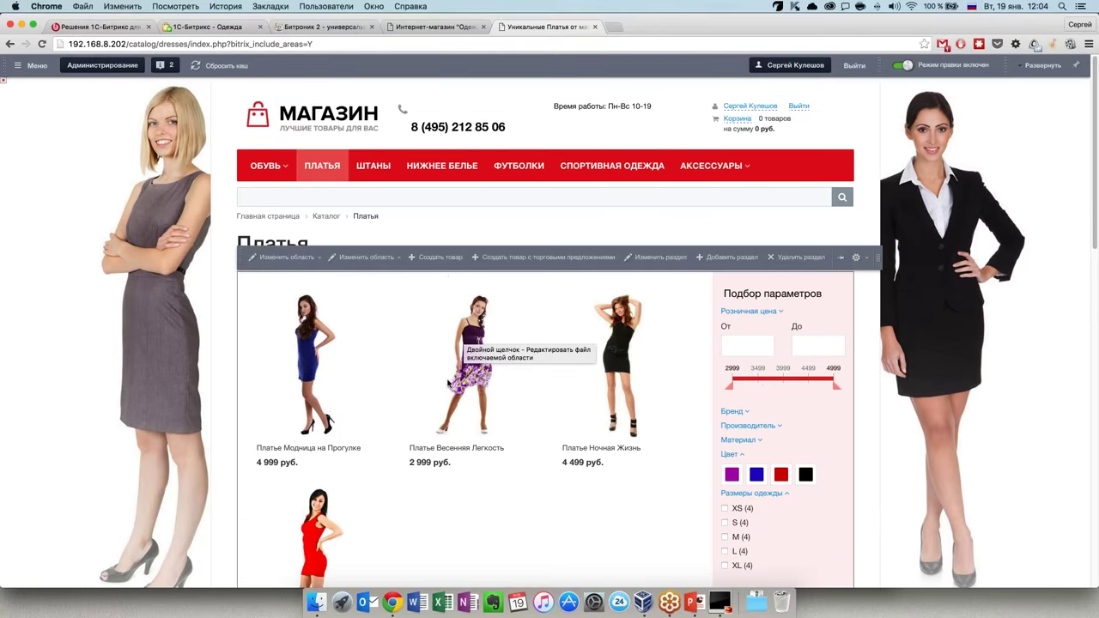
{"action": "scroll", "coordinate": [451, 373], "scroll_direction": "down", "scroll_amount": 2}
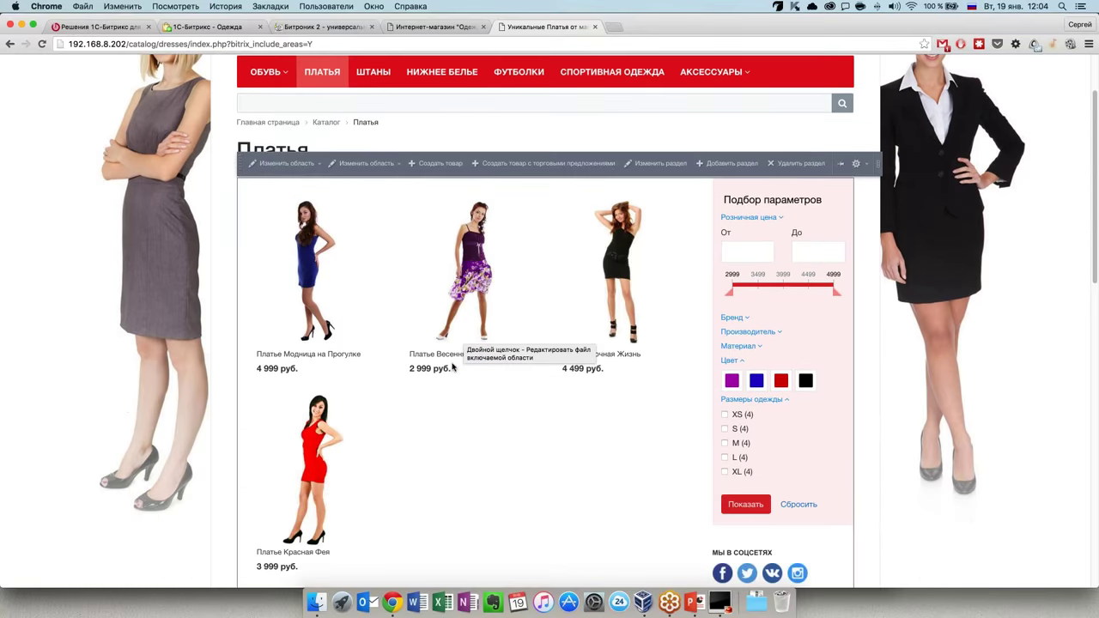
{"action": "scroll", "coordinate": [455, 369], "scroll_direction": "up", "scroll_amount": 2}
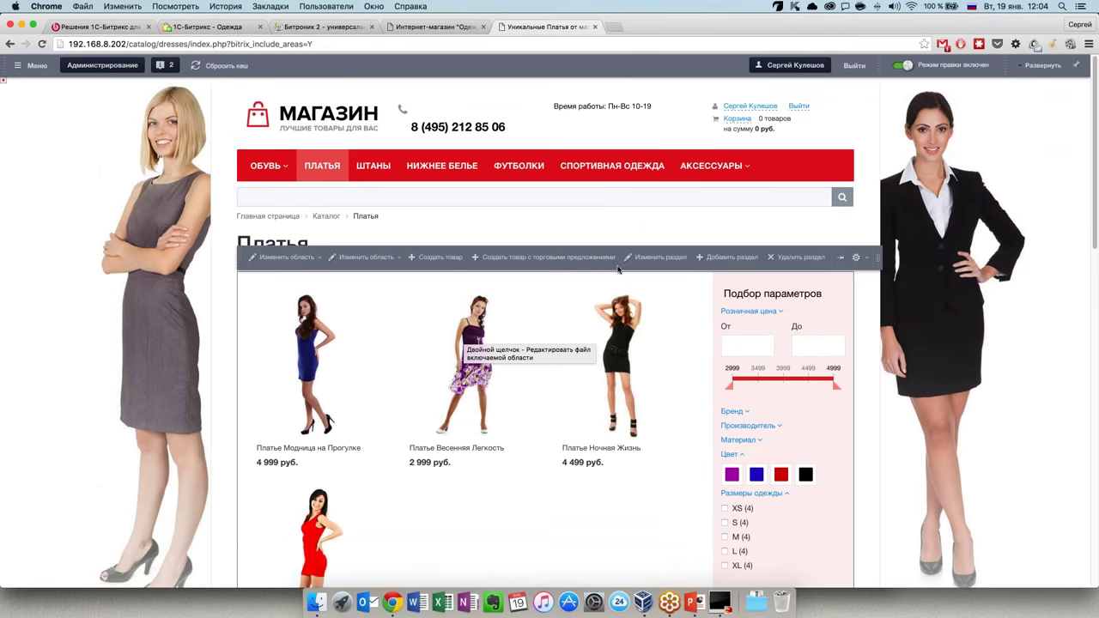
{"action": "left_click", "coordinate": [906, 67]}
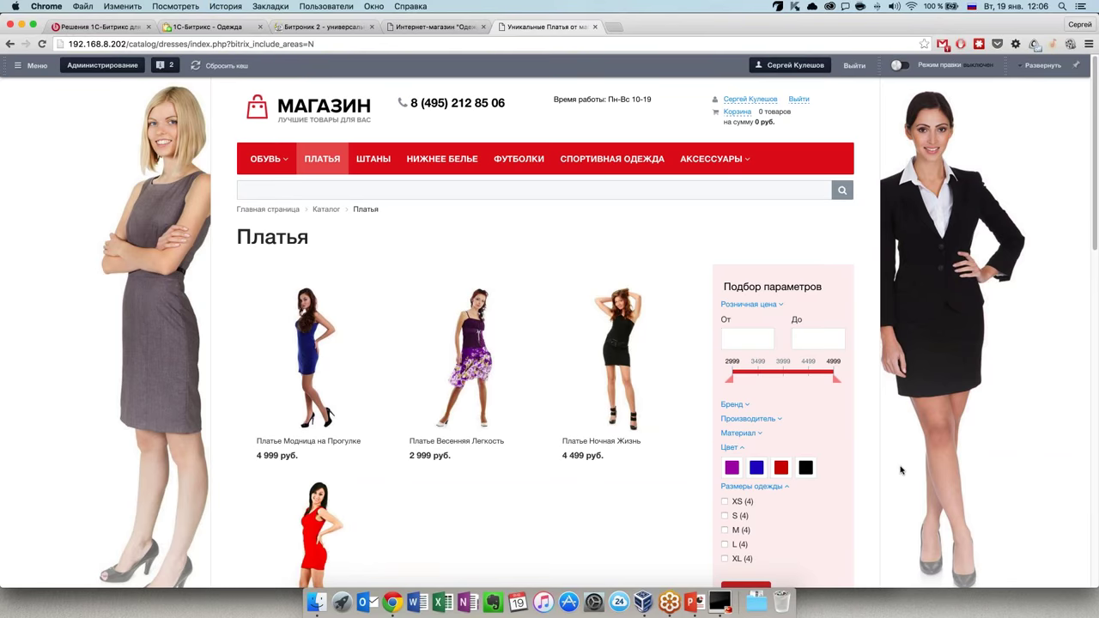
{"action": "left_click", "coordinate": [320, 27]}
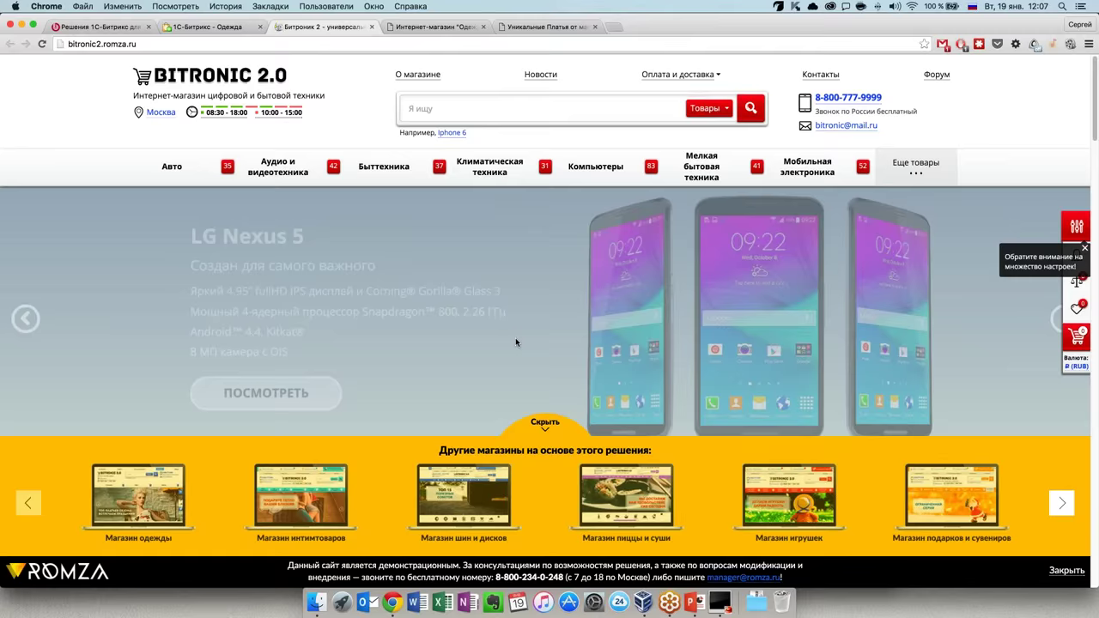
{"action": "scroll", "coordinate": [515, 338], "scroll_direction": "down", "scroll_amount": 10}
{"action": "scroll", "coordinate": [518, 352], "scroll_direction": "down", "scroll_amount": 5}
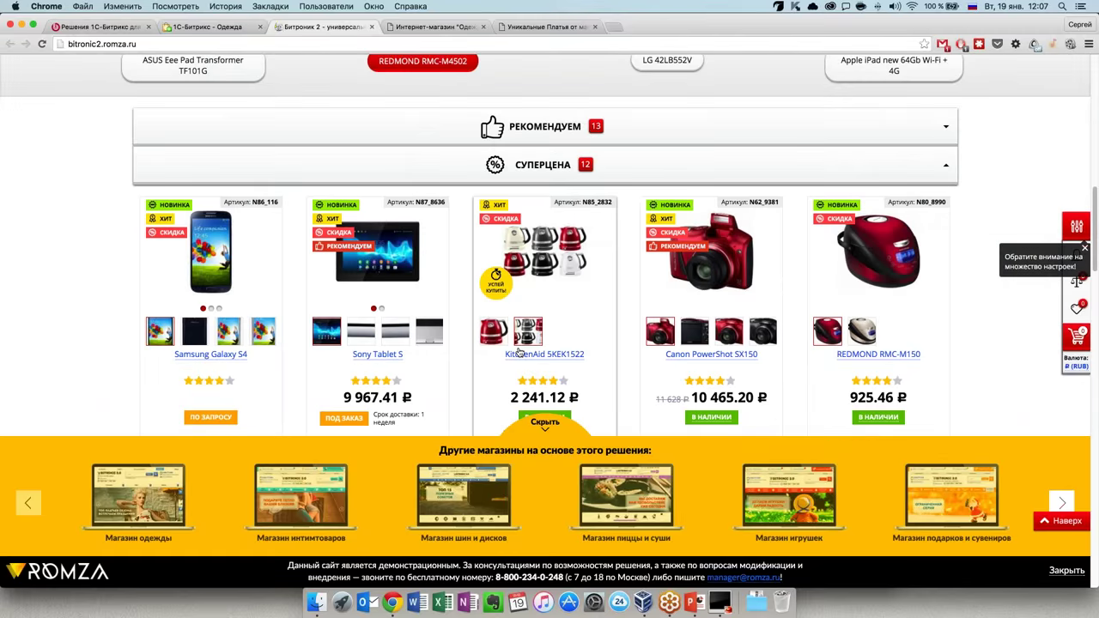
{"action": "scroll", "coordinate": [519, 352], "scroll_direction": "up", "scroll_amount": 6}
{"action": "left_click", "coordinate": [534, 27]}
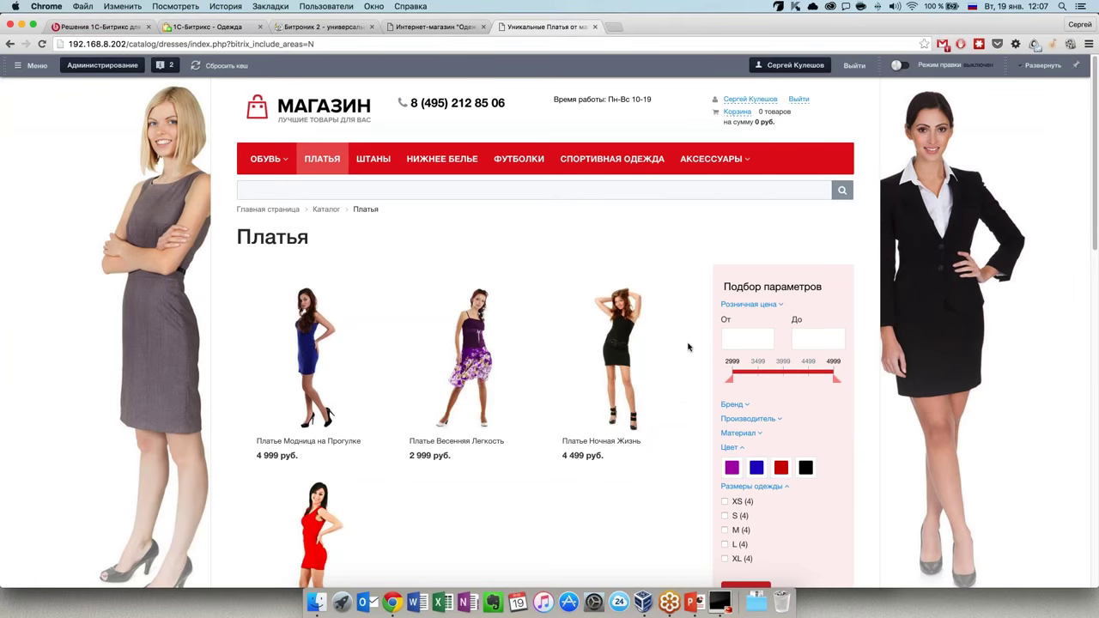
Open Администрирование and go to the Рабочий стол 1 dashboard
{"action": "left_click", "coordinate": [102, 66]}
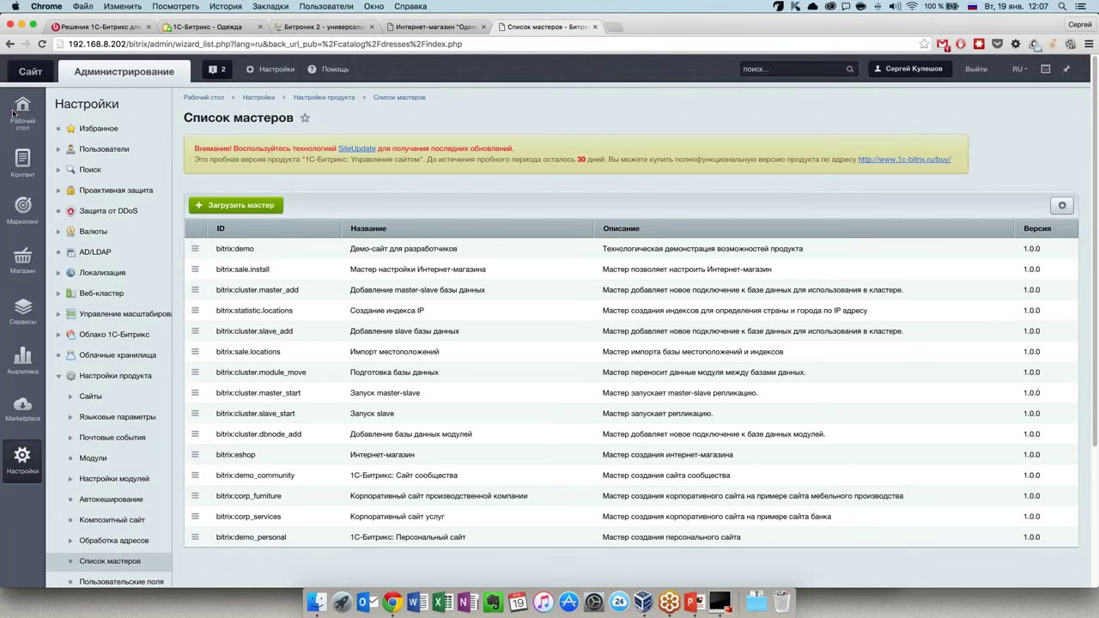
{"action": "left_click", "coordinate": [14, 113]}
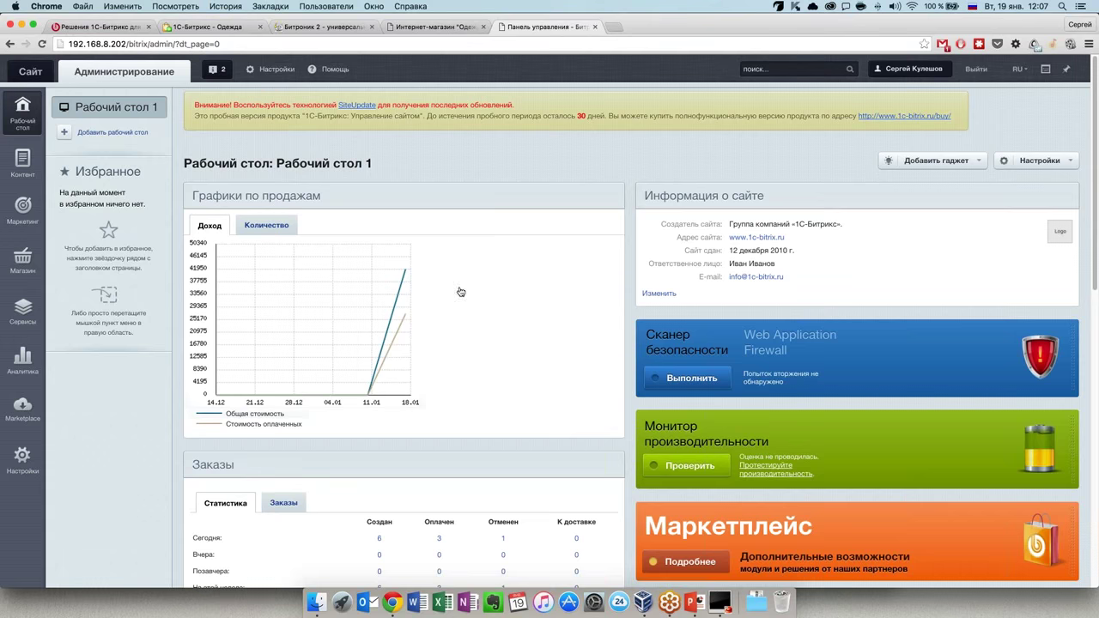
{"action": "scroll", "coordinate": [515, 291], "scroll_direction": "down", "scroll_amount": 2}
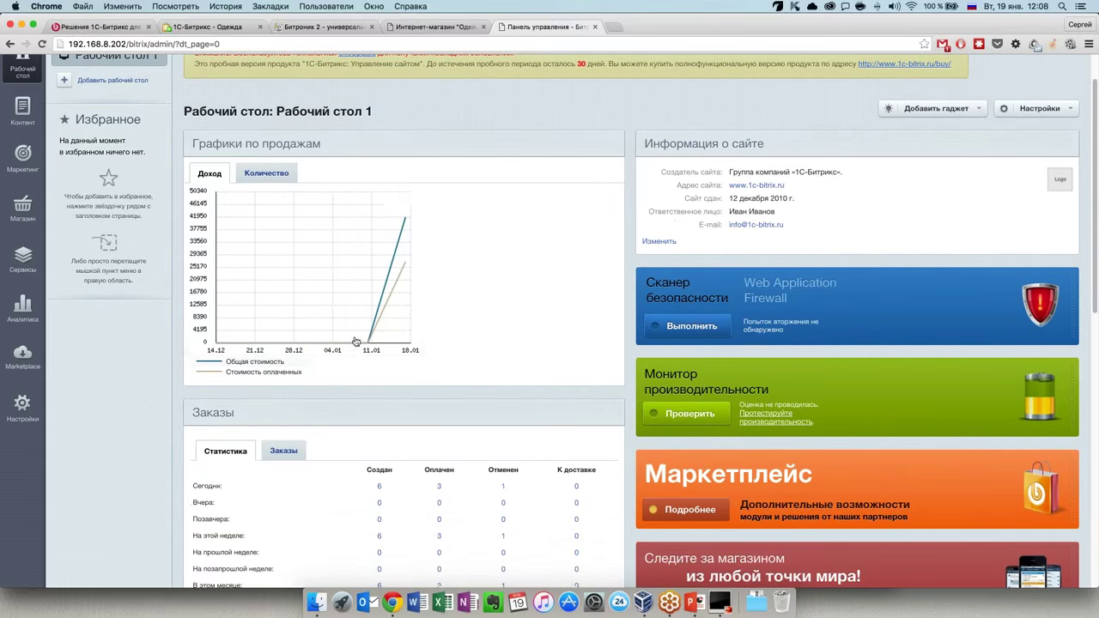
{"action": "scroll", "coordinate": [550, 310], "scroll_direction": "down", "scroll_amount": 10}
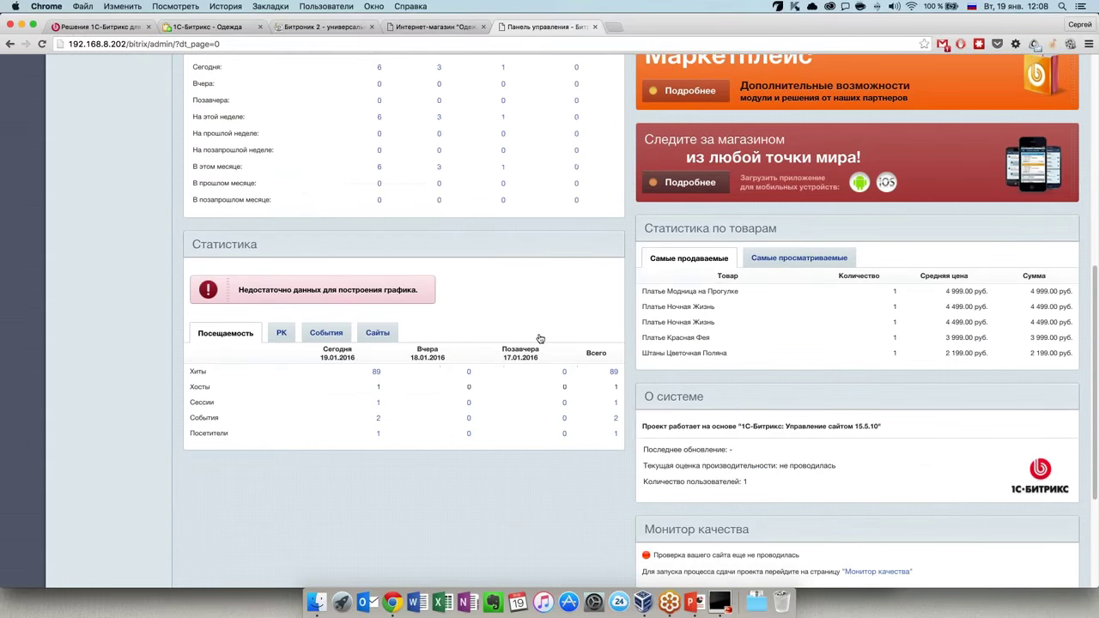
{"action": "scroll", "coordinate": [539, 339], "scroll_direction": "up", "scroll_amount": 12}
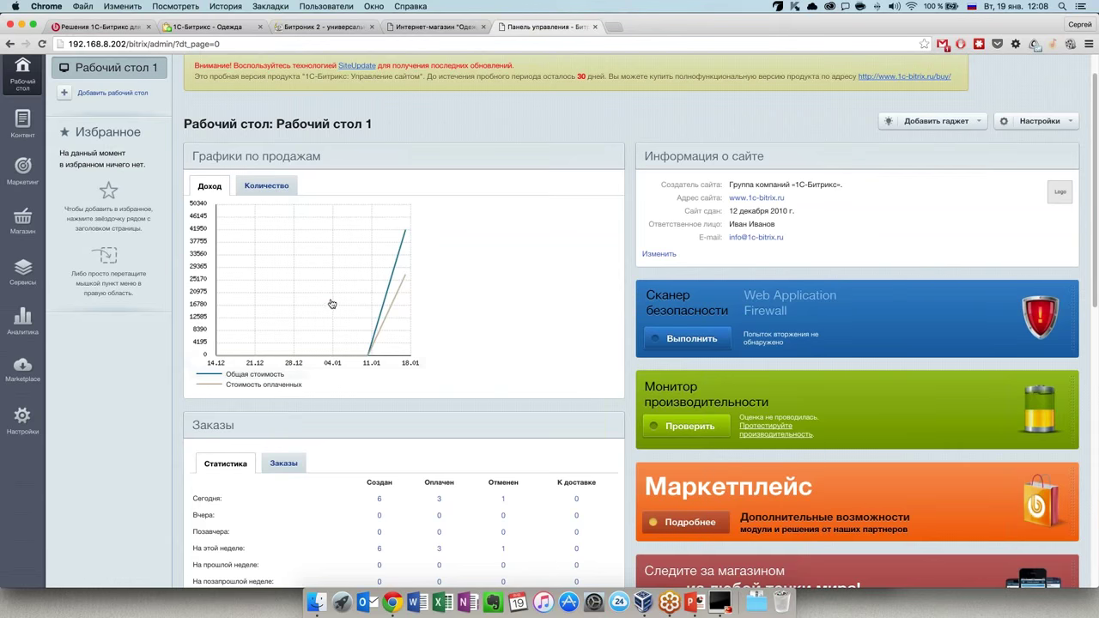
{"action": "scroll", "coordinate": [377, 305], "scroll_direction": "down", "scroll_amount": 5}
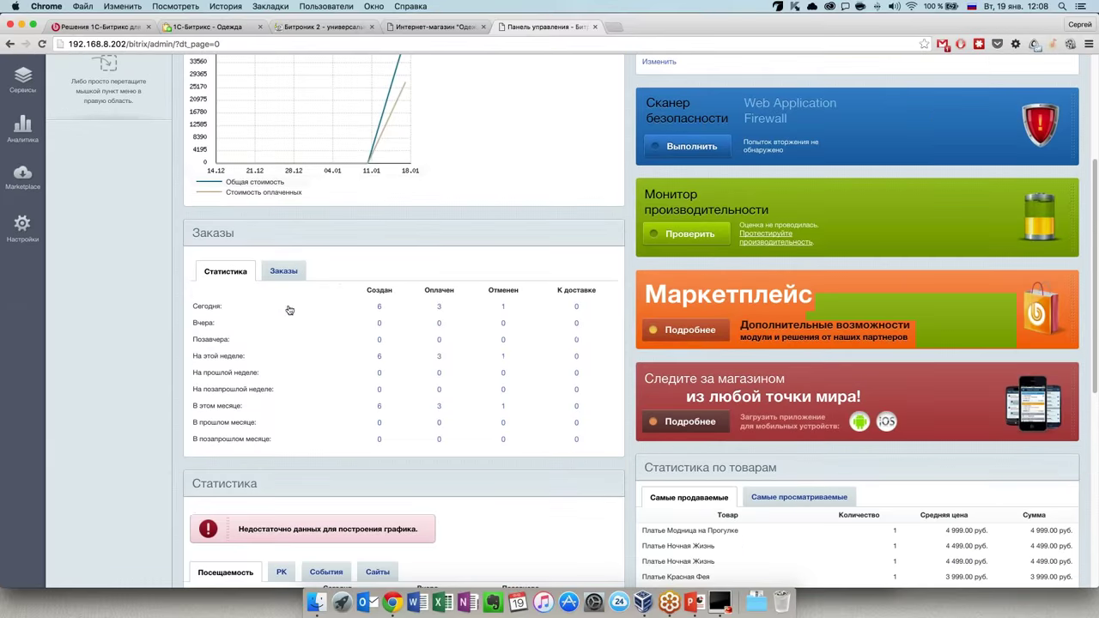
{"action": "scroll", "coordinate": [540, 372], "scroll_direction": "down", "scroll_amount": 5}
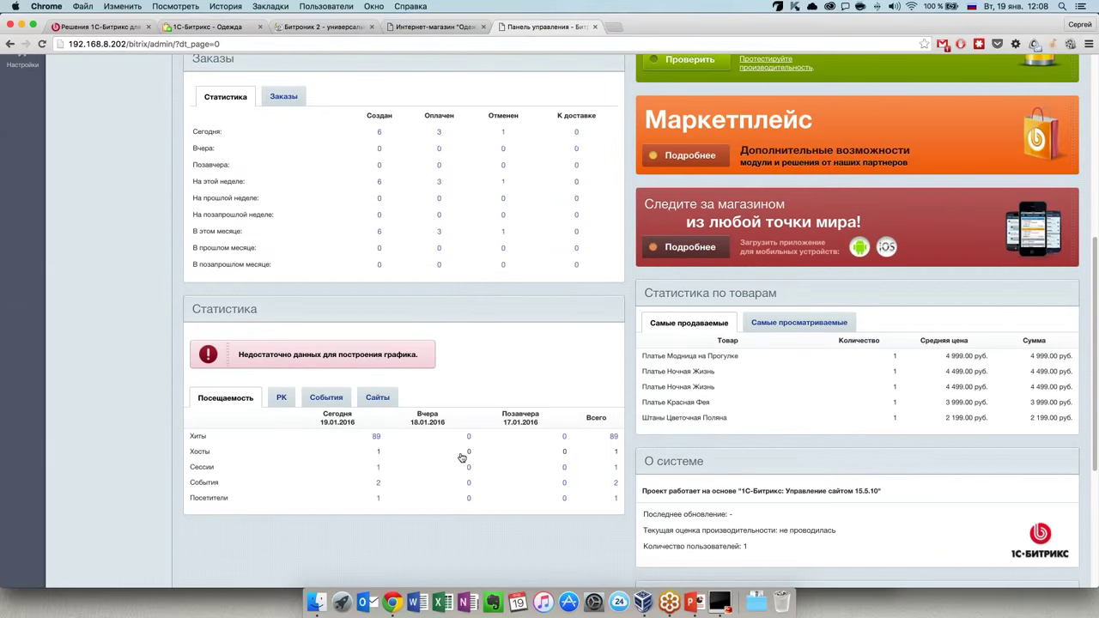
{"action": "scroll", "coordinate": [671, 468], "scroll_direction": "up", "scroll_amount": 1}
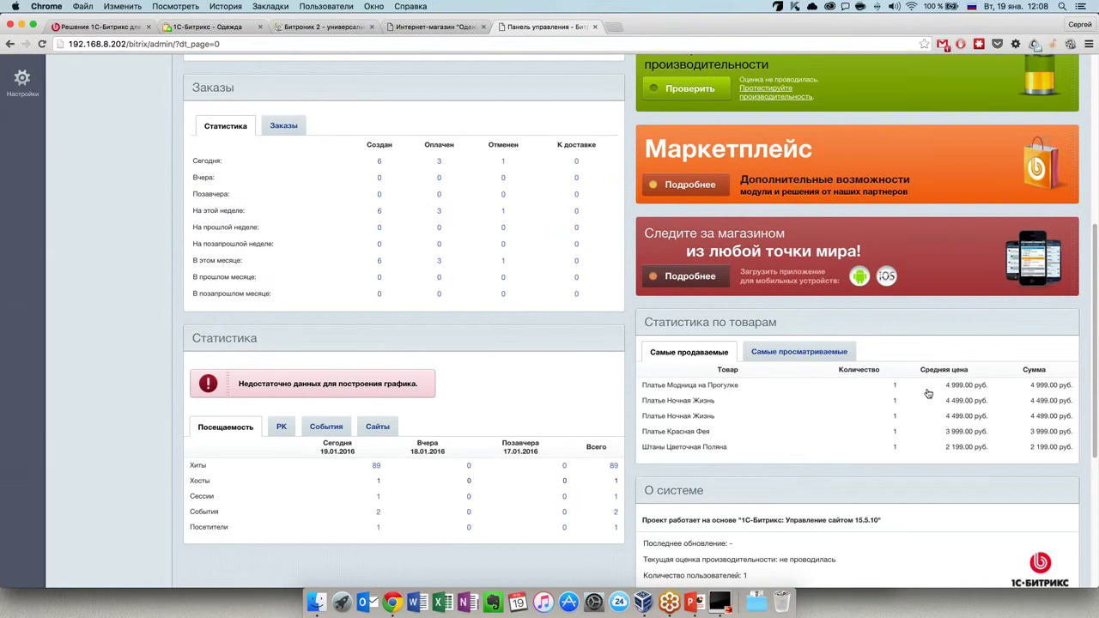
{"action": "scroll", "coordinate": [852, 419], "scroll_direction": "up", "scroll_amount": 5}
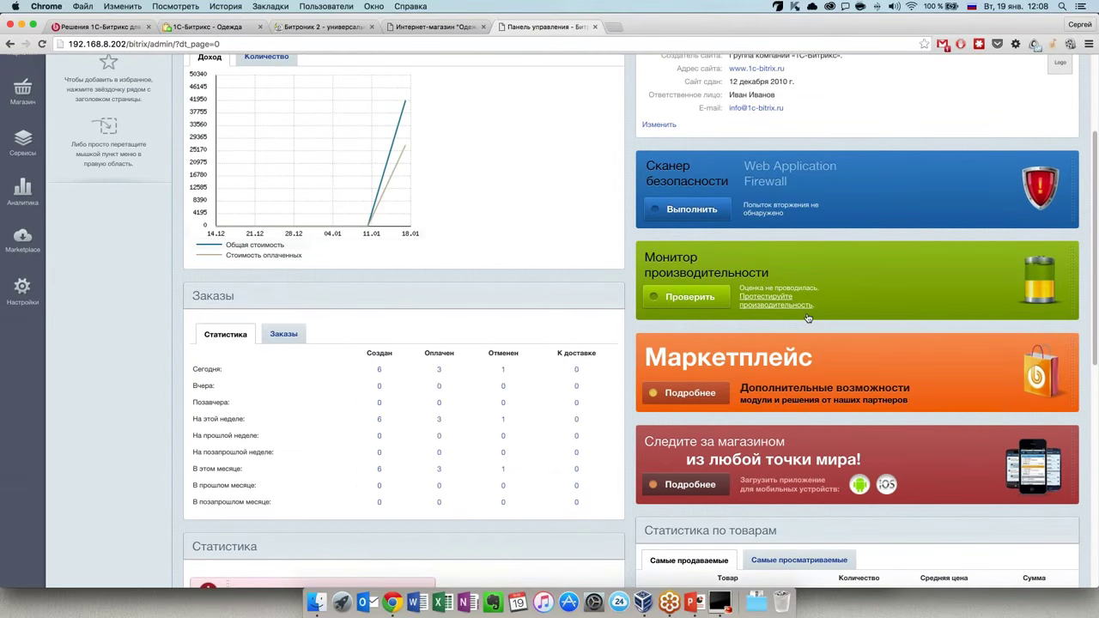
{"action": "scroll", "coordinate": [779, 281], "scroll_direction": "up", "scroll_amount": 4}
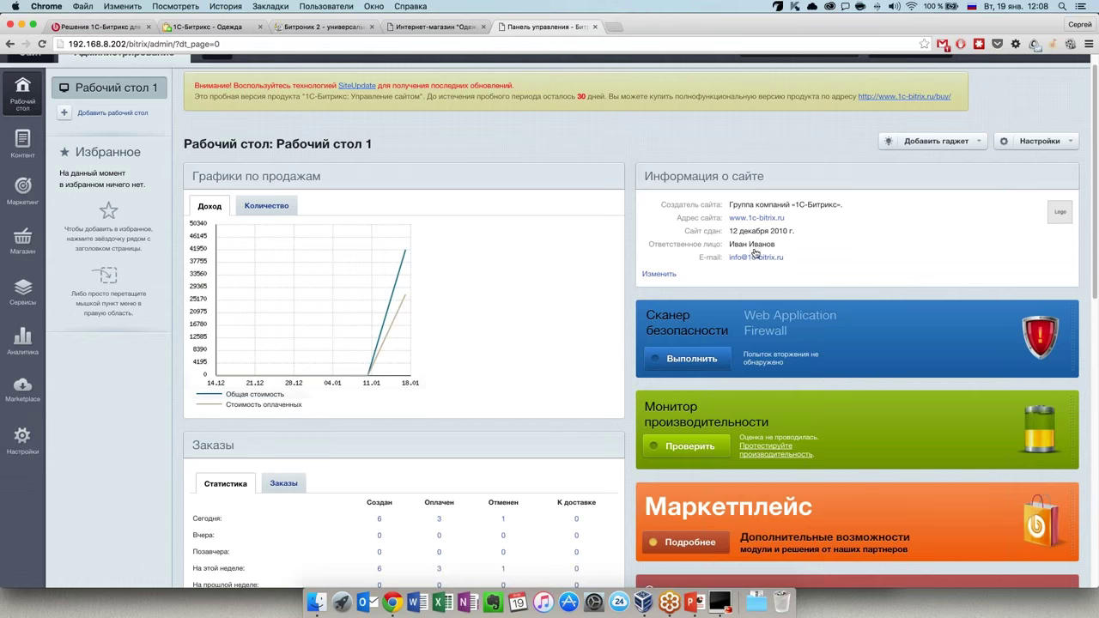
{"action": "left_click", "coordinate": [73, 113]}
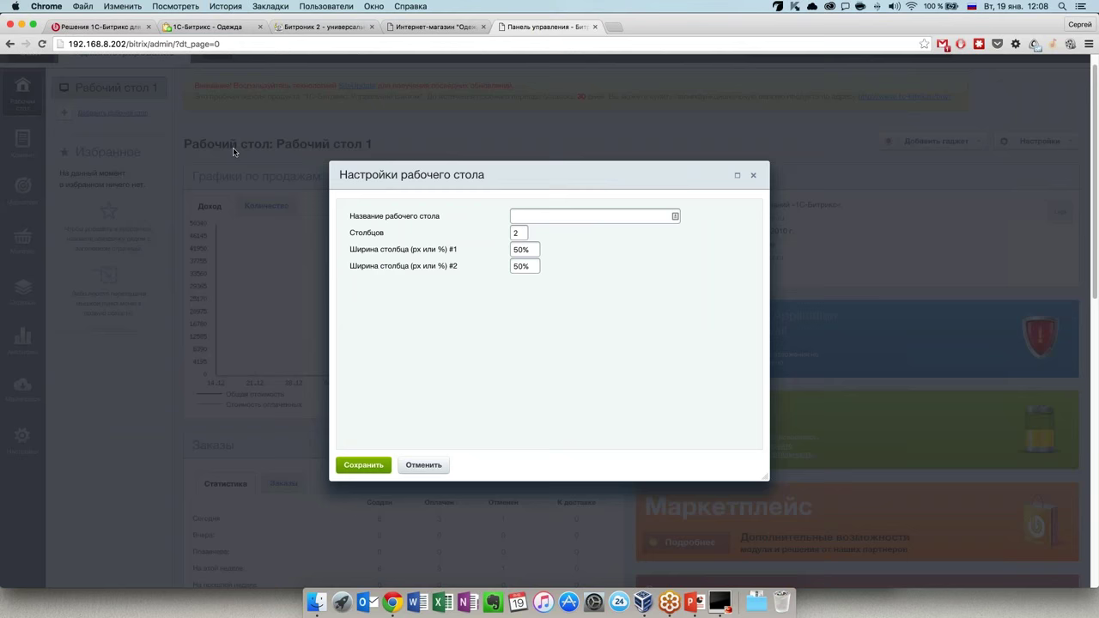
Create a new admin desktop named второй
{"action": "left_click", "coordinate": [516, 219]}
{"action": "type", "text": "второй"}
{"action": "left_click", "coordinate": [362, 461]}
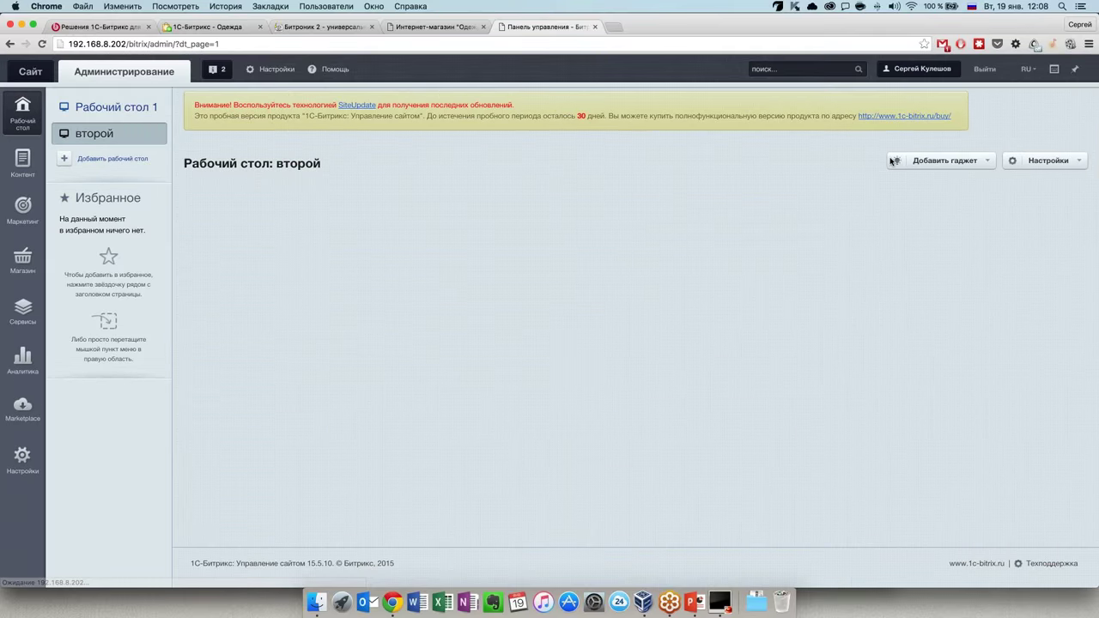
Add the Контент > Элементы инфоблока gadget to the второй desktop
{"action": "left_click", "coordinate": [893, 160]}
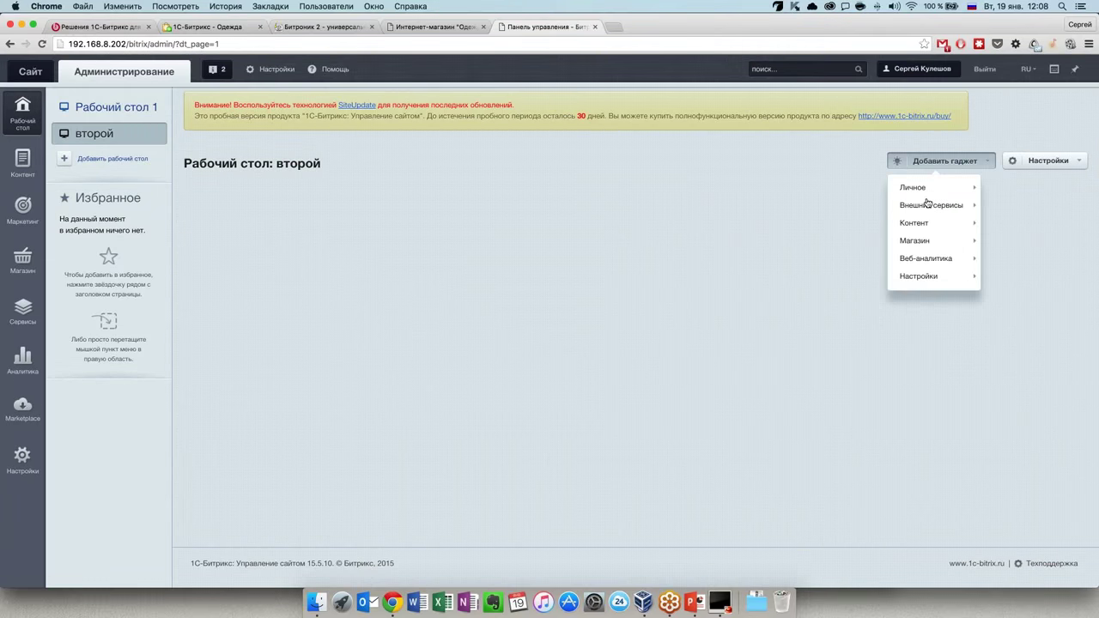
{"action": "mouse_move", "coordinate": [905, 226]}
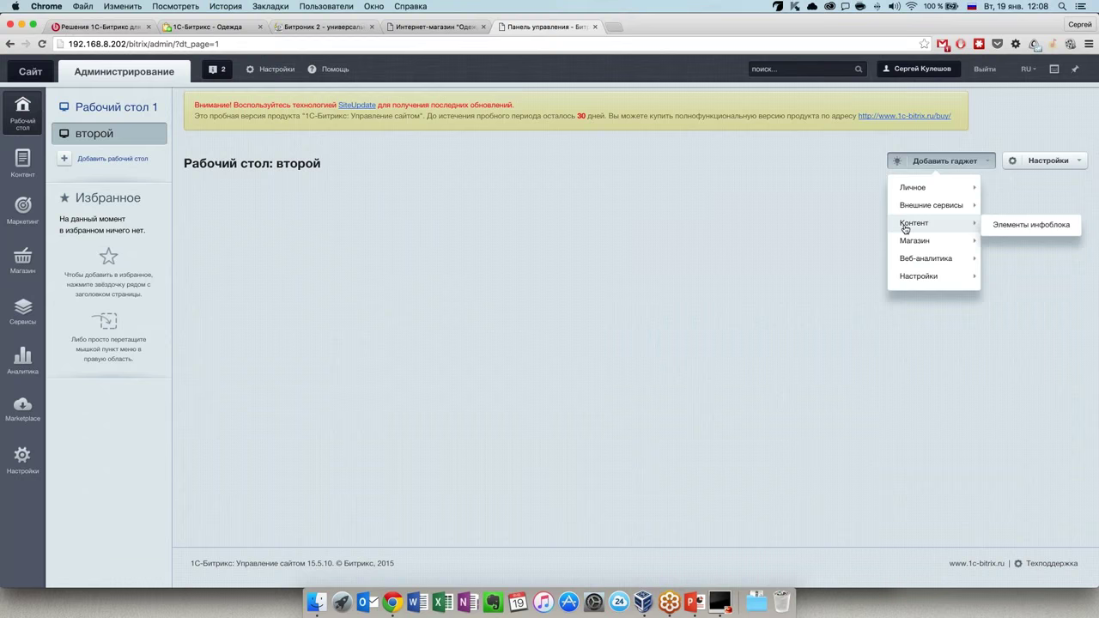
{"action": "left_click", "coordinate": [1043, 234]}
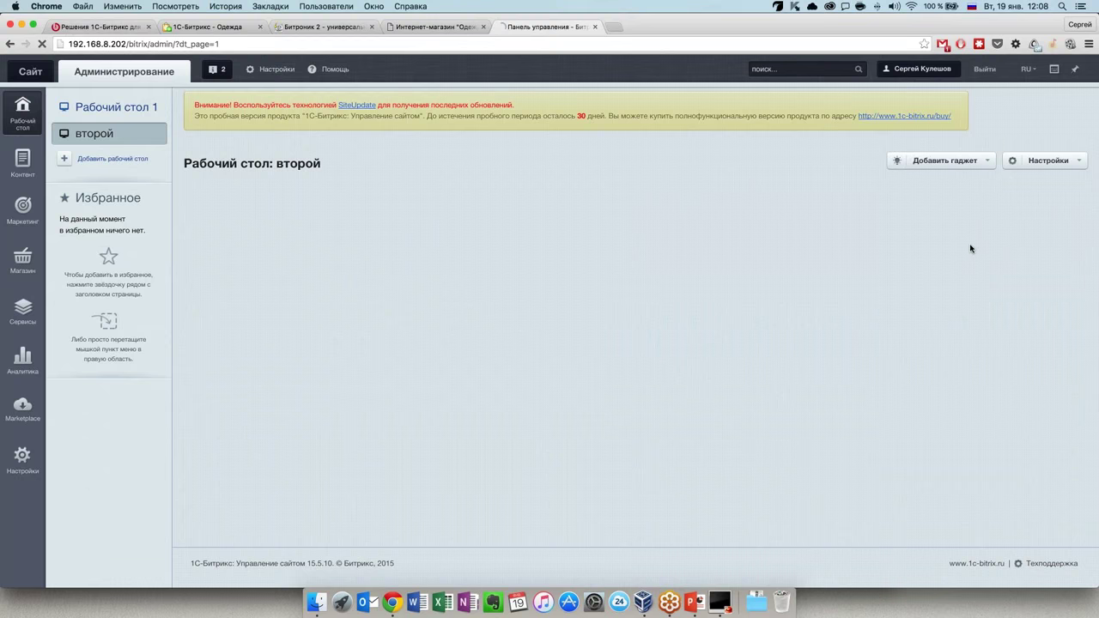
Title the gadget Новости, set its infoblock type to [news] Новости, and save
{"action": "left_click_drag", "start_coordinate": [604, 204], "coordinate": [603, 205]}
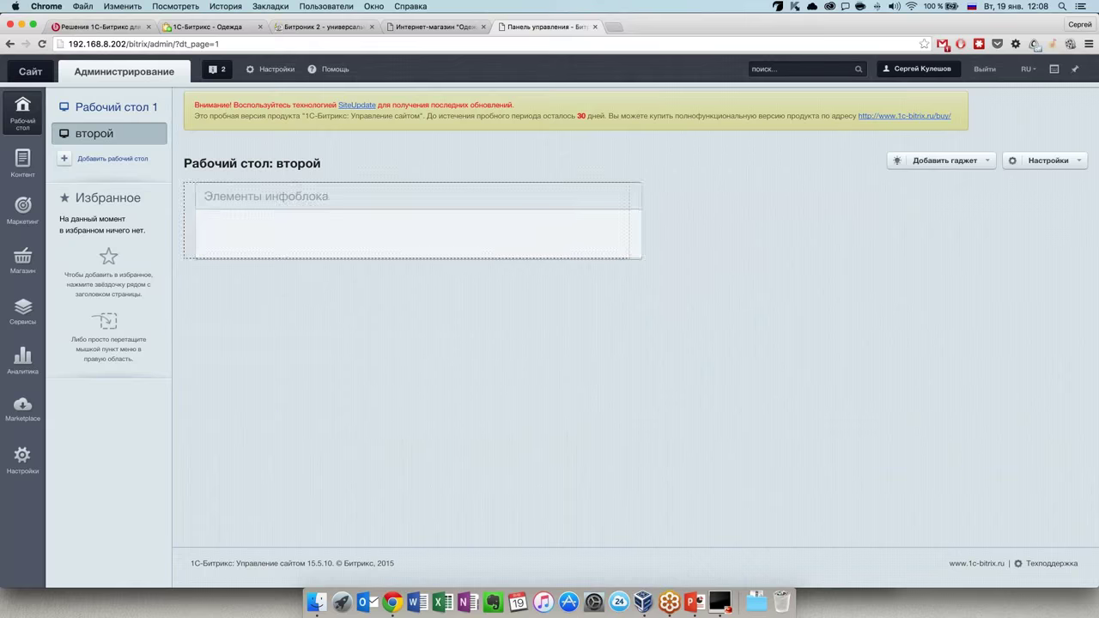
{"action": "left_click", "coordinate": [604, 197]}
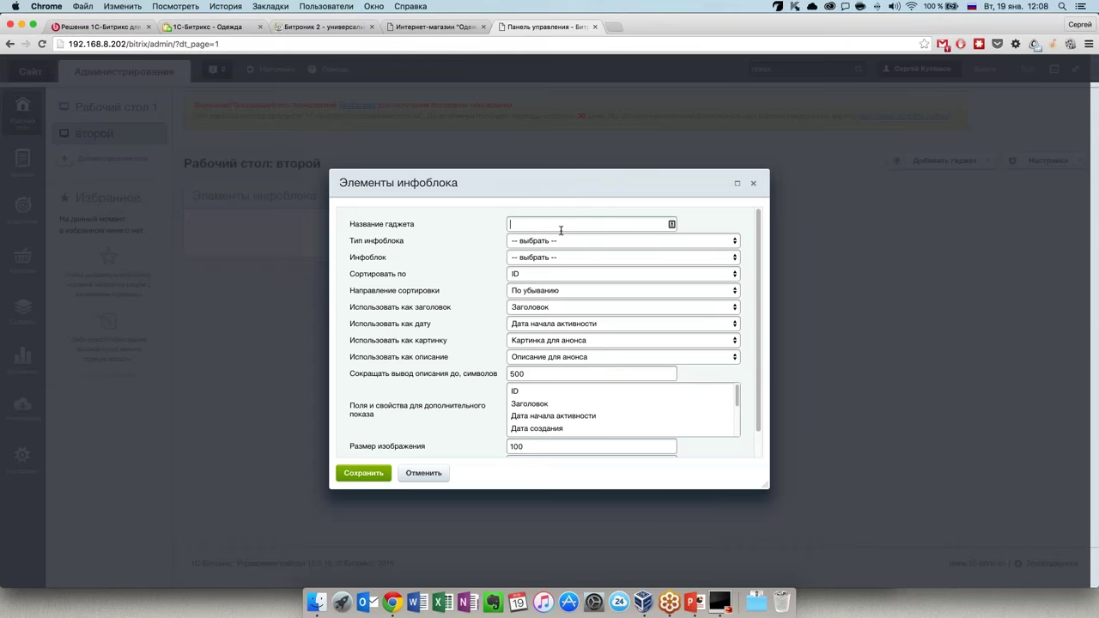
{"action": "type", "text": "Новости"}
{"action": "left_click", "coordinate": [531, 241]}
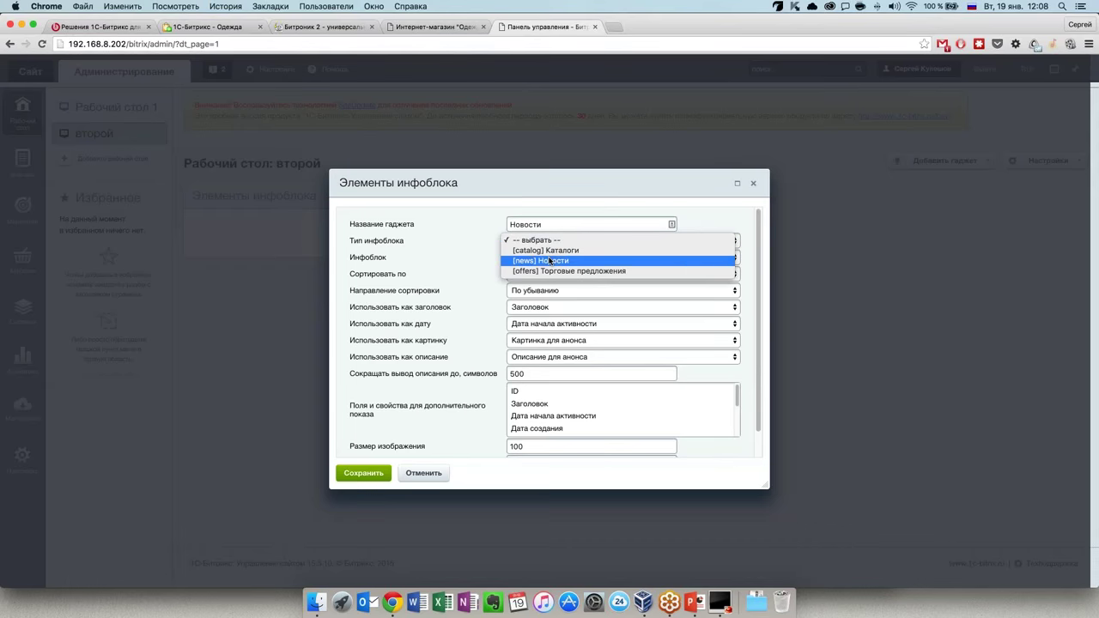
{"action": "left_click", "coordinate": [550, 261]}
{"action": "left_click", "coordinate": [567, 243]}
{"action": "key", "text": "Escape"}
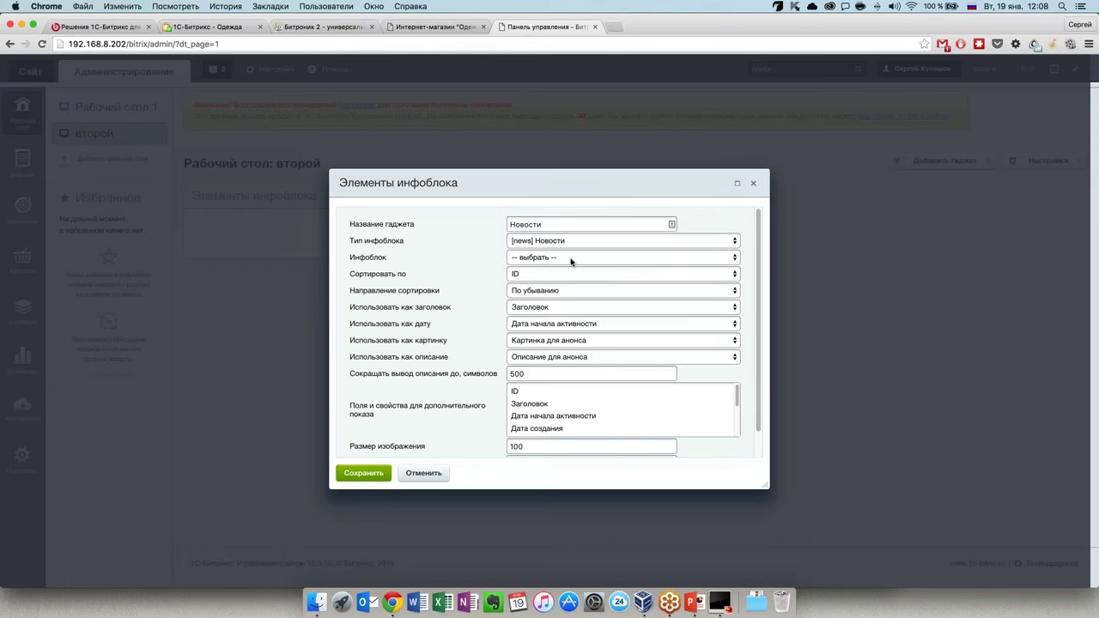
{"action": "left_click", "coordinate": [571, 260]}
{"action": "key", "text": "Escape"}
{"action": "left_click", "coordinate": [363, 474]}
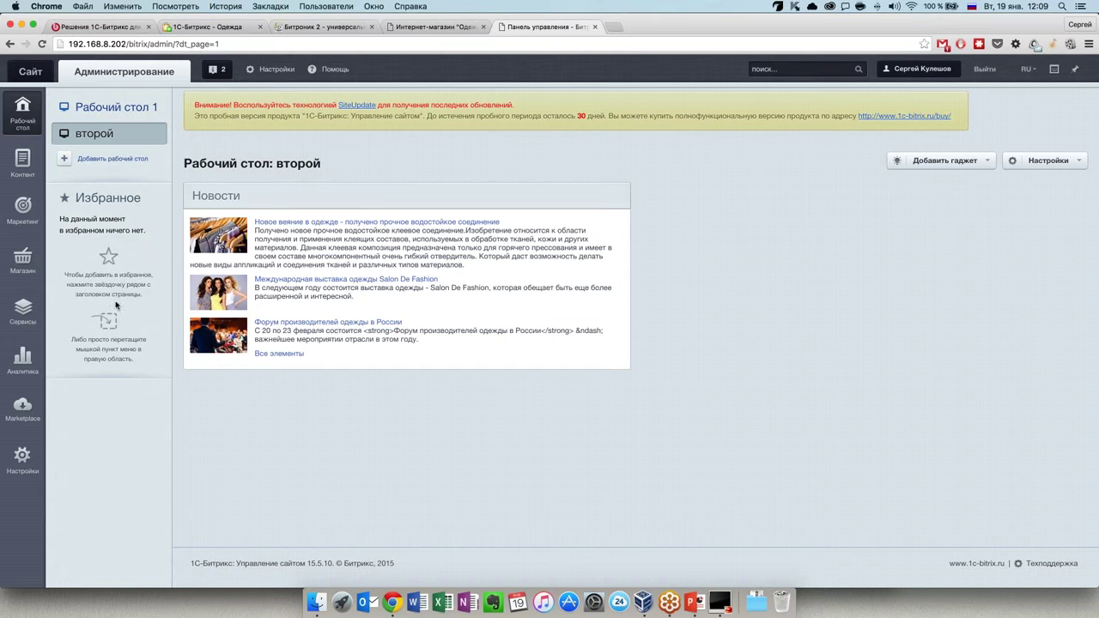
Drag the Одежда catalog from Контент > Каталоги into the Избранное favourites area
{"action": "left_click", "coordinate": [23, 176]}
{"action": "left_click", "coordinate": [89, 158]}
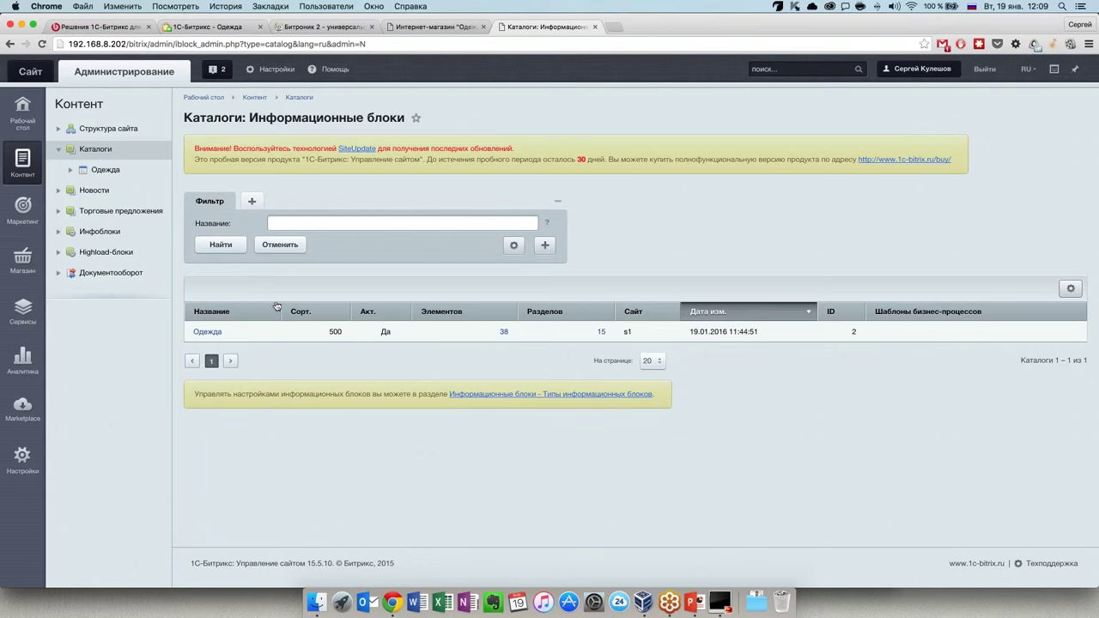
{"action": "left_click", "coordinate": [23, 125]}
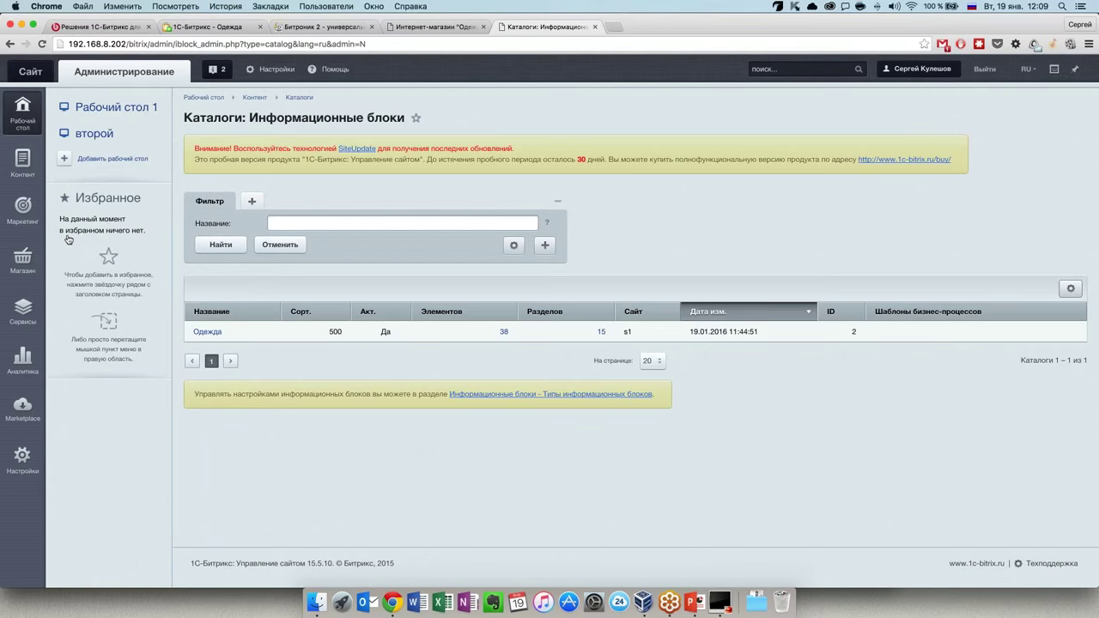
{"action": "left_click", "coordinate": [18, 168]}
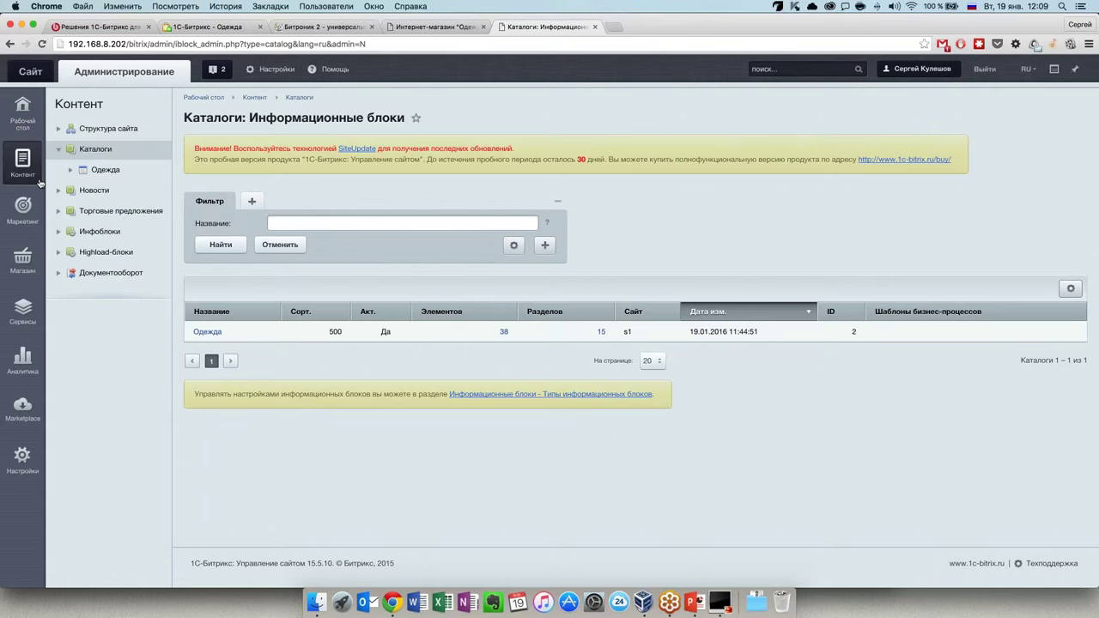
{"action": "left_click_drag", "start_coordinate": [106, 175], "coordinate": [928, 279]}
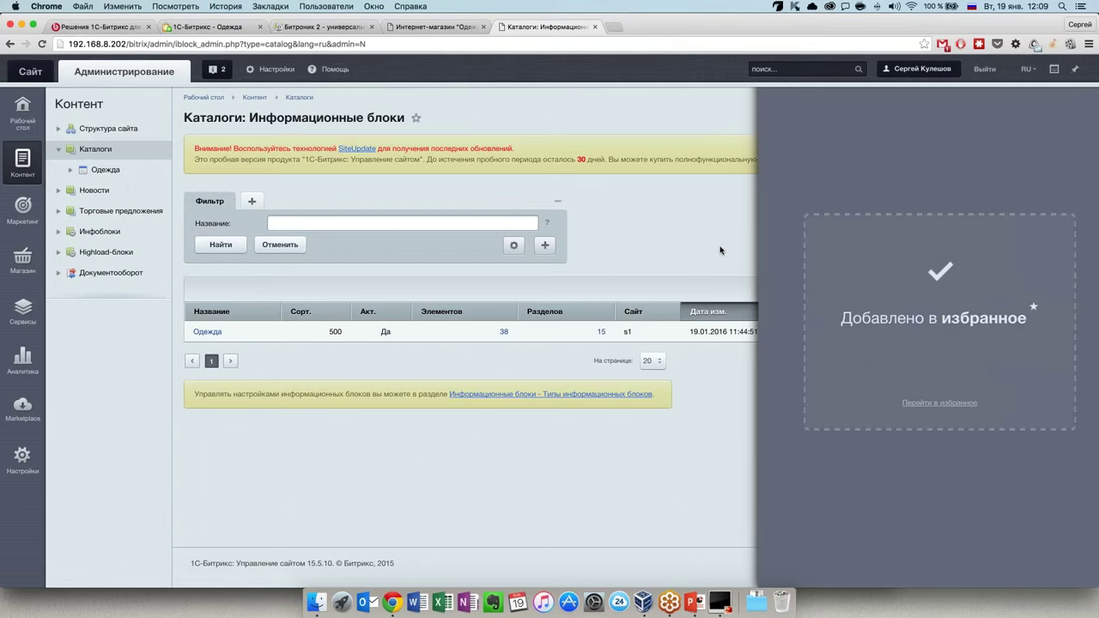
Check the Одежда favourite's subsections, then return to Рабочий стол 1
{"action": "mouse_move", "coordinate": [22, 112]}
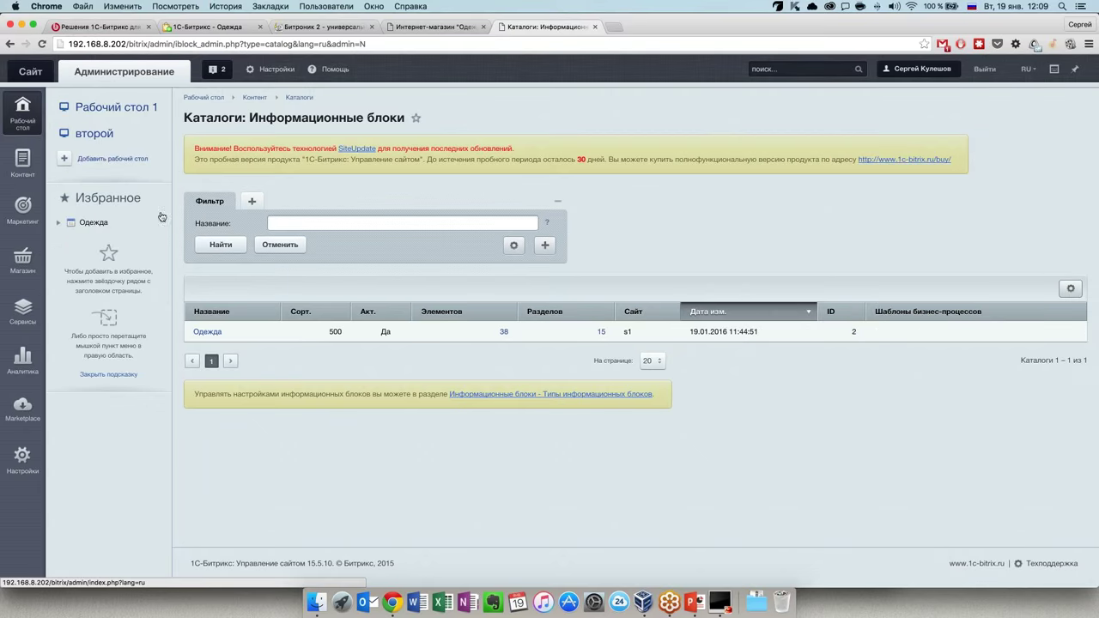
{"action": "left_click", "coordinate": [58, 223]}
{"action": "left_click", "coordinate": [58, 226]}
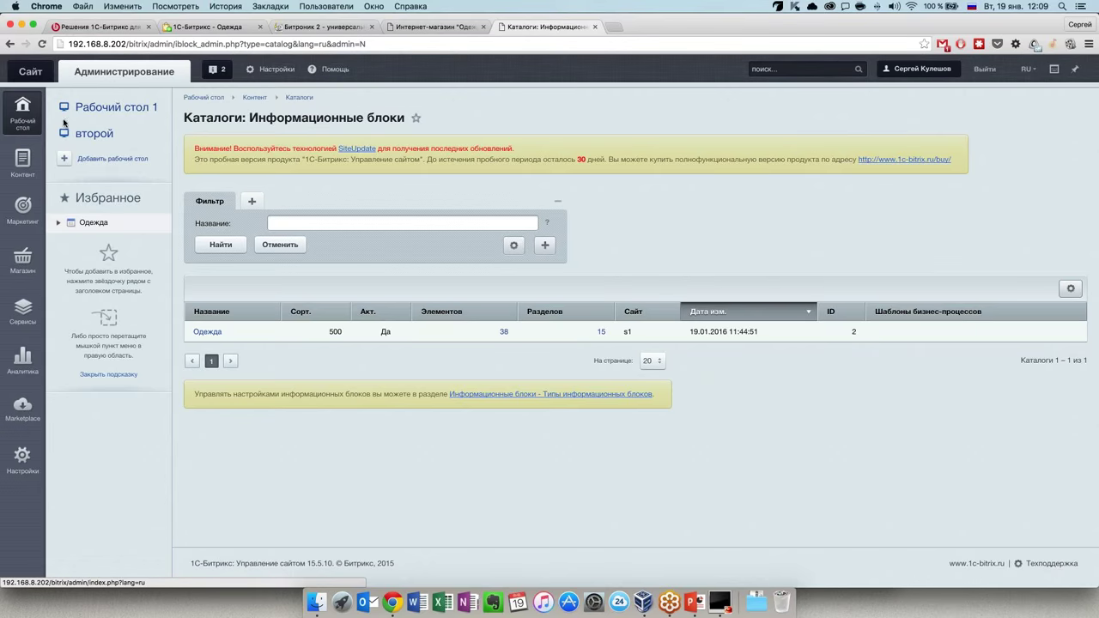
{"action": "left_click", "coordinate": [118, 112]}
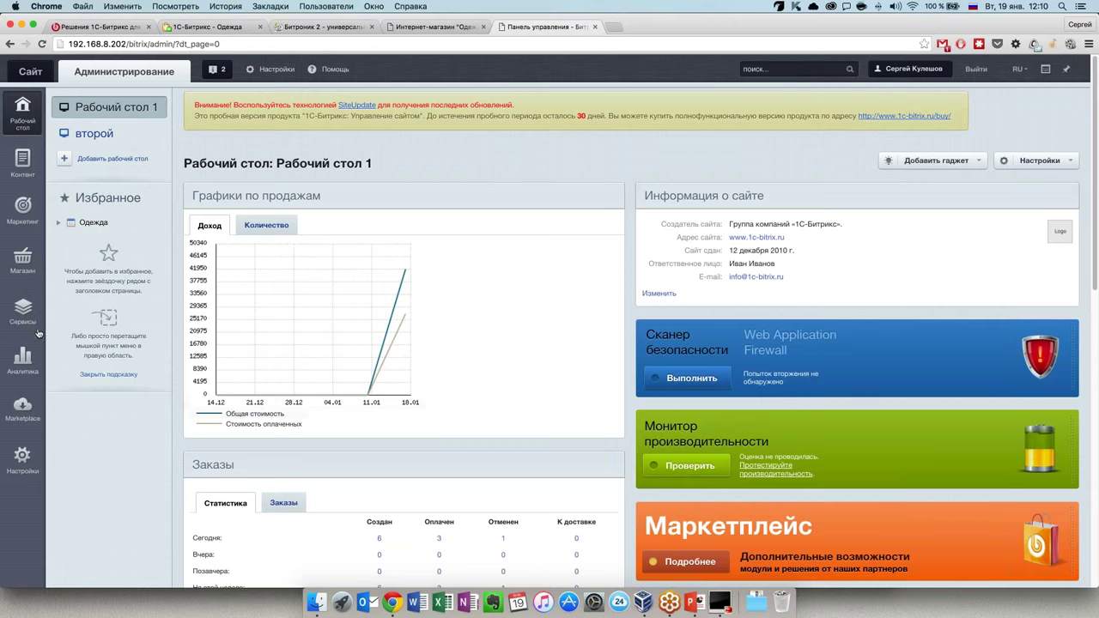
Look through the Магазин, Маркетинг, Контент, Сервисы and Аналитика sidebar menus, ending on Marketplace
{"action": "left_click", "coordinate": [26, 266]}
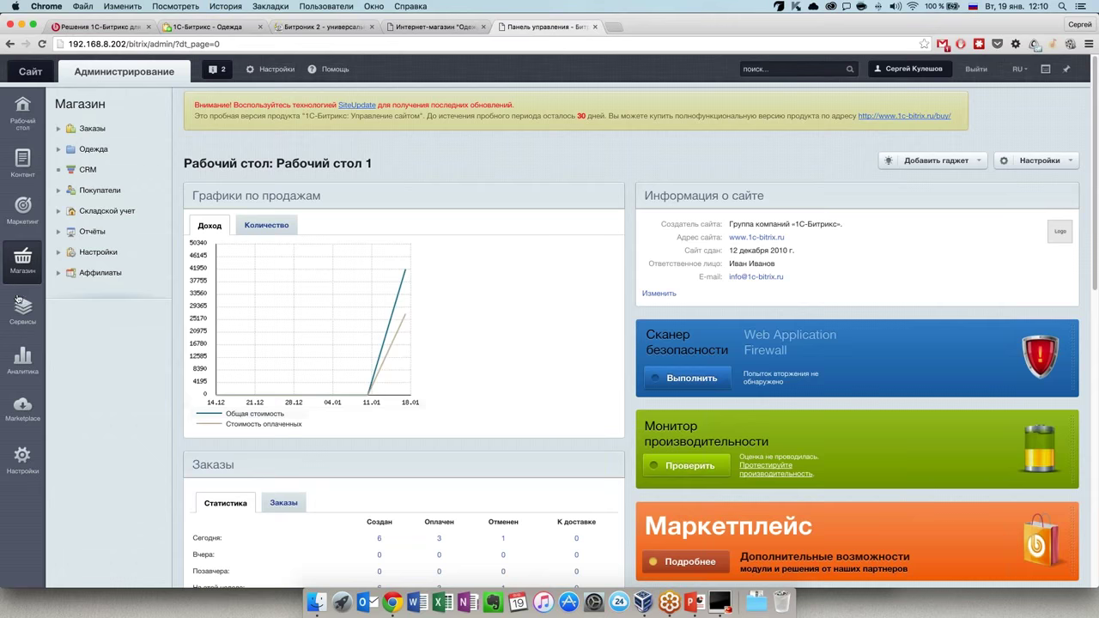
{"action": "left_click", "coordinate": [26, 218]}
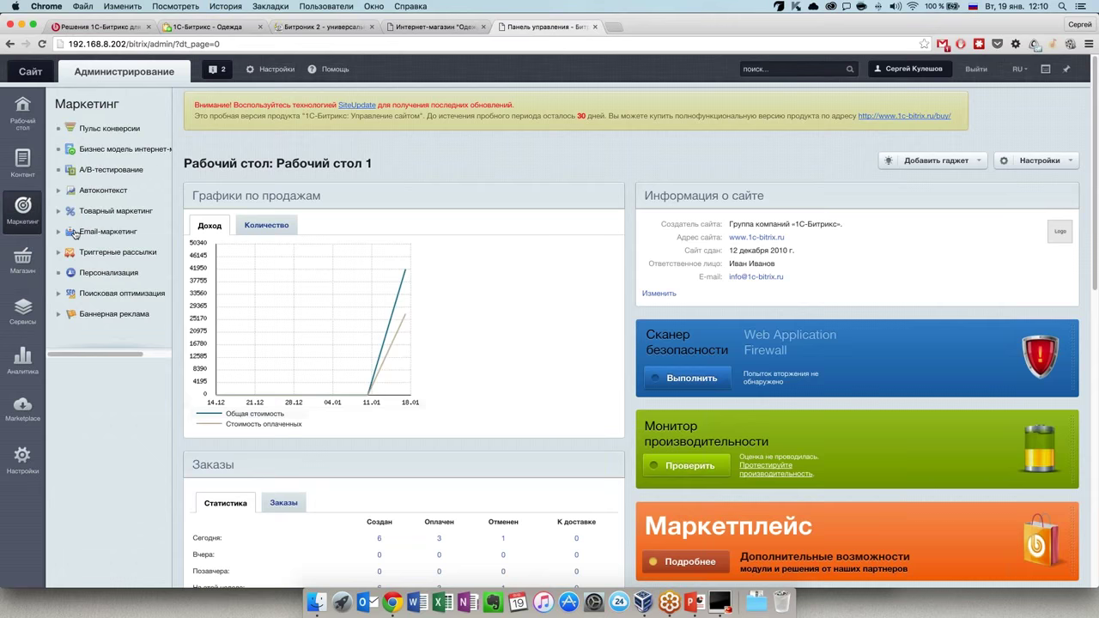
{"action": "left_click", "coordinate": [27, 170]}
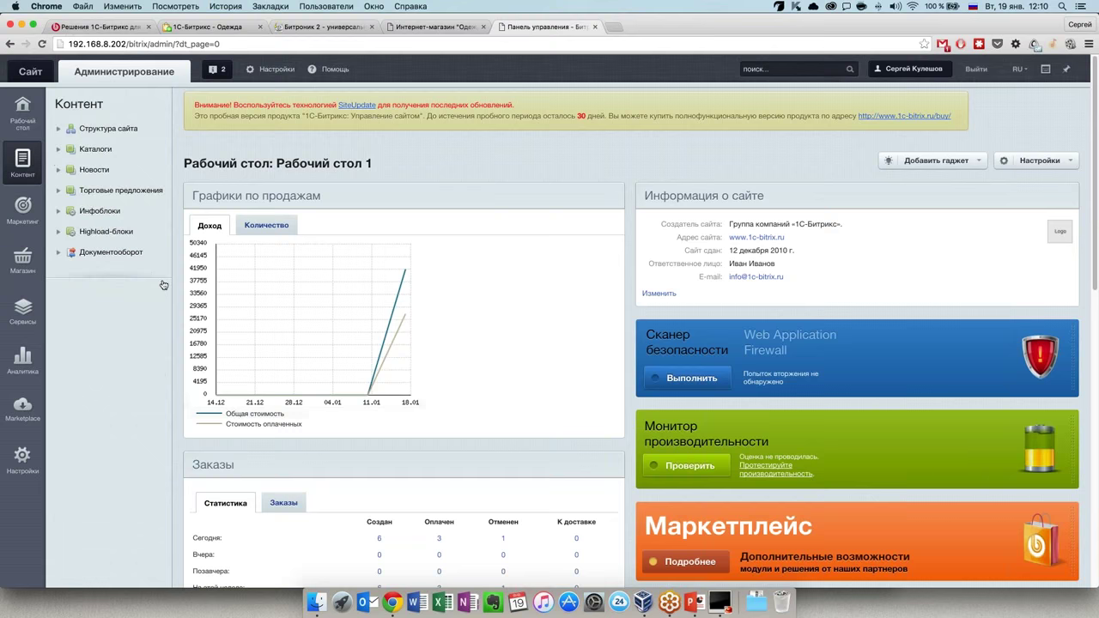
{"action": "left_click", "coordinate": [36, 316]}
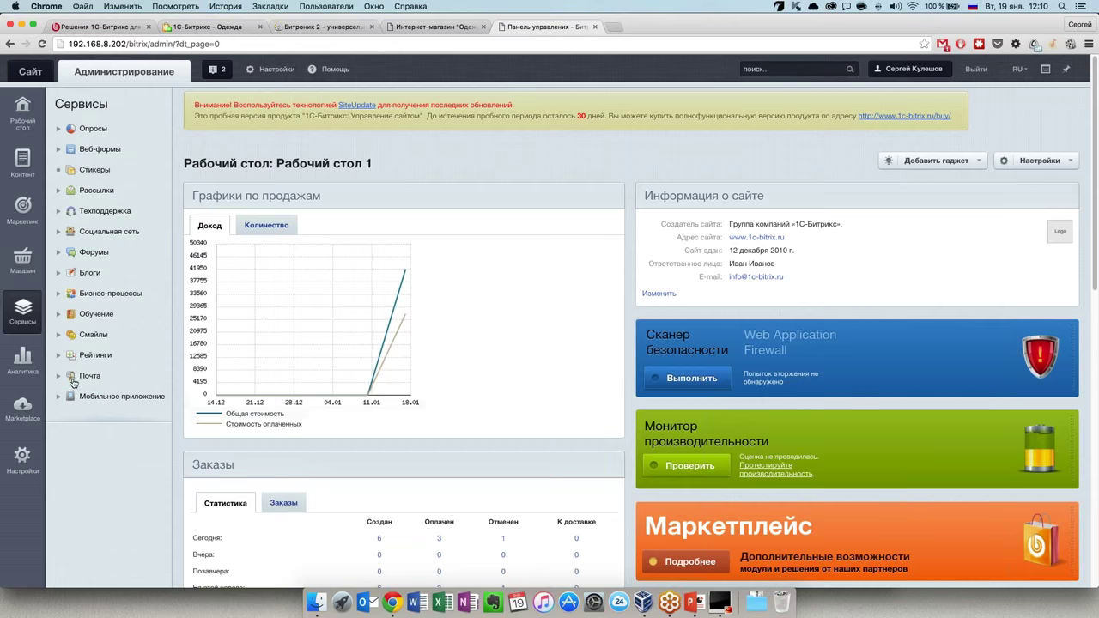
{"action": "left_click", "coordinate": [38, 367]}
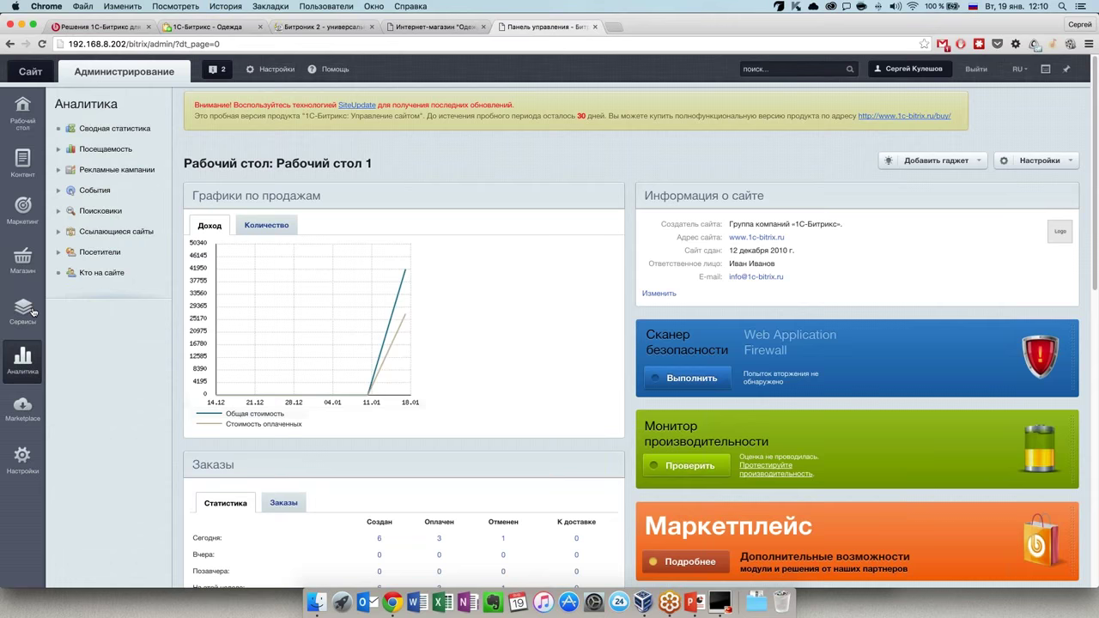
{"action": "mouse_move", "coordinate": [23, 206]}
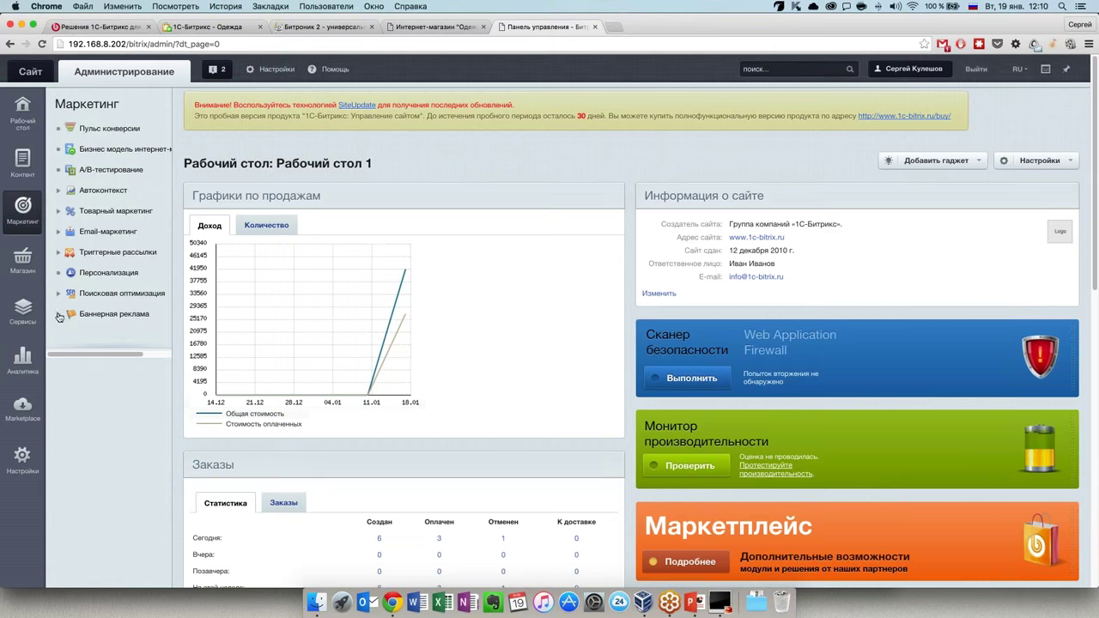
{"action": "left_click", "coordinate": [23, 310]}
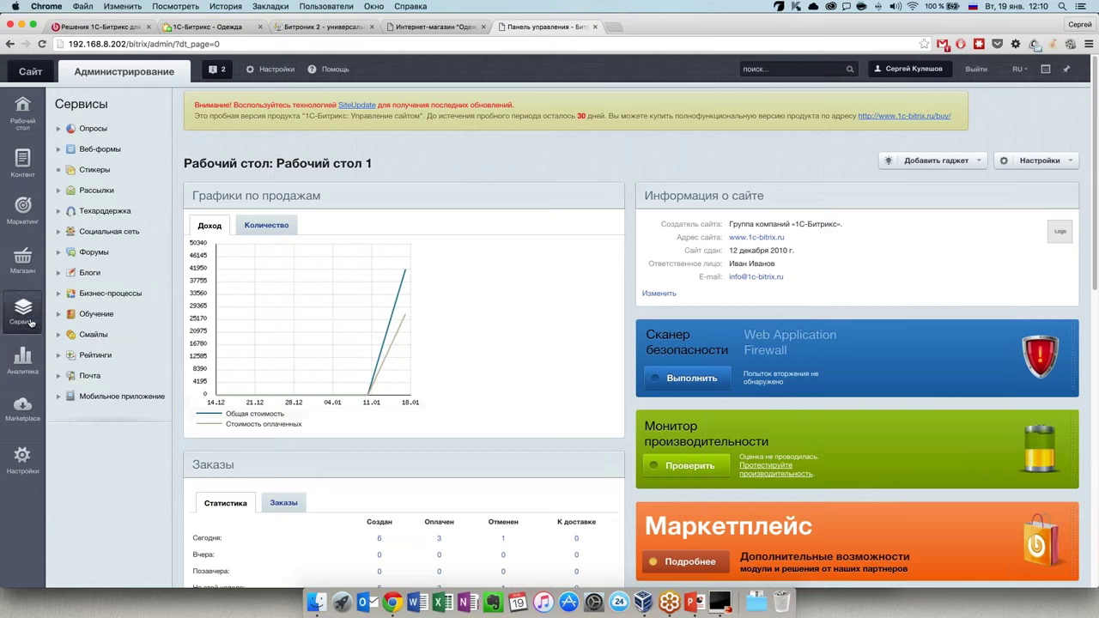
{"action": "left_click", "coordinate": [25, 376]}
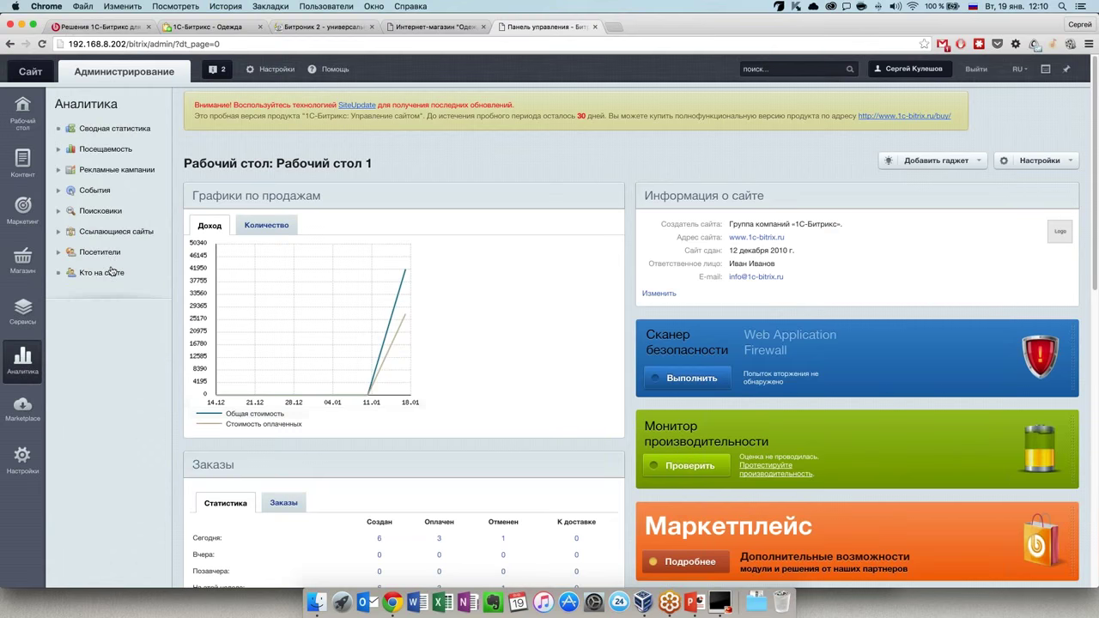
{"action": "left_click", "coordinate": [29, 409]}
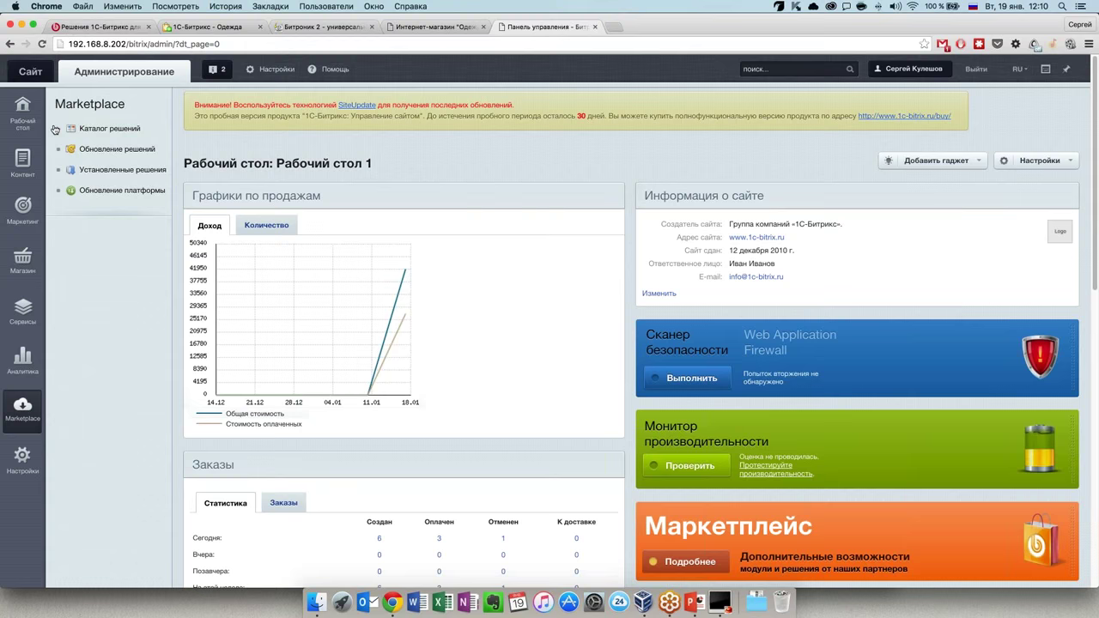
Browse Каталог решений > Готовые интернет-магазины, then go to Обновление платформы
{"action": "left_click", "coordinate": [55, 129]}
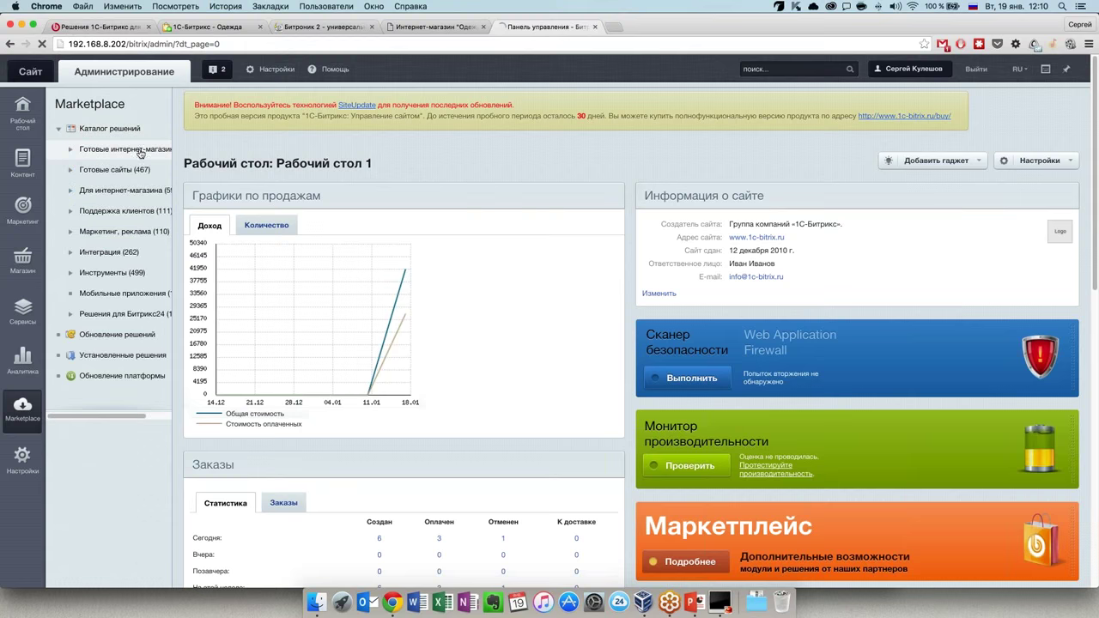
{"action": "left_click", "coordinate": [140, 153]}
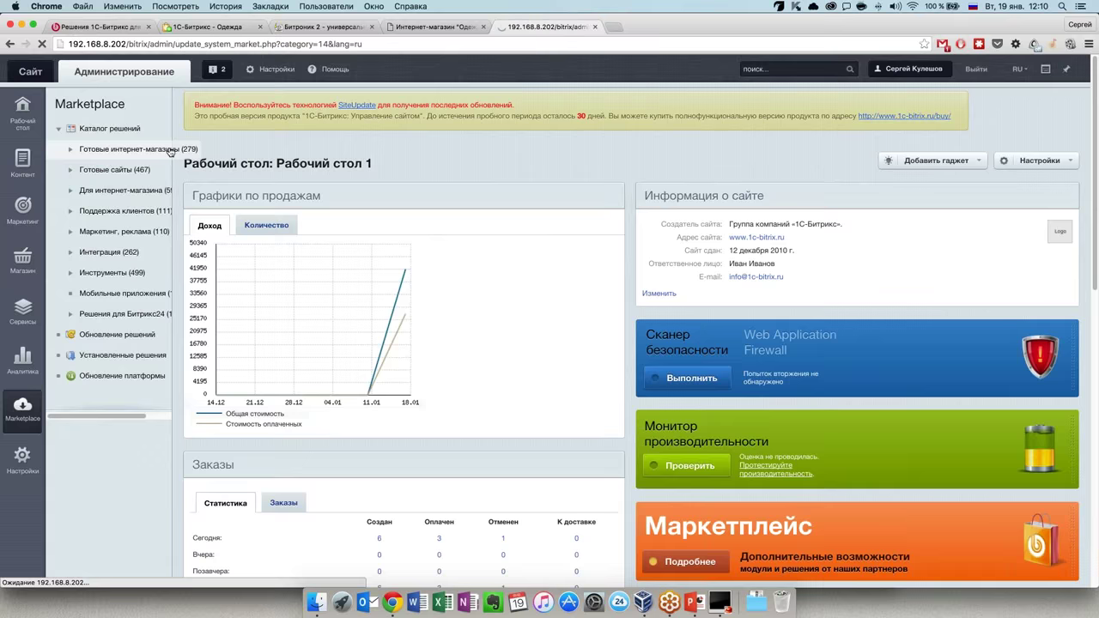
{"action": "scroll", "coordinate": [464, 344], "scroll_direction": "down", "scroll_amount": 5}
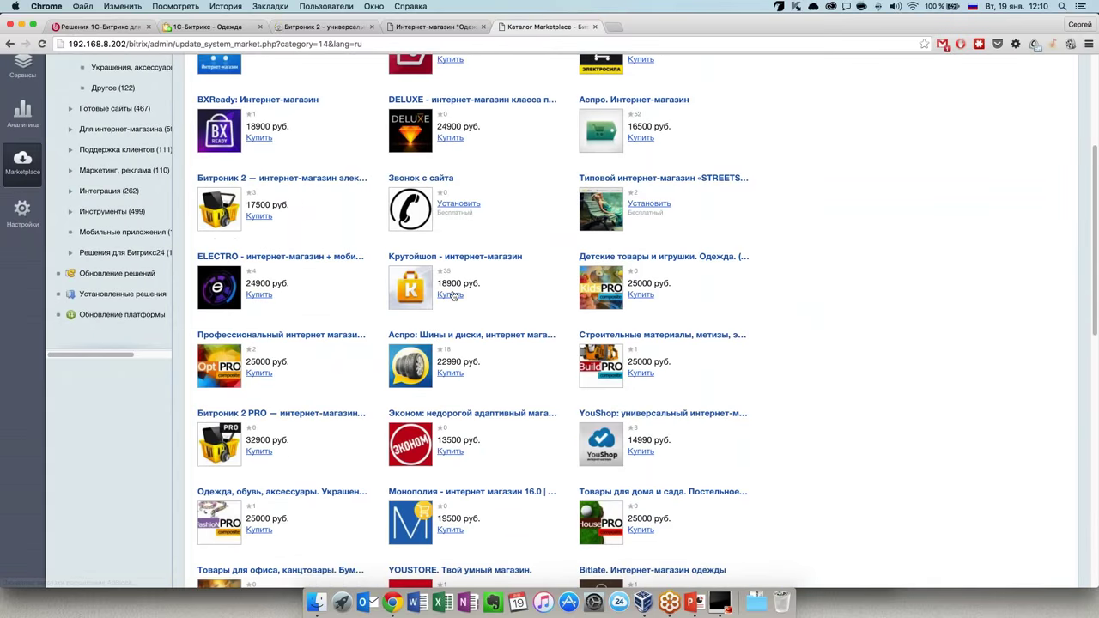
{"action": "scroll", "coordinate": [237, 321], "scroll_direction": "up", "scroll_amount": 5}
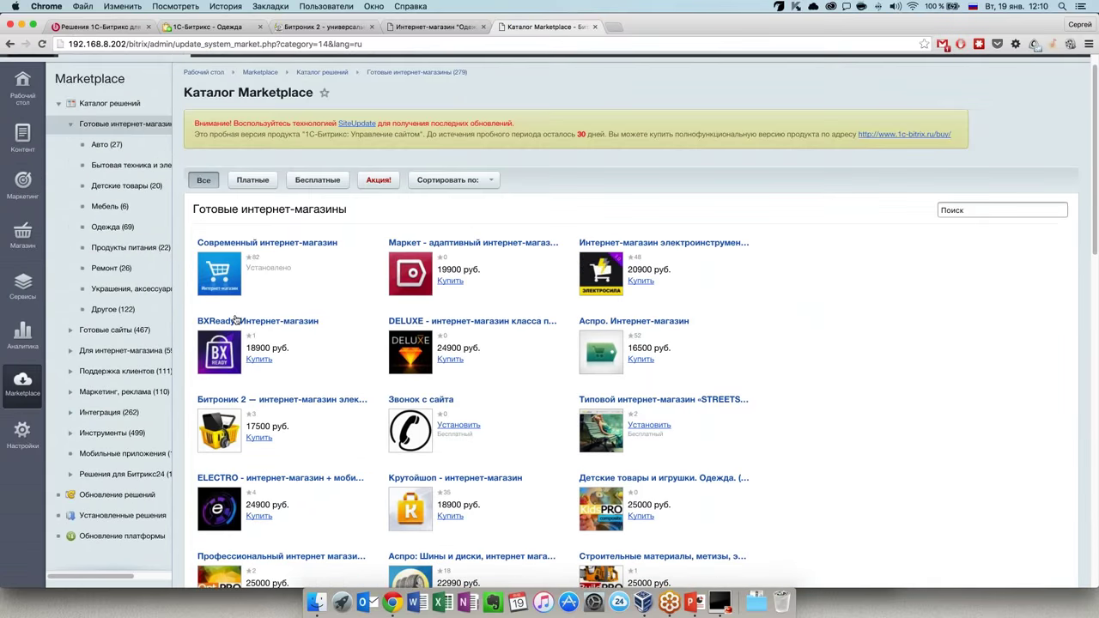
{"action": "left_click", "coordinate": [58, 105]}
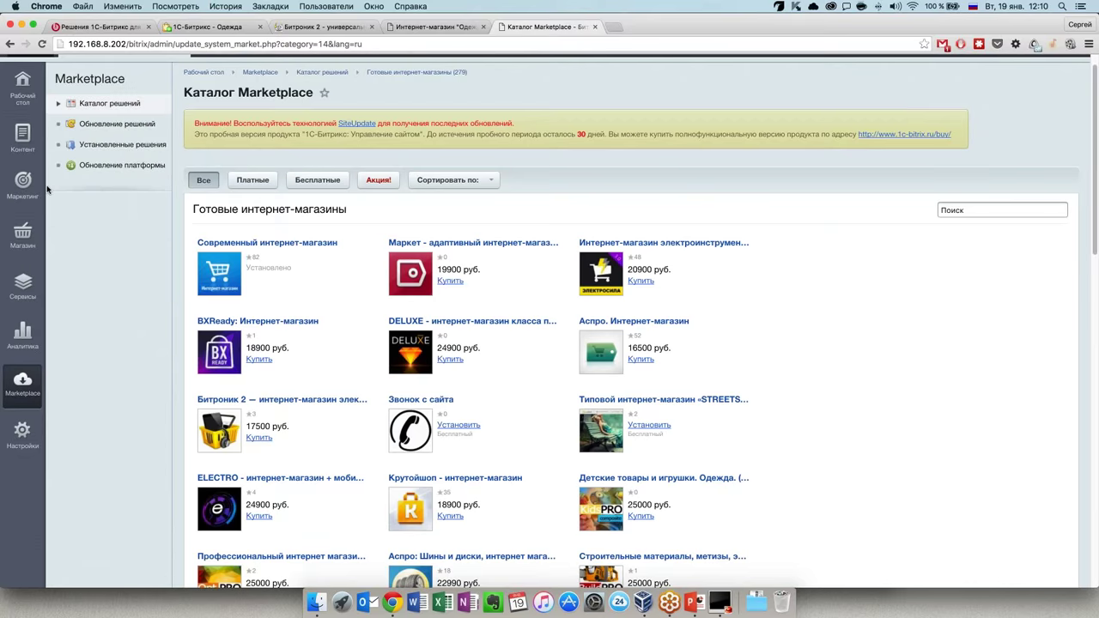
{"action": "left_click", "coordinate": [131, 167]}
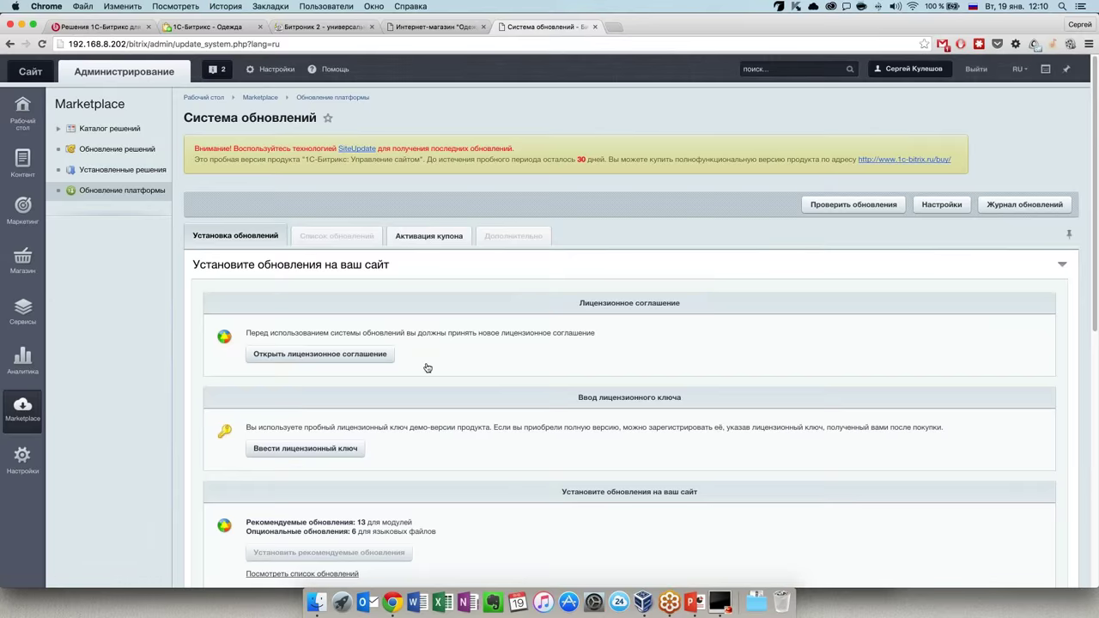
Accept the update system's licence agreement, revealing 13 recommended and 6 optional updates
{"action": "scroll", "coordinate": [428, 367], "scroll_direction": "down", "scroll_amount": 2}
{"action": "scroll", "coordinate": [427, 368], "scroll_direction": "up", "scroll_amount": 2}
{"action": "left_click", "coordinate": [273, 355]}
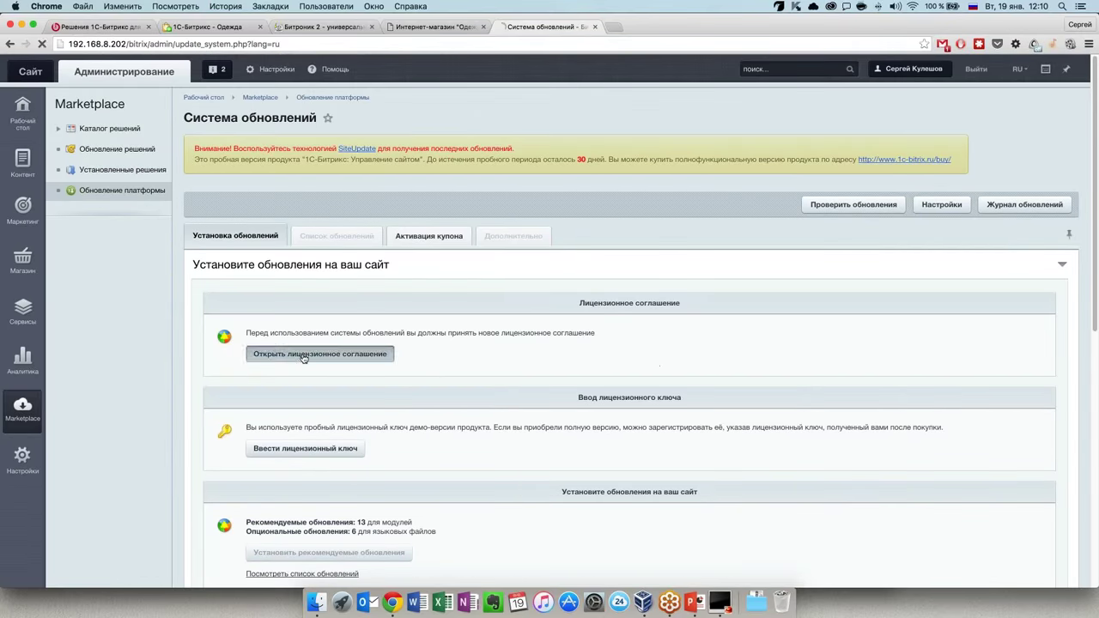
{"action": "left_click", "coordinate": [409, 400]}
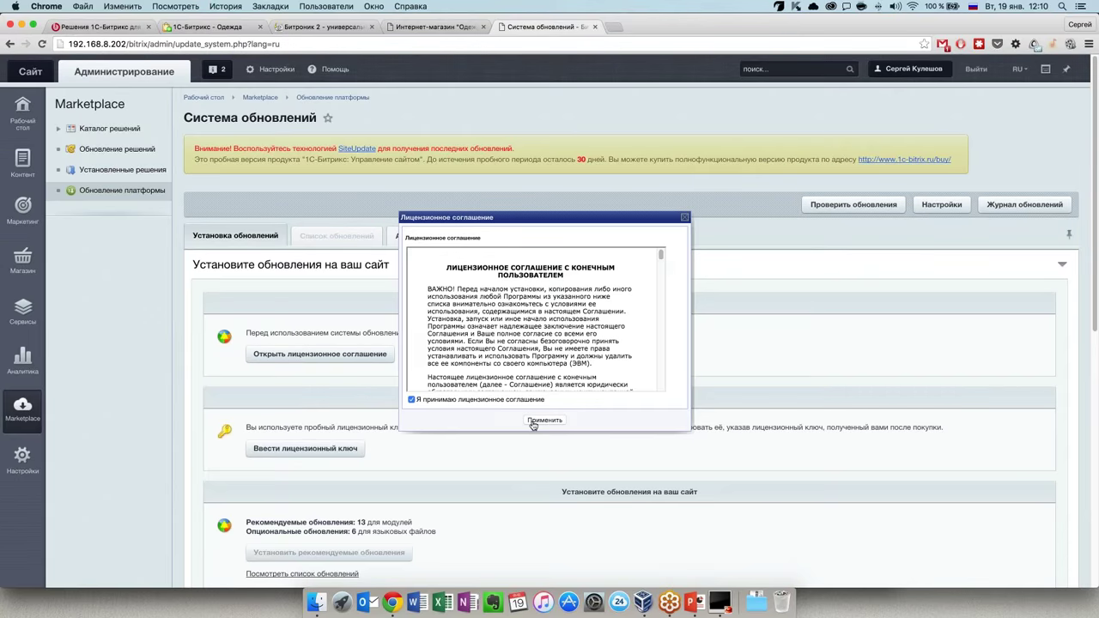
{"action": "left_click", "coordinate": [534, 421]}
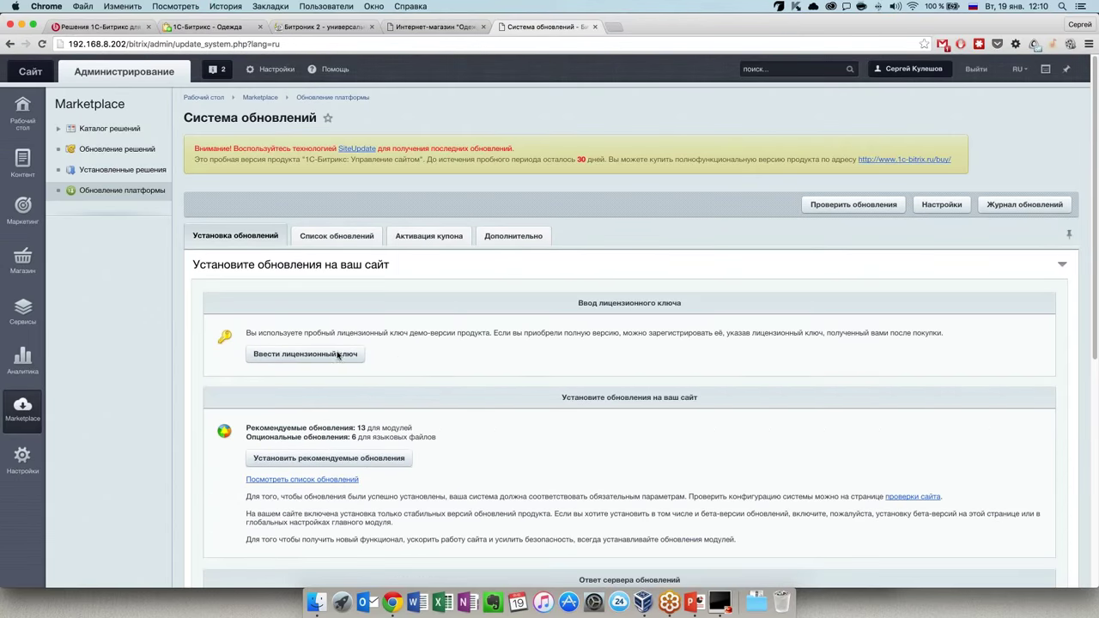
{"action": "scroll", "coordinate": [424, 470], "scroll_direction": "down", "scroll_amount": 1}
{"action": "left_click_drag", "start_coordinate": [331, 407], "coordinate": [447, 417]}
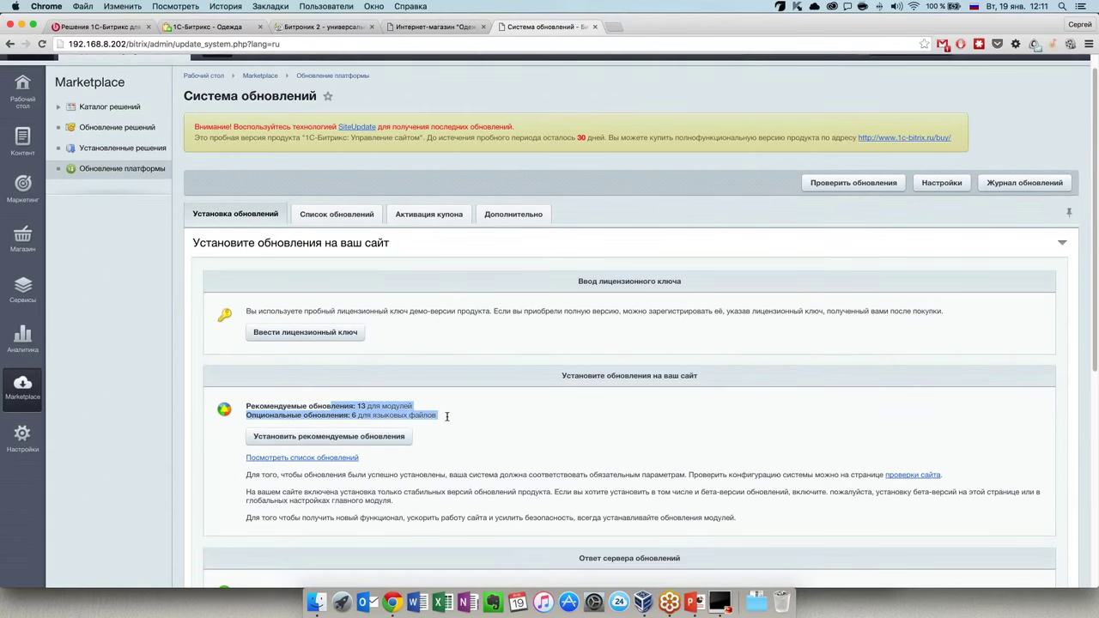
{"action": "left_click", "coordinate": [446, 418]}
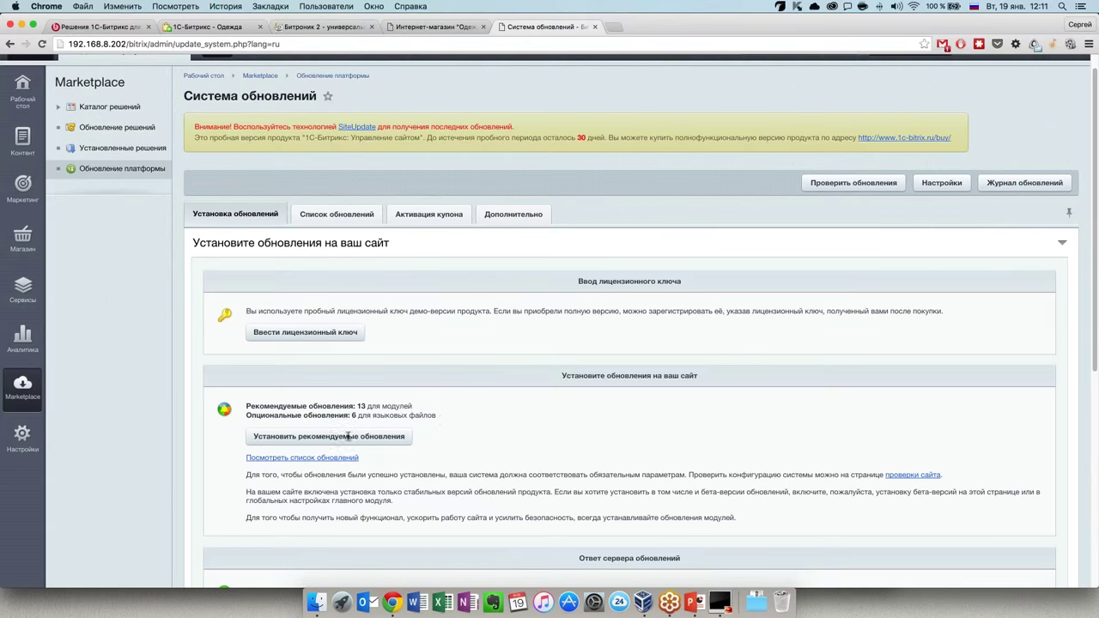
Browse Список обновлений, reading the advertising and banners module update, then return to Установка обновлений
{"action": "left_click", "coordinate": [311, 217]}
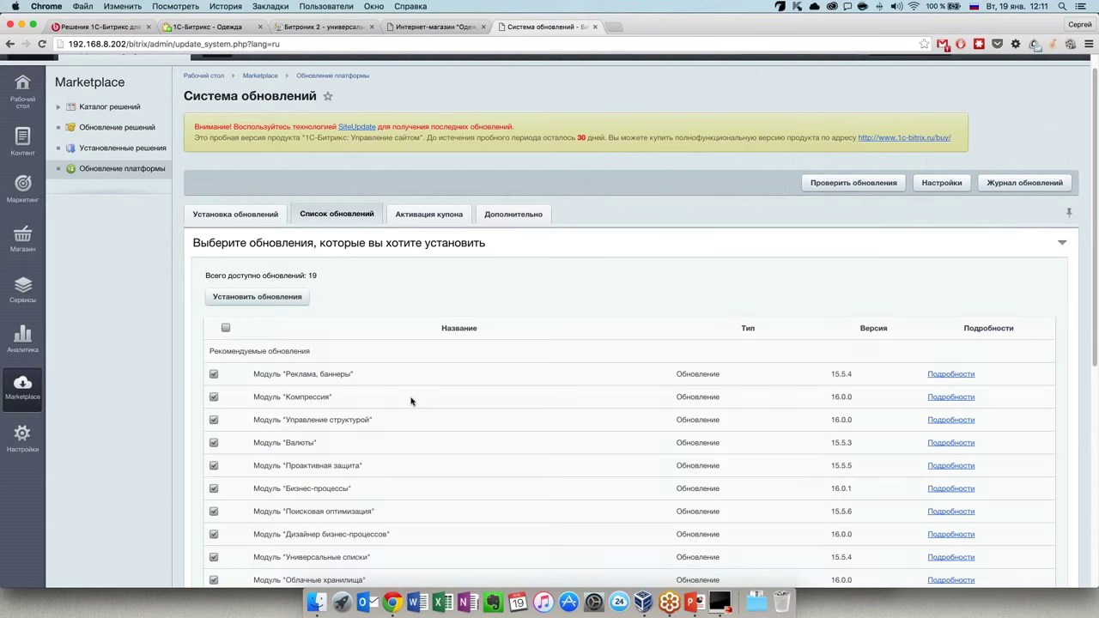
{"action": "scroll", "coordinate": [429, 429], "scroll_direction": "down", "scroll_amount": 3}
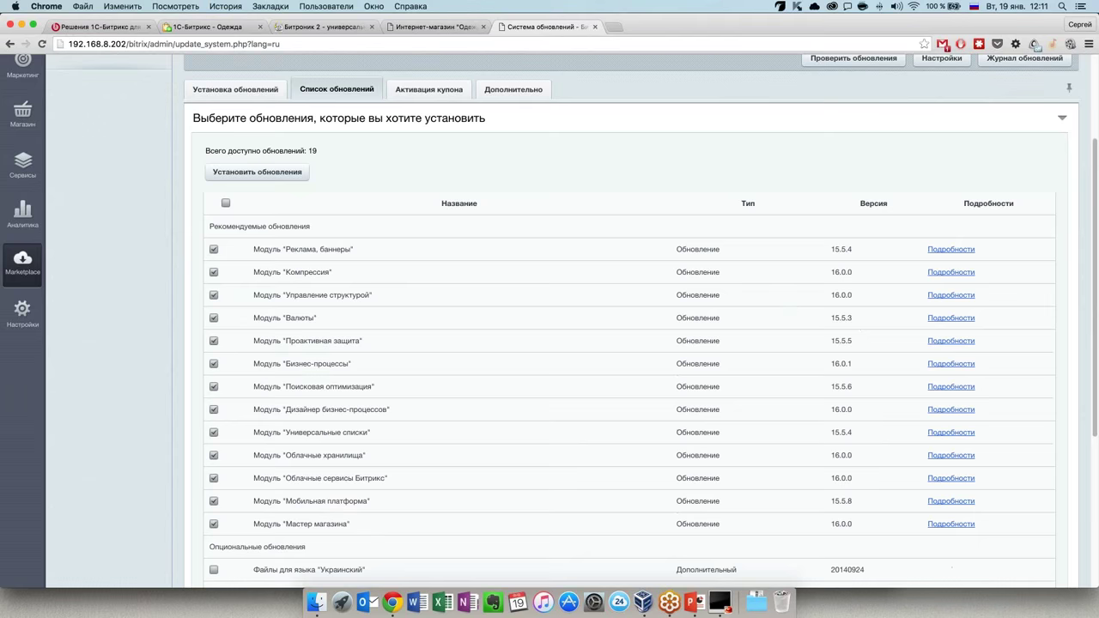
{"action": "left_click", "coordinate": [950, 249]}
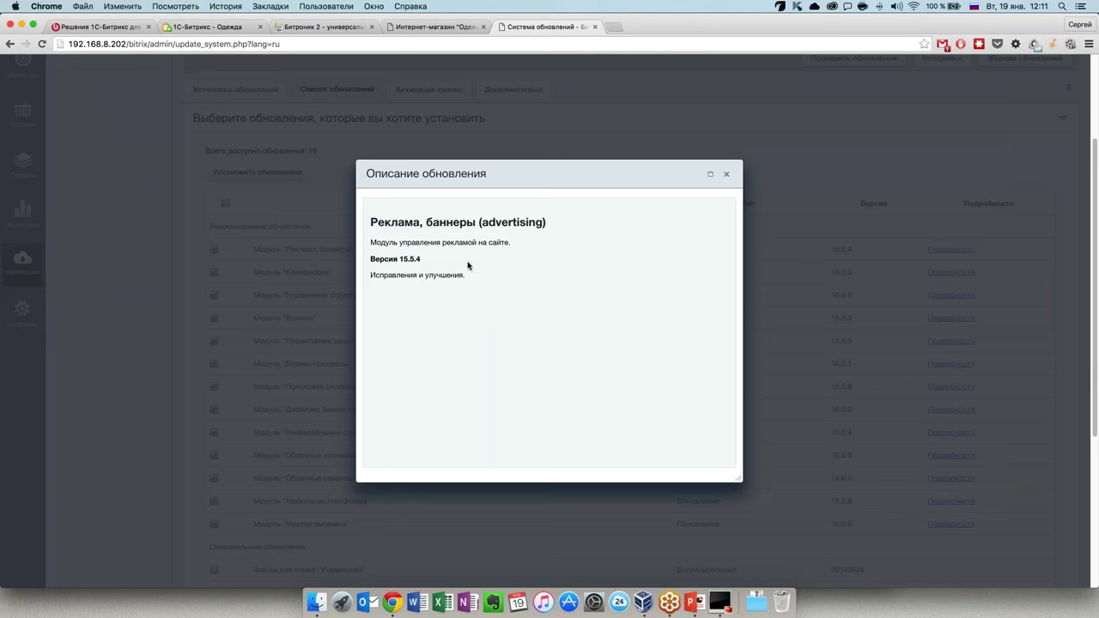
{"action": "left_click", "coordinate": [726, 175]}
{"action": "scroll", "coordinate": [344, 348], "scroll_direction": "up", "scroll_amount": 5}
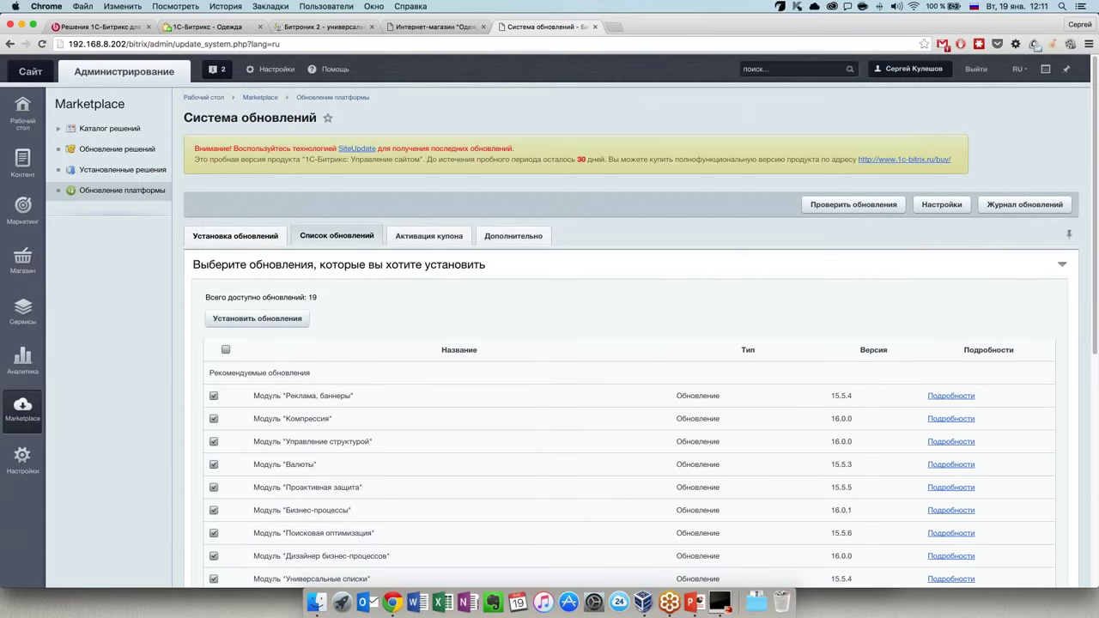
{"action": "left_click", "coordinate": [239, 237]}
Point out the licence key and the 19.01.2016–19.02.2016 update availability period
{"action": "scroll", "coordinate": [495, 472], "scroll_direction": "down", "scroll_amount": 3}
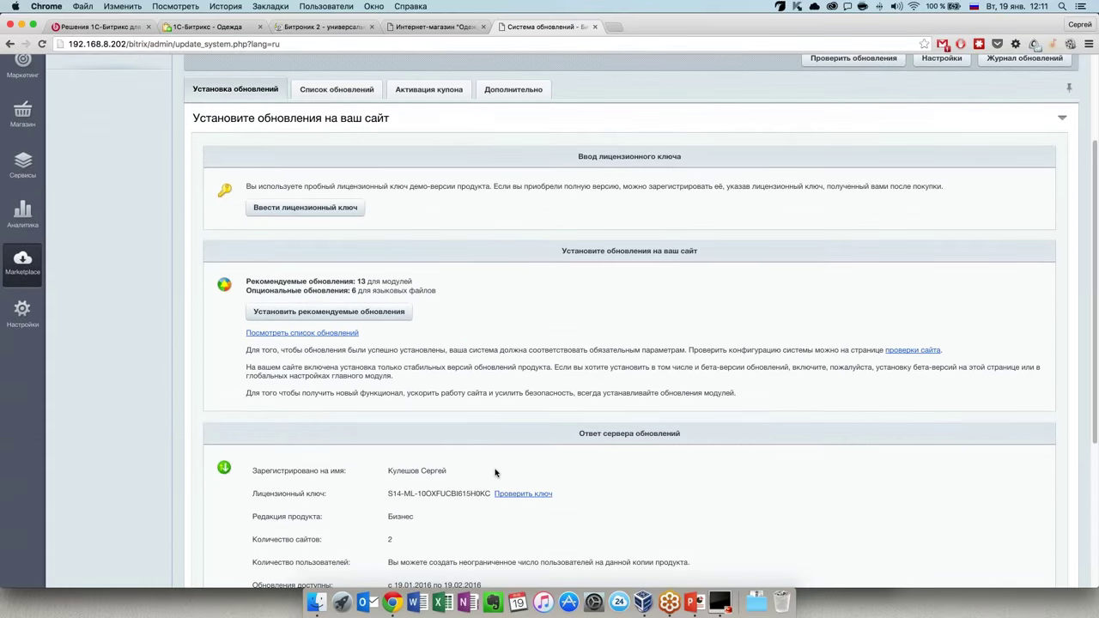
{"action": "scroll", "coordinate": [496, 472], "scroll_direction": "down", "scroll_amount": 4}
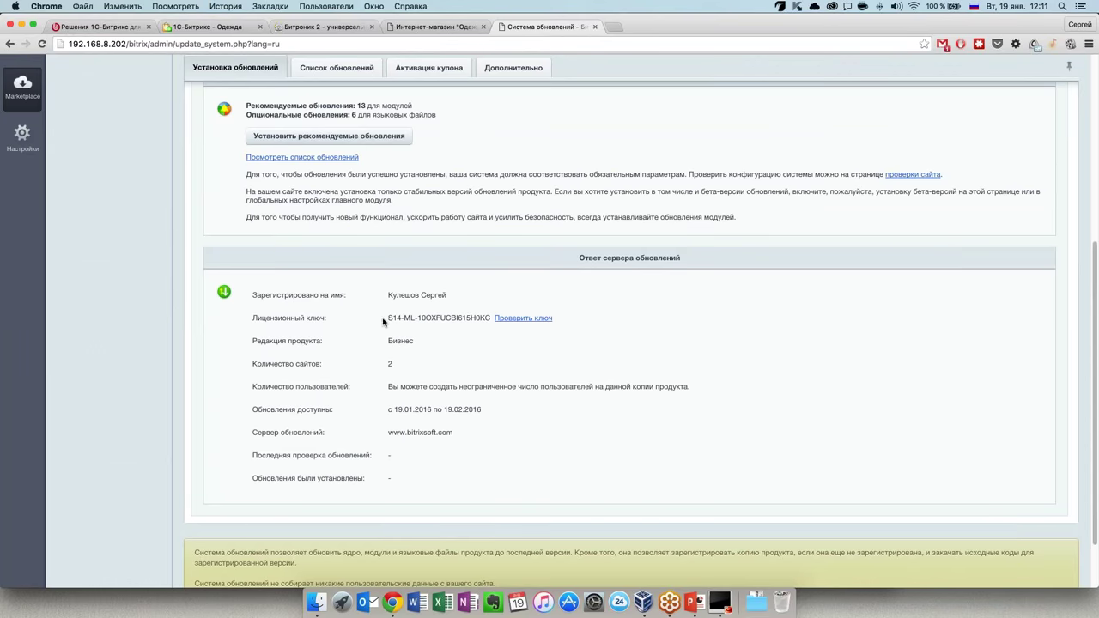
{"action": "left_click_drag", "start_coordinate": [383, 322], "coordinate": [491, 319]}
{"action": "left_click", "coordinate": [464, 324]}
{"action": "left_click_drag", "start_coordinate": [479, 410], "coordinate": [409, 411]}
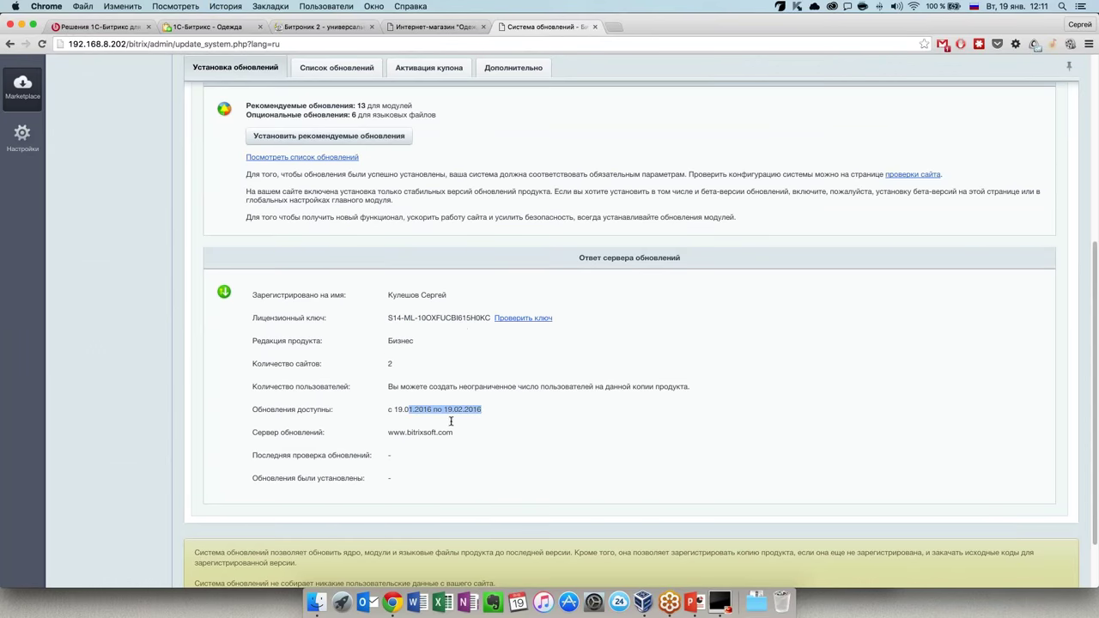
{"action": "scroll", "coordinate": [438, 404], "scroll_direction": "up", "scroll_amount": 2}
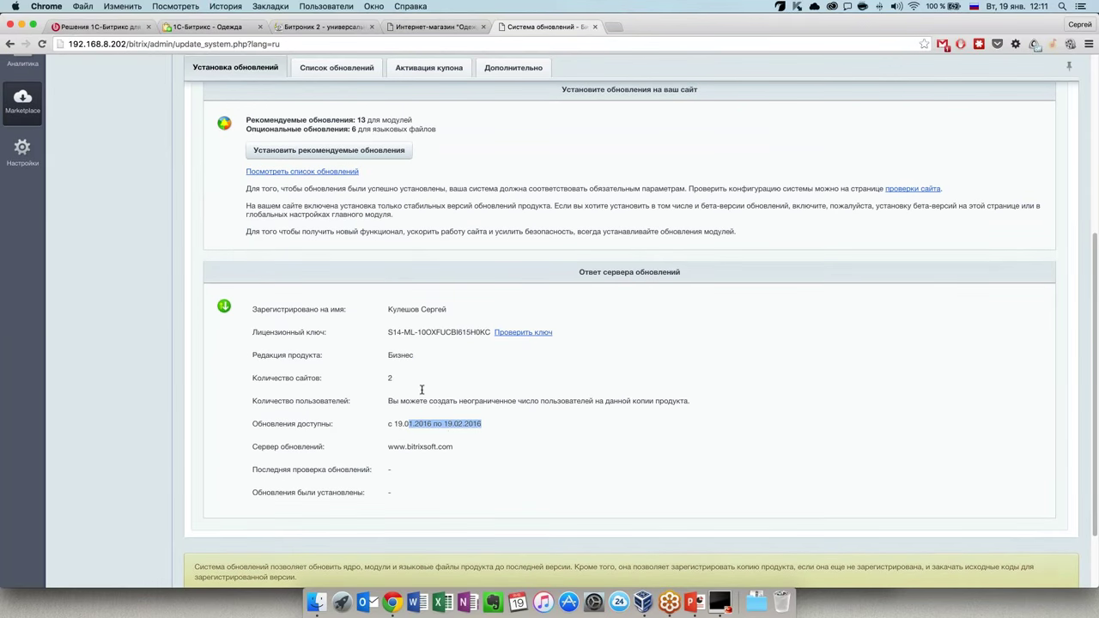
{"action": "left_click", "coordinate": [353, 374]}
Point out the Бизнес product edition and its limit of 2 sites
{"action": "left_click_drag", "start_coordinate": [393, 355], "coordinate": [414, 356]}
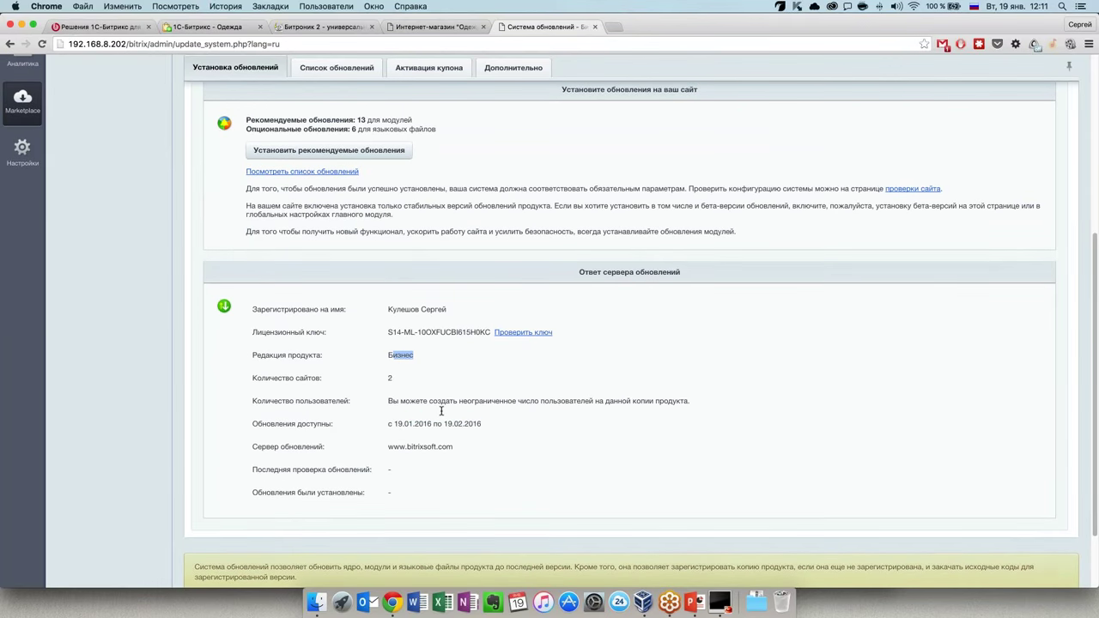
{"action": "scroll", "coordinate": [441, 411], "scroll_direction": "up", "scroll_amount": 10}
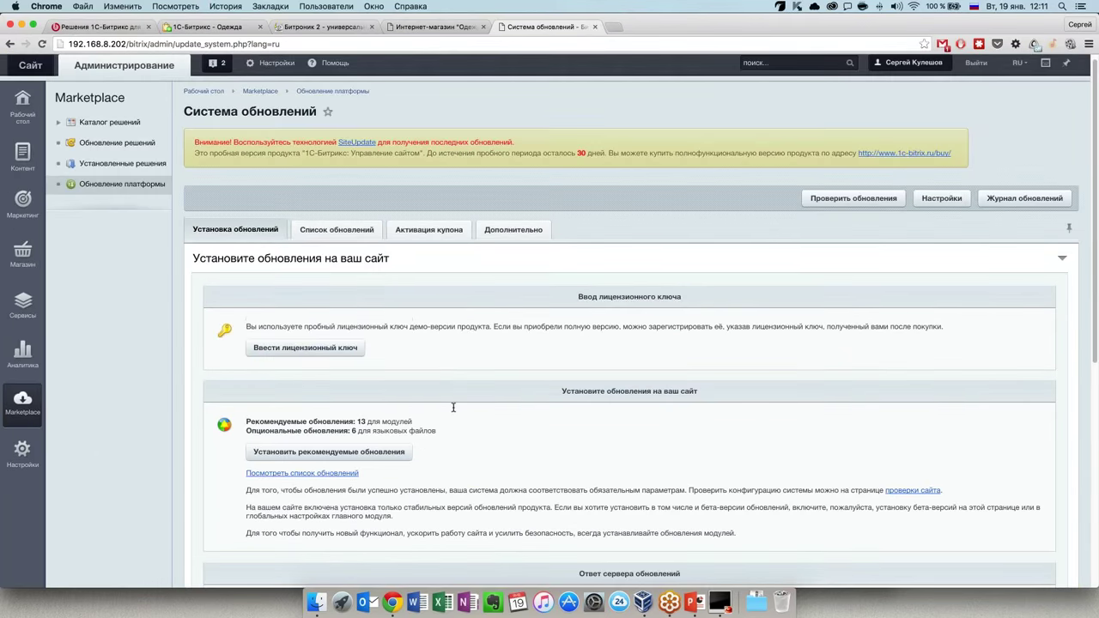
{"action": "scroll", "coordinate": [454, 409], "scroll_direction": "down", "scroll_amount": 1}
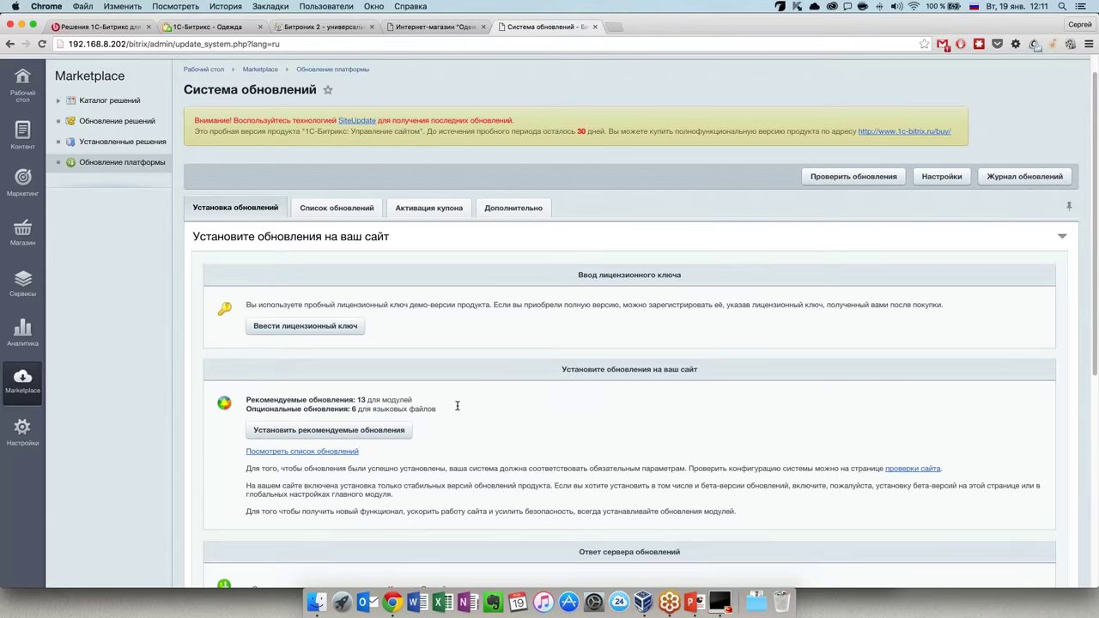
{"action": "scroll", "coordinate": [457, 406], "scroll_direction": "down", "scroll_amount": 1}
{"action": "scroll", "coordinate": [457, 406], "scroll_direction": "down", "scroll_amount": 5}
{"action": "left_click_drag", "start_coordinate": [393, 401], "coordinate": [379, 424]}
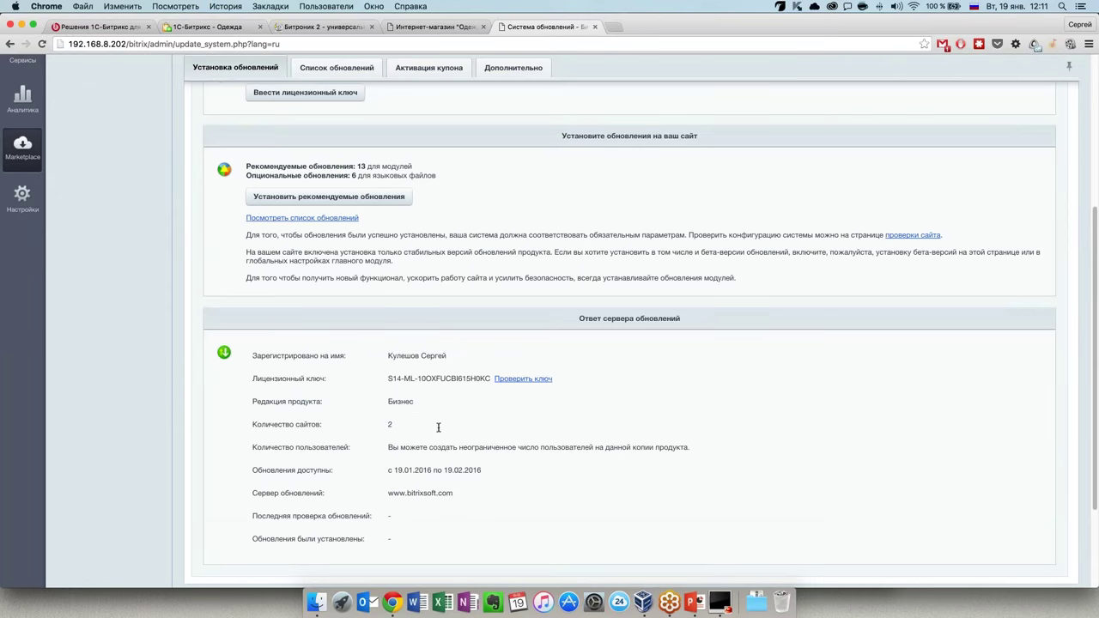
{"action": "left_click_drag", "start_coordinate": [381, 434], "coordinate": [408, 421]}
{"action": "scroll", "coordinate": [339, 431], "scroll_direction": "up", "scroll_amount": 5}
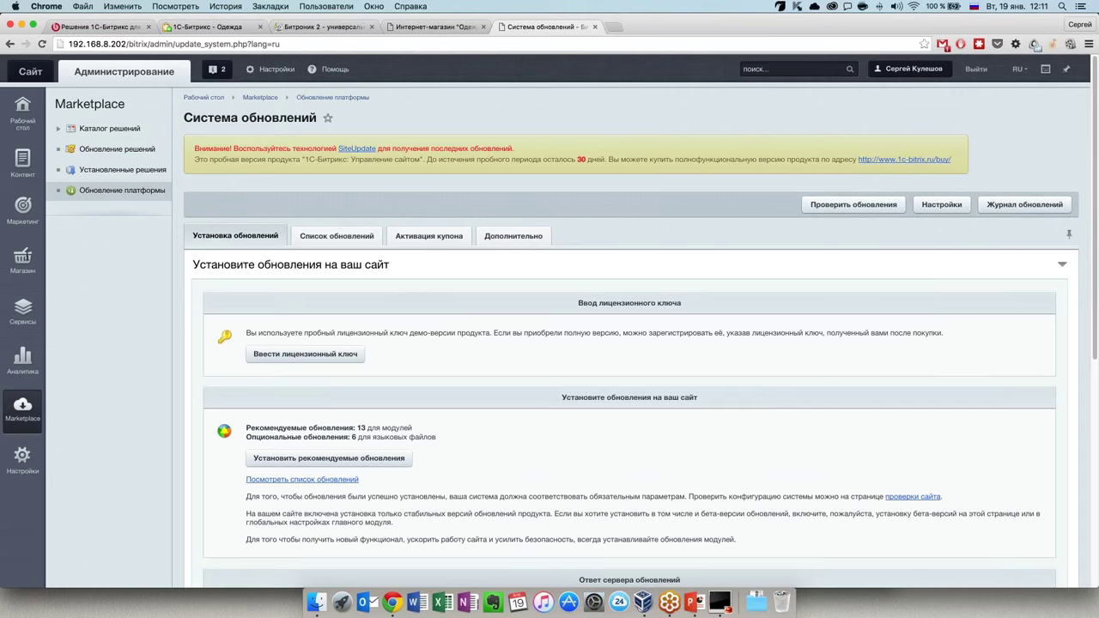
Go to Настройки > Инструменты > Проверка системы in the admin sidebar
{"action": "left_click", "coordinate": [26, 256]}
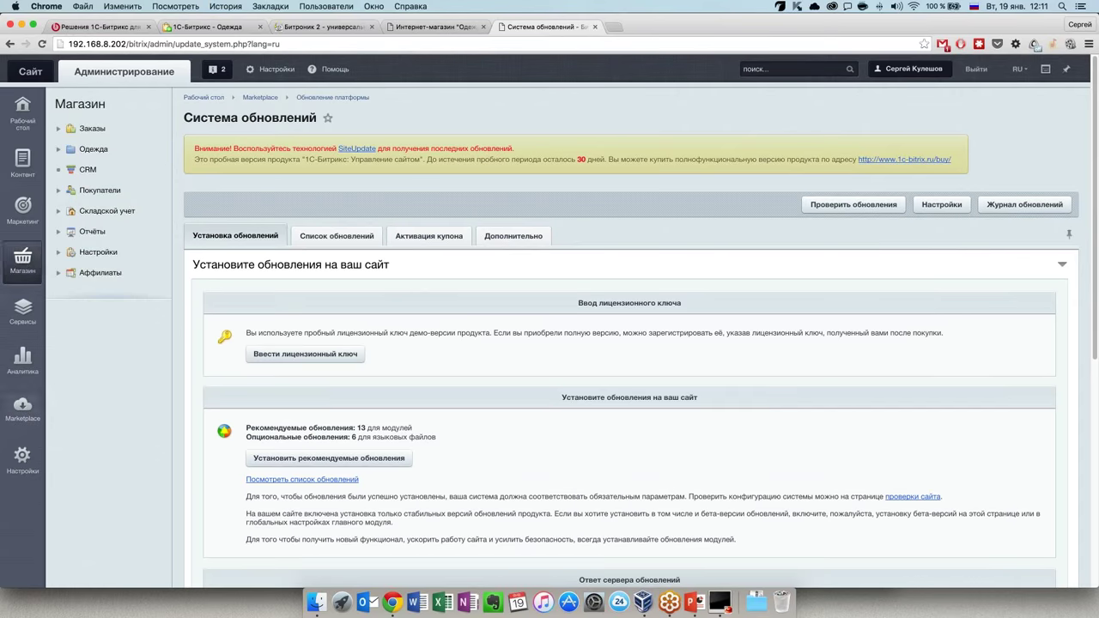
{"action": "left_click", "coordinate": [31, 462]}
{"action": "scroll", "coordinate": [77, 377], "scroll_direction": "down", "scroll_amount": 1}
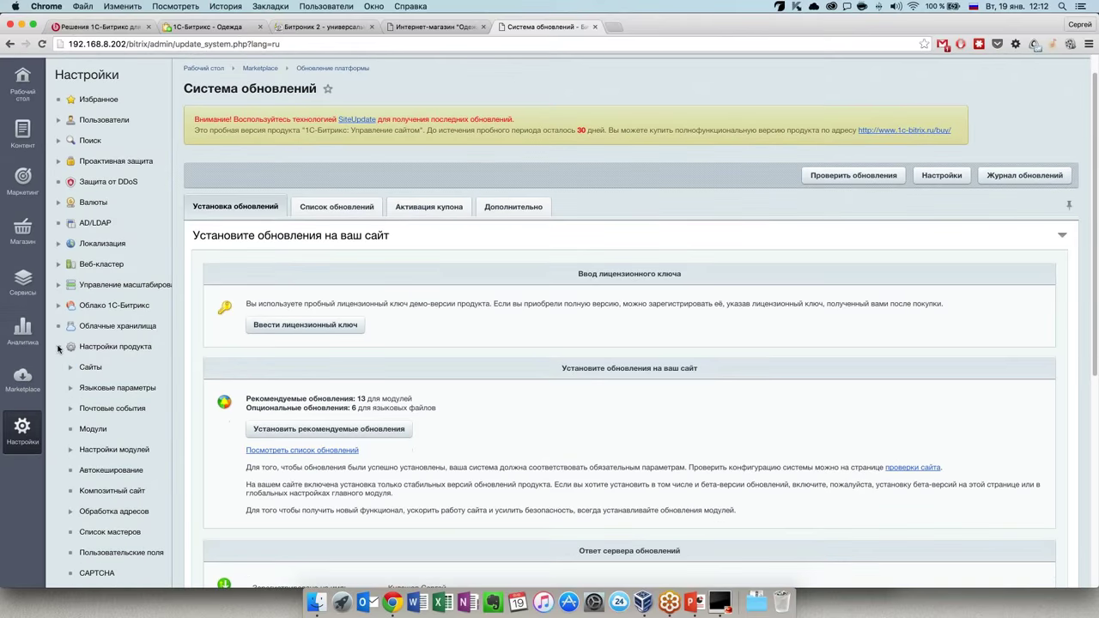
{"action": "left_click", "coordinate": [86, 353]}
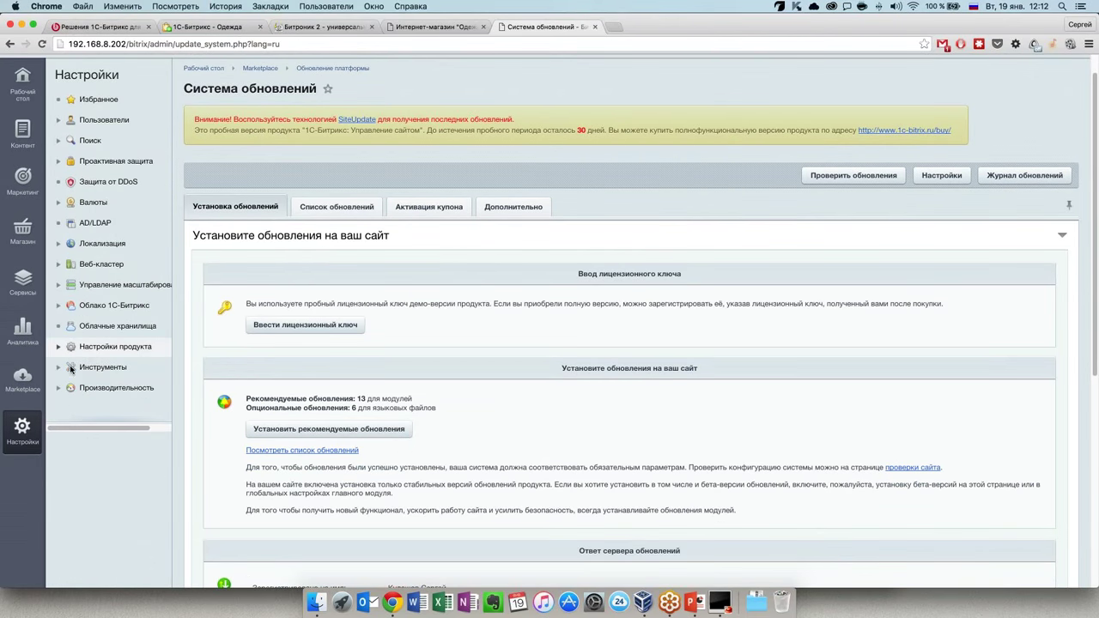
{"action": "left_click", "coordinate": [105, 369]}
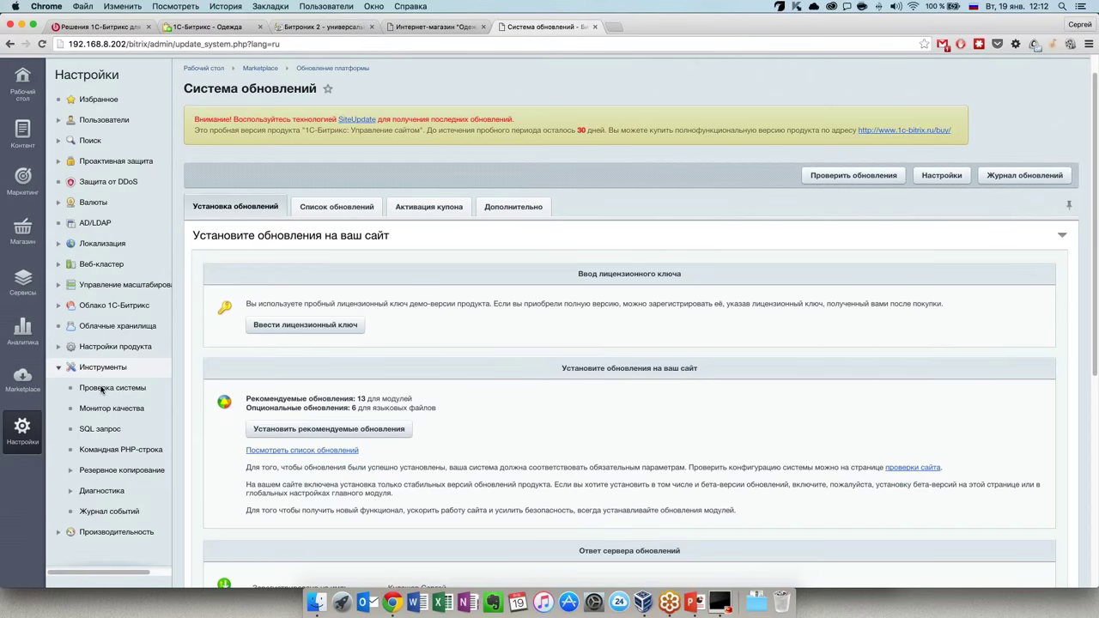
{"action": "left_click", "coordinate": [101, 389]}
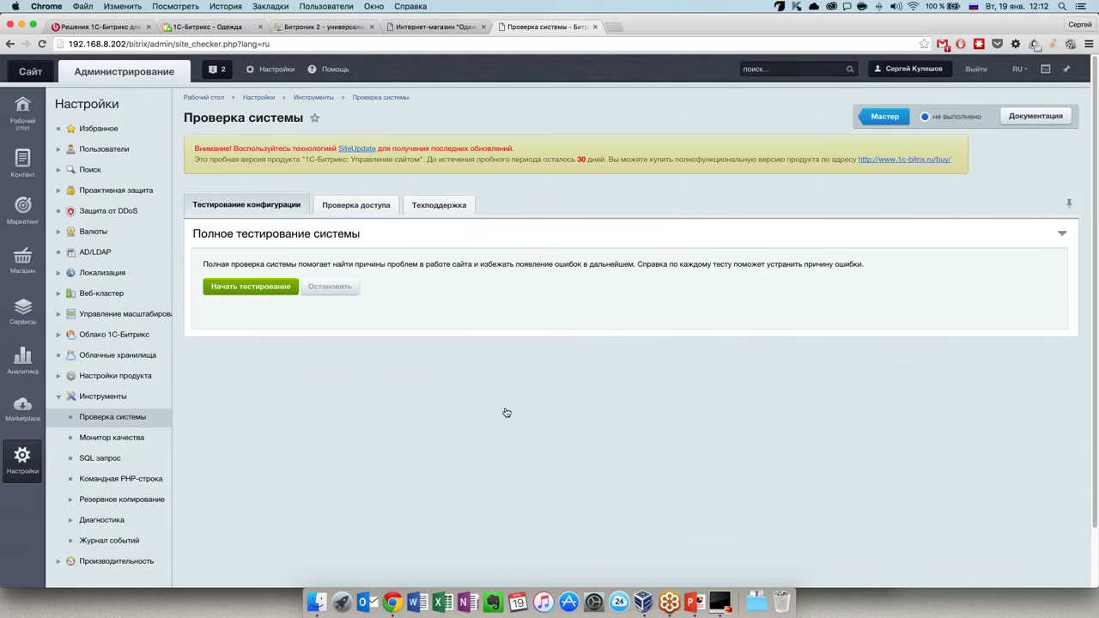
Run the full system test and point out the failing mail sending check
{"action": "left_click", "coordinate": [215, 289]}
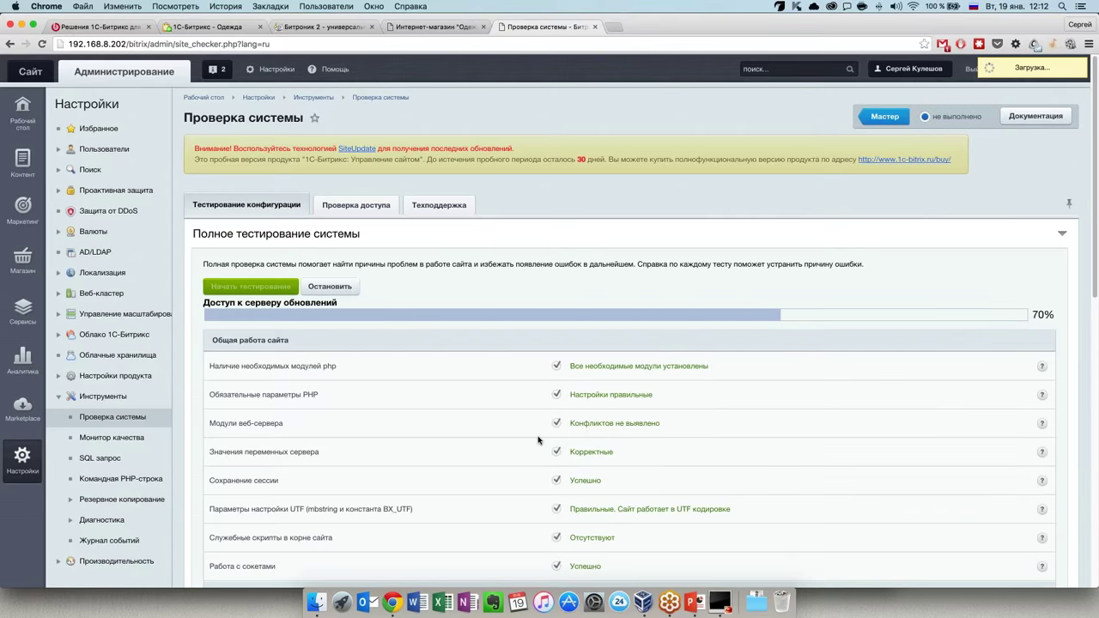
{"action": "scroll", "coordinate": [538, 439], "scroll_direction": "down", "scroll_amount": 3}
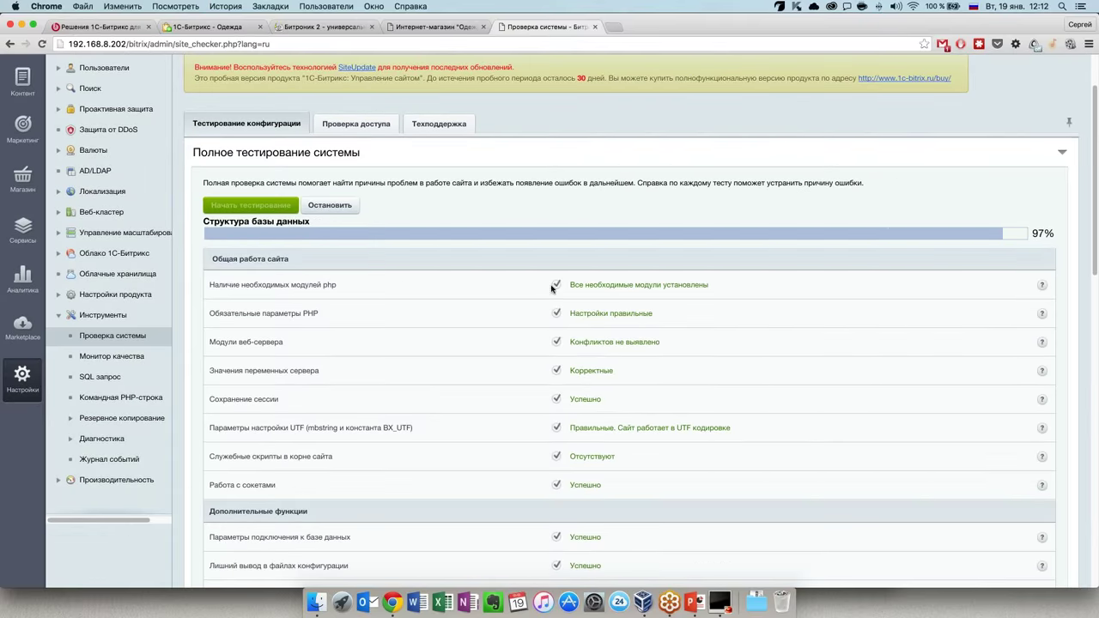
{"action": "scroll", "coordinate": [475, 396], "scroll_direction": "down", "scroll_amount": 2}
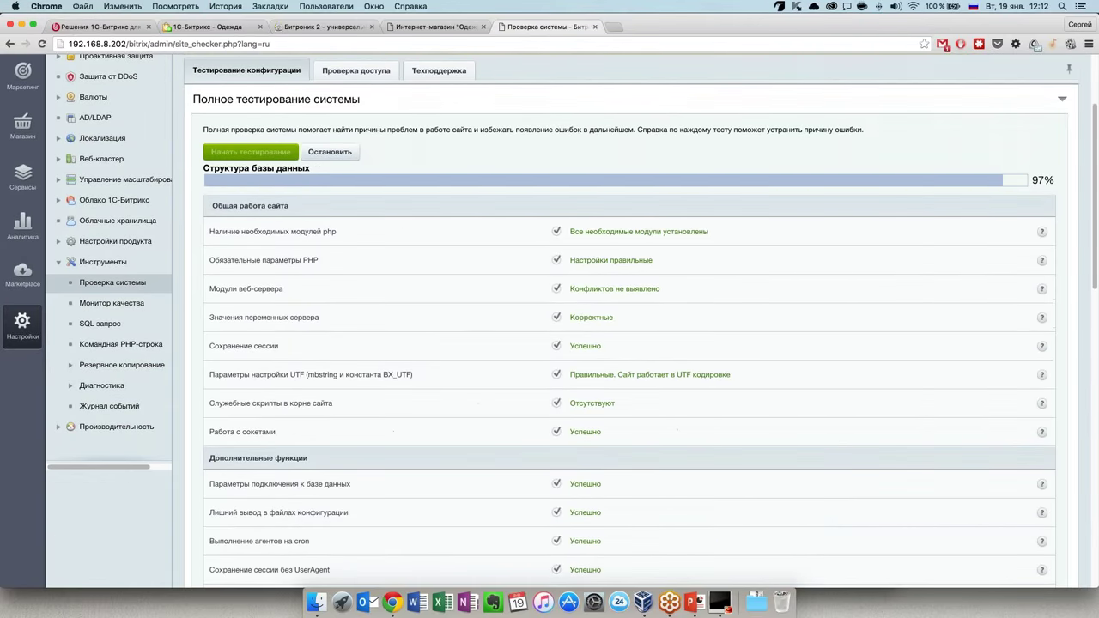
{"action": "scroll", "coordinate": [522, 355], "scroll_direction": "down", "scroll_amount": 10}
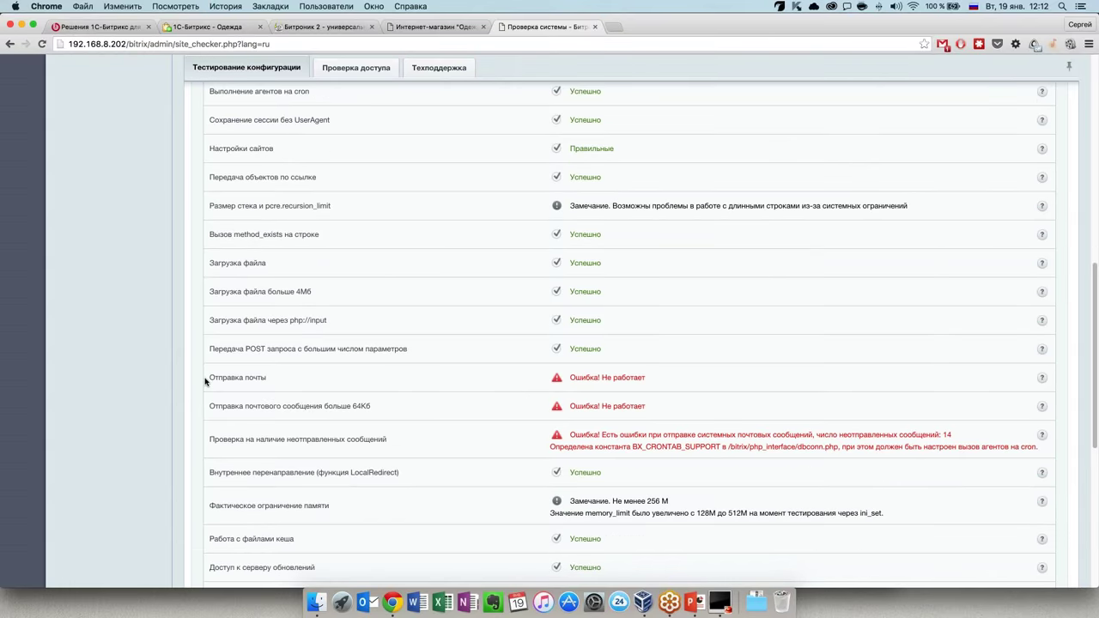
{"action": "left_click_drag", "start_coordinate": [206, 381], "coordinate": [773, 380]}
{"action": "left_click", "coordinate": [702, 378]}
{"action": "scroll", "coordinate": [441, 407], "scroll_direction": "down", "scroll_amount": 10}
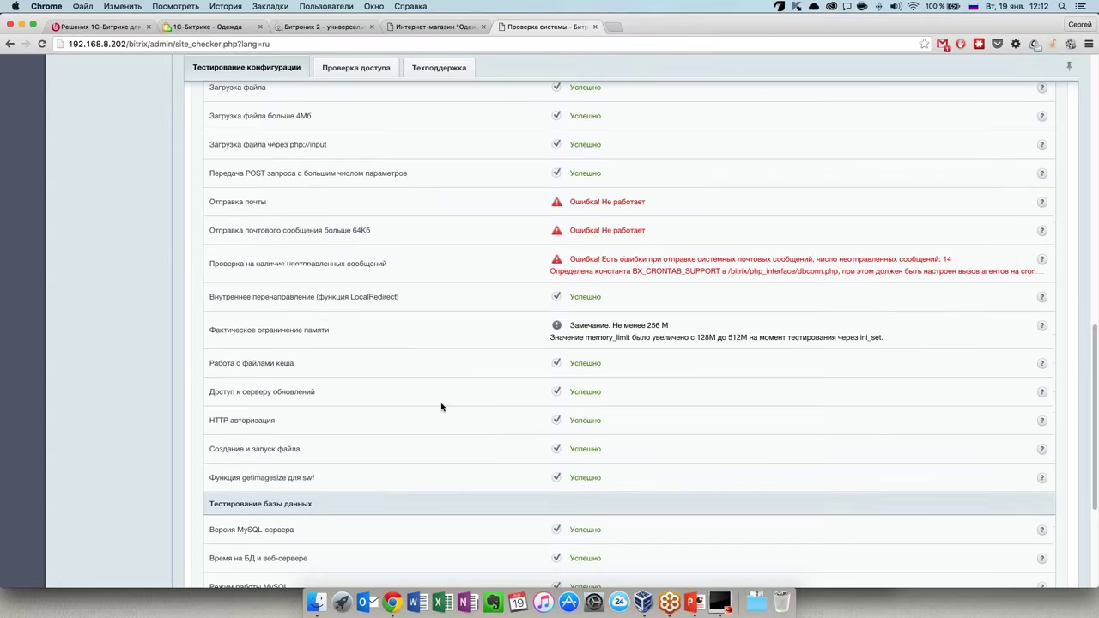
Return to the top of the results and collapse the Инструменты group
{"action": "scroll", "coordinate": [443, 407], "scroll_direction": "up", "scroll_amount": 5}
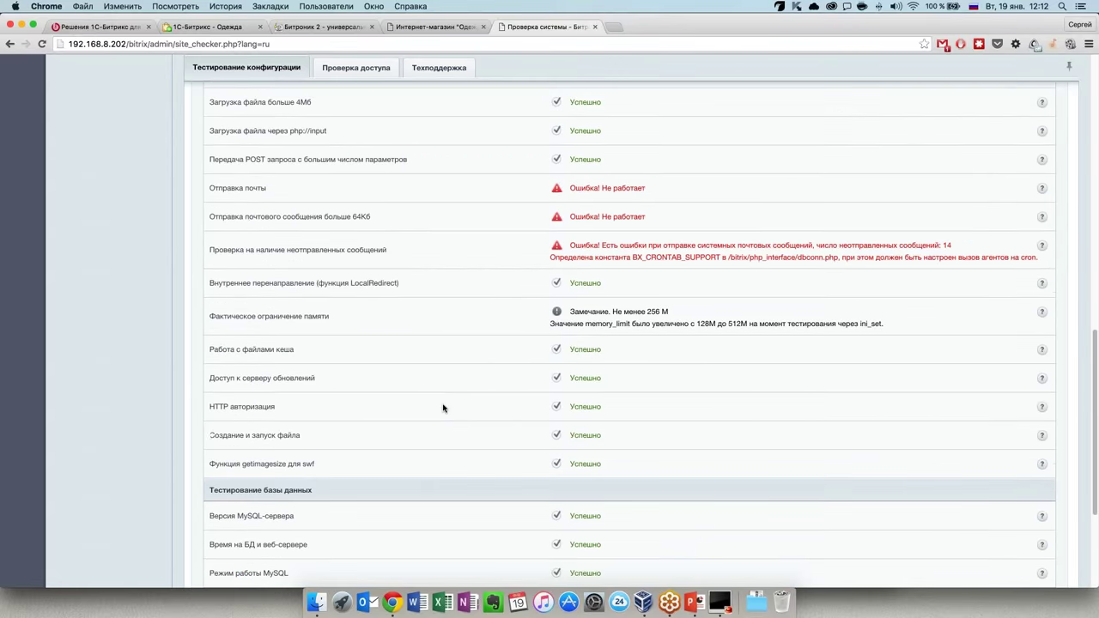
{"action": "scroll", "coordinate": [443, 407], "scroll_direction": "up", "scroll_amount": 2}
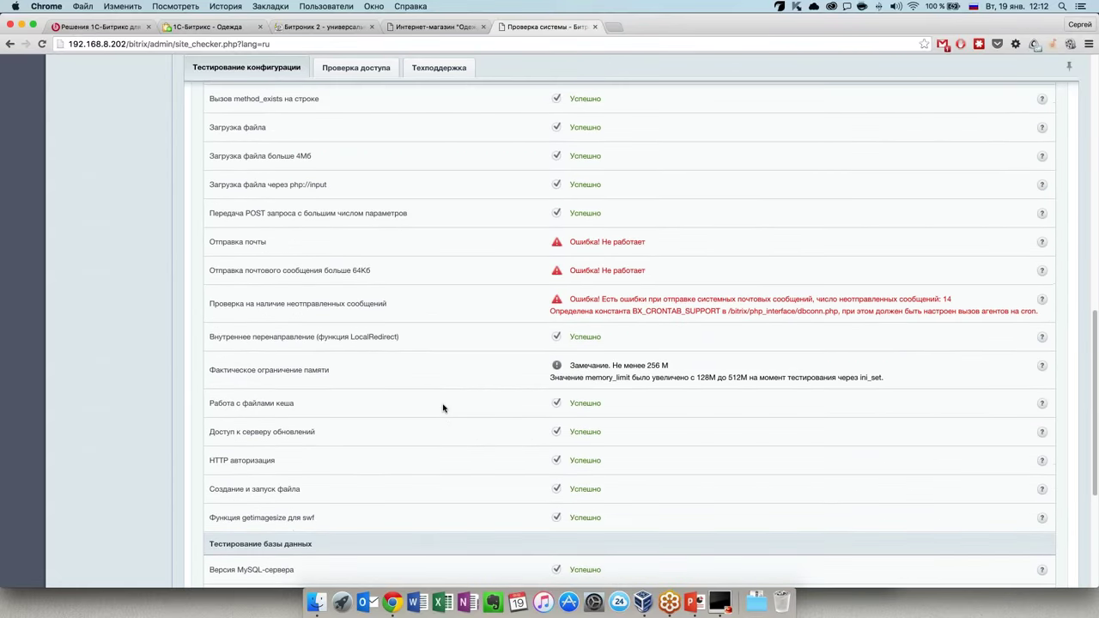
{"action": "scroll", "coordinate": [443, 407], "scroll_direction": "up", "scroll_amount": 4}
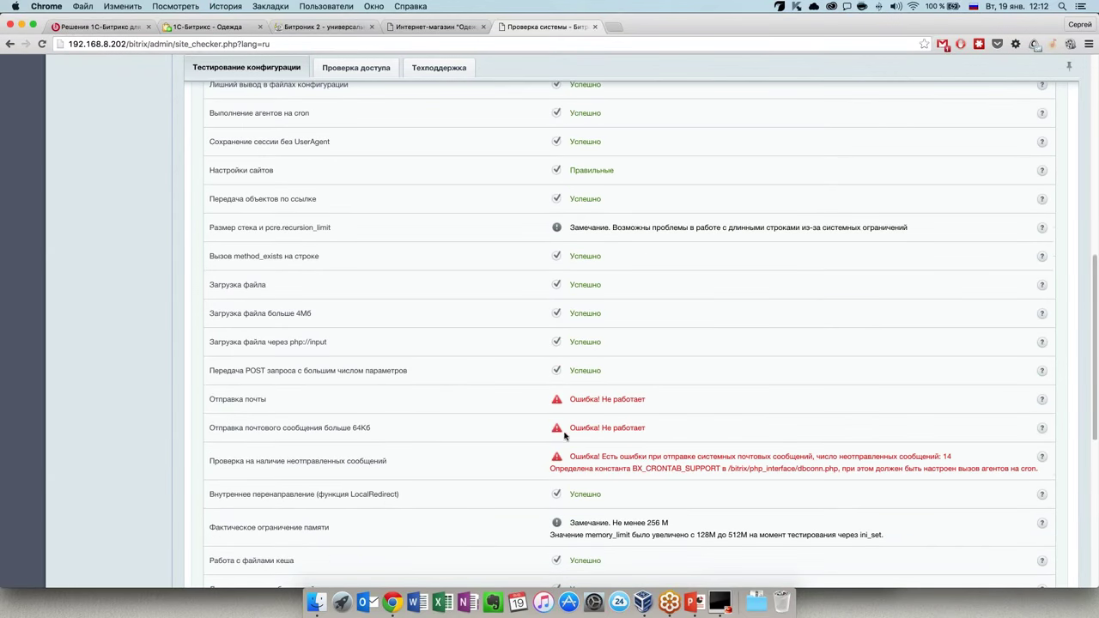
{"action": "scroll", "coordinate": [551, 434], "scroll_direction": "up", "scroll_amount": 1}
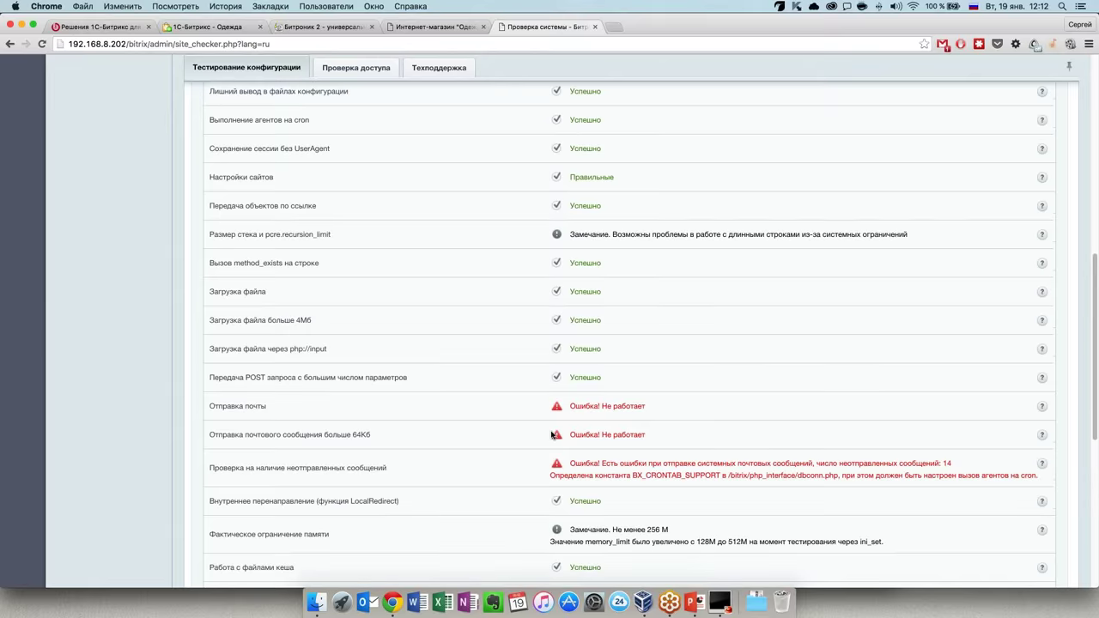
{"action": "scroll", "coordinate": [551, 434], "scroll_direction": "up", "scroll_amount": 7}
{"action": "scroll", "coordinate": [547, 438], "scroll_direction": "up", "scroll_amount": 6}
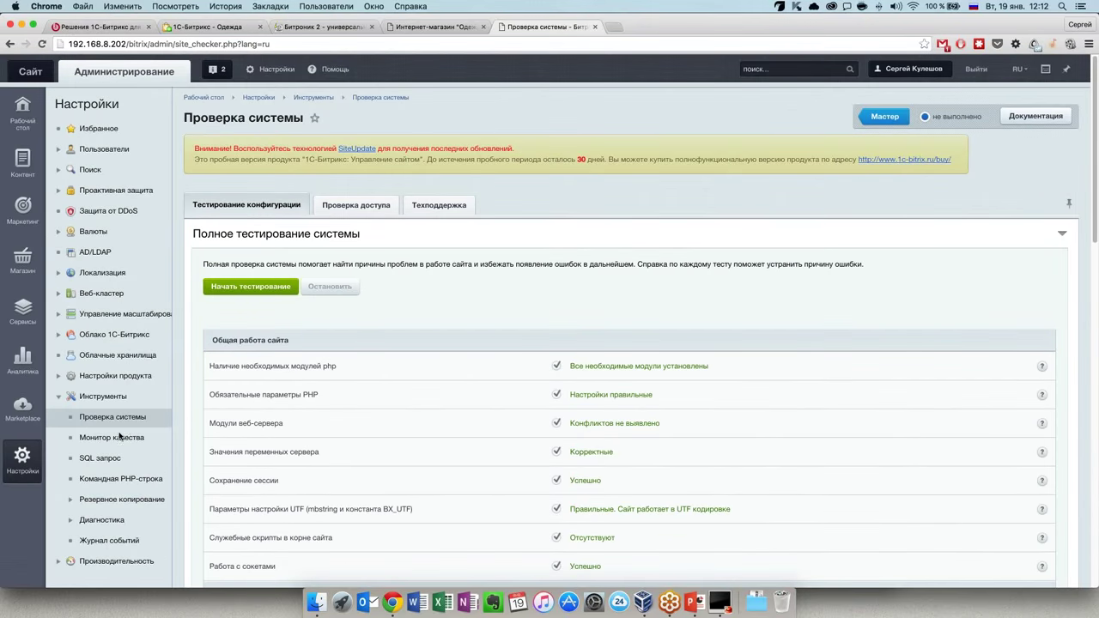
{"action": "left_click", "coordinate": [58, 398]}
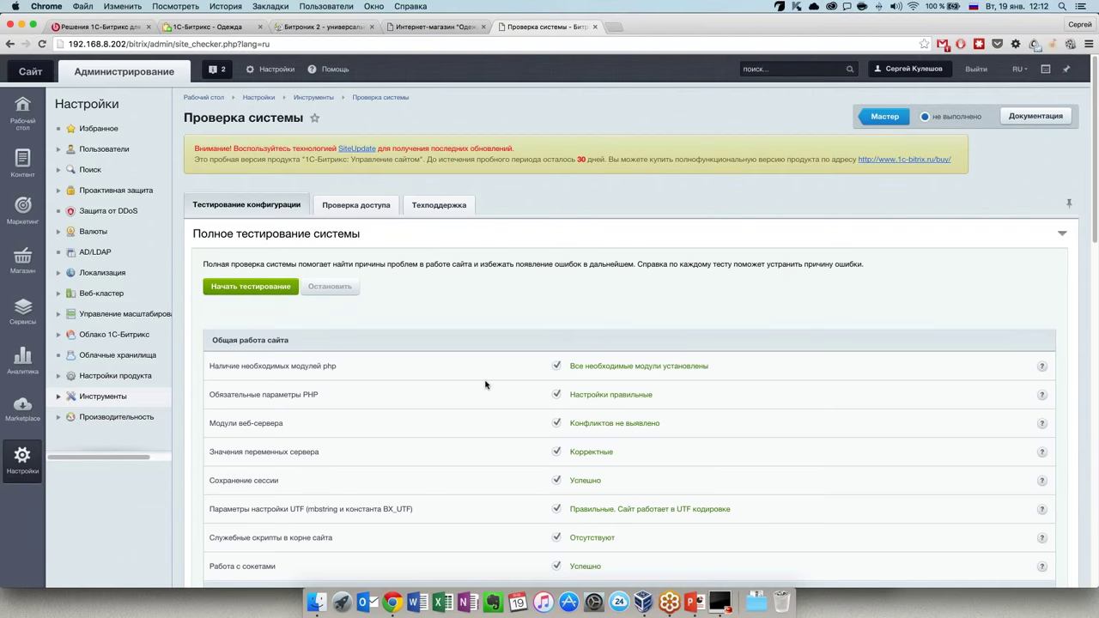
Open Магазин > Настройки > Мастер магазина
{"action": "left_click", "coordinate": [32, 268]}
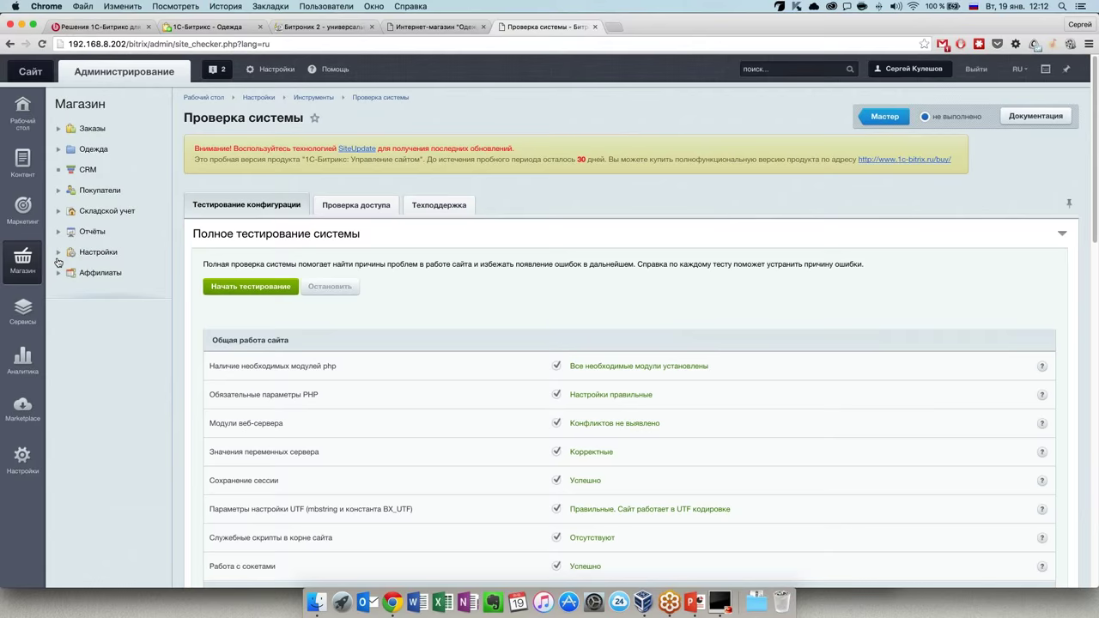
{"action": "left_click", "coordinate": [57, 258]}
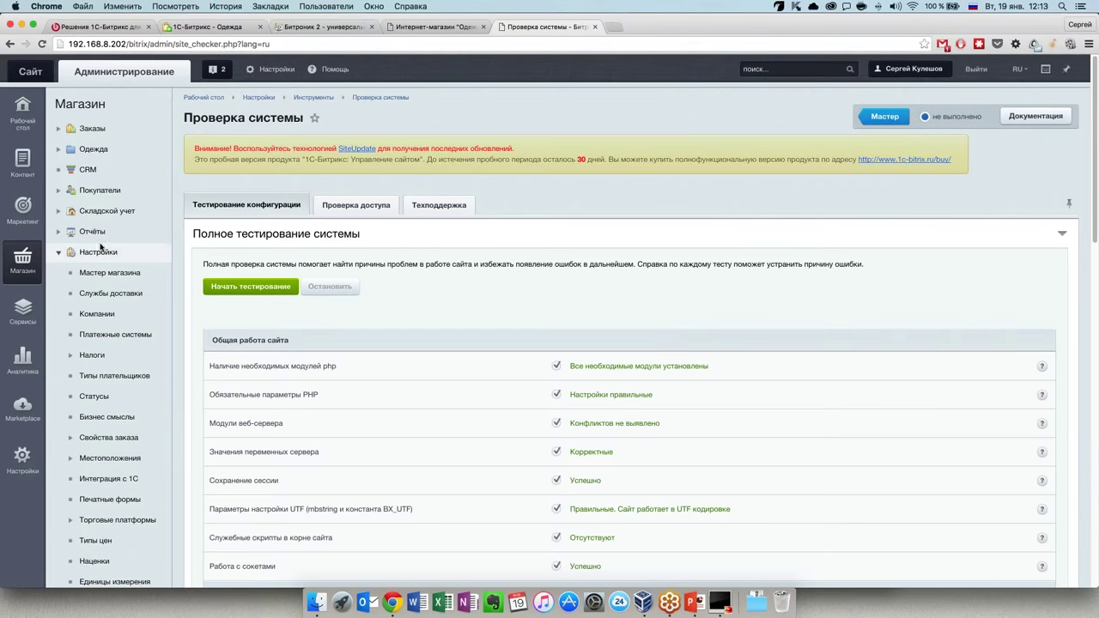
{"action": "left_click", "coordinate": [112, 273]}
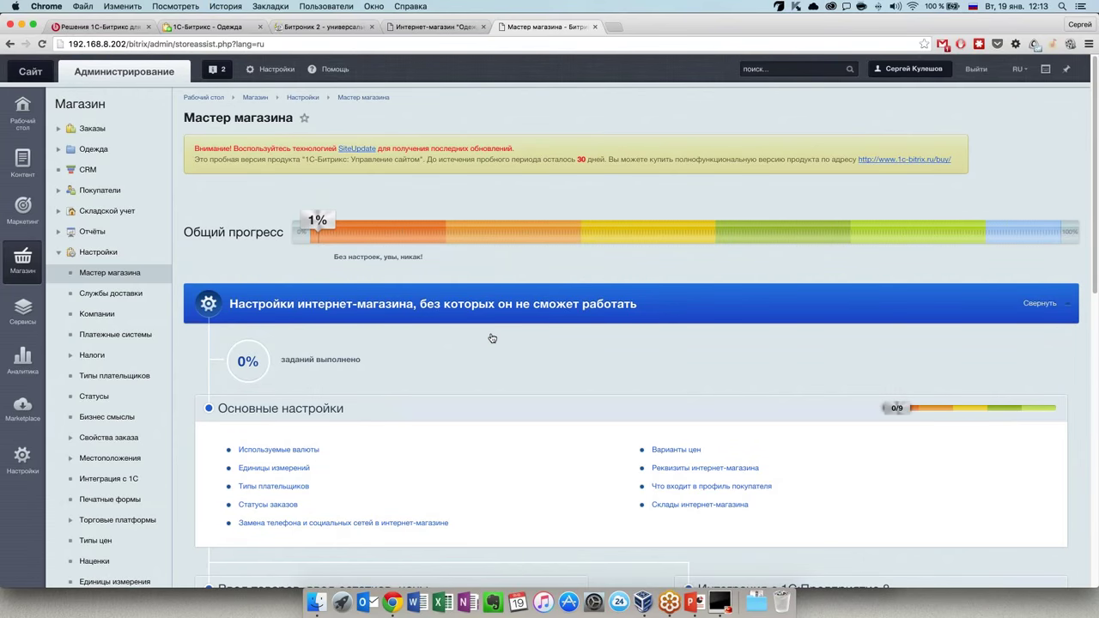
Review the essential store settings section, then open Используемые валюты
{"action": "scroll", "coordinate": [488, 333], "scroll_direction": "down", "scroll_amount": 2}
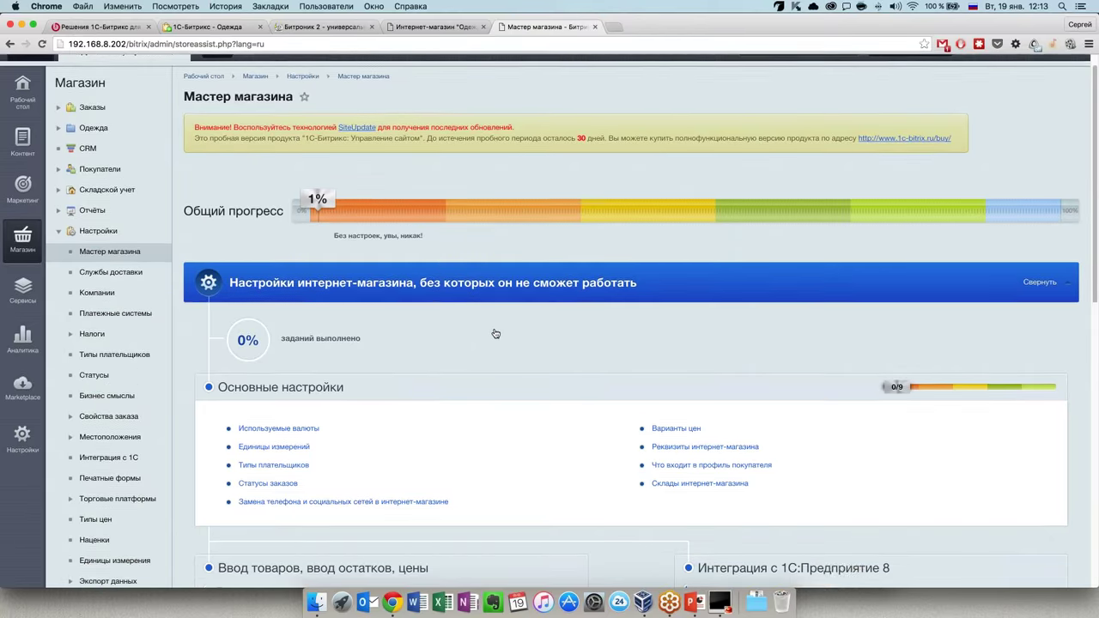
{"action": "left_click_drag", "start_coordinate": [339, 254], "coordinate": [692, 265]}
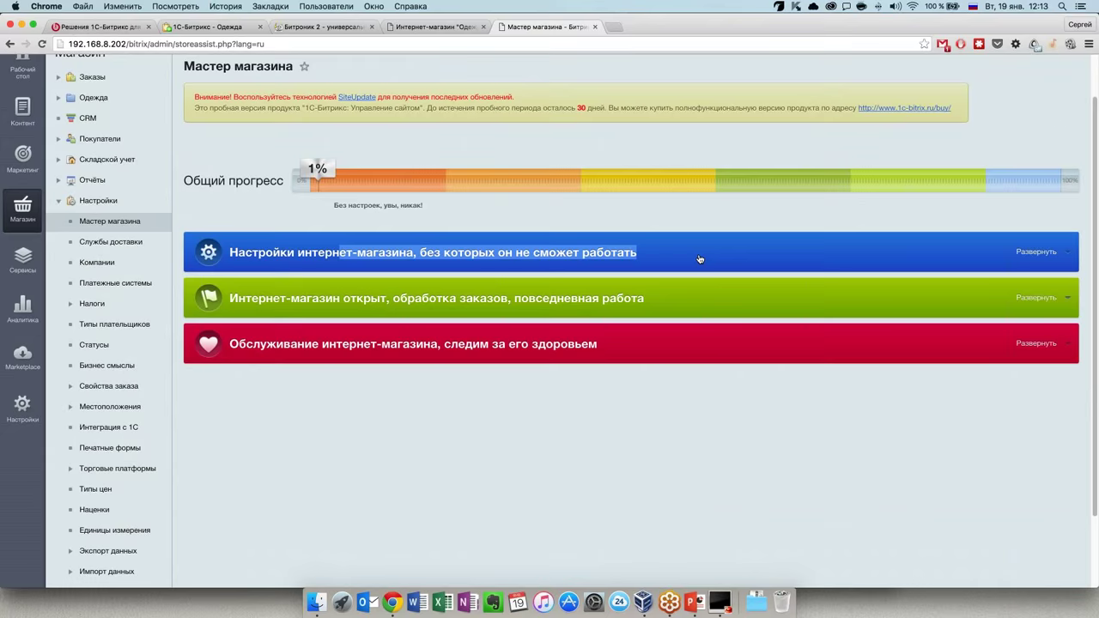
{"action": "left_click", "coordinate": [699, 259]}
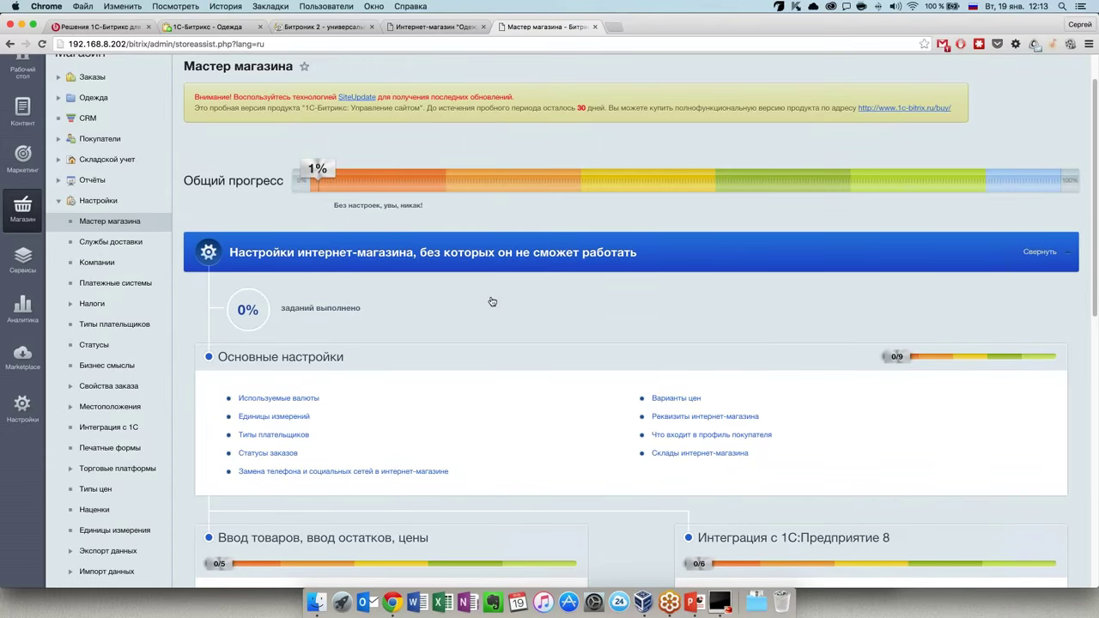
{"action": "scroll", "coordinate": [492, 301], "scroll_direction": "down", "scroll_amount": 6}
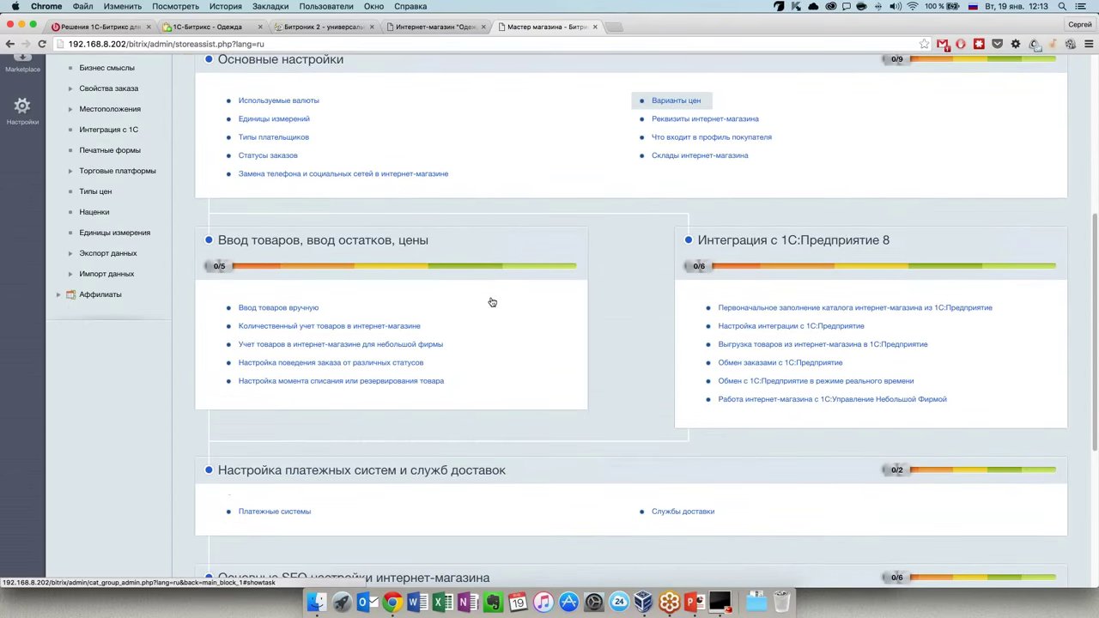
{"action": "scroll", "coordinate": [492, 301], "scroll_direction": "down", "scroll_amount": 7}
{"action": "scroll", "coordinate": [492, 303], "scroll_direction": "up", "scroll_amount": 4}
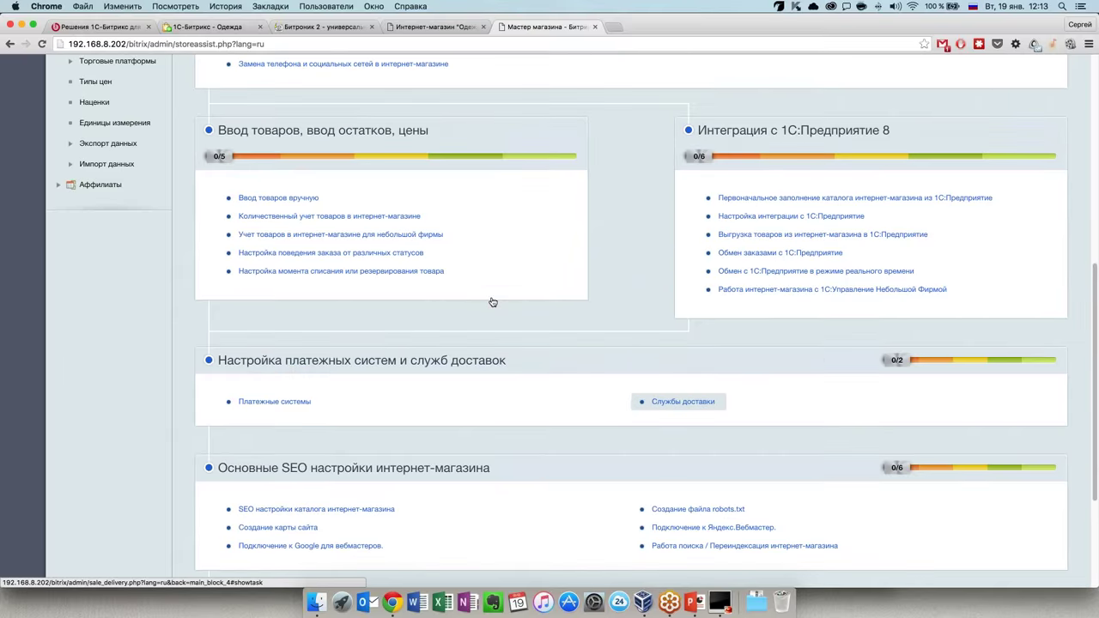
{"action": "scroll", "coordinate": [492, 302], "scroll_direction": "up", "scroll_amount": 8}
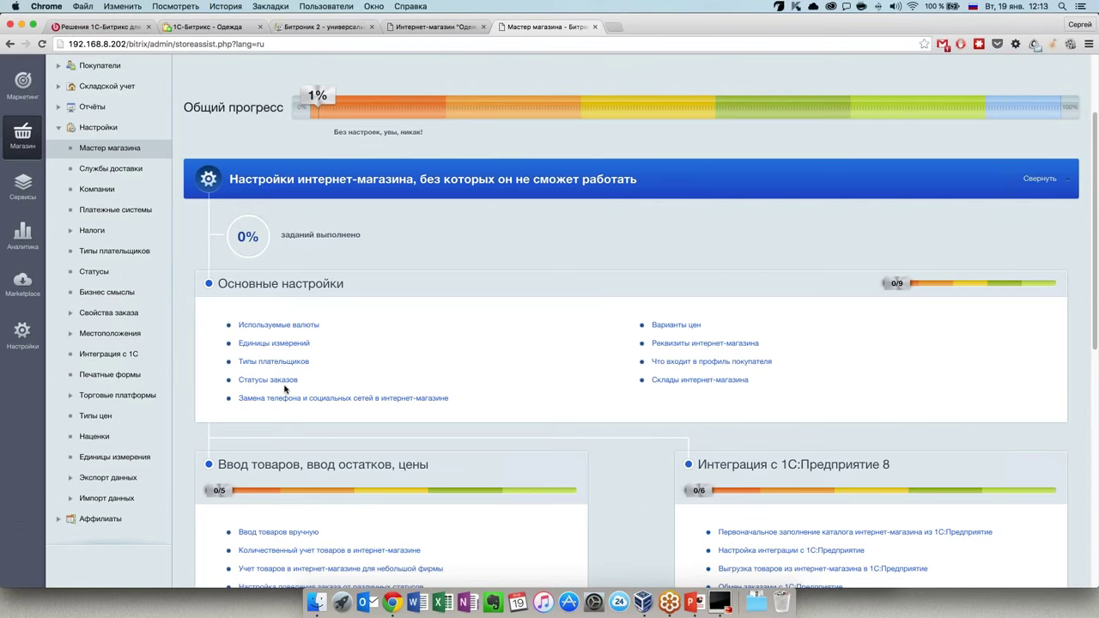
{"action": "left_click", "coordinate": [279, 326]}
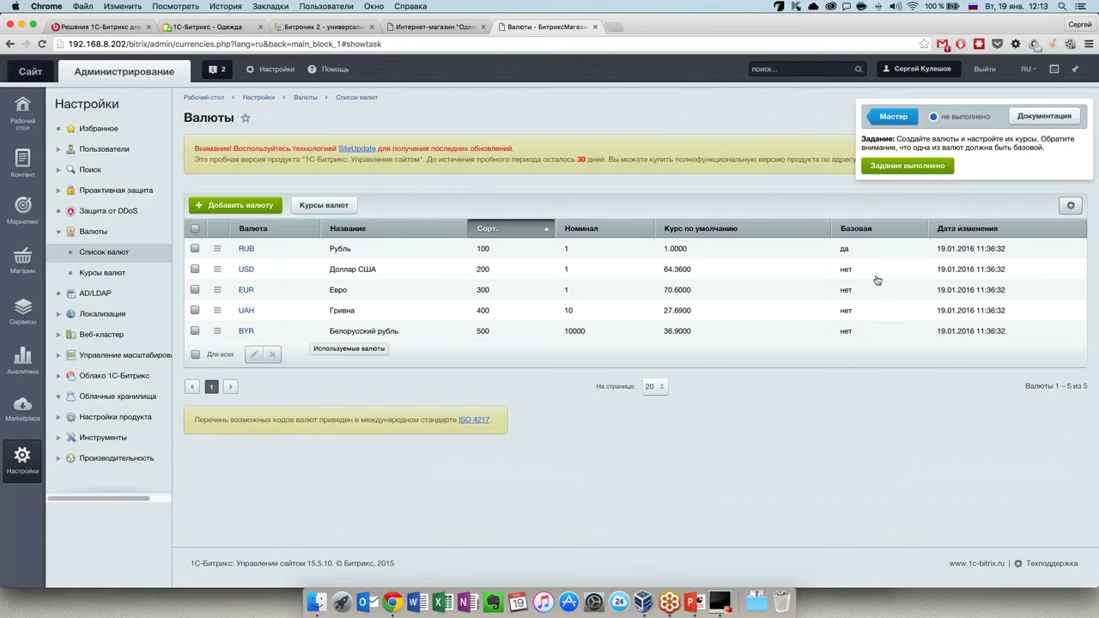
Confirm RUB is the base currency and mark Используемые валюты as Задание выполнено
{"action": "left_click_drag", "start_coordinate": [857, 257], "coordinate": [281, 247]}
{"action": "left_click", "coordinate": [281, 248]}
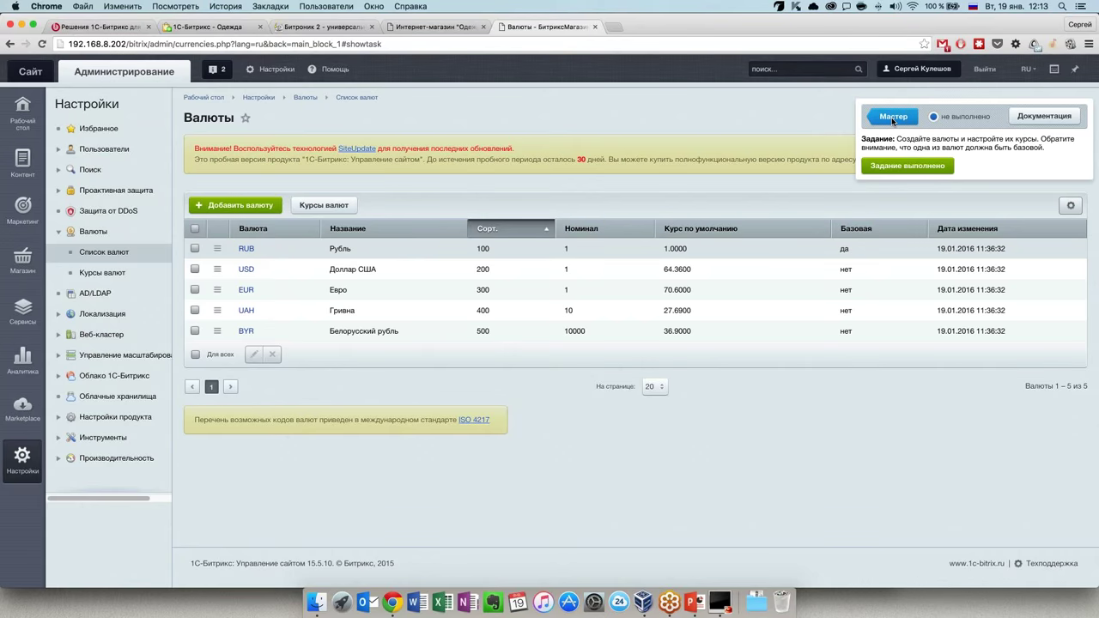
{"action": "left_click", "coordinate": [892, 117]}
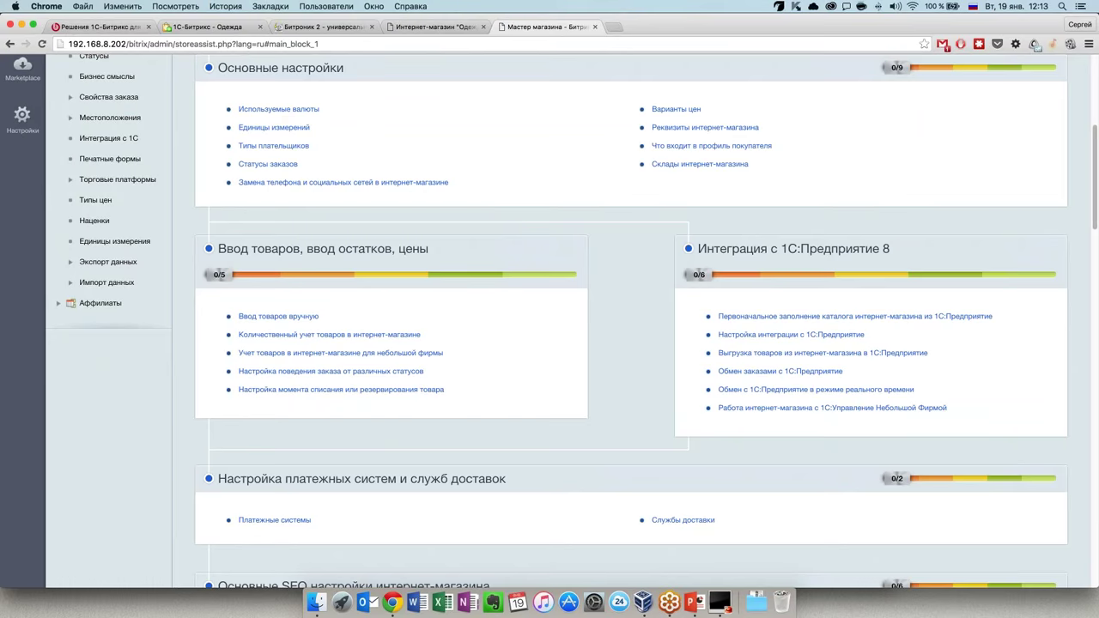
{"action": "left_click", "coordinate": [276, 109]}
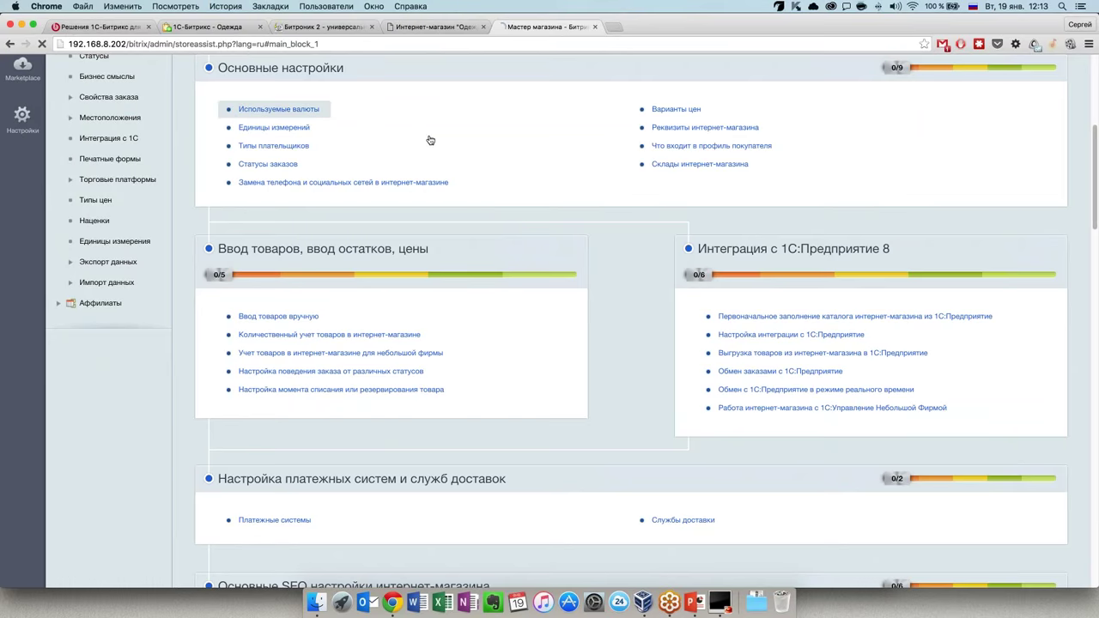
{"action": "left_click", "coordinate": [905, 165]}
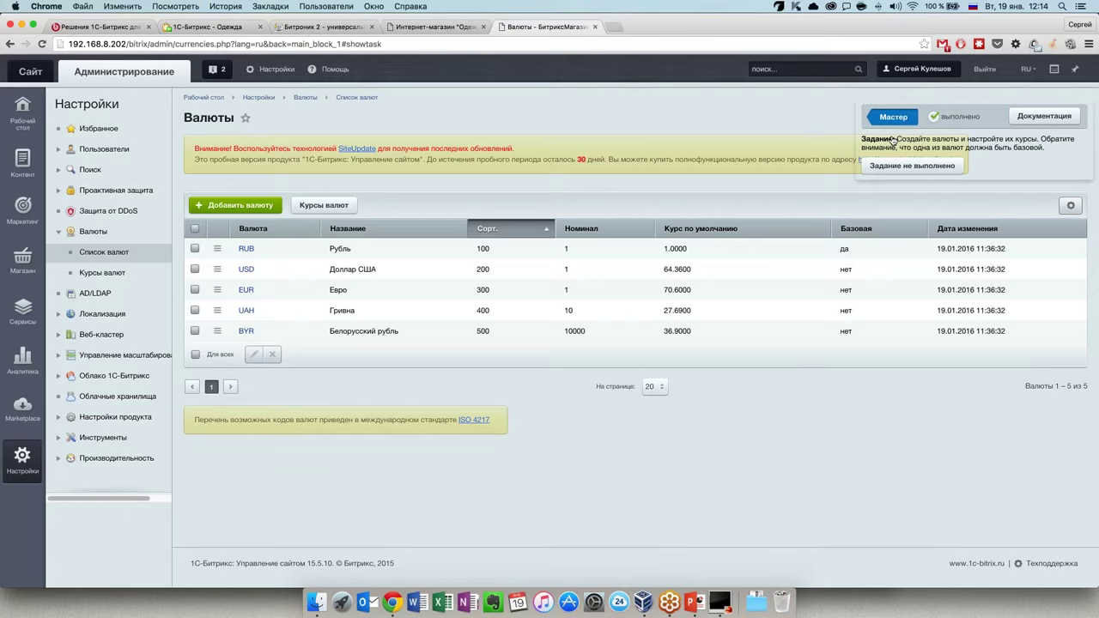
{"action": "left_click", "coordinate": [893, 116]}
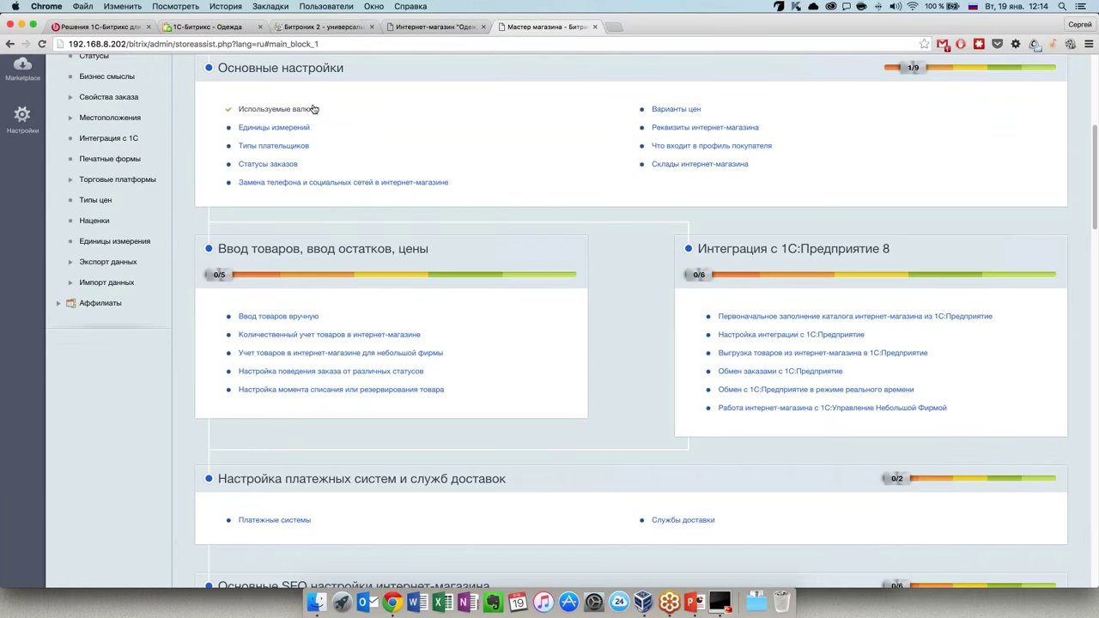
Review the units list with Штука as default, and browse the classifier's sections for new units
{"action": "left_click", "coordinate": [269, 128]}
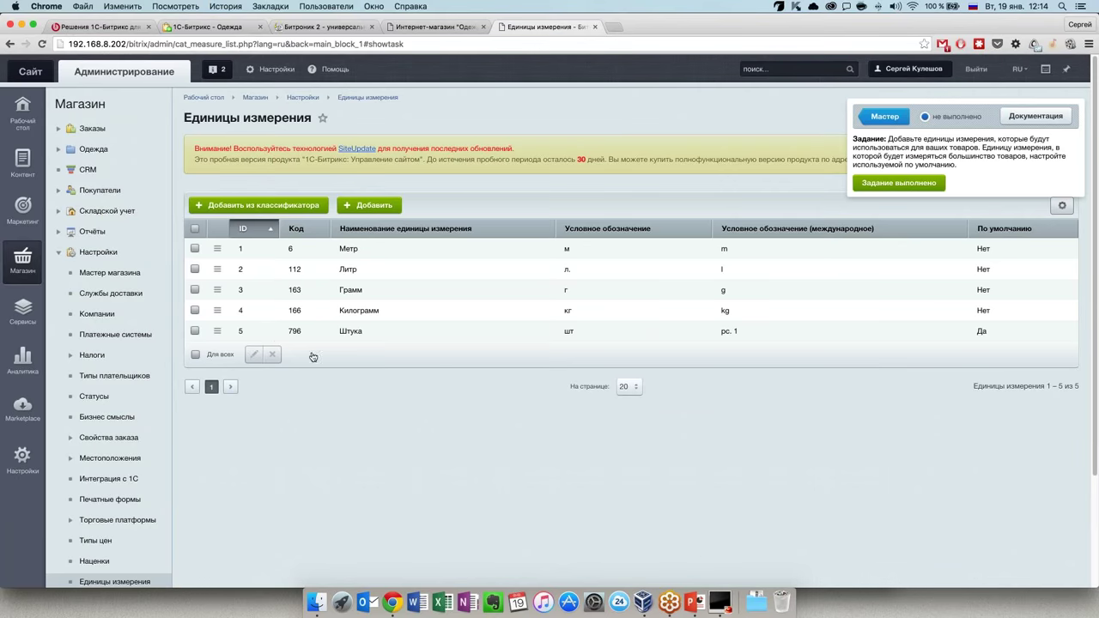
{"action": "left_click_drag", "start_coordinate": [336, 340], "coordinate": [662, 339]}
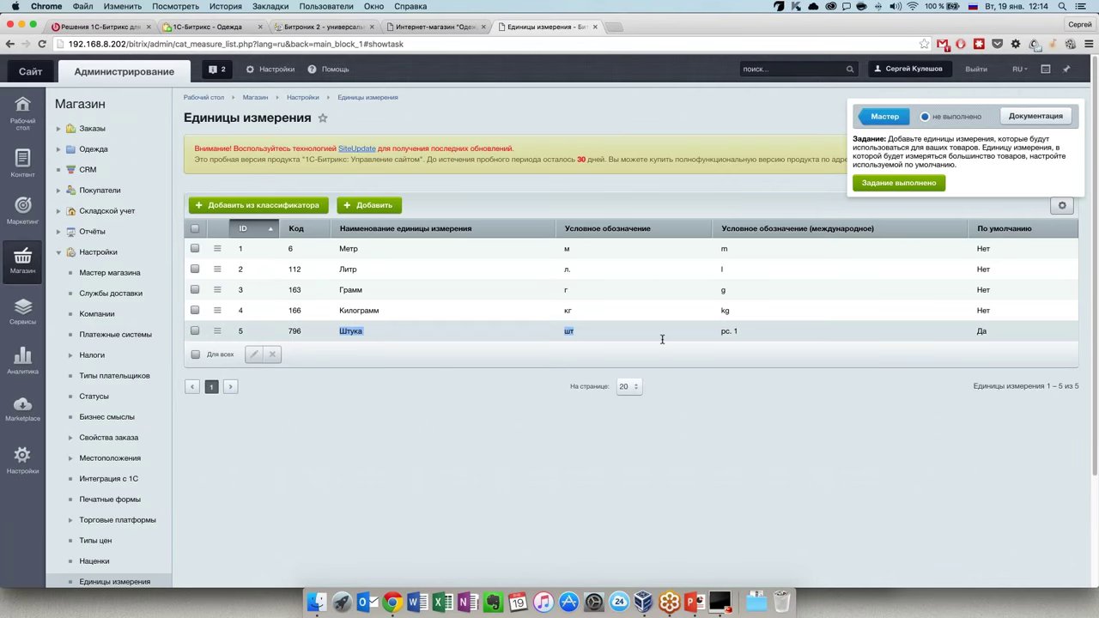
{"action": "left_click", "coordinate": [716, 339]}
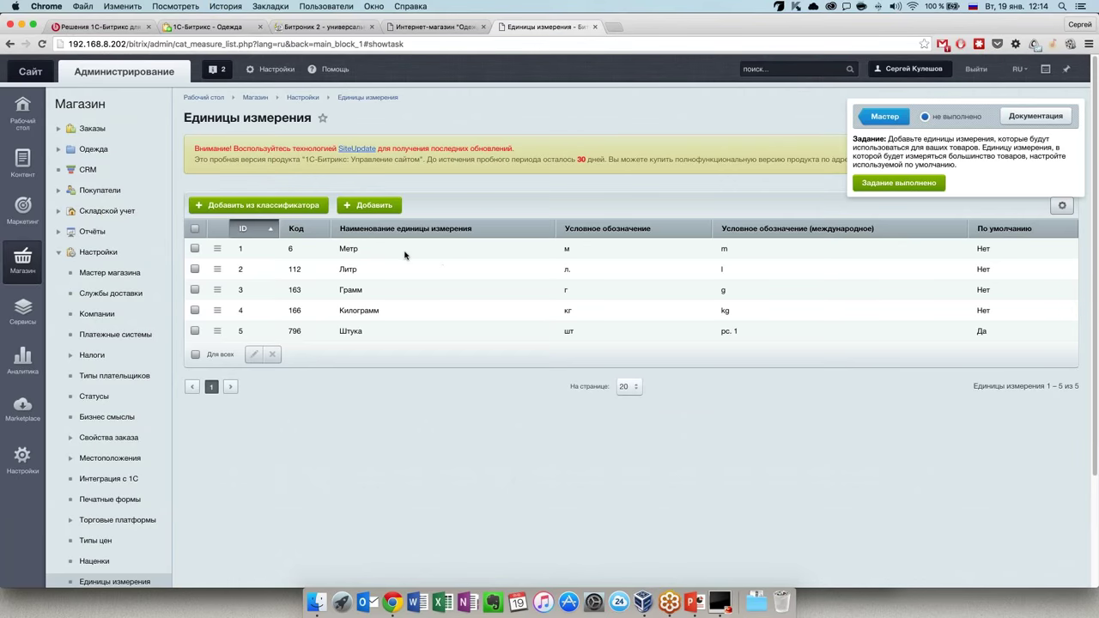
{"action": "left_click", "coordinate": [308, 204]}
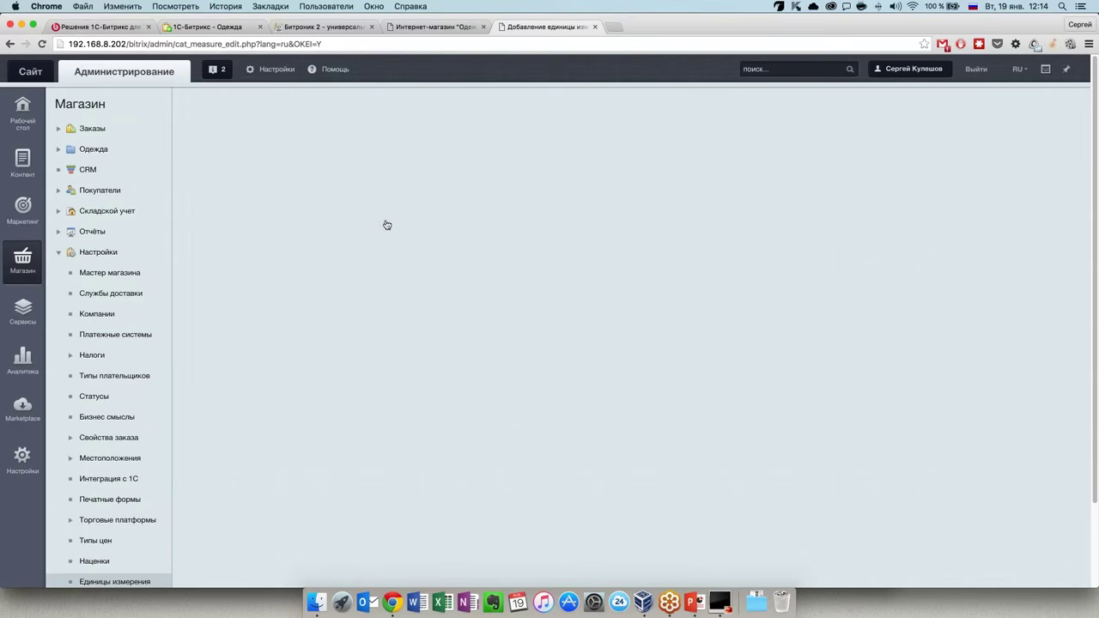
{"action": "scroll", "coordinate": [528, 377], "scroll_direction": "down", "scroll_amount": 3}
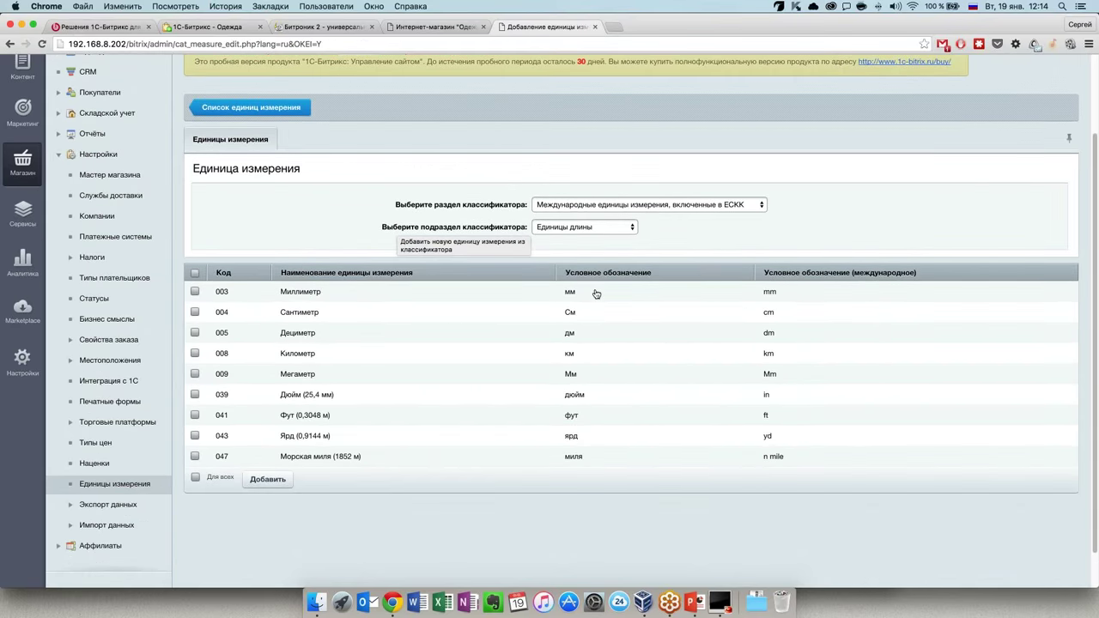
{"action": "scroll", "coordinate": [446, 232], "scroll_direction": "up", "scroll_amount": 2}
{"action": "left_click", "coordinate": [558, 272]}
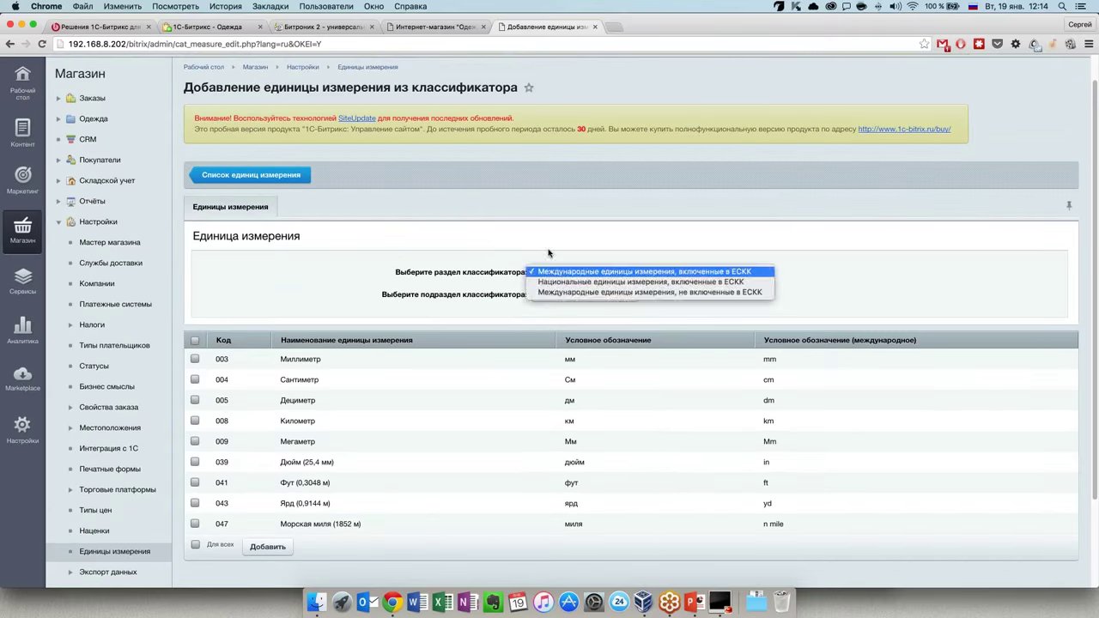
{"action": "left_click", "coordinate": [562, 293]}
{"action": "left_click", "coordinate": [469, 276]}
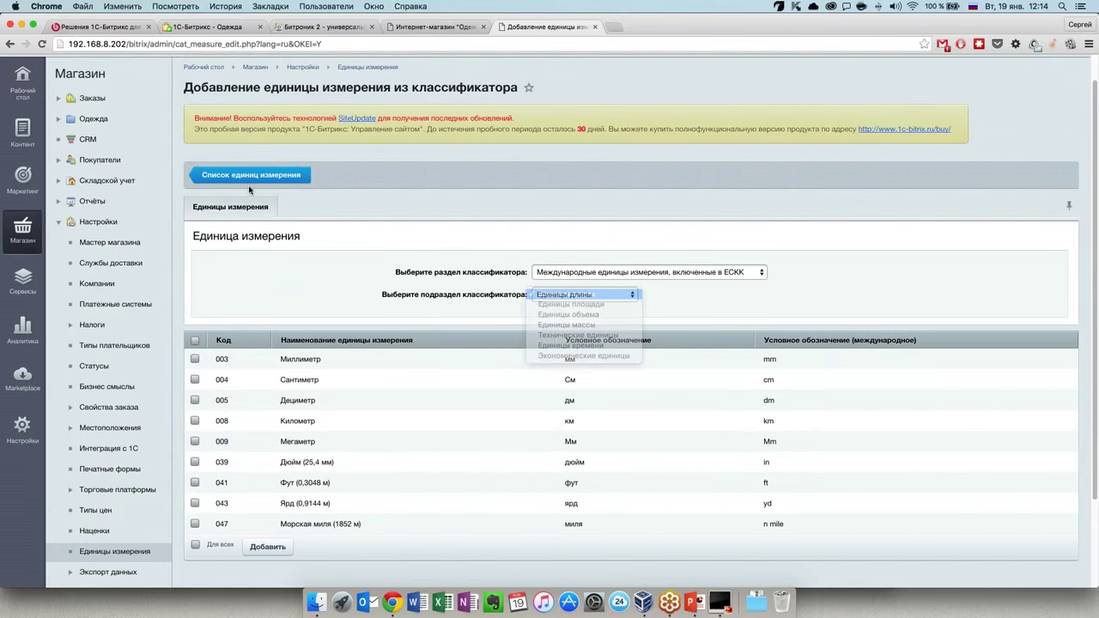
{"action": "left_click", "coordinate": [251, 175]}
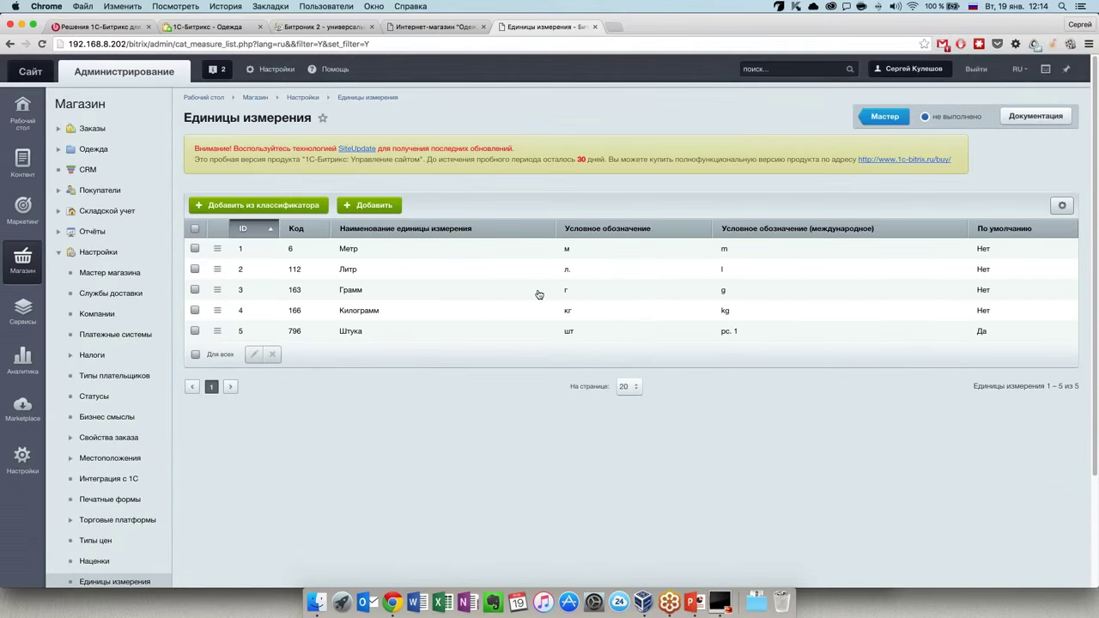
Mark the units of measurement task as completed and go back to the store wizard
{"action": "left_click", "coordinate": [944, 117]}
{"action": "left_click", "coordinate": [872, 188]}
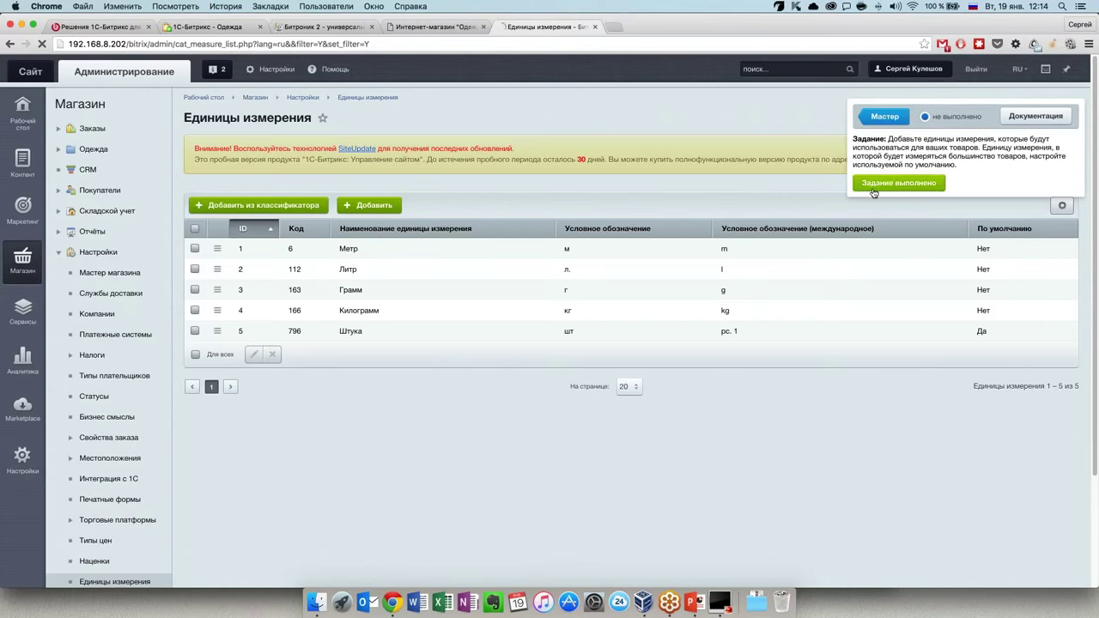
{"action": "left_click", "coordinate": [889, 118]}
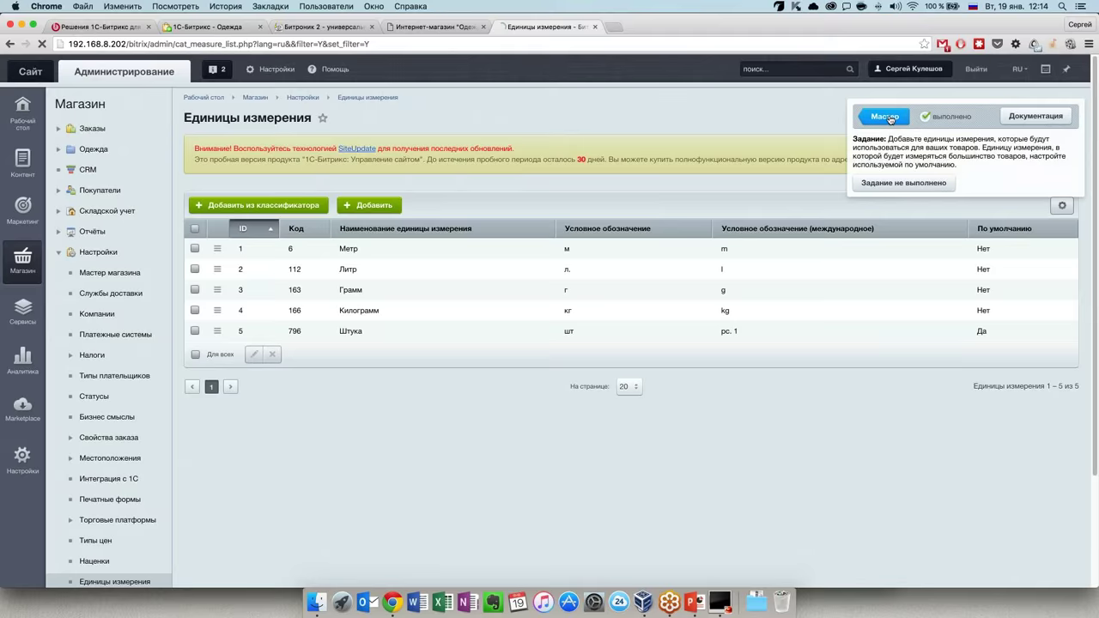
Mark the Типы плательщиков task done, then open Статусы заказов from the wizard
{"action": "scroll", "coordinate": [424, 370], "scroll_direction": "down", "scroll_amount": 2}
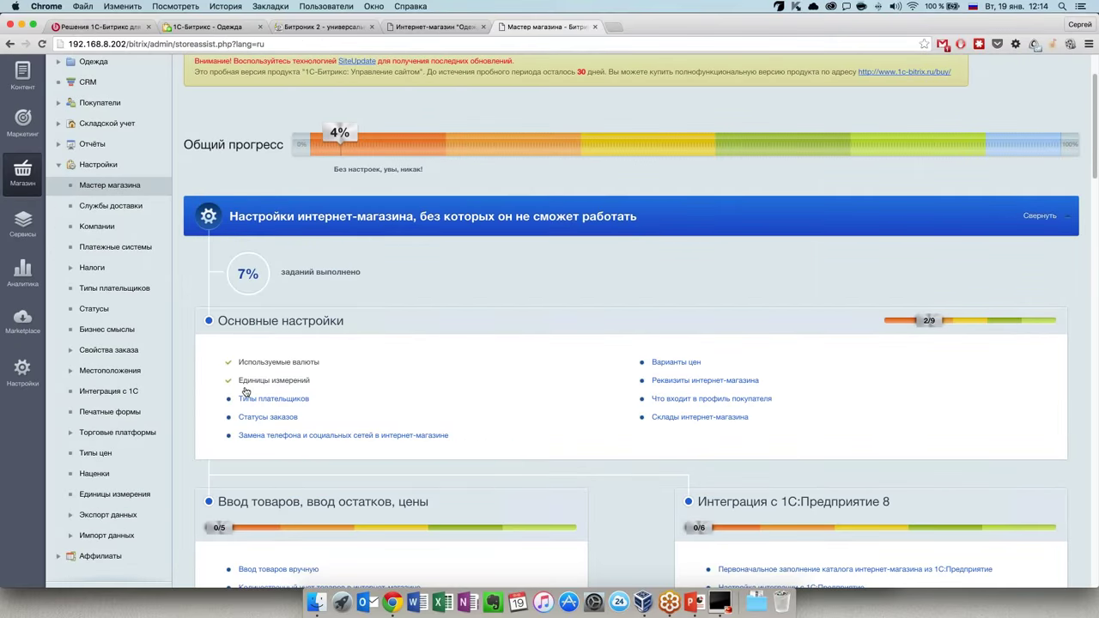
{"action": "left_click", "coordinate": [277, 400]}
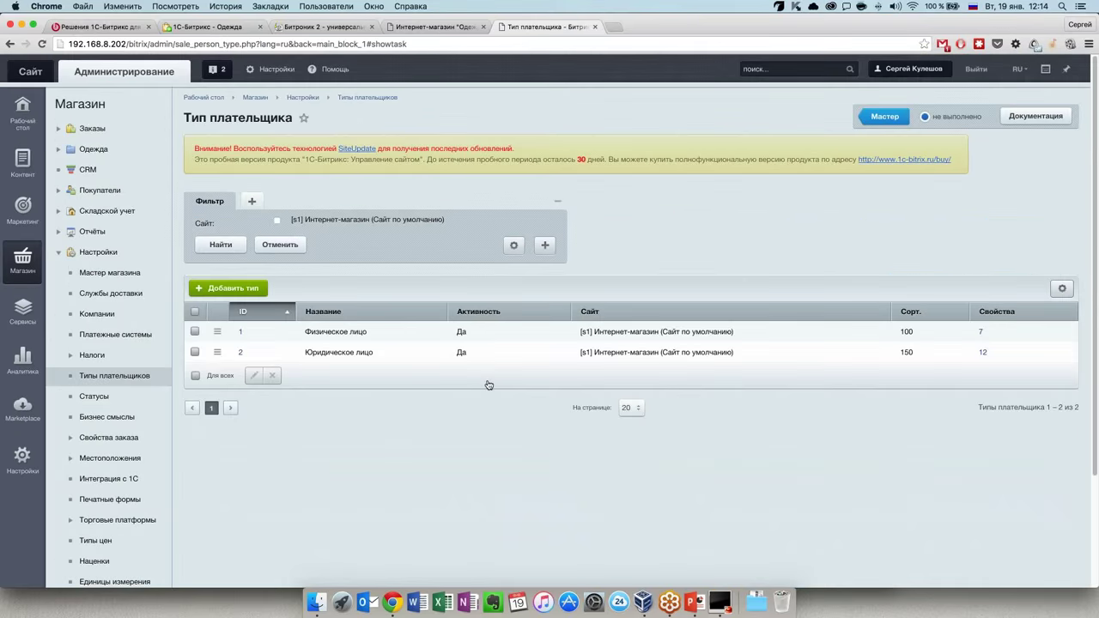
{"action": "scroll", "coordinate": [425, 361], "scroll_direction": "down", "scroll_amount": 1}
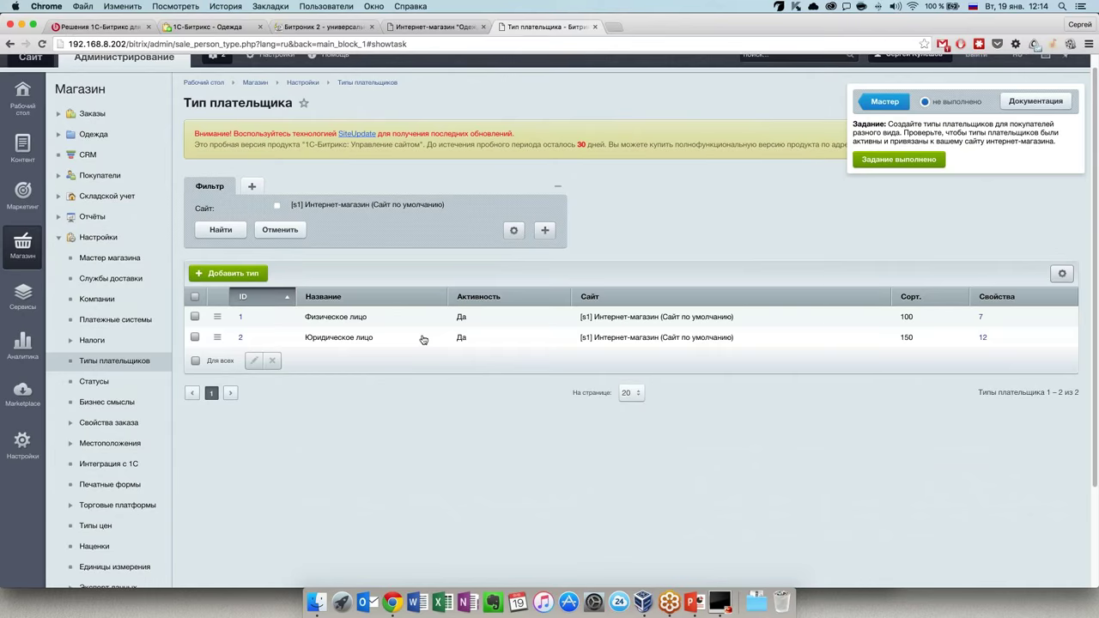
{"action": "left_click", "coordinate": [880, 162]}
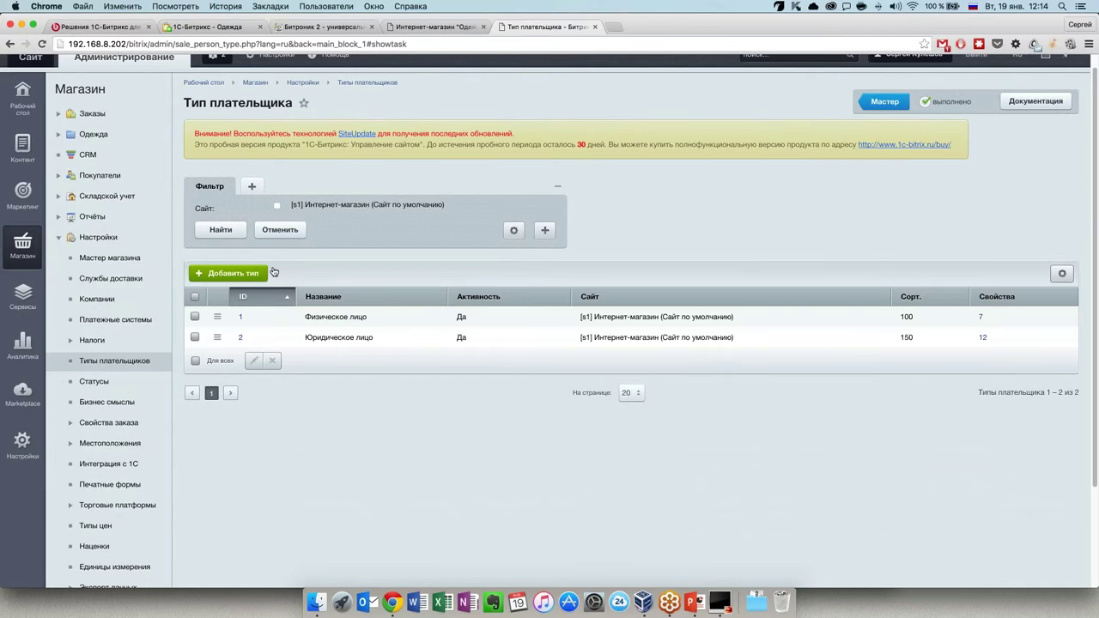
{"action": "left_click", "coordinate": [885, 101]}
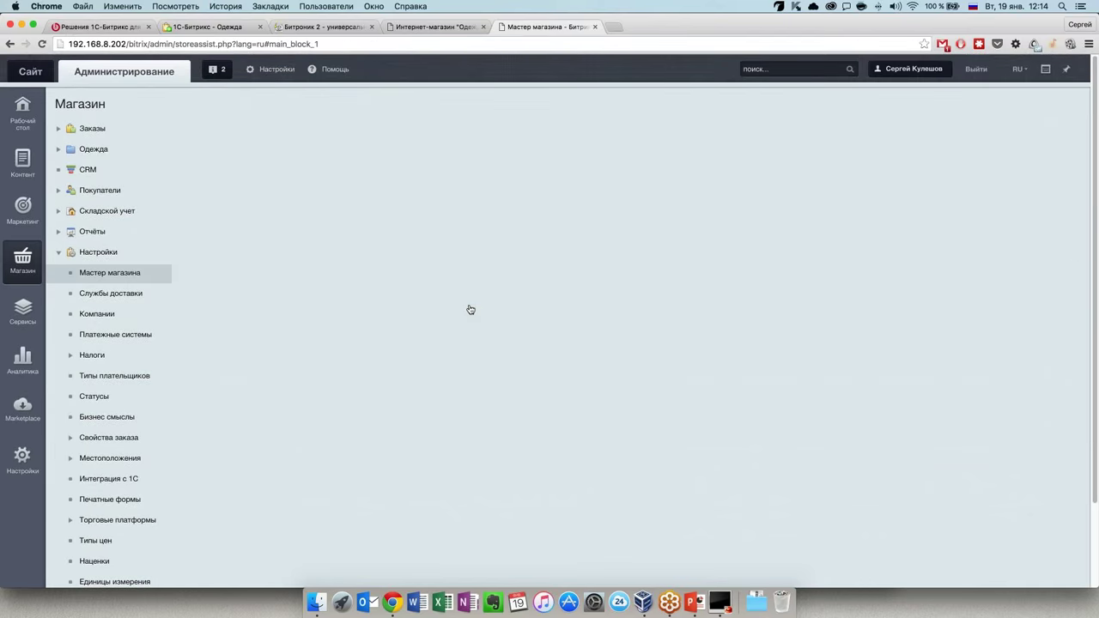
{"action": "left_click", "coordinate": [274, 166]}
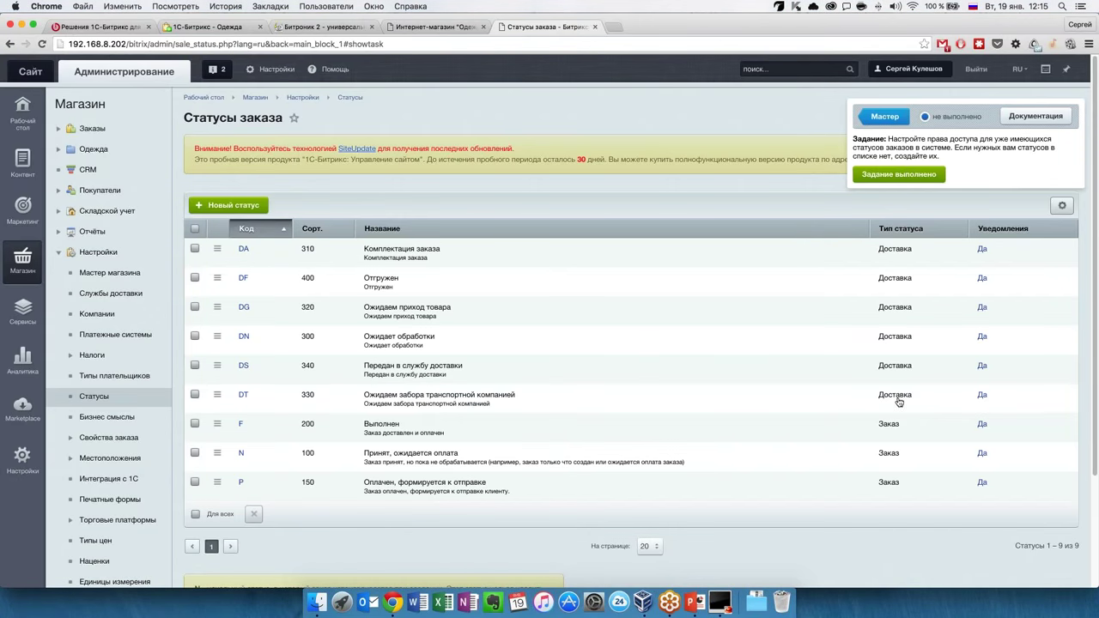
Select the DT status and open the Статусы заказов training lesson from the help notes
{"action": "left_click", "coordinate": [484, 393]}
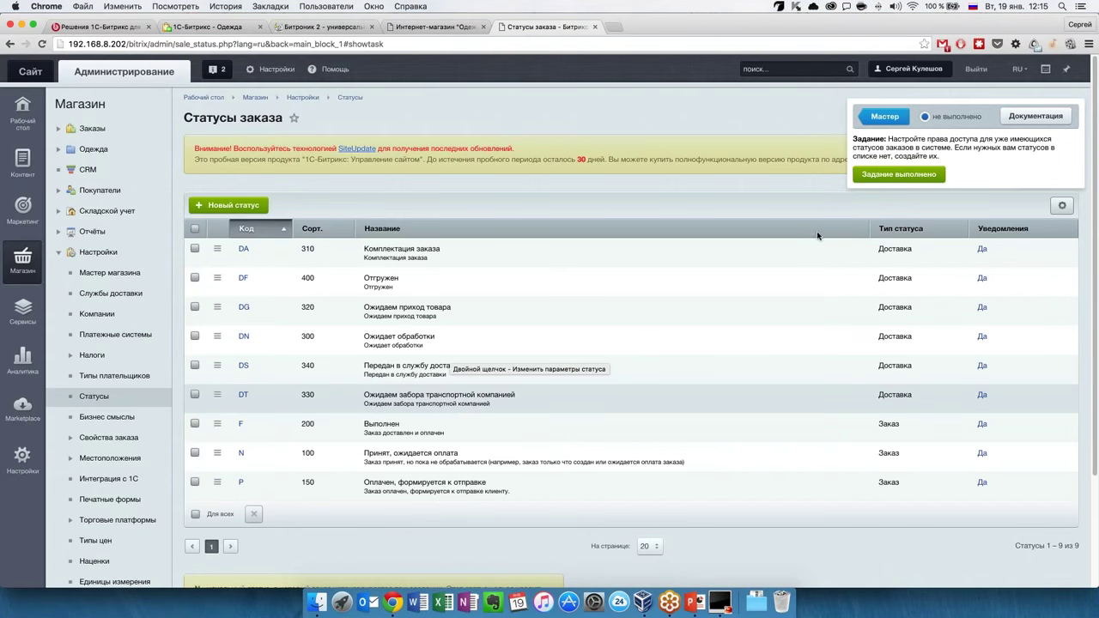
{"action": "left_click", "coordinate": [1033, 117]}
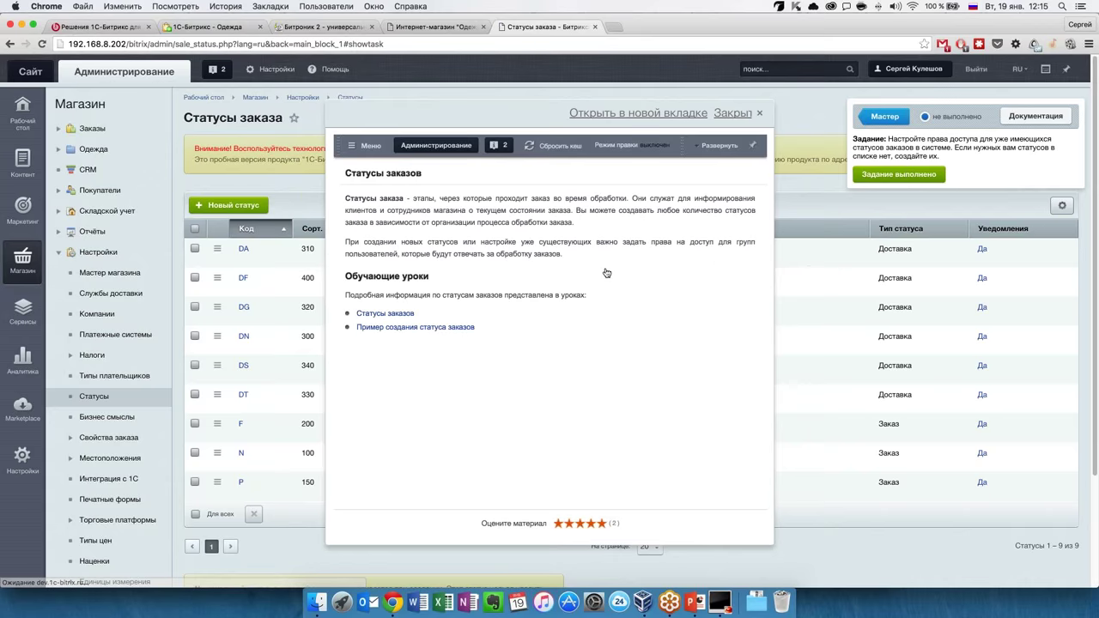
{"action": "left_click", "coordinate": [395, 318]}
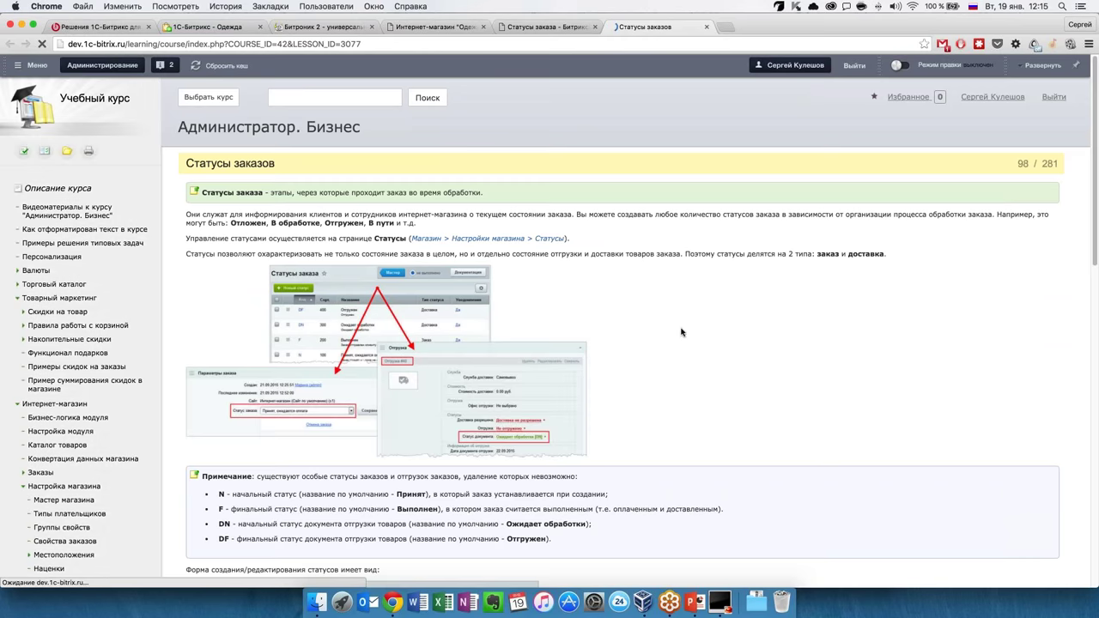
Read the lesson on the undeletable statuses N, F, DN and DF, then return to the admin tab
{"action": "scroll", "coordinate": [681, 337], "scroll_direction": "down", "scroll_amount": 1}
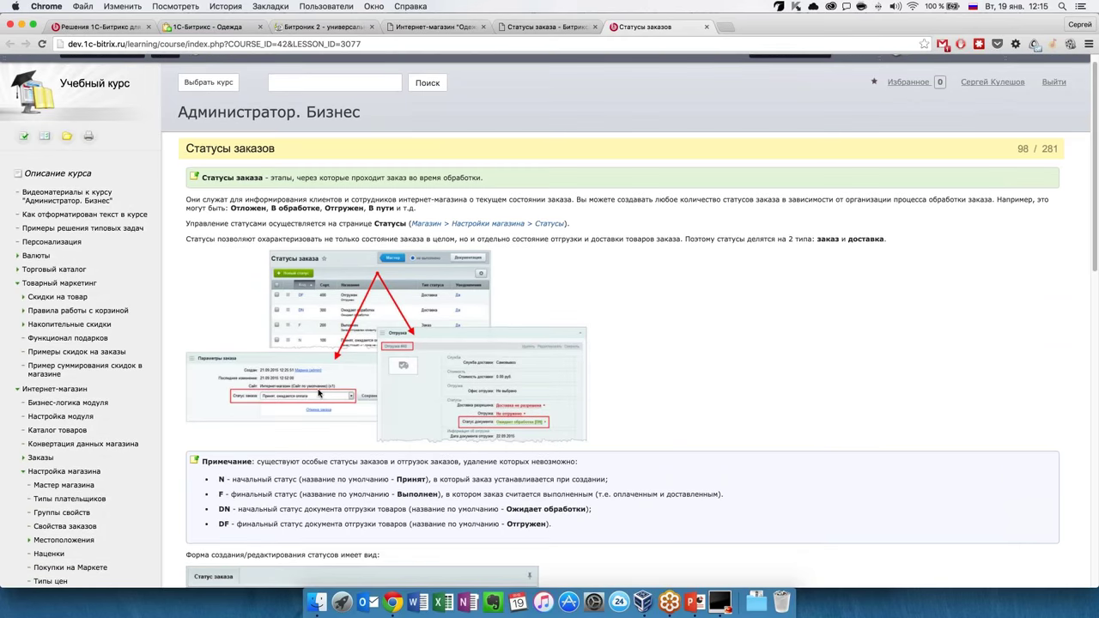
{"action": "scroll", "coordinate": [496, 413], "scroll_direction": "down", "scroll_amount": 5}
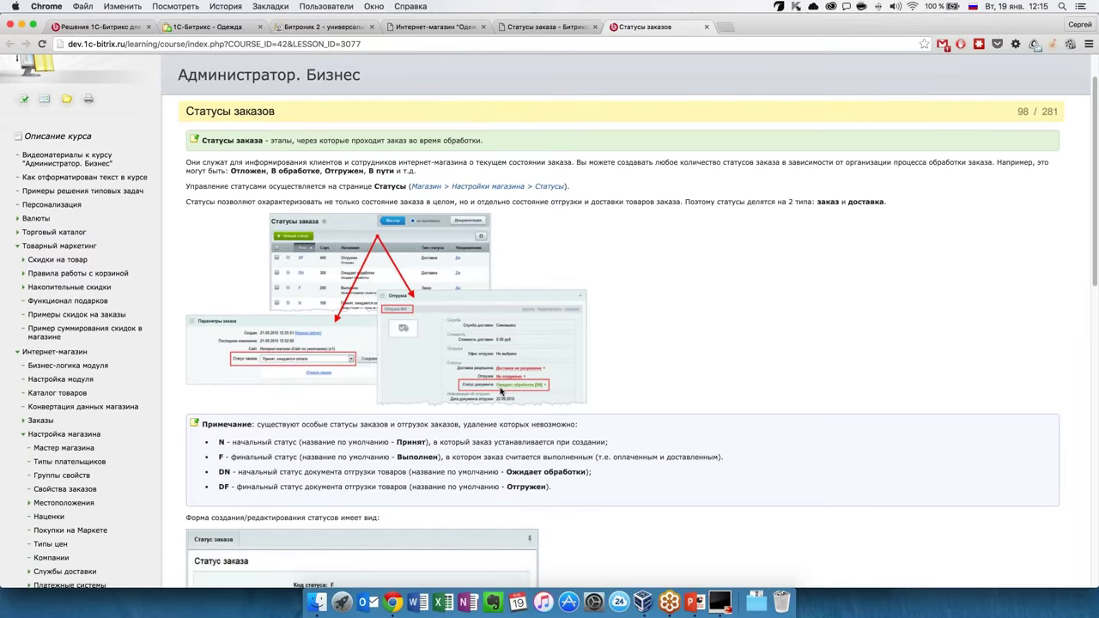
{"action": "scroll", "coordinate": [250, 380], "scroll_direction": "down", "scroll_amount": 2}
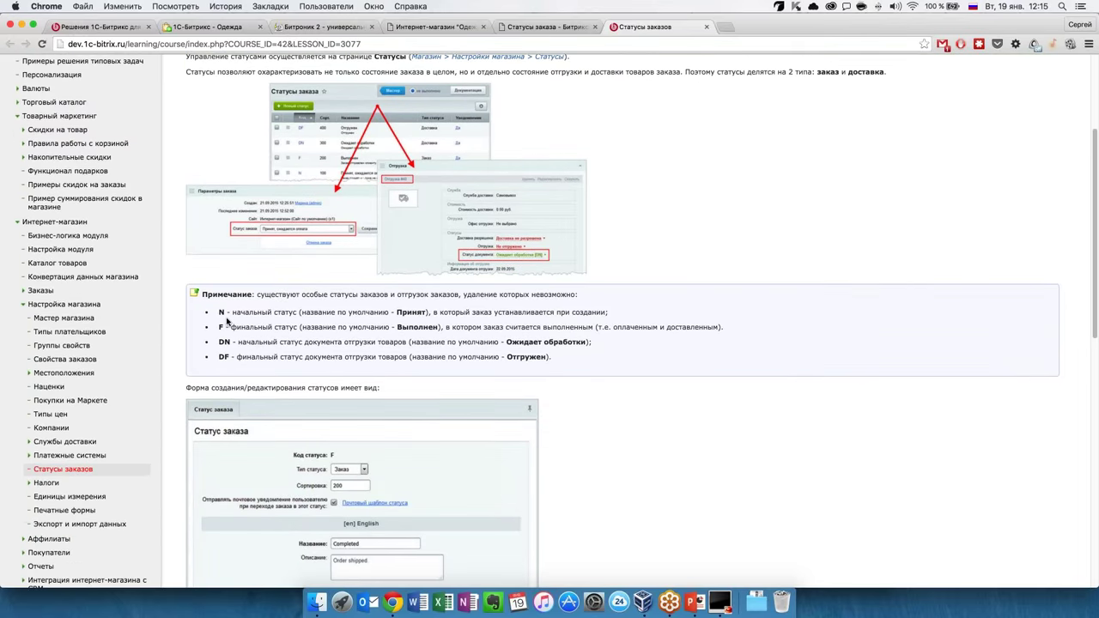
{"action": "left_click_drag", "start_coordinate": [216, 312], "coordinate": [365, 372]}
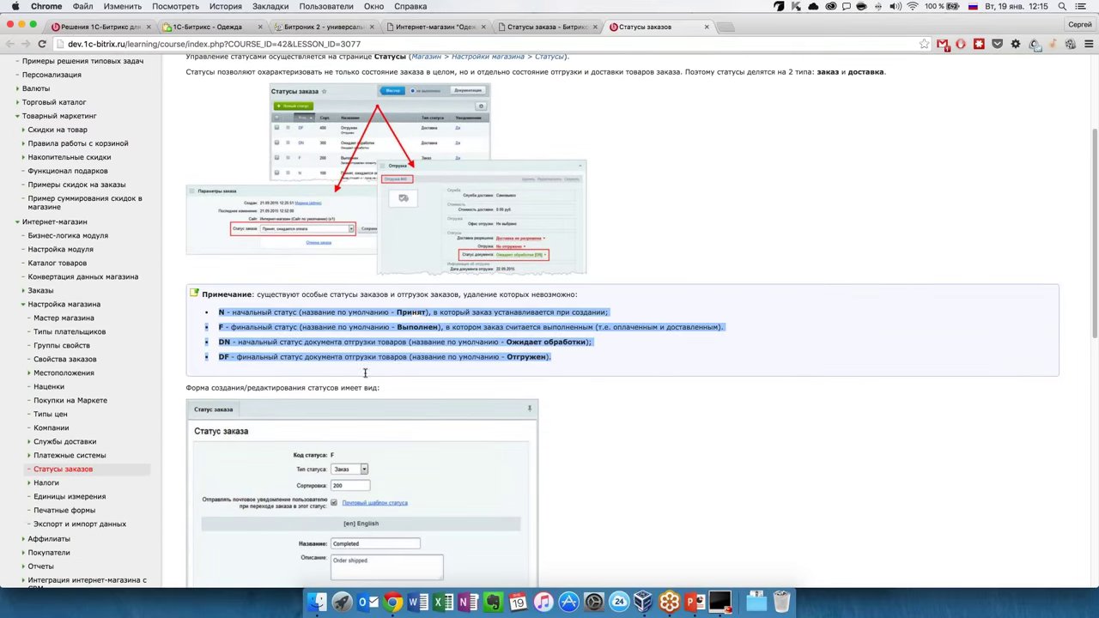
{"action": "left_click", "coordinate": [608, 369]}
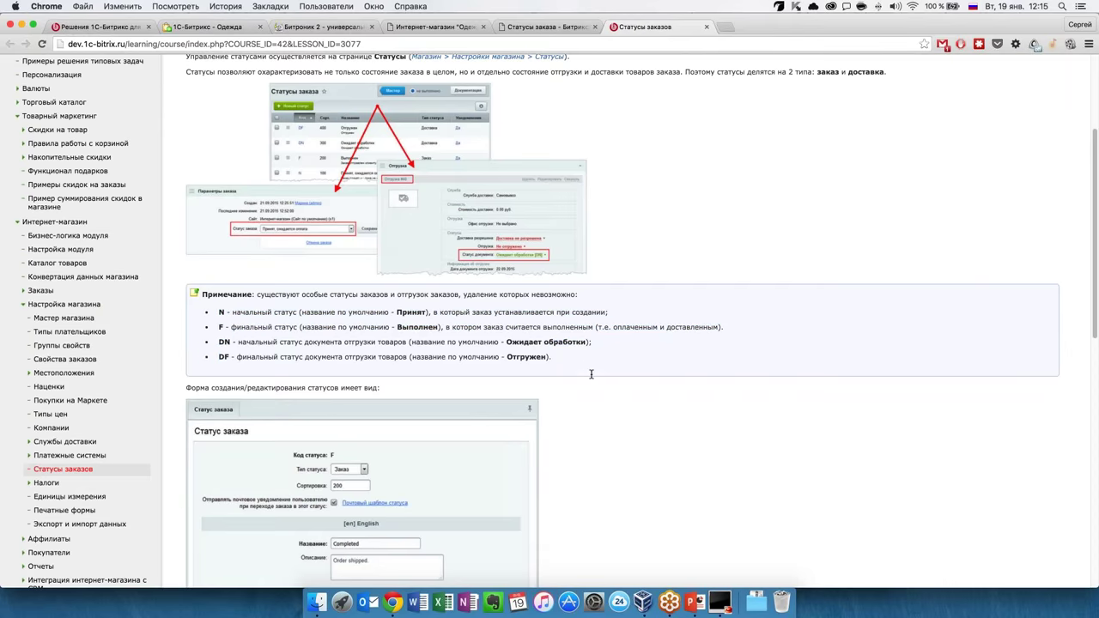
{"action": "scroll", "coordinate": [591, 375], "scroll_direction": "down", "scroll_amount": 3}
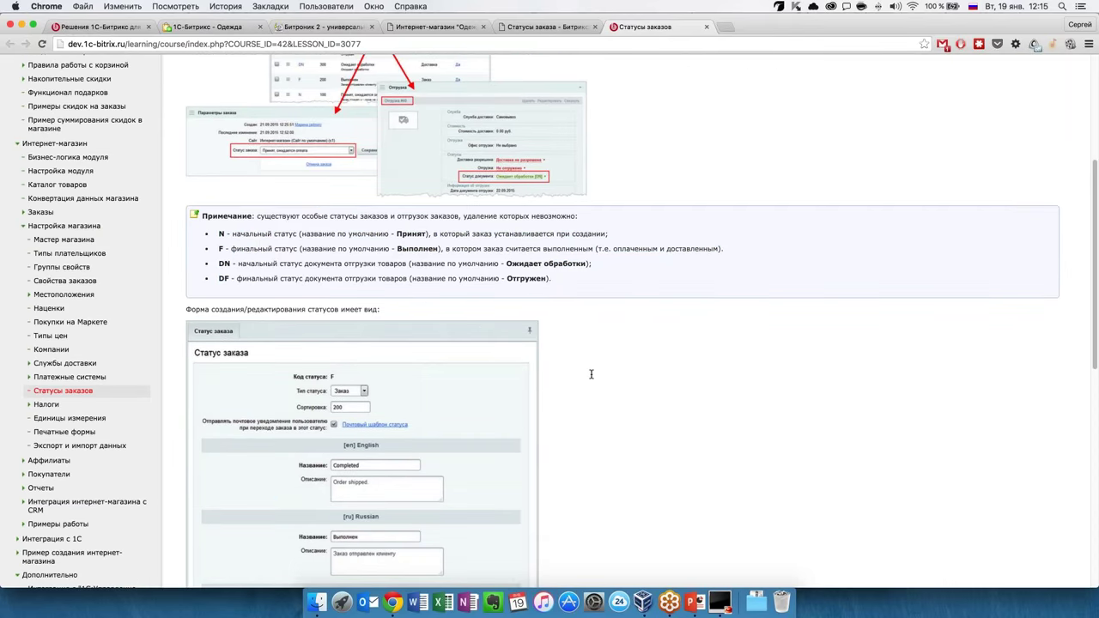
{"action": "scroll", "coordinate": [591, 374], "scroll_direction": "down", "scroll_amount": 10}
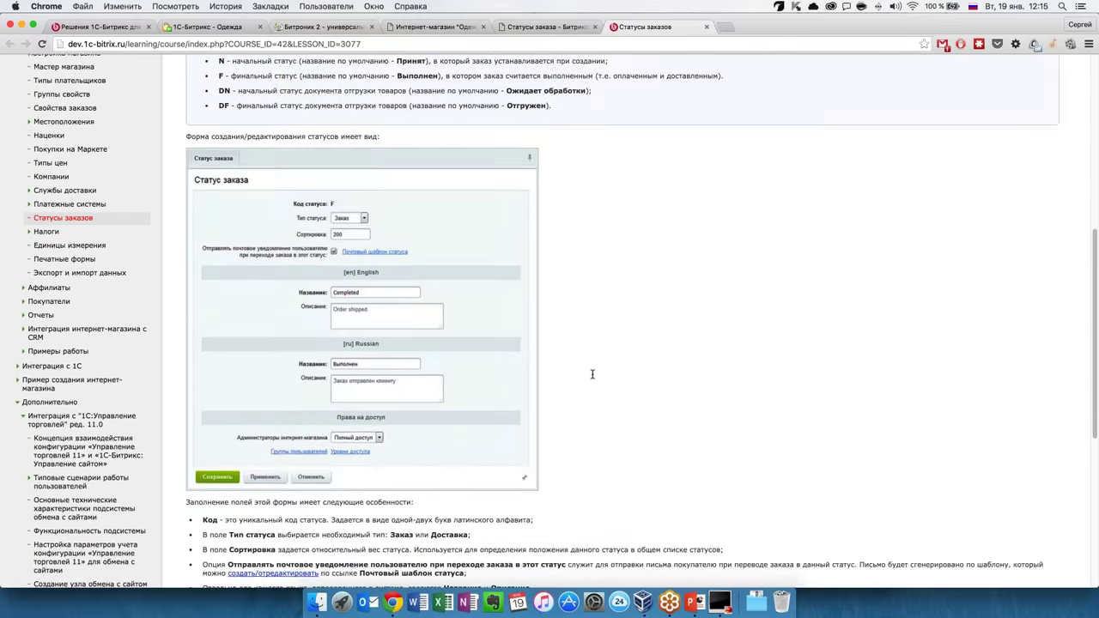
{"action": "scroll", "coordinate": [558, 375], "scroll_direction": "down", "scroll_amount": 2}
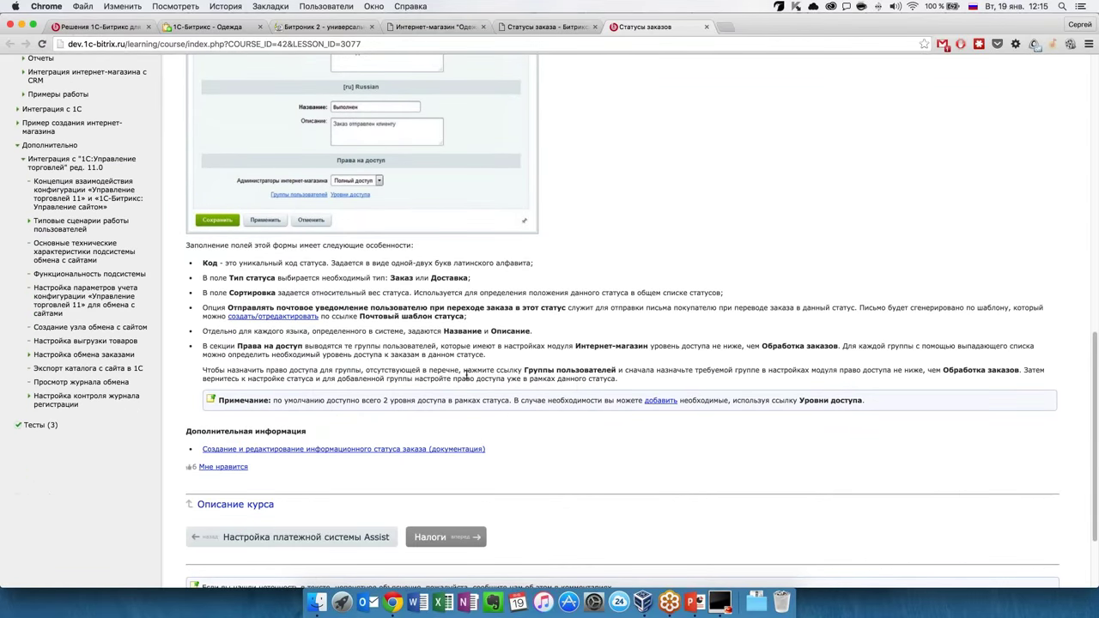
{"action": "scroll", "coordinate": [466, 375], "scroll_direction": "up", "scroll_amount": 20}
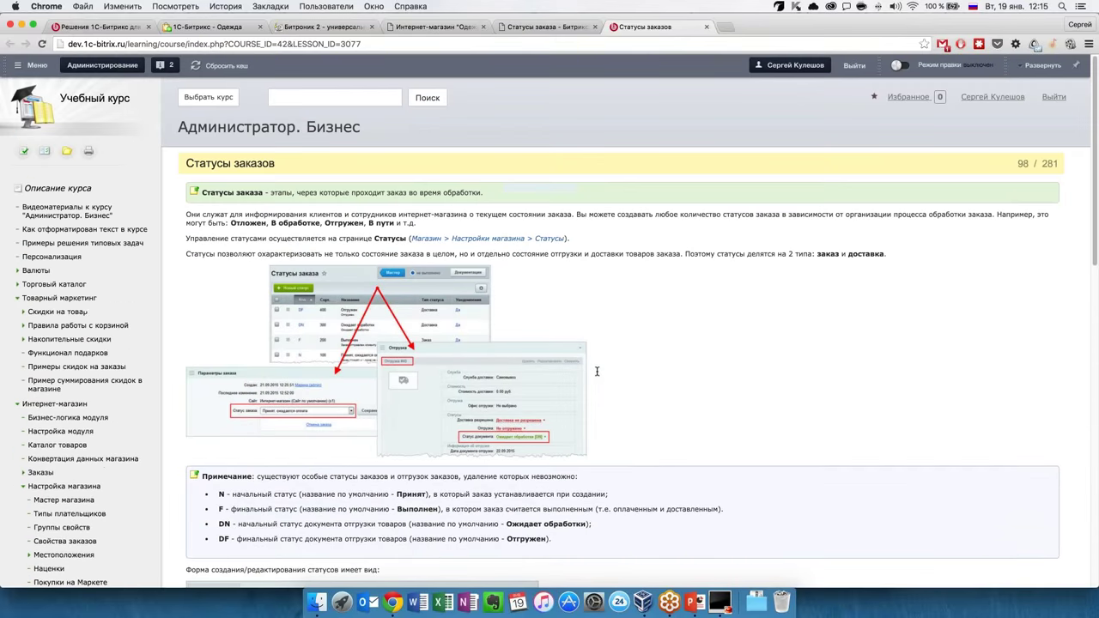
{"action": "left_click", "coordinate": [547, 28]}
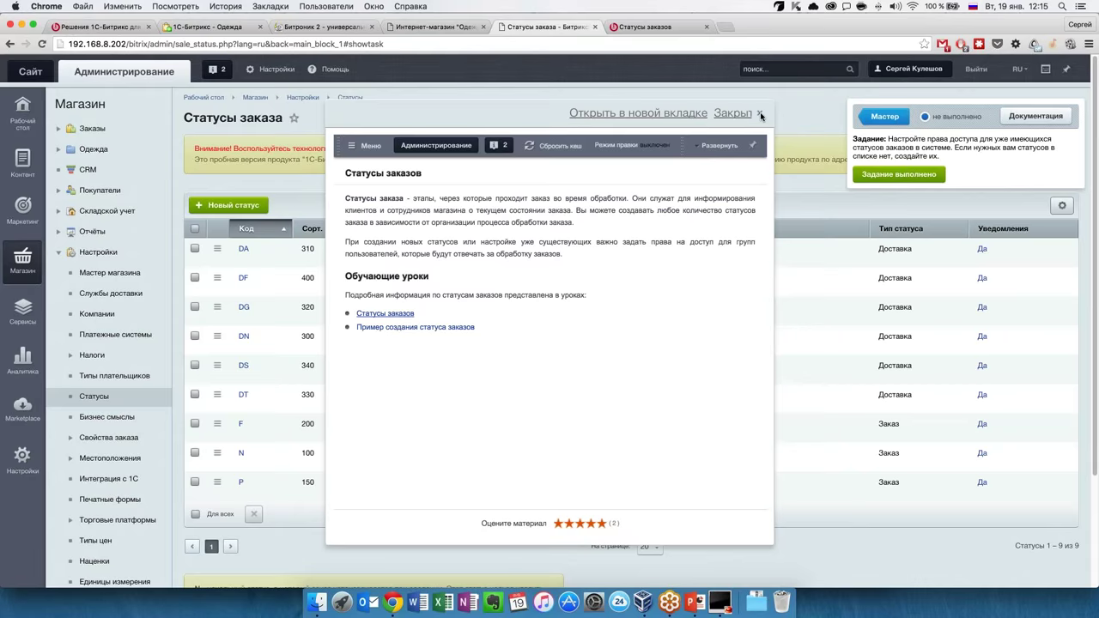
Close the help, mark Статусы заказов done, and review the wizard progress with basic settings at 4 of 9
{"action": "left_click", "coordinate": [761, 116]}
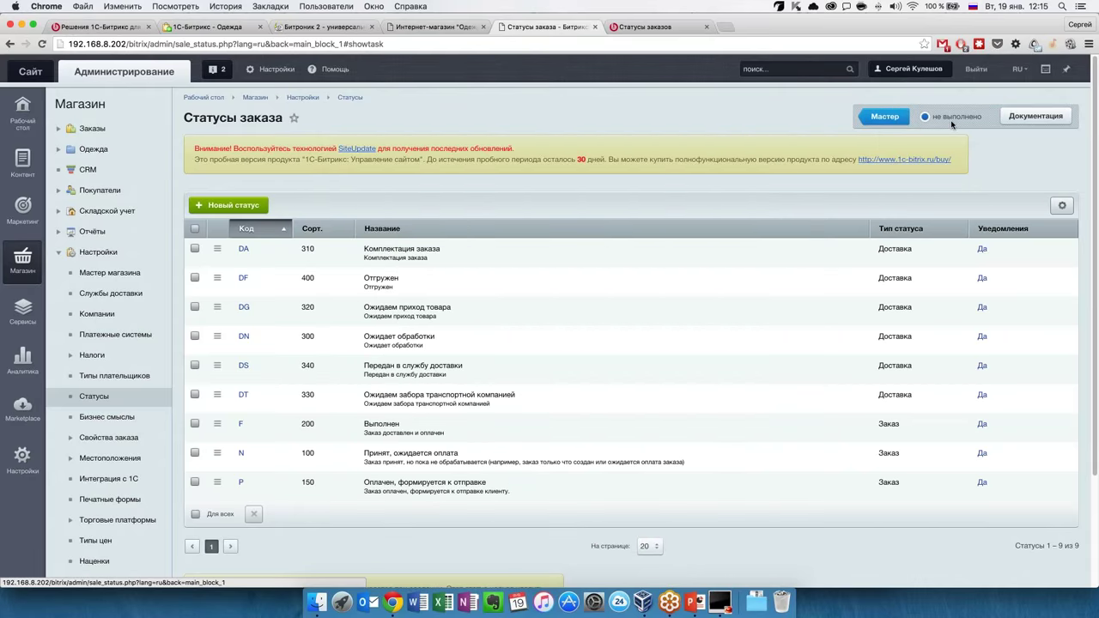
{"action": "left_click", "coordinate": [889, 178]}
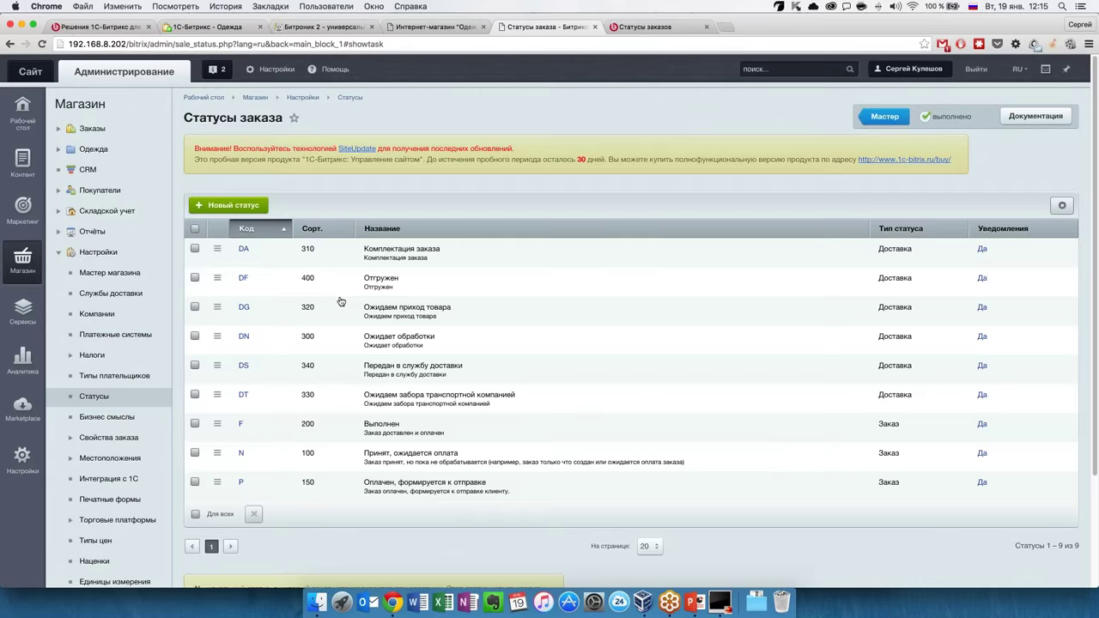
{"action": "left_click", "coordinate": [882, 115]}
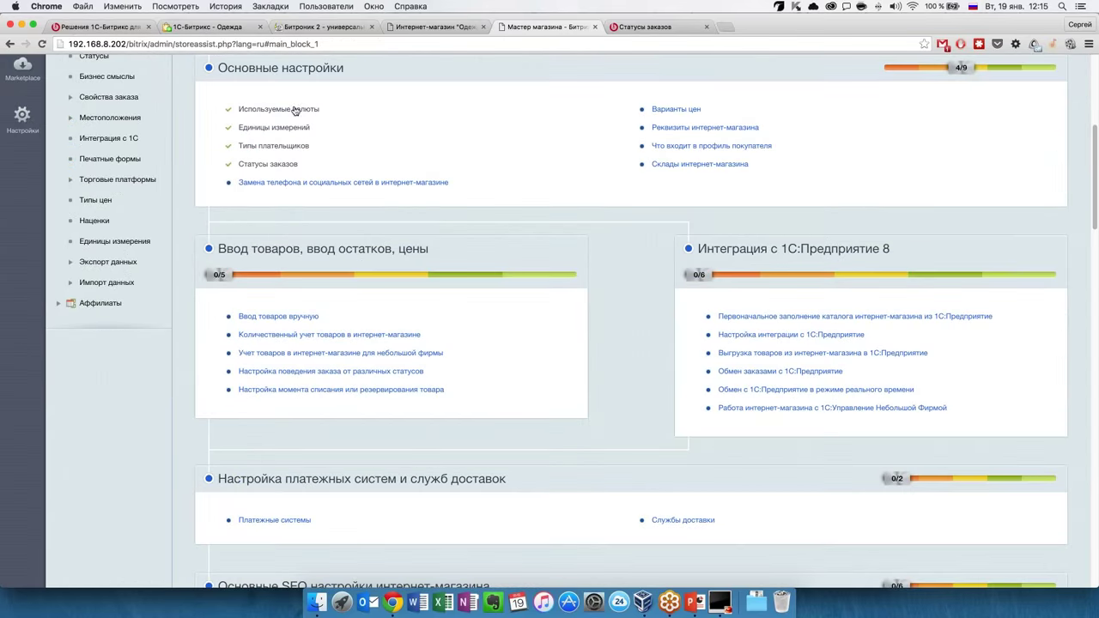
{"action": "scroll", "coordinate": [255, 136], "scroll_direction": "up", "scroll_amount": 2}
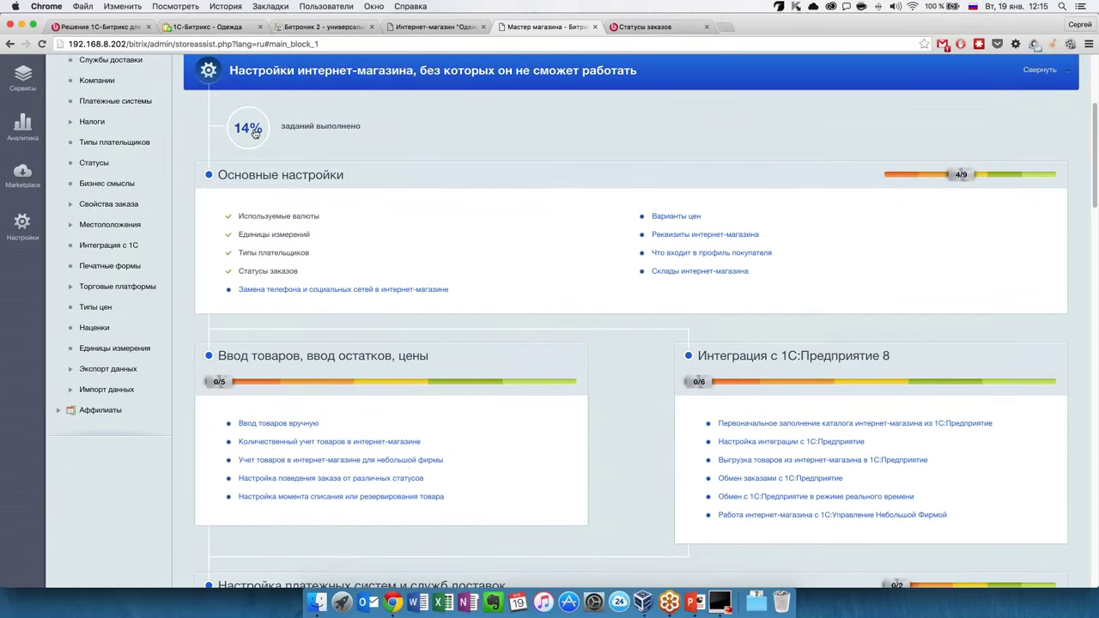
{"action": "scroll", "coordinate": [260, 179], "scroll_direction": "up", "scroll_amount": 5}
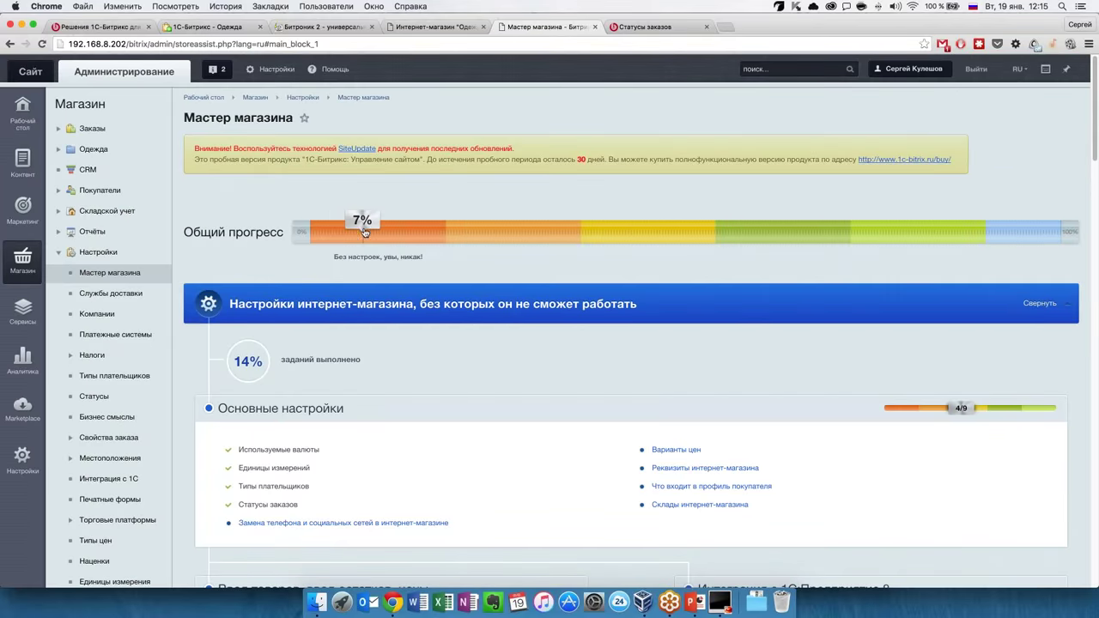
{"action": "scroll", "coordinate": [398, 375], "scroll_direction": "down", "scroll_amount": 1}
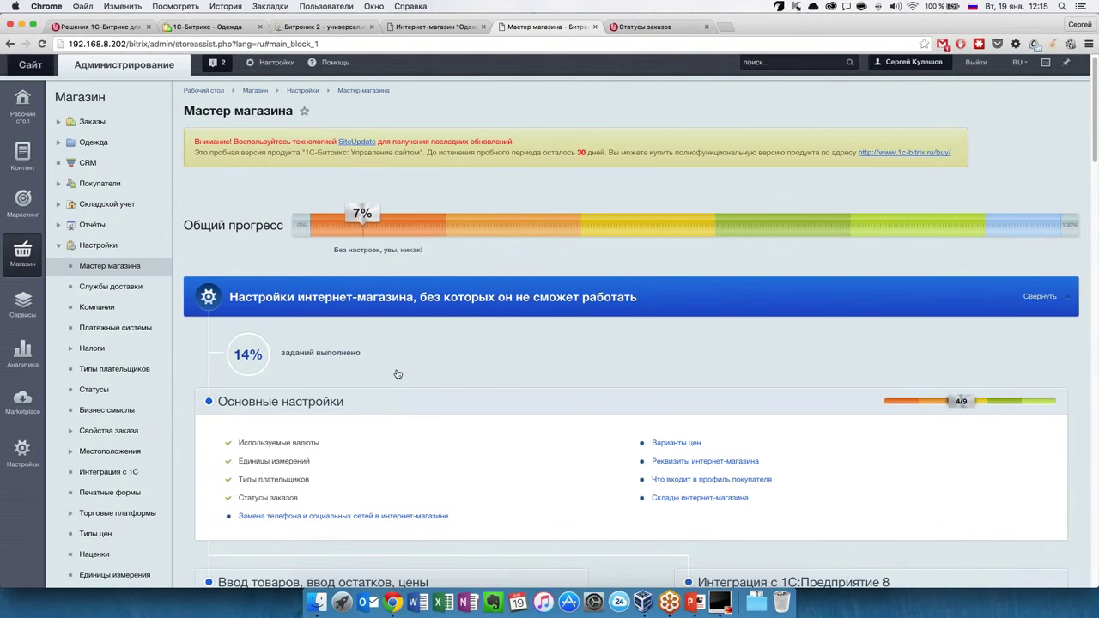
{"action": "scroll", "coordinate": [403, 368], "scroll_direction": "down", "scroll_amount": 10}
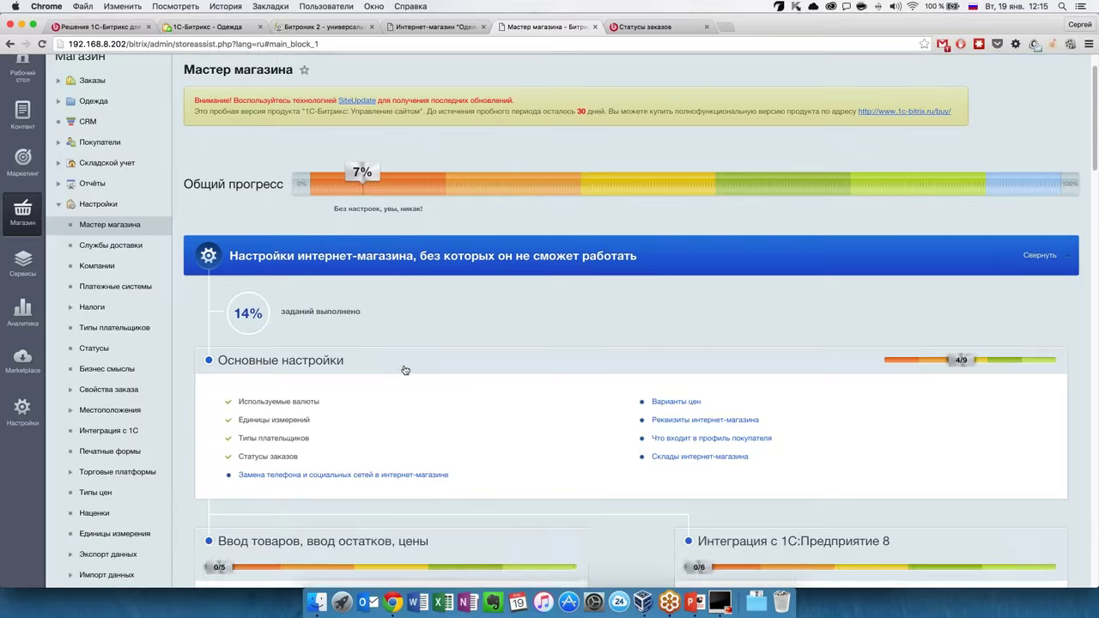
{"action": "scroll", "coordinate": [406, 371], "scroll_direction": "down", "scroll_amount": 7}
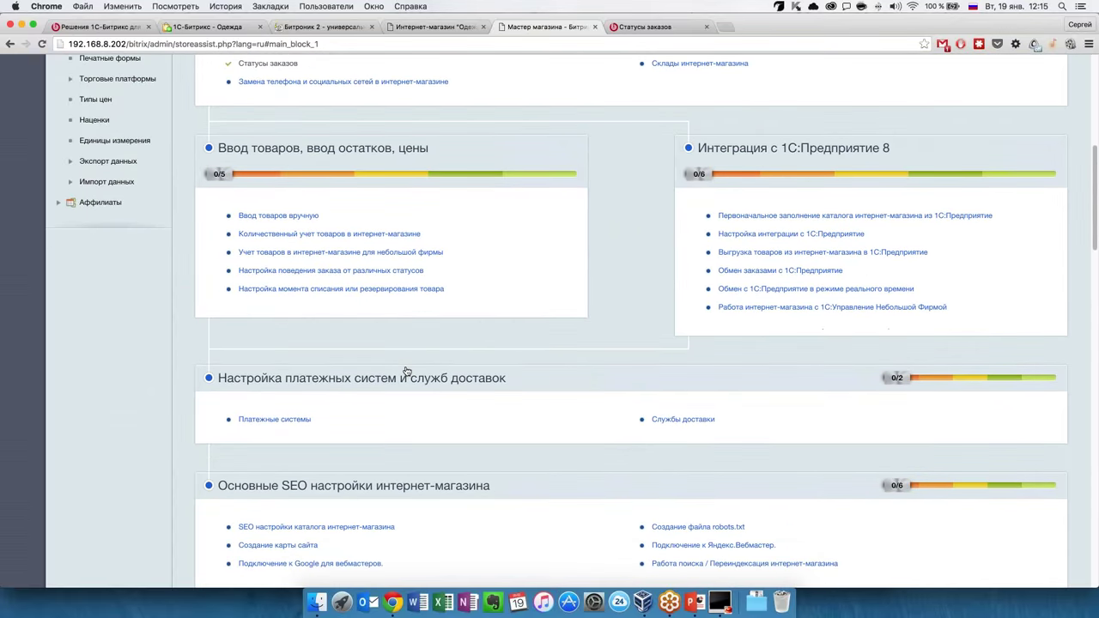
{"action": "scroll", "coordinate": [444, 375], "scroll_direction": "up", "scroll_amount": 8}
{"action": "scroll", "coordinate": [446, 375], "scroll_direction": "up", "scroll_amount": 5}
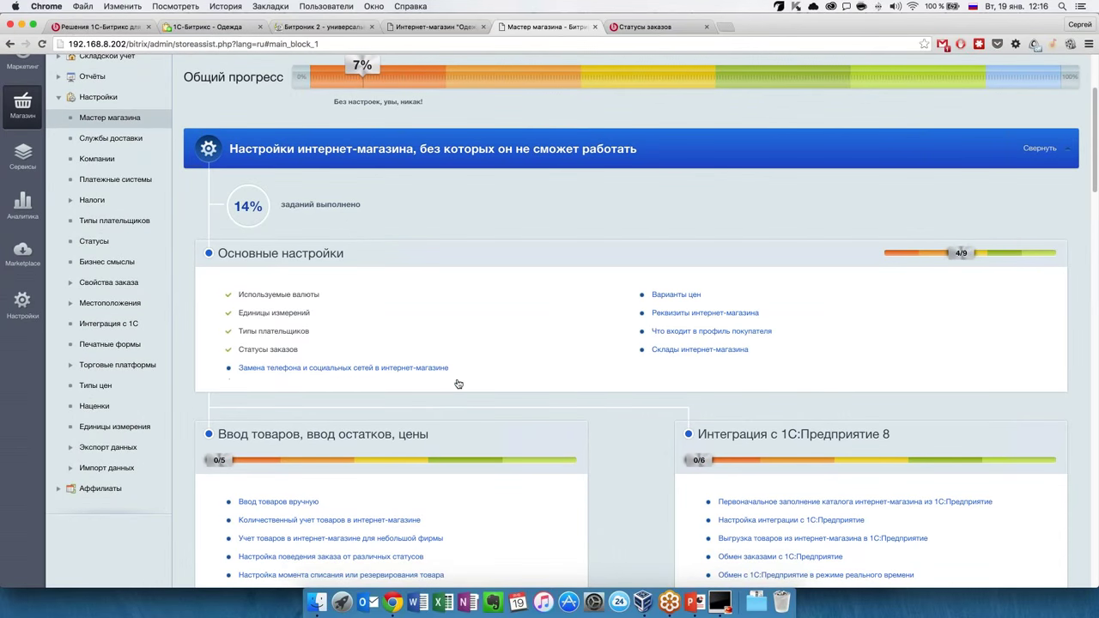
{"action": "left_click", "coordinate": [267, 369]}
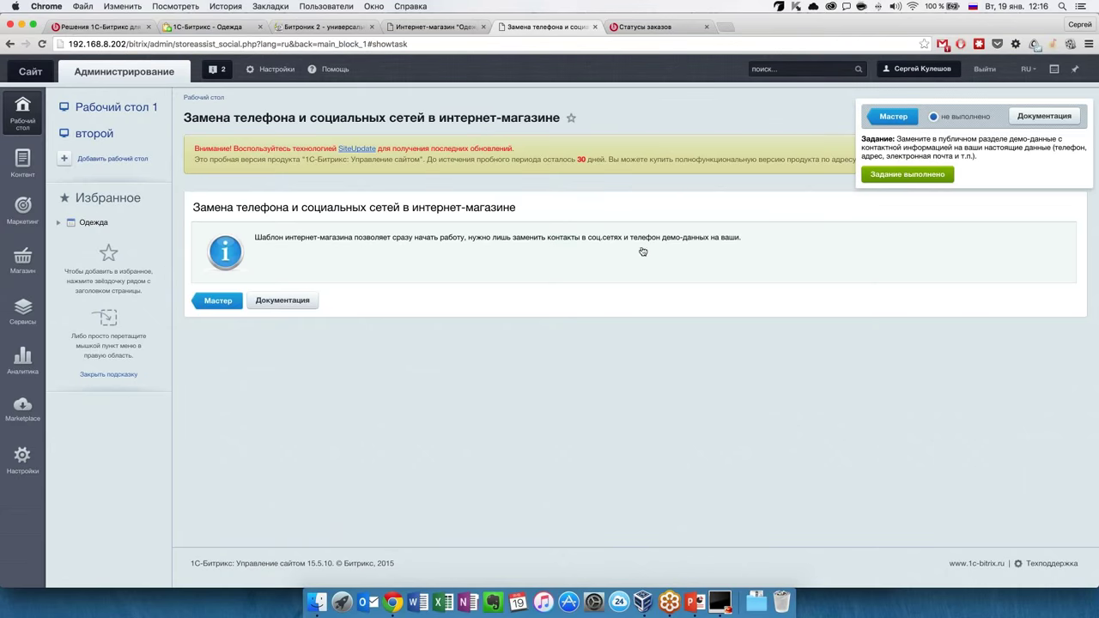
{"action": "left_click", "coordinate": [300, 307]}
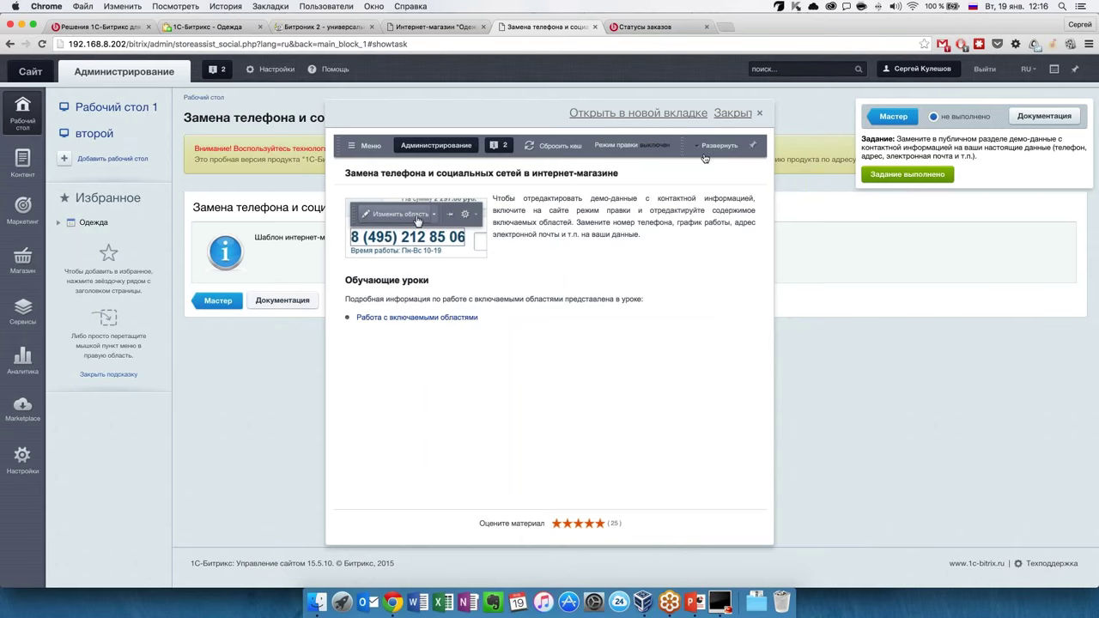
{"action": "left_click", "coordinate": [760, 115]}
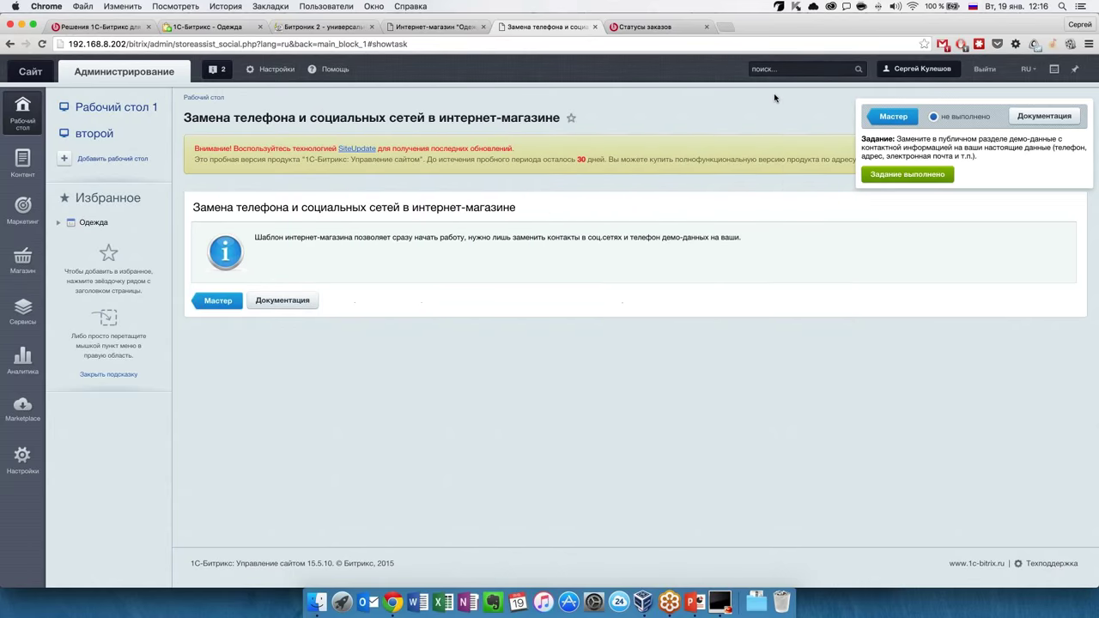
Open the Мастер магазина overview and look over its task checklist and progress bars
{"action": "left_click", "coordinate": [910, 120]}
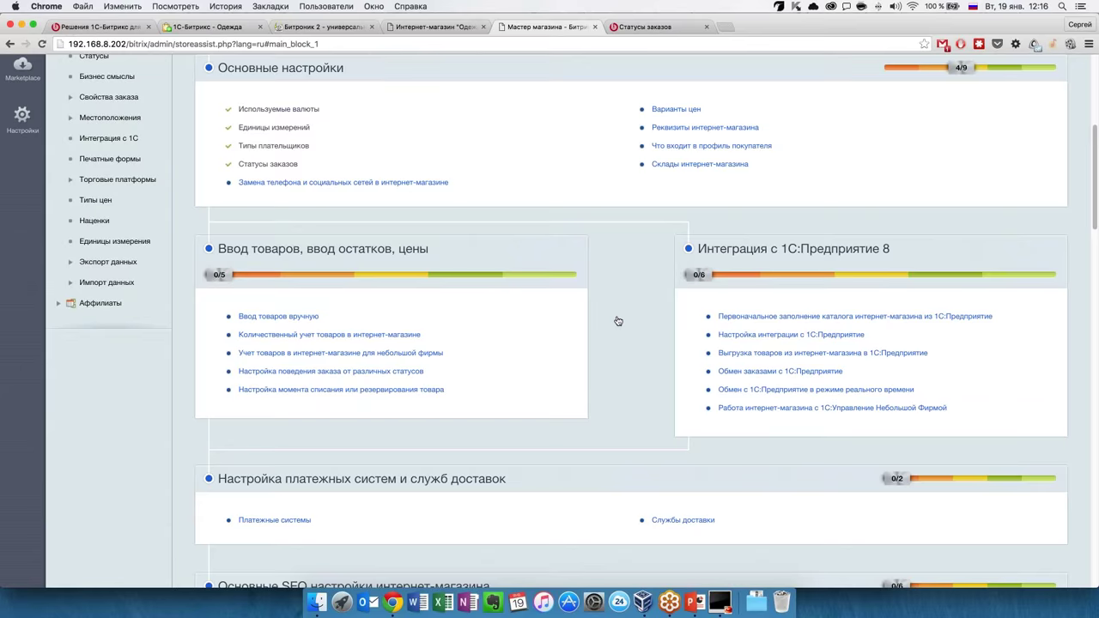
{"action": "scroll", "coordinate": [618, 321], "scroll_direction": "up", "scroll_amount": 2}
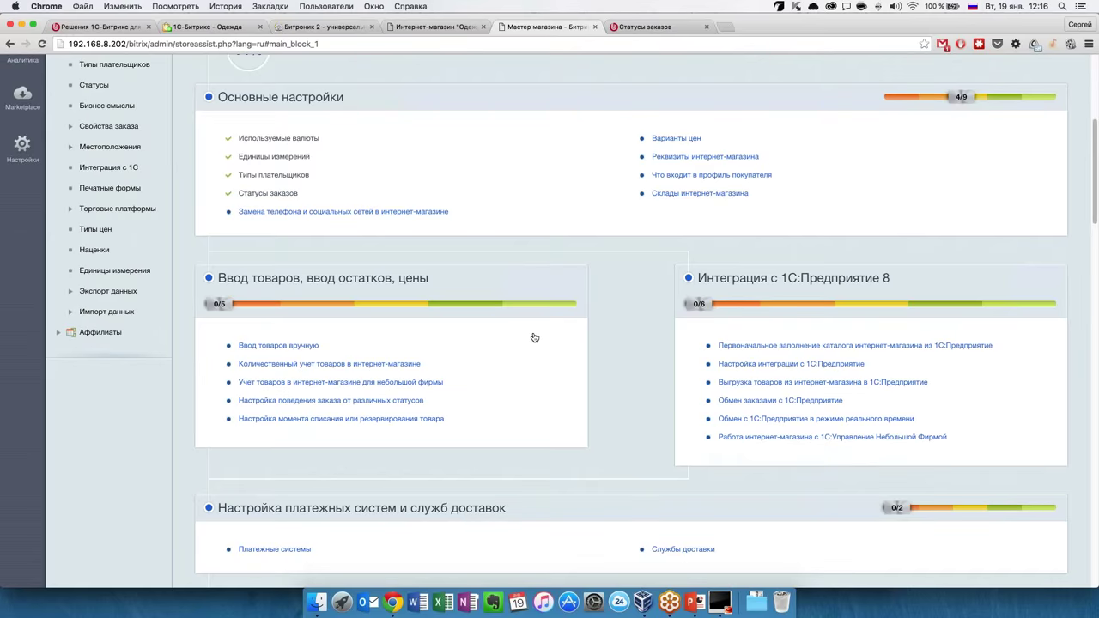
{"action": "scroll", "coordinate": [534, 337], "scroll_direction": "down", "scroll_amount": 1}
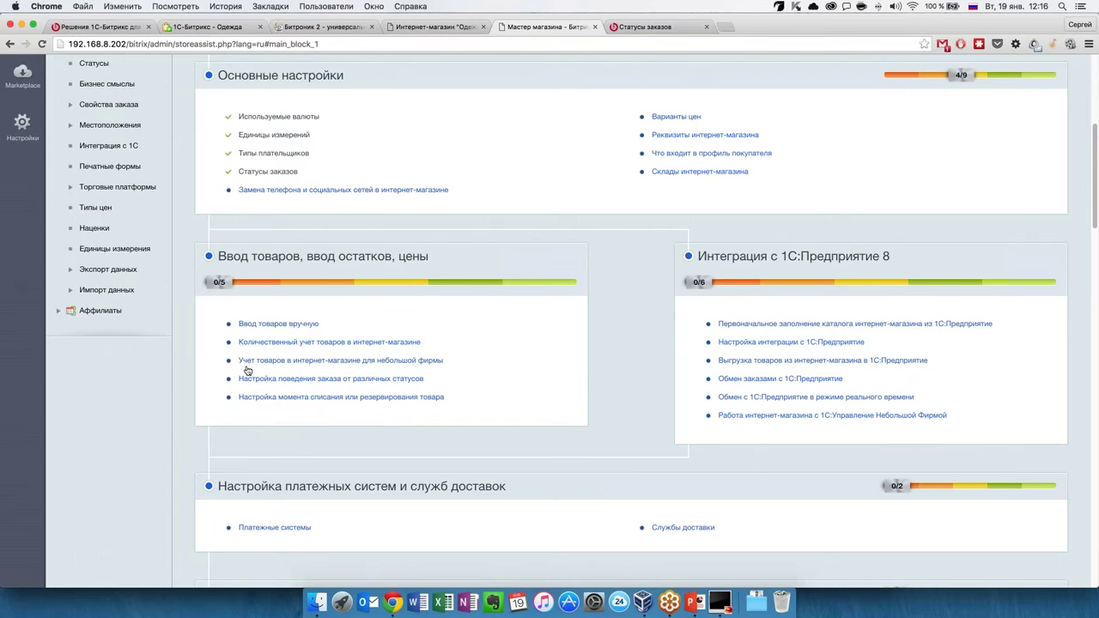
Open Ввод товаров вручную and browse the Одежда list's sections Обувь, Платья and offer-based items
{"action": "left_click", "coordinate": [294, 324]}
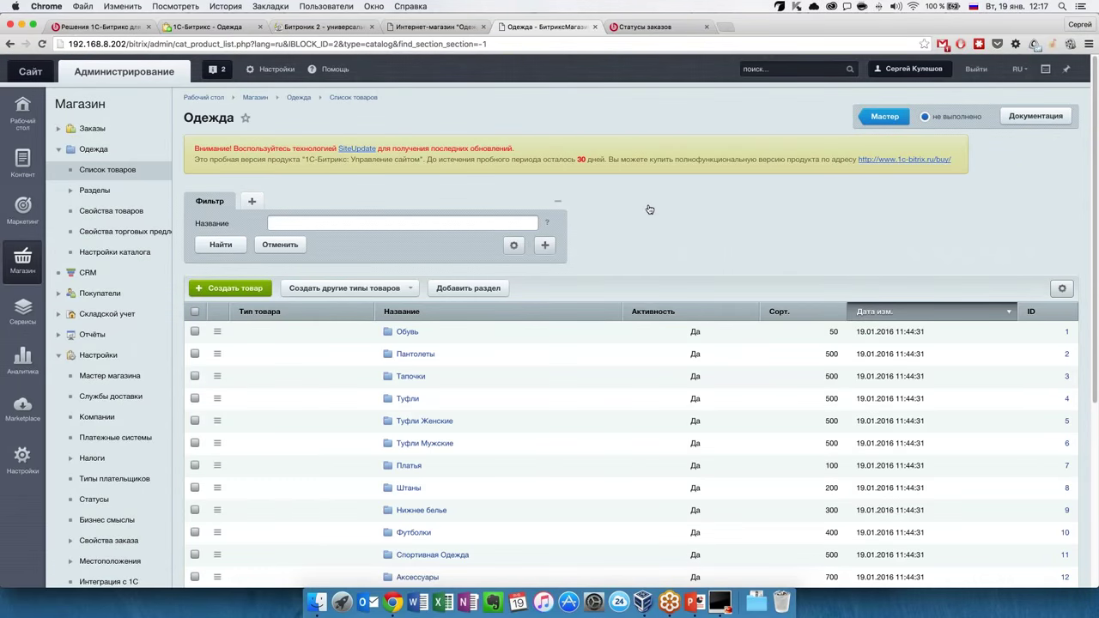
{"action": "scroll", "coordinate": [650, 210], "scroll_direction": "down", "scroll_amount": 1}
{"action": "scroll", "coordinate": [650, 209], "scroll_direction": "down", "scroll_amount": 1}
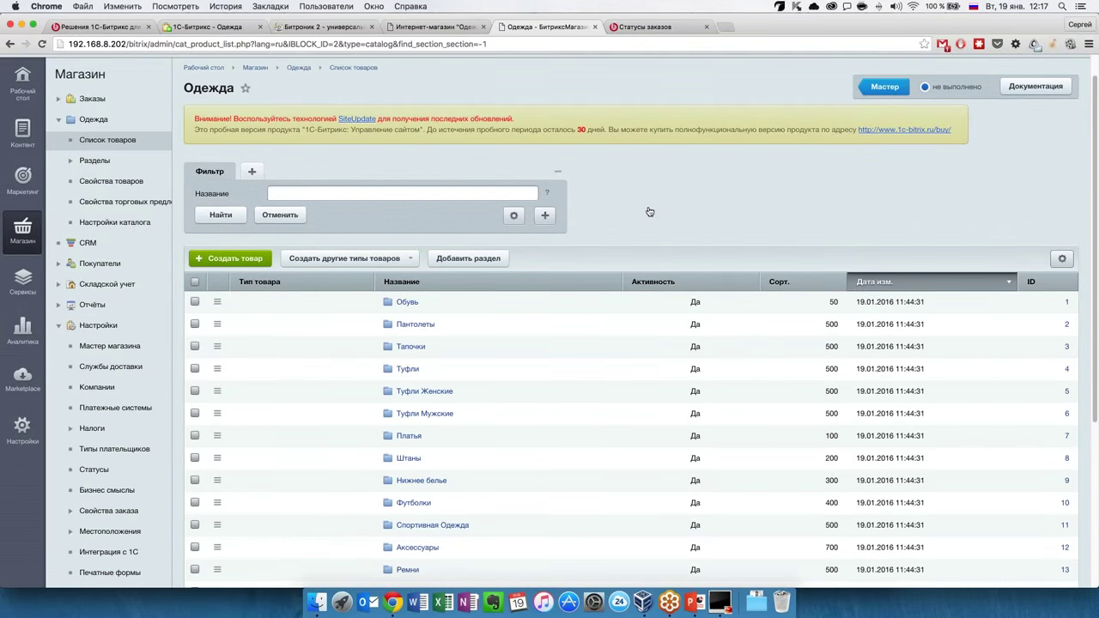
{"action": "scroll", "coordinate": [650, 213], "scroll_direction": "down", "scroll_amount": 6}
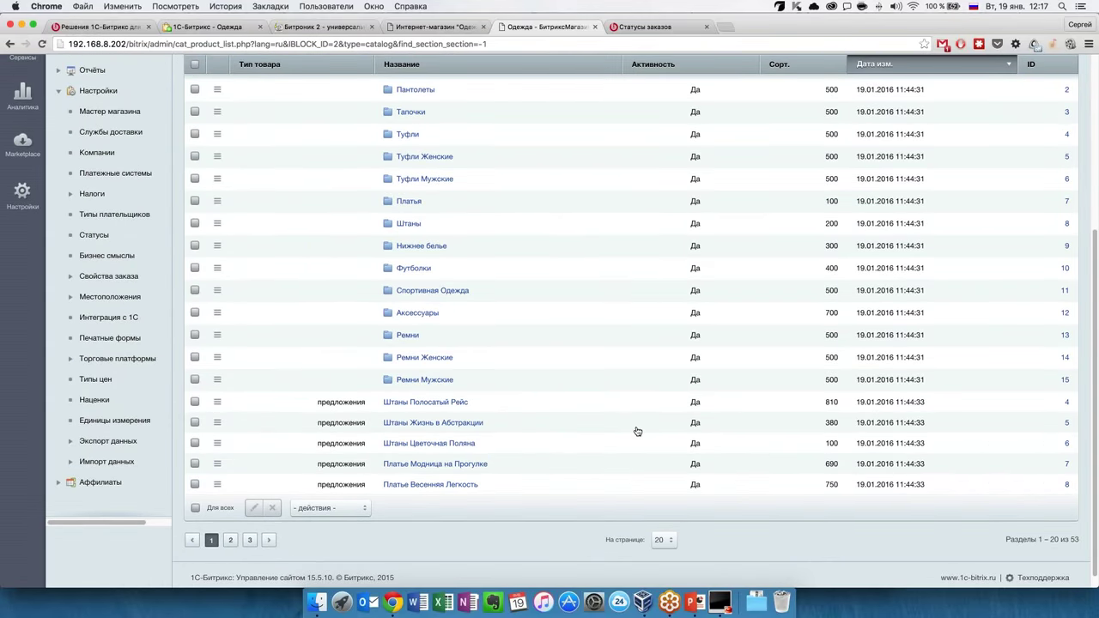
{"action": "scroll", "coordinate": [637, 431], "scroll_direction": "up", "scroll_amount": 3}
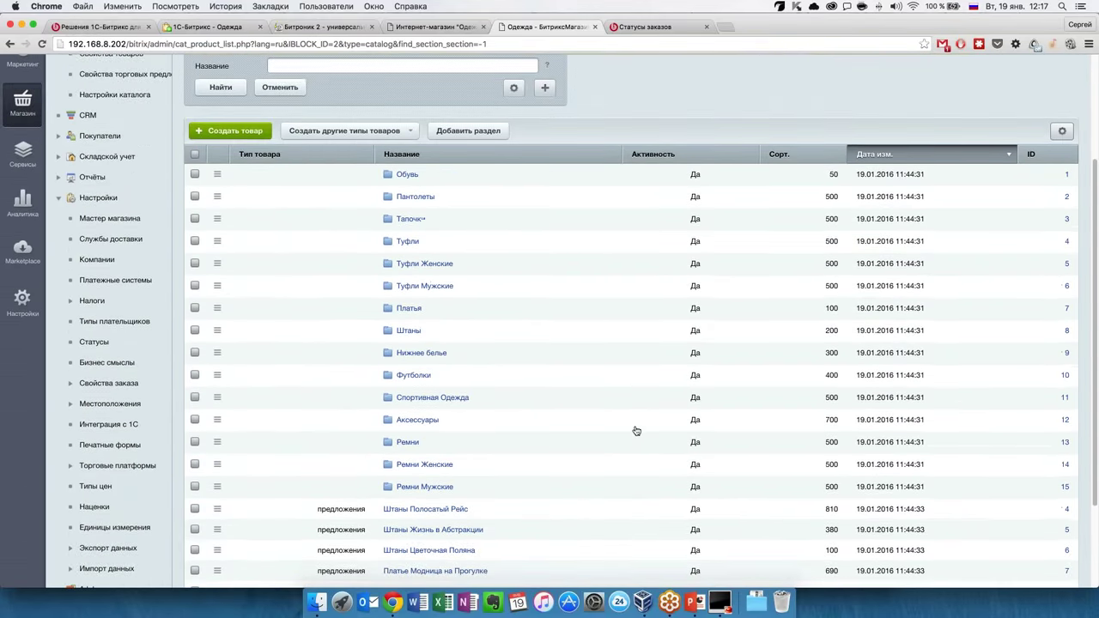
{"action": "scroll", "coordinate": [636, 431], "scroll_direction": "down", "scroll_amount": 1}
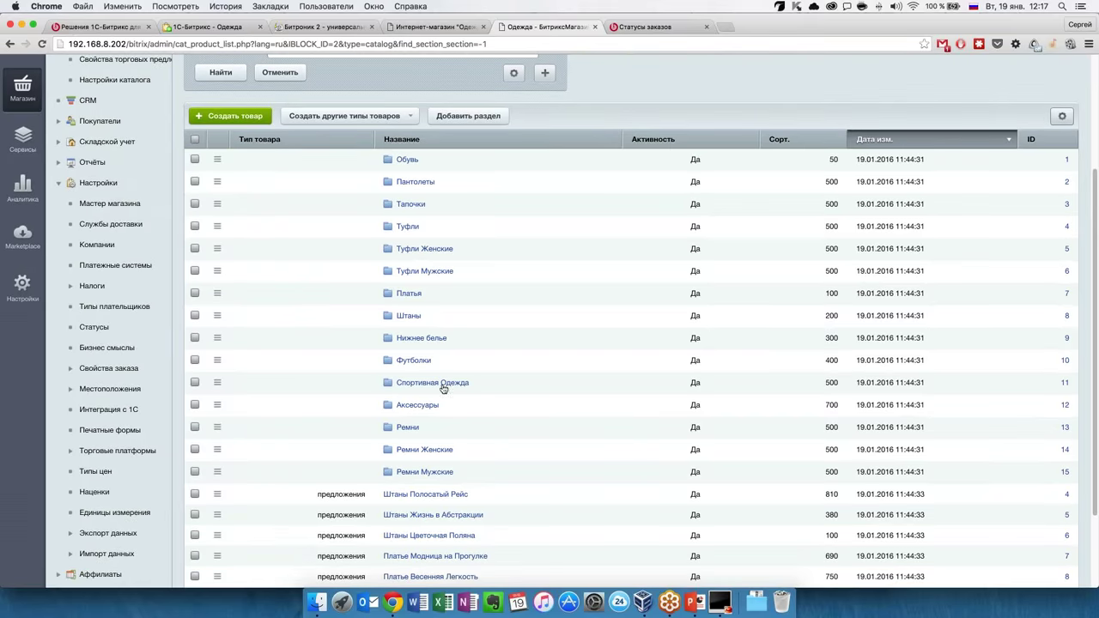
{"action": "scroll", "coordinate": [443, 389], "scroll_direction": "down", "scroll_amount": 1}
{"action": "scroll", "coordinate": [518, 374], "scroll_direction": "down", "scroll_amount": 1}
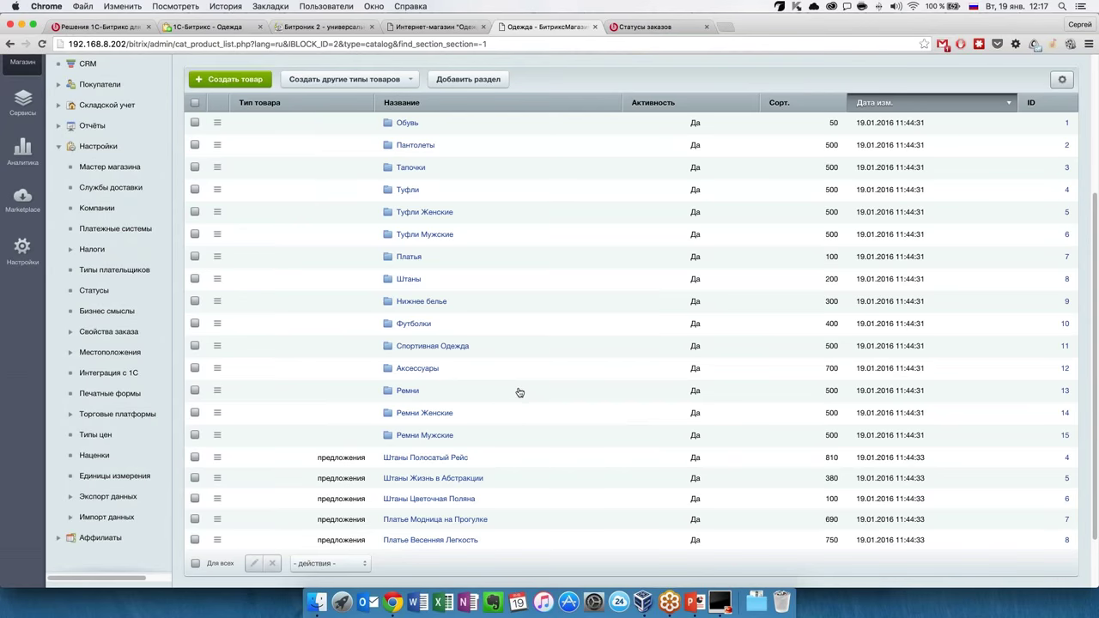
{"action": "scroll", "coordinate": [519, 391], "scroll_direction": "up", "scroll_amount": 3}
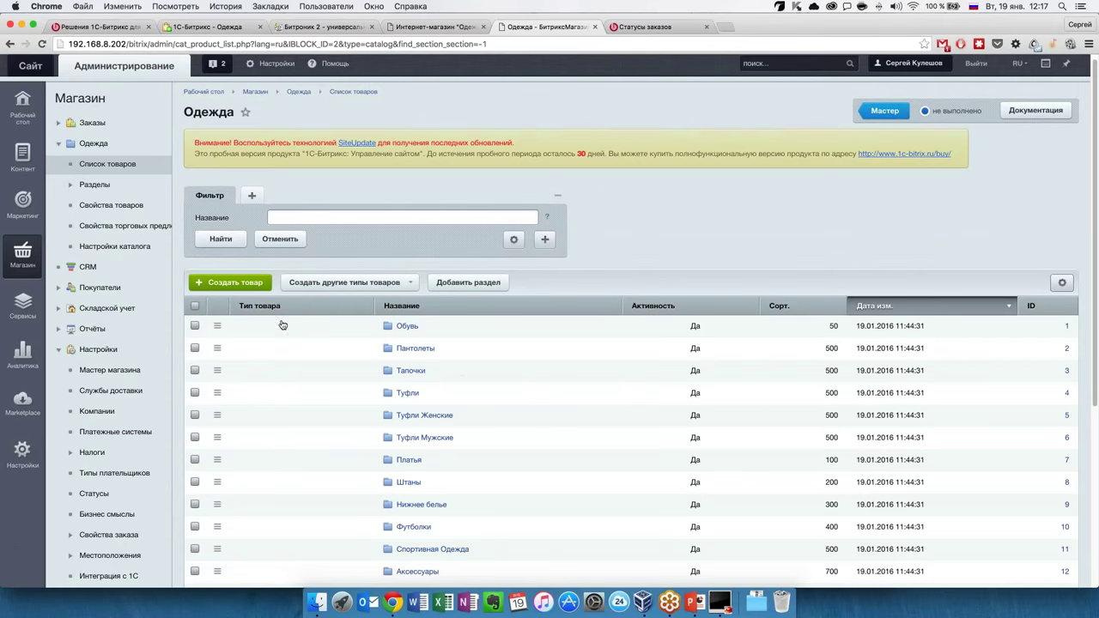
{"action": "scroll", "coordinate": [294, 366], "scroll_direction": "down", "scroll_amount": 1}
{"action": "scroll", "coordinate": [295, 367], "scroll_direction": "down", "scroll_amount": 1}
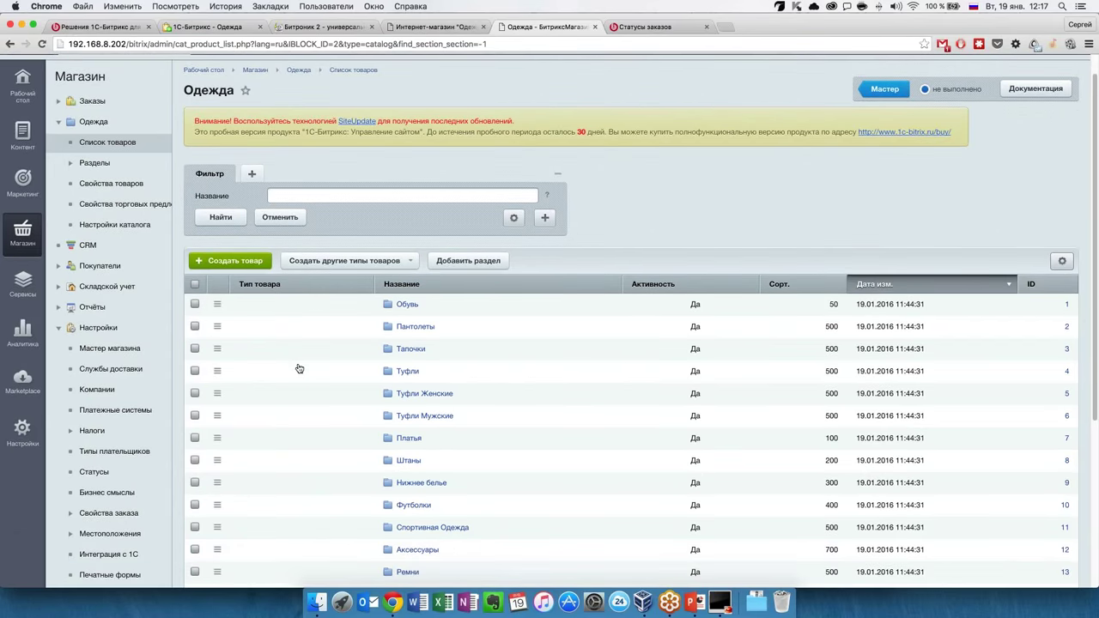
{"action": "scroll", "coordinate": [298, 366], "scroll_direction": "down", "scroll_amount": 1}
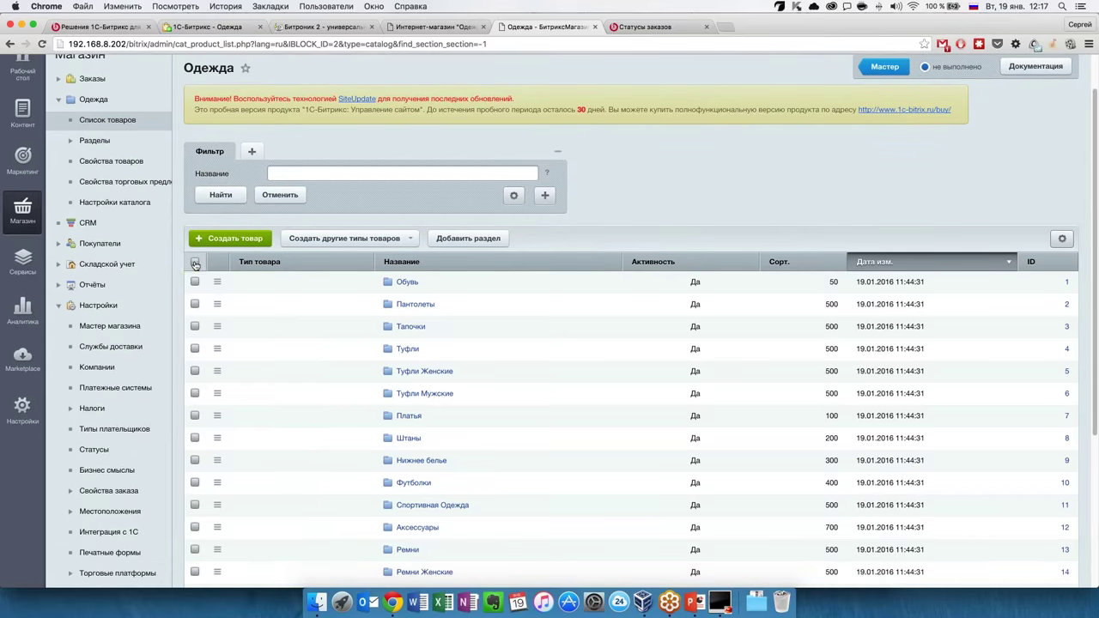
Select all 53 Одежда products across pages using the header checkbox and Для всех, confirming with OK
{"action": "left_click", "coordinate": [195, 262]}
{"action": "scroll", "coordinate": [225, 288], "scroll_direction": "down", "scroll_amount": 5}
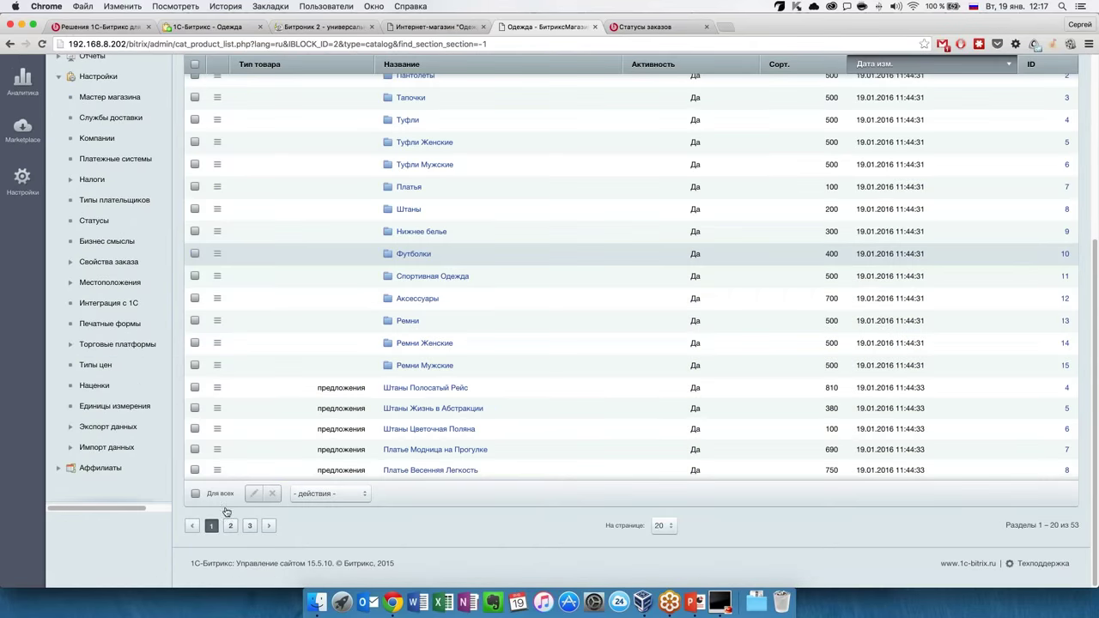
{"action": "left_click", "coordinate": [195, 493]}
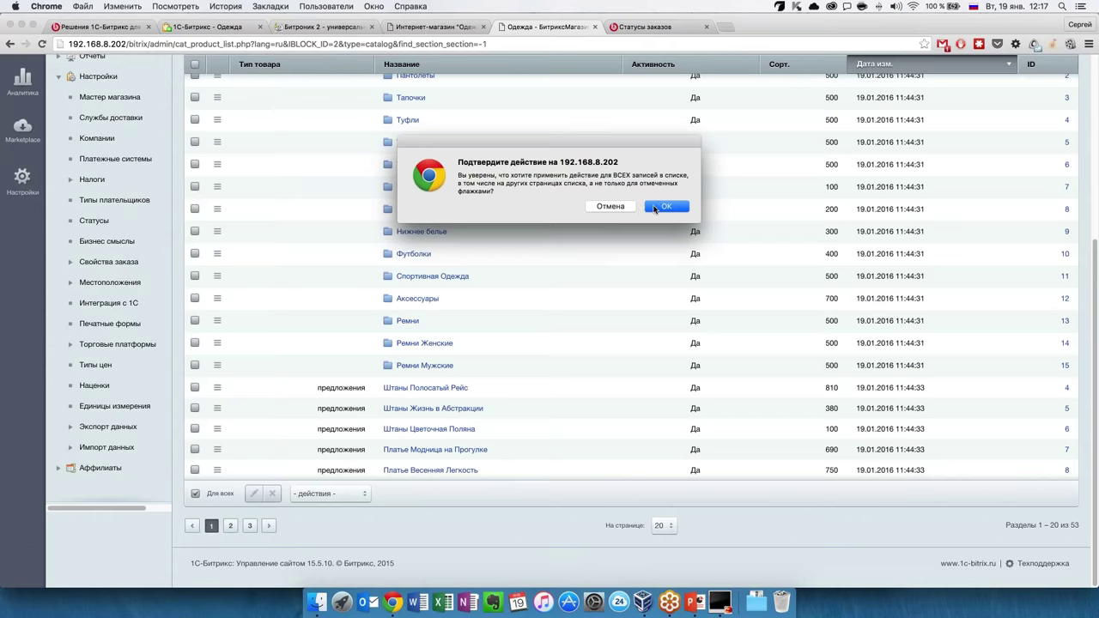
{"action": "left_click", "coordinate": [657, 207]}
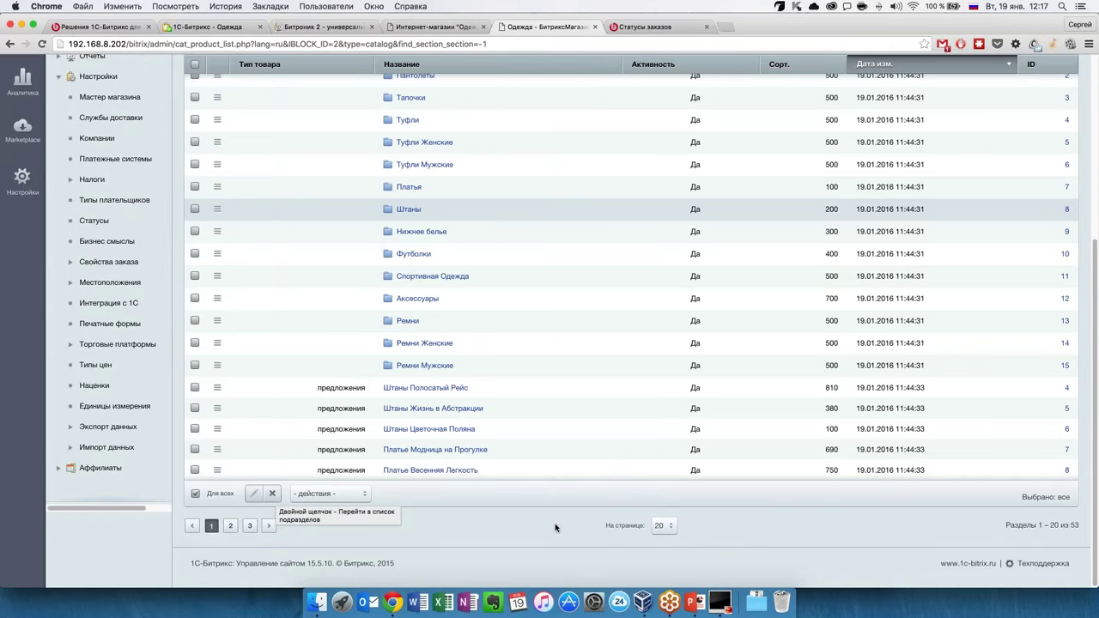
{"action": "scroll", "coordinate": [557, 511], "scroll_direction": "up", "scroll_amount": 5}
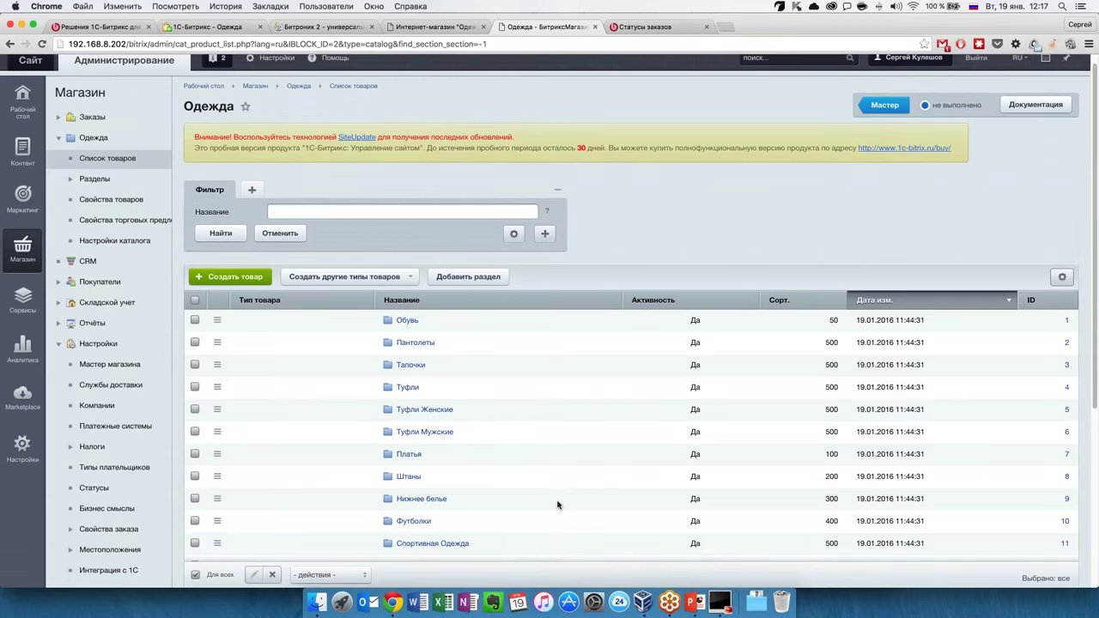
{"action": "scroll", "coordinate": [409, 364], "scroll_direction": "down", "scroll_amount": 3}
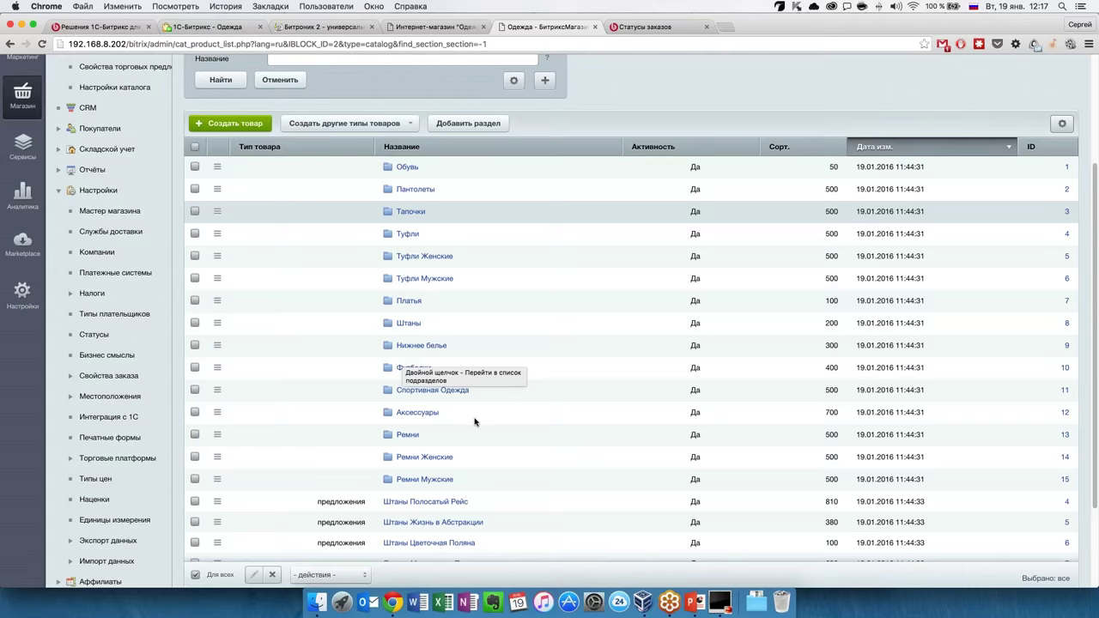
{"action": "scroll", "coordinate": [473, 421], "scroll_direction": "down", "scroll_amount": 2}
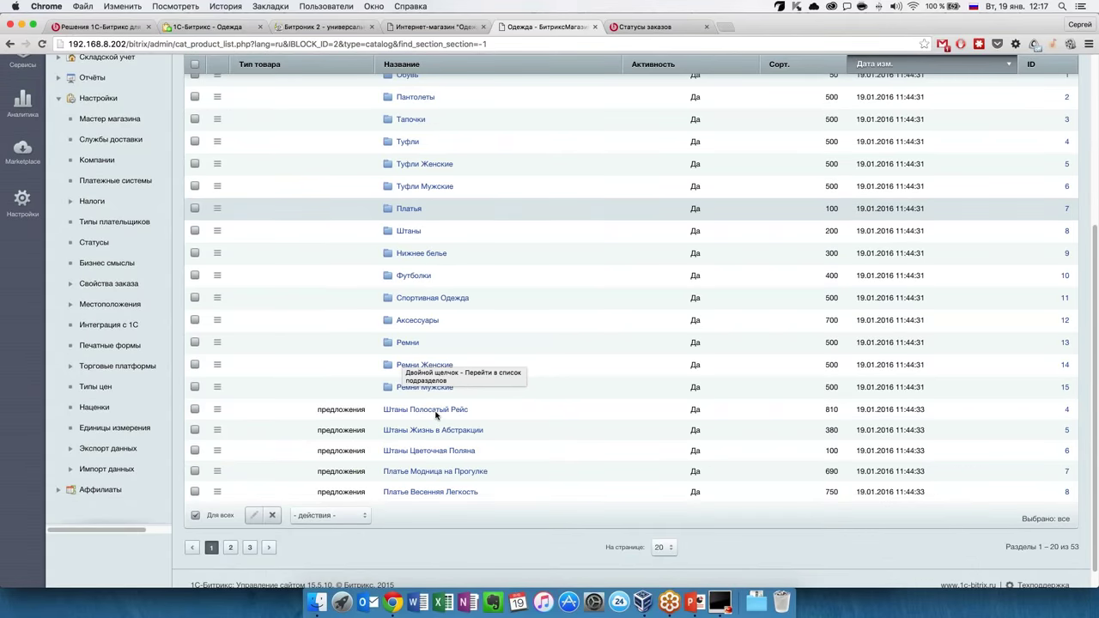
Open Штаны Полосатый Рейс for editing and review its SEO settings
{"action": "left_click", "coordinate": [436, 411]}
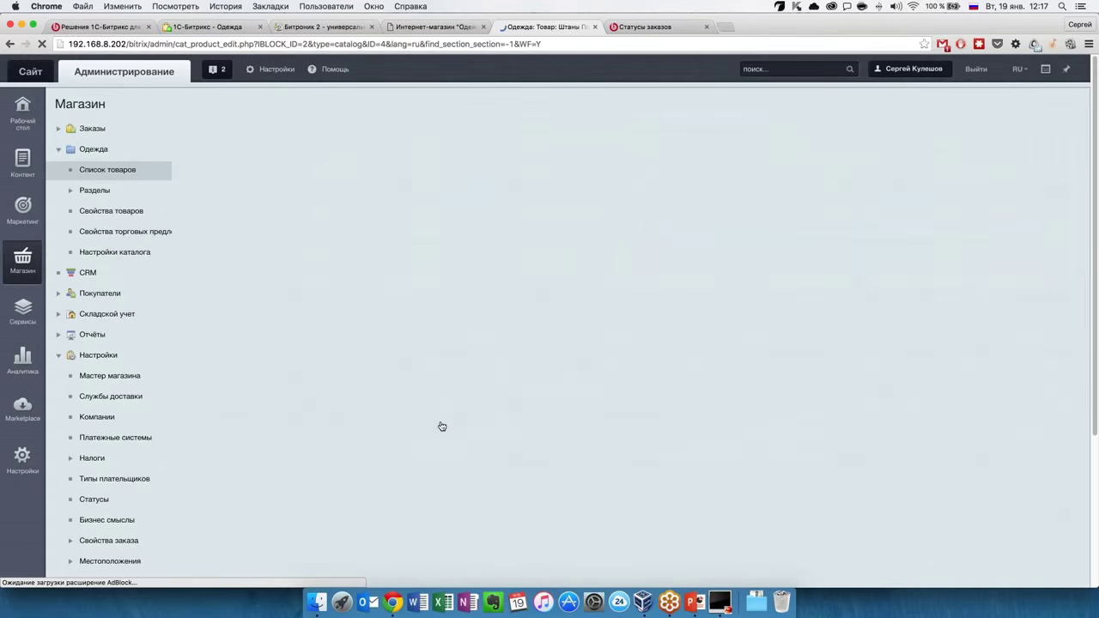
{"action": "scroll", "coordinate": [442, 424], "scroll_direction": "down", "scroll_amount": 3}
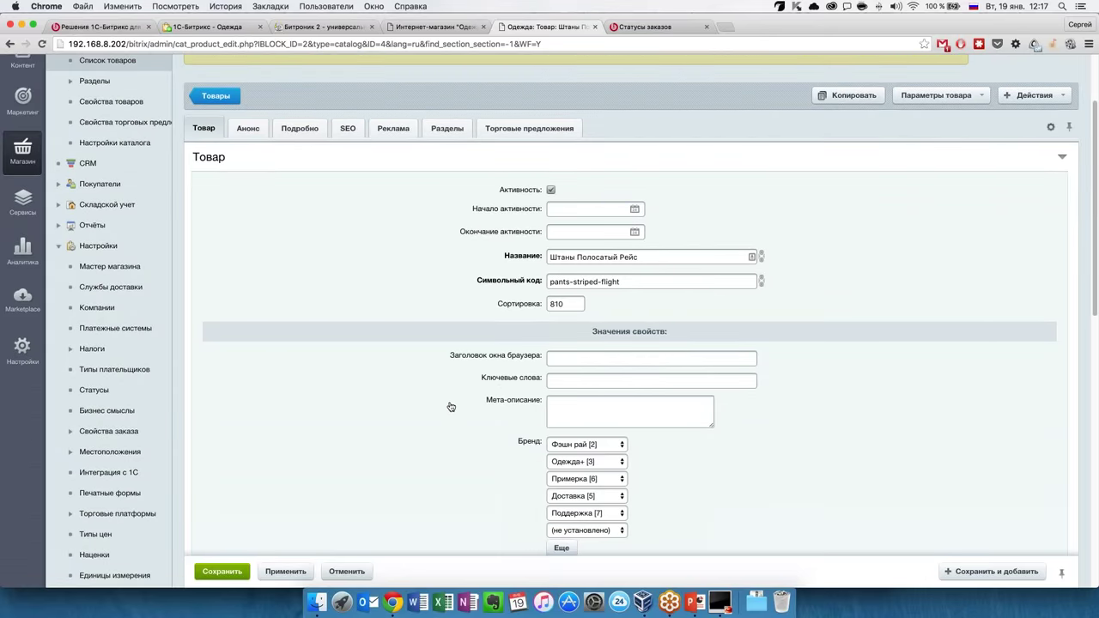
{"action": "scroll", "coordinate": [449, 407], "scroll_direction": "down", "scroll_amount": 1}
{"action": "scroll", "coordinate": [430, 327], "scroll_direction": "up", "scroll_amount": 1}
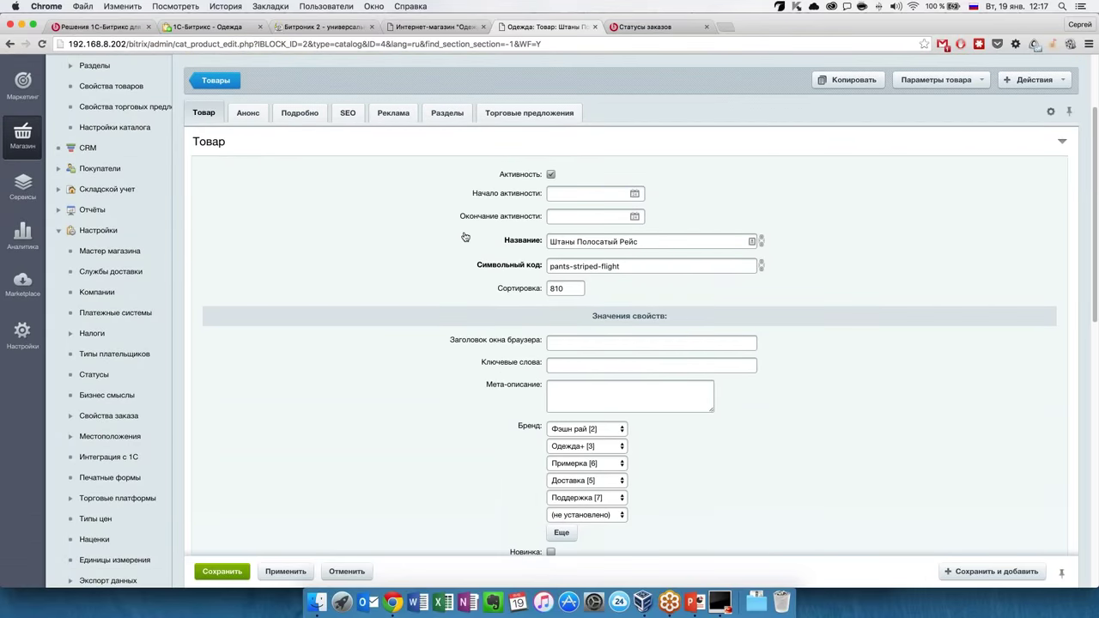
{"action": "left_click", "coordinate": [347, 114]}
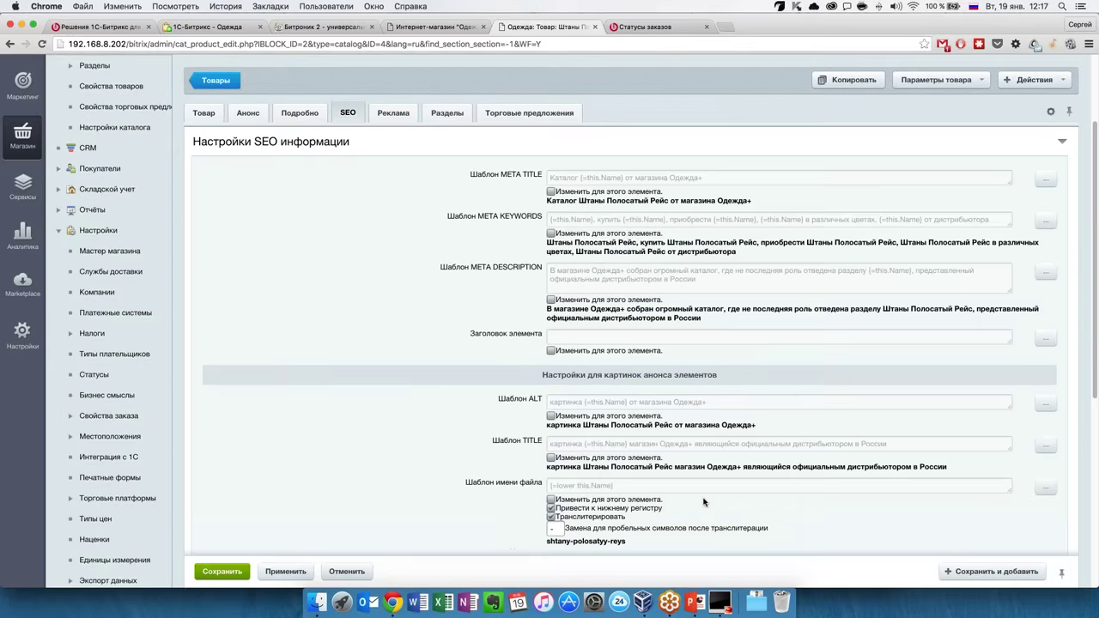
{"action": "scroll", "coordinate": [750, 221], "scroll_direction": "down", "scroll_amount": 2}
{"action": "scroll", "coordinate": [626, 382], "scroll_direction": "up", "scroll_amount": 5}
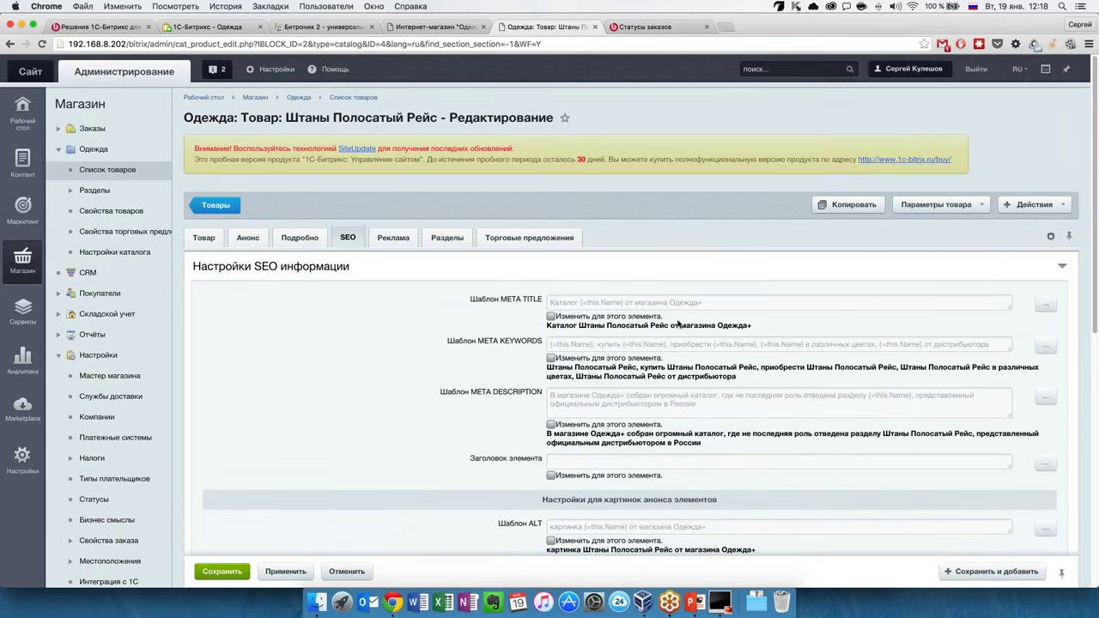
Look over the product's Анонс and Подробно tabs with picture and description
{"action": "left_click", "coordinate": [248, 238]}
{"action": "left_click", "coordinate": [300, 238]}
{"action": "scroll", "coordinate": [446, 386], "scroll_direction": "down", "scroll_amount": 3}
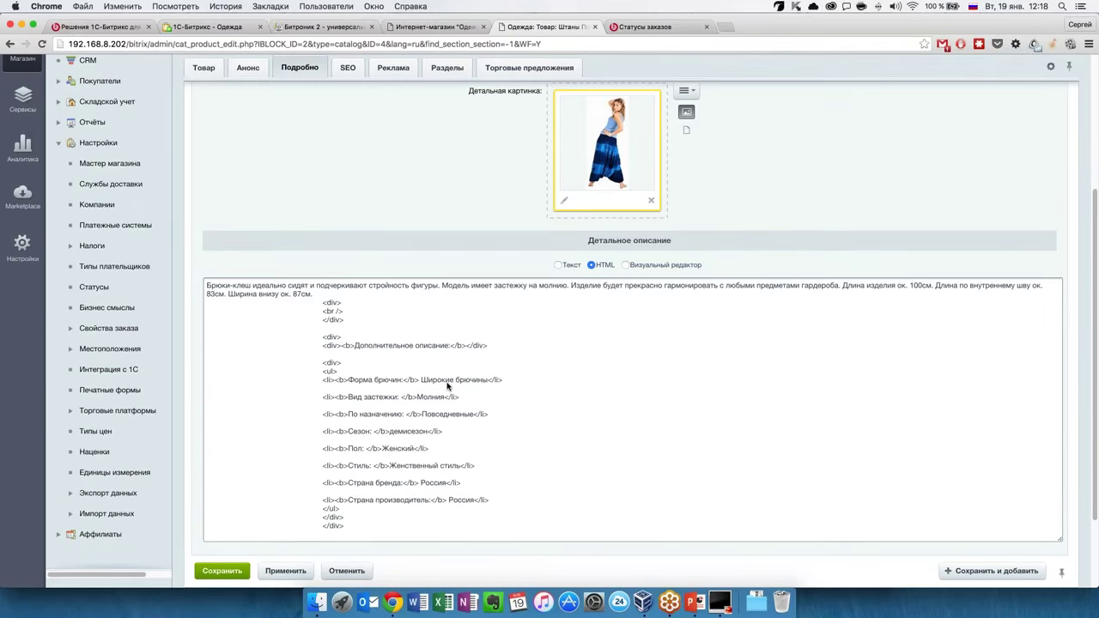
{"action": "scroll", "coordinate": [447, 386], "scroll_direction": "up", "scroll_amount": 1}
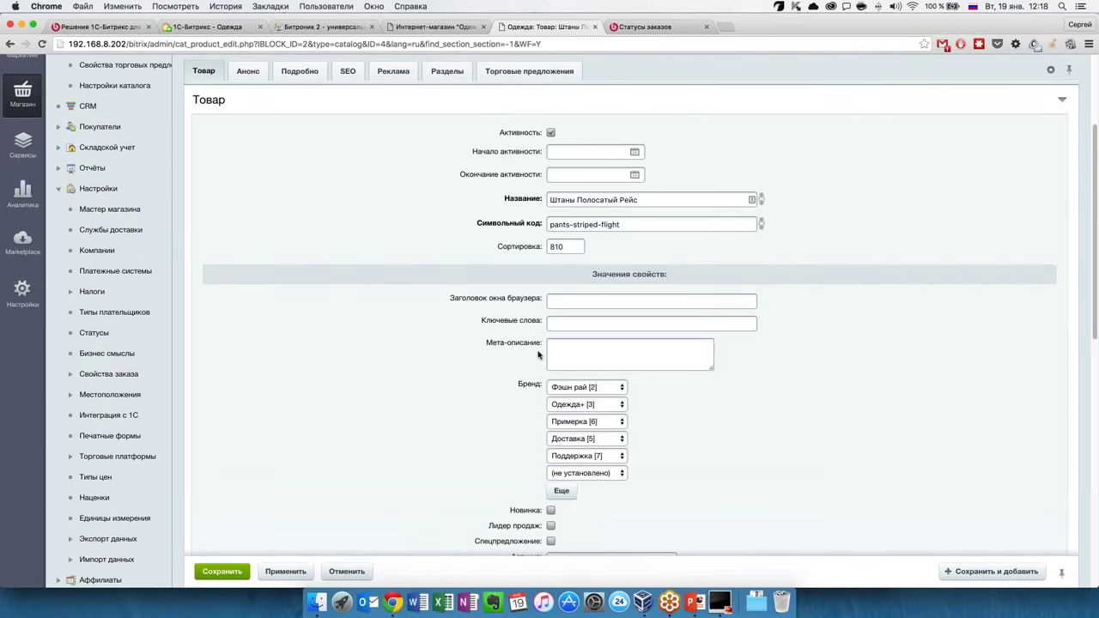
{"action": "scroll", "coordinate": [539, 355], "scroll_direction": "down", "scroll_amount": 10}
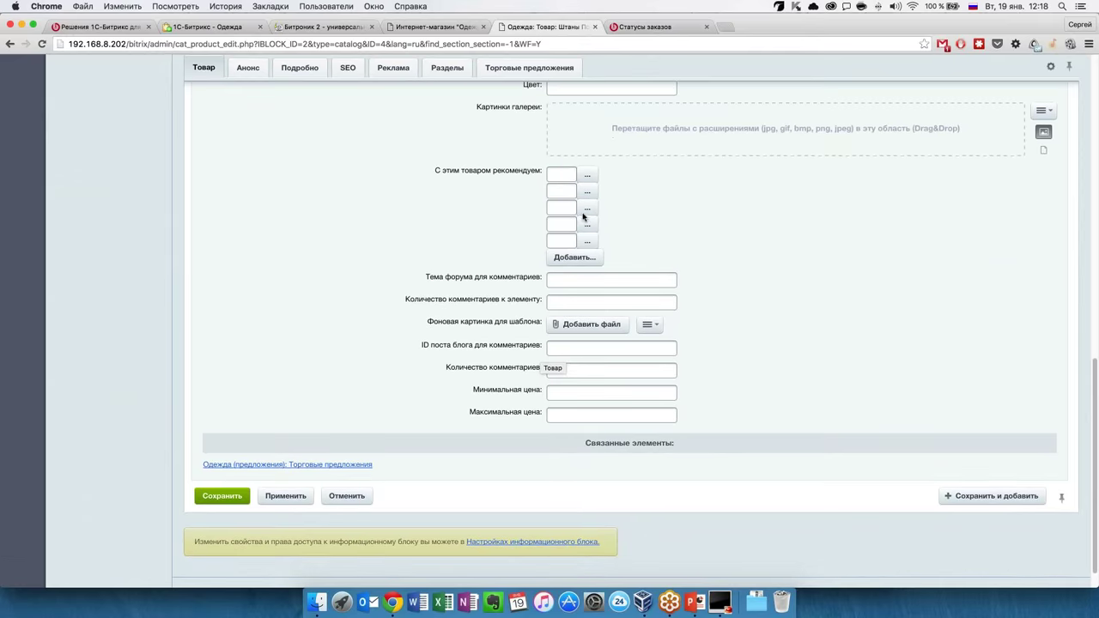
{"action": "scroll", "coordinate": [583, 218], "scroll_direction": "up", "scroll_amount": 3}
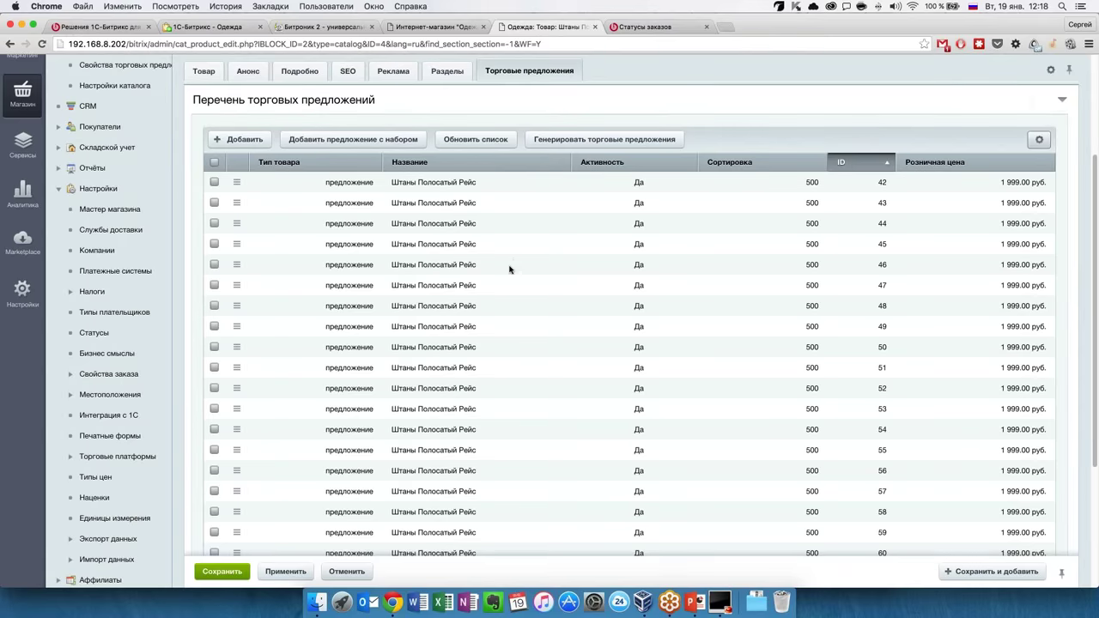
Add the Размеры одежды column to the offers table and remove the Сортировка column
{"action": "scroll", "coordinate": [514, 273], "scroll_direction": "down", "scroll_amount": 1}
{"action": "scroll", "coordinate": [513, 273], "scroll_direction": "down", "scroll_amount": 1}
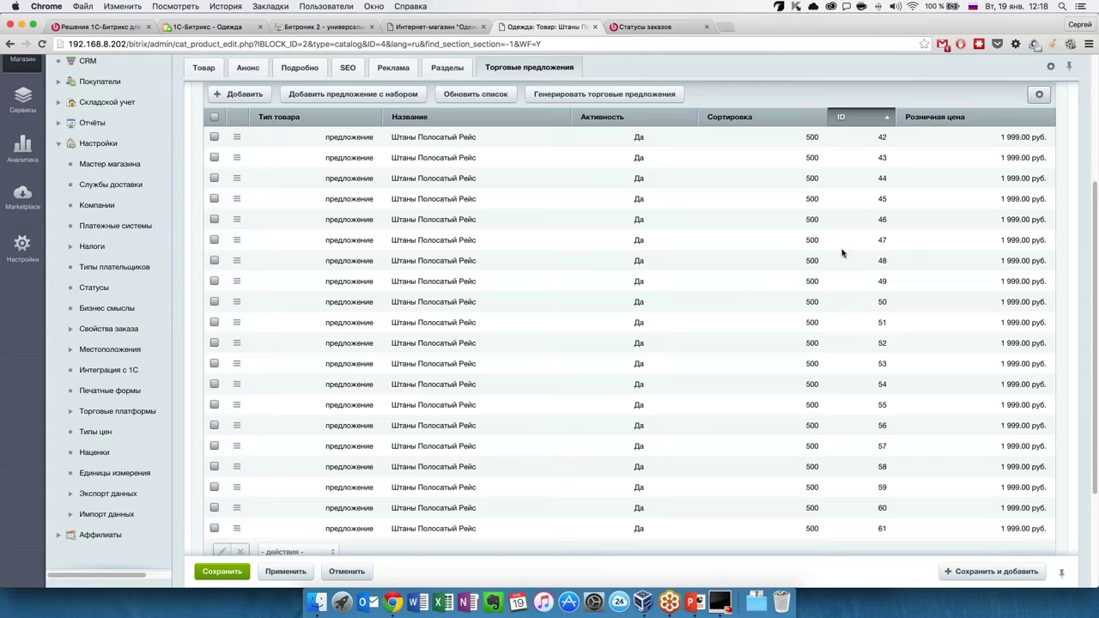
{"action": "scroll", "coordinate": [833, 257], "scroll_direction": "up", "scroll_amount": 1}
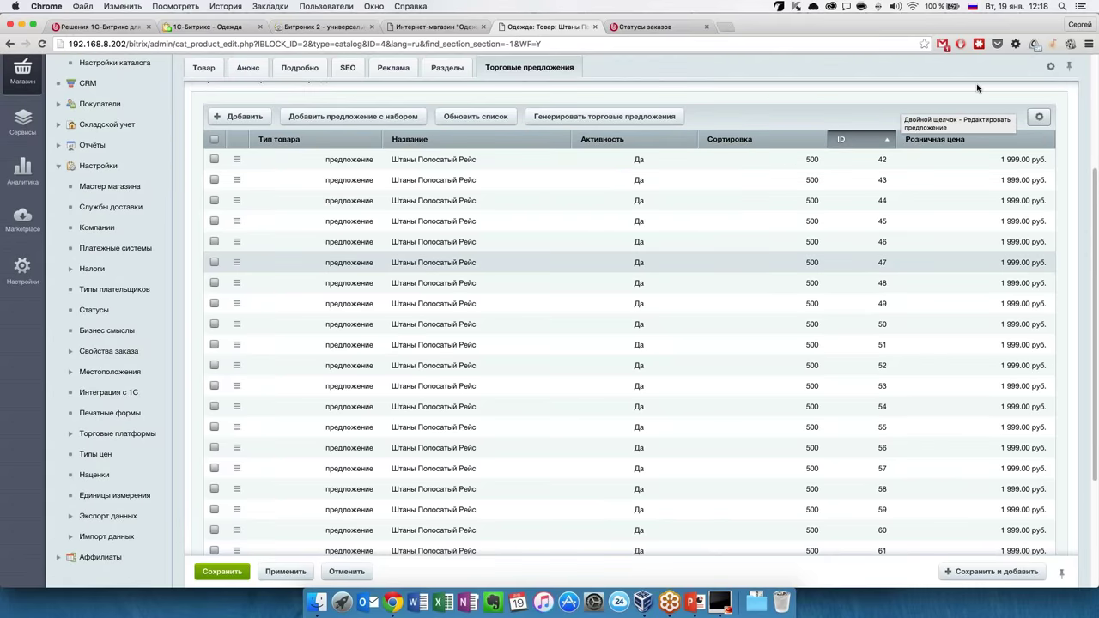
{"action": "left_click", "coordinate": [1039, 117]}
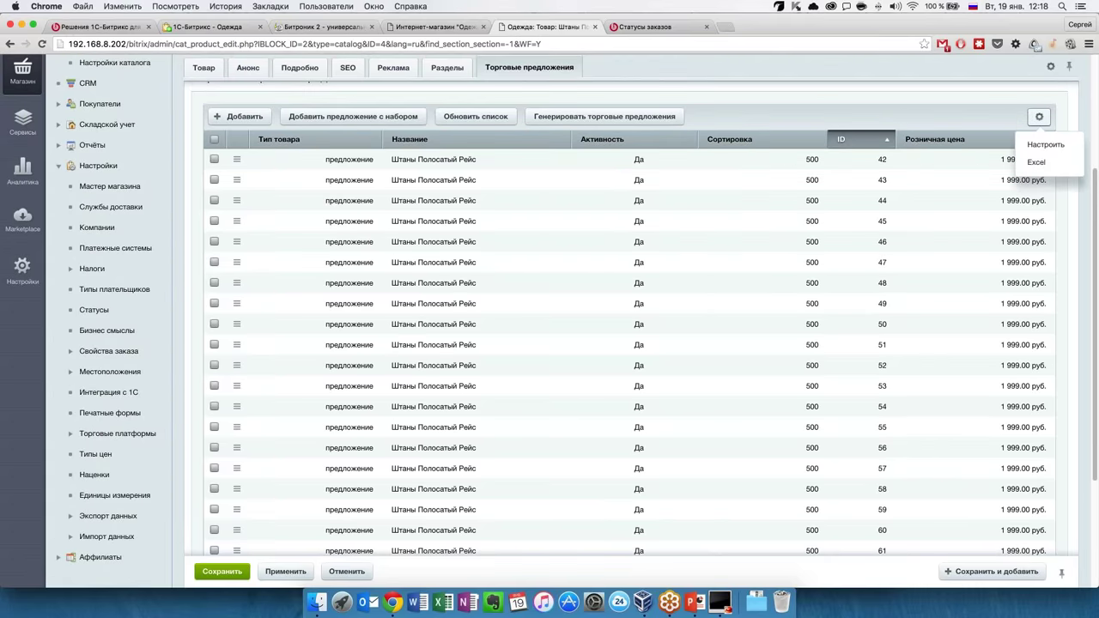
{"action": "left_click", "coordinate": [1044, 145]}
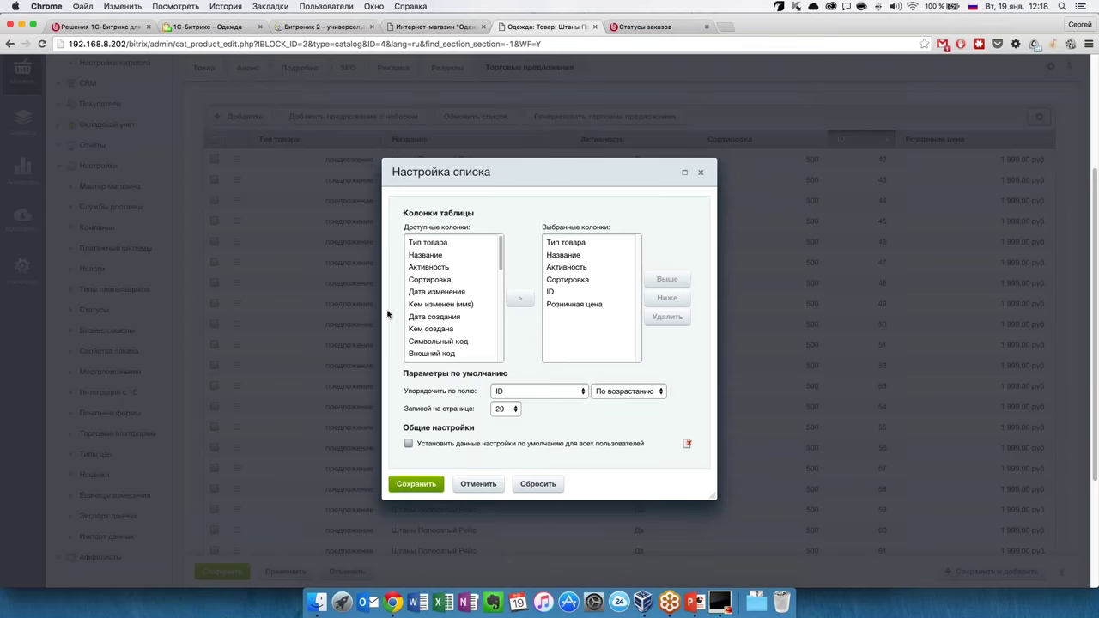
{"action": "scroll", "coordinate": [418, 306], "scroll_direction": "down", "scroll_amount": 2}
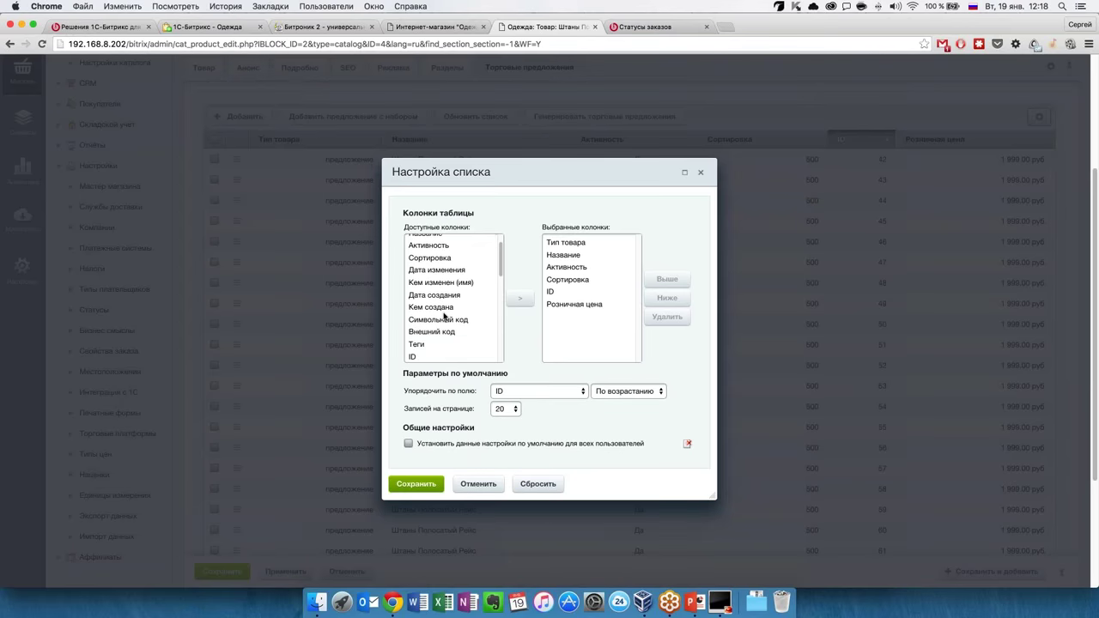
{"action": "scroll", "coordinate": [445, 317], "scroll_direction": "down", "scroll_amount": 10}
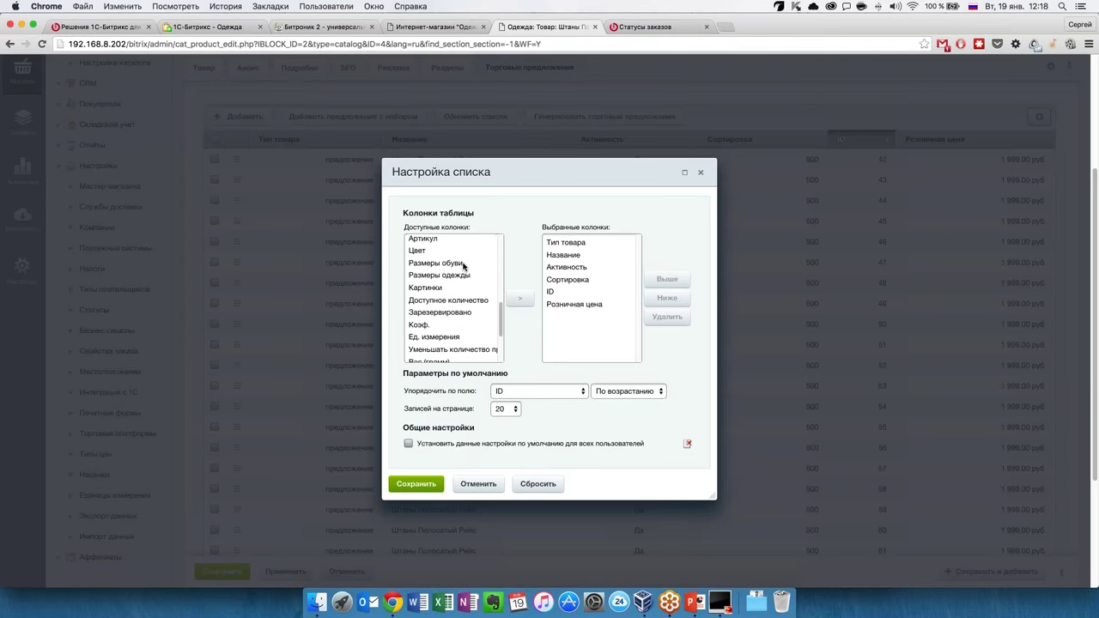
{"action": "left_click", "coordinate": [463, 276]}
{"action": "left_click", "coordinate": [524, 301]}
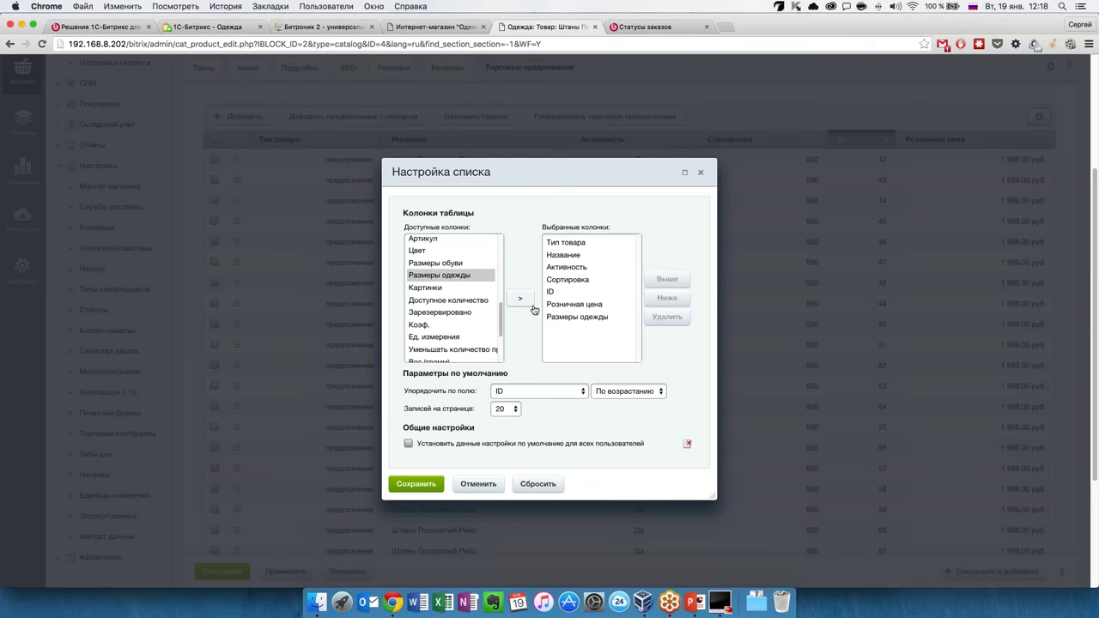
{"action": "left_click", "coordinate": [568, 293]}
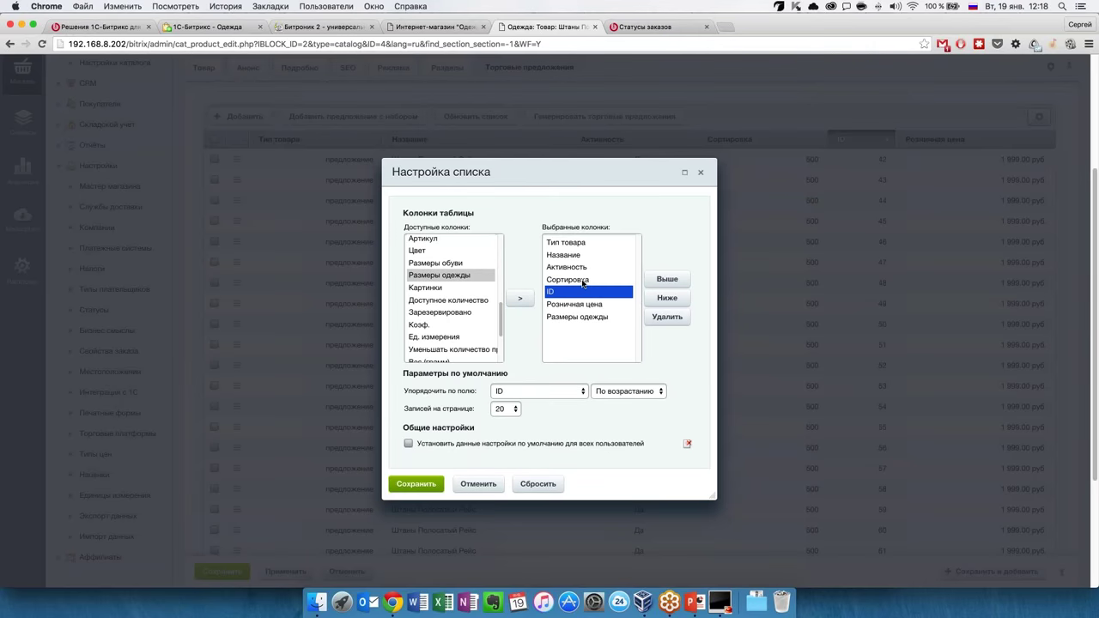
{"action": "left_click", "coordinate": [583, 281]}
{"action": "left_click", "coordinate": [667, 317]}
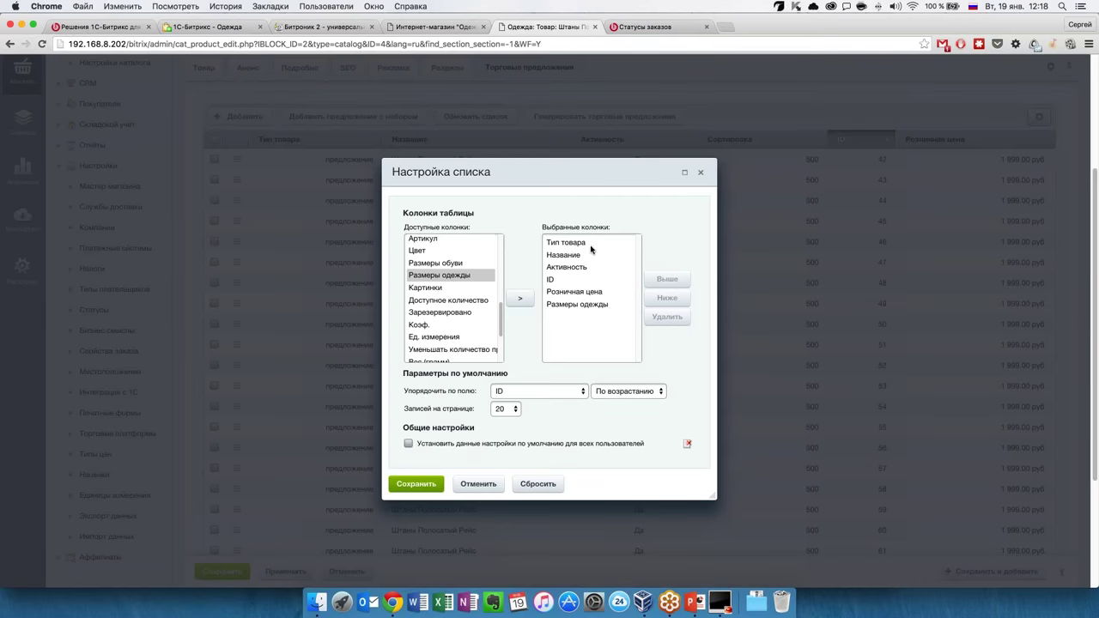
{"action": "left_click", "coordinate": [592, 243]}
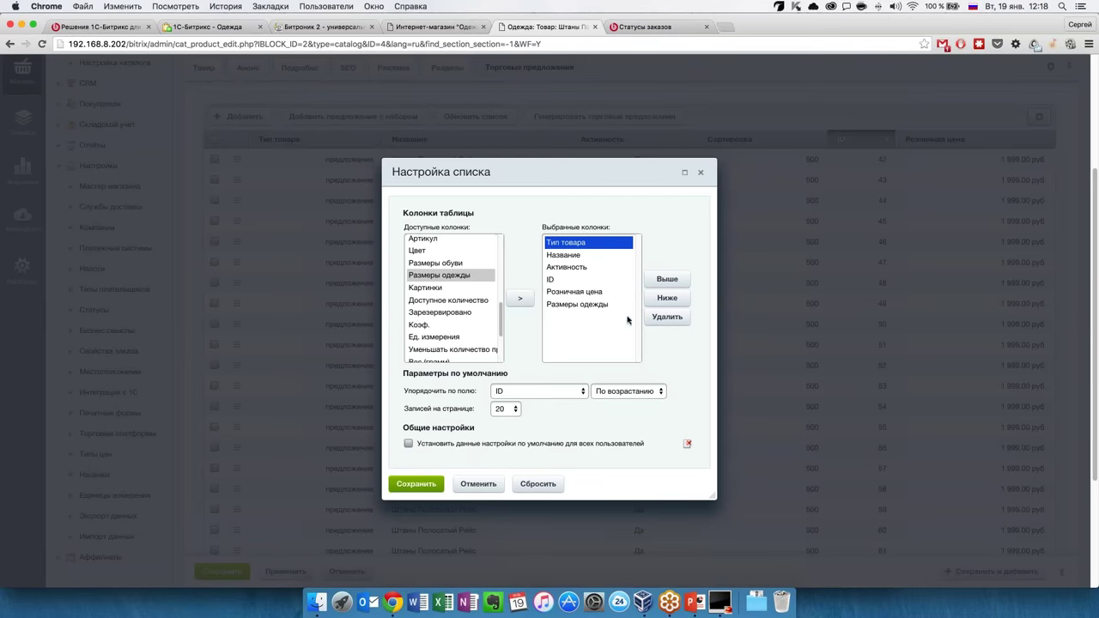
{"action": "left_click", "coordinate": [416, 484]}
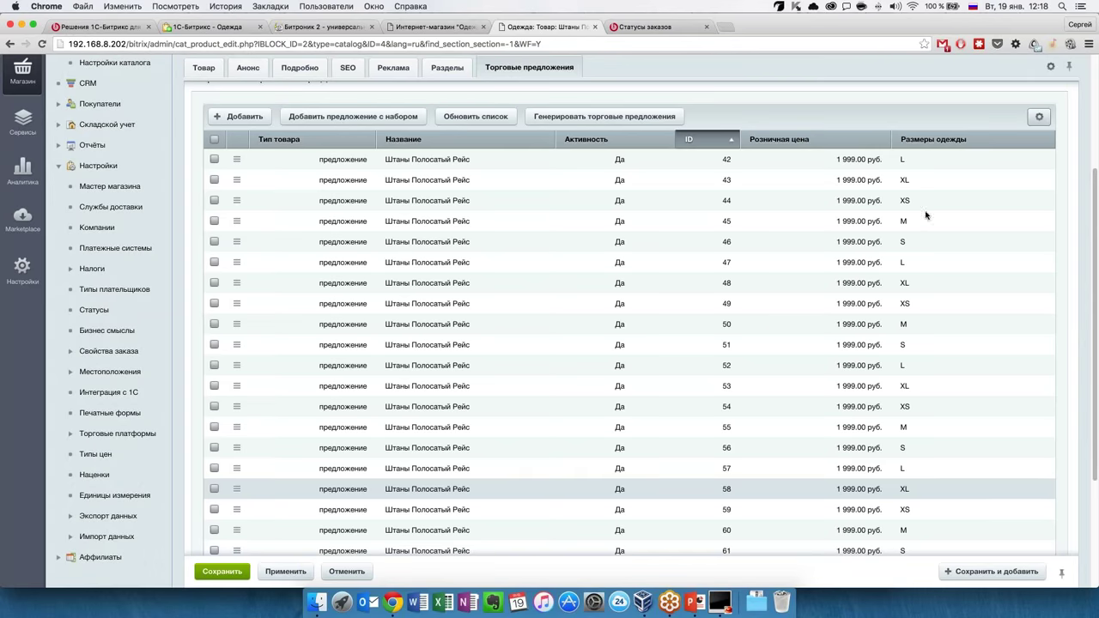
Add the Цвет column so each offer shows its colour, e.g. Фиолетовый, Зеленый, Синий
{"action": "left_click", "coordinate": [1042, 116]}
{"action": "left_click", "coordinate": [1040, 144]}
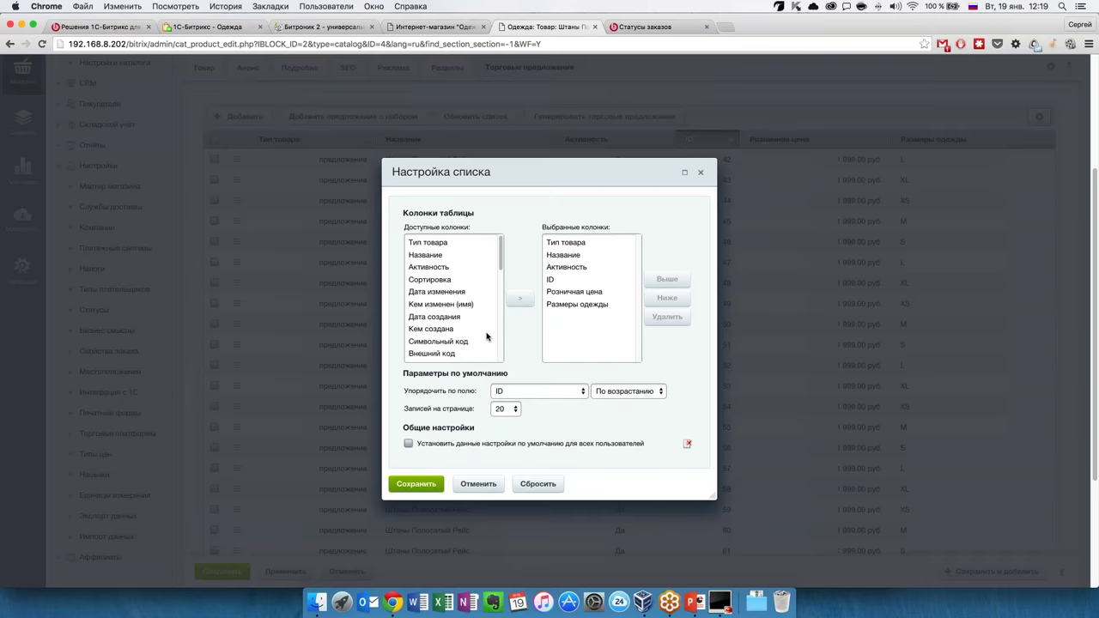
{"action": "scroll", "coordinate": [486, 336], "scroll_direction": "down", "scroll_amount": 5}
{"action": "left_click", "coordinate": [431, 307]}
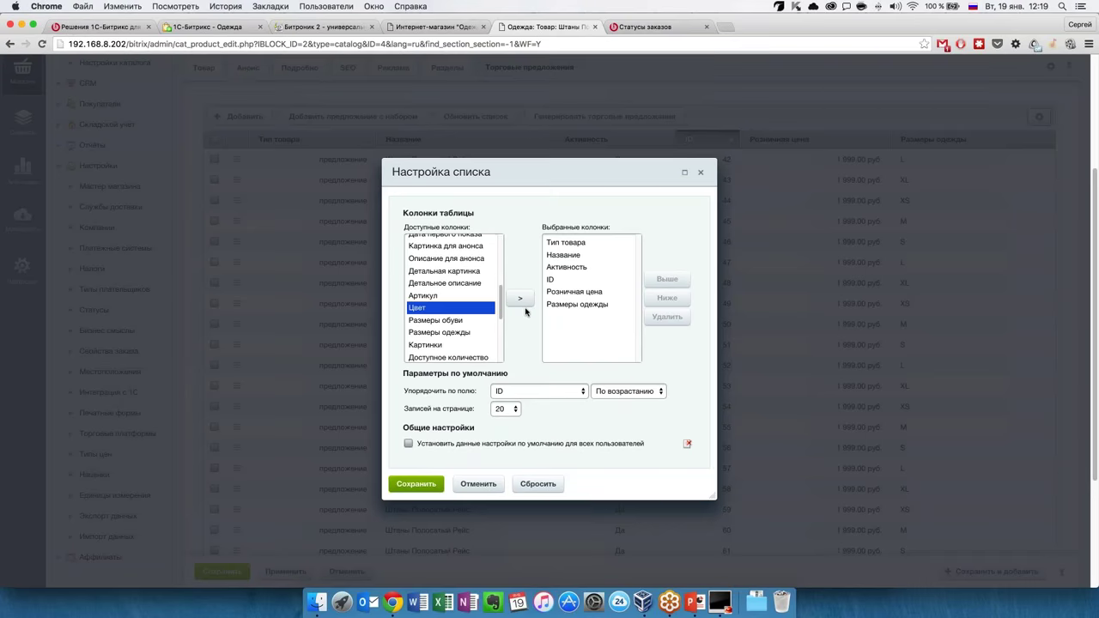
{"action": "left_click", "coordinate": [521, 299]}
{"action": "left_click", "coordinate": [417, 484]}
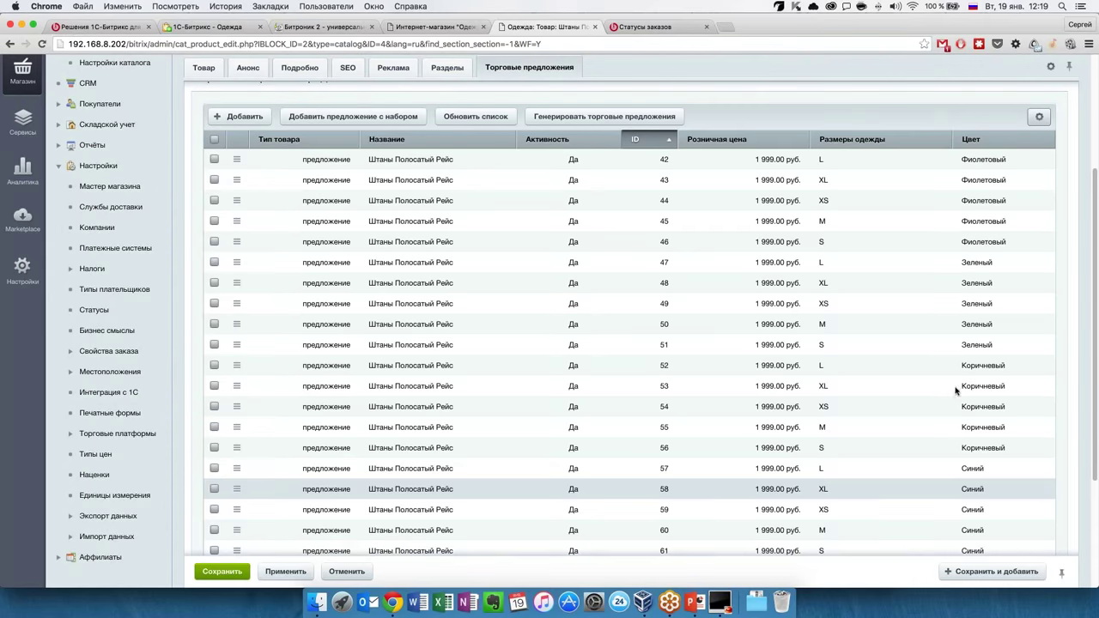
{"action": "scroll", "coordinate": [809, 395], "scroll_direction": "down", "scroll_amount": 5}
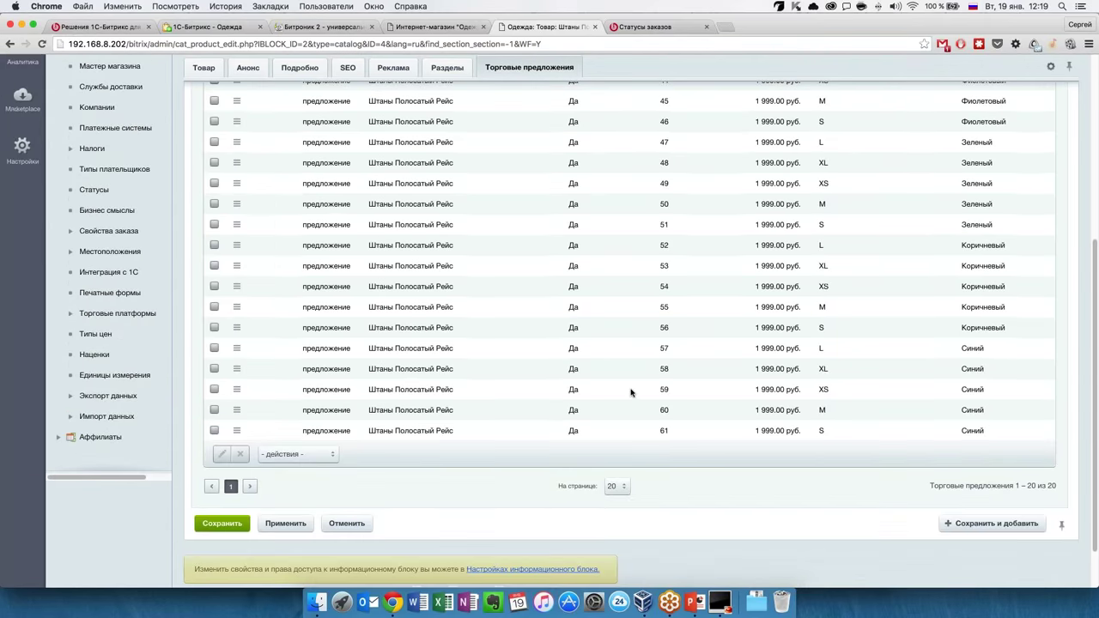
{"action": "scroll", "coordinate": [496, 350], "scroll_direction": "up", "scroll_amount": 4}
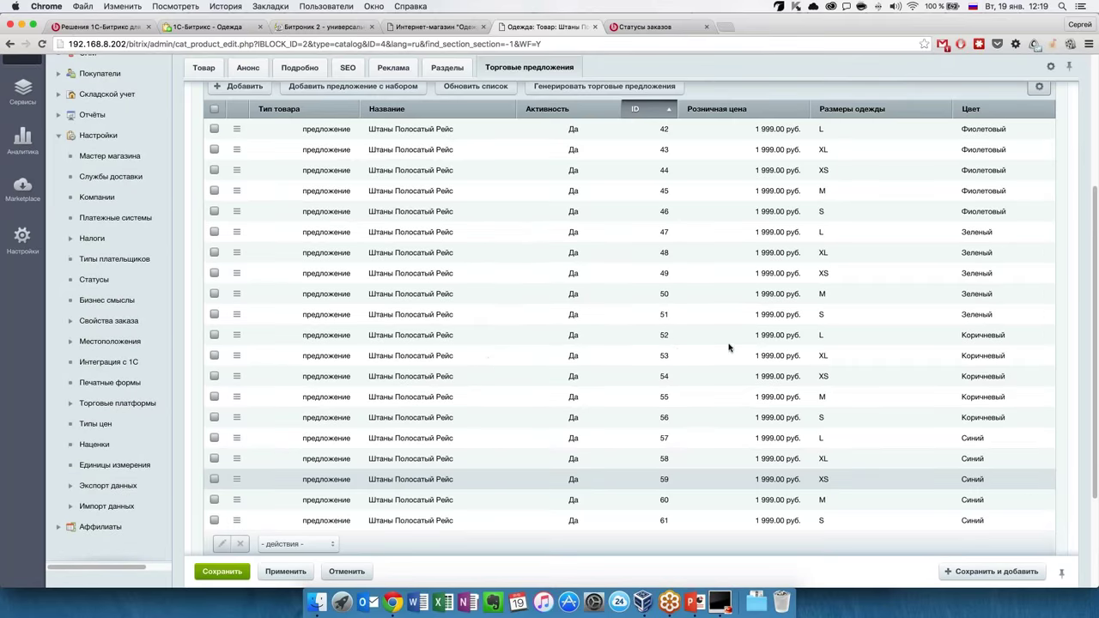
{"action": "double_click", "coordinate": [346, 131]}
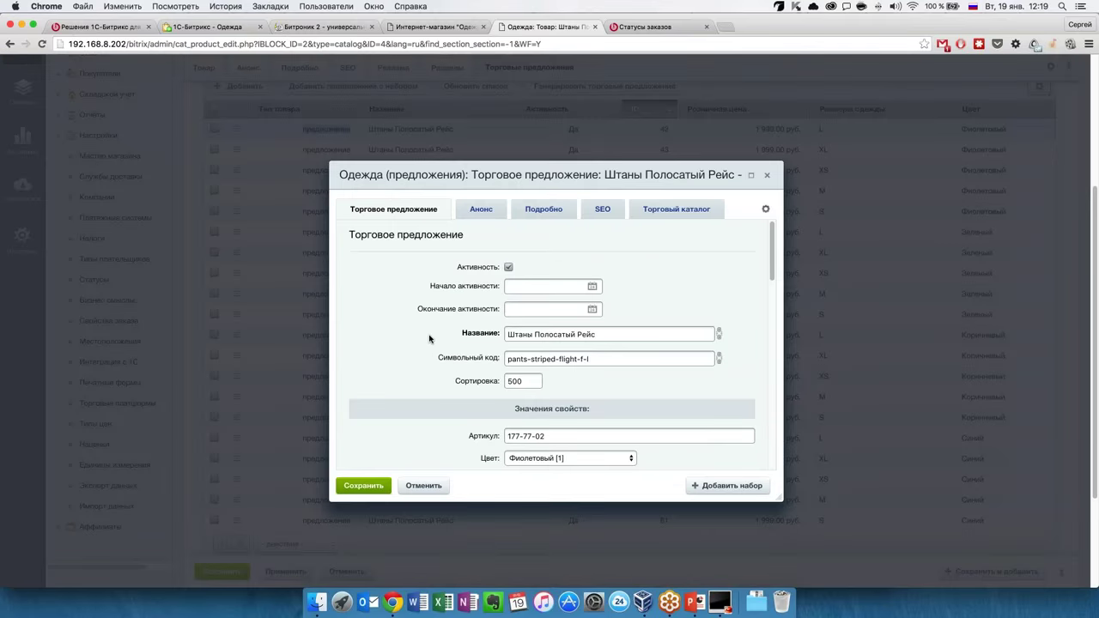
{"action": "scroll", "coordinate": [429, 340], "scroll_direction": "down", "scroll_amount": 5}
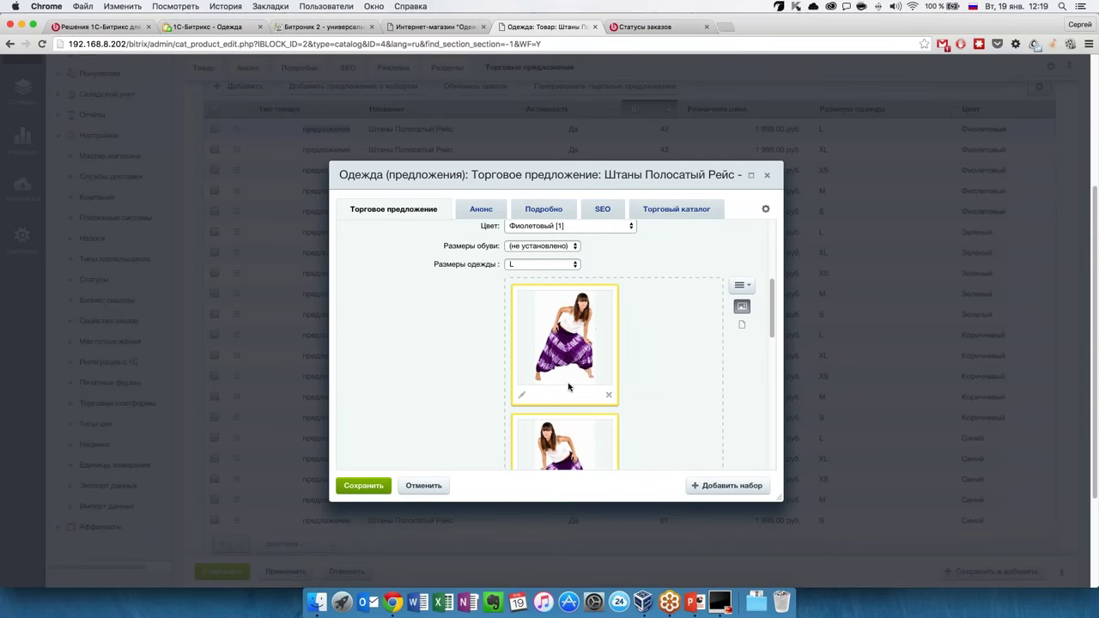
{"action": "scroll", "coordinate": [569, 387], "scroll_direction": "down", "scroll_amount": 5}
{"action": "scroll", "coordinate": [569, 387], "scroll_direction": "down", "scroll_amount": 3}
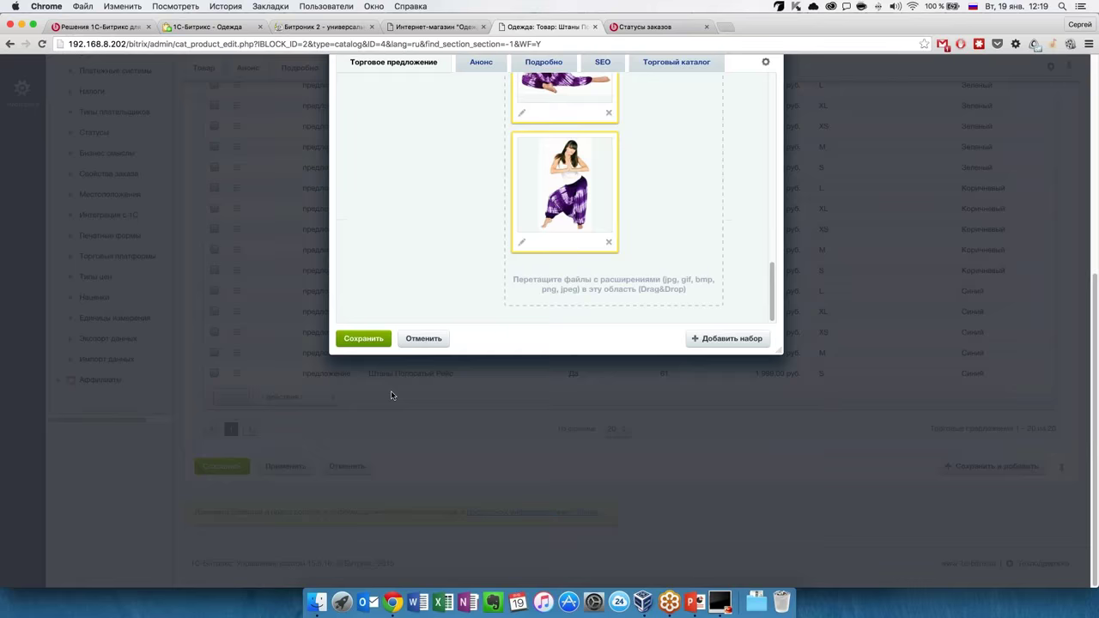
{"action": "scroll", "coordinate": [390, 391], "scroll_direction": "up", "scroll_amount": 2}
{"action": "left_click", "coordinate": [481, 147]}
{"action": "scroll", "coordinate": [536, 189], "scroll_direction": "up", "scroll_amount": 3}
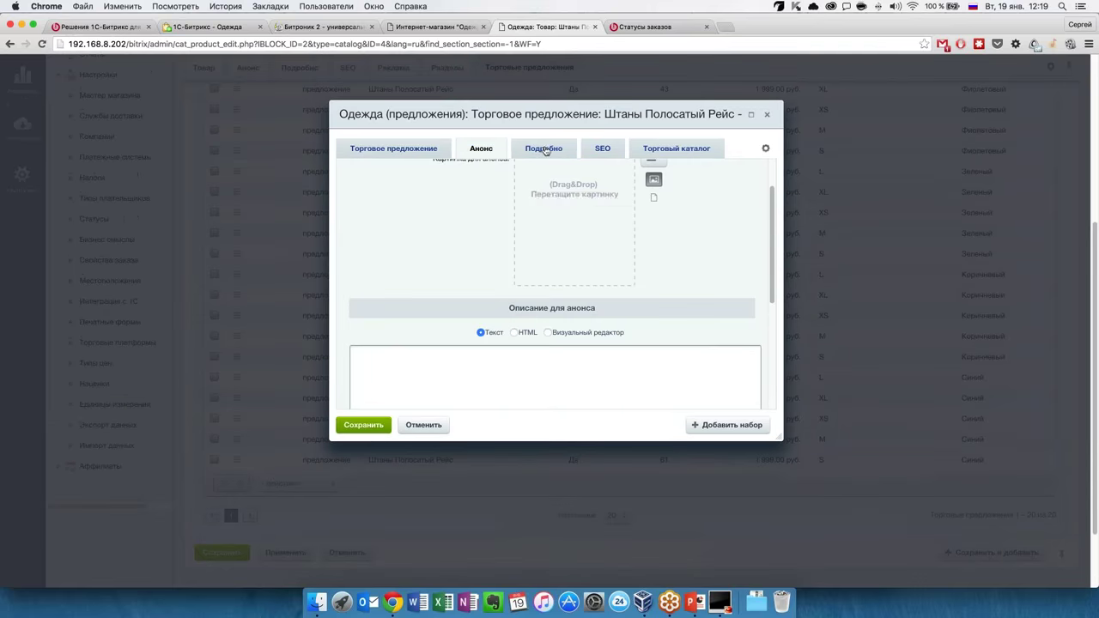
{"action": "left_click", "coordinate": [546, 151]}
{"action": "scroll", "coordinate": [504, 275], "scroll_direction": "up", "scroll_amount": 3}
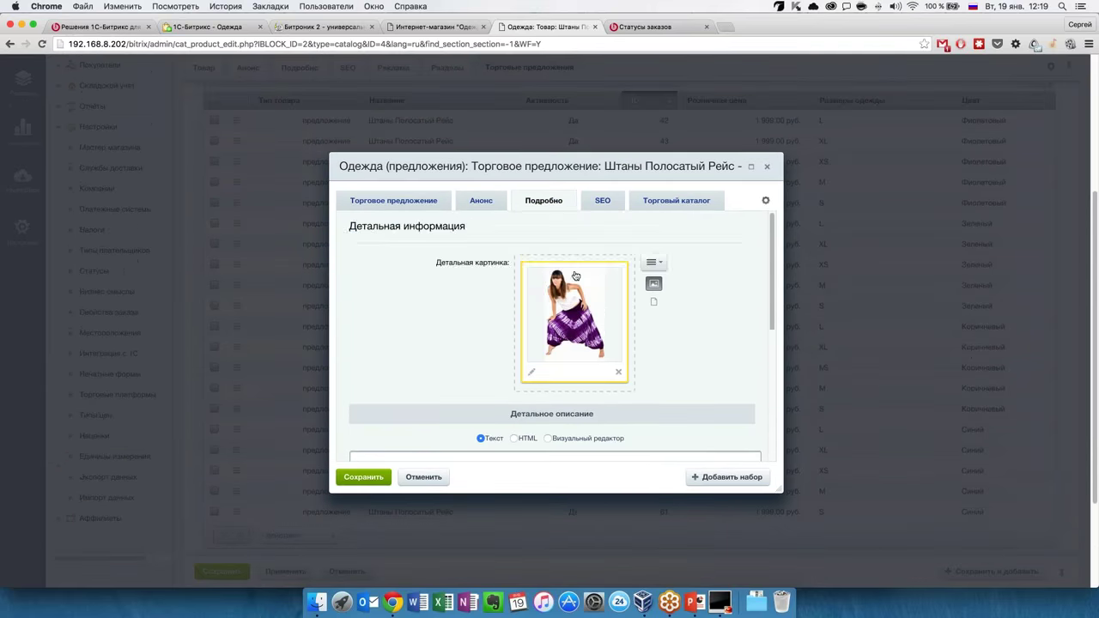
{"action": "scroll", "coordinate": [558, 258], "scroll_direction": "down", "scroll_amount": 1}
{"action": "left_click", "coordinate": [656, 202]}
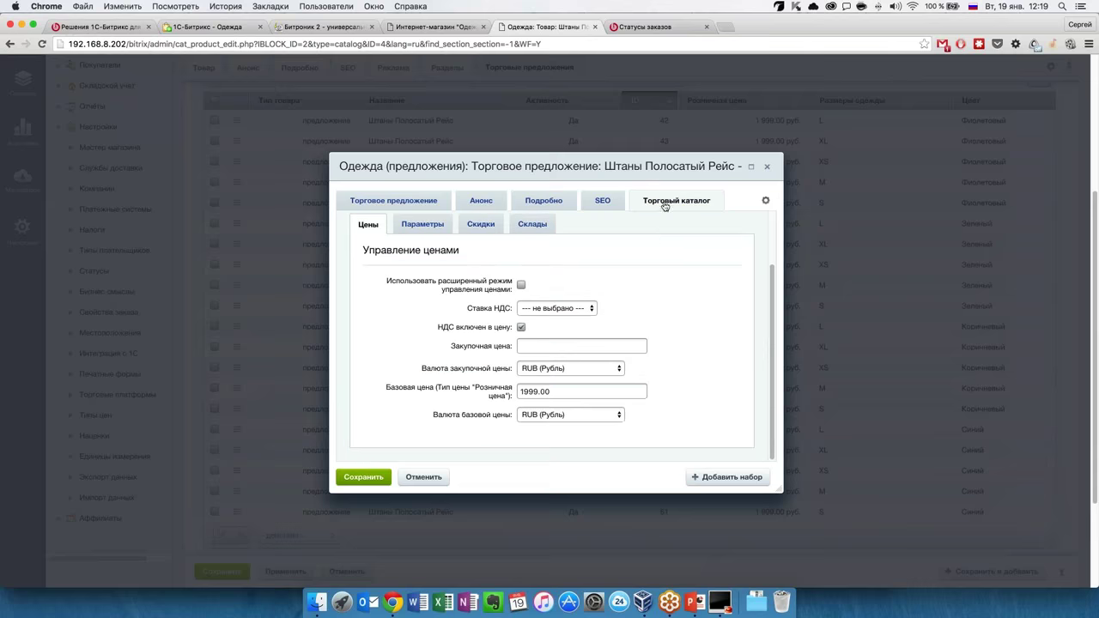
{"action": "scroll", "coordinate": [494, 283], "scroll_direction": "down", "scroll_amount": 3}
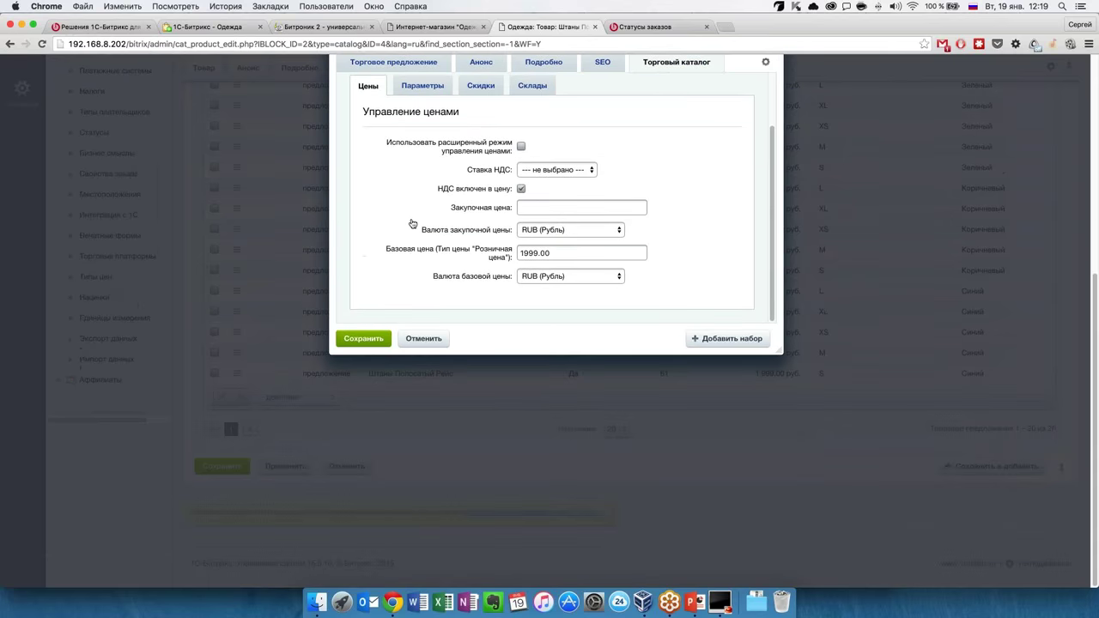
{"action": "scroll", "coordinate": [484, 221], "scroll_direction": "up", "scroll_amount": 2}
{"action": "left_click", "coordinate": [433, 347]}
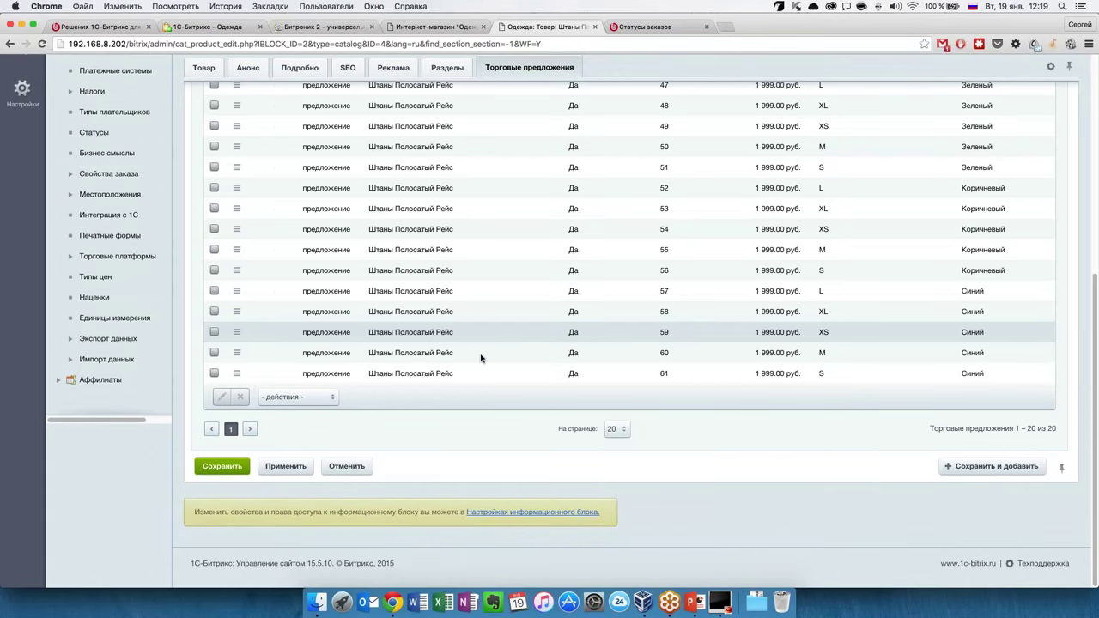
{"action": "scroll", "coordinate": [478, 359], "scroll_direction": "up", "scroll_amount": 3}
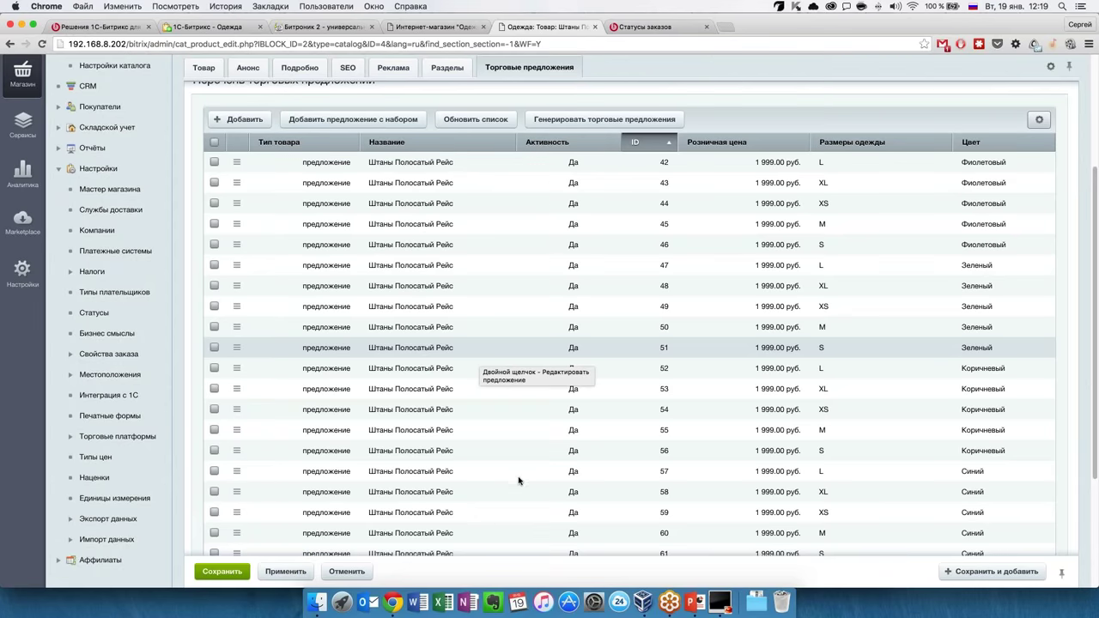
{"action": "scroll", "coordinate": [518, 476], "scroll_direction": "up", "scroll_amount": 5}
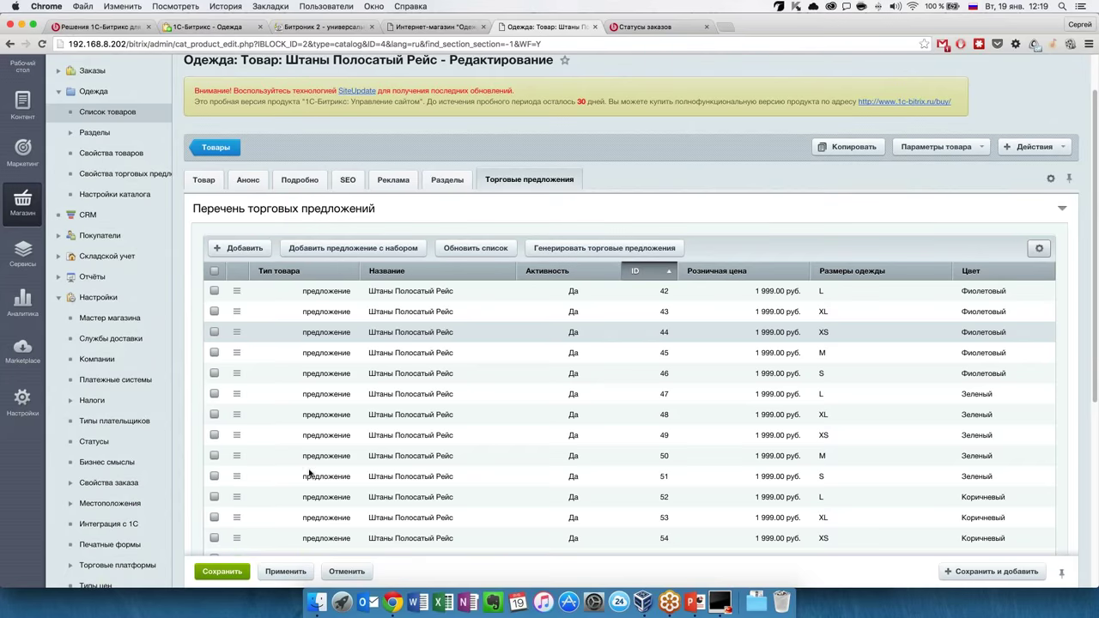
Start the SKU generator for Штаны, ticking then clearing shoe sizes 35–40
{"action": "left_click", "coordinate": [595, 251]}
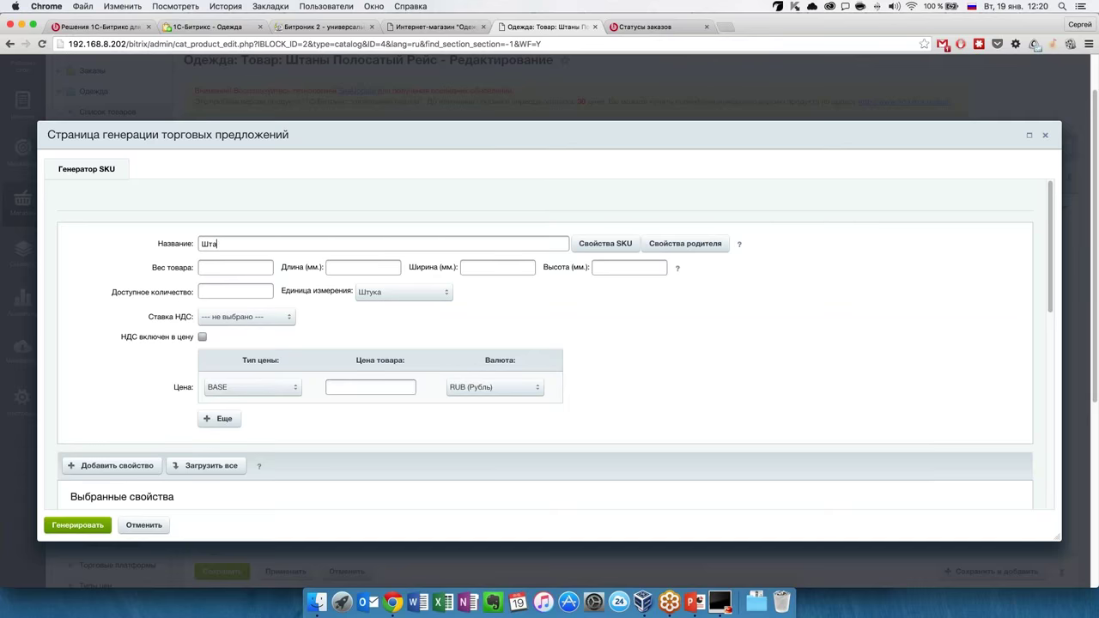
{"action": "type", "text": "ны"}
{"action": "scroll", "coordinate": [184, 304], "scroll_direction": "down", "scroll_amount": 2}
{"action": "scroll", "coordinate": [185, 304], "scroll_direction": "down", "scroll_amount": 8}
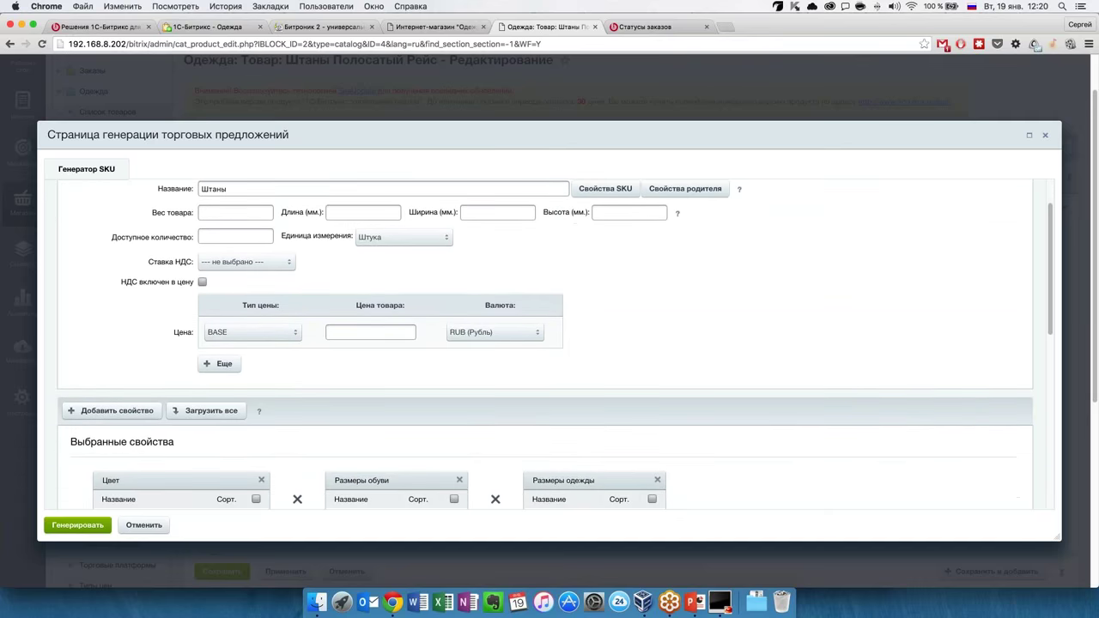
{"action": "left_click", "coordinate": [454, 227]}
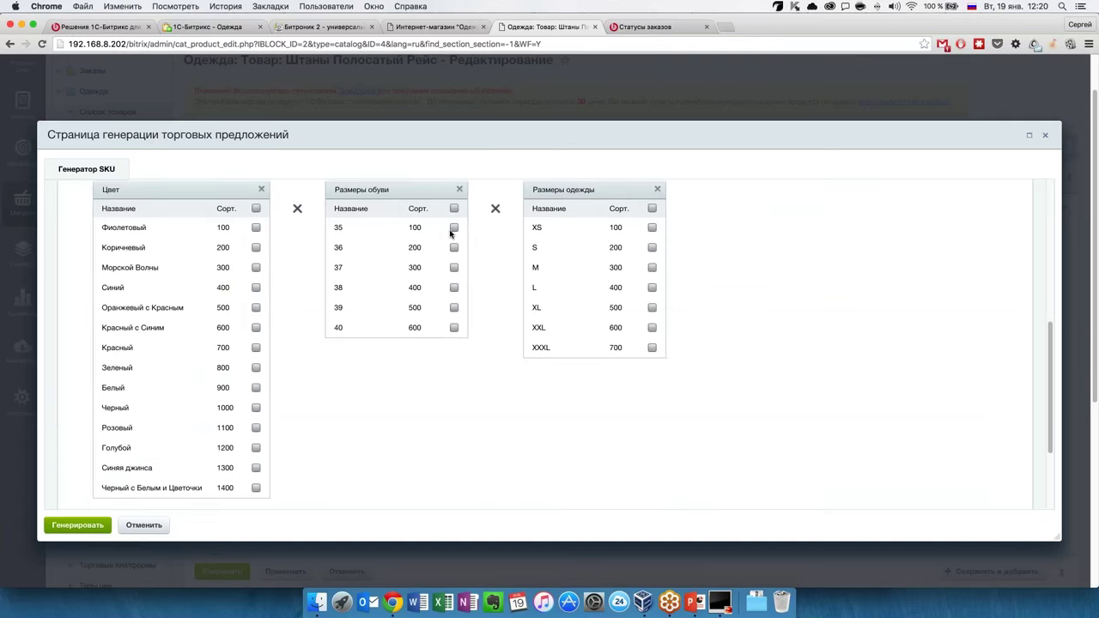
{"action": "left_click", "coordinate": [454, 247]}
{"action": "left_click", "coordinate": [455, 267]}
{"action": "left_click", "coordinate": [455, 288]}
{"action": "left_click", "coordinate": [454, 307]}
{"action": "left_click", "coordinate": [454, 327]}
{"action": "left_click", "coordinate": [454, 209]}
Tick sizes XS, S, M, XL and colours Фиолетовый, Коричневый, Синий, Красный с Синим
{"action": "left_click", "coordinate": [652, 227]}
{"action": "left_click", "coordinate": [652, 268]}
{"action": "left_click", "coordinate": [652, 247]}
{"action": "left_click", "coordinate": [652, 308]}
{"action": "left_click", "coordinate": [255, 227]}
{"action": "left_click", "coordinate": [255, 247]}
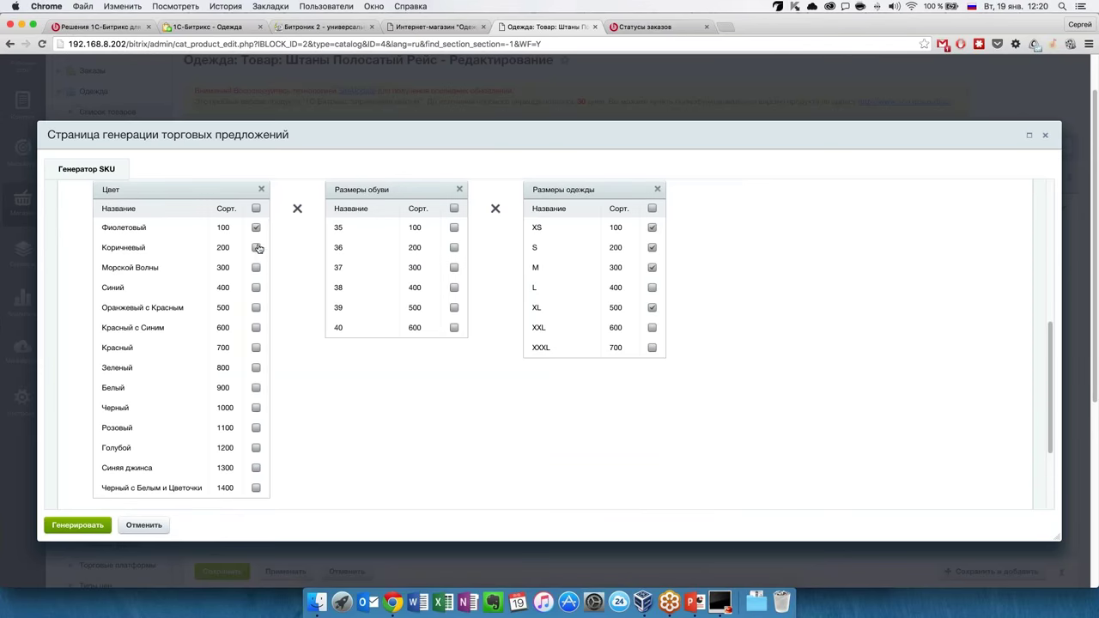
{"action": "left_click", "coordinate": [255, 287]}
{"action": "left_click", "coordinate": [256, 327]}
Add an image row for colour Фиолетовый applying to all sizes
{"action": "scroll", "coordinate": [285, 348], "scroll_direction": "down", "scroll_amount": 1}
{"action": "scroll", "coordinate": [347, 354], "scroll_direction": "down", "scroll_amount": 2}
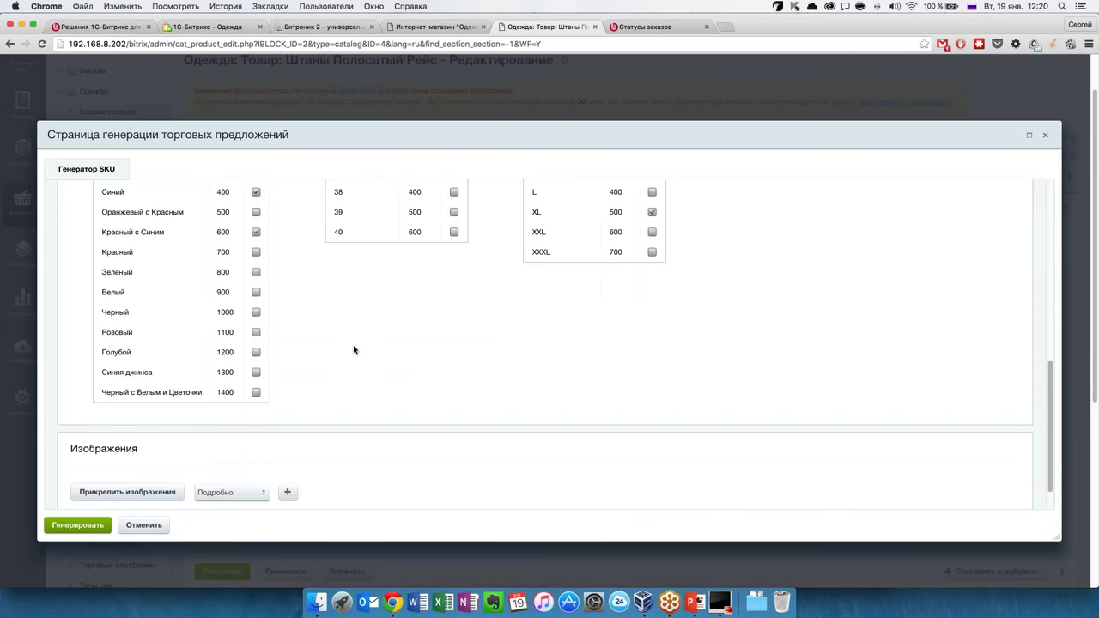
{"action": "scroll", "coordinate": [353, 350], "scroll_direction": "down", "scroll_amount": 3}
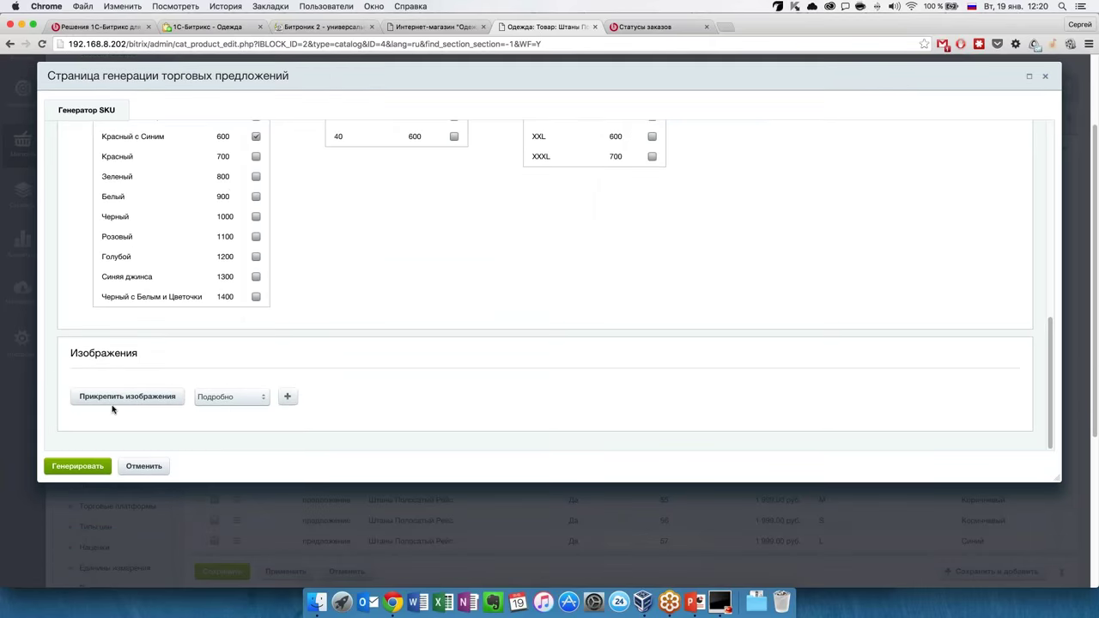
{"action": "left_click", "coordinate": [111, 406]}
{"action": "scroll", "coordinate": [135, 432], "scroll_direction": "down", "scroll_amount": 3}
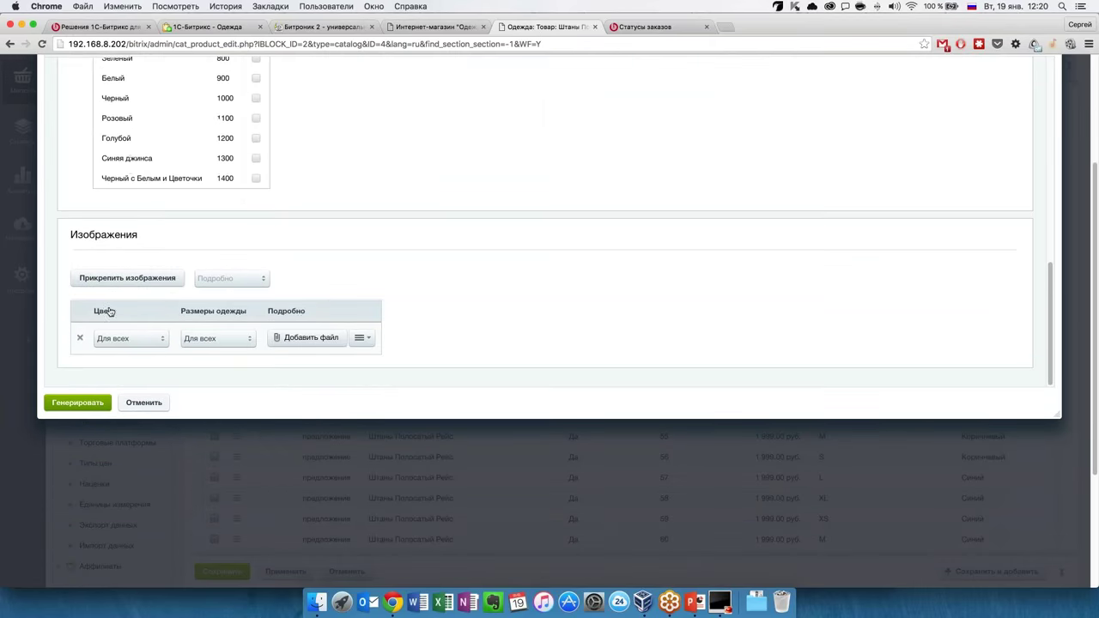
{"action": "left_click", "coordinate": [133, 339]}
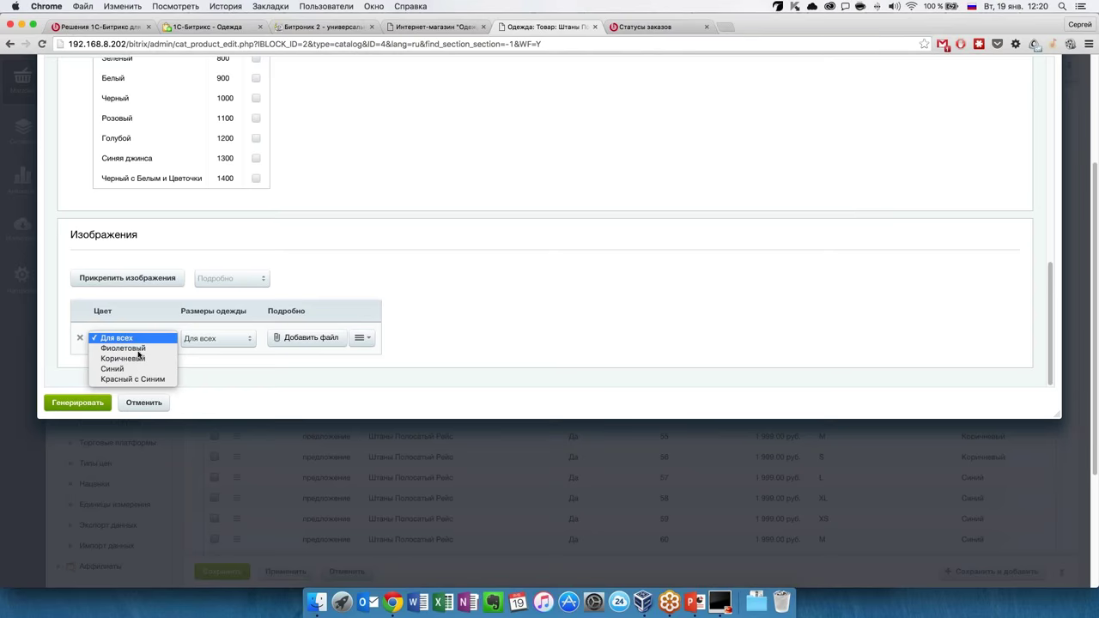
{"action": "left_click", "coordinate": [137, 352]}
{"action": "left_click", "coordinate": [233, 340]}
{"action": "left_click", "coordinate": [305, 344]}
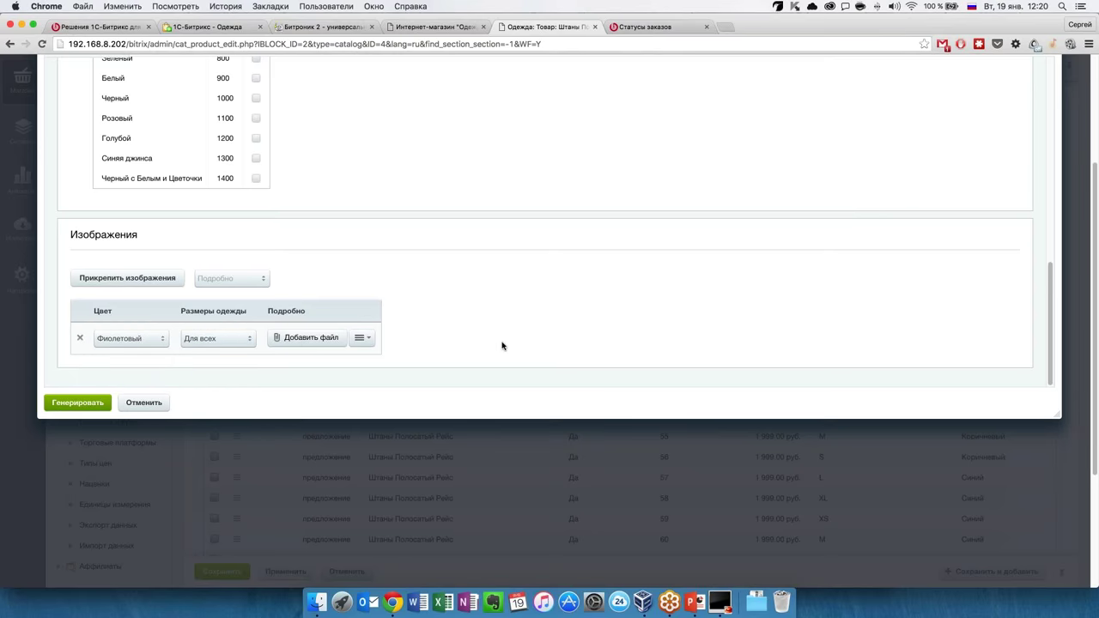
{"action": "scroll", "coordinate": [502, 346], "scroll_direction": "up", "scroll_amount": 10}
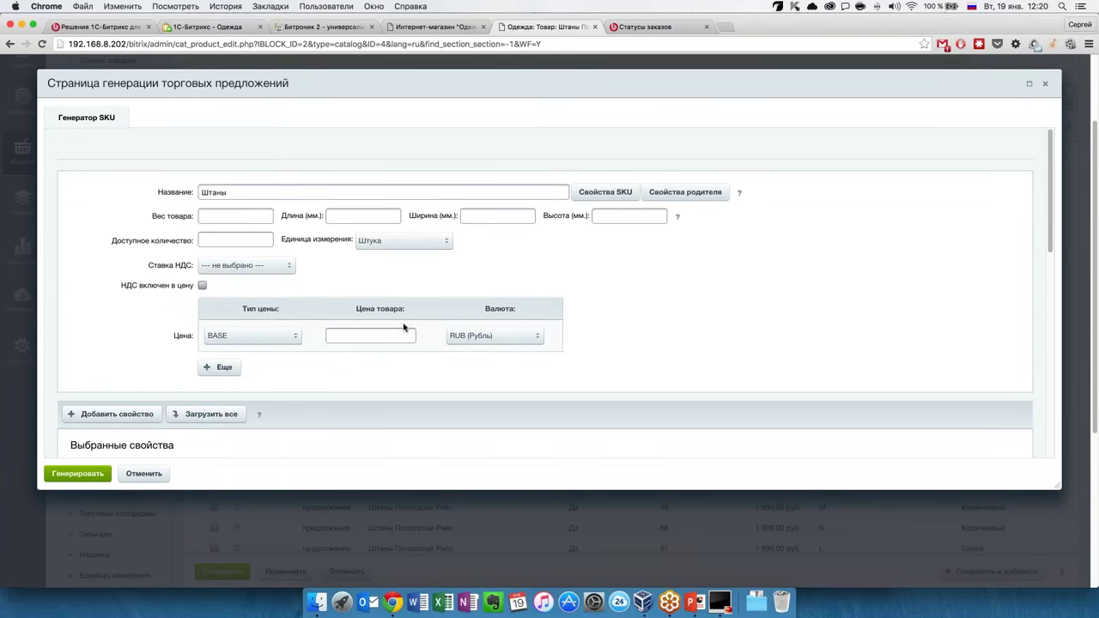
Close the SKU generator without generating, back to the Штаны Полосатый Рейс offers list
{"action": "left_click", "coordinate": [1046, 85]}
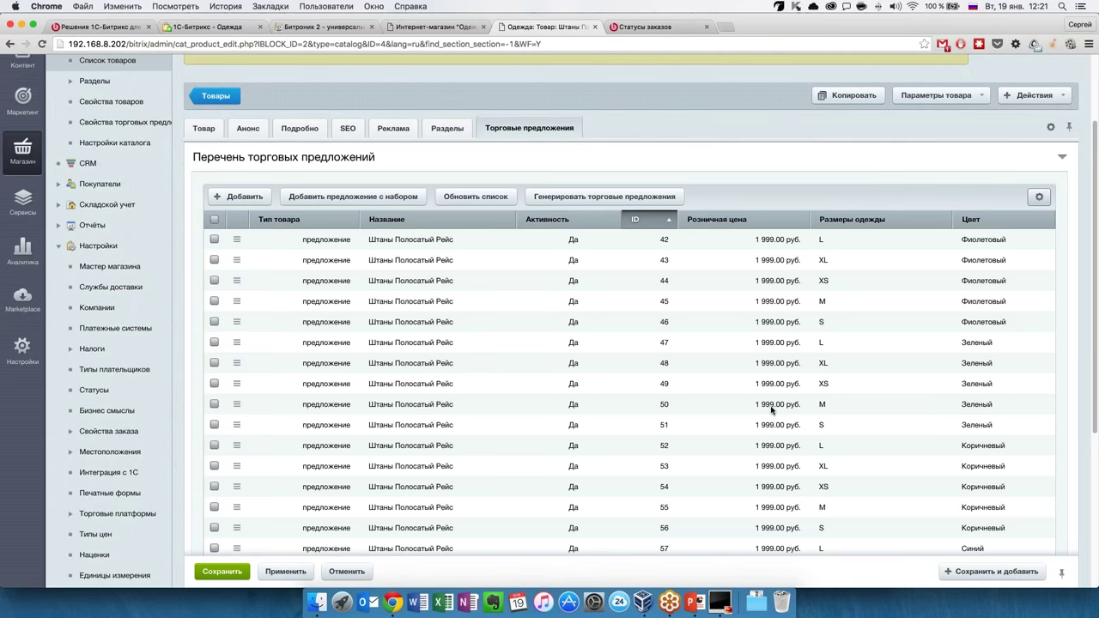
View the empty Складской учет > Склады list and the Отчёты list, then return to the storefront
{"action": "left_click", "coordinate": [100, 202]}
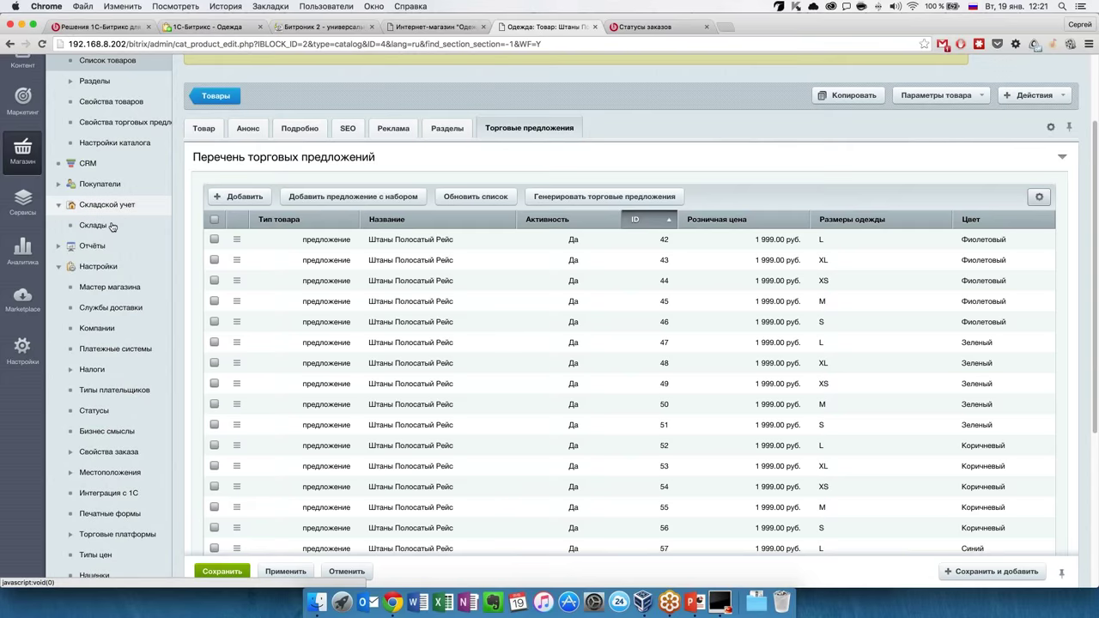
{"action": "left_click", "coordinate": [112, 225]}
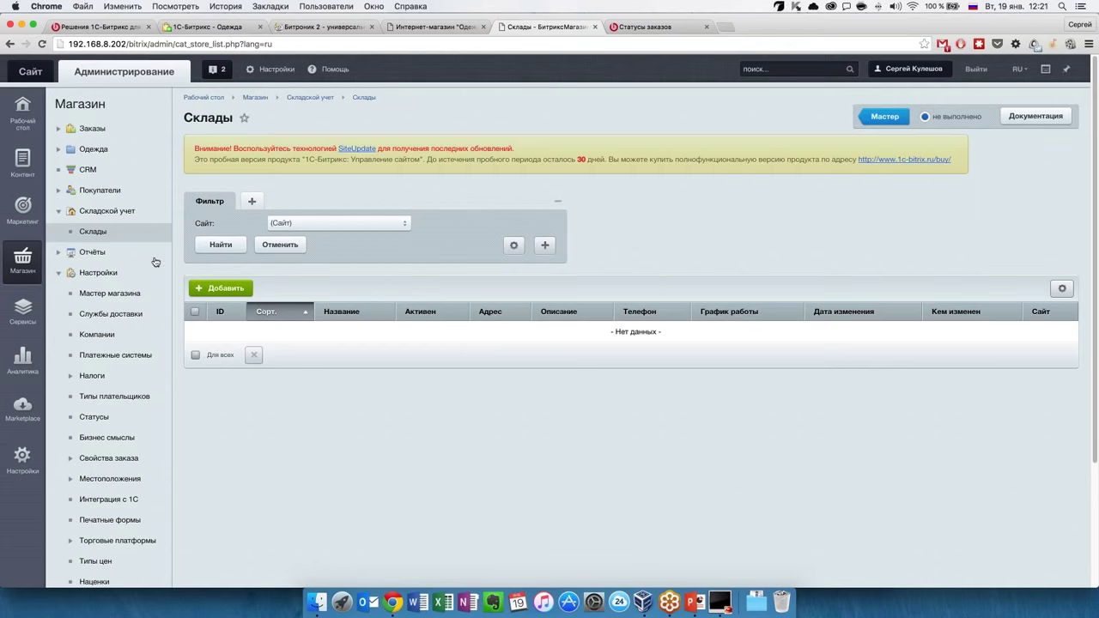
{"action": "left_click", "coordinate": [72, 255]}
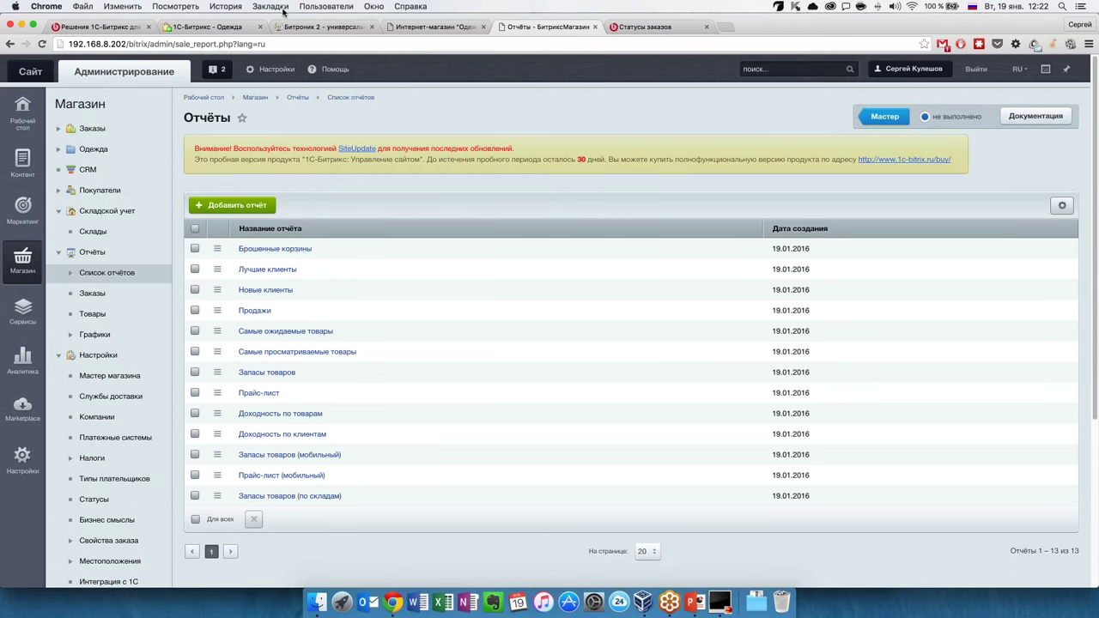
{"action": "left_click", "coordinate": [450, 29]}
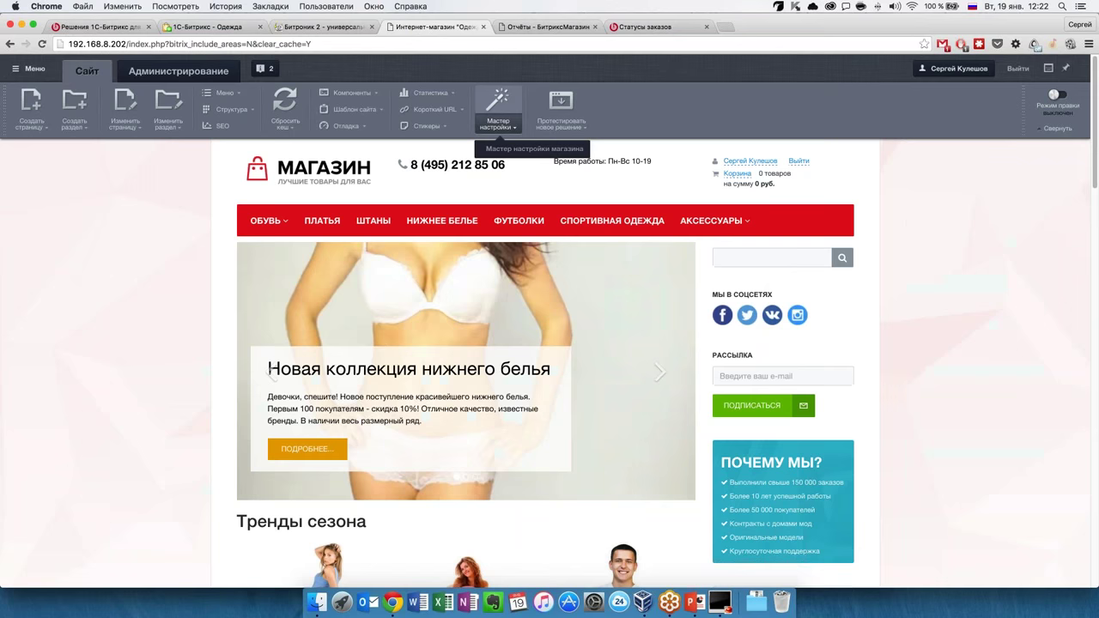
Review the Штаны Полосатый Рейс page at 1 999 руб. with four colours and sizes XS–XL
{"action": "scroll", "coordinate": [313, 258], "scroll_direction": "down", "scroll_amount": 5}
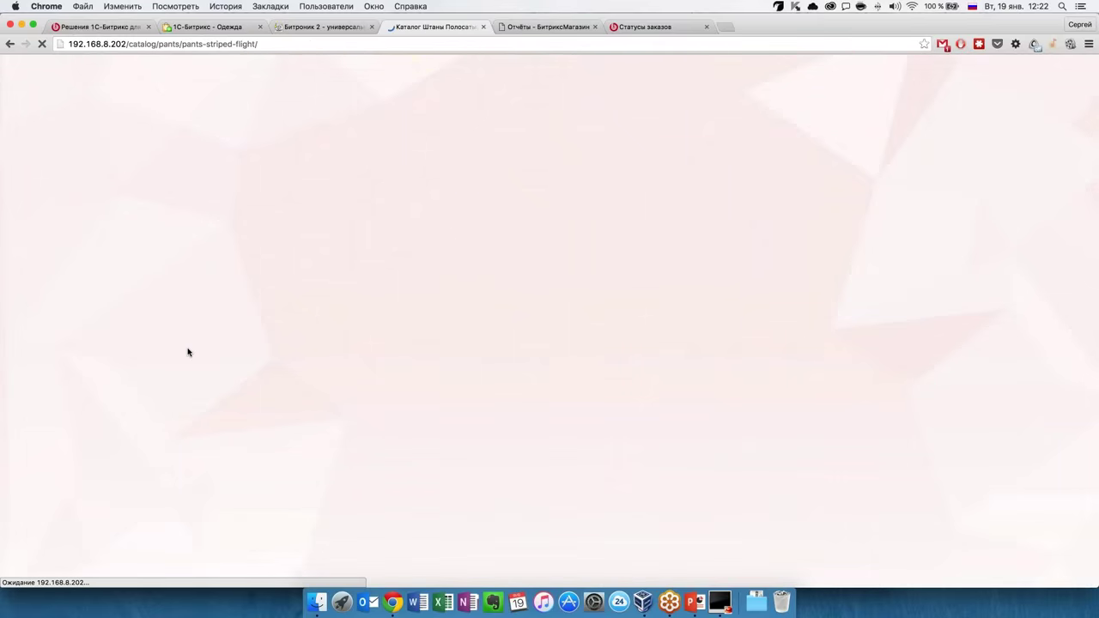
{"action": "scroll", "coordinate": [283, 403], "scroll_direction": "down", "scroll_amount": 1}
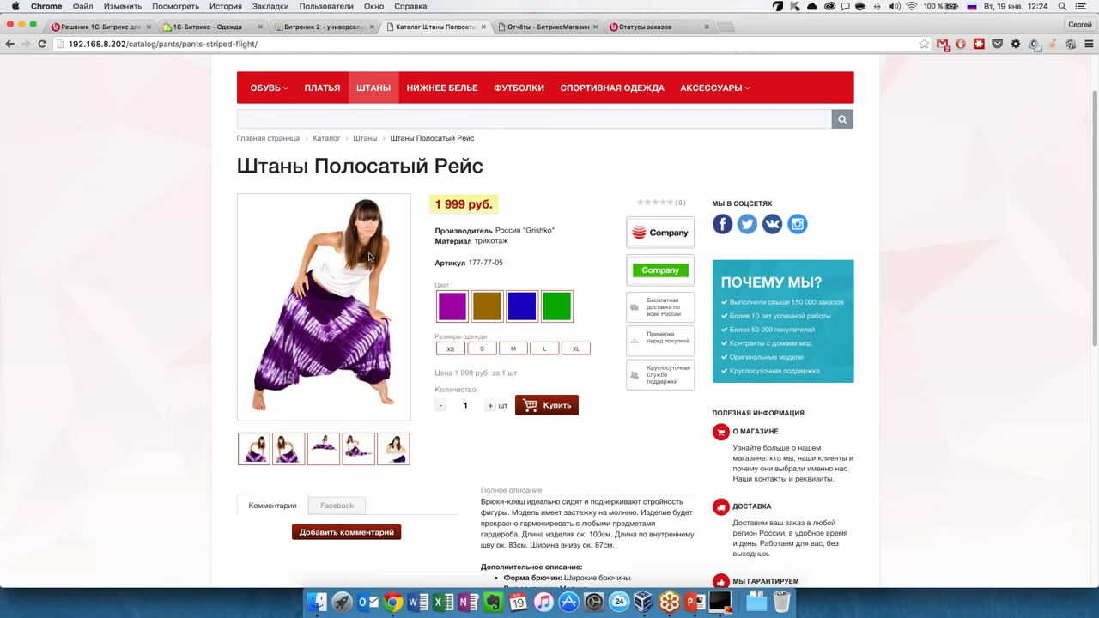
{"action": "scroll", "coordinate": [375, 259], "scroll_direction": "up", "scroll_amount": 2}
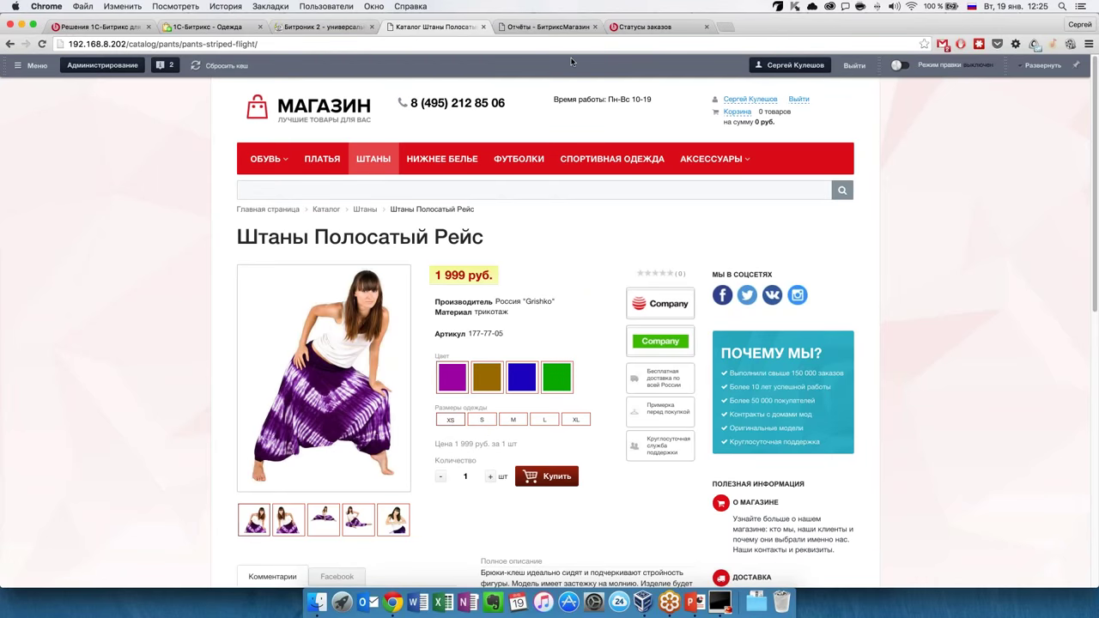
{"action": "left_click", "coordinate": [94, 27]}
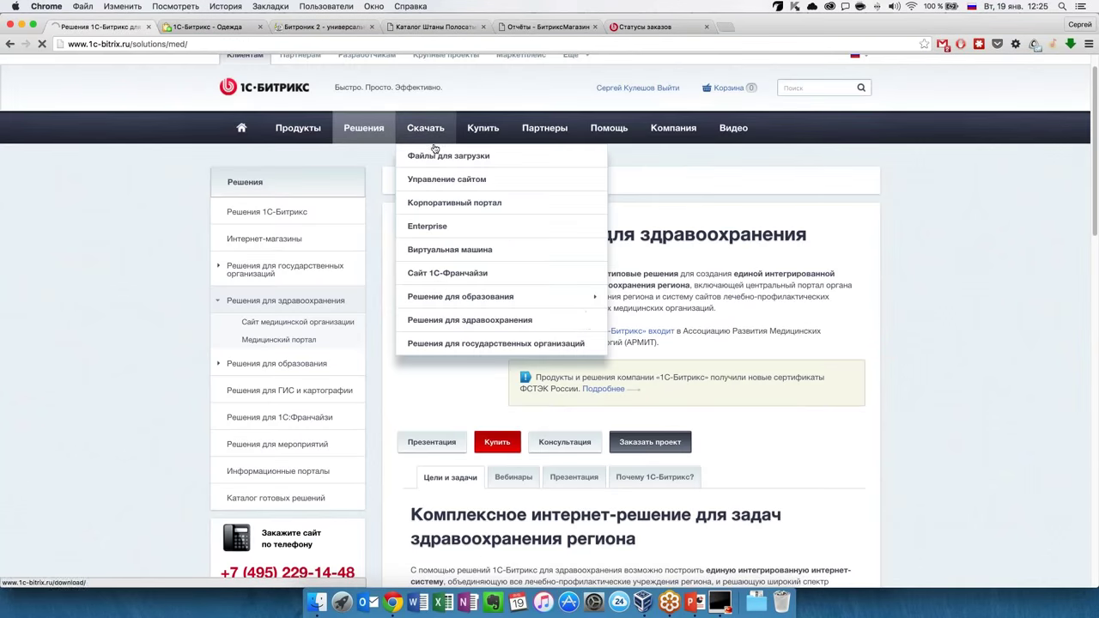
On 1c-bitrix.ru, go to the Скачать > Управление сайтом trial download page
{"action": "left_click", "coordinate": [435, 150]}
{"action": "scroll", "coordinate": [434, 365], "scroll_direction": "down", "scroll_amount": 3}
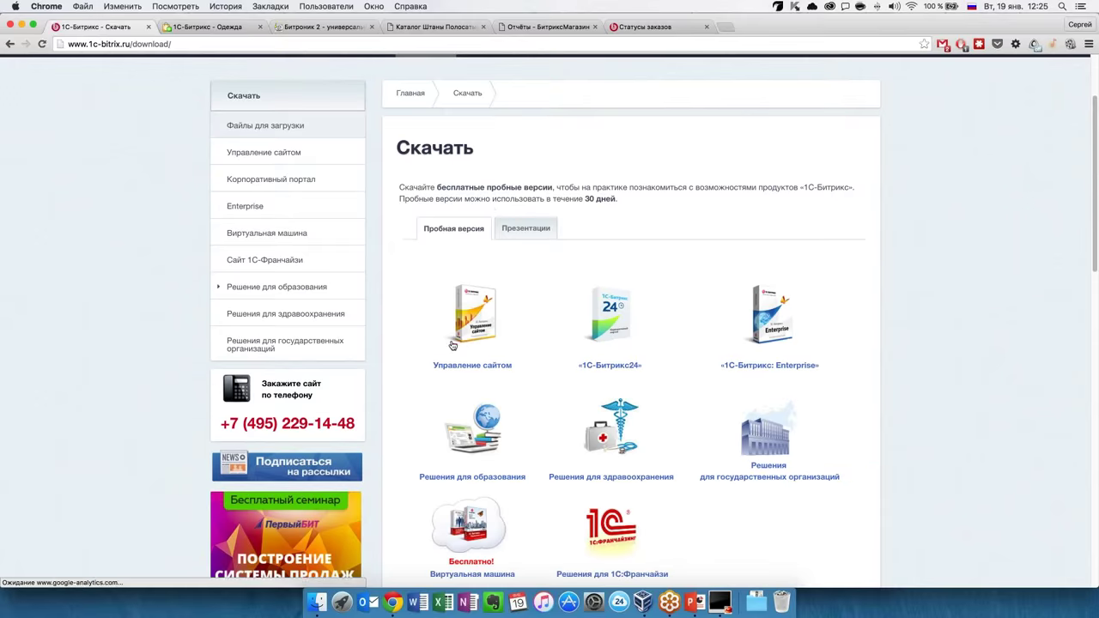
{"action": "left_click", "coordinate": [474, 376]}
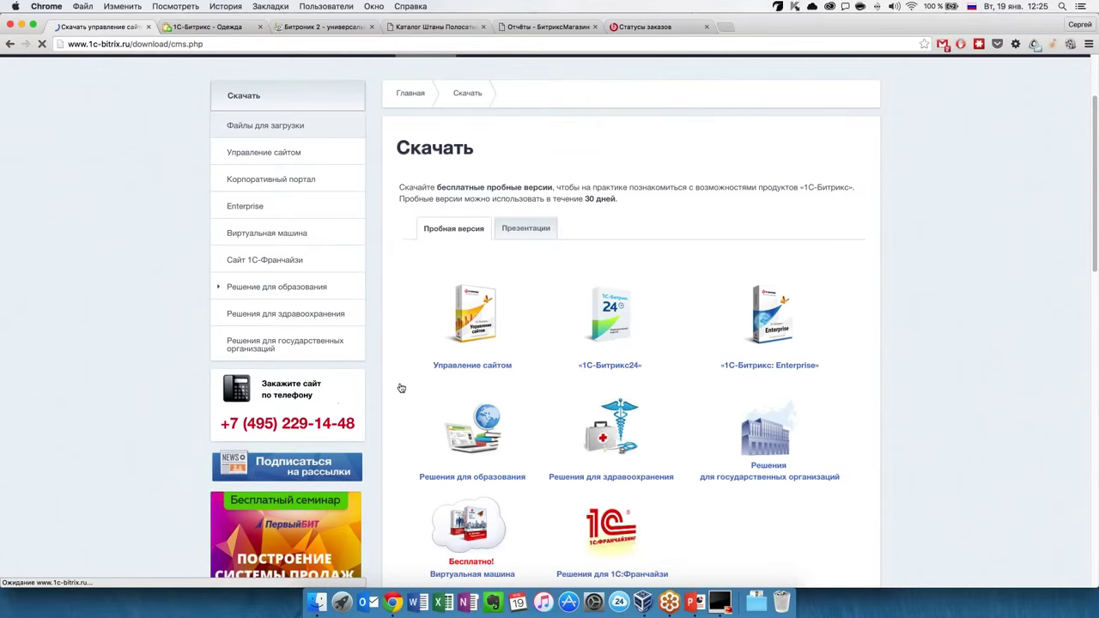
Review the BitrixSetup script section, then return to the admin Отчёты reports list
{"action": "scroll", "coordinate": [402, 386], "scroll_direction": "down", "scroll_amount": 10}
{"action": "scroll", "coordinate": [401, 386], "scroll_direction": "down", "scroll_amount": 7}
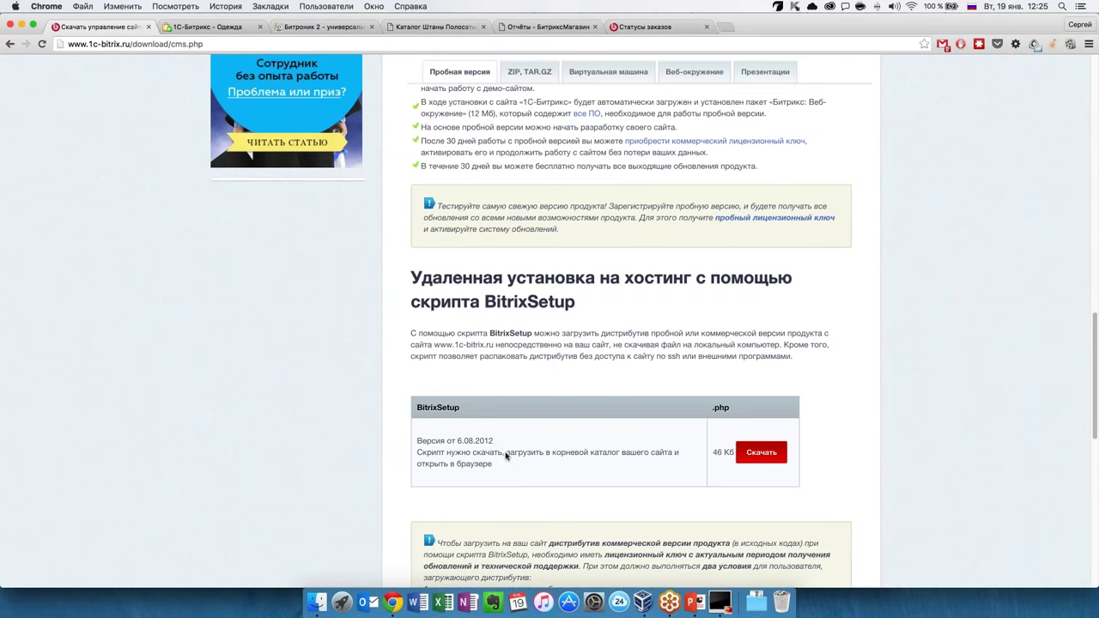
{"action": "left_click_drag", "start_coordinate": [726, 453], "coordinate": [704, 455]}
{"action": "left_click", "coordinate": [709, 461]}
{"action": "left_click", "coordinate": [578, 30]}
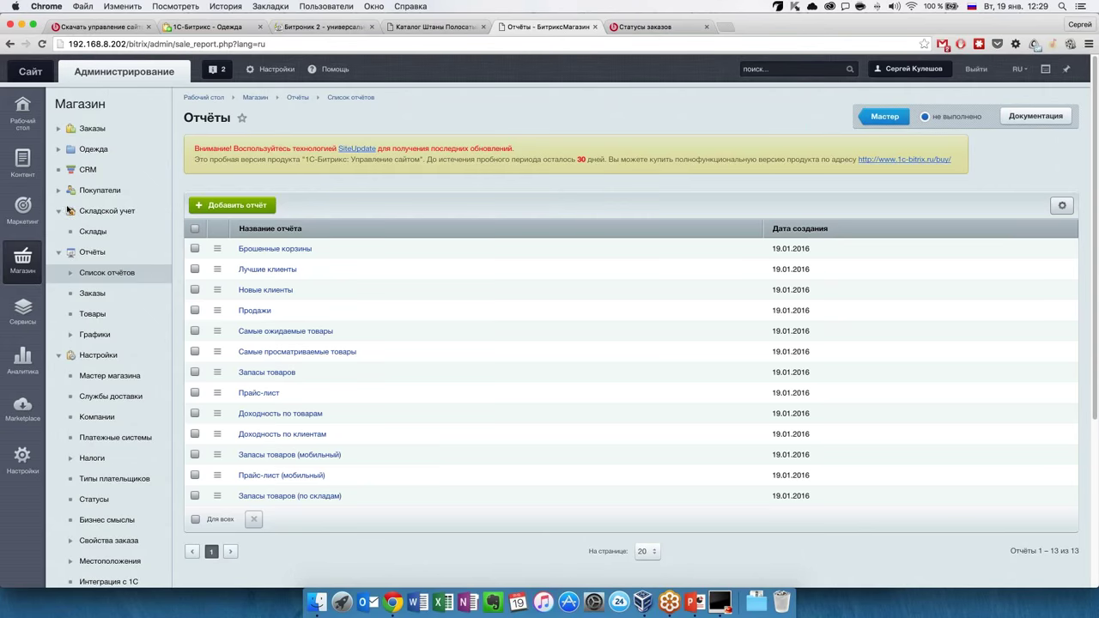
Open the Обувь section's edit form from the Одежда product list
{"action": "left_click", "coordinate": [58, 150]}
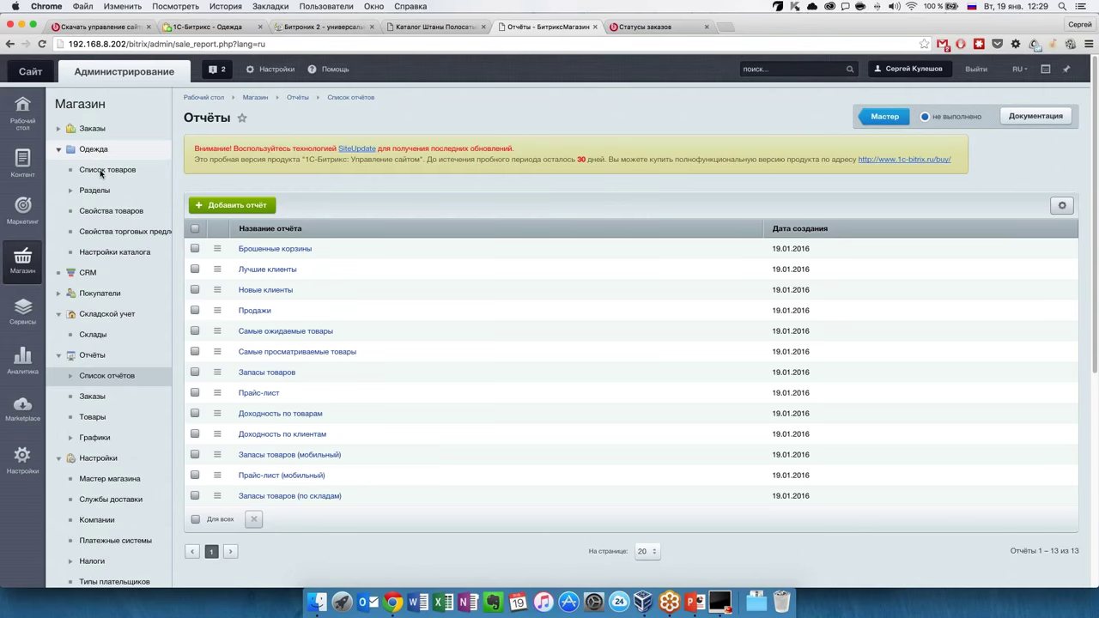
{"action": "left_click", "coordinate": [100, 172]}
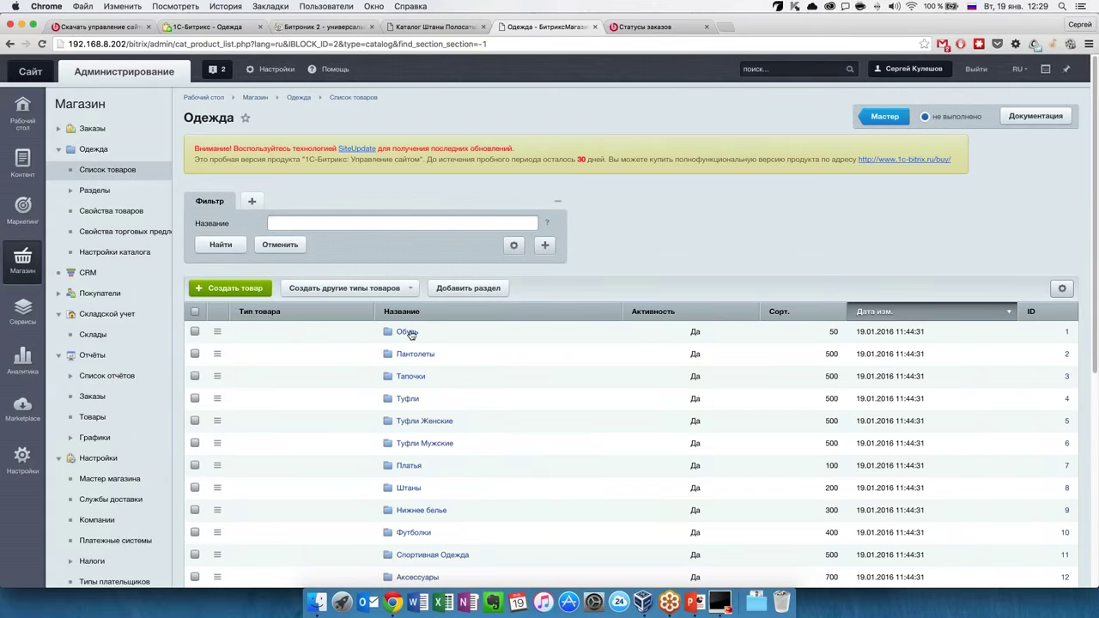
{"action": "left_click", "coordinate": [217, 333]}
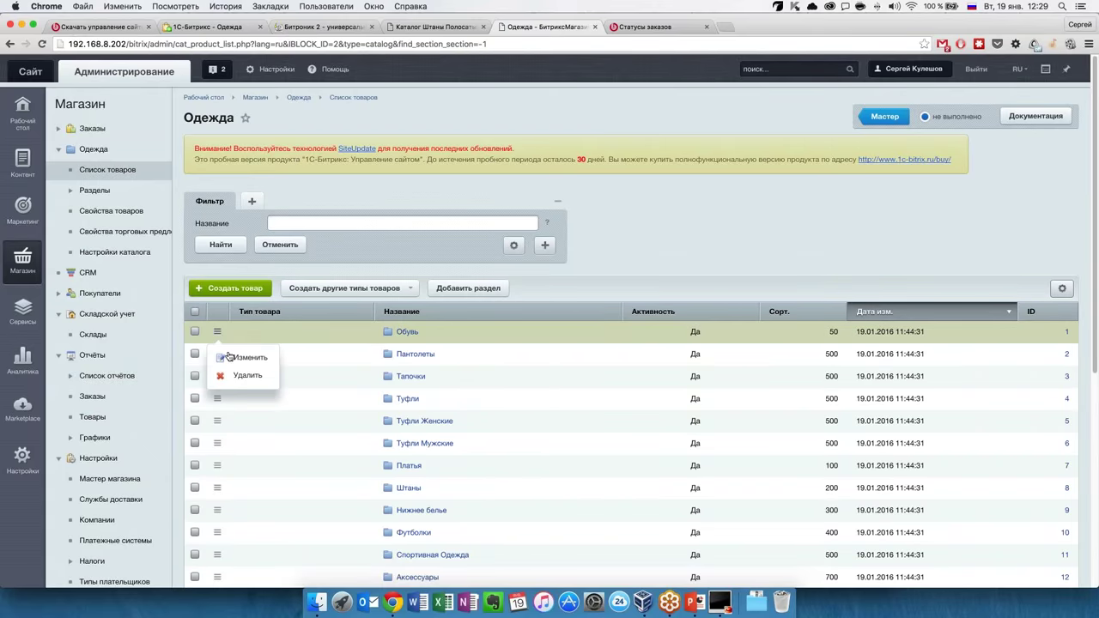
{"action": "left_click", "coordinate": [232, 357]}
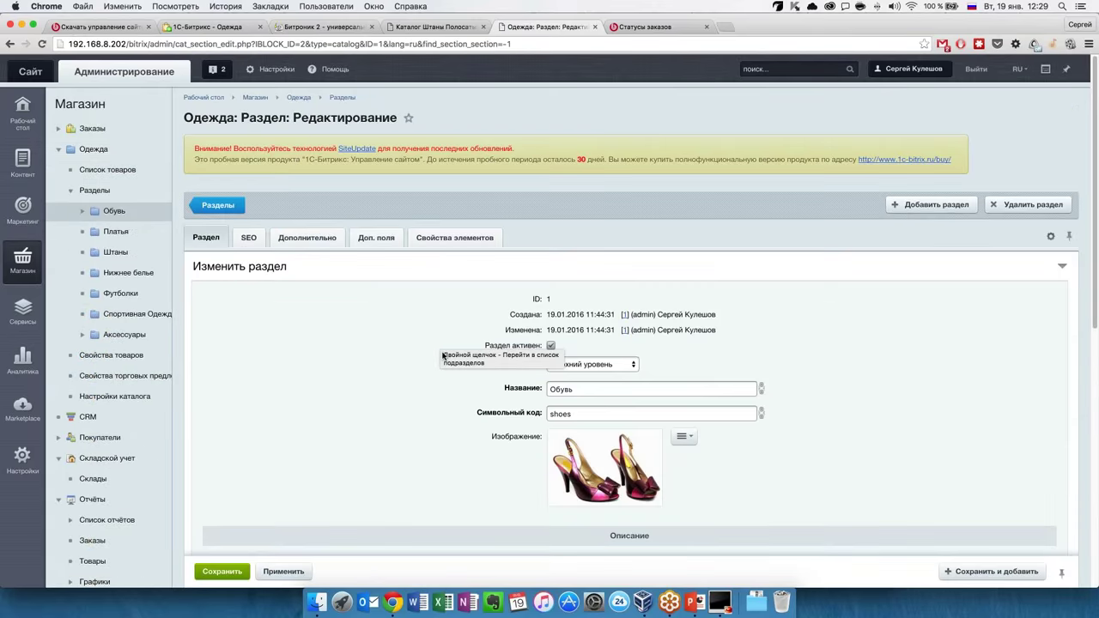
{"action": "scroll", "coordinate": [376, 306], "scroll_direction": "down", "scroll_amount": 3}
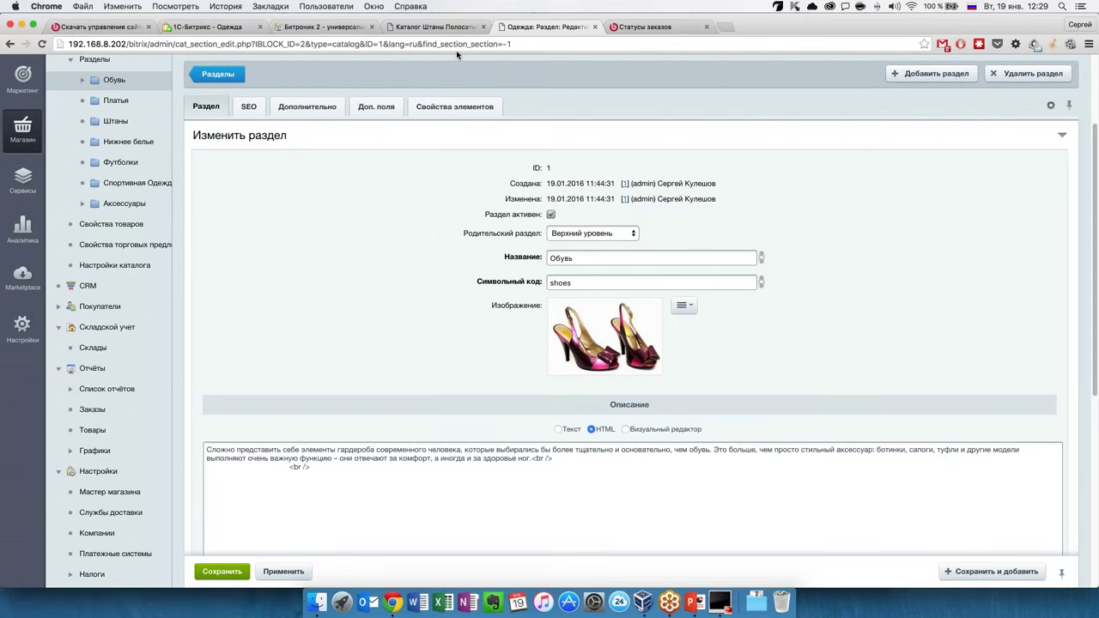
From the section's Доп. поля, open the full custom fields list, then return to the Одежда list
{"action": "left_click", "coordinate": [376, 106]}
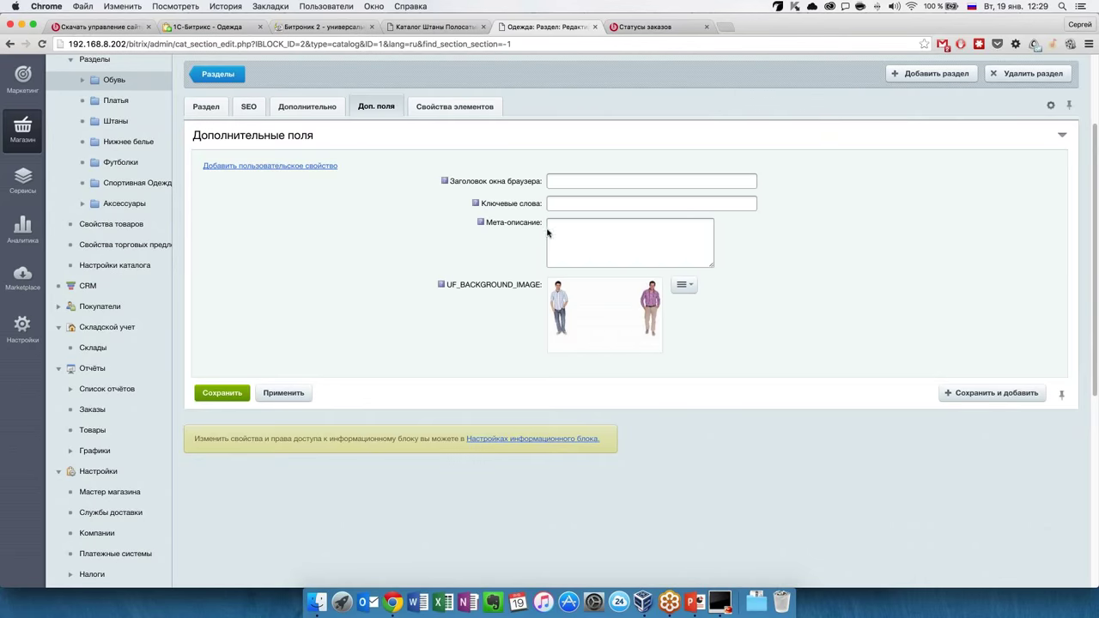
{"action": "left_click", "coordinate": [258, 167]}
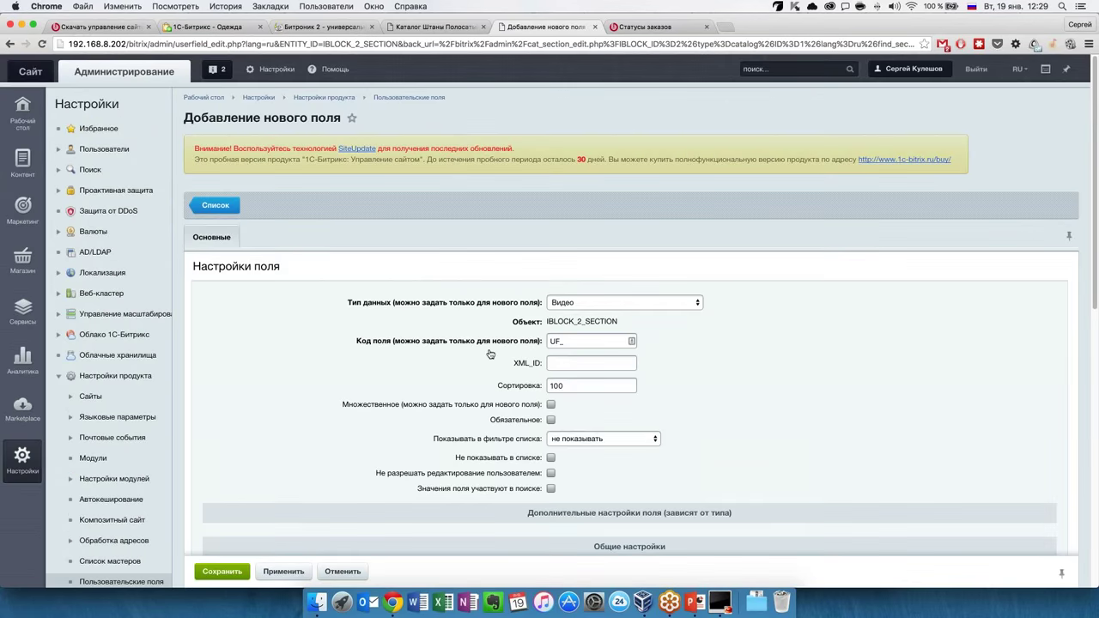
{"action": "scroll", "coordinate": [490, 354], "scroll_direction": "down", "scroll_amount": 1}
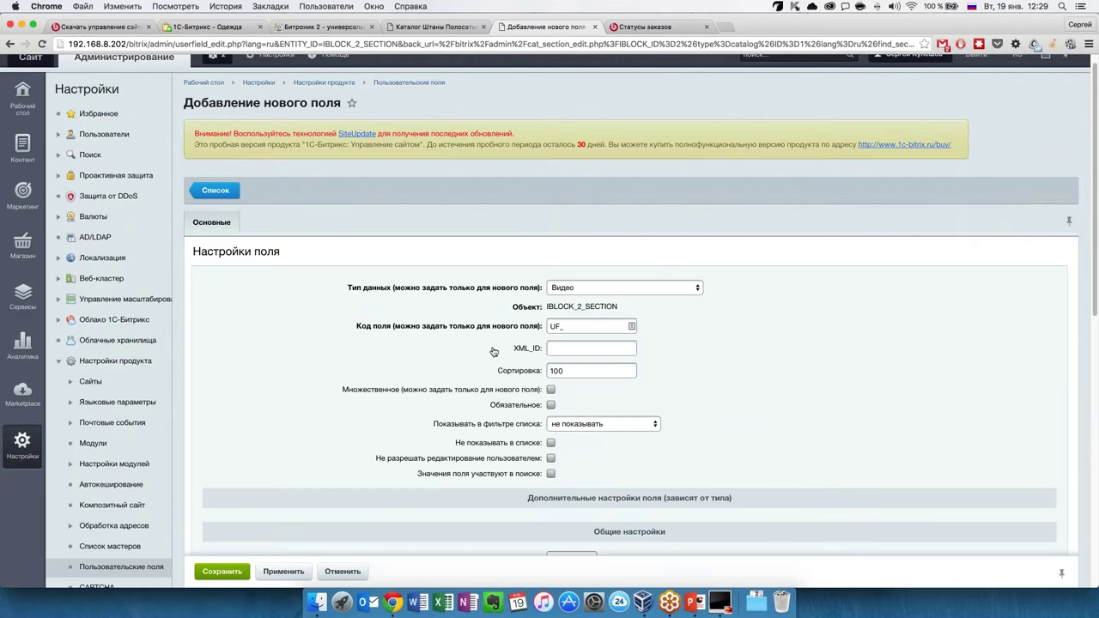
{"action": "left_click", "coordinate": [230, 194]}
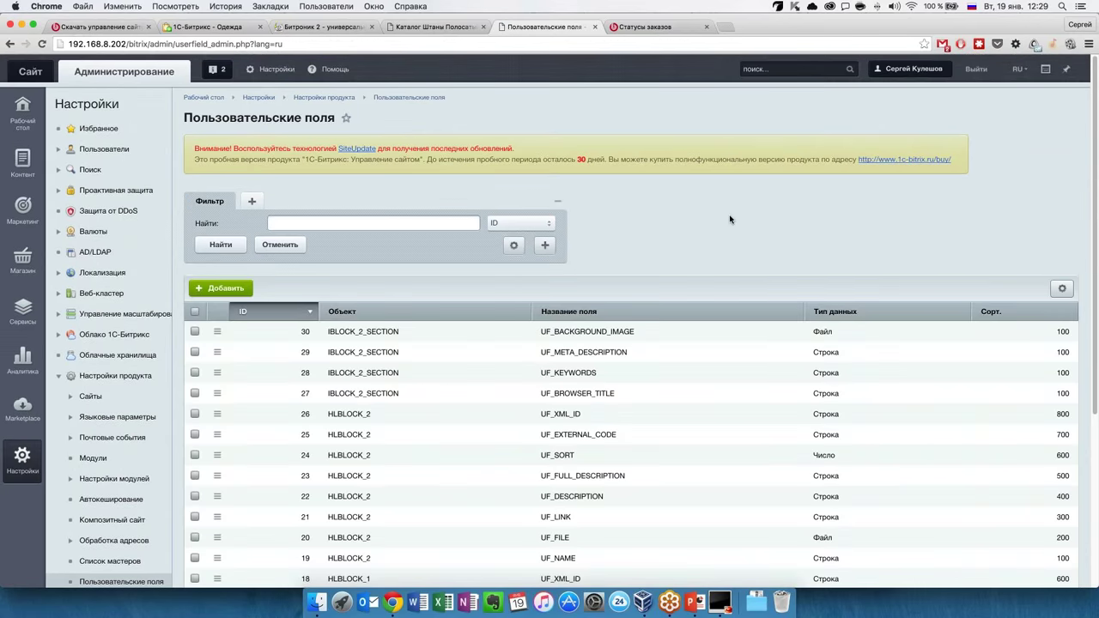
{"action": "left_click", "coordinate": [21, 273]}
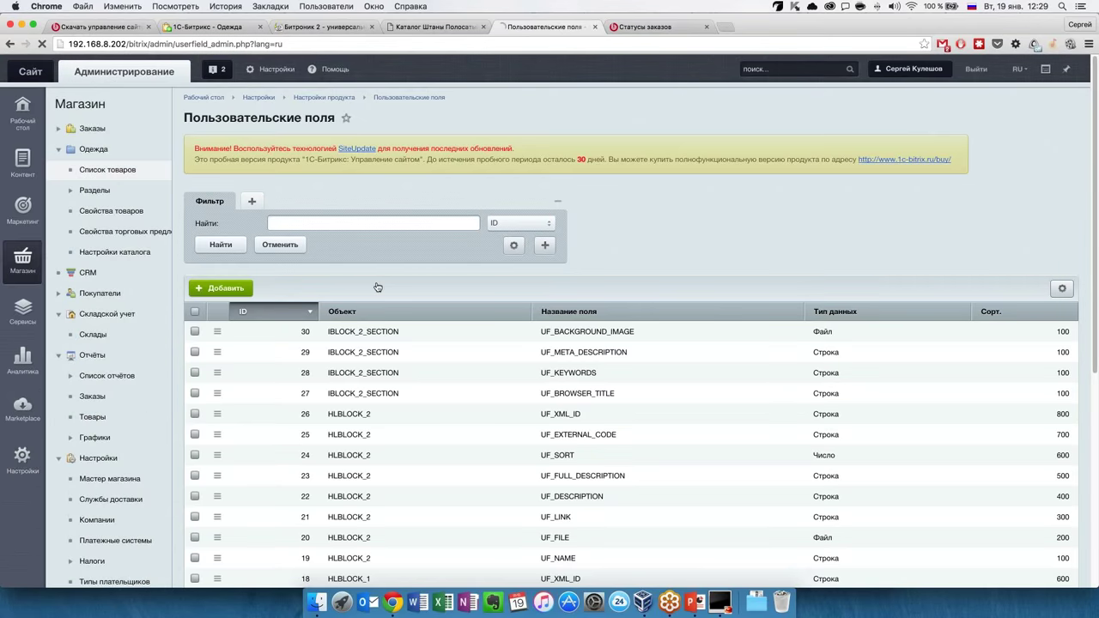
Tick the three Штаны offers in the Одежда list
{"action": "scroll", "coordinate": [429, 361], "scroll_direction": "down", "scroll_amount": 5}
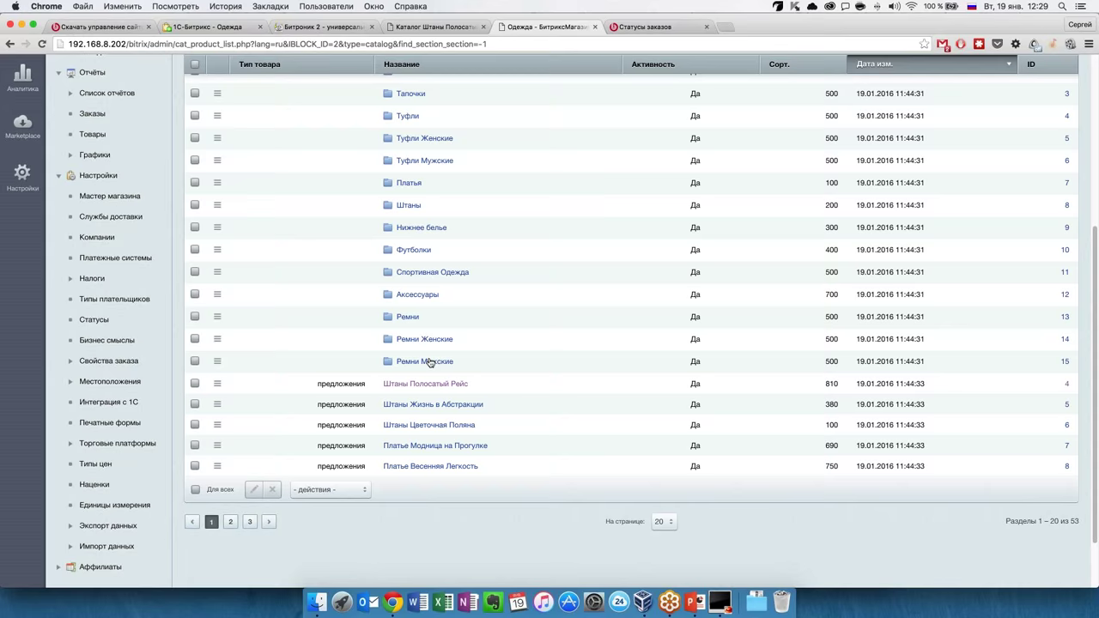
{"action": "left_click", "coordinate": [195, 383]}
{"action": "left_click", "coordinate": [195, 403]}
{"action": "left_click", "coordinate": [195, 424]}
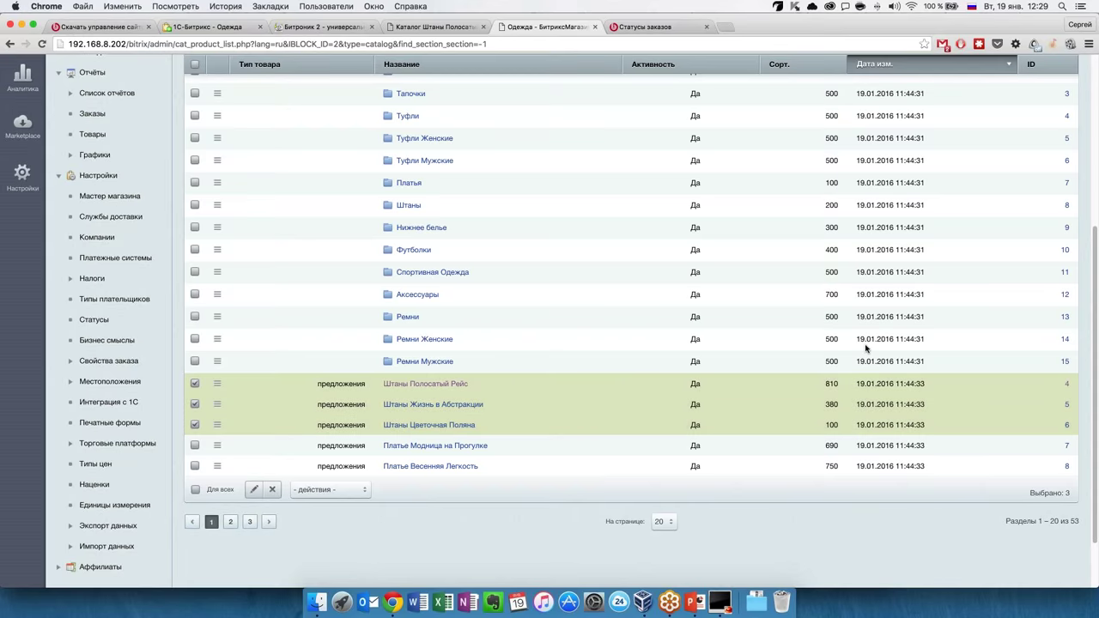
{"action": "scroll", "coordinate": [868, 349], "scroll_direction": "up", "scroll_amount": 5}
Add the Производитель column to the Одежда product list
{"action": "left_click", "coordinate": [1062, 289]}
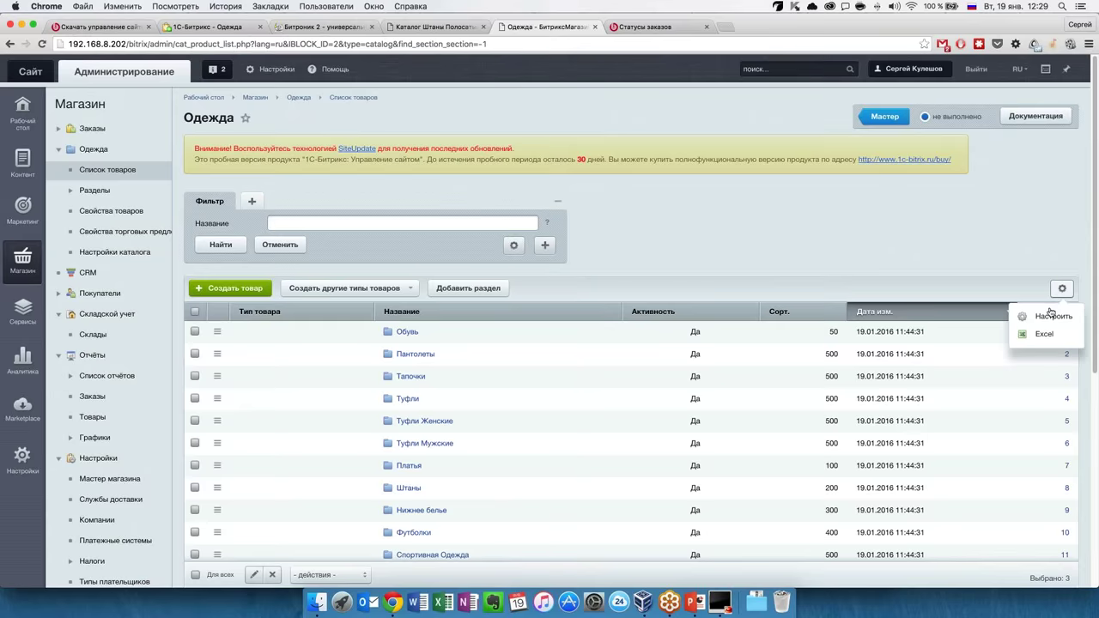
{"action": "left_click", "coordinate": [1051, 314]}
{"action": "scroll", "coordinate": [430, 330], "scroll_direction": "down", "scroll_amount": 5}
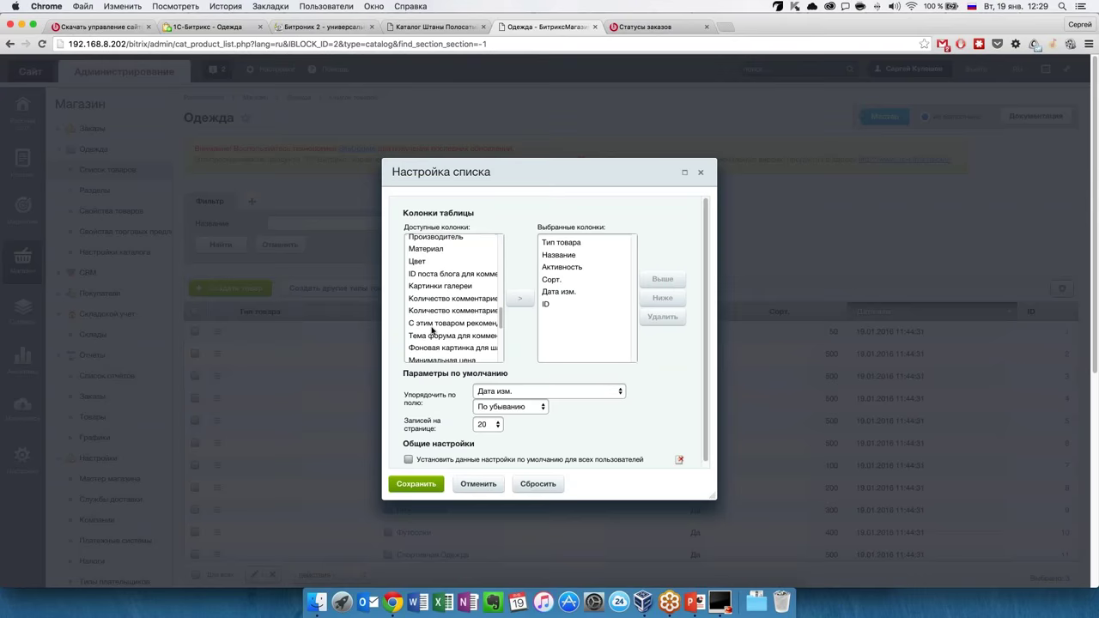
{"action": "left_click", "coordinate": [467, 241]}
{"action": "left_click", "coordinate": [513, 302]}
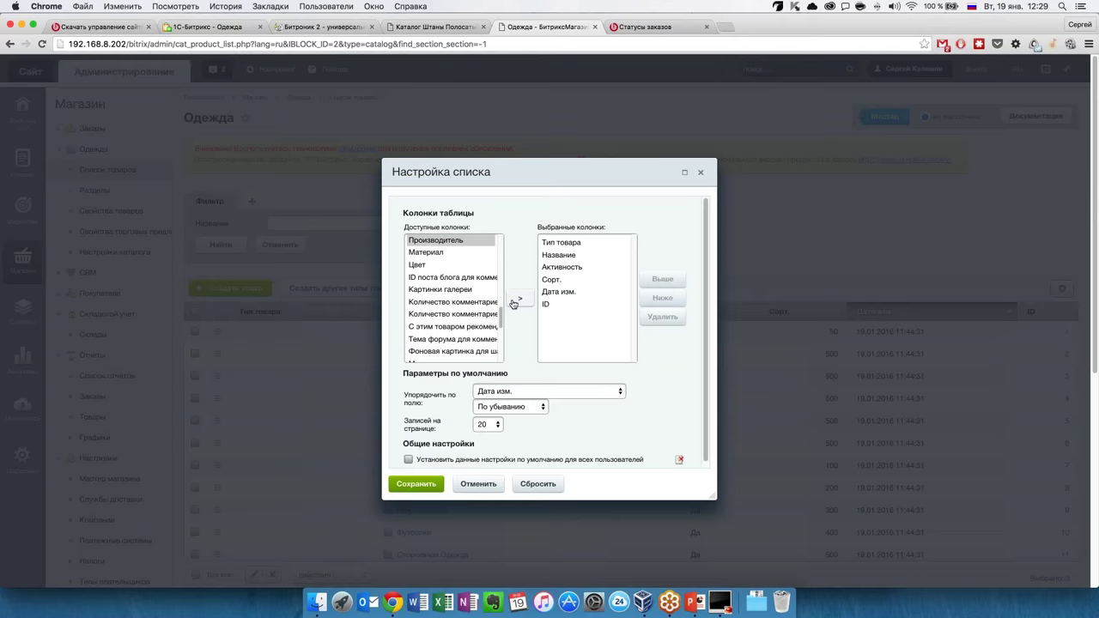
{"action": "left_click", "coordinate": [416, 483]}
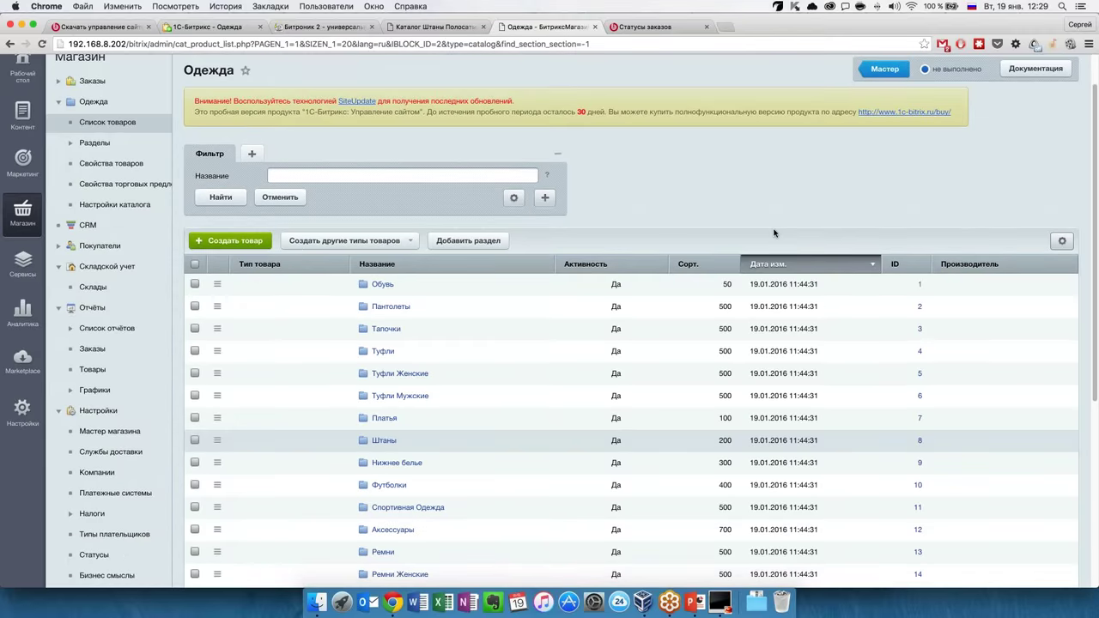
Tick the Полосатый Рейс, Жизнь в Абстракции and Цветочная Поляна pants offers for inline editing
{"action": "scroll", "coordinate": [774, 233], "scroll_direction": "down", "scroll_amount": 7}
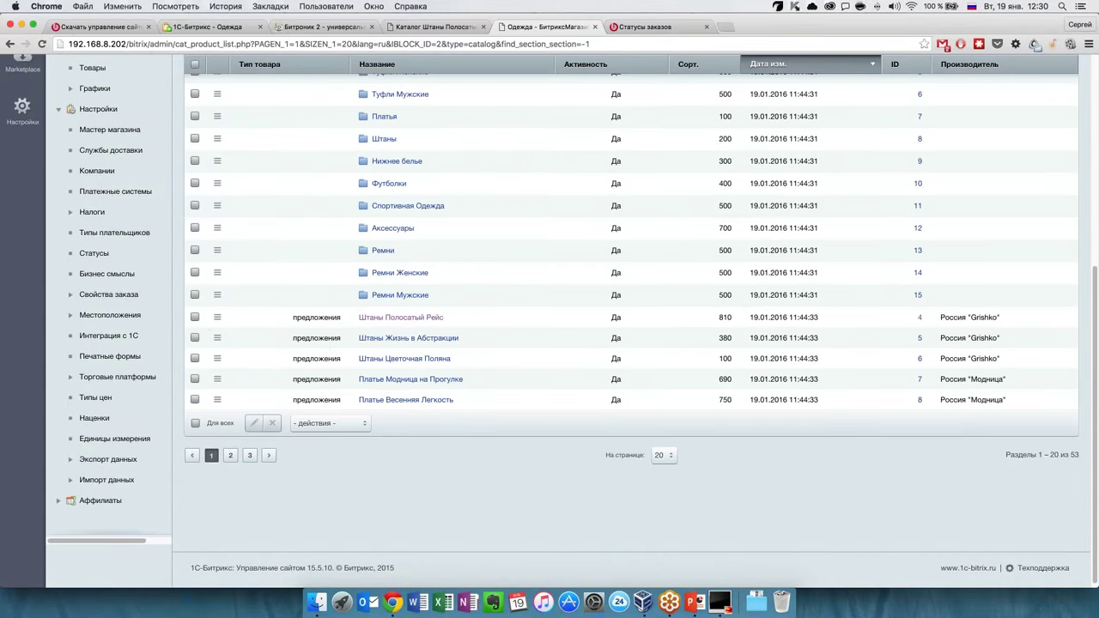
{"action": "left_click", "coordinate": [194, 317]}
{"action": "left_click", "coordinate": [194, 337]}
{"action": "left_click", "coordinate": [194, 359]}
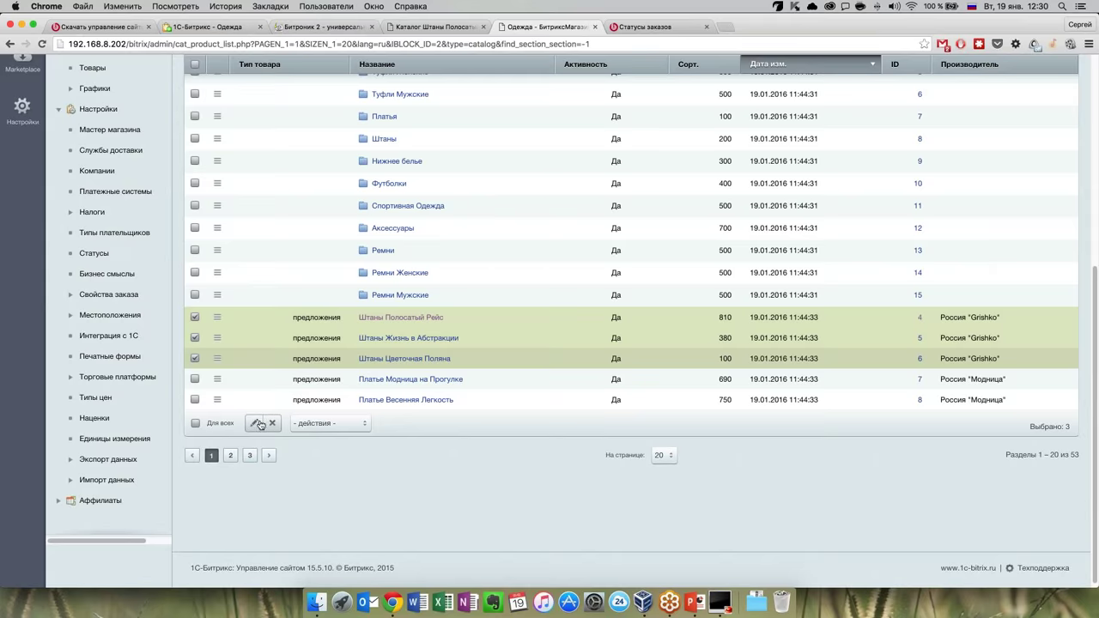
{"action": "left_click", "coordinate": [257, 423]}
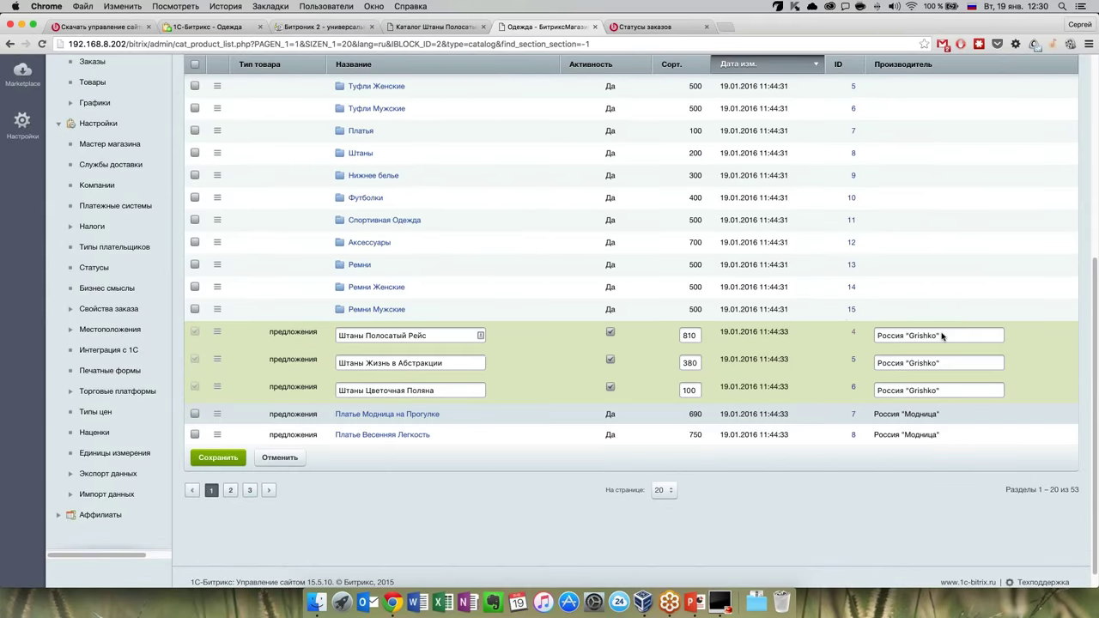
Replace Grishko with a new manufacturer name in the third Штаны offer
{"action": "left_click", "coordinate": [945, 363]}
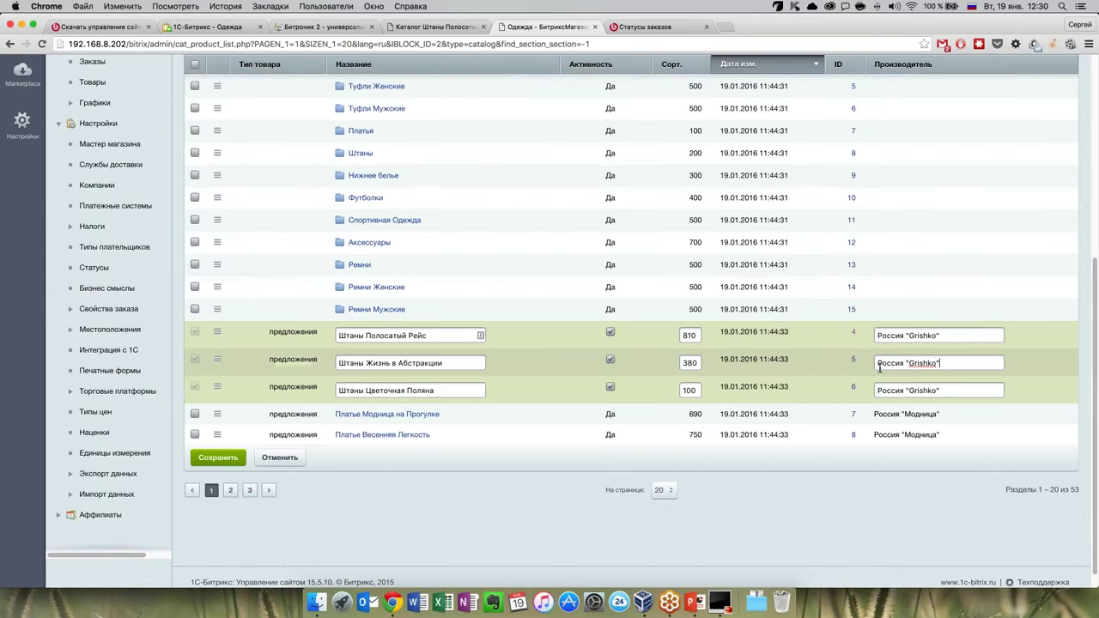
{"action": "triple_click", "coordinate": [931, 391]}
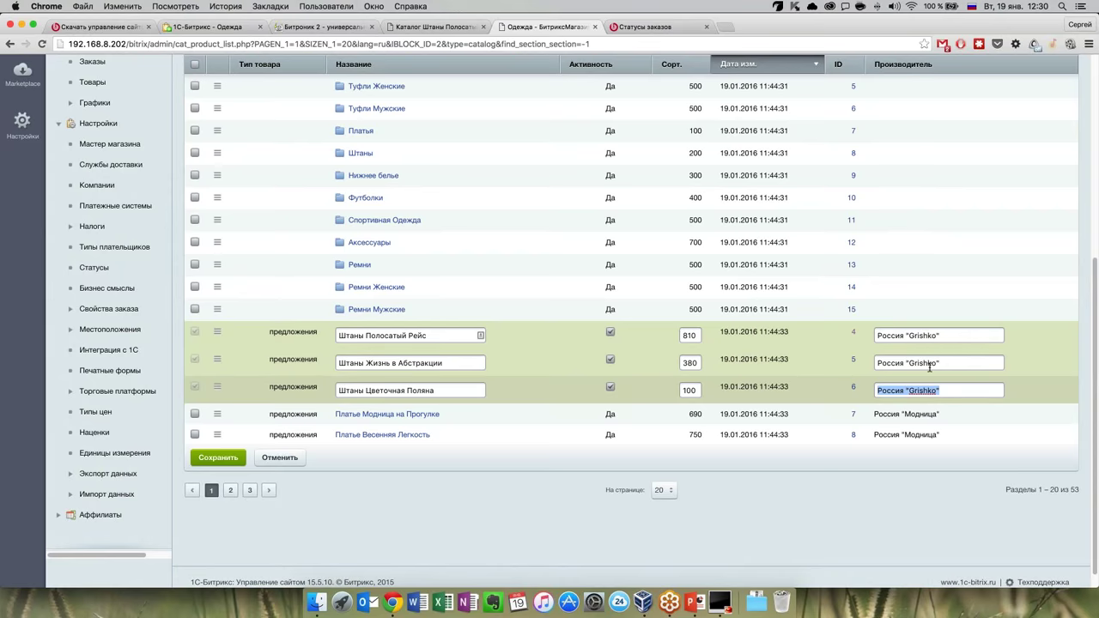
{"action": "left_click", "coordinate": [924, 392]}
{"action": "double_click", "coordinate": [925, 392]}
{"action": "type", "text": "СЕРгей"}
{"action": "key", "text": "BackSpace"}
{"action": "key", "text": "BackSpace"}
{"action": "key", "text": "BackSpace"}
{"action": "key", "text": "BackSpace"}
{"action": "key", "text": "BackSpace"}
{"action": "type", "text": "кргей"}
{"action": "key", "text": "Left"}
{"action": "key", "text": "Left"}
{"action": "key", "text": "Left"}
{"action": "key", "text": "Left"}
{"action": "key", "text": "BackSpace"}
{"action": "type", "text": "е"}
Copy the new manufacturer name into the other two offers and save
{"action": "triple_click", "coordinate": [924, 392]}
{"action": "key", "text": "super+c"}
{"action": "triple_click", "coordinate": [945, 361]}
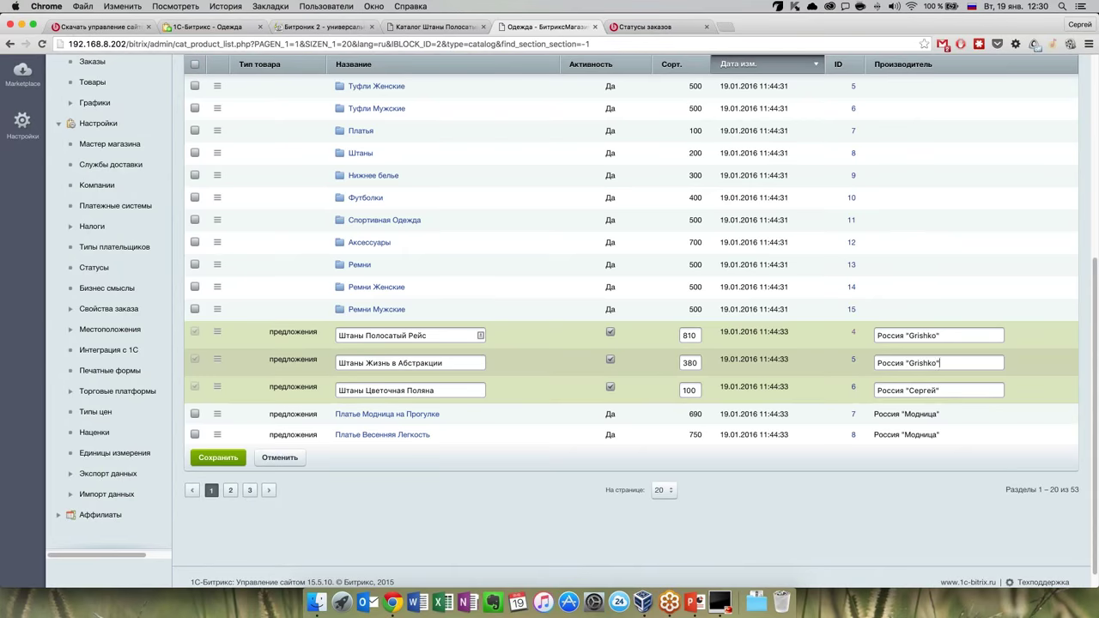
{"action": "key", "text": "super+v"}
{"action": "triple_click", "coordinate": [953, 336]}
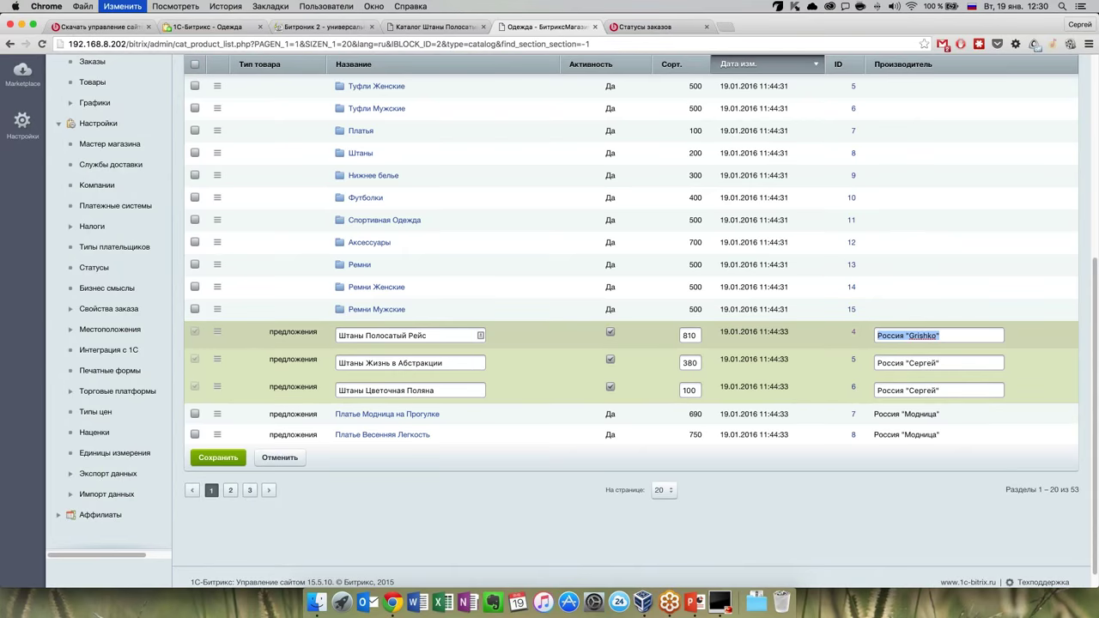
{"action": "key", "text": "super+v"}
{"action": "left_click", "coordinate": [214, 460]}
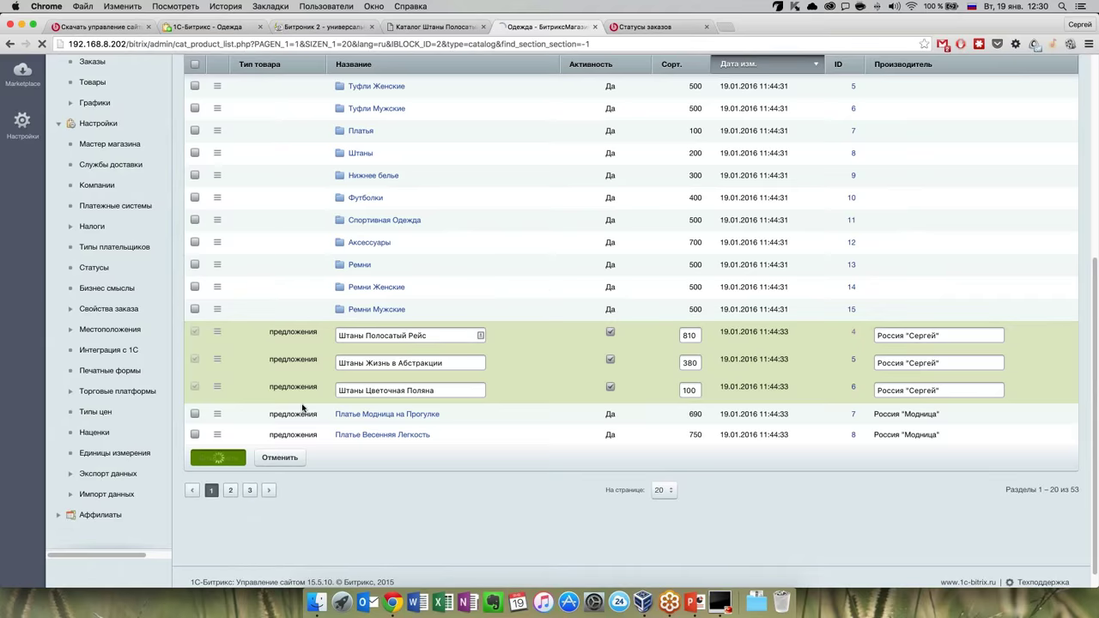
Open the Туфли section in the catalog list
{"action": "scroll", "coordinate": [815, 430], "scroll_direction": "down", "scroll_amount": 2}
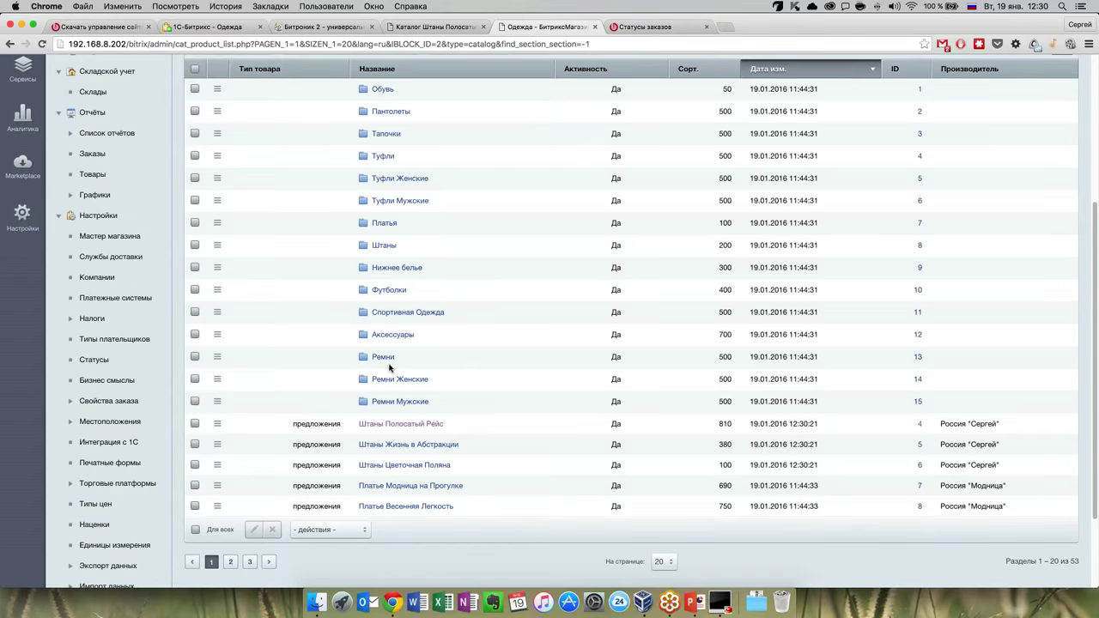
{"action": "scroll", "coordinate": [330, 386], "scroll_direction": "up", "scroll_amount": 5}
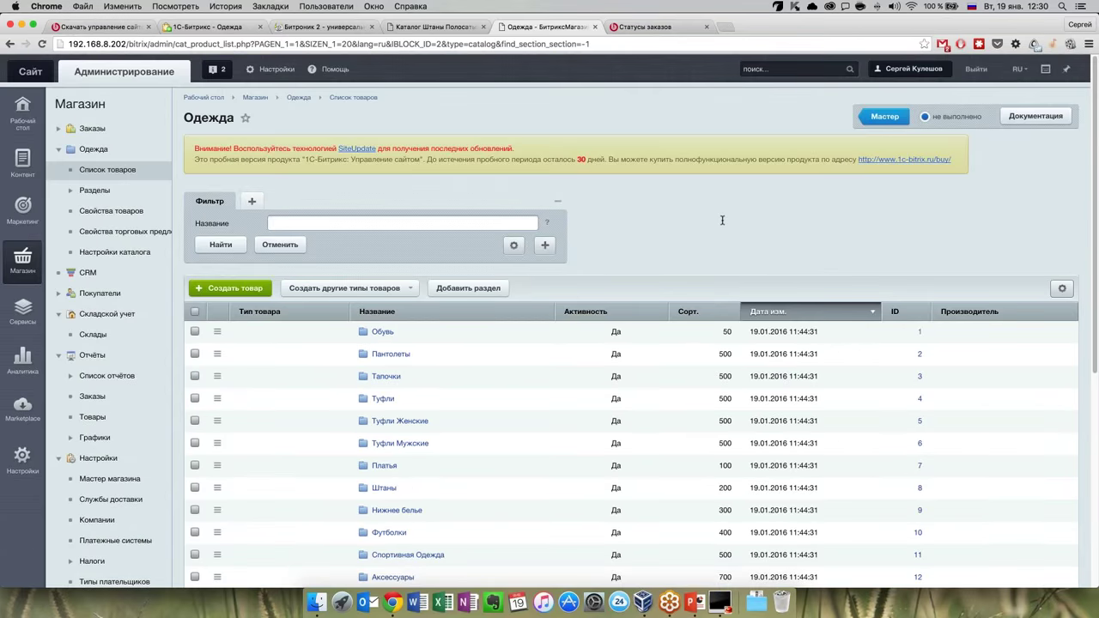
{"action": "scroll", "coordinate": [437, 363], "scroll_direction": "down", "scroll_amount": 3}
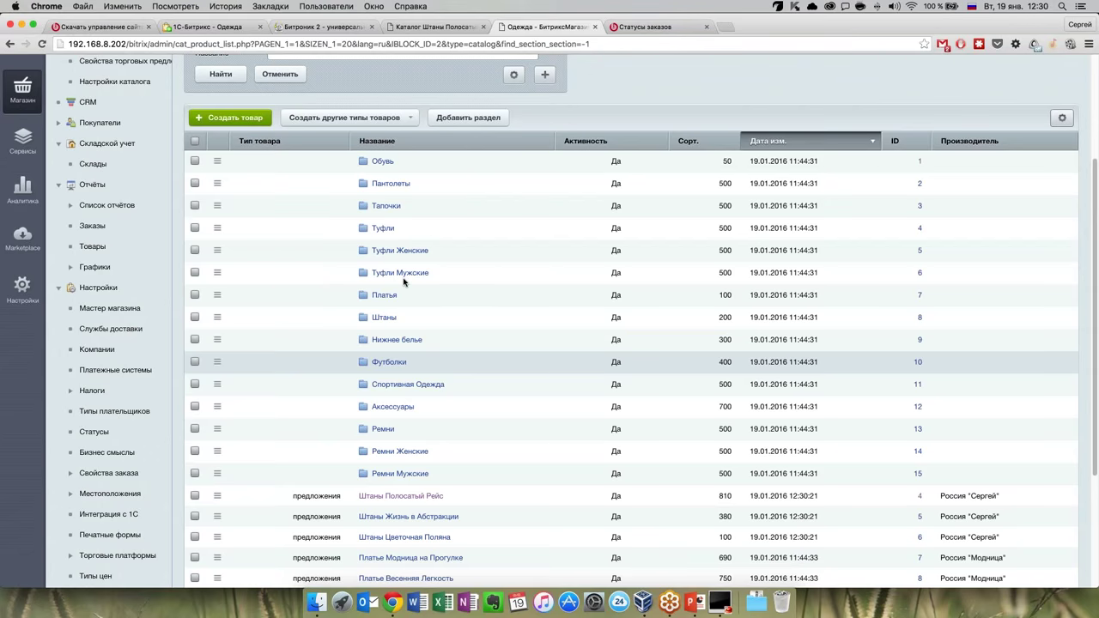
{"action": "scroll", "coordinate": [362, 254], "scroll_direction": "up", "scroll_amount": 1}
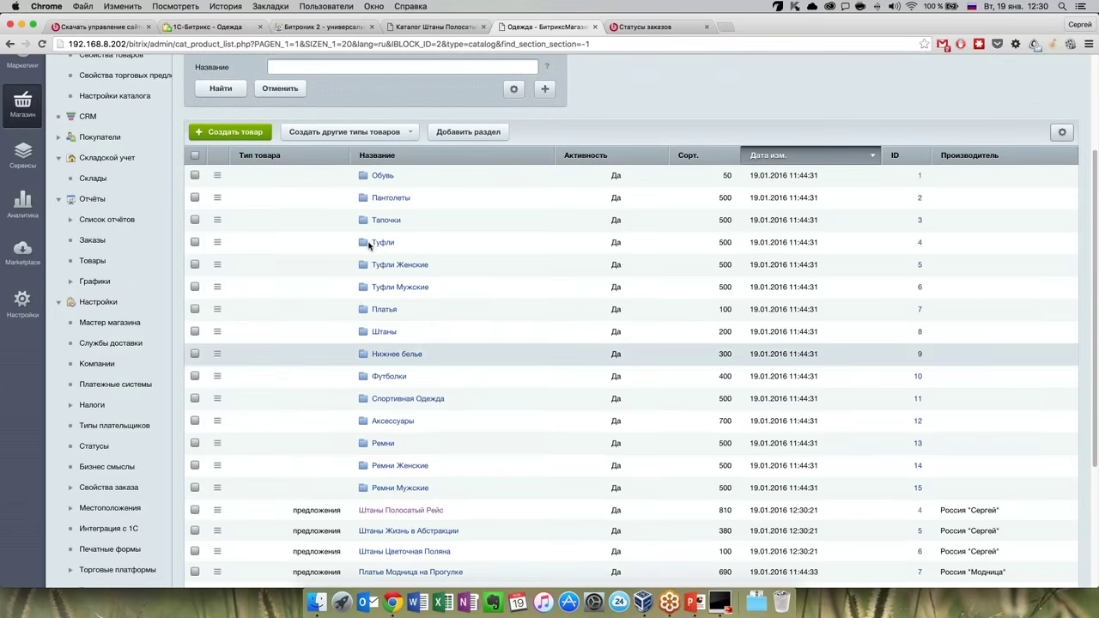
{"action": "left_click", "coordinate": [365, 248]}
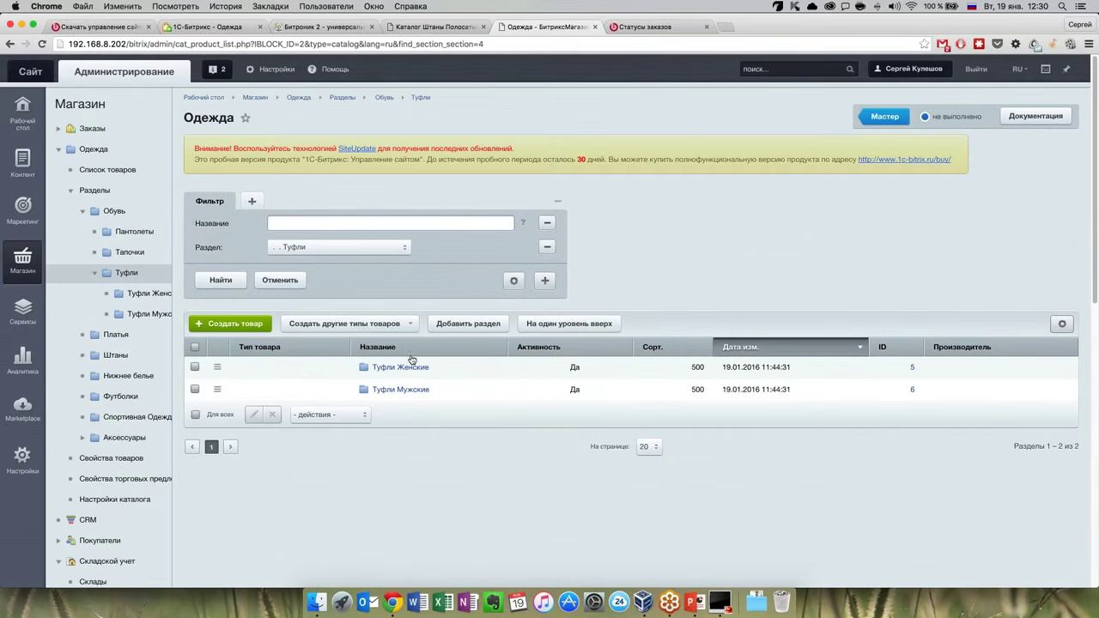
Try Платья as parent section for Туфли Женские, then leave without saving
{"action": "left_click", "coordinate": [217, 367]}
{"action": "left_click", "coordinate": [249, 393]}
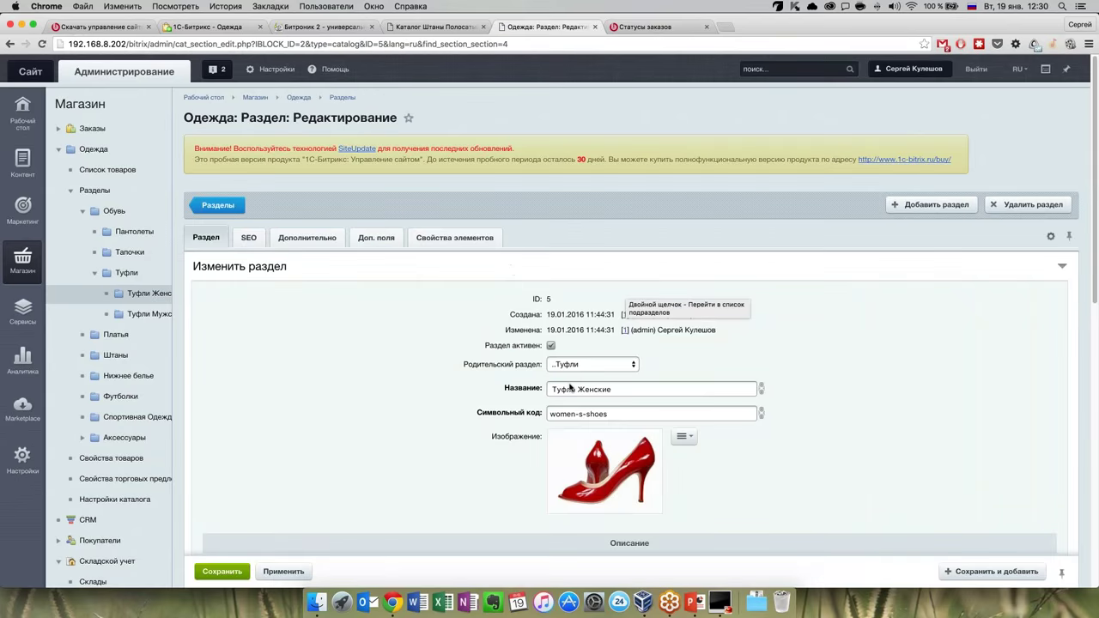
{"action": "left_click", "coordinate": [570, 366]}
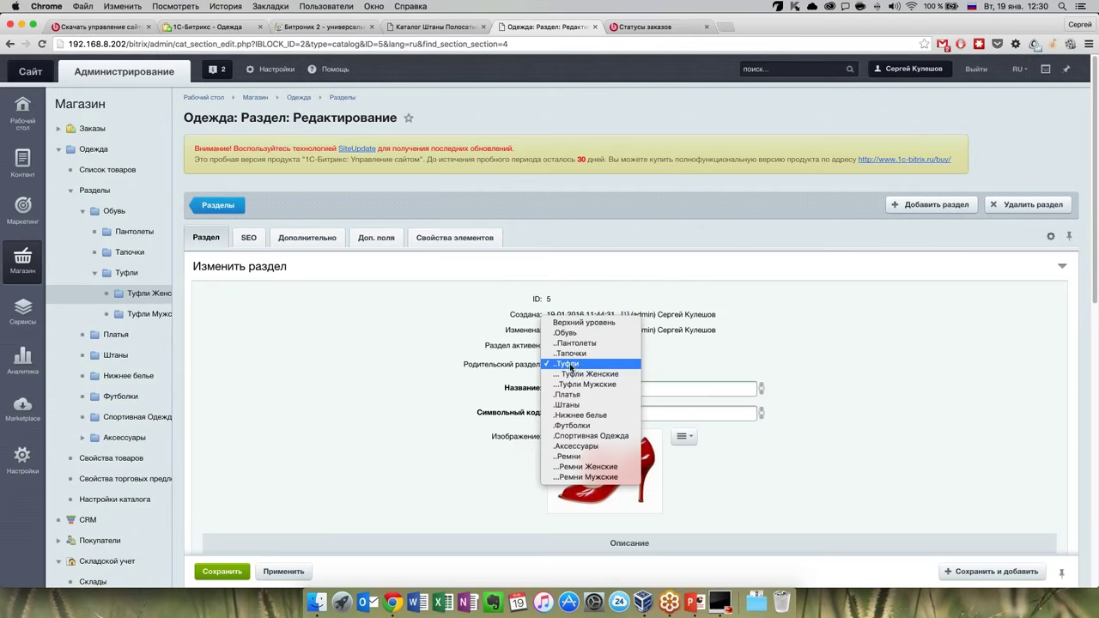
{"action": "left_click", "coordinate": [577, 396]}
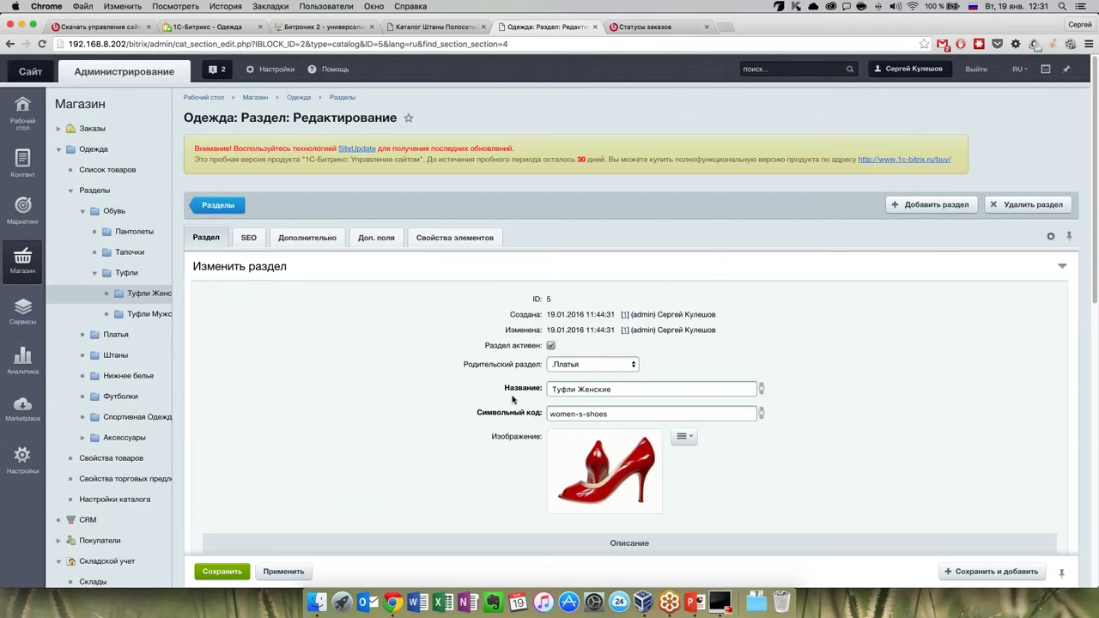
{"action": "scroll", "coordinate": [455, 395], "scroll_direction": "down", "scroll_amount": 1}
{"action": "scroll", "coordinate": [397, 429], "scroll_direction": "down", "scroll_amount": 3}
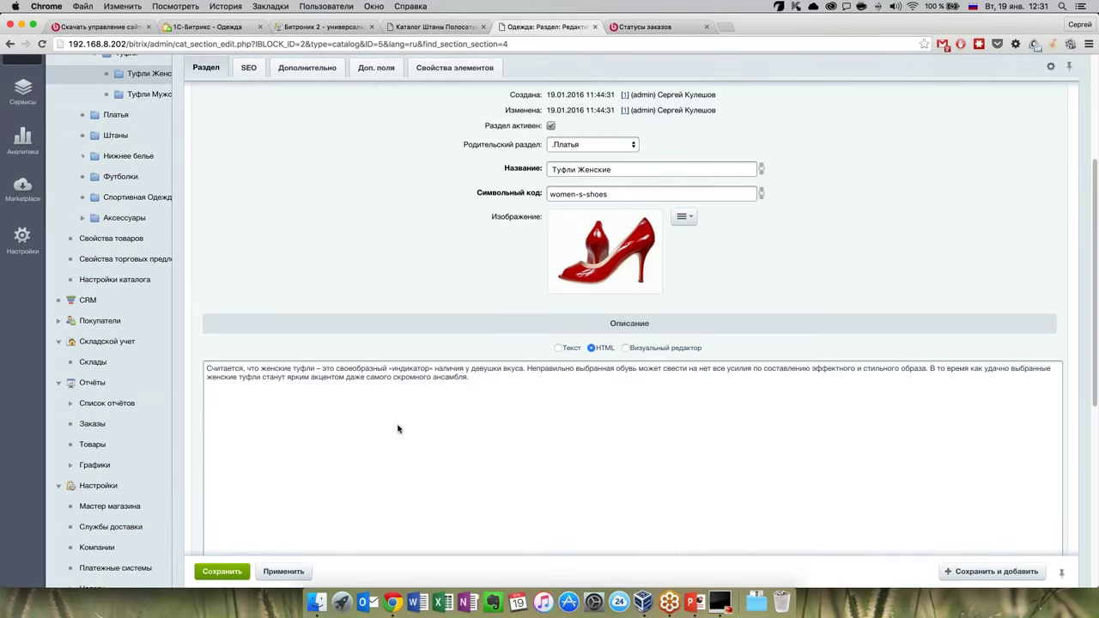
{"action": "scroll", "coordinate": [1034, 346], "scroll_direction": "up", "scroll_amount": 4}
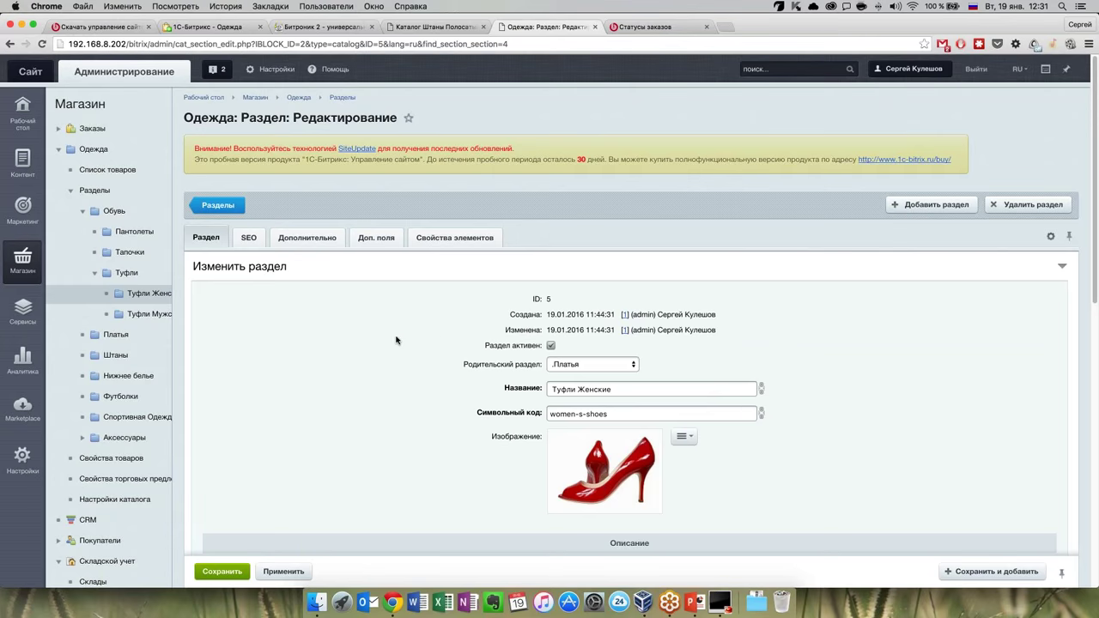
{"action": "left_click", "coordinate": [215, 205]}
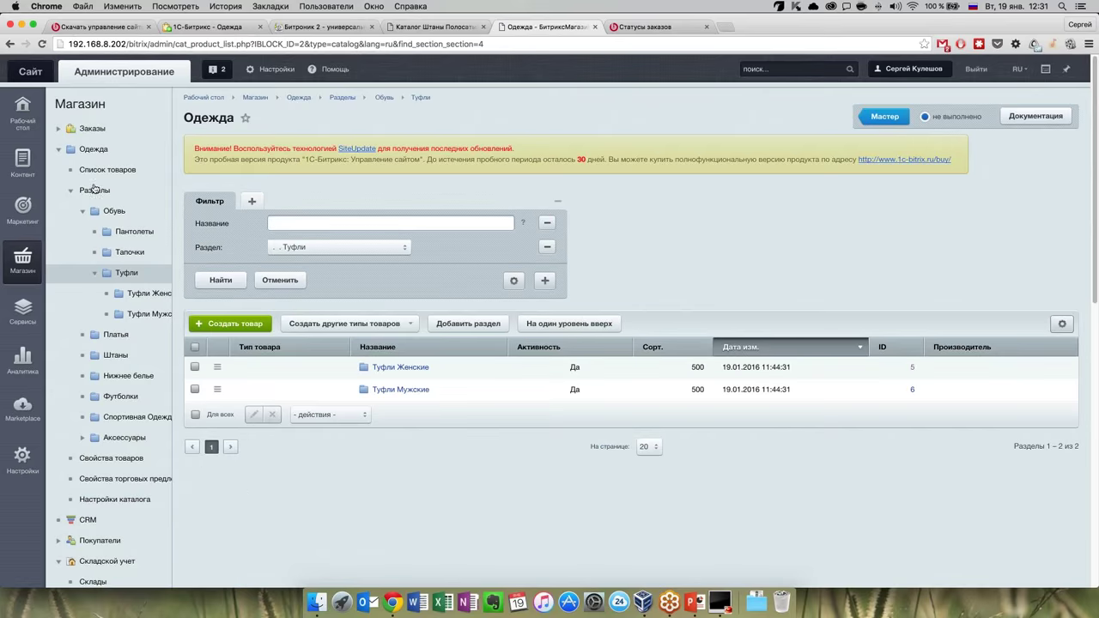
Open Штаны Полосатый Рейс and show its trade offers
{"action": "left_click", "coordinate": [100, 174]}
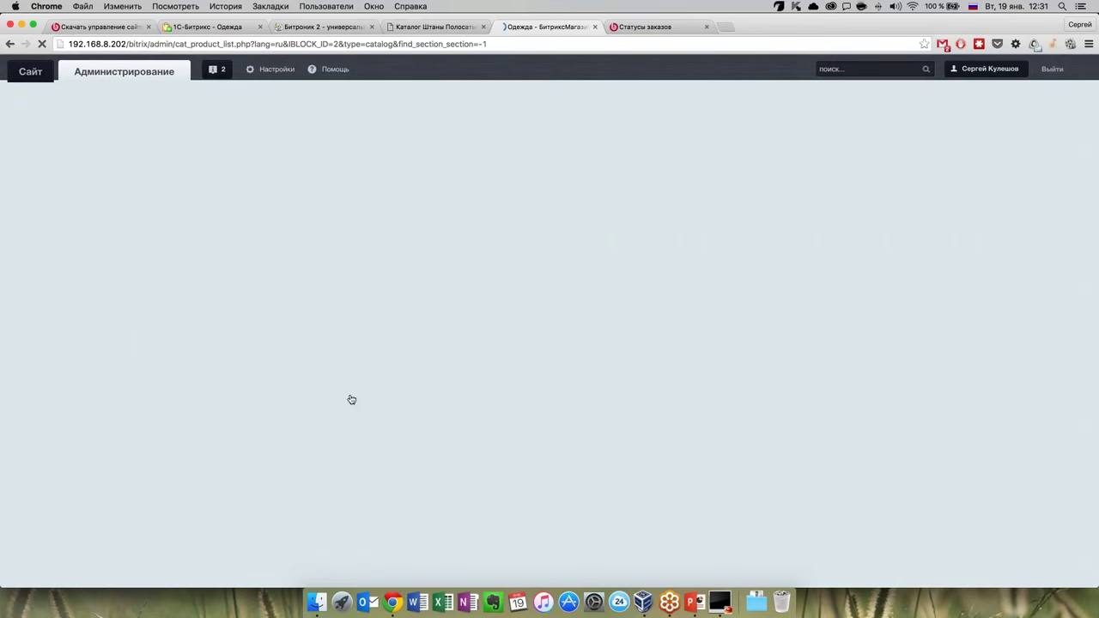
{"action": "scroll", "coordinate": [351, 398], "scroll_direction": "down", "scroll_amount": 10}
{"action": "left_click", "coordinate": [419, 367]}
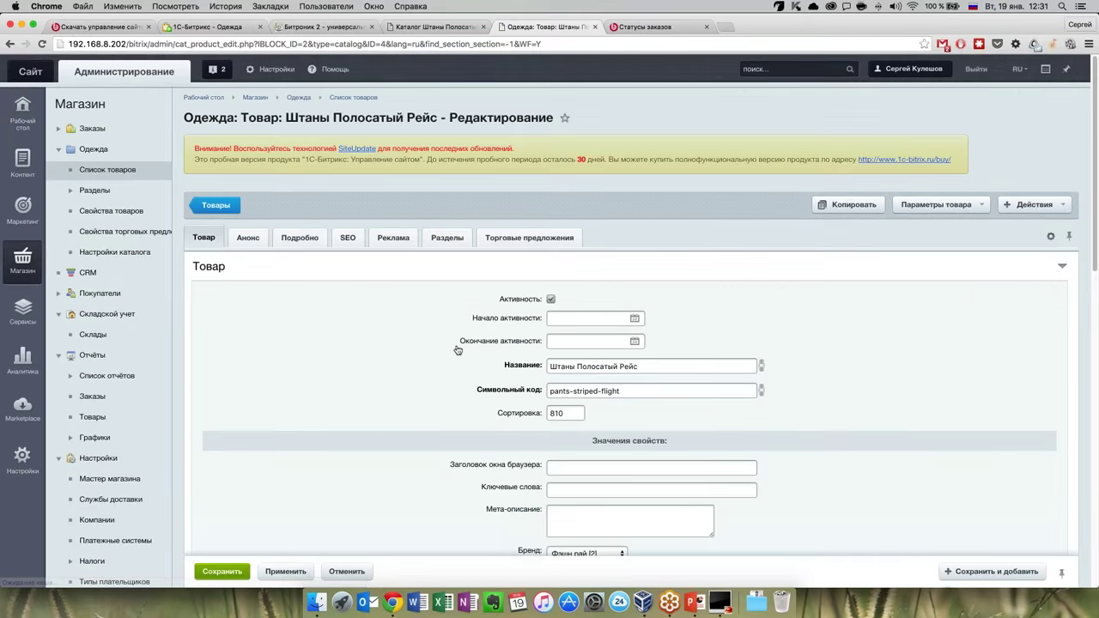
{"action": "scroll", "coordinate": [515, 258], "scroll_direction": "down", "scroll_amount": 2}
{"action": "left_click", "coordinate": [529, 128]}
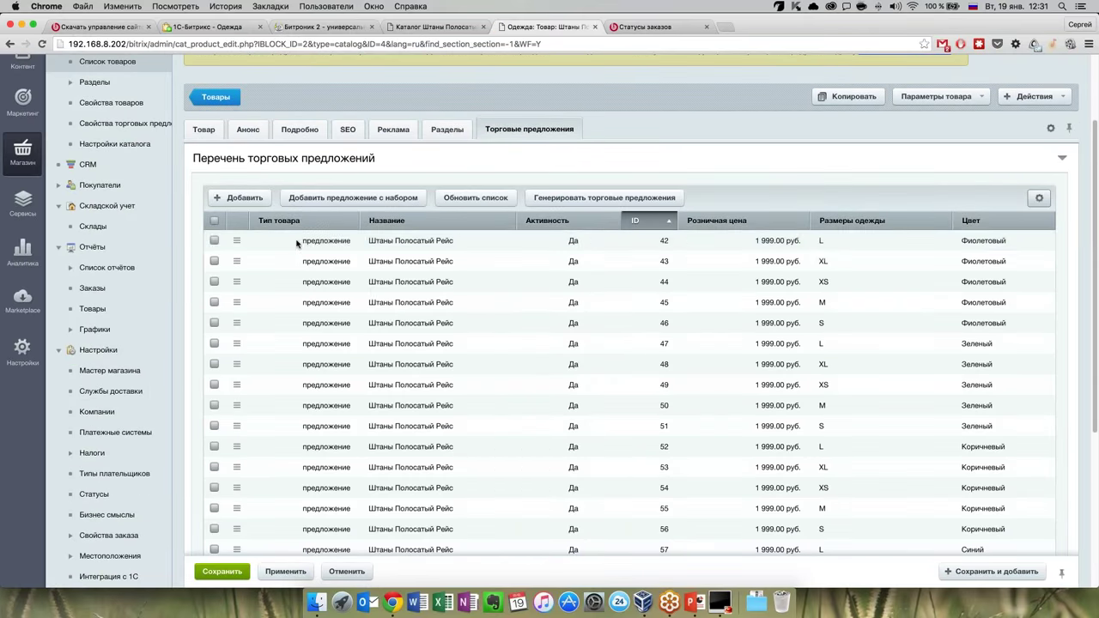
Inspect the first trade offer, article 177-77-02 in Фиолетовый
{"action": "double_click", "coordinate": [326, 240]}
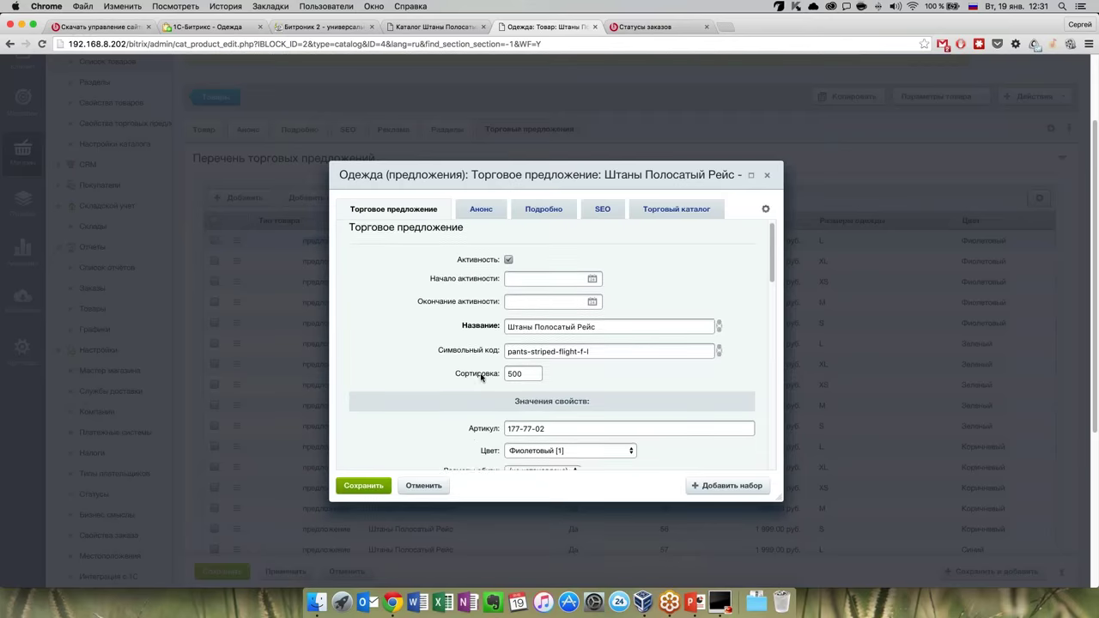
{"action": "scroll", "coordinate": [498, 326], "scroll_direction": "down", "scroll_amount": 5}
{"action": "scroll", "coordinate": [601, 376], "scroll_direction": "down", "scroll_amount": 6}
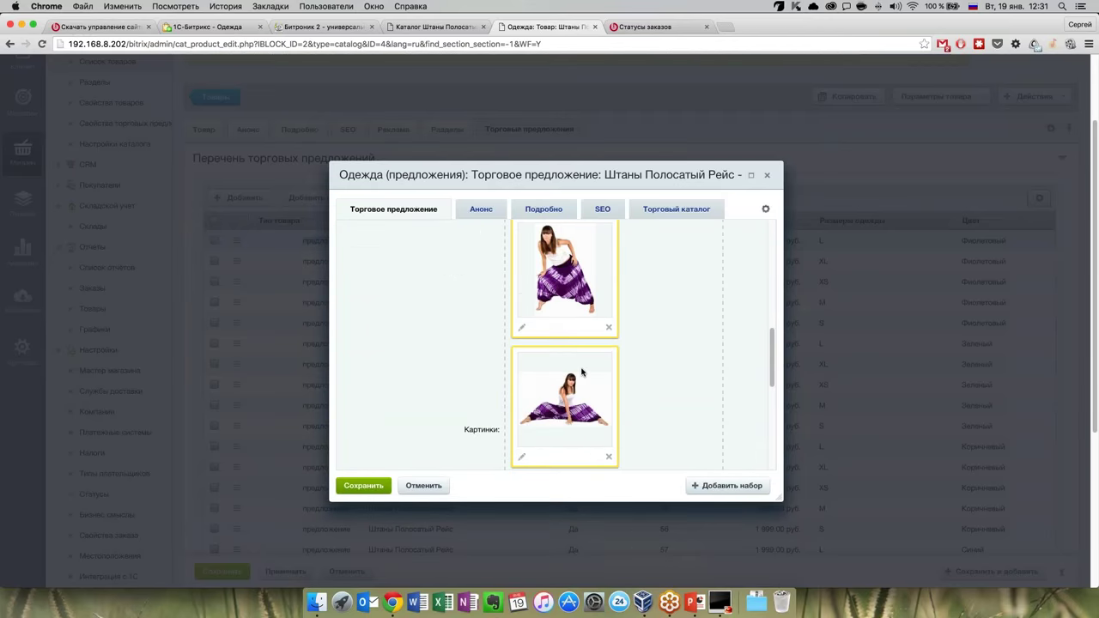
{"action": "scroll", "coordinate": [576, 378], "scroll_direction": "down", "scroll_amount": 4}
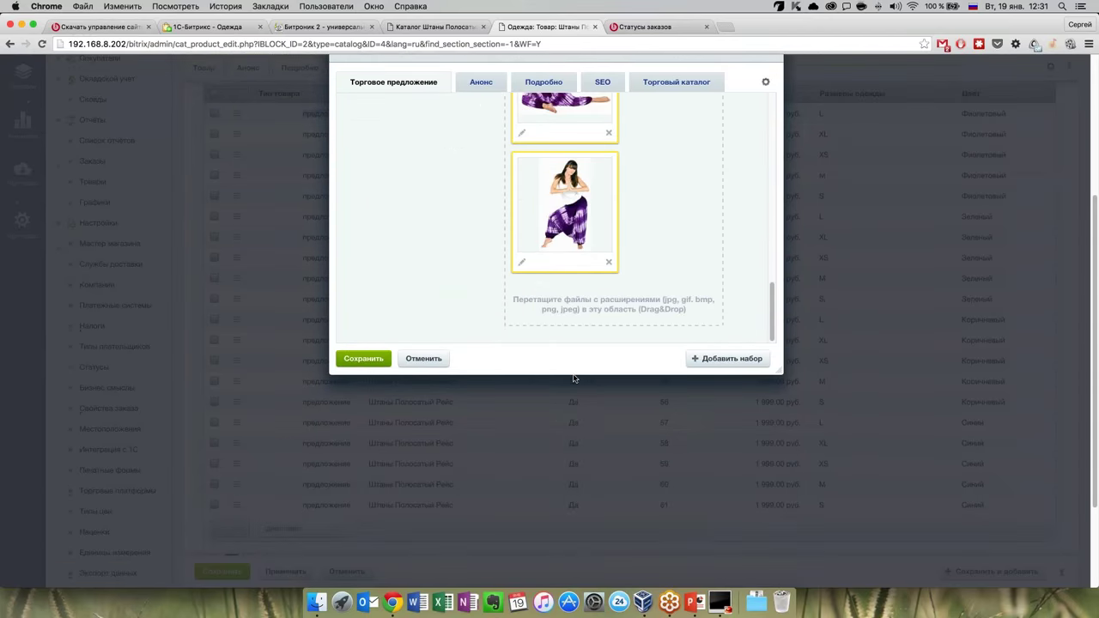
{"action": "scroll", "coordinate": [574, 369], "scroll_direction": "up", "scroll_amount": 15}
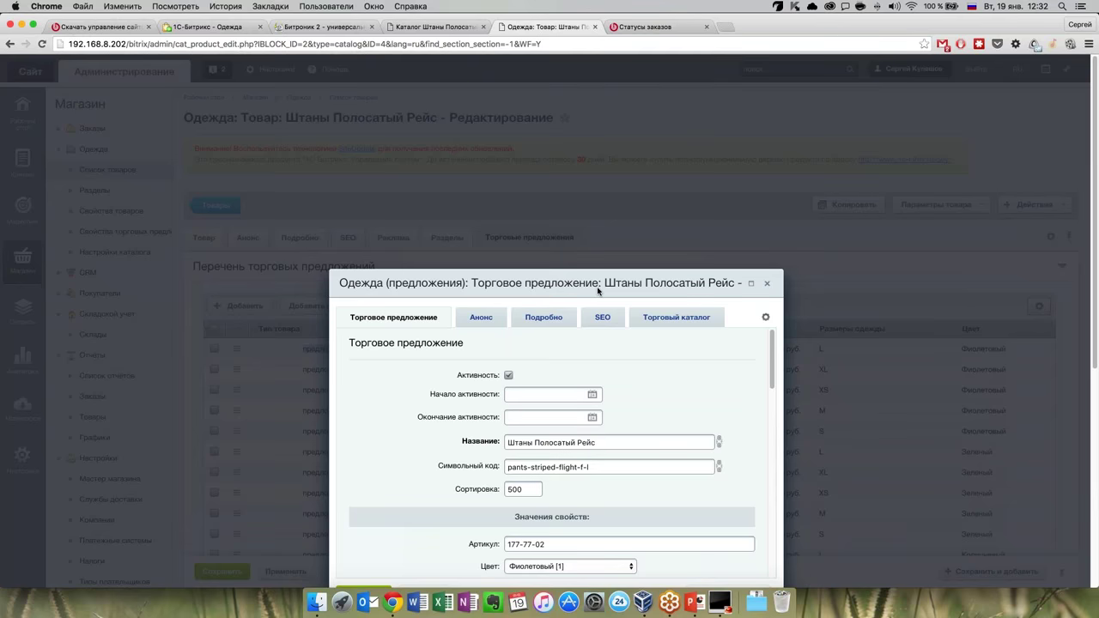
{"action": "left_click_drag", "start_coordinate": [599, 290], "coordinate": [330, 255]}
Close the trade offer unsaved and go back to the full product list
{"action": "left_click", "coordinate": [499, 248]}
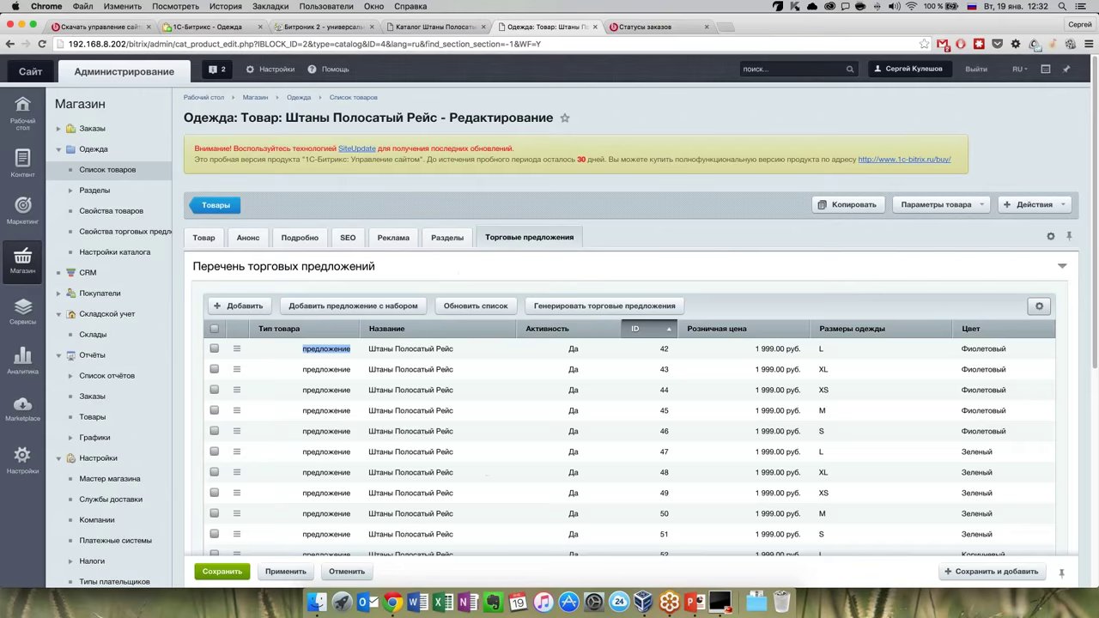
{"action": "left_click", "coordinate": [206, 241]}
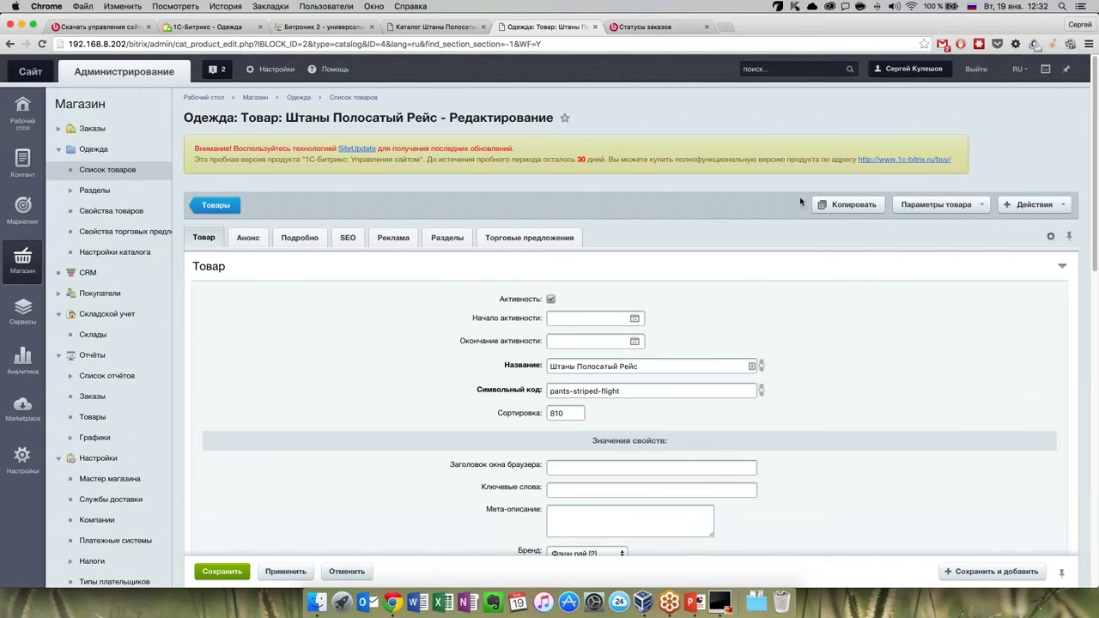
{"action": "left_click", "coordinate": [99, 172]}
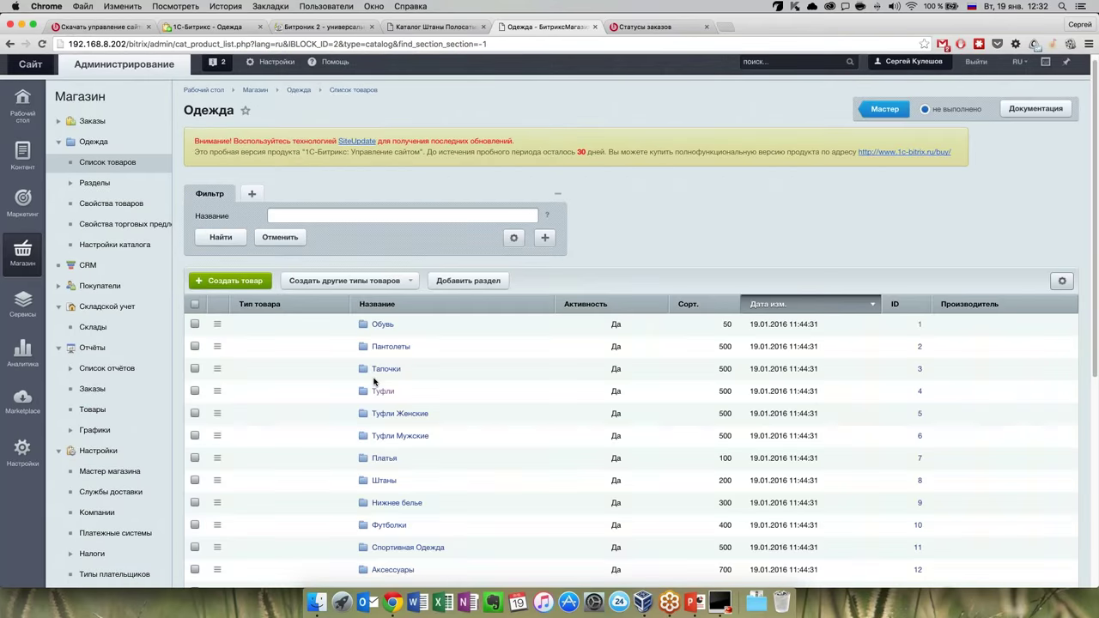
{"action": "scroll", "coordinate": [335, 344], "scroll_direction": "down", "scroll_amount": 10}
{"action": "scroll", "coordinate": [258, 258], "scroll_direction": "up", "scroll_amount": 6}
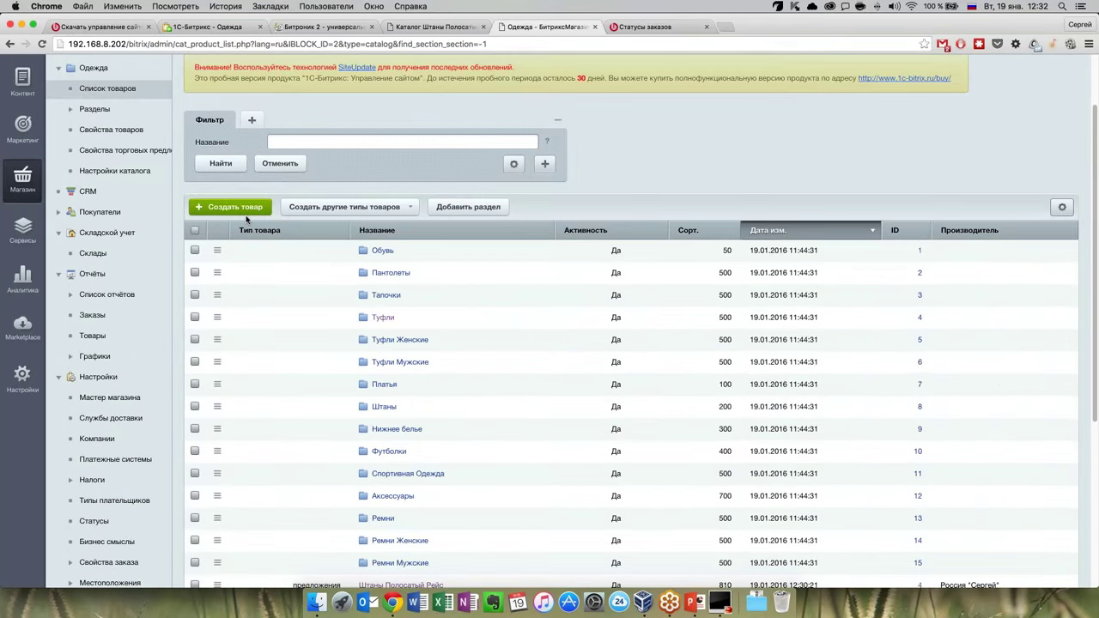
Cancel a blank new product and copy Штаны Полосатый Рейс instead
{"action": "left_click", "coordinate": [244, 209]}
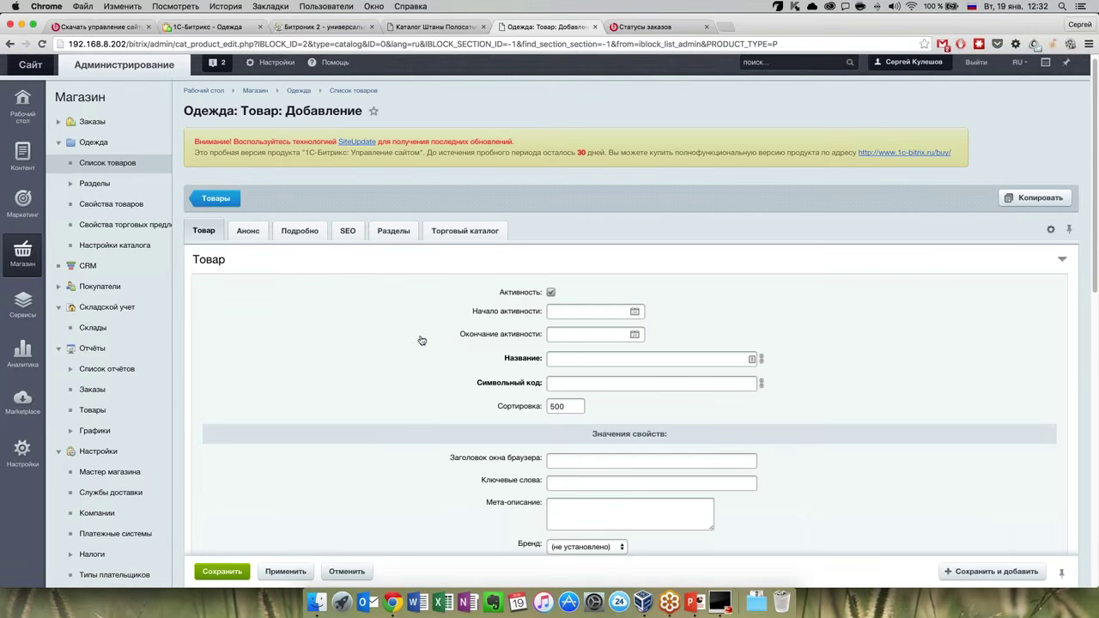
{"action": "left_click", "coordinate": [346, 570]}
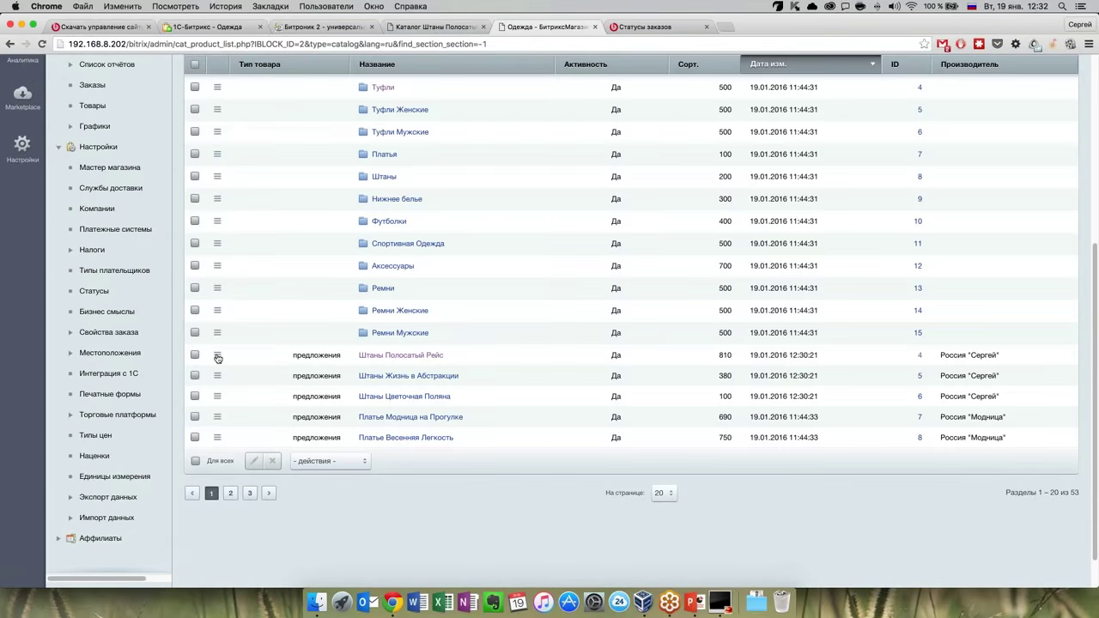
{"action": "left_click", "coordinate": [217, 355]}
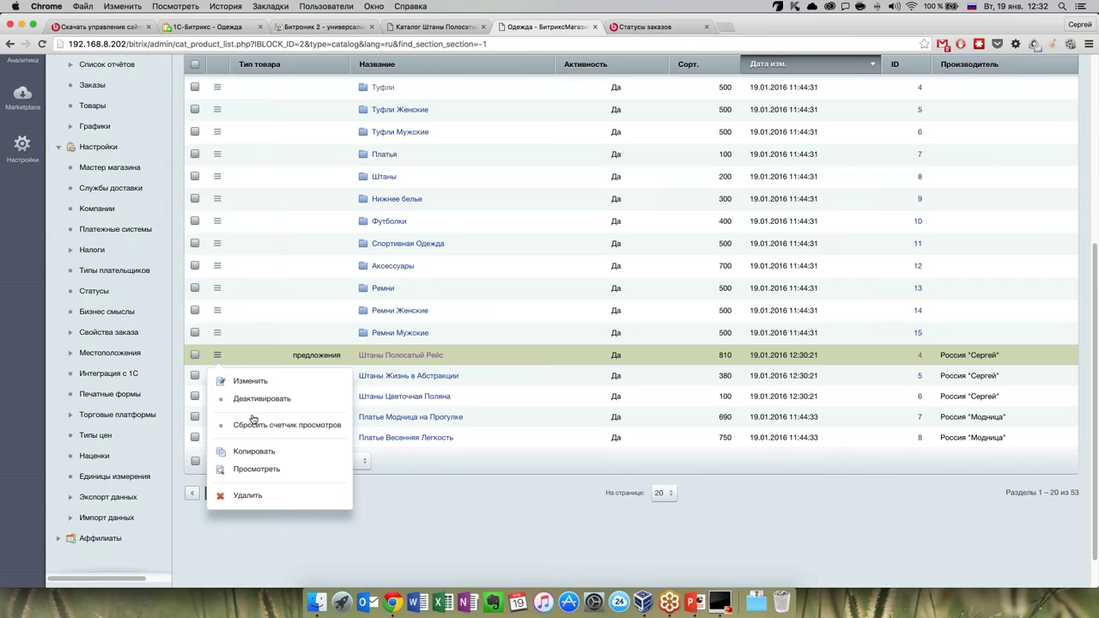
{"action": "left_click", "coordinate": [262, 452]}
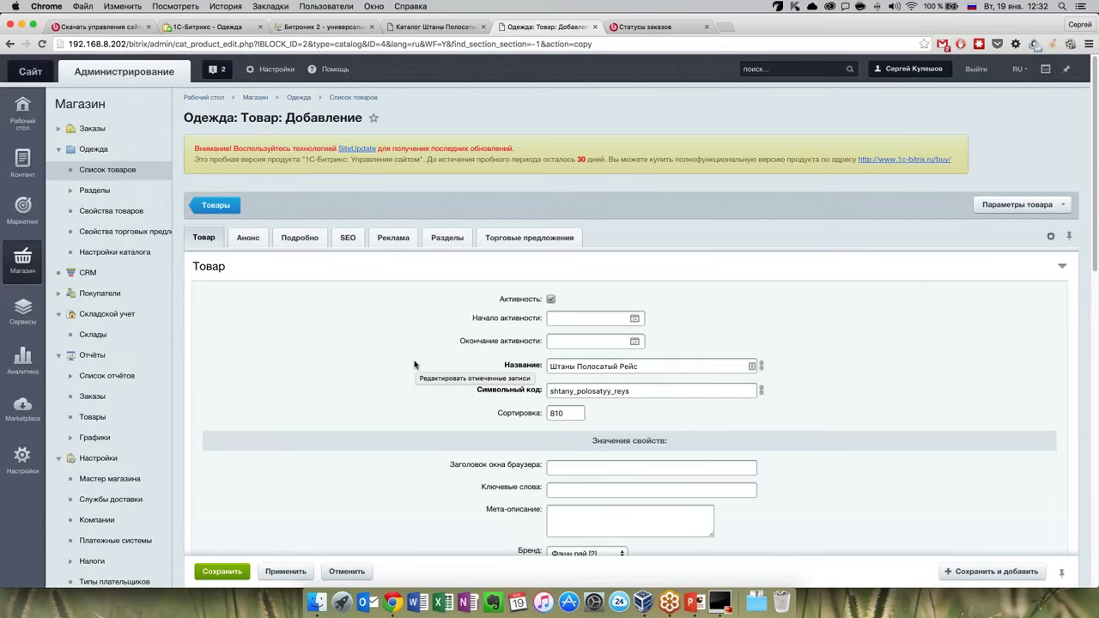
Rename the copied product to 'Штаны номер 2'
{"action": "scroll", "coordinate": [414, 365], "scroll_direction": "down", "scroll_amount": 1}
{"action": "left_click", "coordinate": [642, 329]}
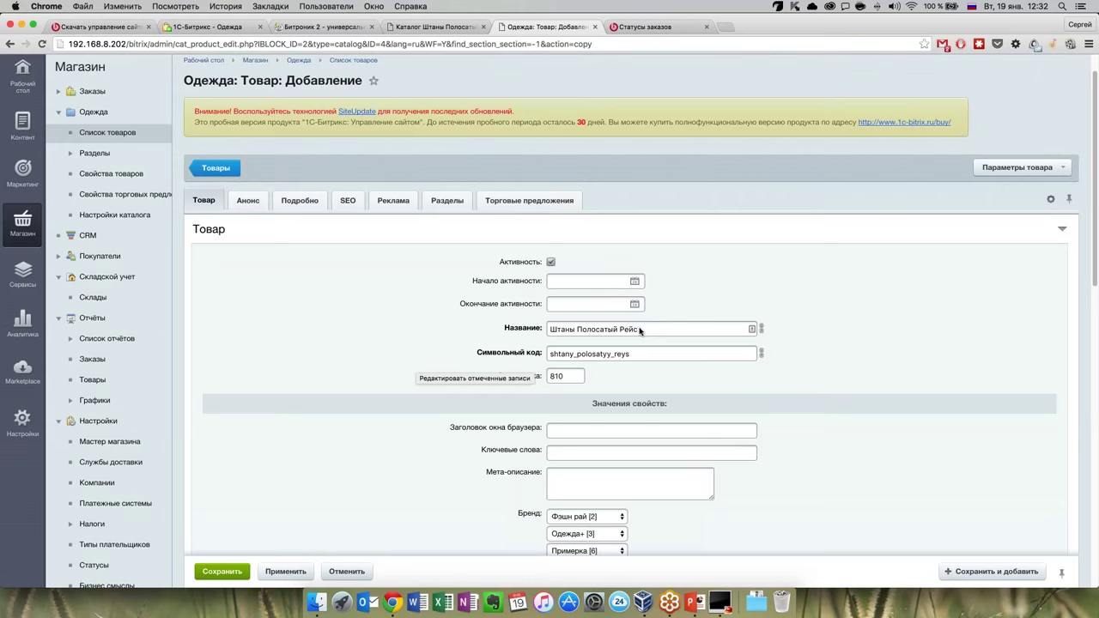
{"action": "double_click", "coordinate": [586, 329]}
{"action": "left_click_drag", "start_coordinate": [645, 330], "coordinate": [577, 330]}
{"action": "type", "text": "номер "}
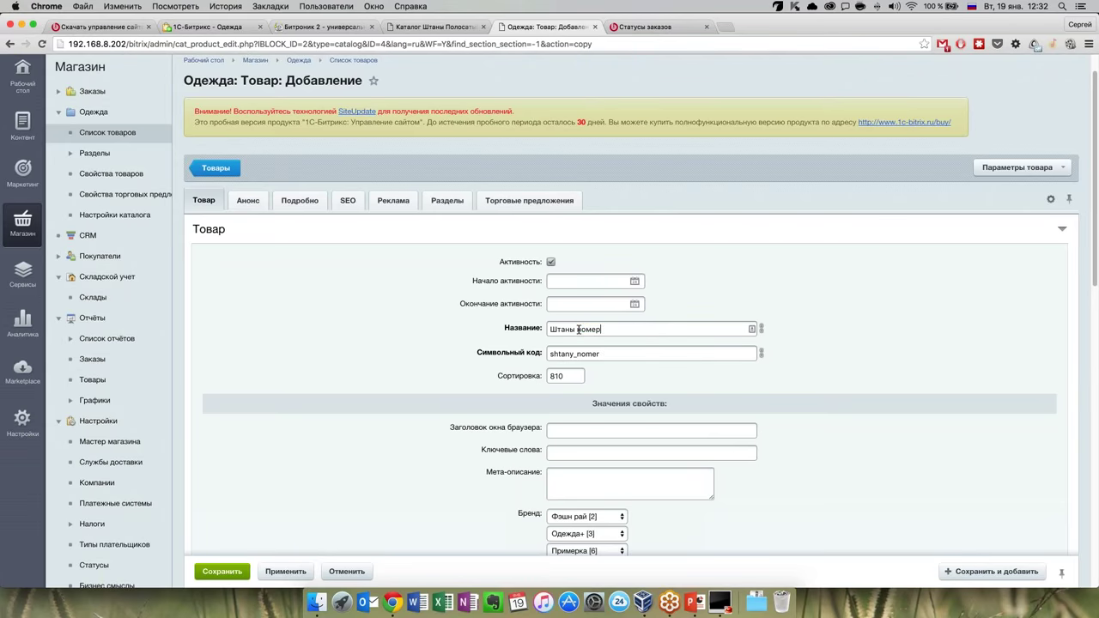
{"action": "type", "text": "2"}
{"action": "scroll", "coordinate": [453, 329], "scroll_direction": "down", "scroll_amount": 5}
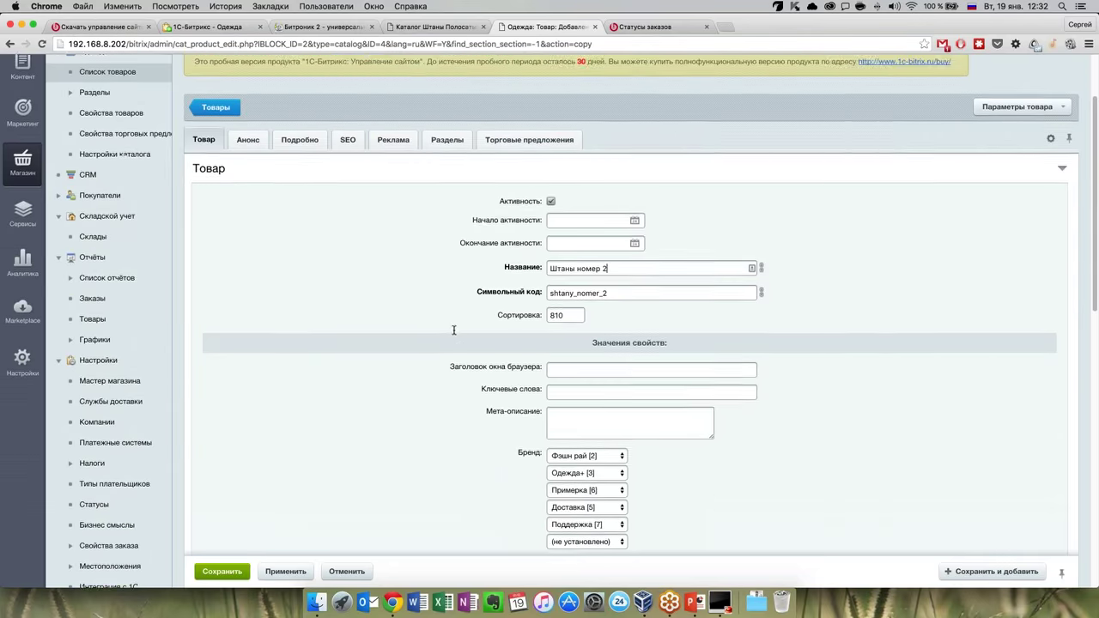
{"action": "scroll", "coordinate": [596, 361], "scroll_direction": "down", "scroll_amount": 10}
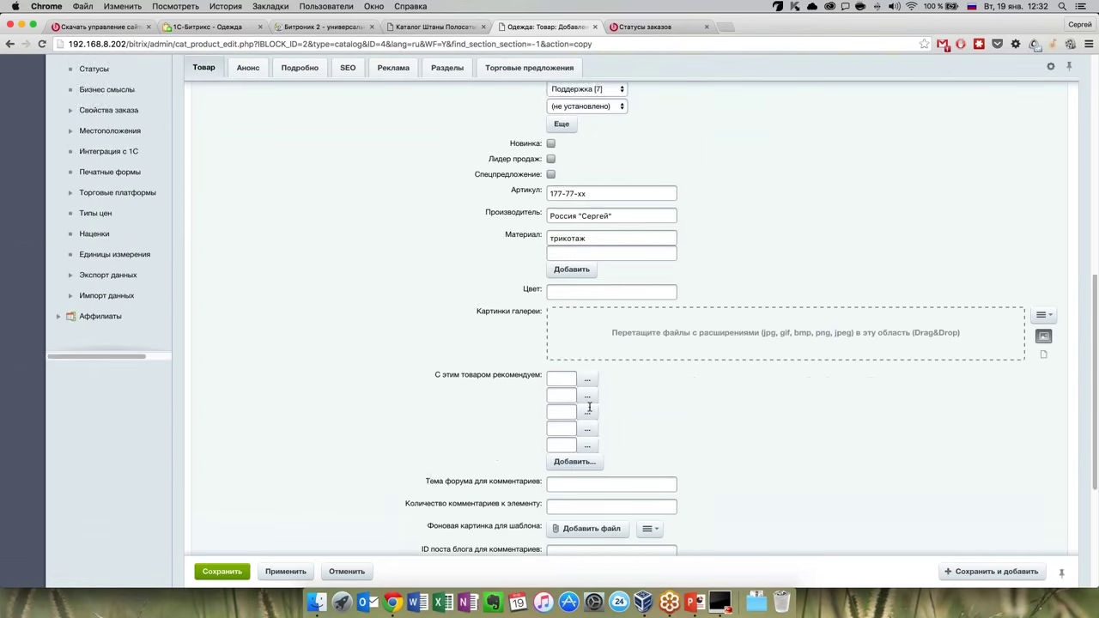
{"action": "scroll", "coordinate": [483, 391], "scroll_direction": "up", "scroll_amount": 8}
{"action": "scroll", "coordinate": [483, 391], "scroll_direction": "up", "scroll_amount": 6}
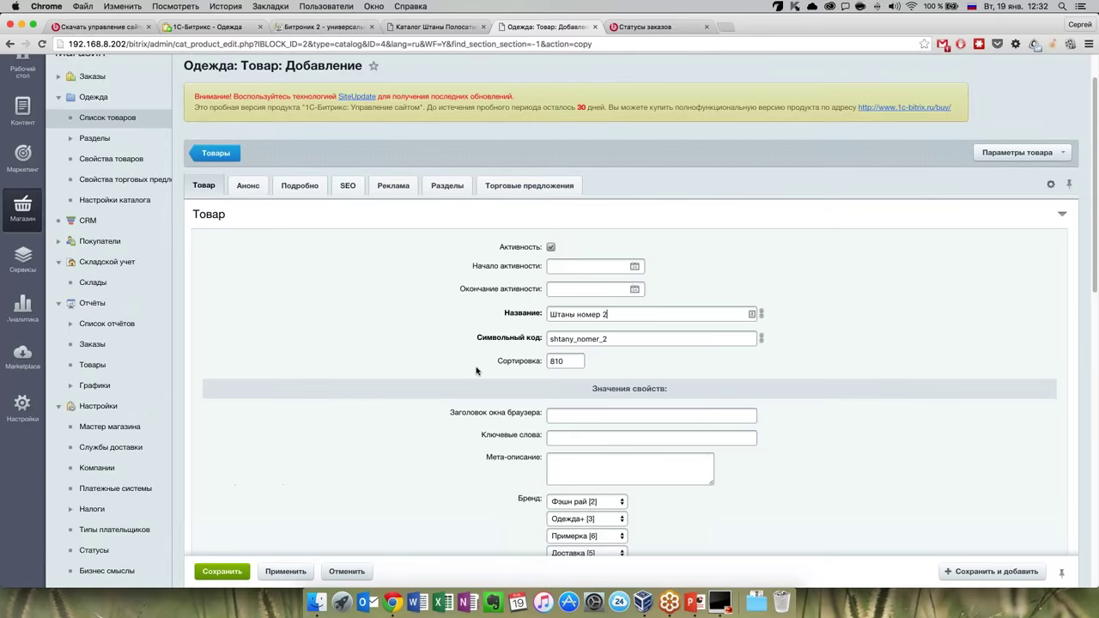
Check the Разделы and Торговые предложения tabs, then apply the new product
{"action": "left_click", "coordinate": [446, 186]}
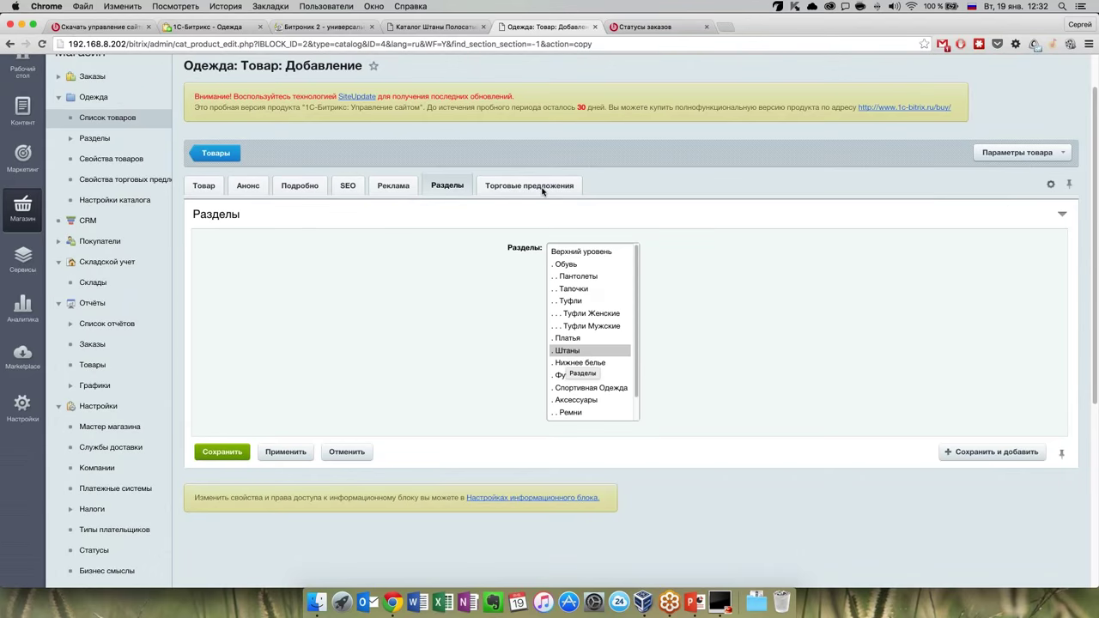
{"action": "left_click", "coordinate": [543, 188]}
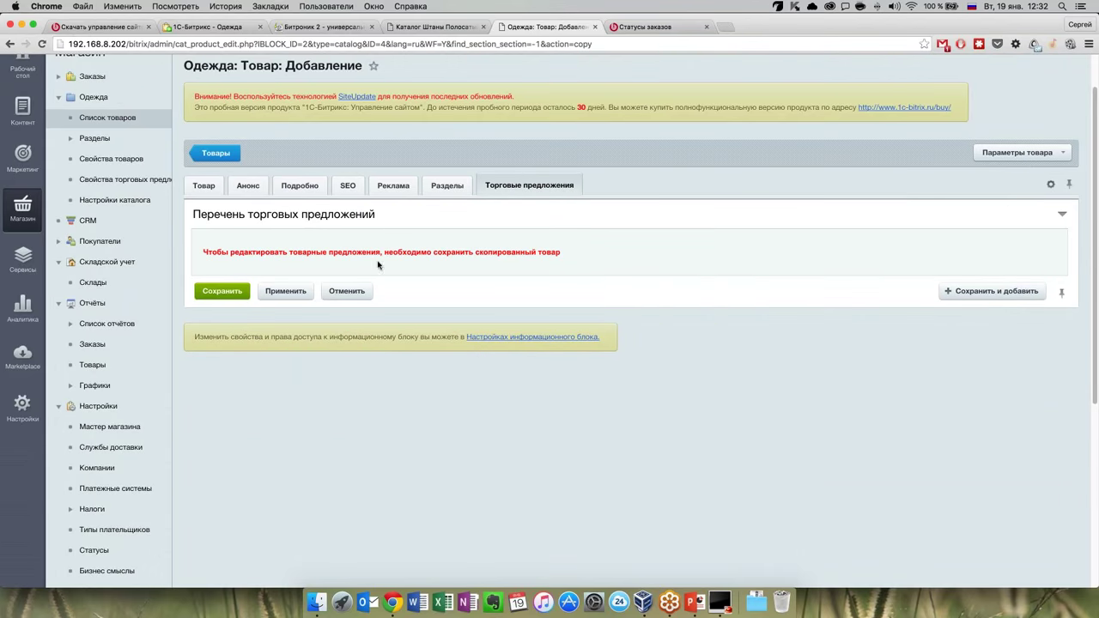
{"action": "left_click", "coordinate": [290, 292]}
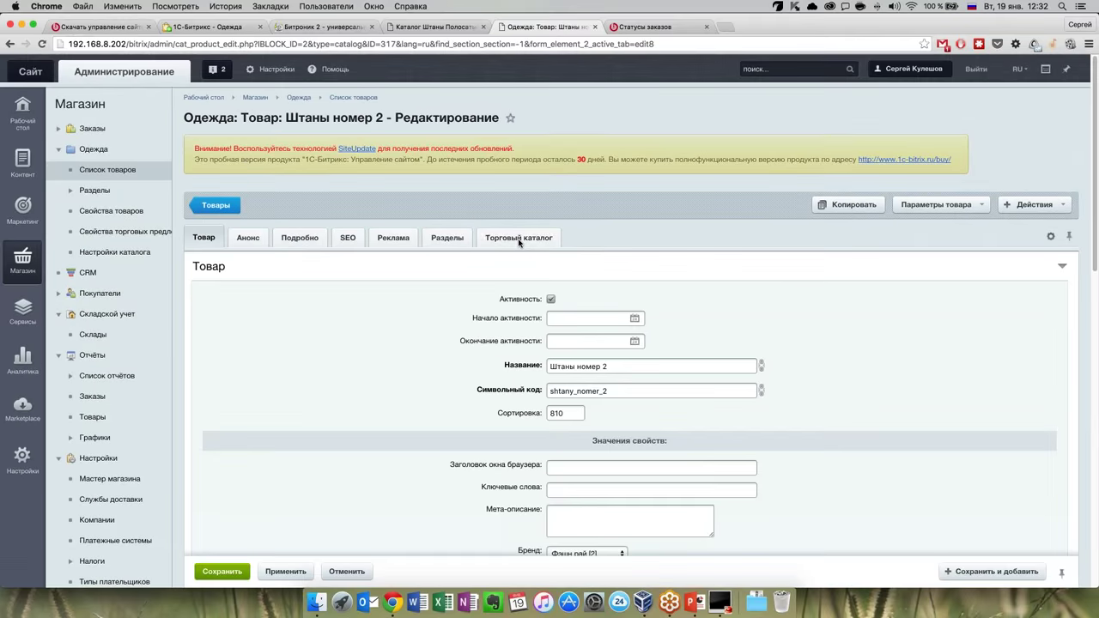
Review the saved product's Торговый каталог and Товар tabs
{"action": "left_click", "coordinate": [508, 241]}
{"action": "scroll", "coordinate": [503, 252], "scroll_direction": "down", "scroll_amount": 3}
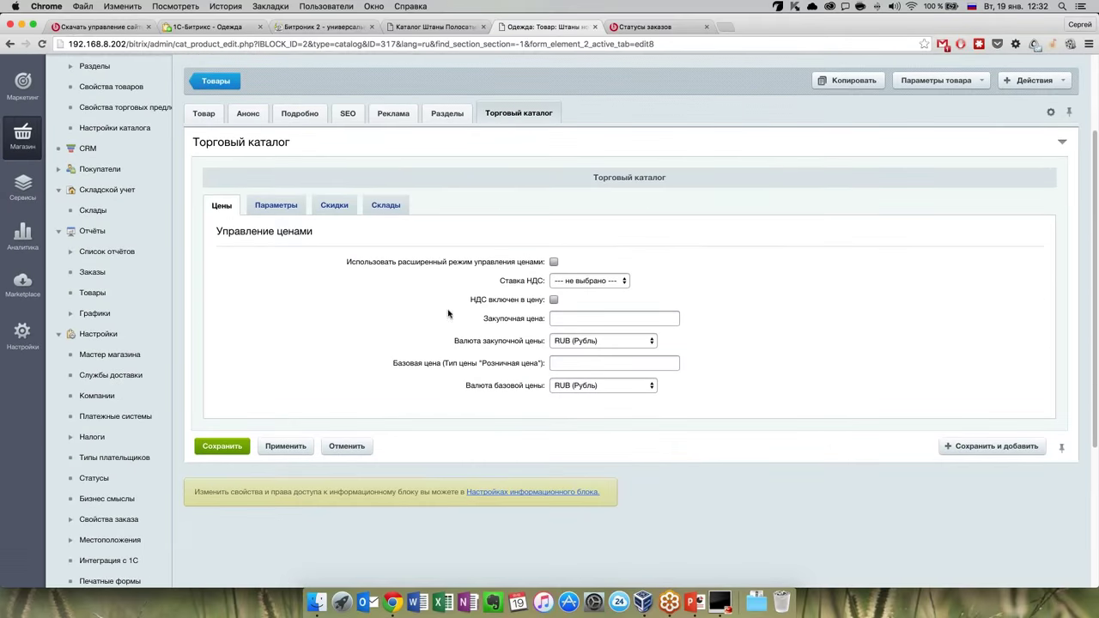
{"action": "scroll", "coordinate": [344, 245], "scroll_direction": "up", "scroll_amount": 3}
{"action": "left_click", "coordinate": [211, 238]}
{"action": "scroll", "coordinate": [485, 339], "scroll_direction": "down", "scroll_amount": 10}
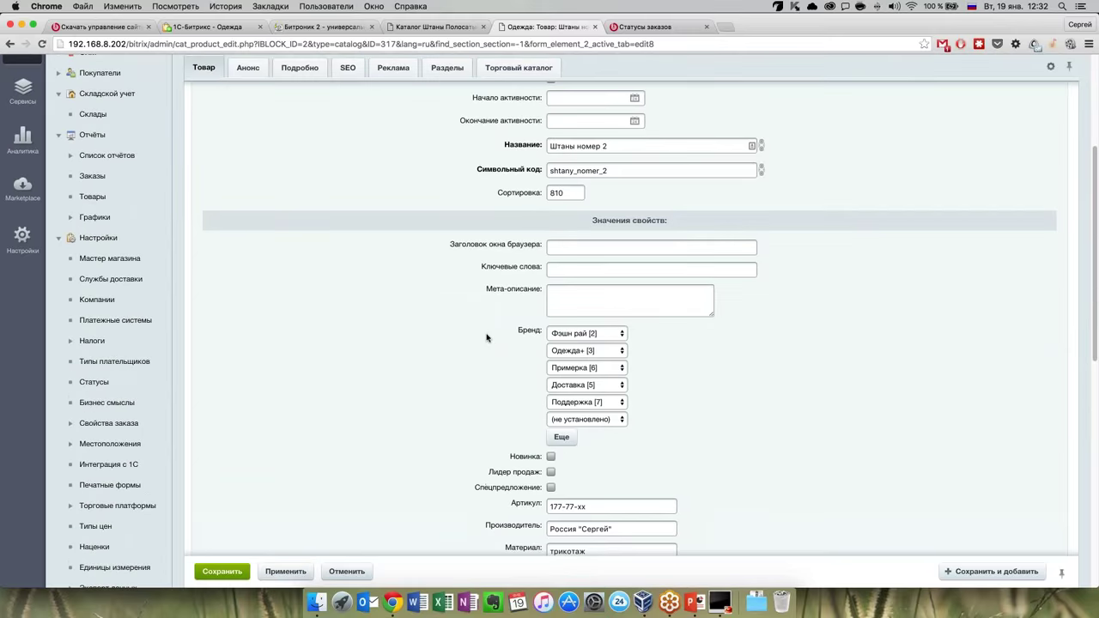
{"action": "scroll", "coordinate": [467, 344], "scroll_direction": "down", "scroll_amount": 3}
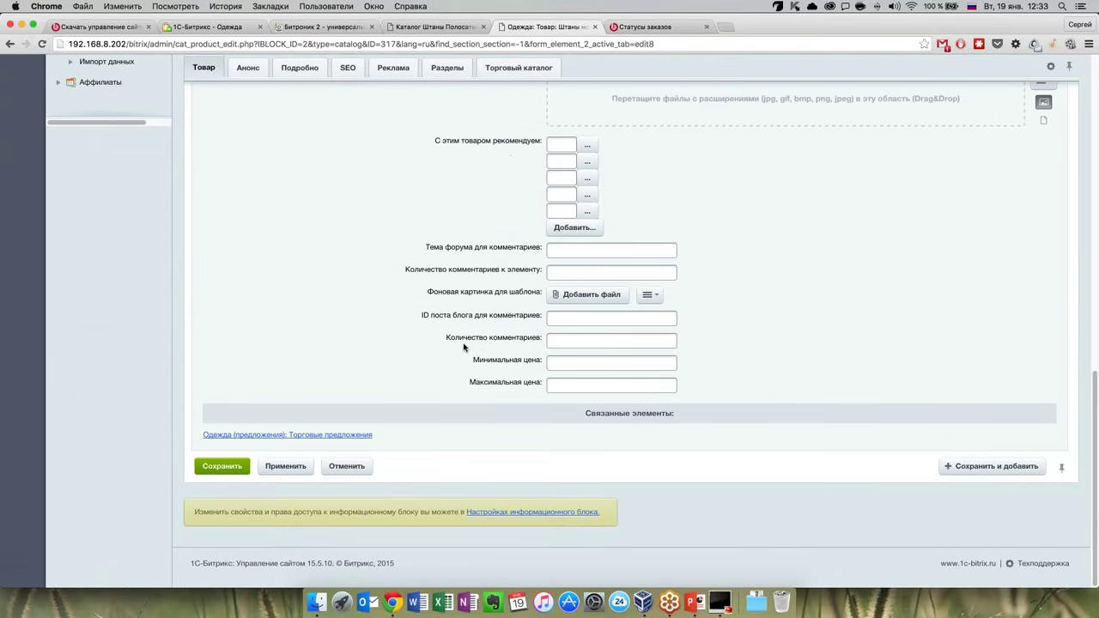
{"action": "scroll", "coordinate": [460, 345], "scroll_direction": "up", "scroll_amount": 15}
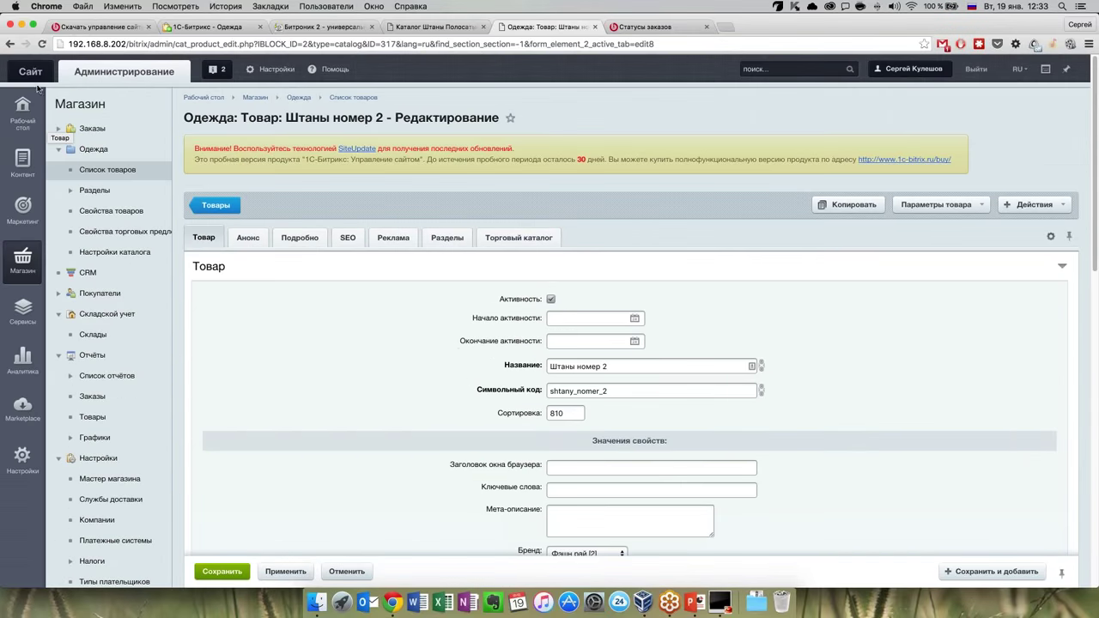
Open Штаны номер 2 from the storefront Штаны category, showing out of stock, then return to admin
{"action": "left_click", "coordinate": [428, 31]}
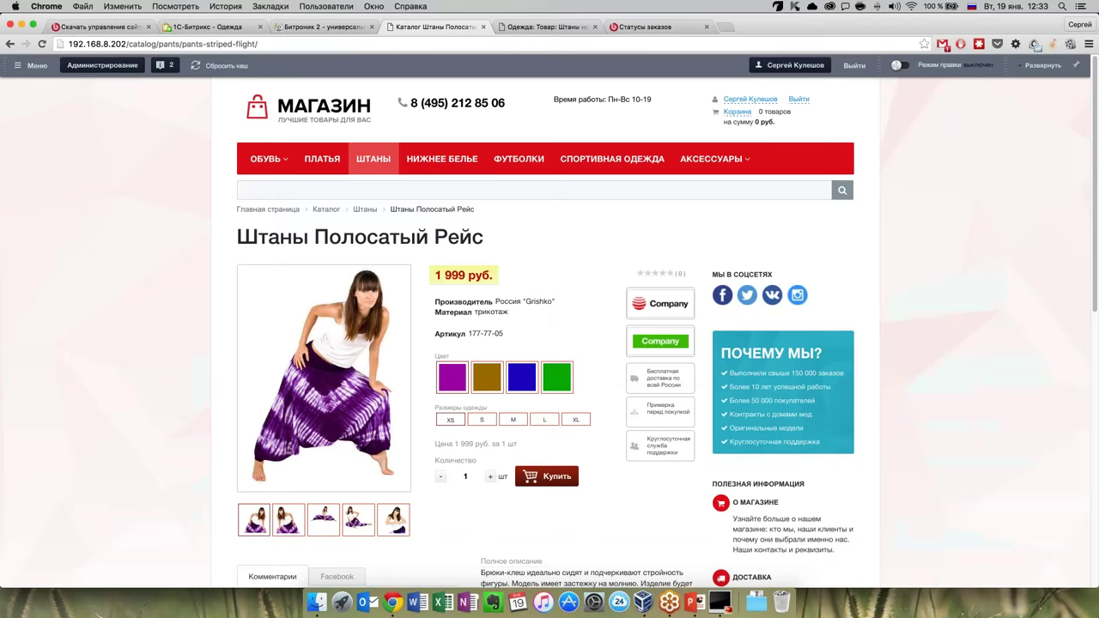
{"action": "left_click", "coordinate": [375, 211]}
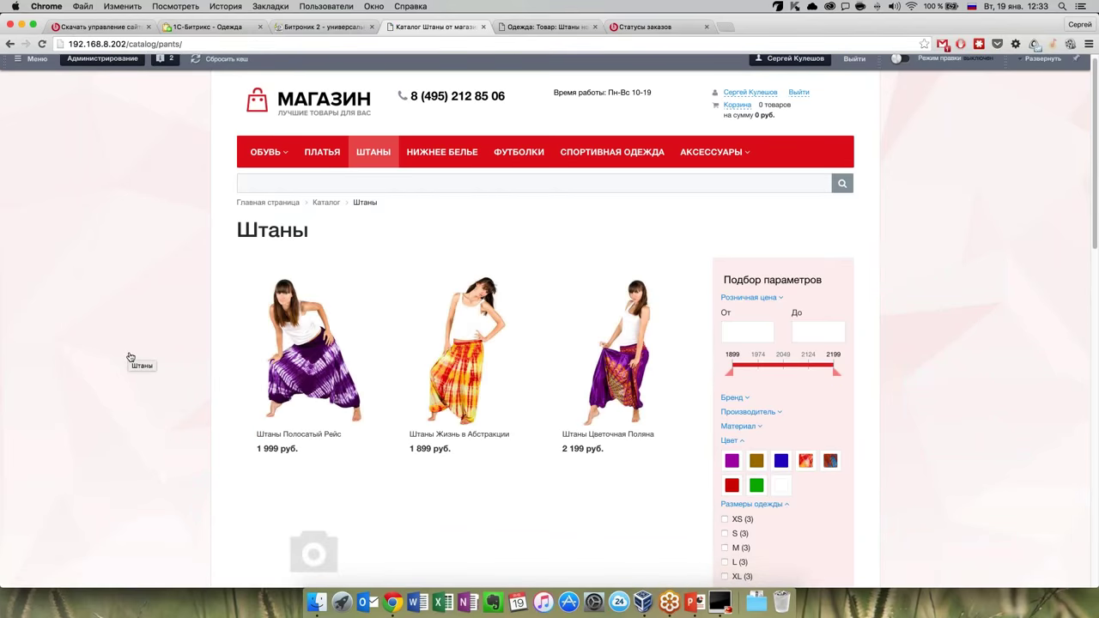
{"action": "scroll", "coordinate": [309, 385], "scroll_direction": "down", "scroll_amount": 3}
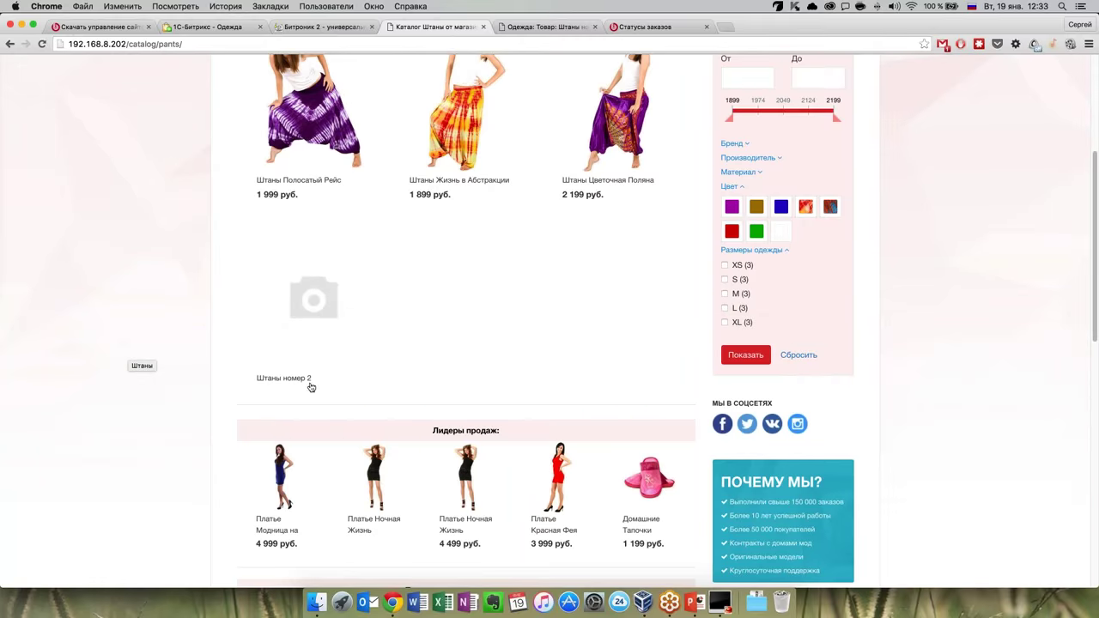
{"action": "left_click", "coordinate": [311, 297]}
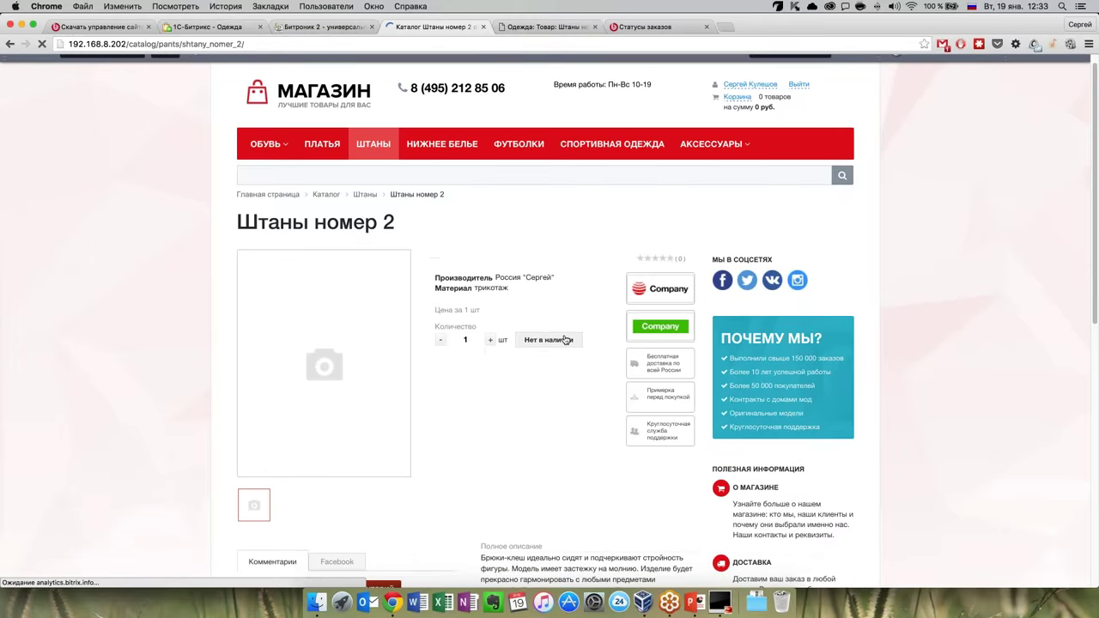
{"action": "scroll", "coordinate": [563, 340], "scroll_direction": "down", "scroll_amount": 5}
{"action": "scroll", "coordinate": [562, 336], "scroll_direction": "up", "scroll_amount": 4}
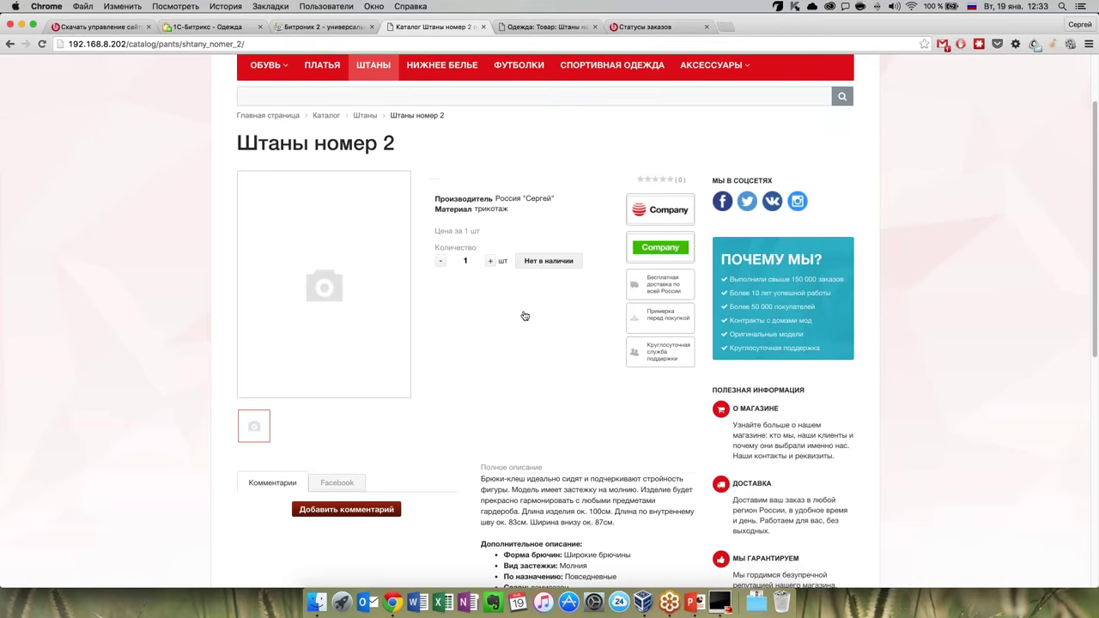
{"action": "scroll", "coordinate": [525, 316], "scroll_direction": "up", "scroll_amount": 1}
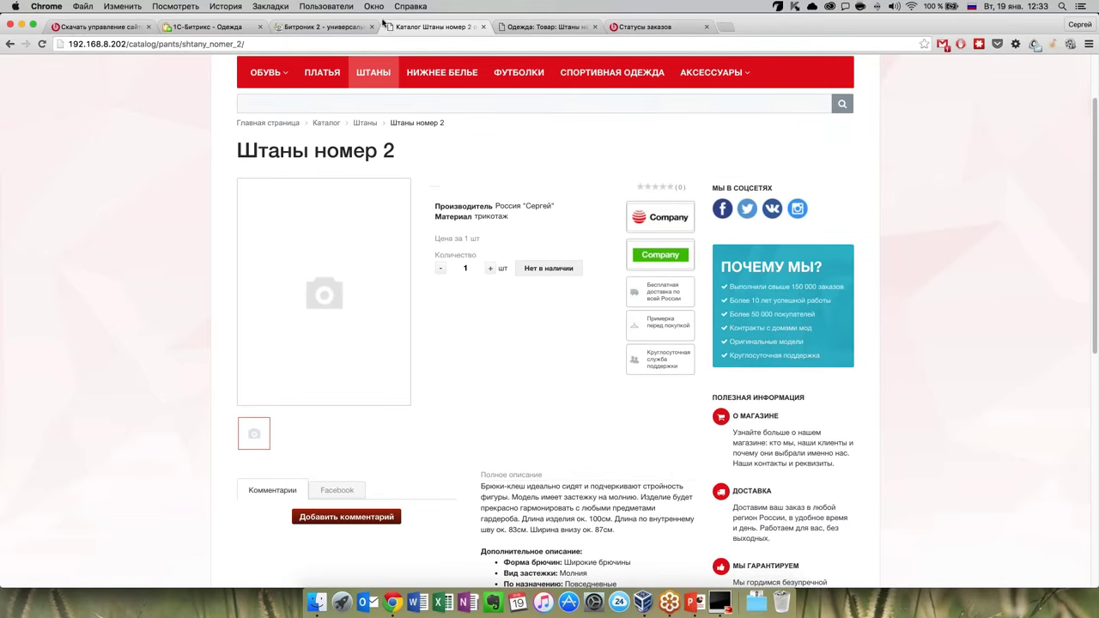
{"action": "left_click", "coordinate": [566, 27]}
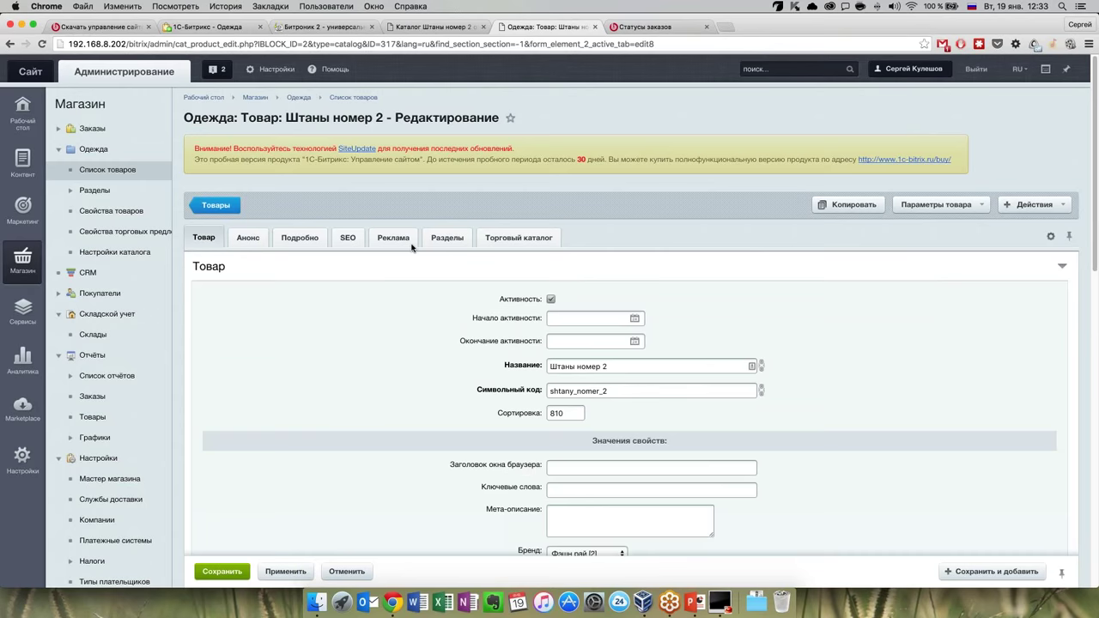
Move Штаны номер 2 to the Футболки section and save
{"action": "left_click", "coordinate": [446, 238]}
{"action": "left_click", "coordinate": [590, 426]}
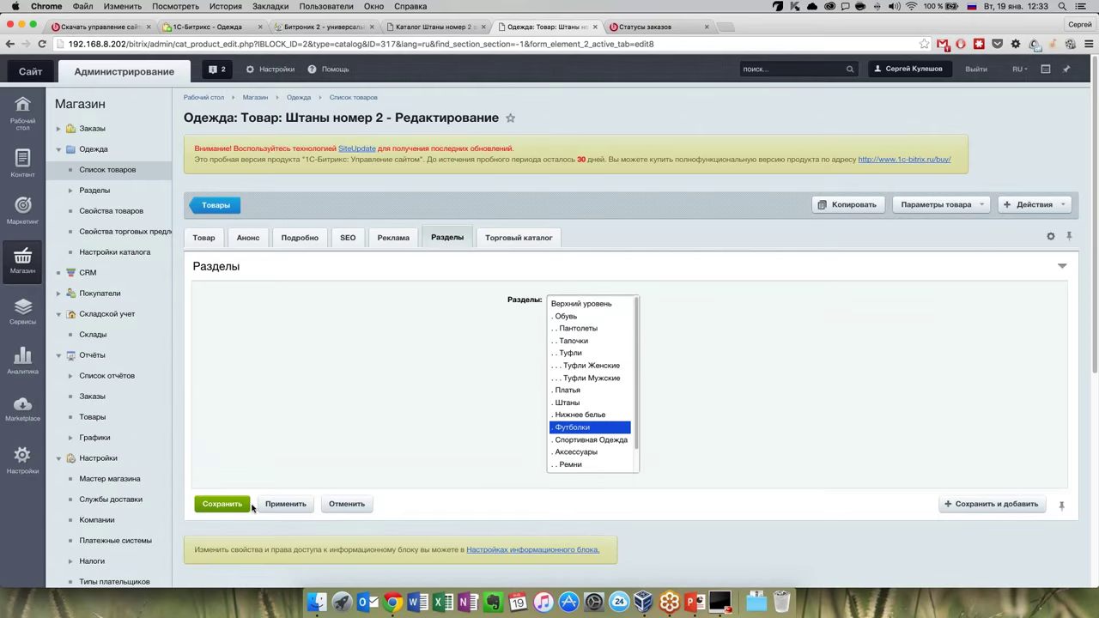
{"action": "left_click", "coordinate": [246, 505]}
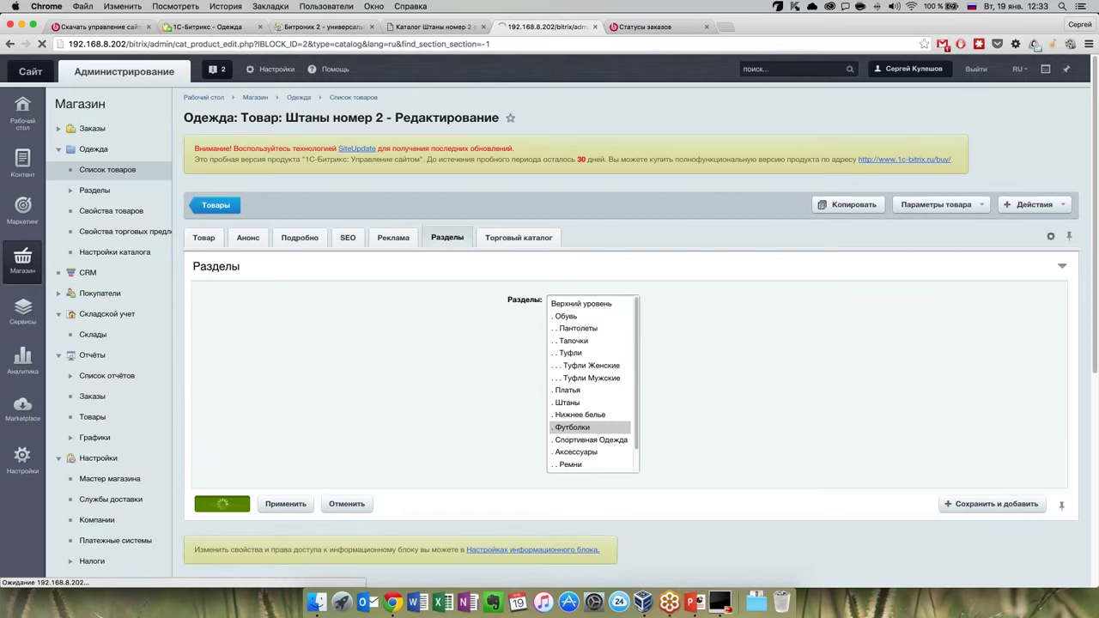
Reload the storefront with Сбросить кеш to check it, then return to the admin form
{"action": "key", "text": "super+alt+Left"}
{"action": "key", "text": "super+r"}
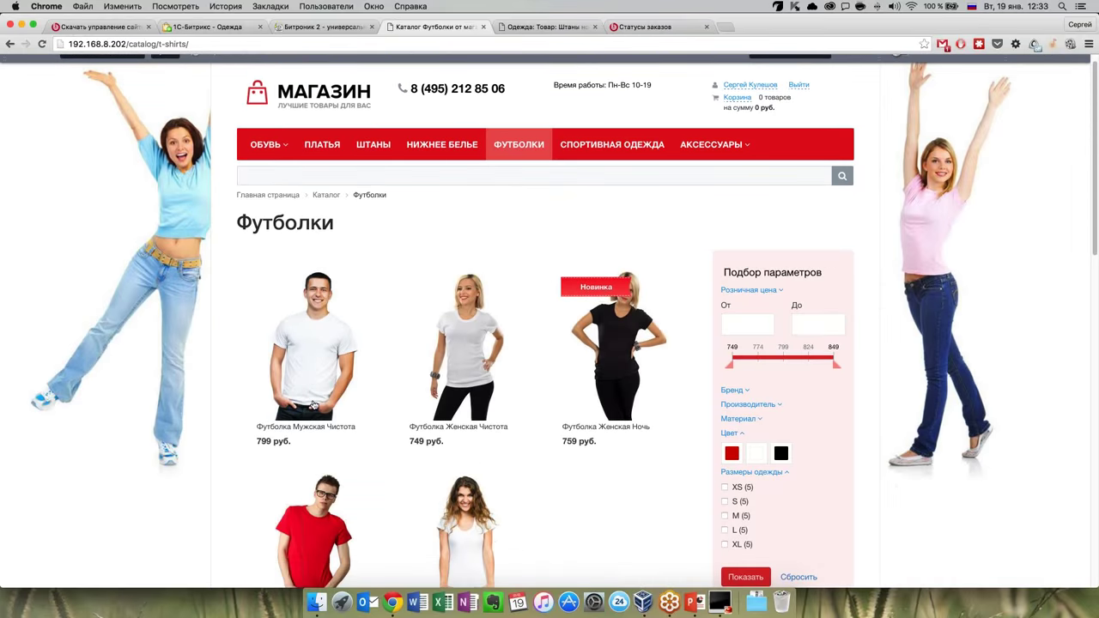
{"action": "scroll", "coordinate": [404, 401], "scroll_direction": "down", "scroll_amount": 5}
{"action": "scroll", "coordinate": [496, 397], "scroll_direction": "up", "scroll_amount": 4}
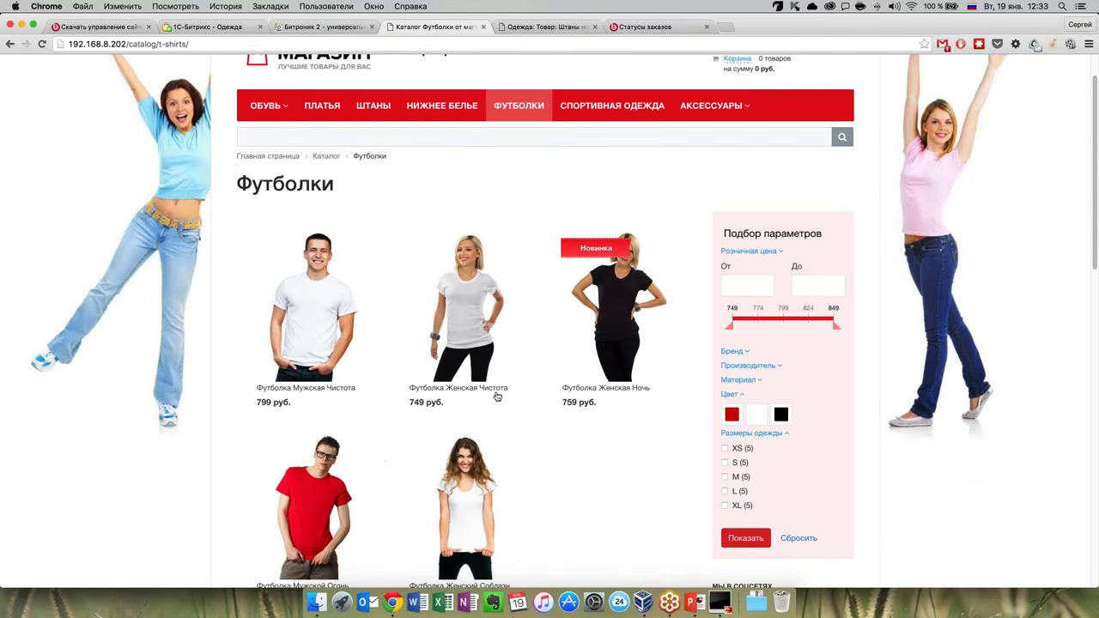
{"action": "scroll", "coordinate": [378, 120], "scroll_direction": "up", "scroll_amount": 2}
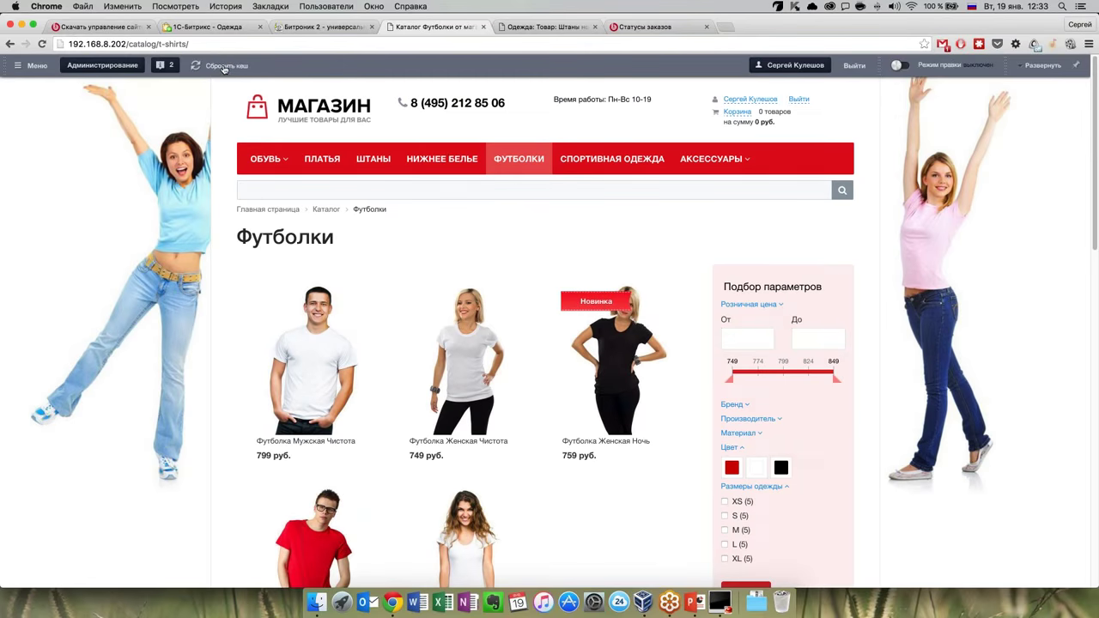
{"action": "left_click", "coordinate": [223, 67]}
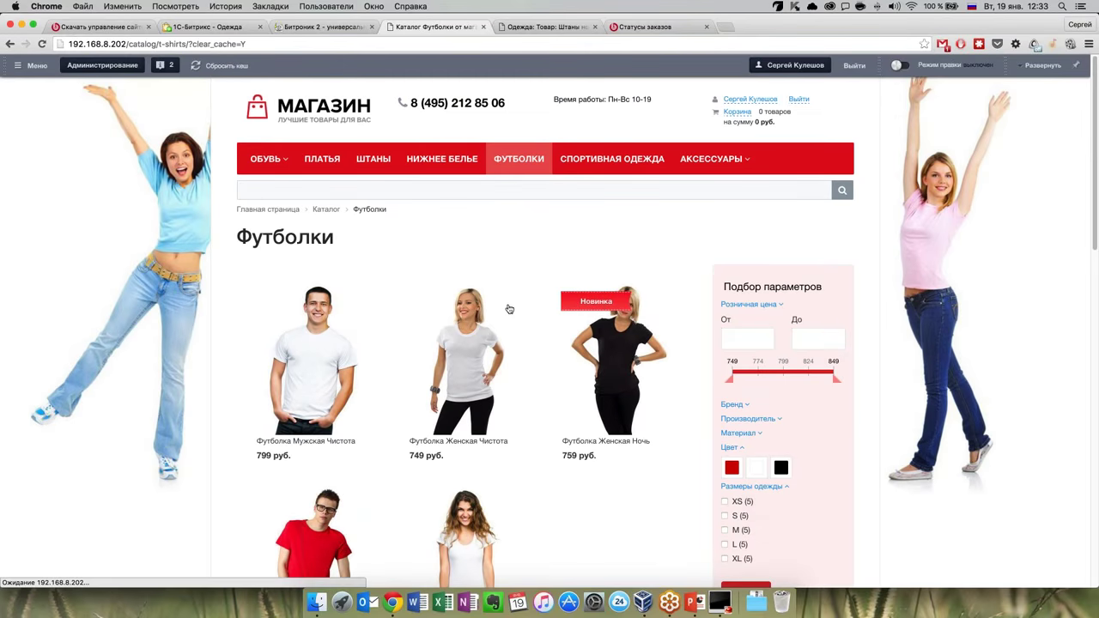
{"action": "scroll", "coordinate": [509, 309], "scroll_direction": "down", "scroll_amount": 5}
{"action": "scroll", "coordinate": [507, 307], "scroll_direction": "up", "scroll_amount": 5}
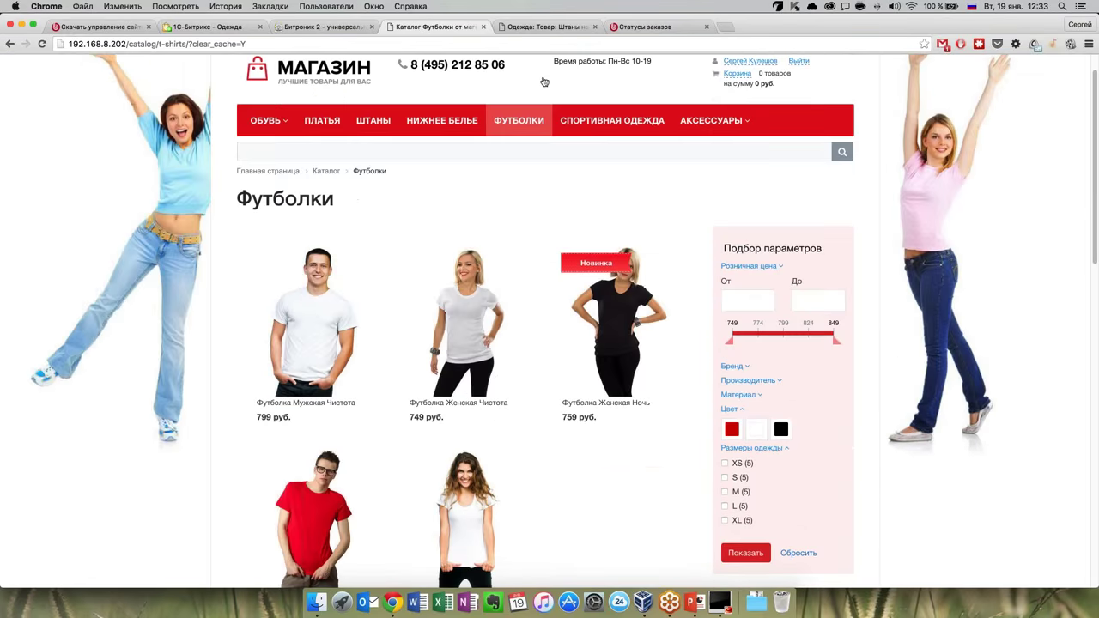
{"action": "left_click", "coordinate": [523, 26]}
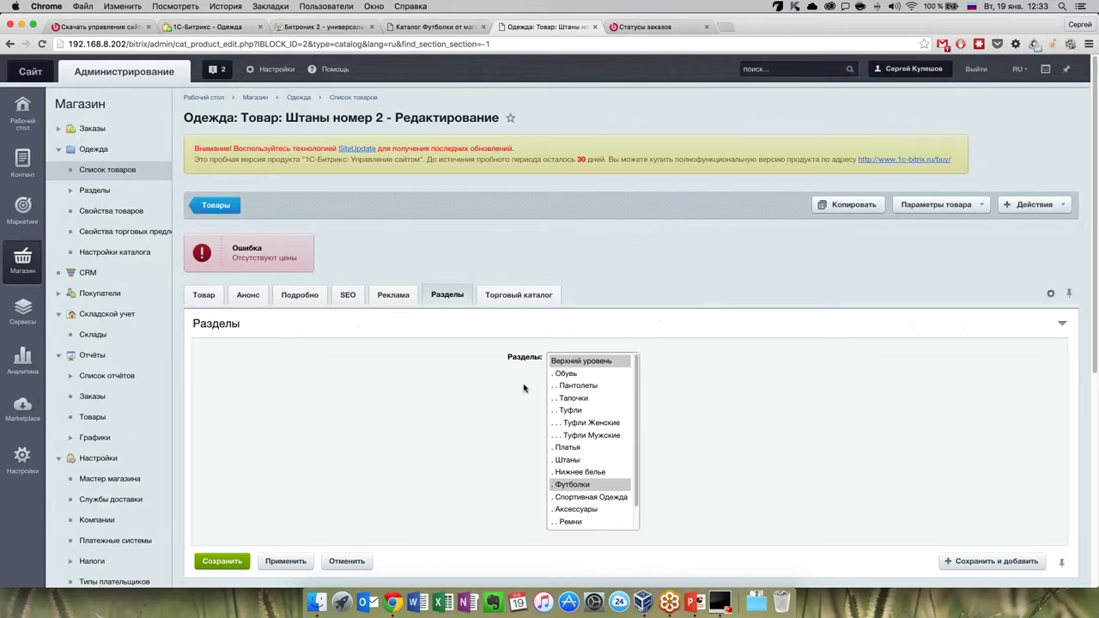
Set a 1000 RUB Базовая цена, save, and switch to the storefront Футболки page
{"action": "scroll", "coordinate": [441, 282], "scroll_direction": "down", "scroll_amount": 1}
{"action": "left_click", "coordinate": [515, 271]}
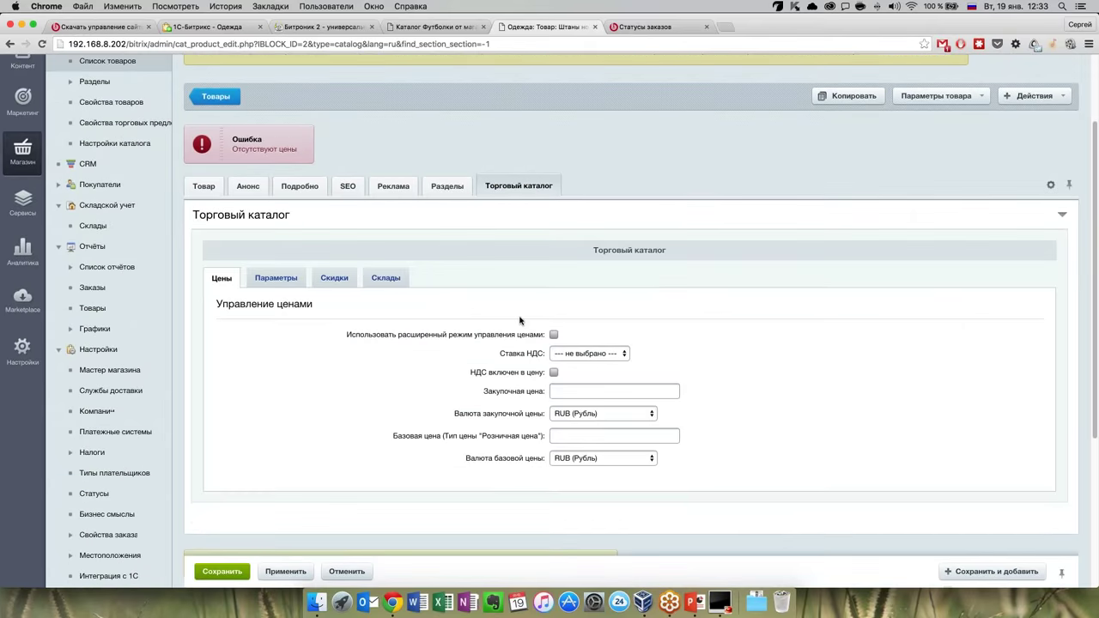
{"action": "scroll", "coordinate": [558, 206], "scroll_direction": "down", "scroll_amount": 3}
{"action": "scroll", "coordinate": [561, 202], "scroll_direction": "up", "scroll_amount": 2}
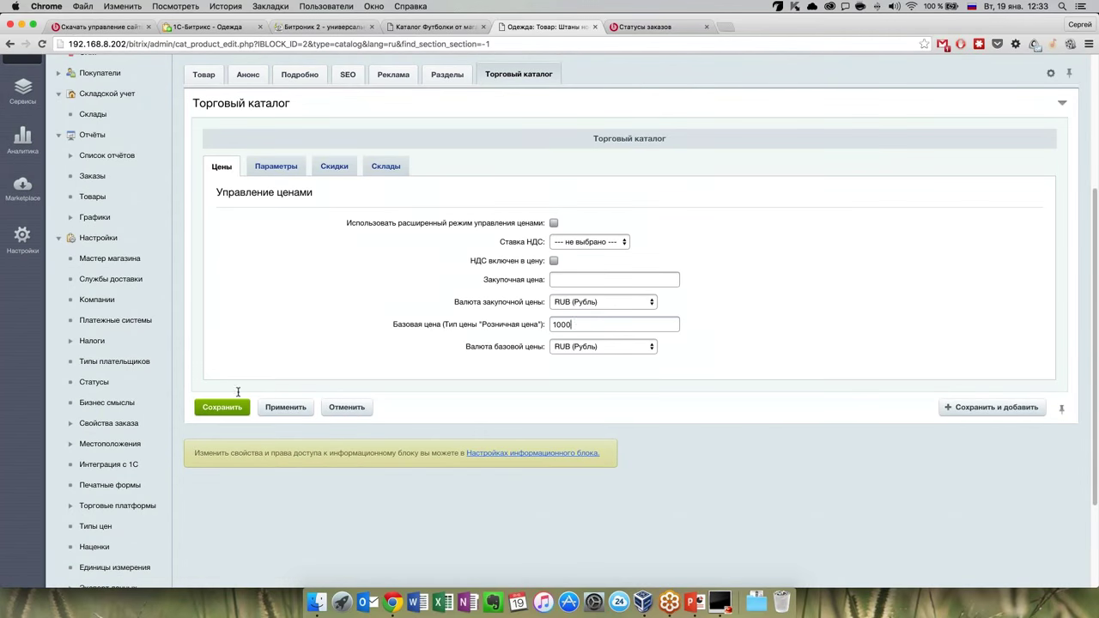
{"action": "left_click", "coordinate": [219, 409]}
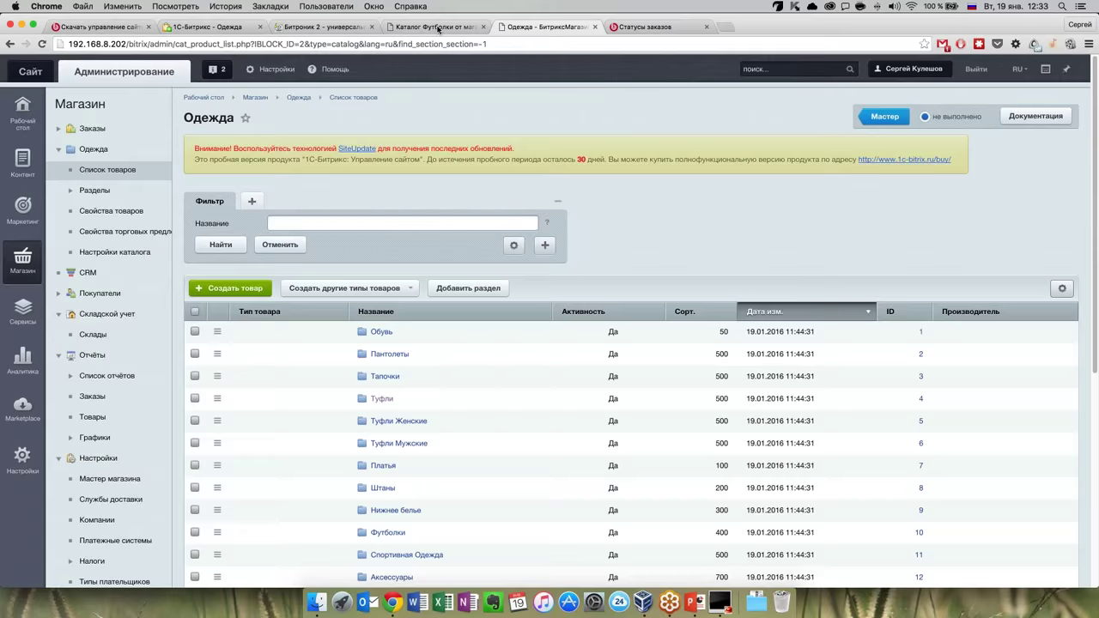
{"action": "left_click", "coordinate": [437, 28]}
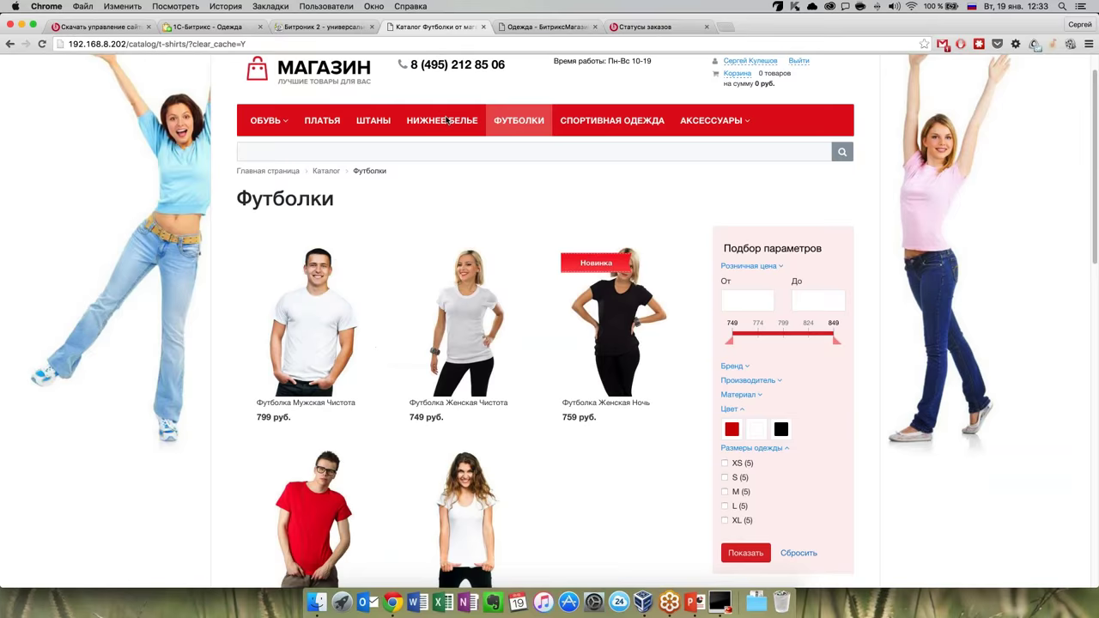